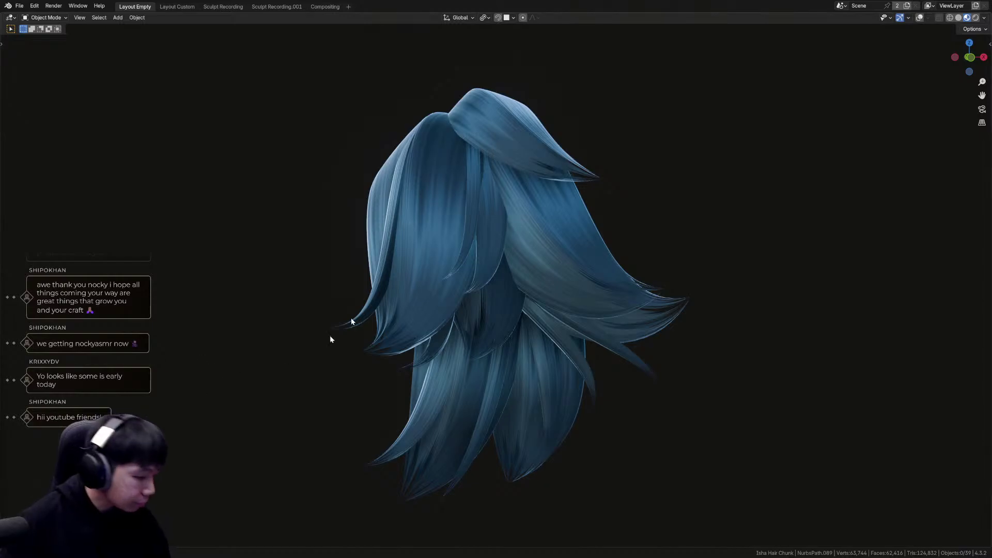
pyautogui.press('Return')
pyautogui.click(762, 539)
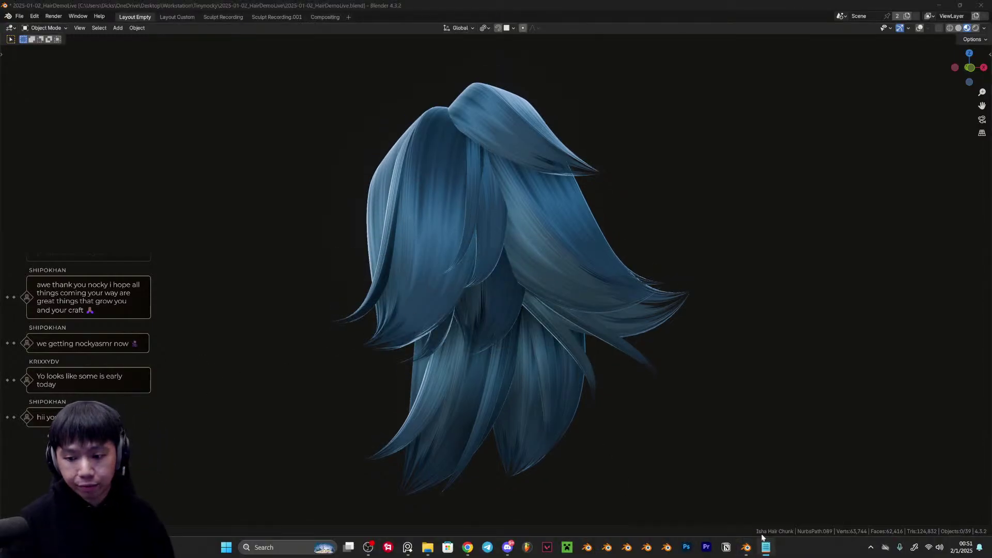
pyautogui.hotkey('alt', 'Tab')
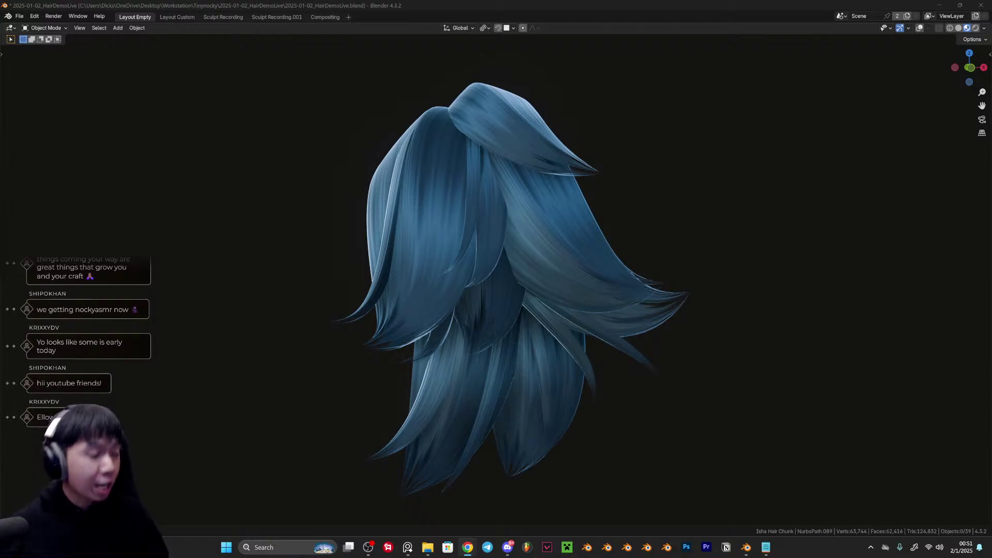
pyautogui.click(644, 226)
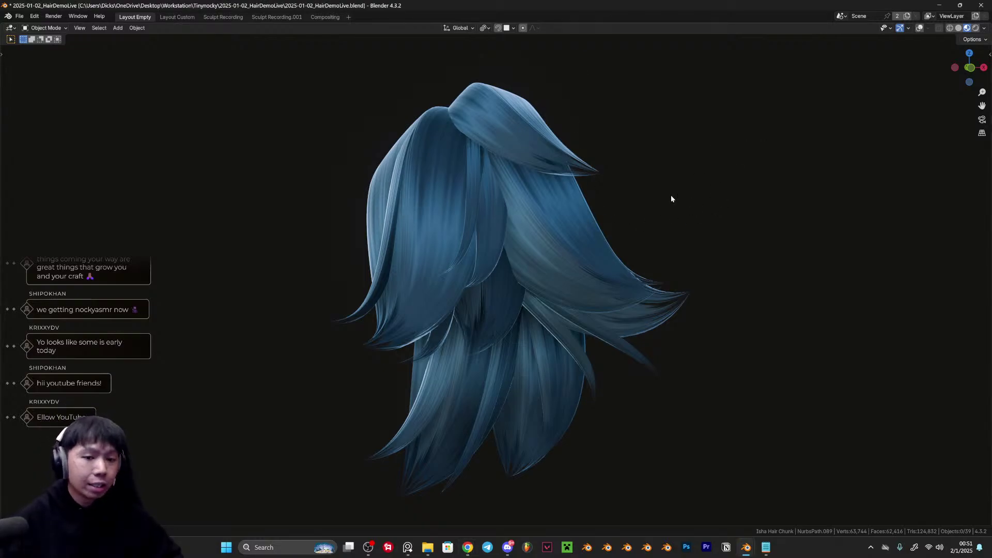
pyautogui.press('F3')
pyautogui.click(750, 246)
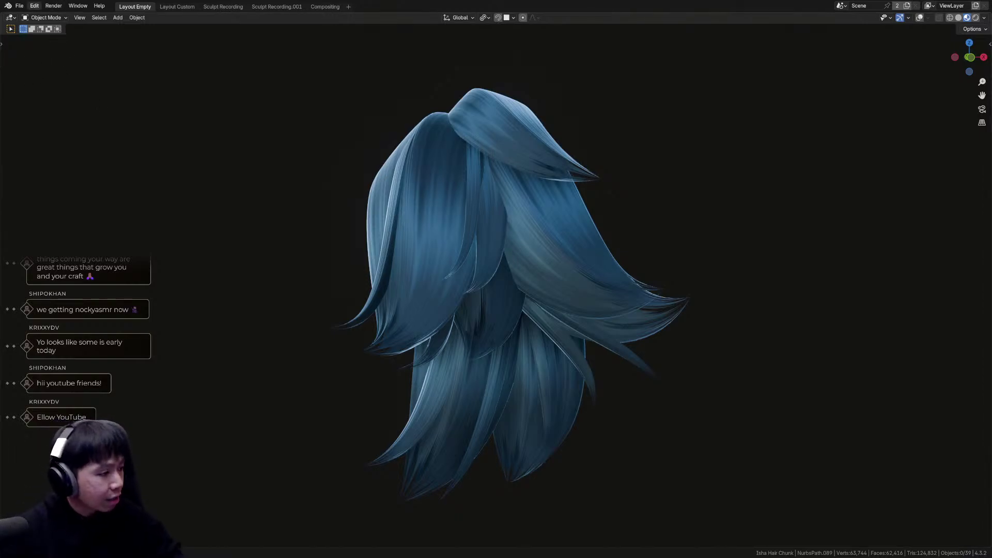
pyautogui.moveTo(667, 205); pyautogui.dragTo(514, 257, button='middle')
pyautogui.moveTo(565, 287); pyautogui.dragTo(530, 286, button='middle')
pyautogui.moveTo(422, 195); pyautogui.dragTo(666, 276, button='middle')
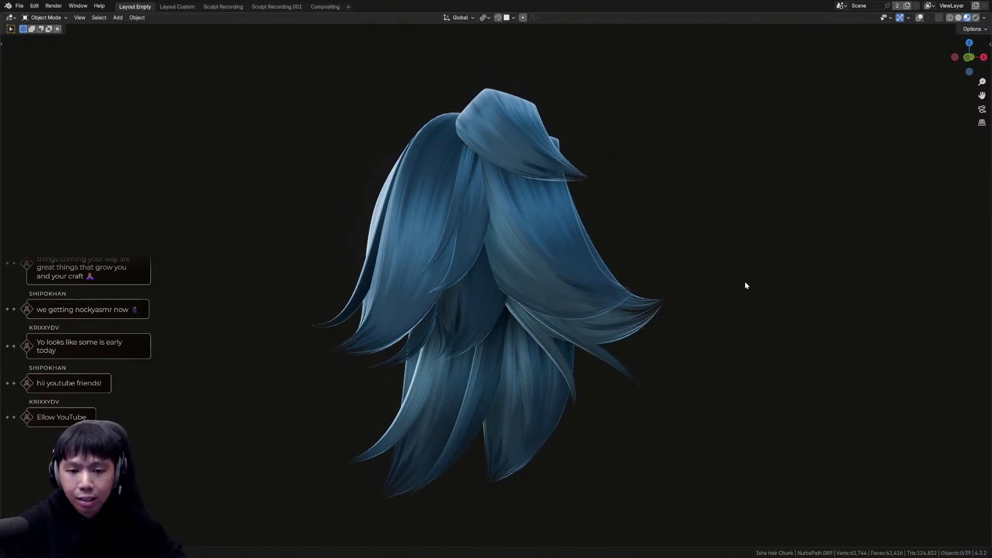
pyautogui.moveTo(523, 237); pyautogui.dragTo(406, 262, button='middle')
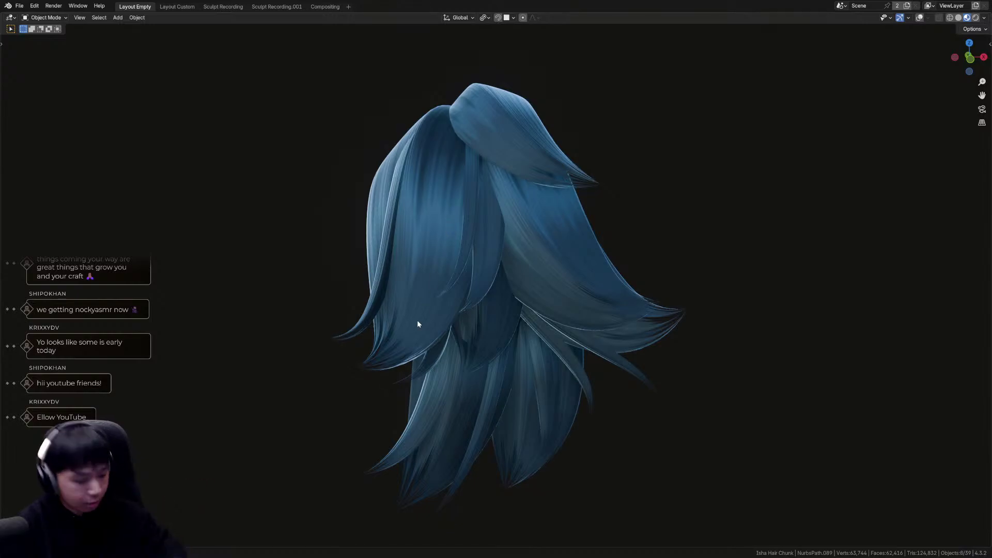
# Show the viewport overlays and try moving the tip control point of a front hair strand's curve.
pyautogui.click(919, 20)
pyautogui.press('Tab')
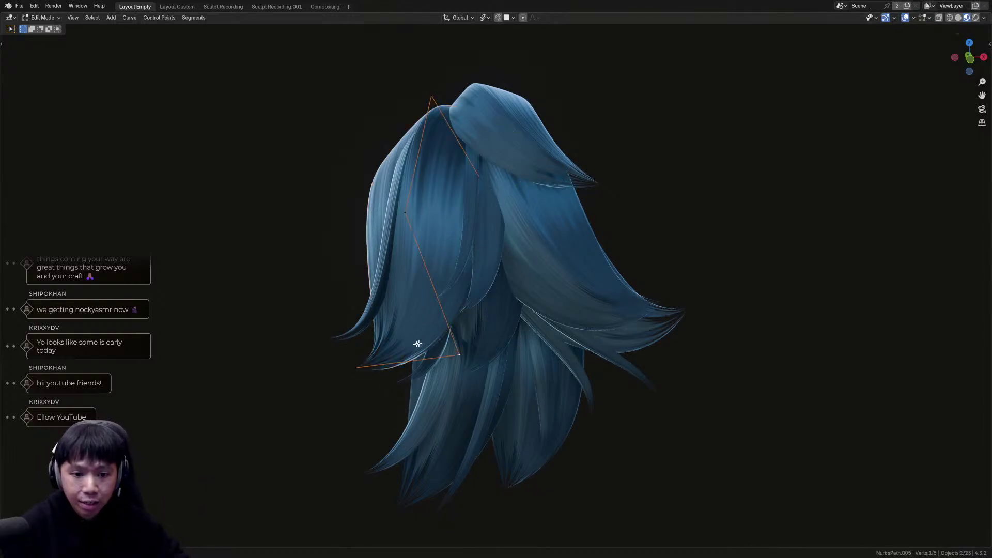
pyautogui.click(357, 366)
pyautogui.press('g')
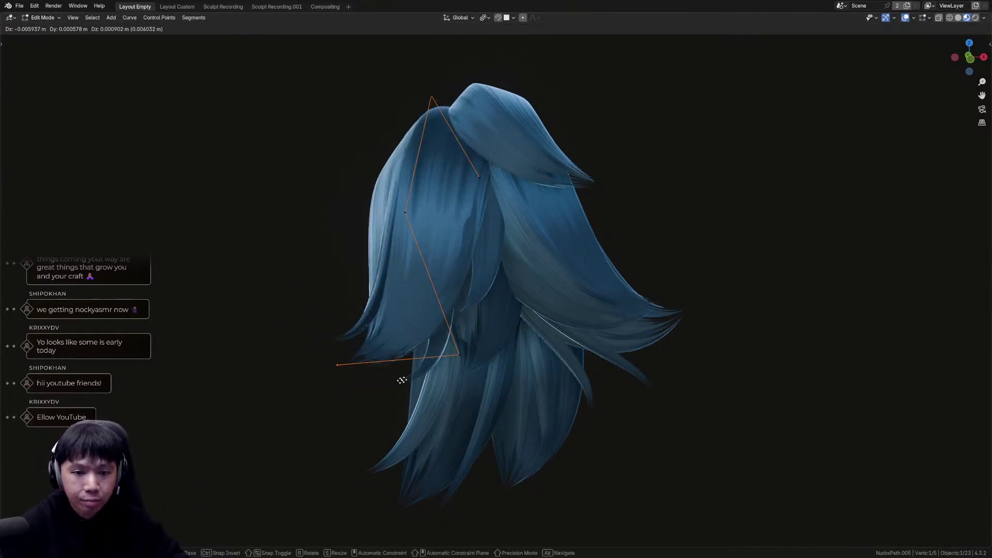
pyautogui.rightClick(386, 400)
pyautogui.press('Tab')
pyautogui.moveTo(577, 339); pyautogui.dragTo(557, 339, button='middle')
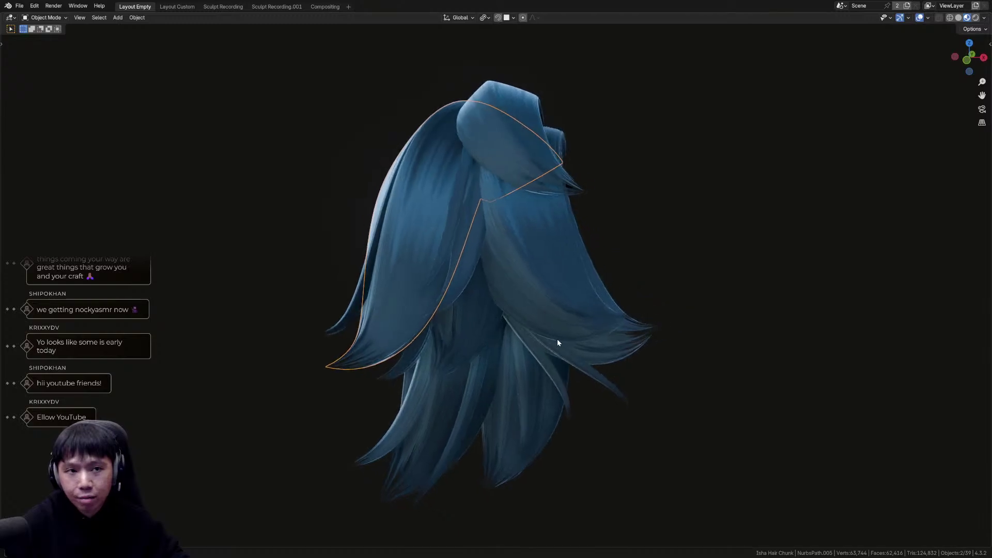
pyautogui.click(666, 281)
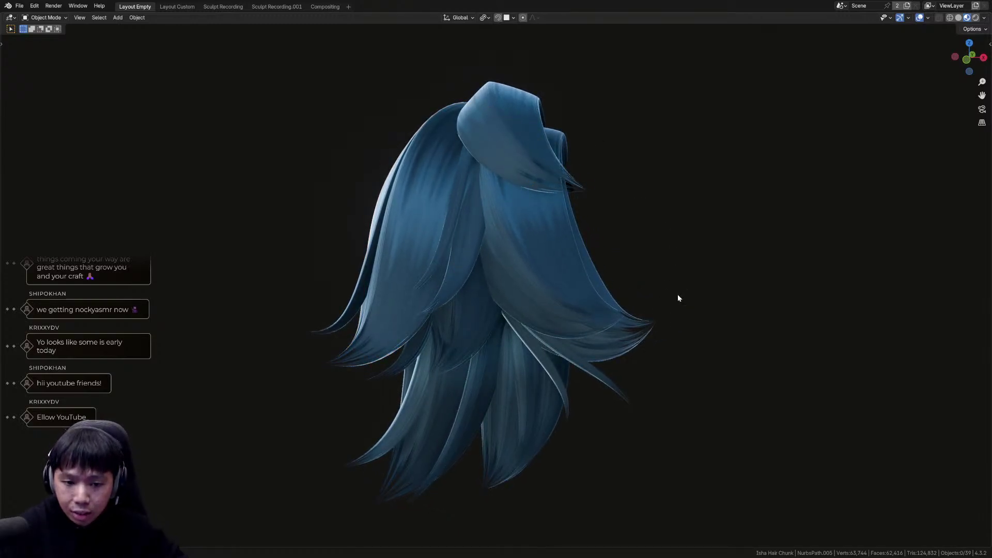
pyautogui.moveTo(677, 290); pyautogui.dragTo(433, 324, button='middle')
# Switch to the Blender window with the Hair Demo Create.blend file and show that window fullscreen.
pyautogui.press('F3')
pyautogui.press('Return')
pyautogui.moveTo(687, 305); pyautogui.dragTo(717, 333, button='middle')
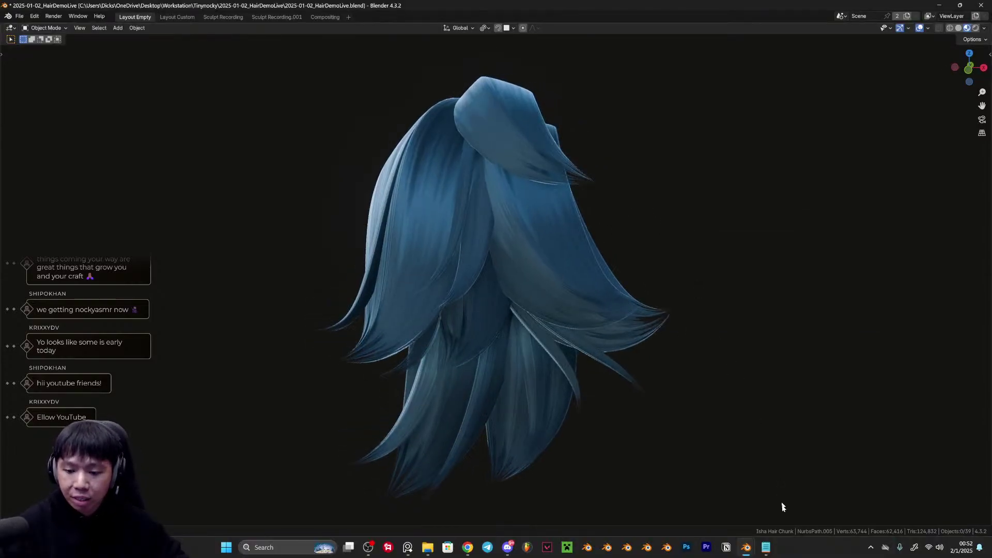
pyautogui.moveTo(751, 543)
pyautogui.click(743, 482)
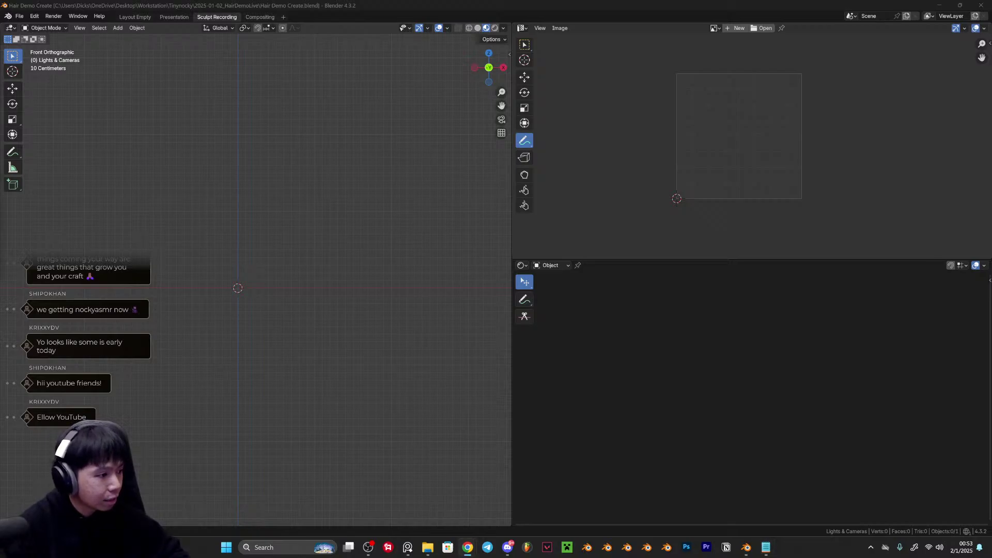
pyautogui.click(170, 249)
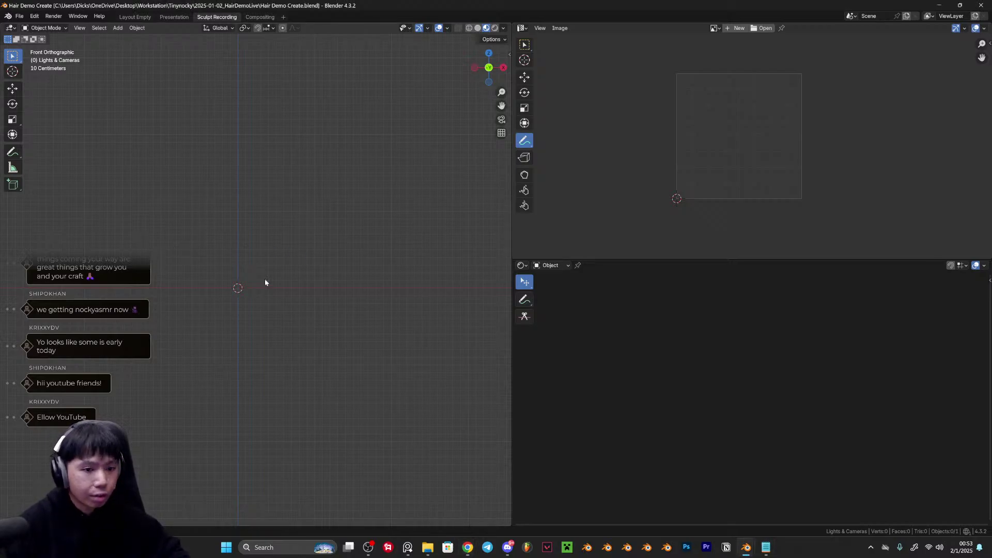
pyautogui.press('F3')
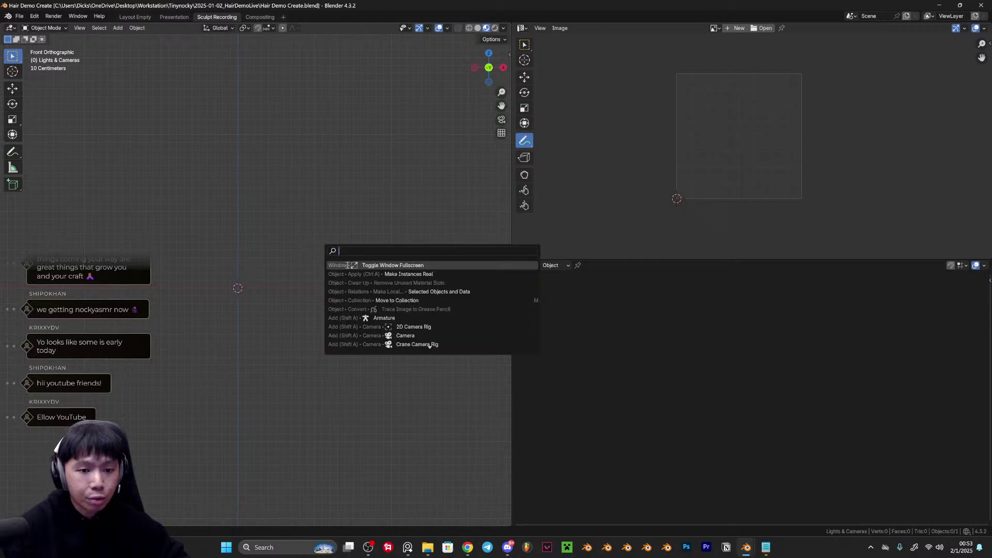
pyautogui.click(346, 264)
# Add a Path curve at the origin and rename it Path.
pyautogui.moveTo(308, 298); pyautogui.dragTo(305, 296, button='middle')
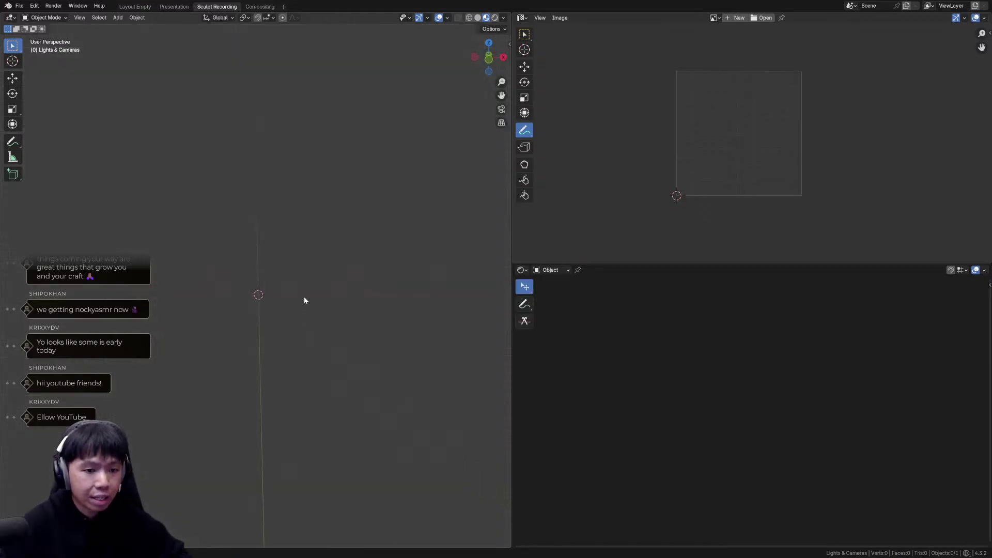
pyautogui.hotkey('shift', 'a')
pyautogui.moveTo(273, 297)
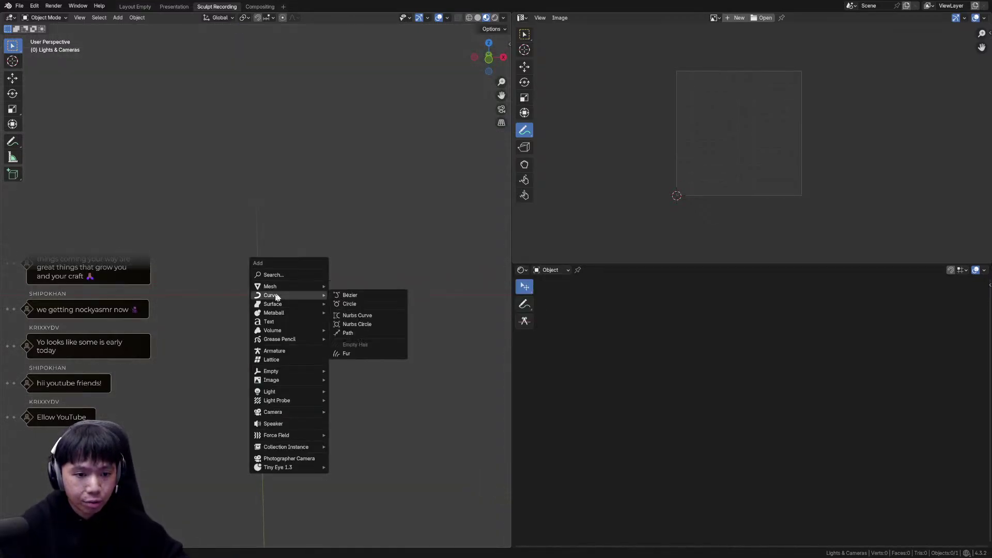
pyautogui.click(362, 333)
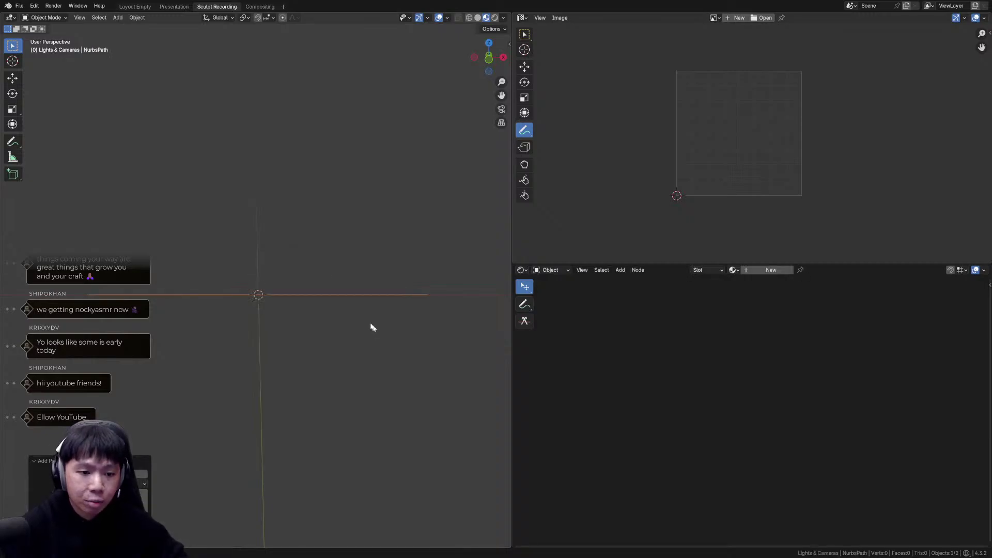
pyautogui.press('F2')
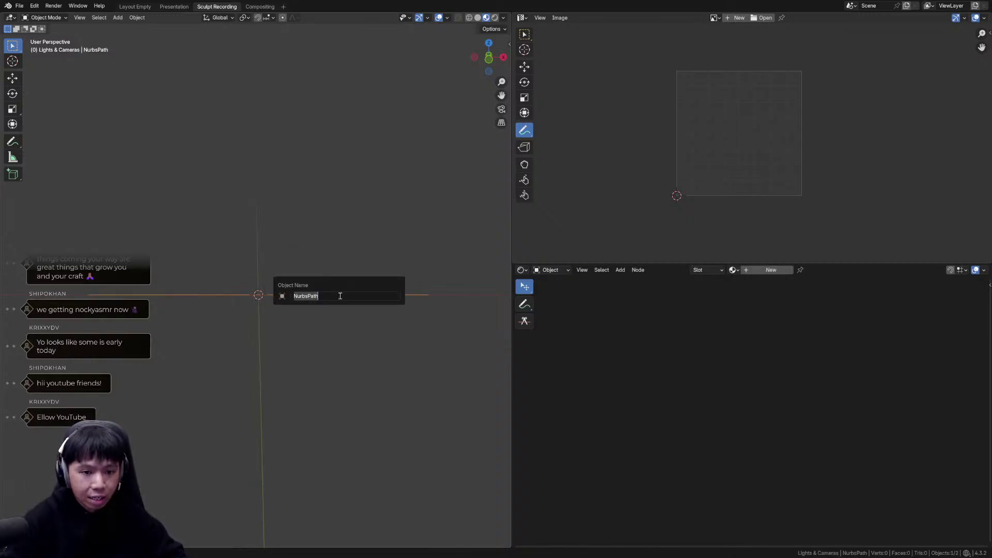
pyautogui.write('Path')
pyautogui.press('Return')
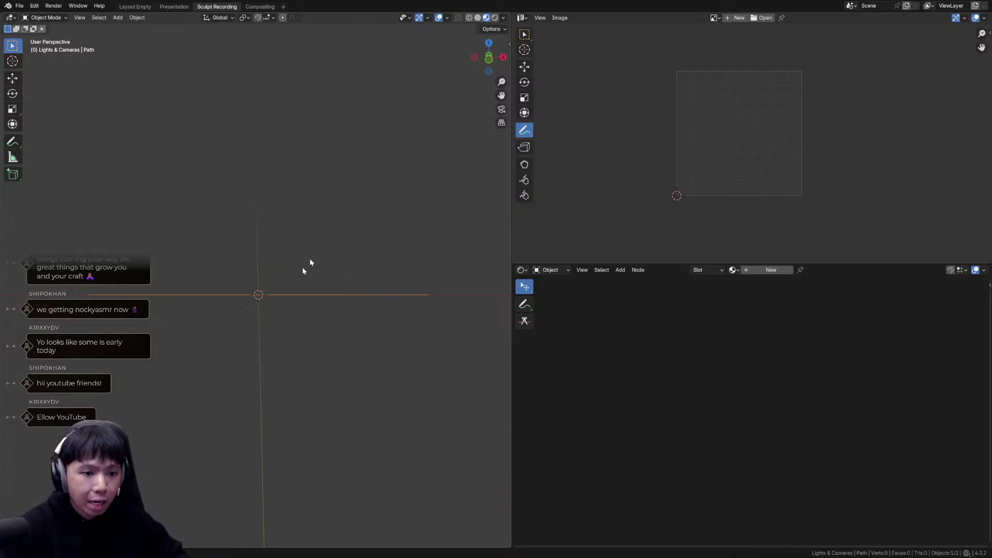
# Add a Bézier circle curve at the origin and rotate it 90° about the X axis.
pyautogui.hotkey('shift', 'a')
pyautogui.moveTo(329, 248)
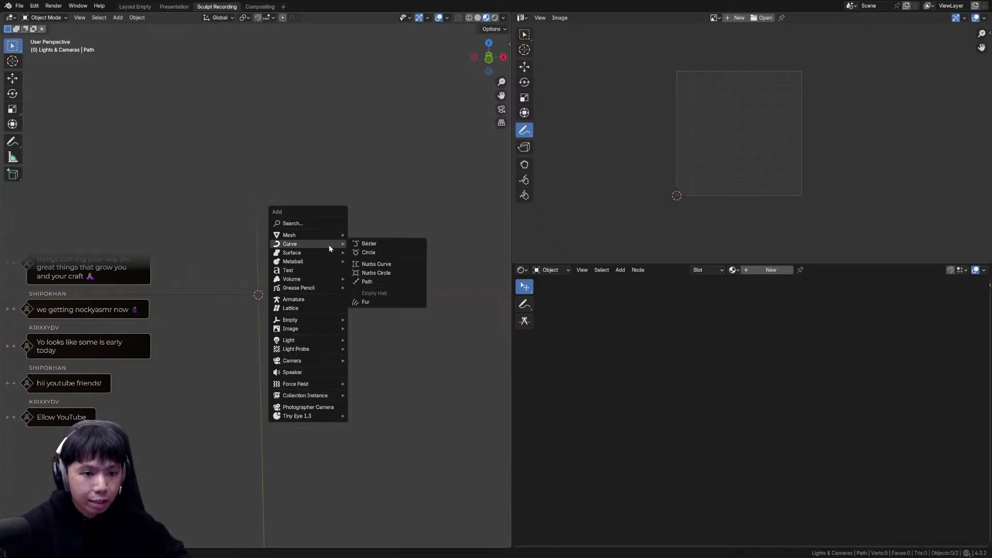
pyautogui.click(378, 253)
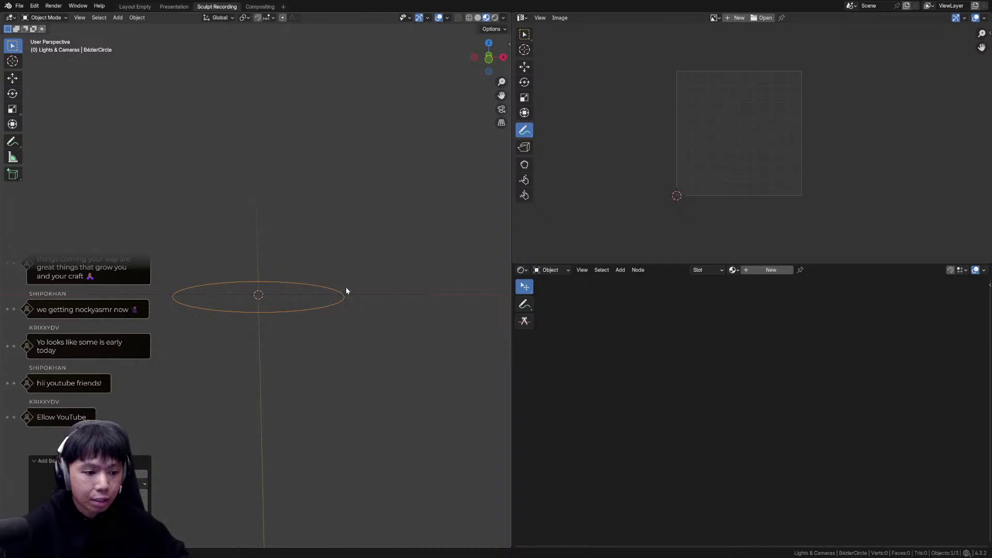
pyautogui.press('r')
pyautogui.press('x')
pyautogui.press('9')
pyautogui.press('0')
pyautogui.press('Return')
# Rename the circle as Profile and, in front view, move it up and to the left of the origin.
pyautogui.press('F2')
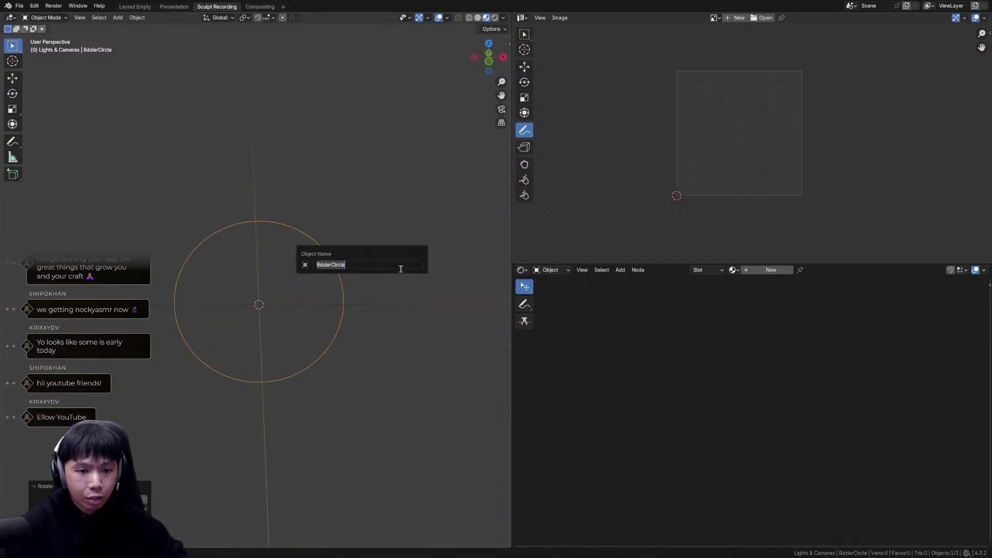
pyautogui.write('Profile')
pyautogui.press('Return')
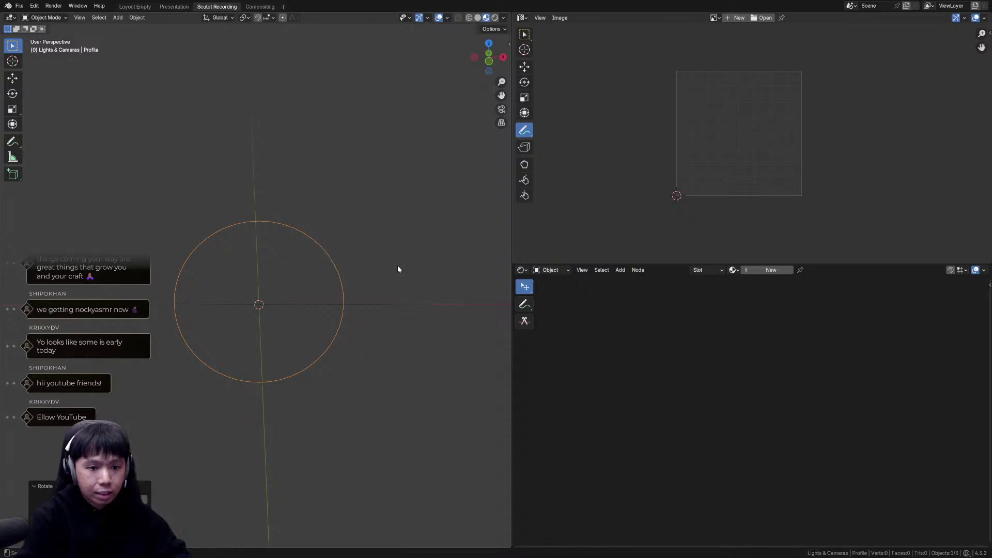
pyautogui.press('KP_1')
pyautogui.press('g')
pyautogui.click(204, 167)
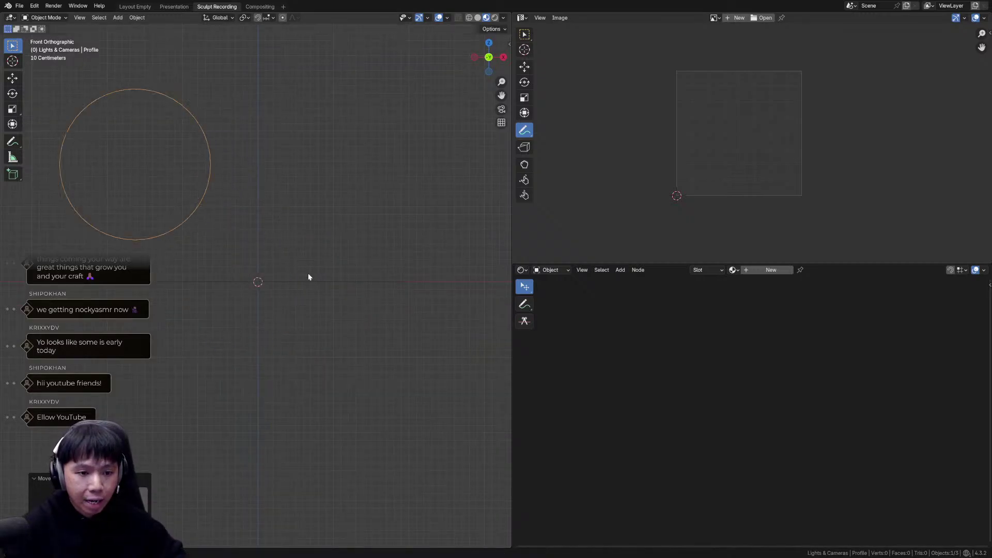
pyautogui.click(309, 280)
pyautogui.press('g')
pyautogui.rightClick(292, 265)
pyautogui.moveTo(284, 256); pyautogui.dragTo(284, 271, button='middle')
pyautogui.click(199, 222)
pyautogui.click(195, 220)
pyautogui.press('g')
pyautogui.rightClick(223, 214)
pyautogui.moveTo(226, 217); pyautogui.dragTo(286, 295, button='middle')
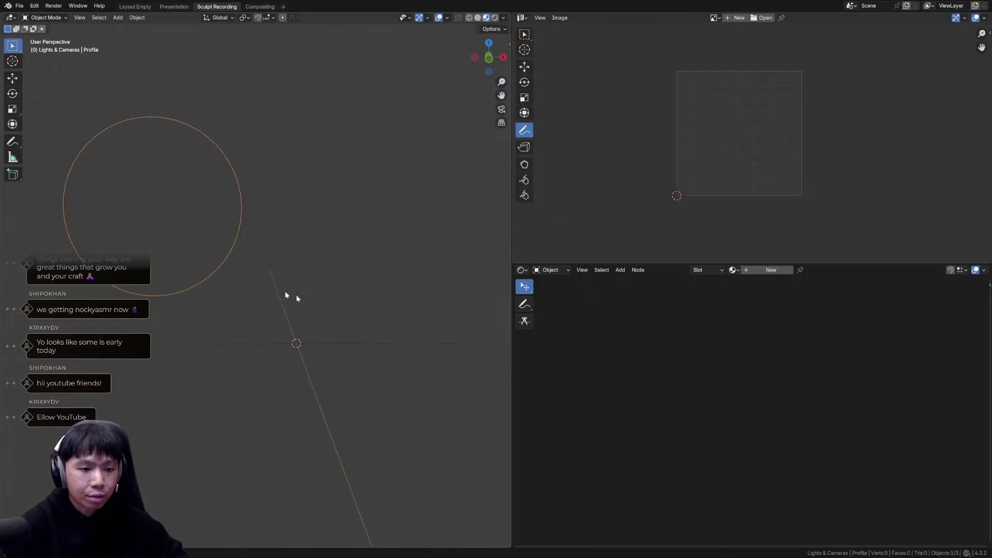
# Select the Path curve and change the Shader Editor area to the Properties editor.
pyautogui.click(205, 342)
pyautogui.moveTo(483, 375); pyautogui.dragTo(506, 275, button='middle')
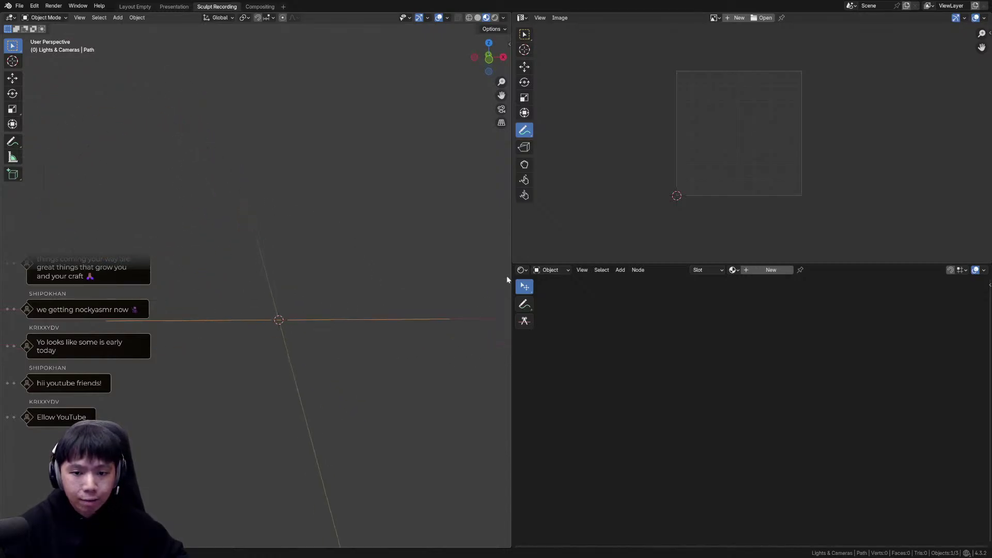
pyautogui.click(521, 270)
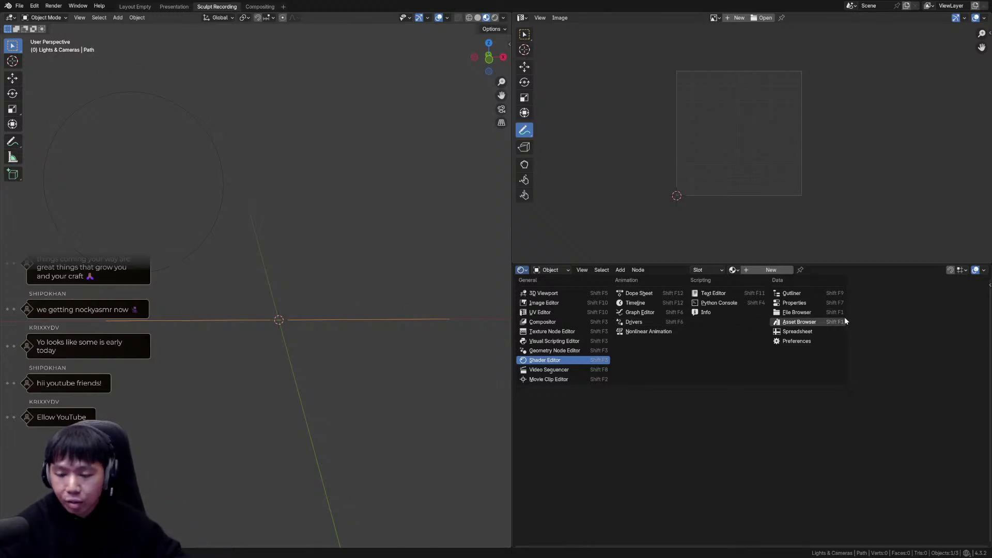
pyautogui.click(827, 304)
pyautogui.moveTo(343, 313); pyautogui.dragTo(346, 317, button='middle')
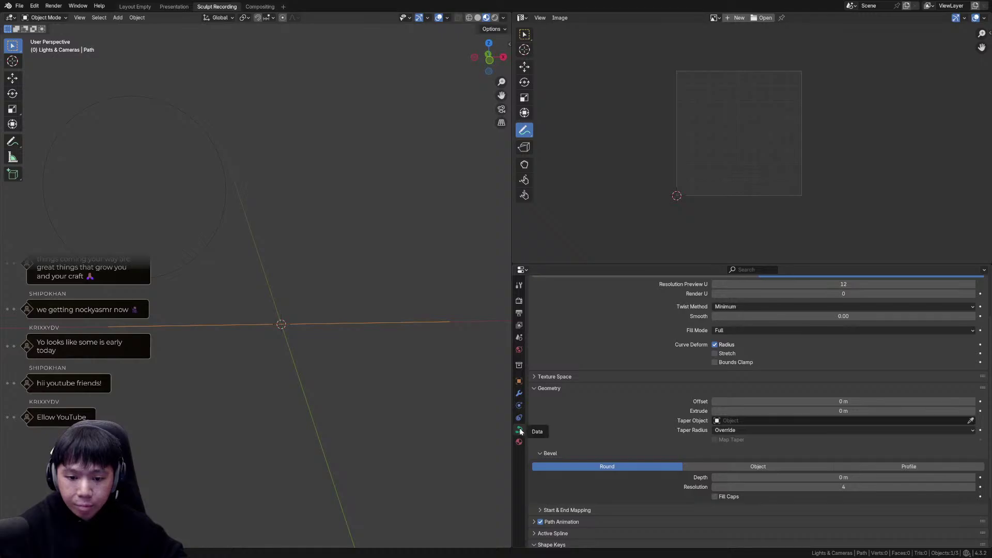
# Set the Path curve's bevel type to Object and pick the Profile circle as its bevel object.
pyautogui.scroll(5, 576, 386)
pyautogui.scroll(-8, 553, 389)
pyautogui.scroll(-1, 684, 417)
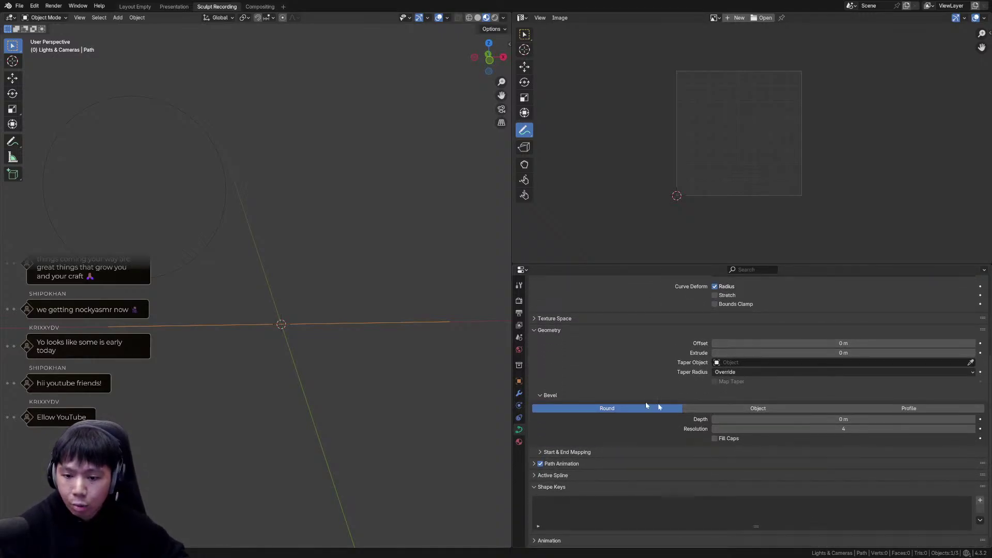
pyautogui.click(695, 408)
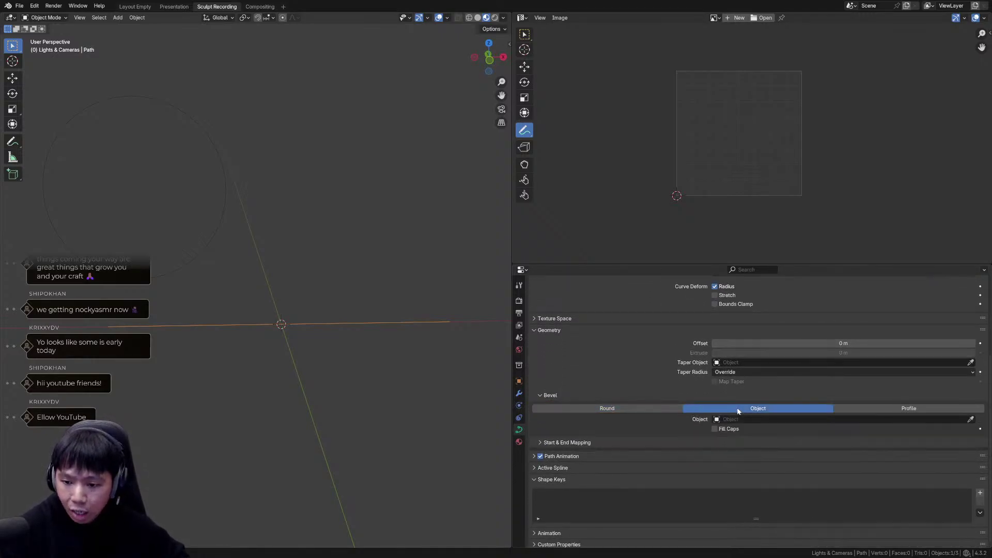
pyautogui.click(229, 199)
# Move the Profile circle farther up along the Z axis, clear of the beveled path.
pyautogui.moveTo(228, 213); pyautogui.dragTo(242, 237, button='middle')
pyautogui.click(244, 230)
pyautogui.press('g')
pyautogui.press('z')
pyautogui.click(239, 208)
# Flatten the Profile circle in Edit Mode by scaling its top and bottom control points closer together along Z.
pyautogui.press('Tab')
pyautogui.moveTo(230, 252); pyautogui.dragTo(88, 298)
pyautogui.press('KP_1')
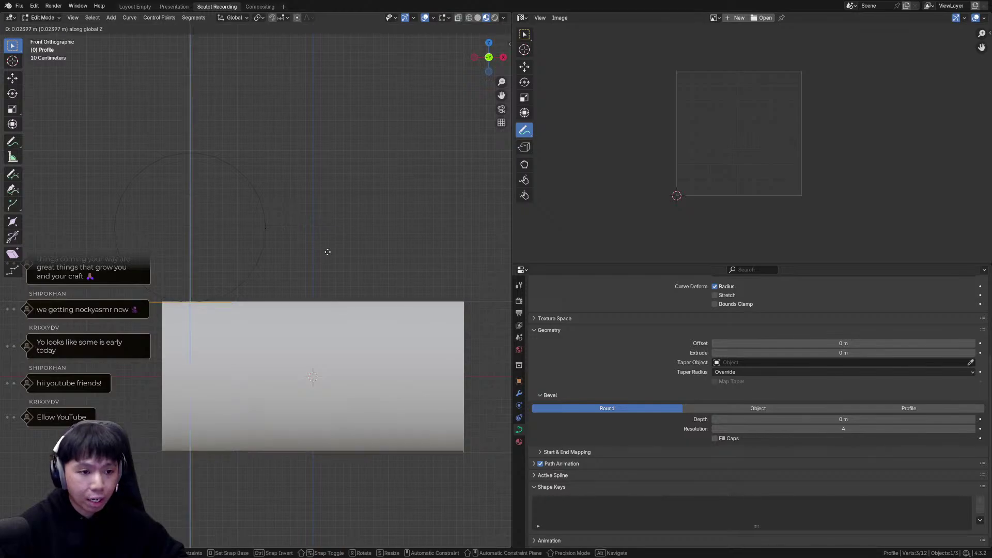
pyautogui.keyDown('shift'); pyautogui.moveTo(239, 124); pyautogui.dragTo(166, 175); pyautogui.keyUp('shift')
pyautogui.press('s')
pyautogui.press('z')
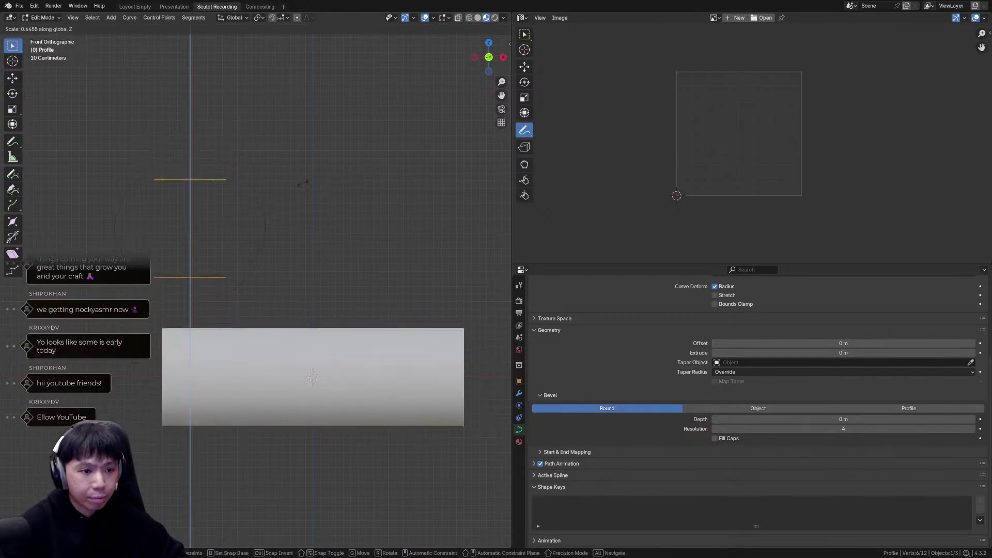
pyautogui.click(254, 205)
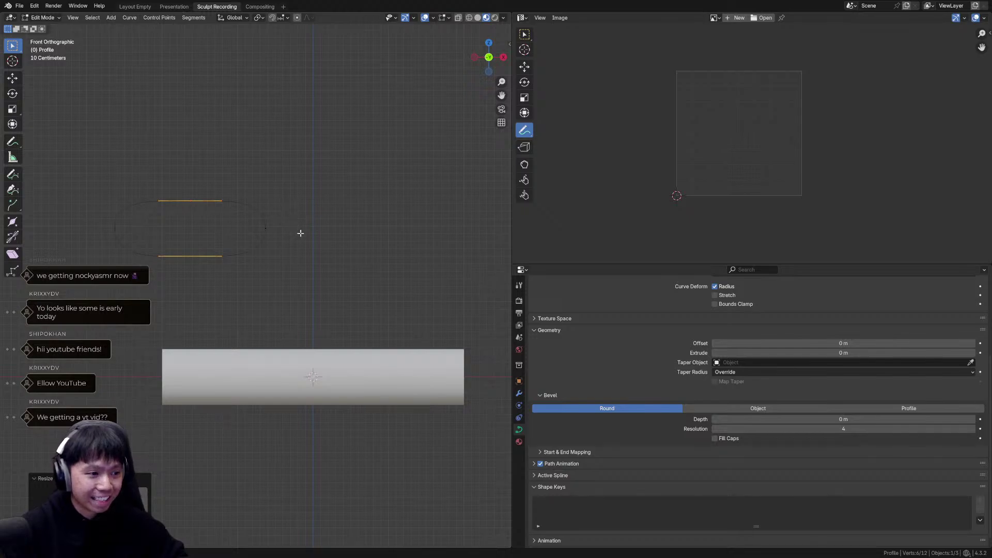
pyautogui.keyDown('shift'); pyautogui.moveTo(300, 233); pyautogui.dragTo(299, 238, button='middle'); pyautogui.keyUp('shift')
pyautogui.moveTo(230, 186); pyautogui.dragTo(148, 221)
pyautogui.press('s')
pyautogui.rightClick(250, 177)
# Subdivide all segments of the Profile curve.
pyautogui.moveTo(372, 170); pyautogui.dragTo(57, 288)
pyautogui.rightClick(361, 212)
pyautogui.click(360, 212)
# Keep only the Profile's four corner points selected and shrink their handles around Individual Origins to sharpen the corners.
pyautogui.keyDown('ctrl'); pyautogui.moveTo(258, 193); pyautogui.dragTo(216, 288); pyautogui.keyUp('ctrl')
pyautogui.keyDown('ctrl'); pyautogui.moveTo(182, 187); pyautogui.dragTo(124, 294); pyautogui.keyUp('ctrl')
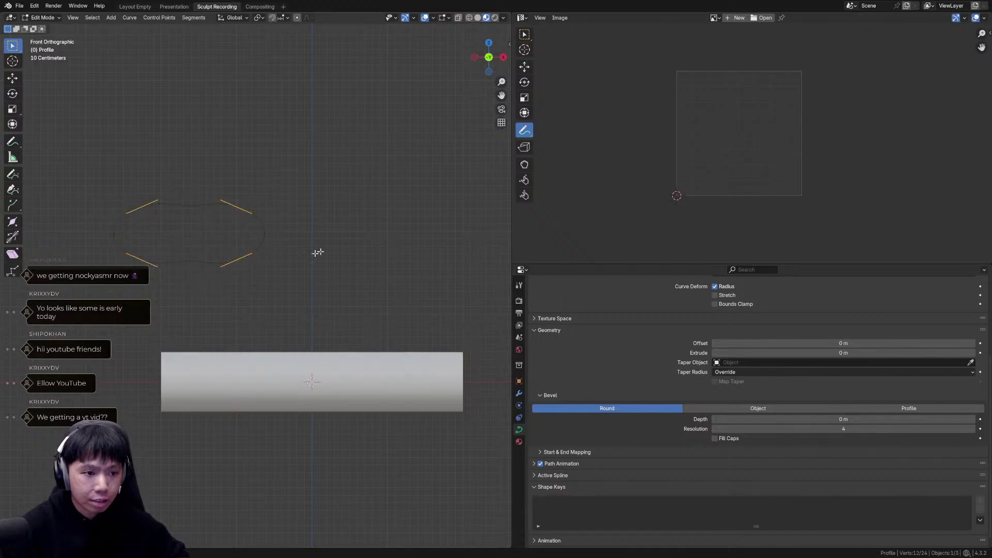
pyautogui.press('.')
pyautogui.click(339, 271)
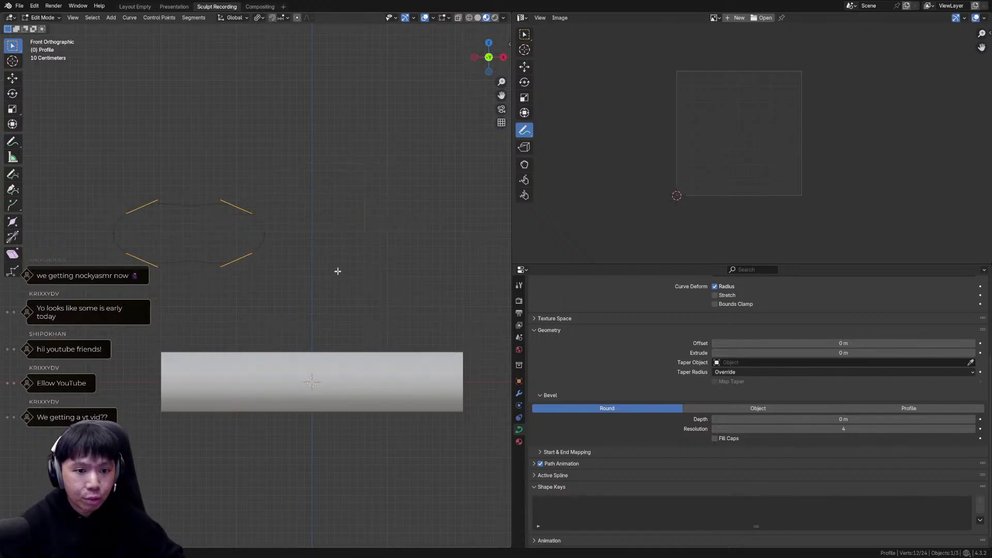
pyautogui.press('s')
pyautogui.click(207, 220)
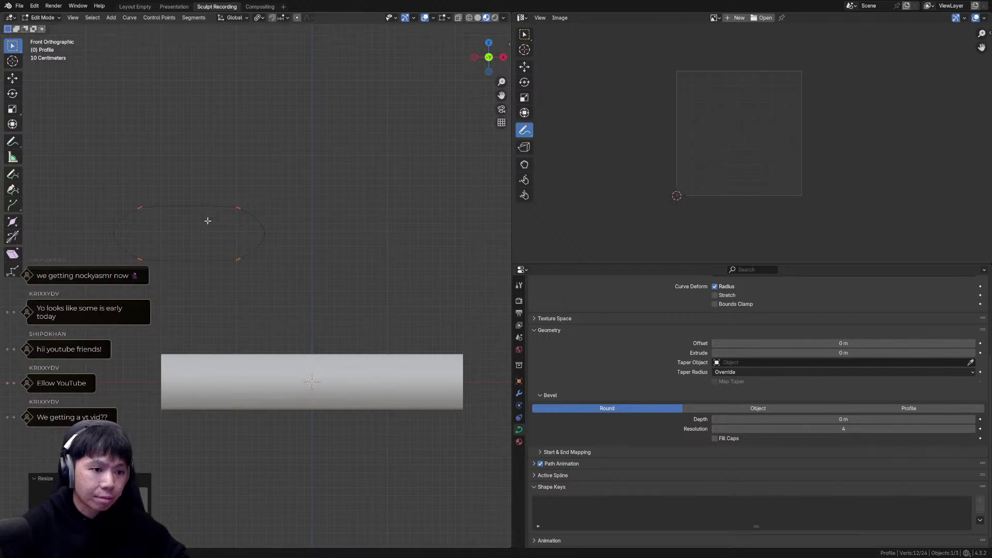
# Switch the pivot to Median Point and spread the Profile's four corner points farther apart along X.
pyautogui.press('.')
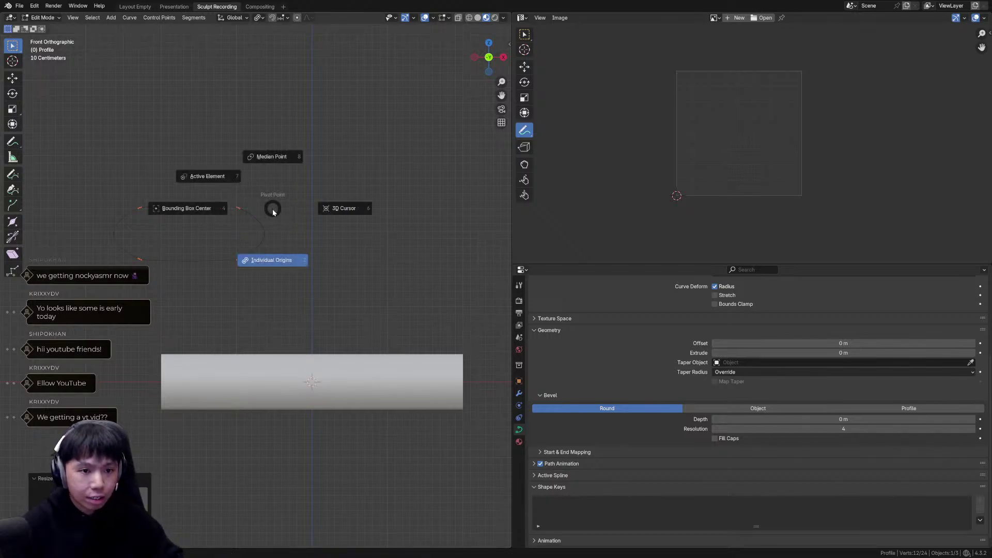
pyautogui.click(275, 160)
pyautogui.press('s')
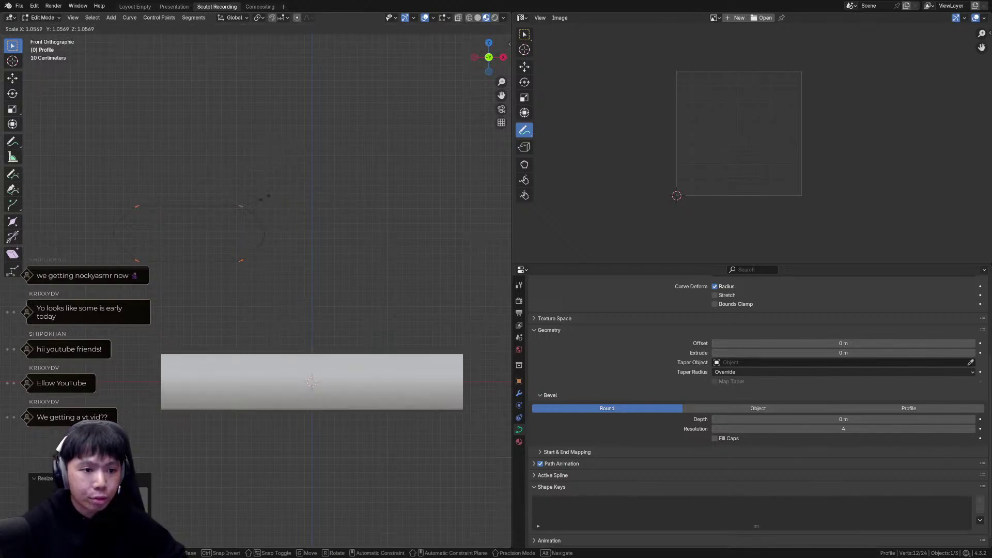
pyautogui.press('x')
pyautogui.click(289, 191)
# Raise the Profile's top middle point along Z and scale down its handles to form a sharp peak.
pyautogui.moveTo(221, 228); pyautogui.dragTo(320, 216, button='middle')
pyautogui.moveTo(337, 185); pyautogui.dragTo(175, 222)
pyautogui.moveTo(267, 193); pyautogui.dragTo(230, 224)
pyautogui.press('g')
pyautogui.press('z')
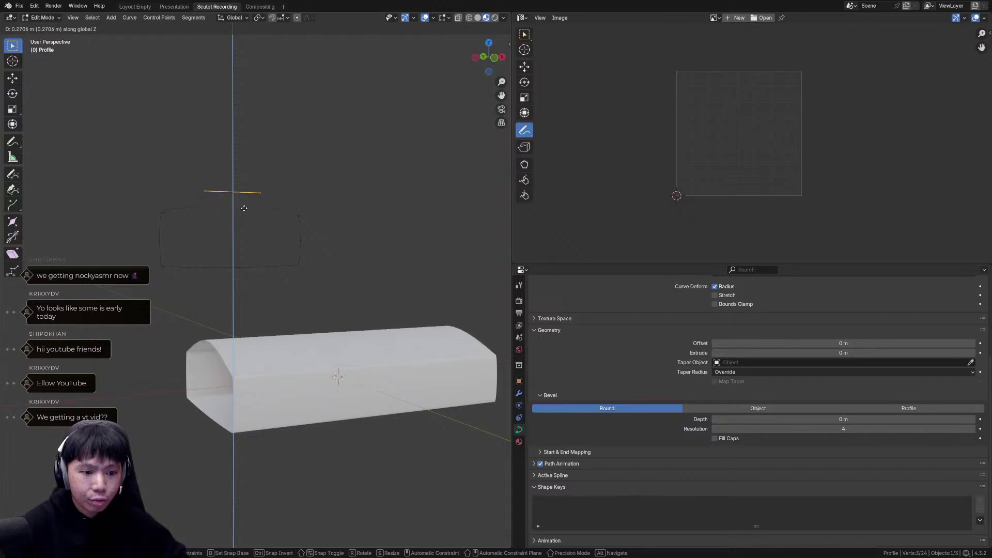
pyautogui.click(243, 210)
pyautogui.press('s')
# Lower the Profile's two upper corner points along Z to steepen the slopes, and leave Edit Mode.
pyautogui.moveTo(336, 184); pyautogui.dragTo(310, 208, button='middle')
pyautogui.moveTo(123, 212); pyautogui.dragTo(161, 231)
pyautogui.keyDown('shift'); pyautogui.moveTo(267, 195); pyautogui.dragTo(320, 236); pyautogui.keyUp('shift')
pyautogui.press('g')
pyautogui.press('z')
pyautogui.click(305, 246)
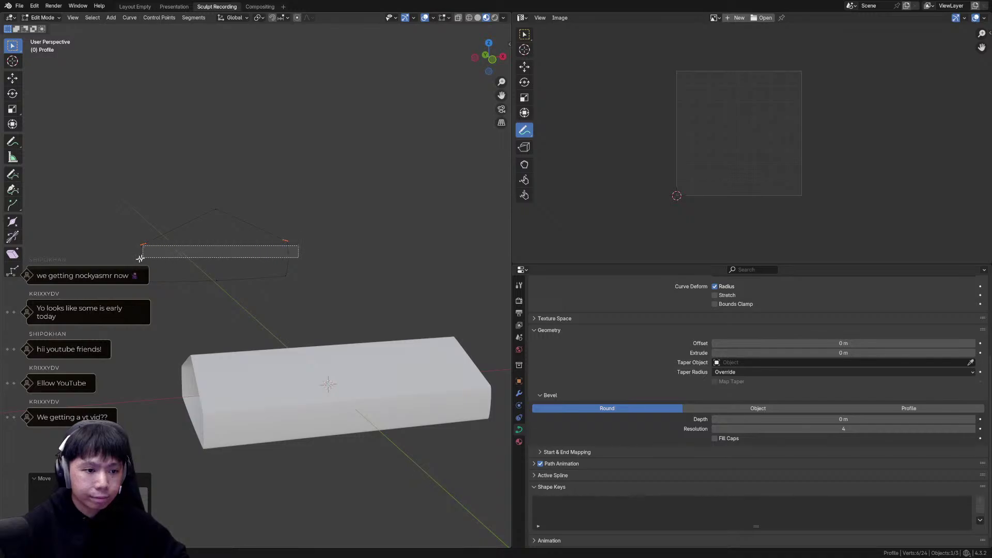
pyautogui.press('Tab')
pyautogui.moveTo(381, 399); pyautogui.dragTo(361, 382, button='middle')
pyautogui.press('a')
pyautogui.press('Tab')
pyautogui.moveTo(443, 332)
pyautogui.mouseDown(button='middle')
pyautogui.moveTo(445, 368)
pyautogui.moveTo(442, 343)
pyautogui.mouseUp(button='middle')
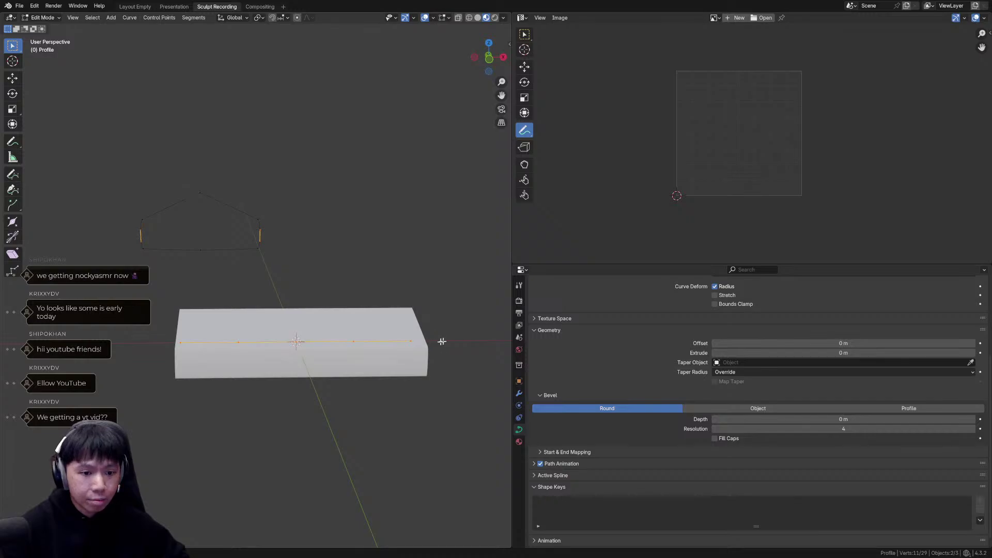
pyautogui.click(380, 326)
pyautogui.press('Tab')
# Edit the Path alone, select all its control points and shrink their radius to about half.
pyautogui.click(377, 326)
pyautogui.press('Tab')
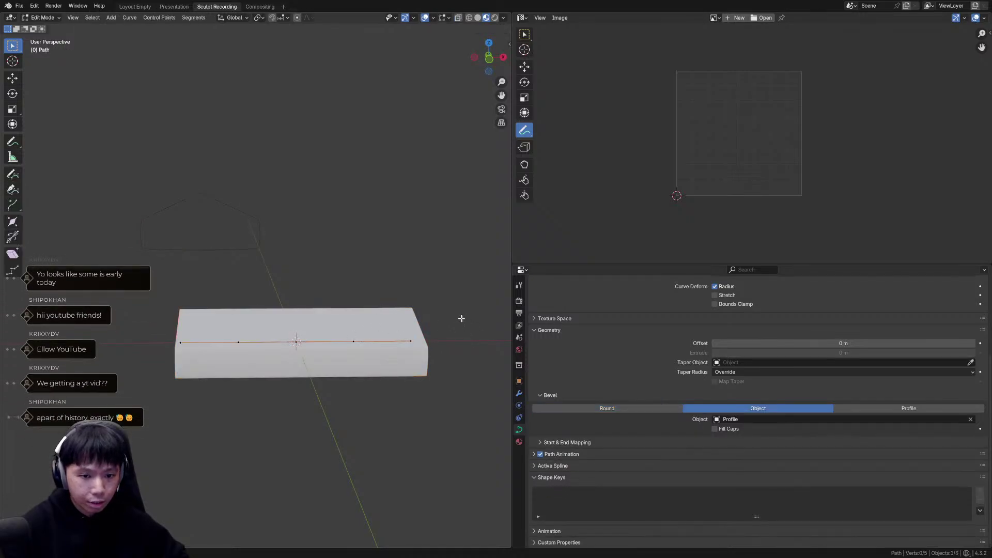
pyautogui.press('Tab')
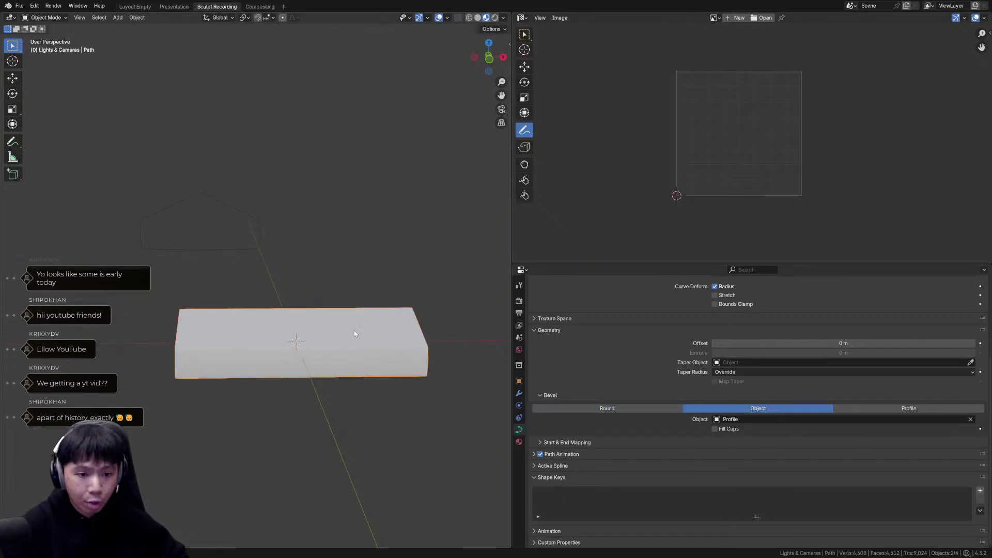
pyautogui.press('Tab')
pyautogui.press('a')
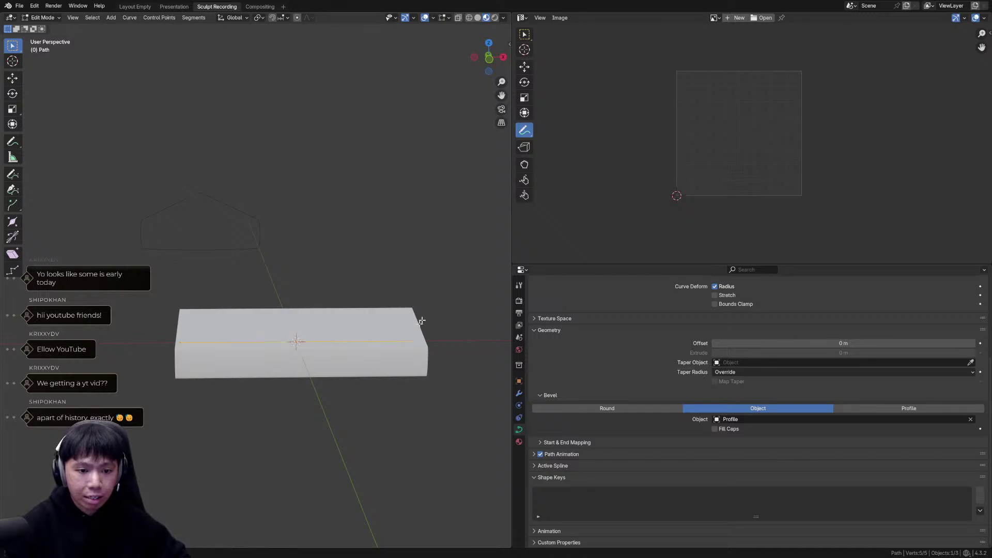
pyautogui.moveTo(428, 310); pyautogui.dragTo(427, 294, button='middle')
pyautogui.hotkey('alt', 's')
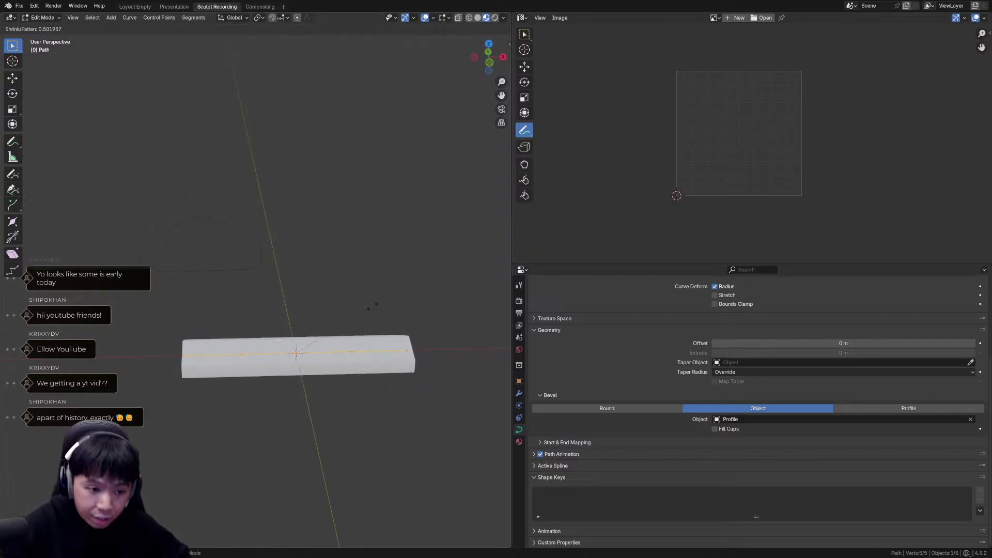
pyautogui.click(361, 309)
pyautogui.moveTo(365, 303); pyautogui.dragTo(296, 381, button='middle')
pyautogui.moveTo(433, 180); pyautogui.dragTo(450, 104, button='middle')
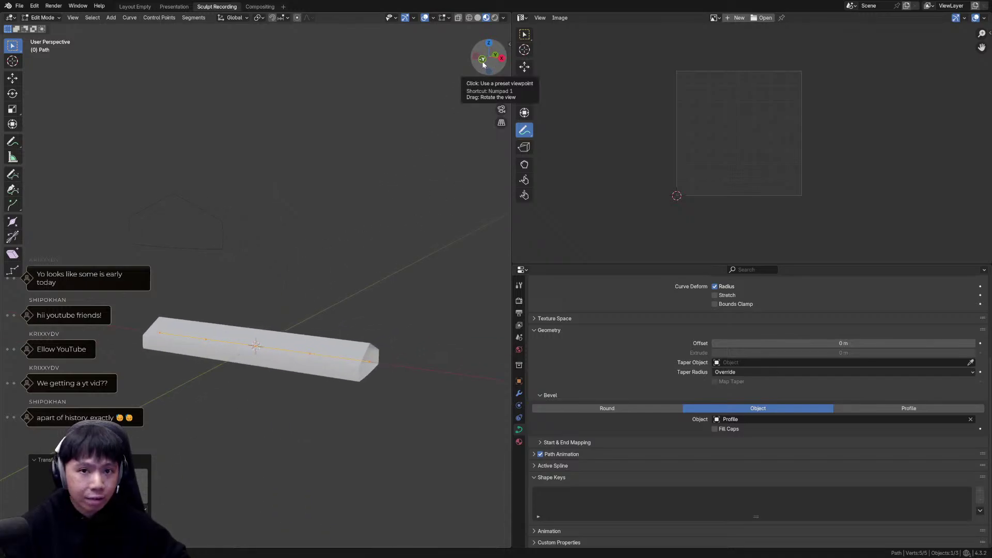
pyautogui.press('KP_1')
pyautogui.moveTo(291, 359); pyautogui.dragTo(297, 379, button='middle')
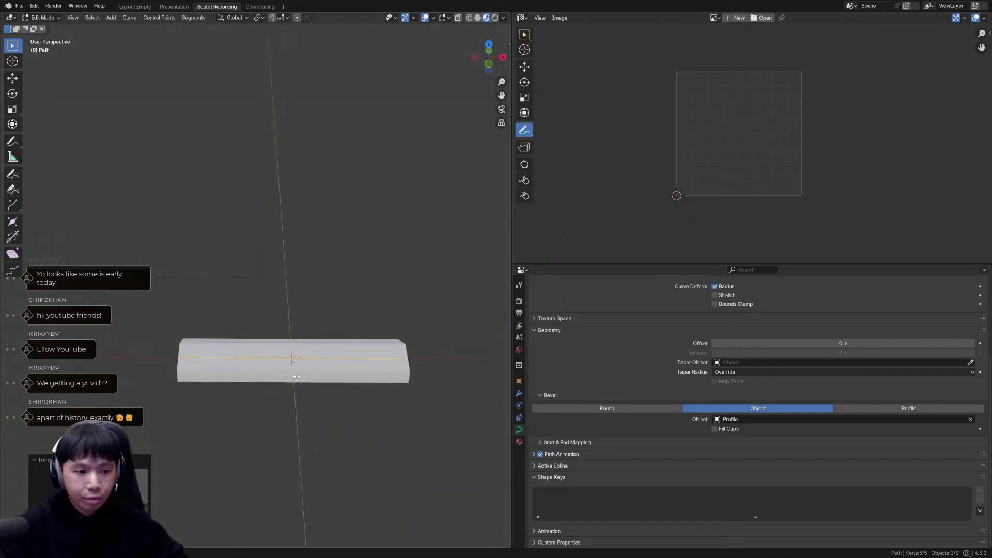
pyautogui.moveTo(202, 324); pyautogui.dragTo(150, 394)
pyautogui.moveTo(198, 376); pyautogui.dragTo(211, 368, button='middle')
pyautogui.press('q')
pyautogui.click(219, 355)
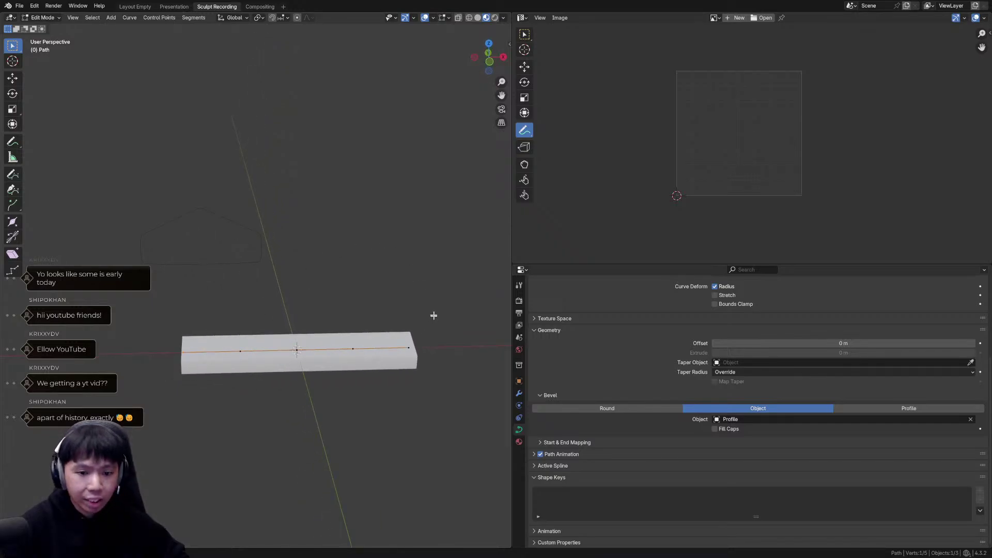
# Shrink the radius of the Path's right end control point so the strand tapers to a sharp tip.
pyautogui.moveTo(449, 320); pyautogui.dragTo(439, 270, button='middle')
pyautogui.moveTo(437, 261); pyautogui.dragTo(376, 369)
pyautogui.hotkey('alt', 's')
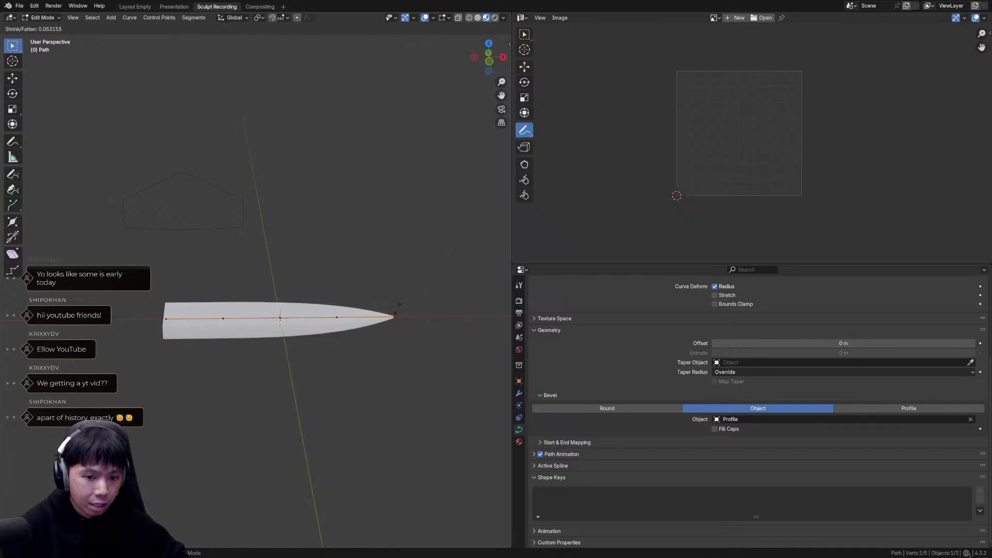
pyautogui.click(456, 195)
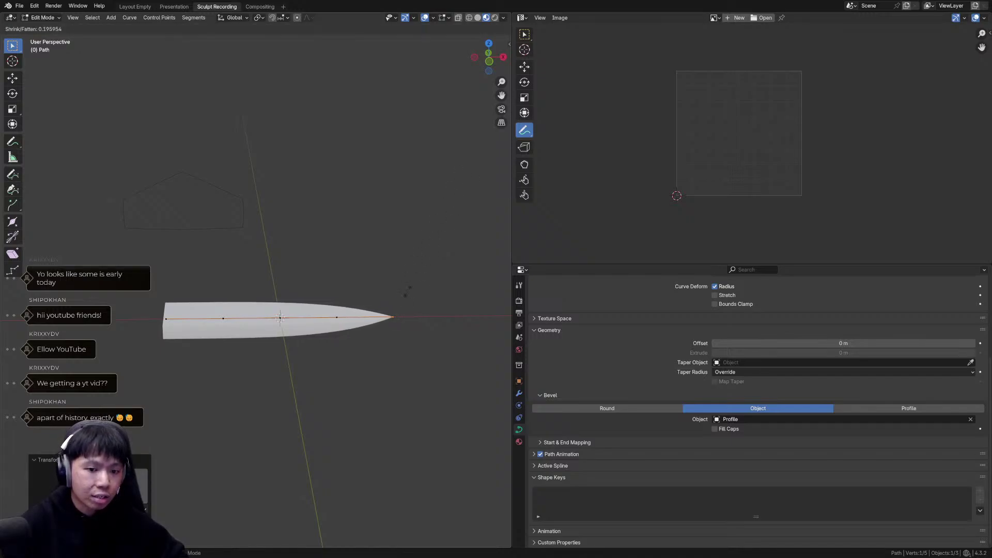
# Try rotating the strand about its central origin in Object Mode.
pyautogui.moveTo(410, 380); pyautogui.dragTo(269, 357, button='middle')
pyautogui.moveTo(193, 338); pyautogui.dragTo(198, 342, button='middle')
pyautogui.press('Tab')
pyautogui.press('Tab')
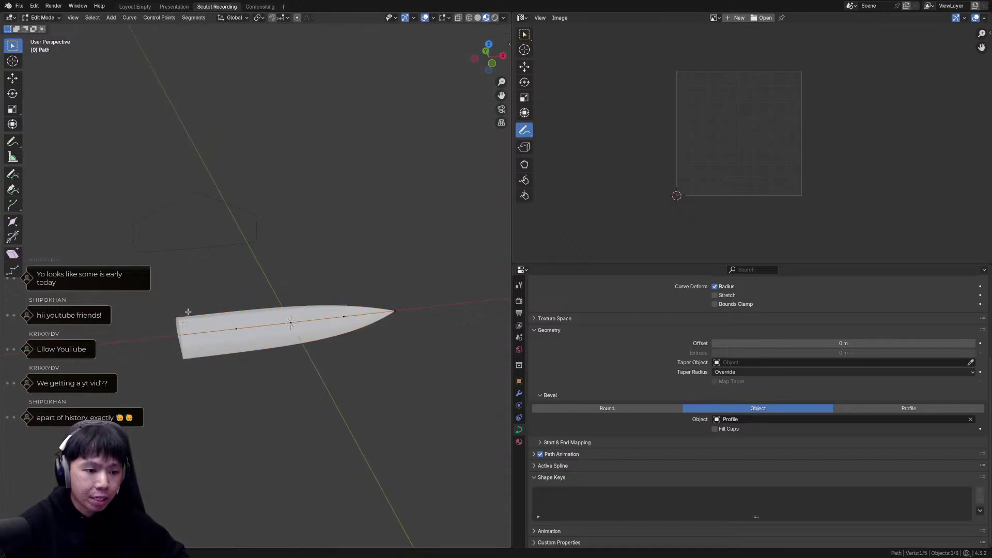
pyautogui.press('Tab')
pyautogui.press('r')
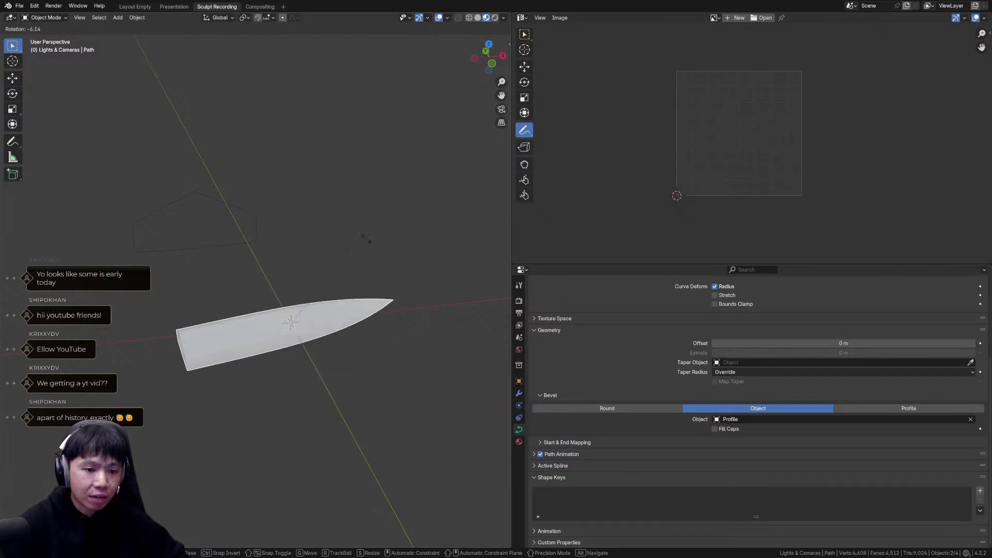
pyautogui.rightClick(361, 298)
pyautogui.moveTo(360, 299); pyautogui.dragTo(346, 283, button='middle')
pyautogui.press('r')
pyautogui.click(343, 323)
pyautogui.press('r')
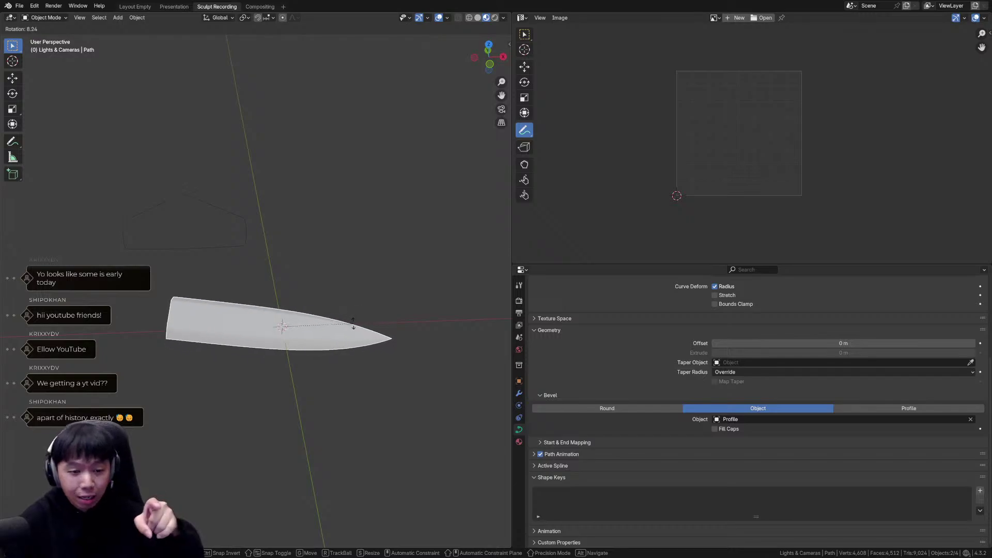
pyautogui.click(348, 287)
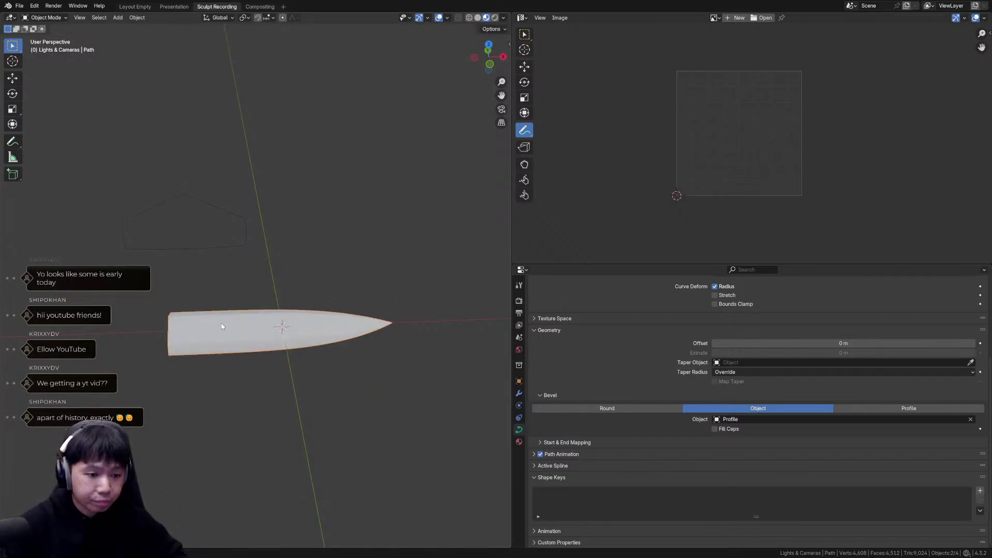
# Set the Path's origin to its wide end's control point with the Tiny Tools Set Origin command in Edit Mode.
pyautogui.press('Tab')
pyautogui.moveTo(230, 320); pyautogui.dragTo(196, 315, button='middle')
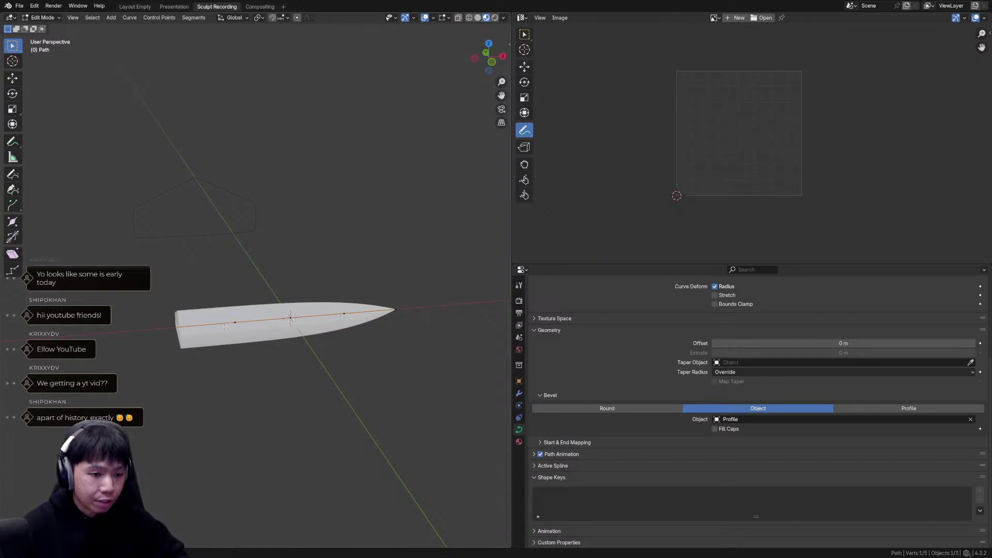
pyautogui.press('q')
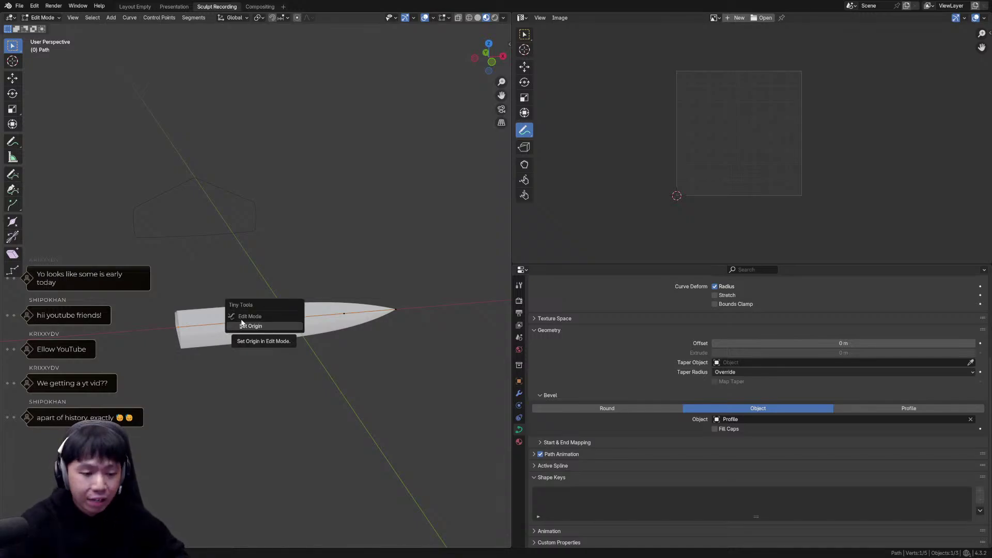
pyautogui.click(252, 326)
pyautogui.click(251, 329)
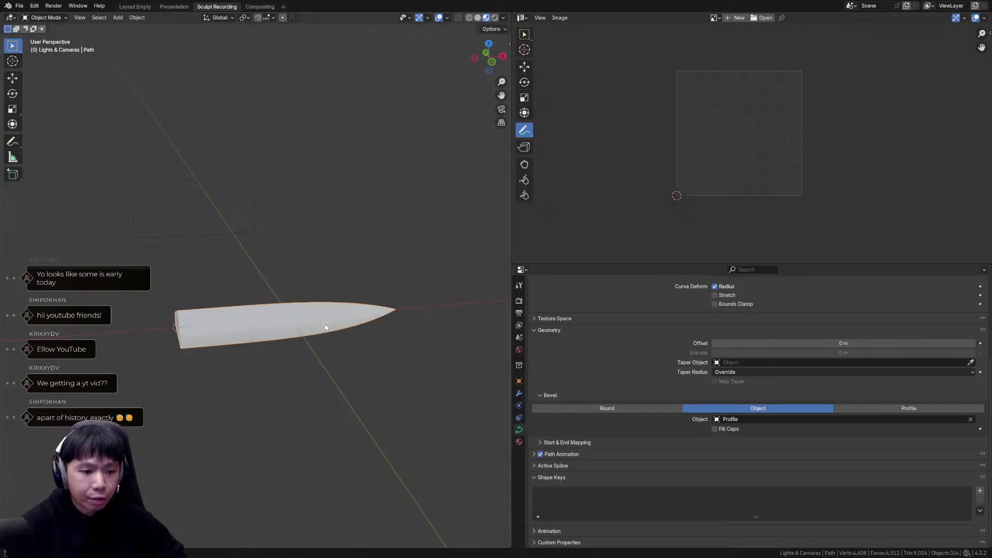
# Snap the 3D cursor to the world origin while editing the Path.
pyautogui.press('Tab')
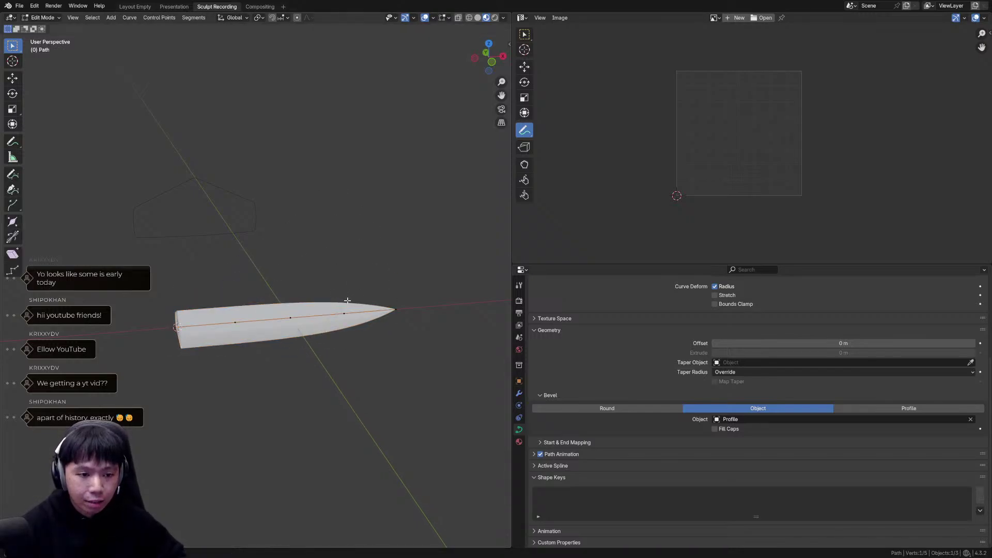
pyautogui.hotkey('shift', 's')
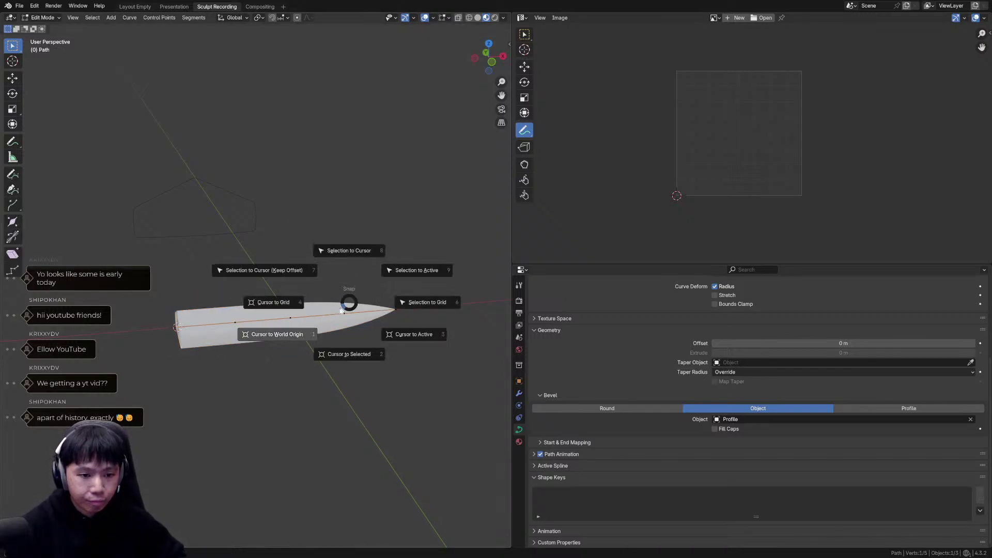
pyautogui.click(302, 336)
pyautogui.moveTo(306, 317); pyautogui.dragTo(273, 333, button='middle')
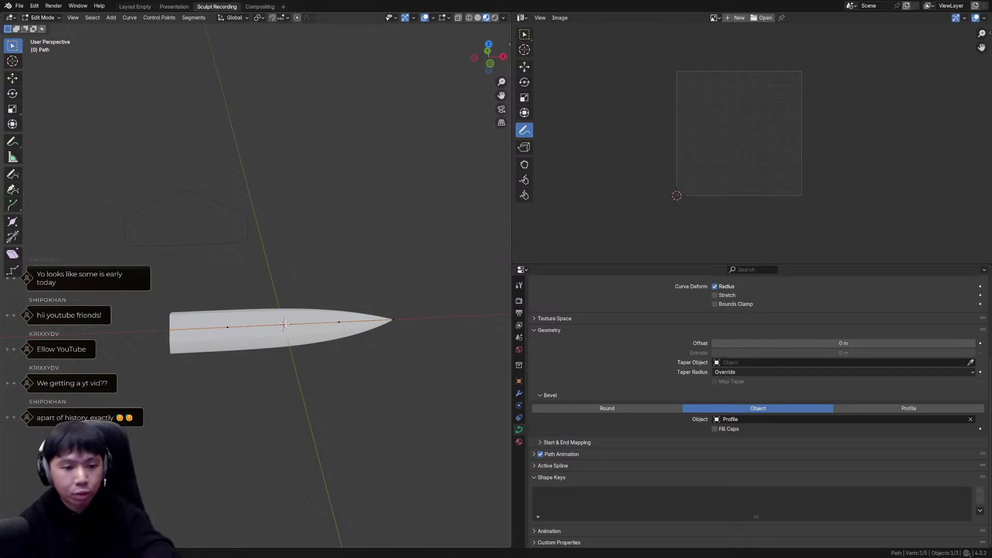
pyautogui.moveTo(283, 325); pyautogui.dragTo(271, 341, button='middle')
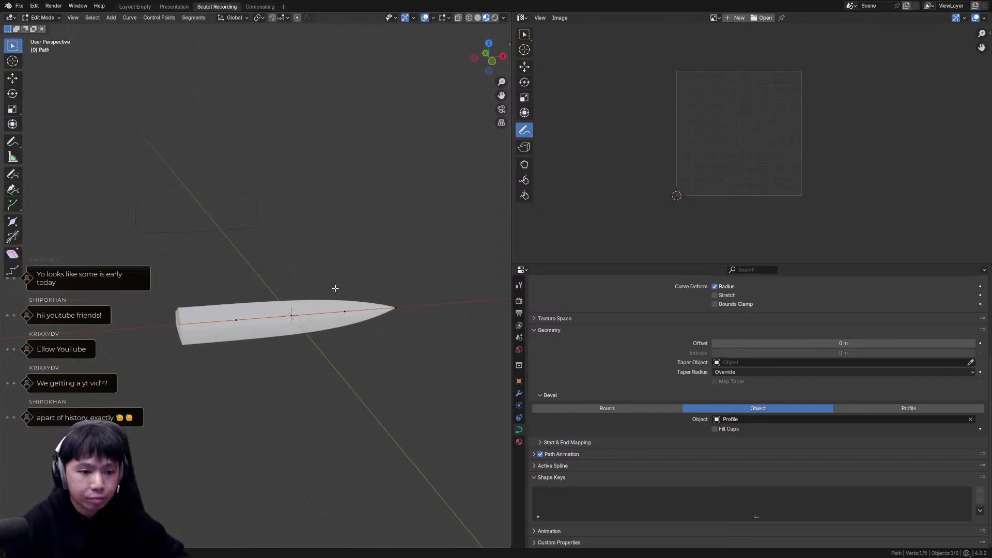
# Snap the 3D cursor to the selected root point and set the Path's origin to the 3D cursor.
pyautogui.hotkey('shift', 's')
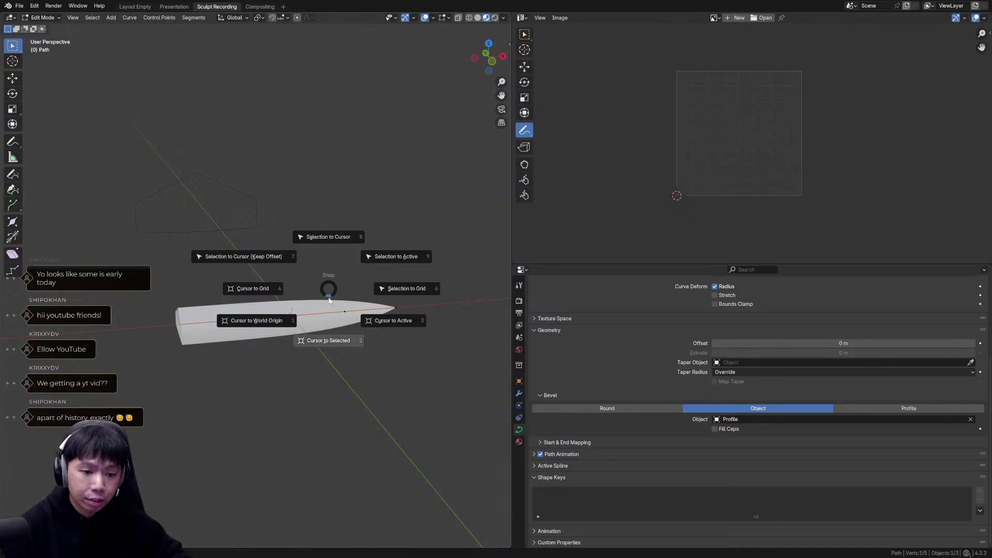
pyautogui.click(325, 344)
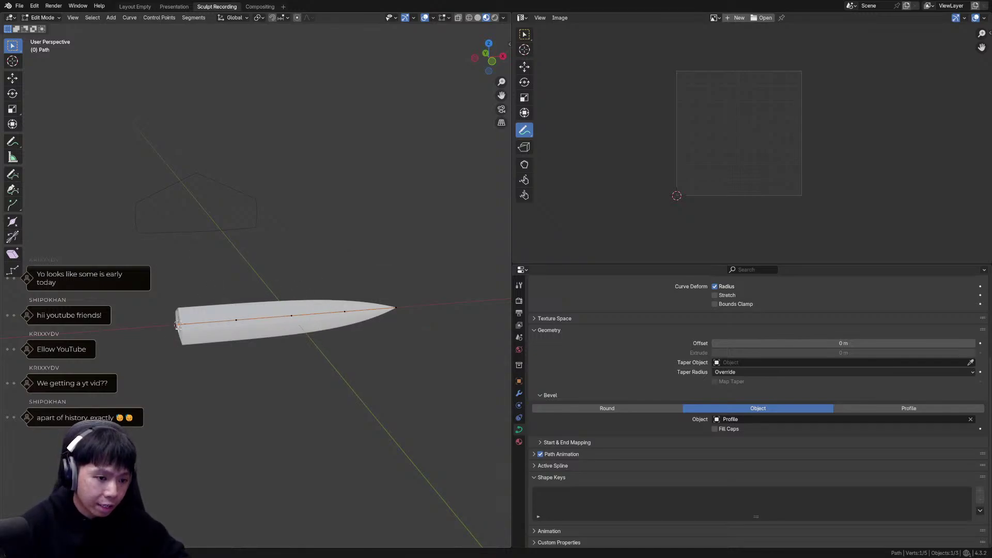
pyautogui.press('Tab')
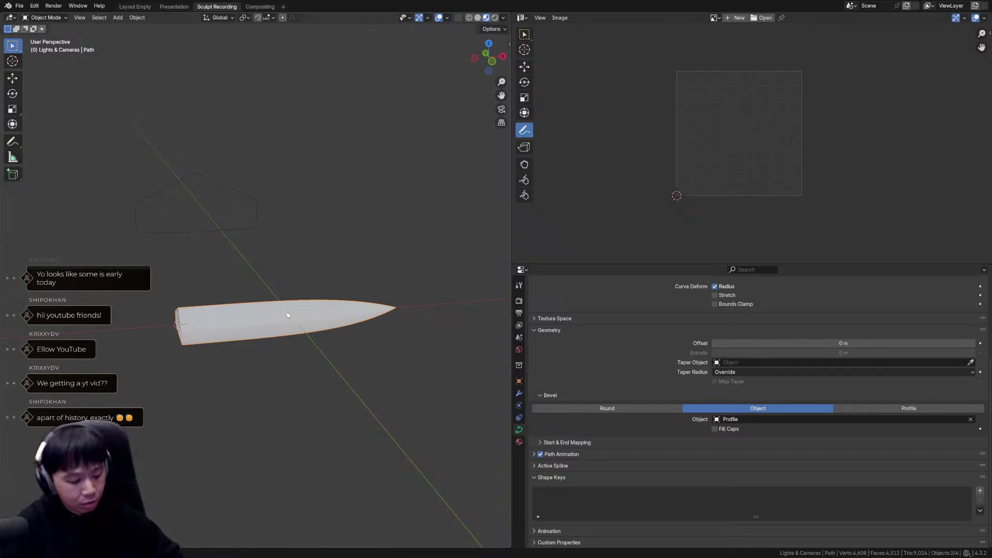
pyautogui.rightClick(289, 275)
pyautogui.moveTo(276, 306)
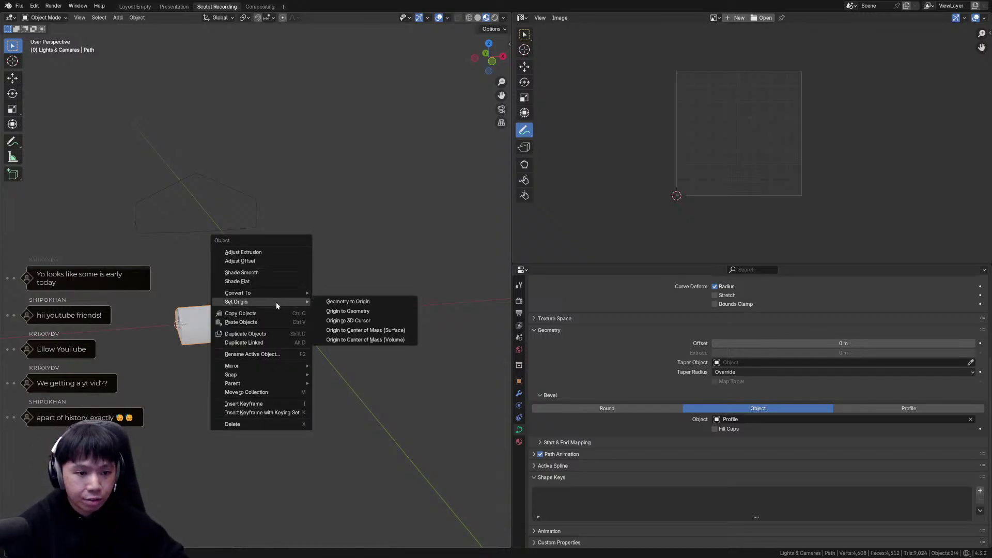
pyautogui.click(346, 324)
pyautogui.press('r')
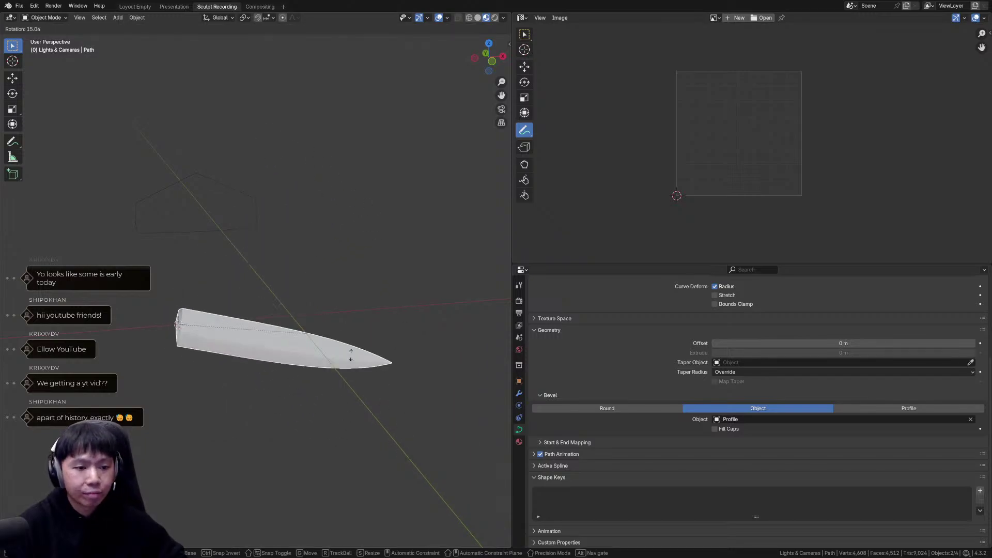
pyautogui.press('Escape')
# Place the strand at the world origin and rotate it 90° about X and 90° in front view, tip pointing straight down.
pyautogui.moveTo(293, 355); pyautogui.dragTo(332, 302, button='middle')
pyautogui.write('r90x')
pyautogui.press('Return')
pyautogui.write('r90')
pyautogui.press('Return')
pyautogui.press('KP_Decimal')
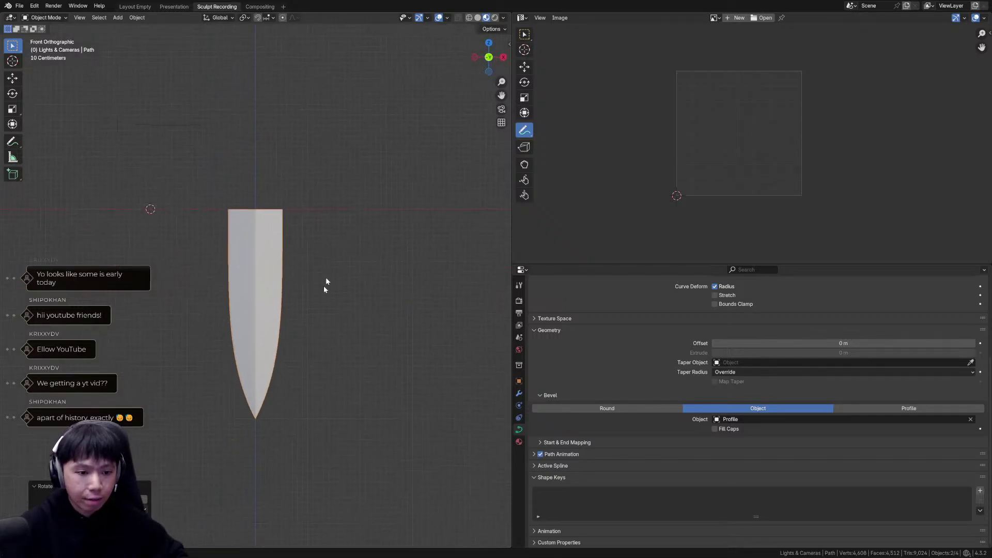
pyautogui.scroll(-1, 299, 321)
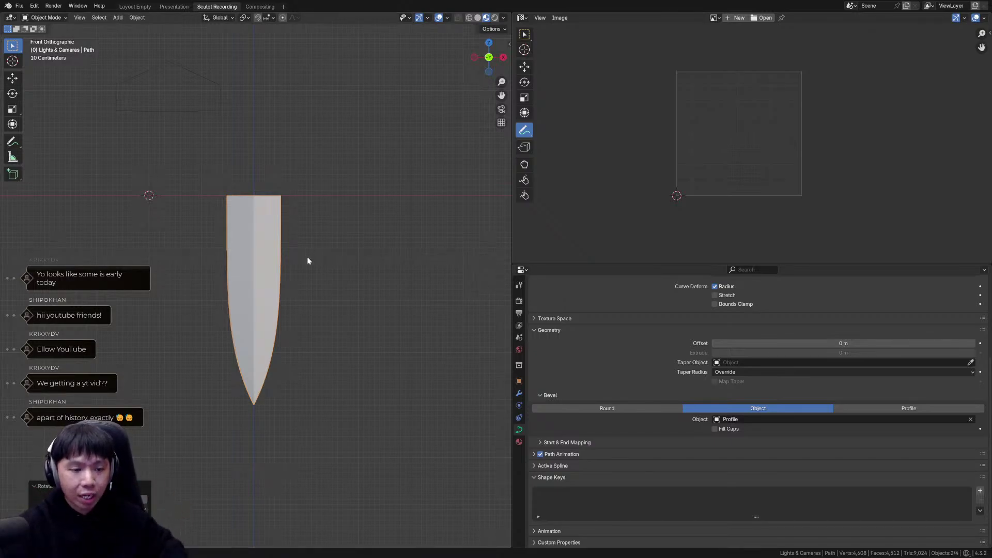
# Look over the finished blue hair model in the HairDemoLive file, and return to the Hair Demo Create file.
pyautogui.moveTo(346, 305); pyautogui.dragTo(338, 319, button='middle')
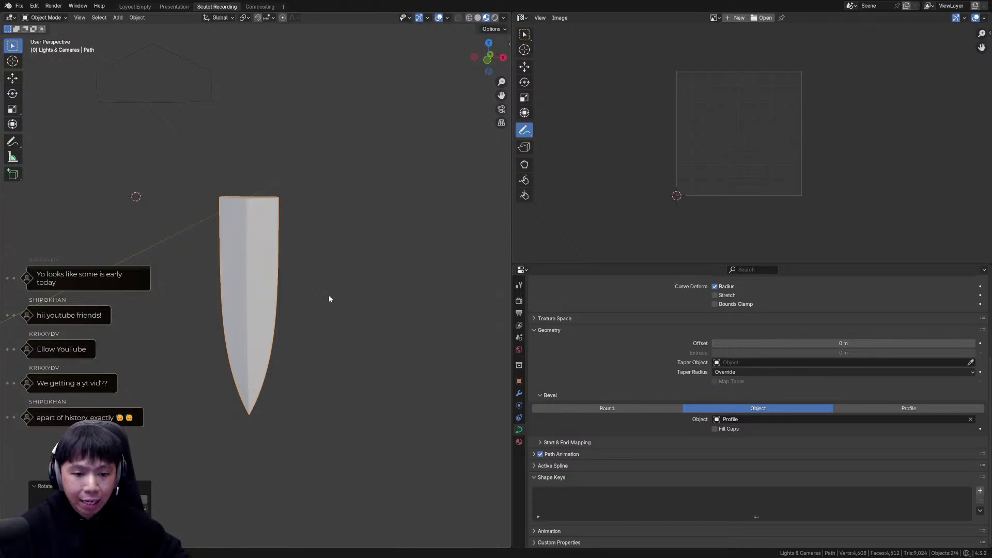
pyautogui.hotkey('alt', 'Tab')
pyautogui.click(725, 225)
pyautogui.moveTo(631, 257); pyautogui.dragTo(432, 201, button='middle')
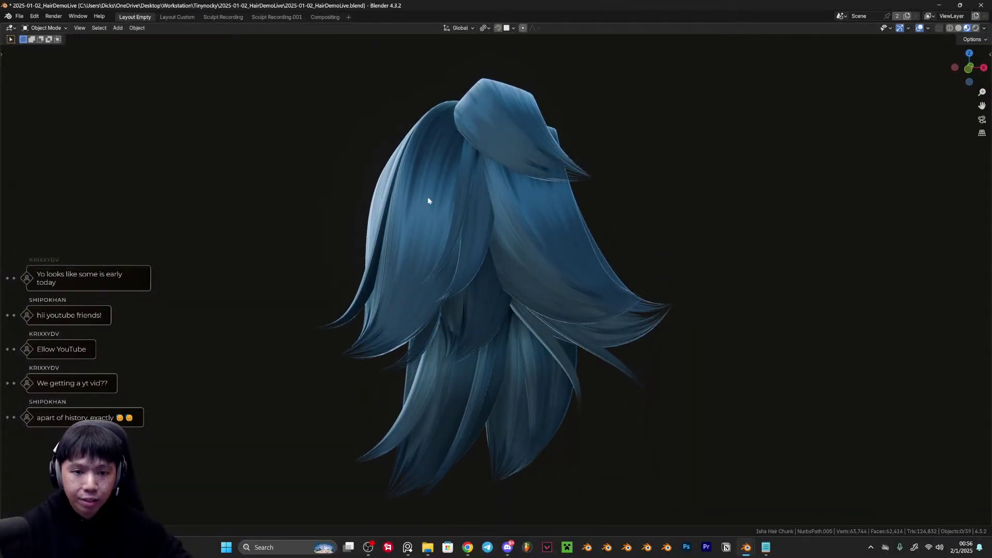
pyautogui.hotkey('alt', 'Tab')
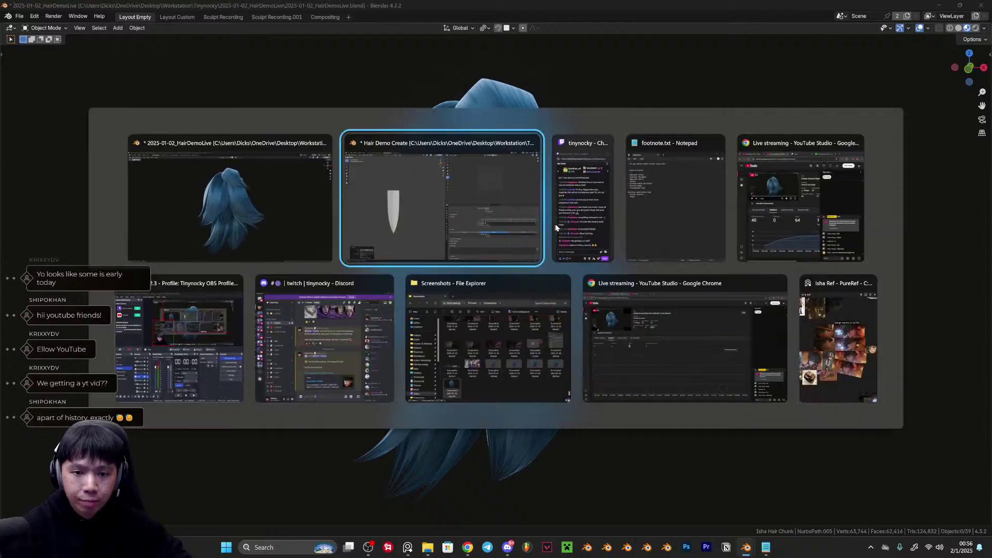
pyautogui.click(437, 213)
# Change the Properties editor area to the Shader Editor and create a new material for the selected Path strand.
pyautogui.hotkey('shift', 'a')
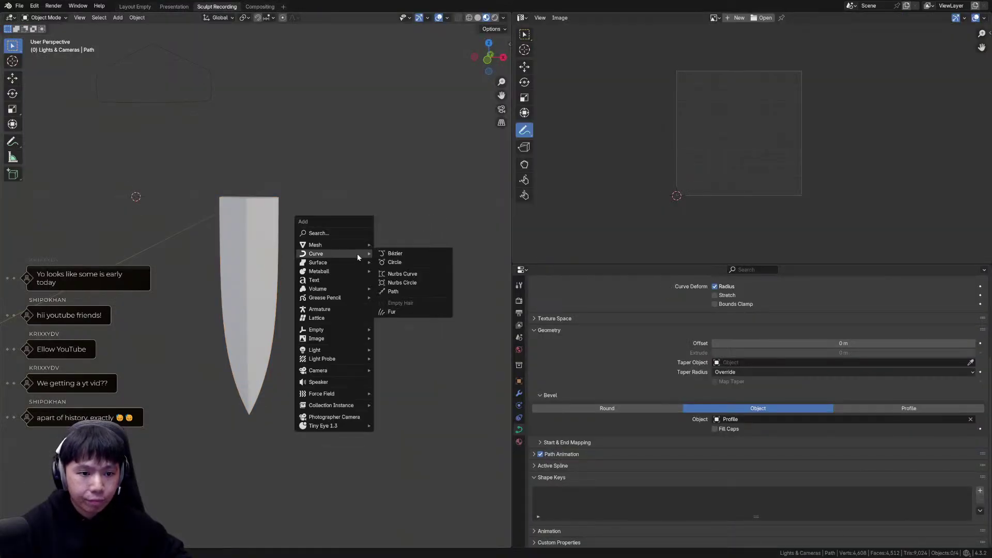
pyautogui.click(246, 270)
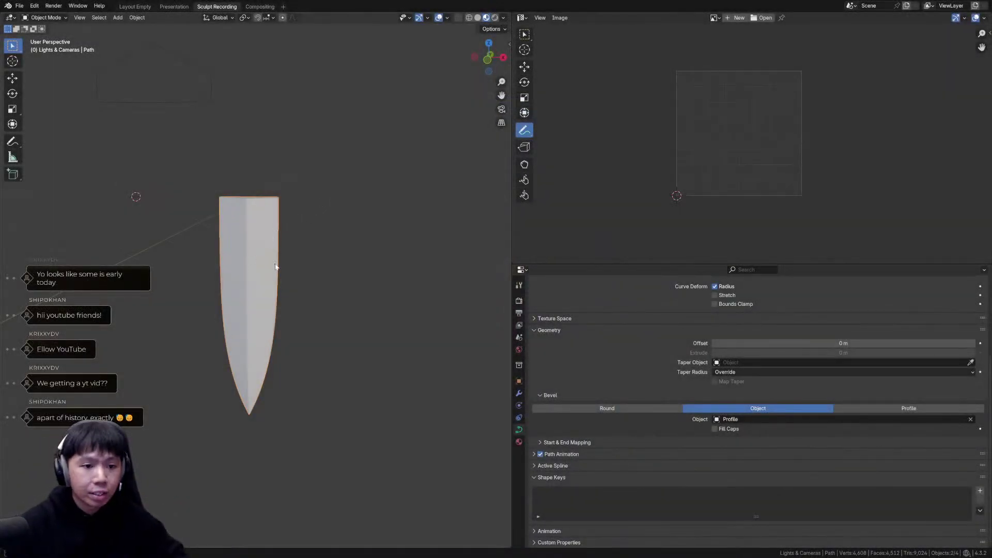
pyautogui.press('KP_1')
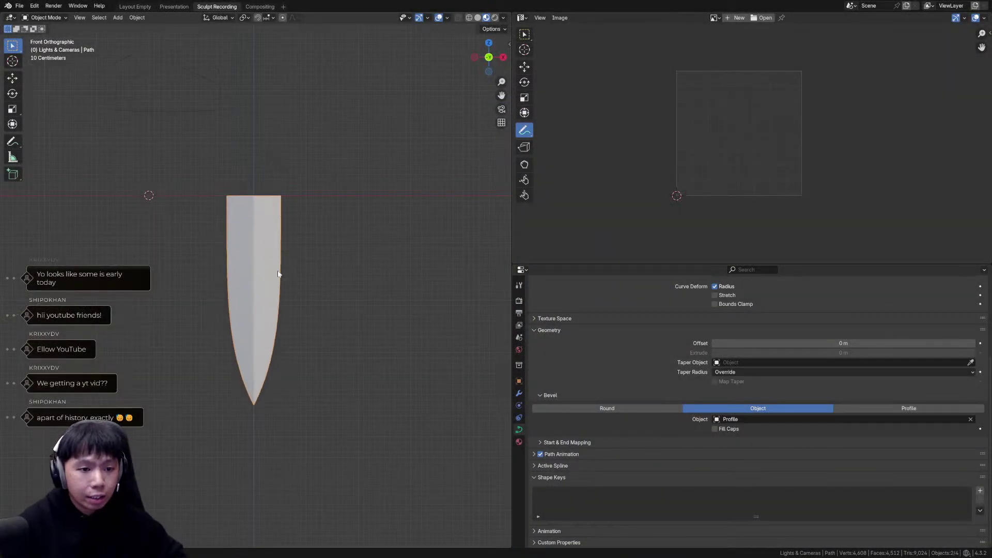
pyautogui.click(522, 270)
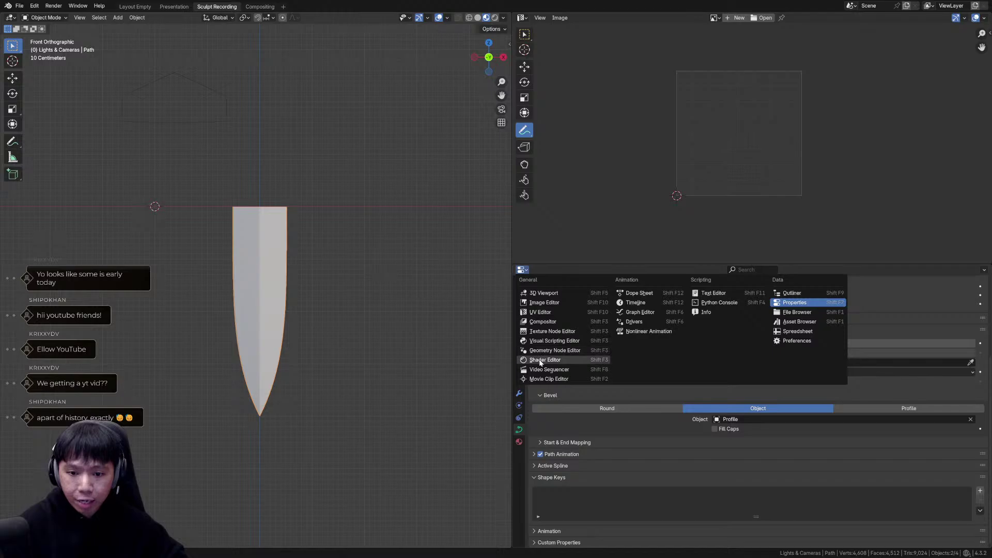
pyautogui.click(543, 360)
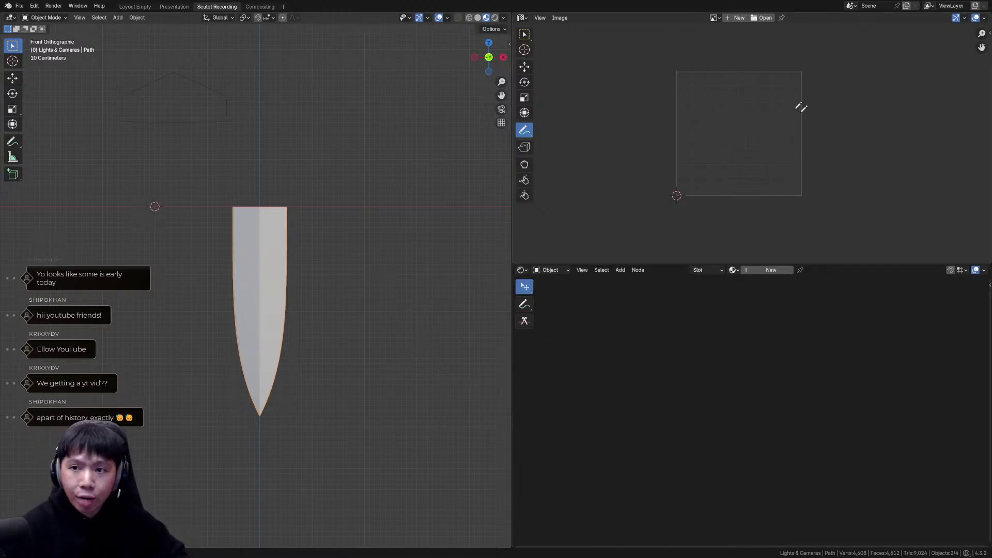
pyautogui.scroll(1, 738, 153)
pyautogui.click(523, 18)
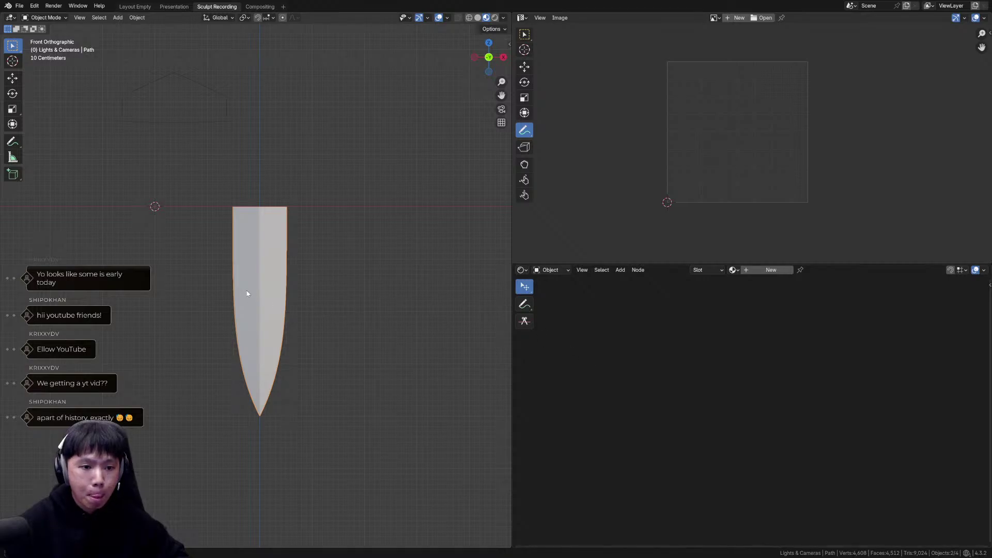
pyautogui.click(757, 271)
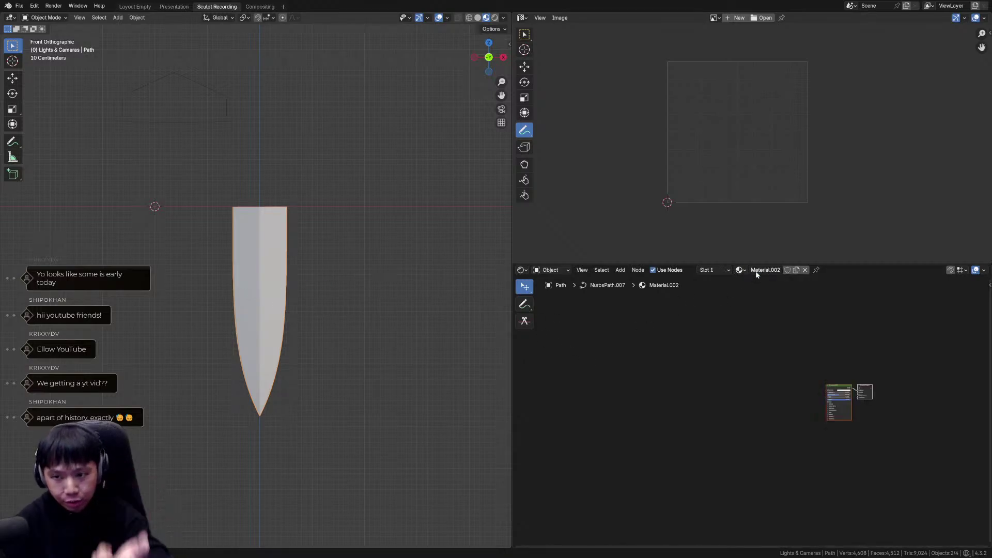
# Add a Color Ramp node to the strand's material and place it ahead of the Principled BSDF node.
pyautogui.scroll(5, 858, 402)
pyautogui.hotkey('shift', 'a')
pyautogui.write('ra')
pyautogui.click(734, 376)
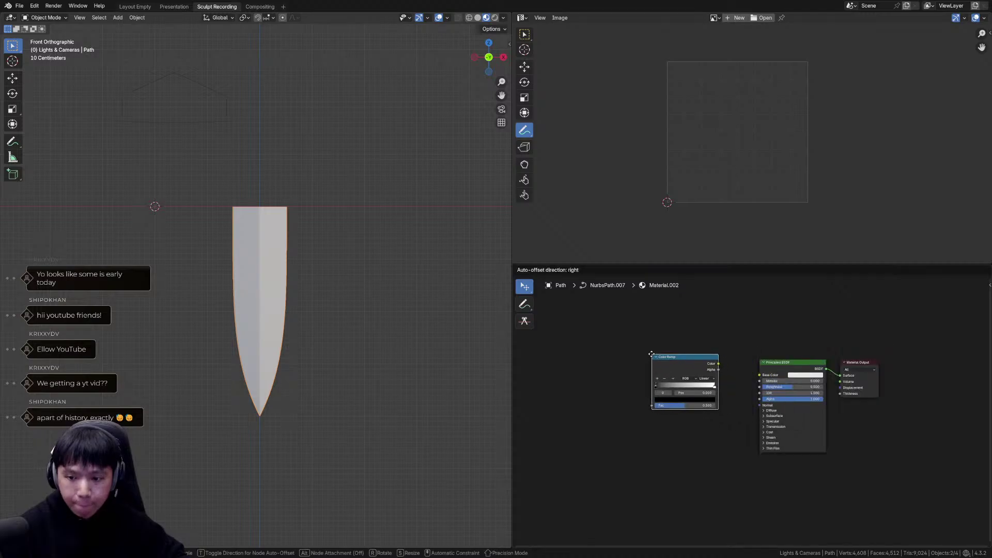
pyautogui.click(671, 362)
# Add a Gradient Texture node and place it ahead of the Color Ramp node.
pyautogui.hotkey('shift', 'a')
pyautogui.click(717, 349)
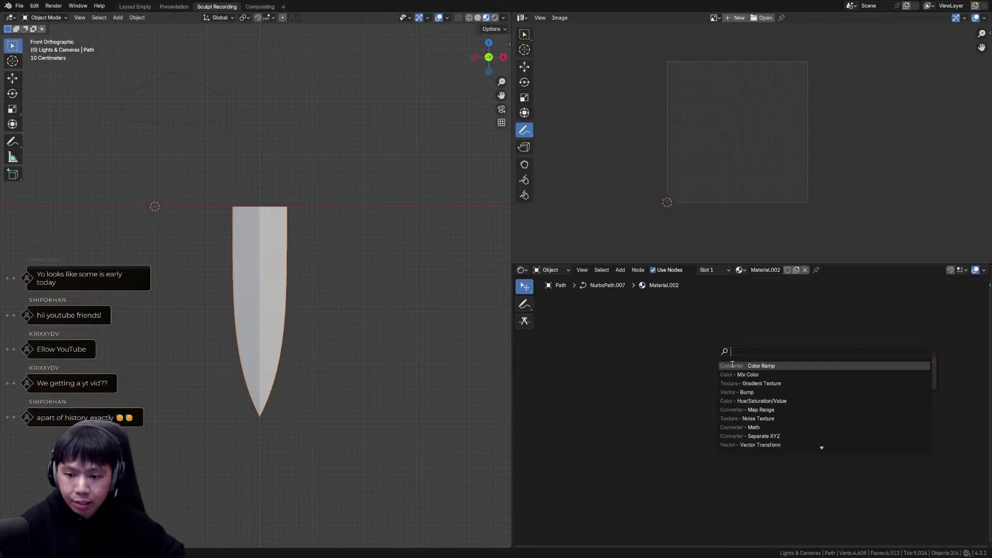
pyautogui.click(763, 383)
pyautogui.click(695, 367)
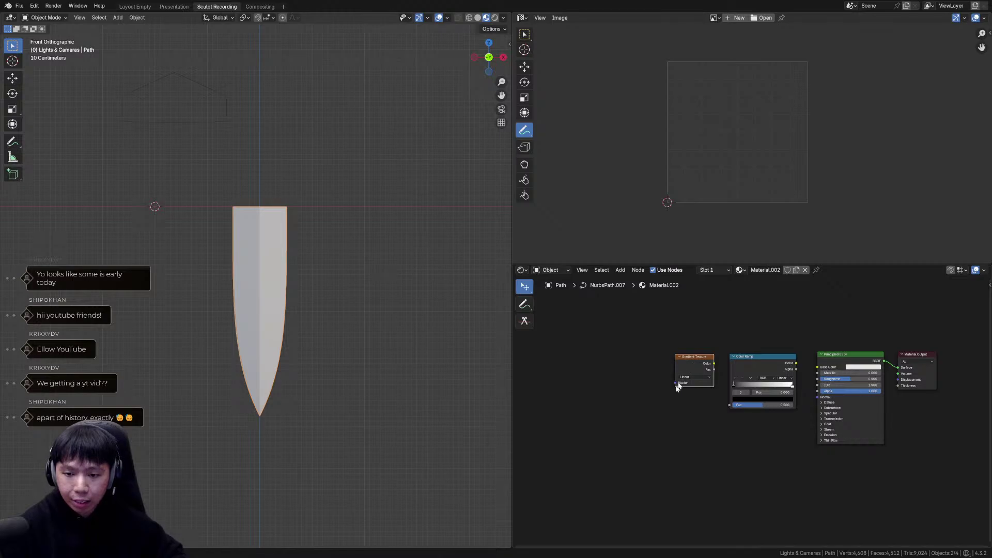
# Add a Texture Coordinate node without the Mapping node and connect its UV output directly to the Gradient Texture's Vector.
pyautogui.scroll(2, 680, 385)
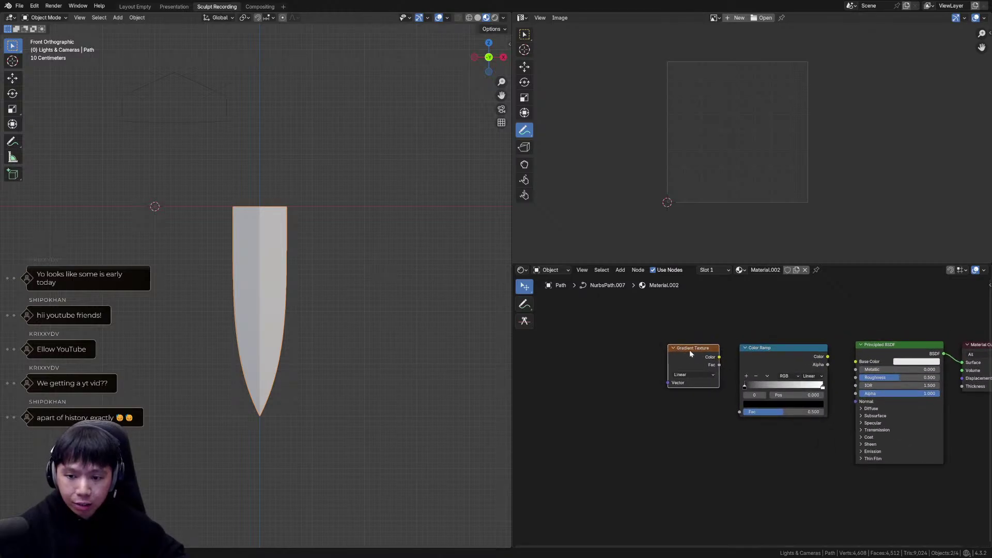
pyautogui.hotkey('ctrl', 't')
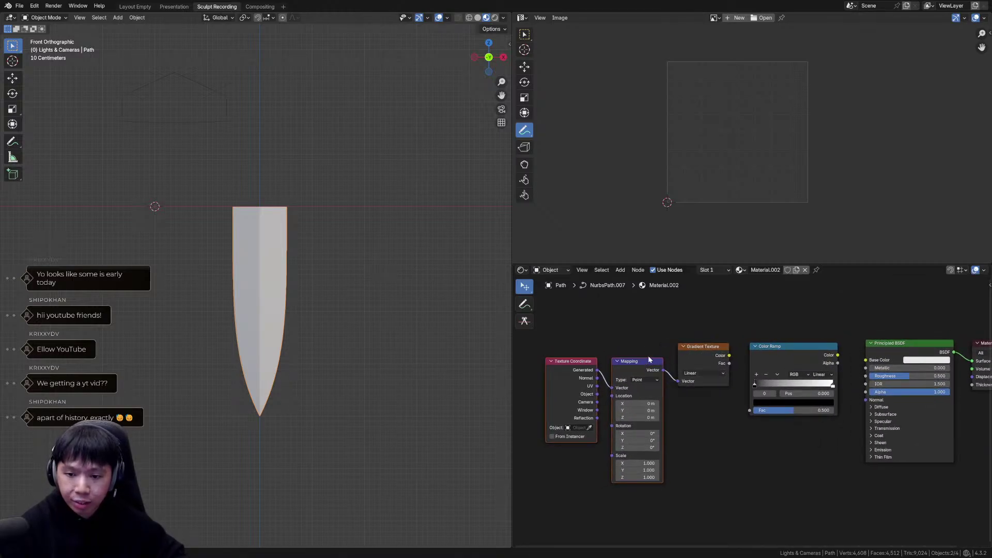
pyautogui.moveTo(655, 335); pyautogui.dragTo(629, 356)
pyautogui.rightClick(629, 356)
pyautogui.press('x')
pyautogui.moveTo(598, 387); pyautogui.dragTo(604, 393)
pyautogui.moveTo(679, 385); pyautogui.dragTo(678, 381)
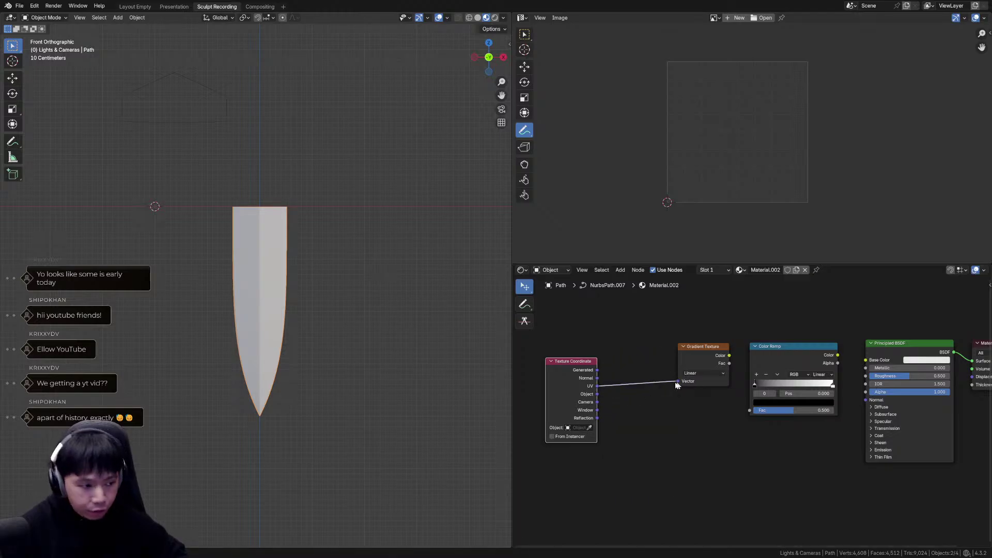
# Connect the Gradient Texture's Color to the Color Ramp's Fac and the ramp's Color to Base Color, arranging the nodes compactly.
pyautogui.moveTo(730, 355); pyautogui.dragTo(734, 359)
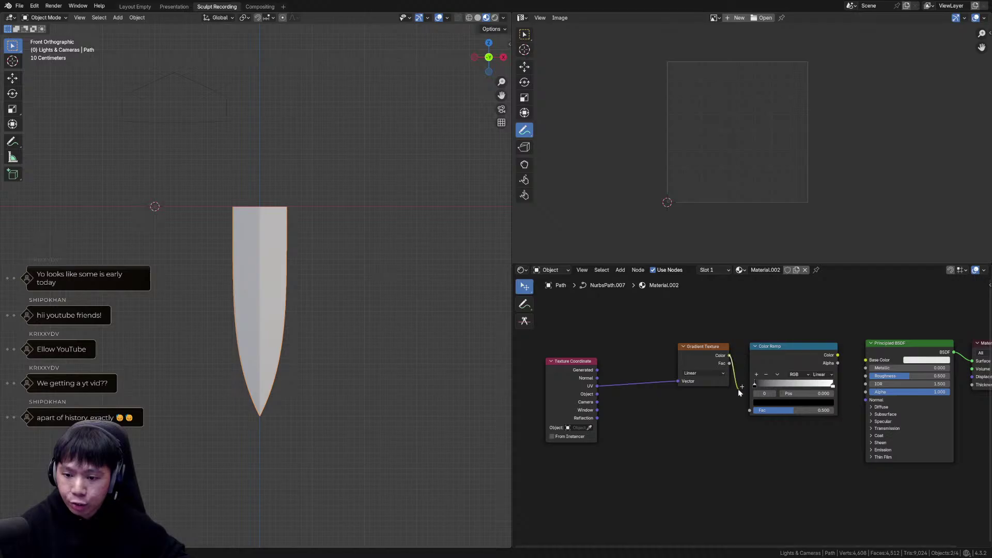
pyautogui.moveTo(740, 405); pyautogui.dragTo(750, 410)
pyautogui.moveTo(573, 362); pyautogui.dragTo(617, 345)
pyautogui.moveTo(703, 346); pyautogui.dragTo(674, 344)
pyautogui.moveTo(780, 346); pyautogui.dragTo(739, 343)
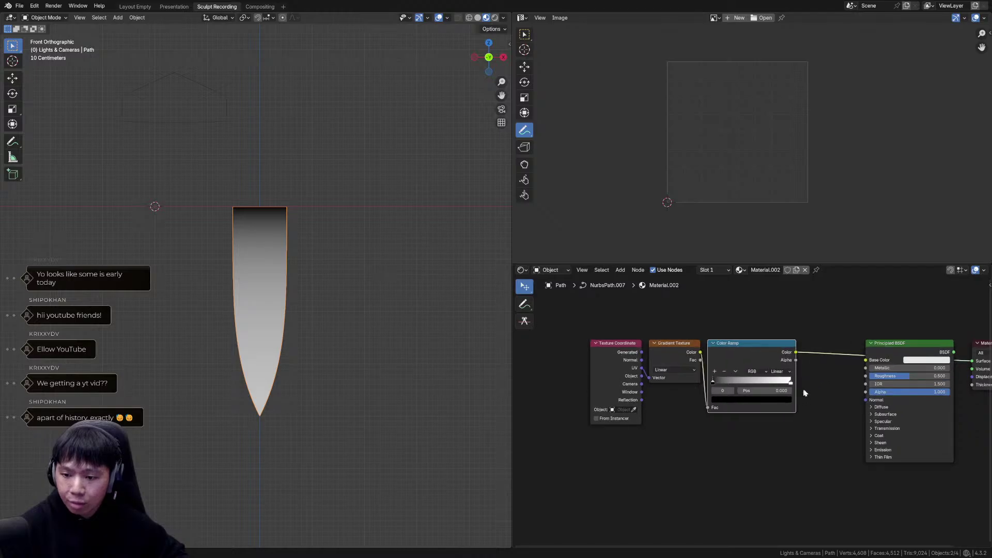
# Set the position of the Color Ramp's white stop to 0.5.
pyautogui.scroll(2, 721, 381)
pyautogui.moveTo(810, 368); pyautogui.dragTo(758, 368)
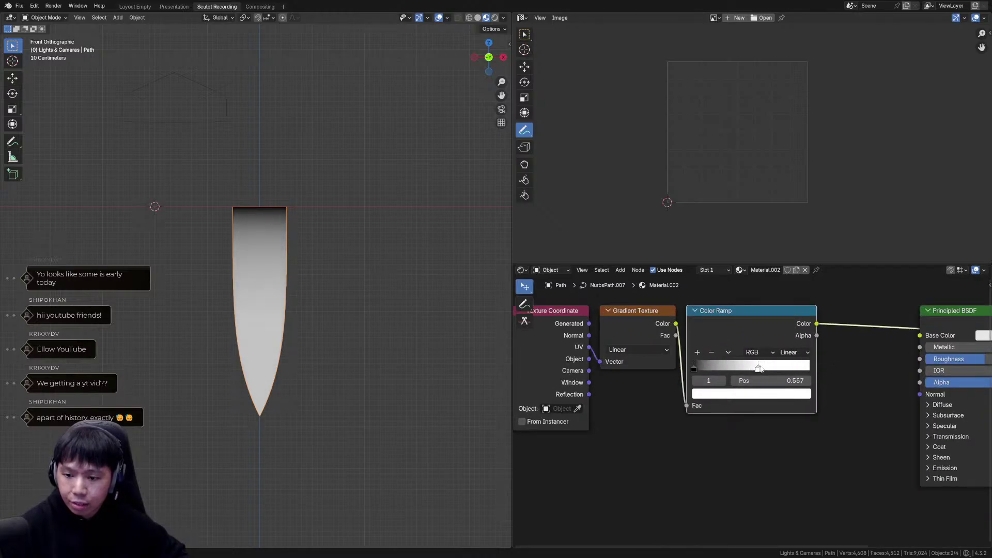
pyautogui.click(773, 382)
pyautogui.write('.5')
pyautogui.press('Return')
# Add a third Color Ramp stop, move it to the far end of the ramp and colour it black.
pyautogui.click(698, 353)
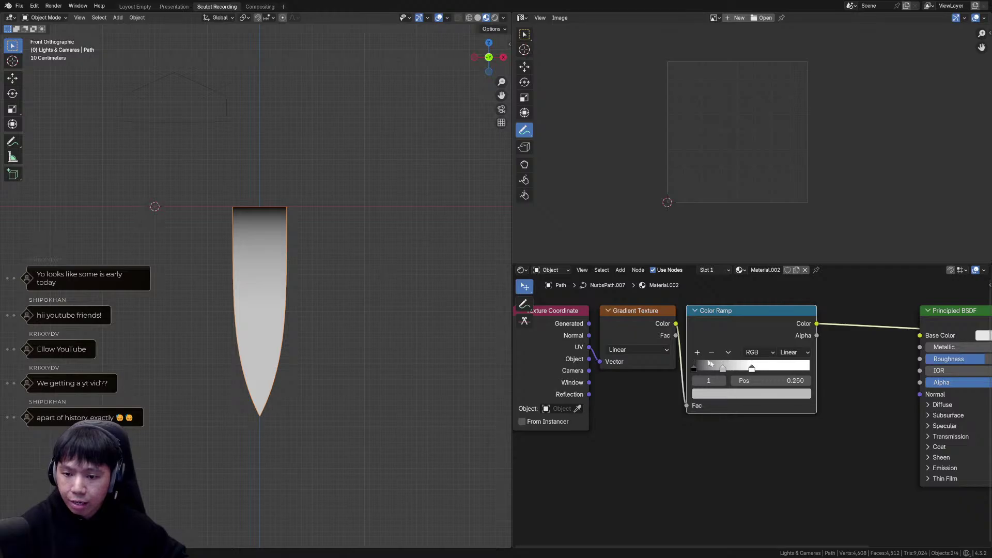
pyautogui.moveTo(724, 368); pyautogui.dragTo(824, 371)
pyautogui.click(791, 395)
pyautogui.moveTo(796, 296); pyautogui.dragTo(796, 310)
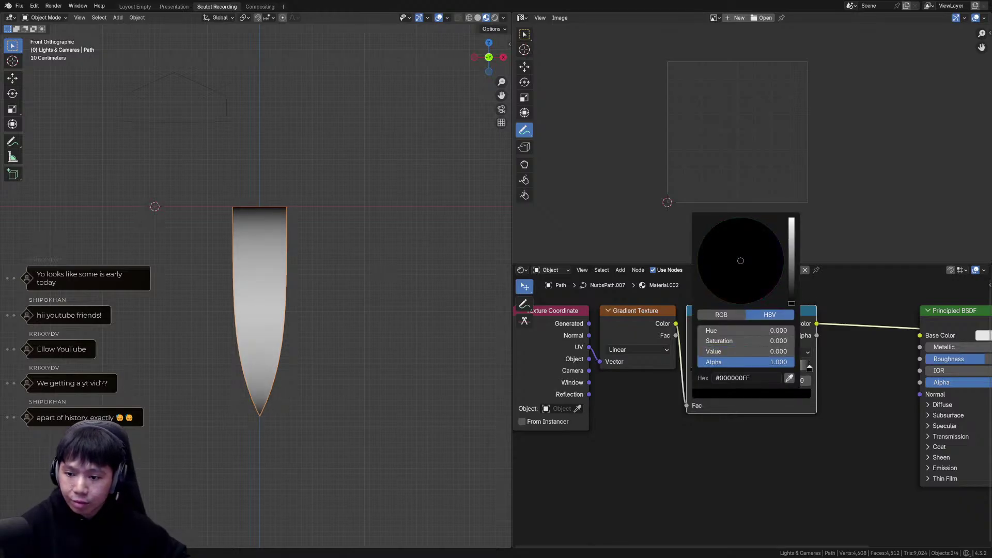
# Bring both black stops in close around the white middle stop, the last one at 0.624, for a narrow white band.
pyautogui.moveTo(810, 369); pyautogui.dragTo(772, 369)
pyautogui.moveTo(695, 369); pyautogui.dragTo(768, 370)
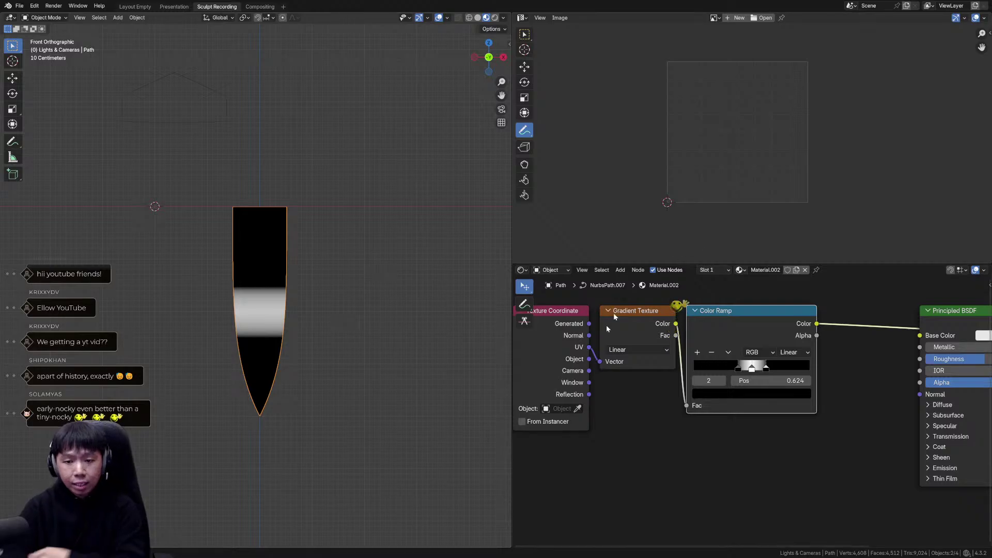
pyautogui.moveTo(344, 312)
pyautogui.mouseDown(button='middle')
pyautogui.moveTo(363, 327)
pyautogui.moveTo(332, 324)
pyautogui.mouseUp(button='middle')
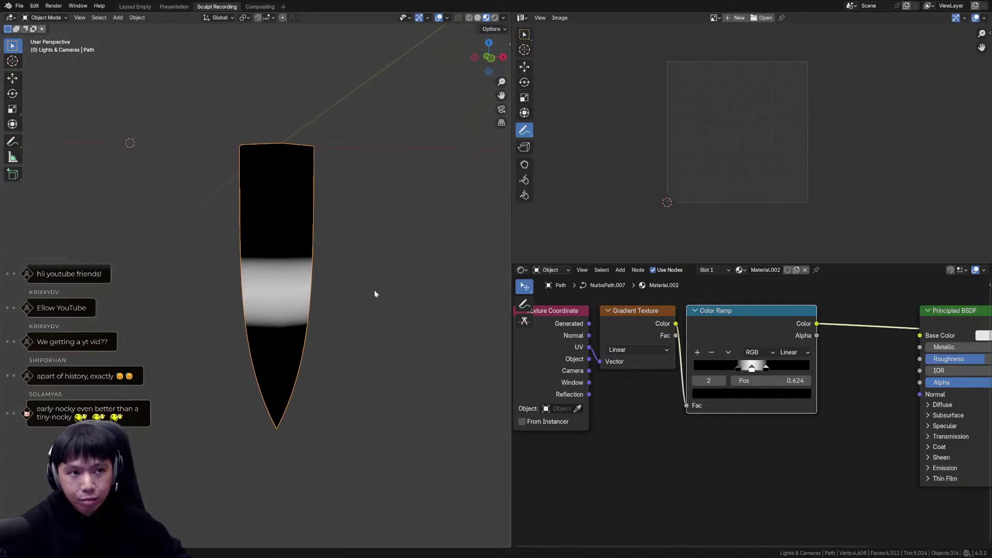
pyautogui.moveTo(365, 314); pyautogui.dragTo(343, 324, button='middle')
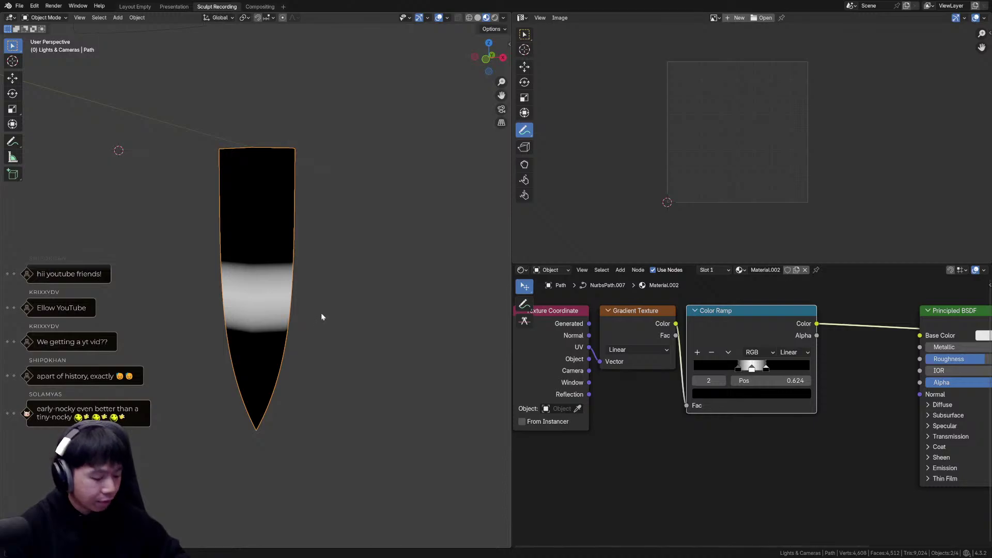
# Duplicate the strand in Object Mode and place the copy beside the original.
pyautogui.press('Tab')
pyautogui.moveTo(330, 310); pyautogui.dragTo(369, 295, button='middle')
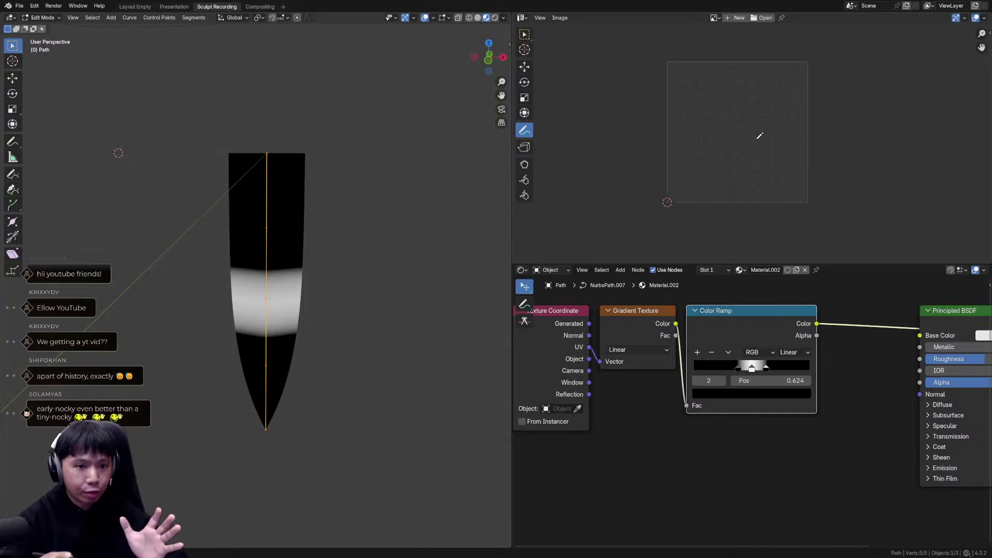
pyautogui.keyDown('shift'); pyautogui.moveTo(393, 272); pyautogui.dragTo(350, 272, button='middle'); pyautogui.keyUp('shift')
pyautogui.keyDown('ctrl'); pyautogui.moveTo(390, 238); pyautogui.dragTo(396, 290, button='middle'); pyautogui.keyUp('ctrl')
pyautogui.press('Tab')
pyautogui.hotkey('shift', 'd')
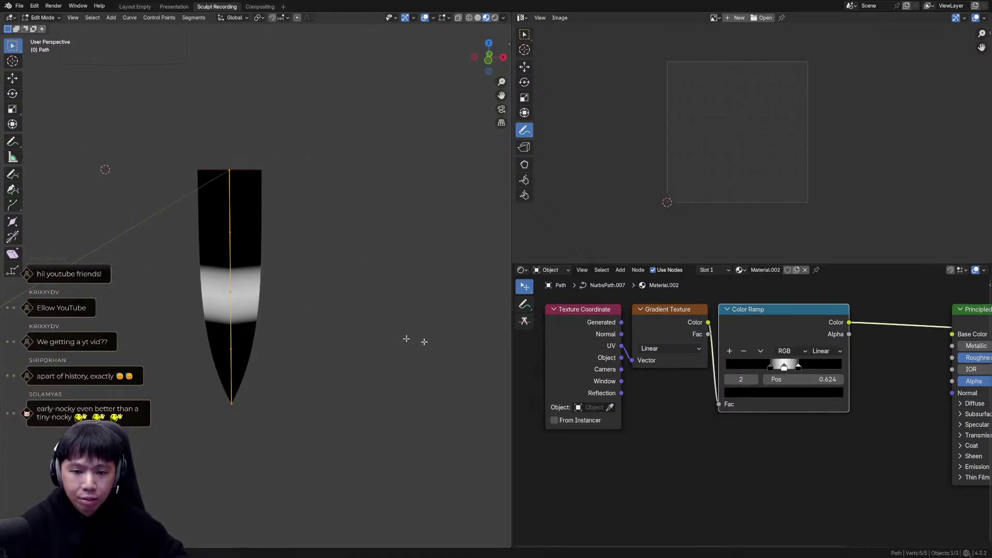
pyautogui.click(349, 280)
# Try bending the duplicated strand by moving its tip control point outward and upward in Edit Mode.
pyautogui.press('Tab')
pyautogui.click(321, 400)
pyautogui.press('g')
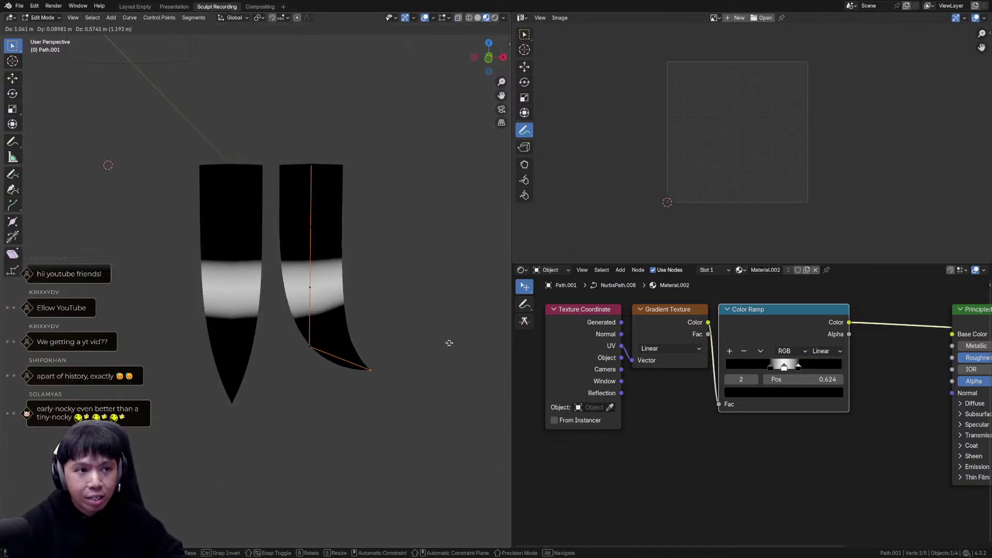
pyautogui.click(401, 365)
pyautogui.press('Tab')
# Convert the duplicated strand to a mesh and examine its UV layout in Edit Mode.
pyautogui.press('F3')
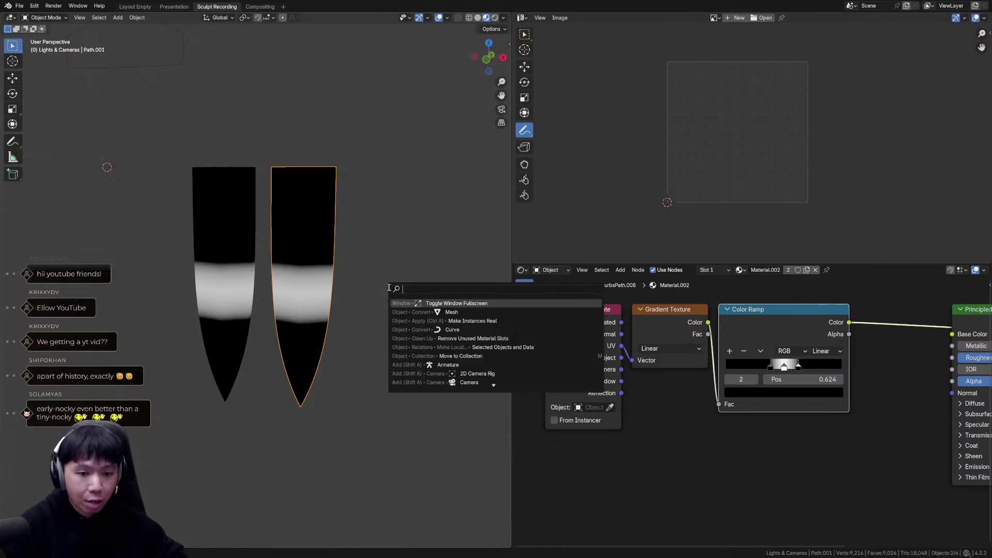
pyautogui.click(436, 312)
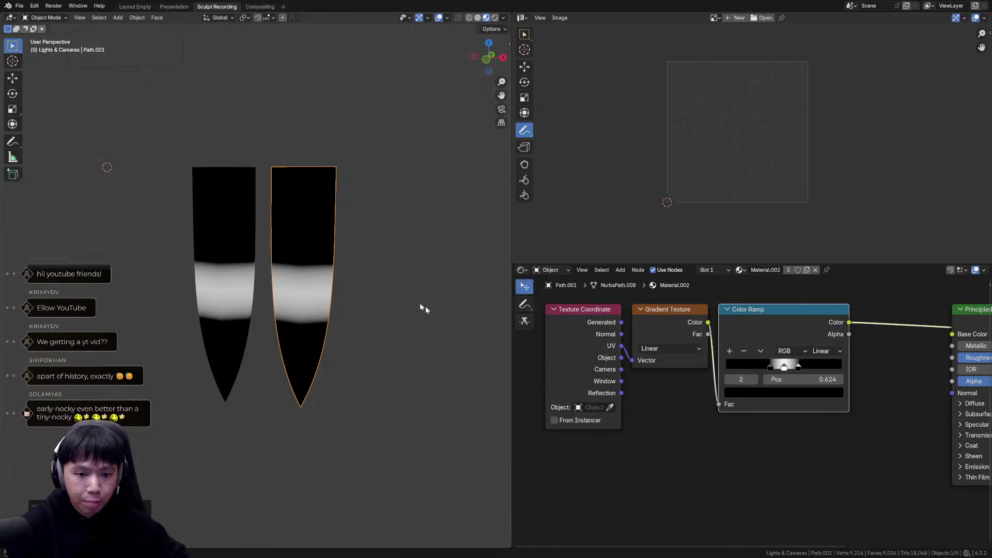
pyautogui.press('Tab')
pyautogui.keyDown('ctrl'); pyautogui.moveTo(752, 223); pyautogui.dragTo(789, 166, button='middle'); pyautogui.keyUp('ctrl')
pyautogui.keyDown('ctrl'); pyautogui.moveTo(788, 166); pyautogui.dragTo(784, 202, button='middle'); pyautogui.keyUp('ctrl')
pyautogui.scroll(2, 760, 157)
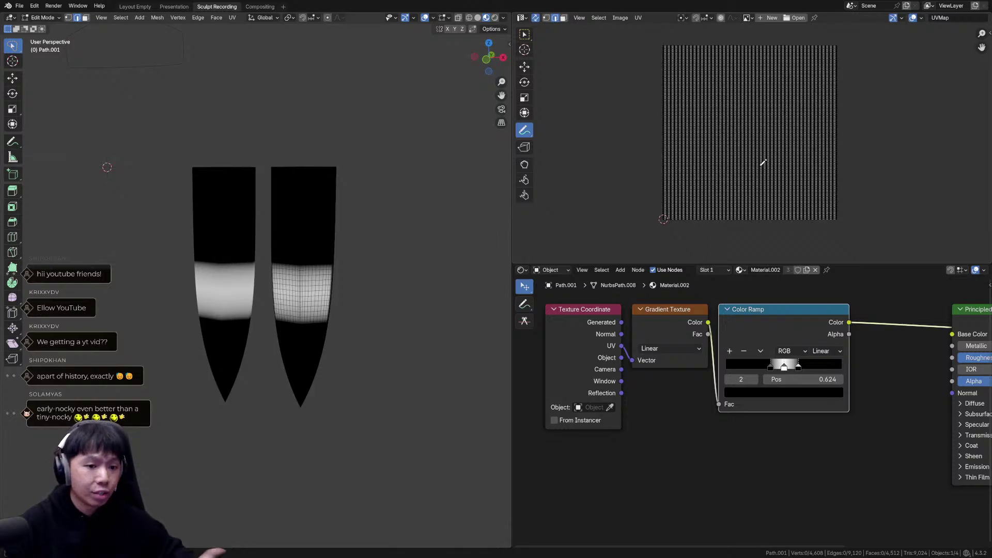
pyautogui.press('KP_1')
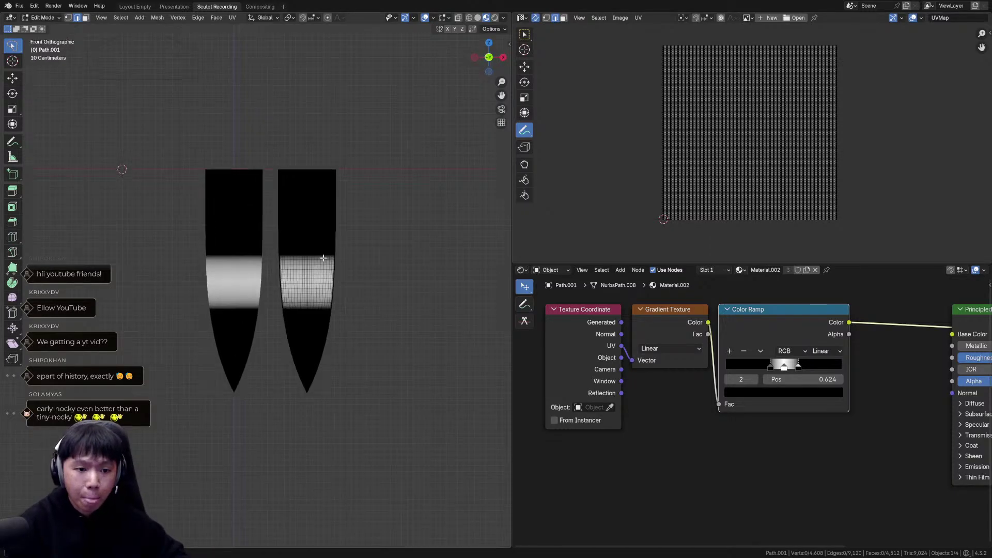
pyautogui.press('Tab')
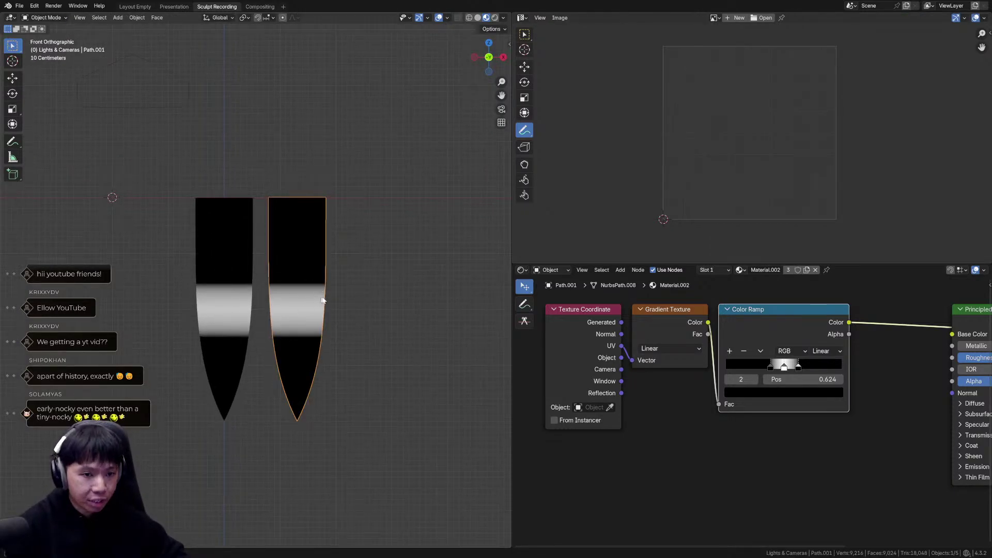
# Clear the original Path strand's rotation so that it lies along the X axis in front view.
pyautogui.click(239, 318)
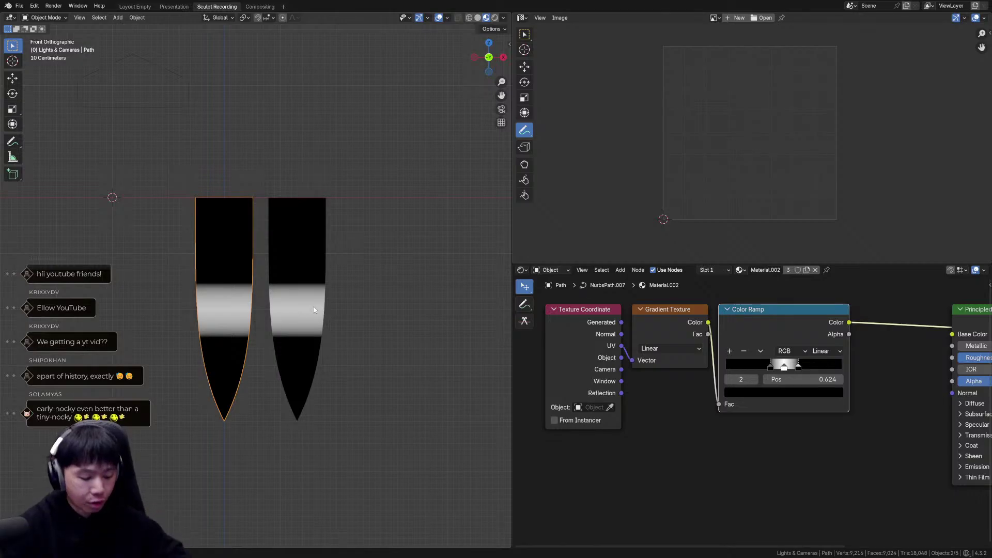
pyautogui.hotkey('alt', 'r')
pyautogui.keyDown('shift'); pyautogui.moveTo(372, 234); pyautogui.dragTo(338, 348, button='middle'); pyautogui.keyUp('shift')
pyautogui.press('KP_1')
# Move the Color Ramp's last black stop to 0.964 and delete the duplicated mesh strand.
pyautogui.moveTo(770, 370); pyautogui.dragTo(845, 373)
pyautogui.rightClick(746, 367)
pyautogui.click(253, 310)
pyautogui.press('Delete')
pyautogui.rightClick(753, 363)
pyautogui.rightClick(781, 369)
pyautogui.click(767, 368)
pyautogui.rightClick(757, 370)
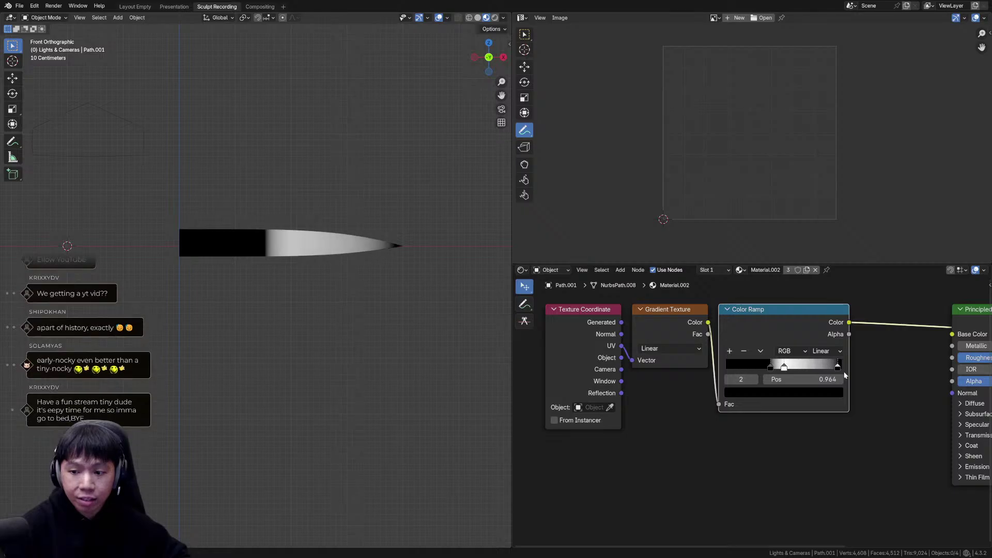
pyautogui.rightClick(844, 374)
# Undo the Color Ramp stop change and the deletion of the duplicated strand.
pyautogui.hotkey('ctrl', 'z')
pyautogui.hotkey('ctrl', 'z')
pyautogui.hotkey('ctrl', 'z')
pyautogui.hotkey('ctrl', 'z')
pyautogui.hotkey('ctrl', 'z')
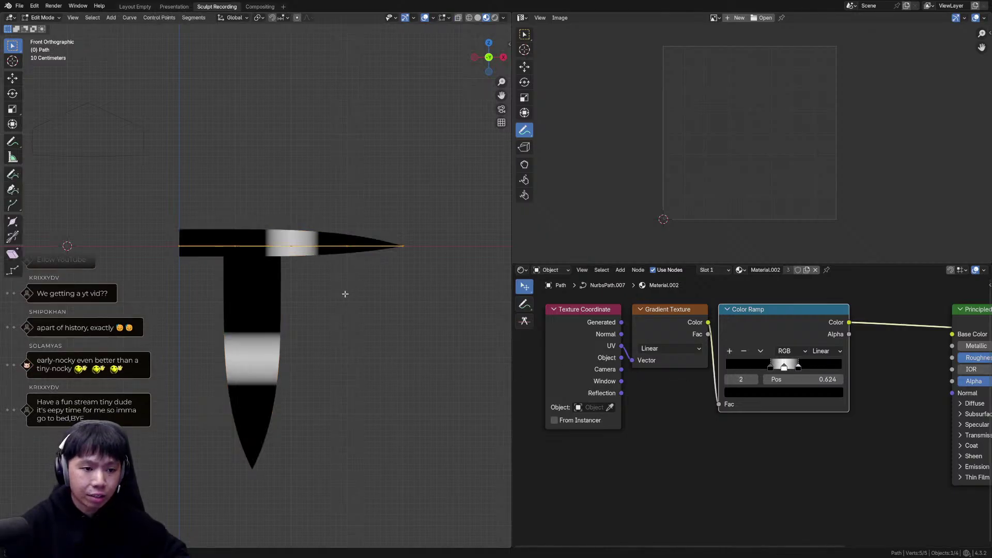
# Open the duplicated mesh strand in Edit Mode and switch the viewport to Solid shading.
pyautogui.keyDown('shift'); pyautogui.moveTo(273, 321); pyautogui.dragTo(342, 314, button='middle'); pyautogui.keyUp('shift')
pyautogui.click(333, 302)
pyautogui.scroll(3, 339, 291)
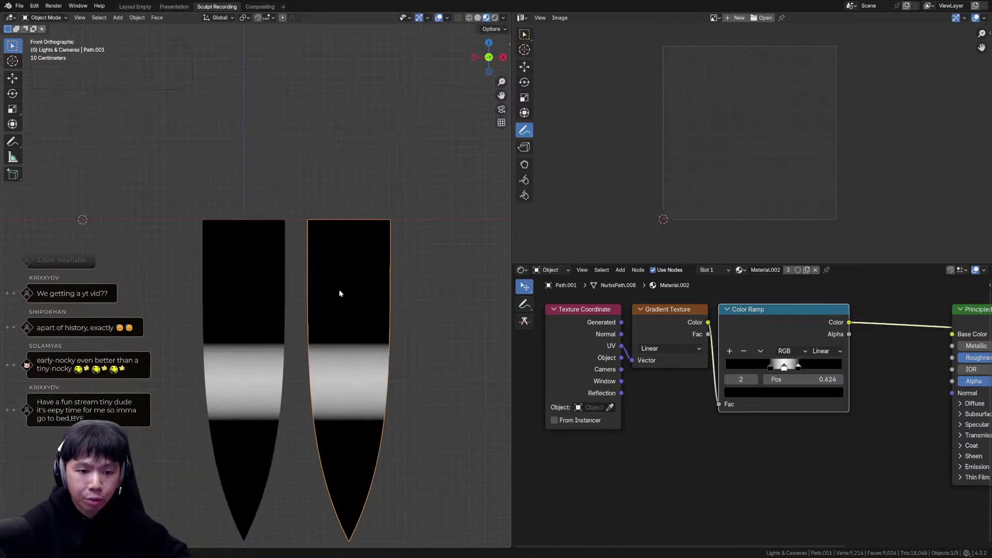
pyautogui.keyDown('shift'); pyautogui.moveTo(381, 289); pyautogui.dragTo(316, 287, button='middle'); pyautogui.keyUp('shift')
pyautogui.scroll(1, 317, 281)
pyautogui.press('Tab')
pyautogui.click(477, 19)
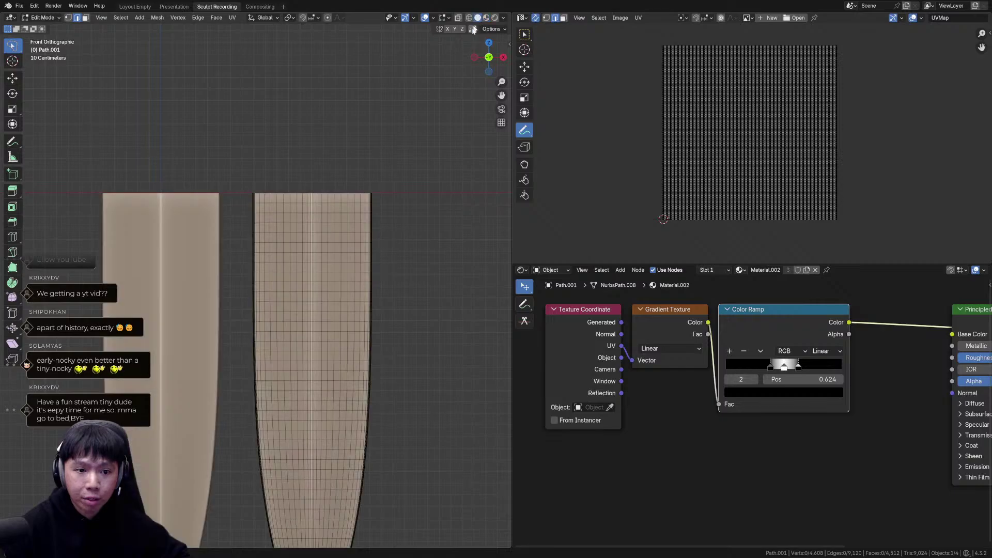
# Select several crosswise edge loops and one lengthwise loop on the mesh strand and examine where each falls in the UV layout.
pyautogui.scroll(4, 727, 118)
pyautogui.scroll(-5, 727, 120)
pyautogui.moveTo(726, 125); pyautogui.dragTo(712, 138, button='middle')
pyautogui.scroll(1, 697, 143)
pyautogui.scroll(1, 368, 184)
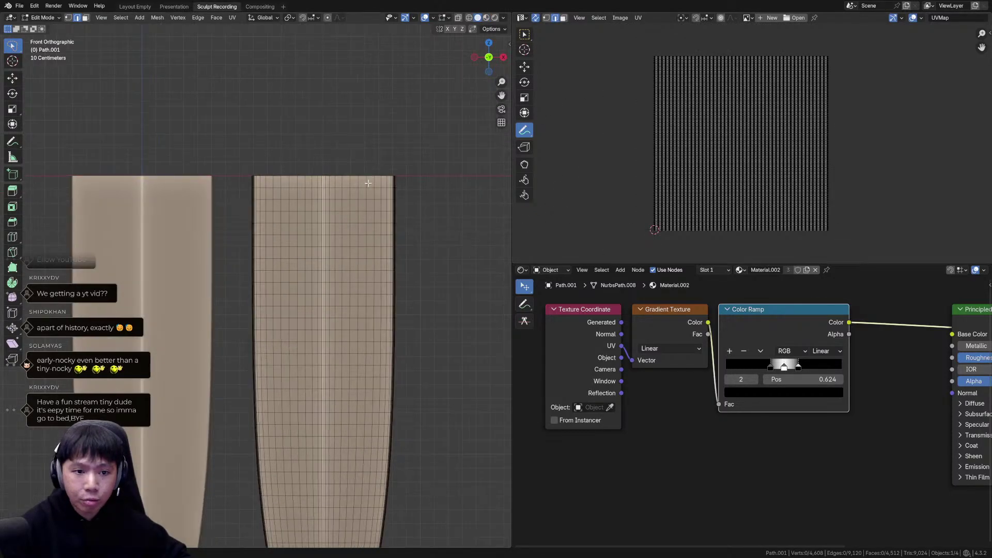
pyautogui.keyDown('alt'); pyautogui.click(354, 177); pyautogui.keyUp('alt')
pyautogui.keyDown('alt'); pyautogui.click(355, 199); pyautogui.keyUp('alt')
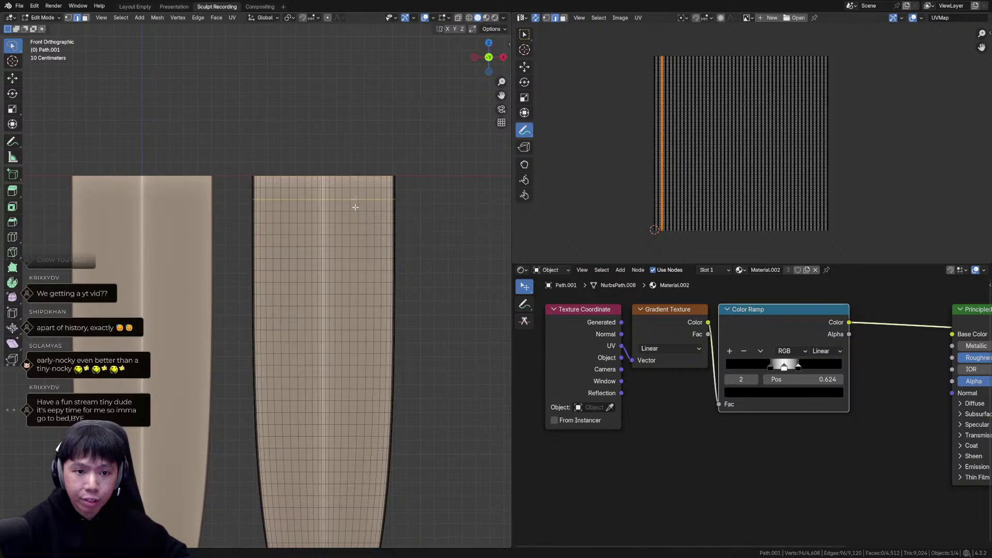
pyautogui.keyDown('alt'); pyautogui.click(355, 225); pyautogui.keyUp('alt')
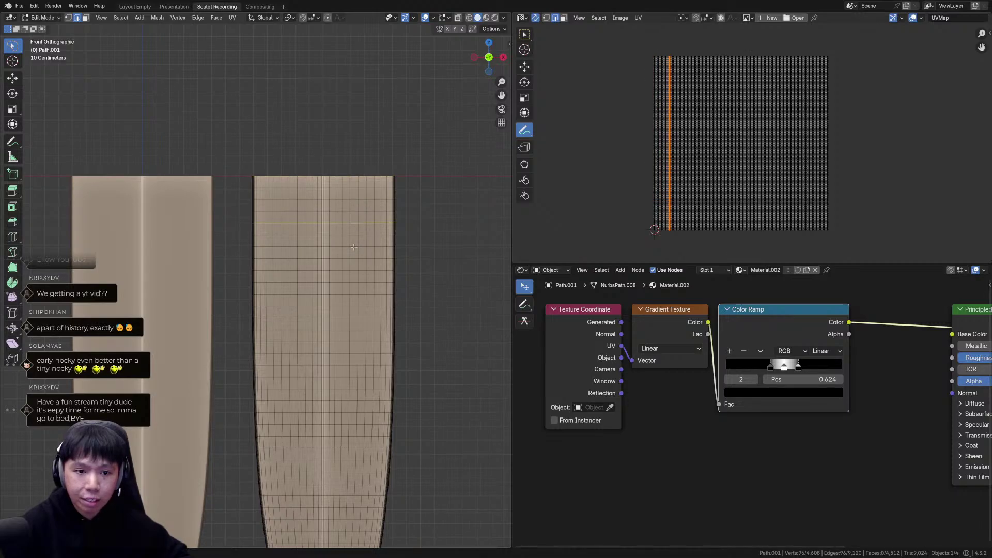
pyautogui.keyDown('alt'); pyautogui.click(354, 247); pyautogui.keyUp('alt')
pyautogui.keyDown('alt'); pyautogui.click(352, 315); pyautogui.keyUp('alt')
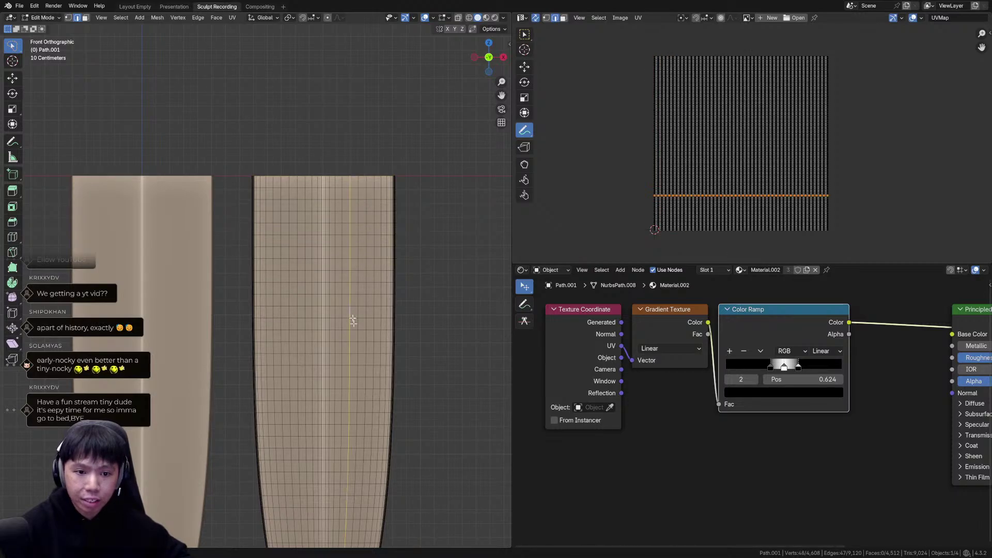
pyautogui.keyDown('alt'); pyautogui.click(355, 284); pyautogui.keyUp('alt')
pyautogui.keyDown('alt'); pyautogui.click(357, 328); pyautogui.keyUp('alt')
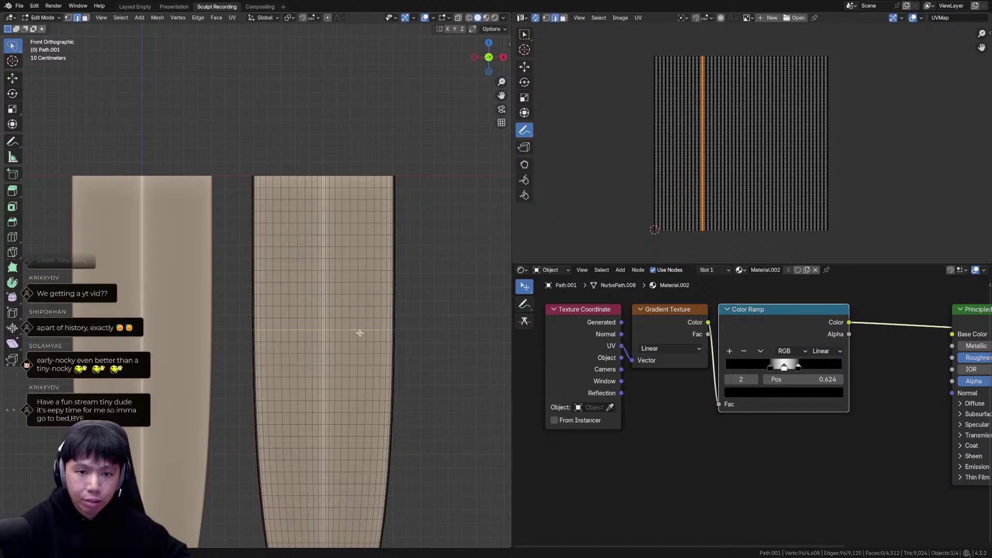
pyautogui.scroll(-2, 368, 300)
pyautogui.keyDown('shift'); pyautogui.moveTo(368, 300); pyautogui.dragTo(362, 271, button='middle'); pyautogui.keyUp('shift')
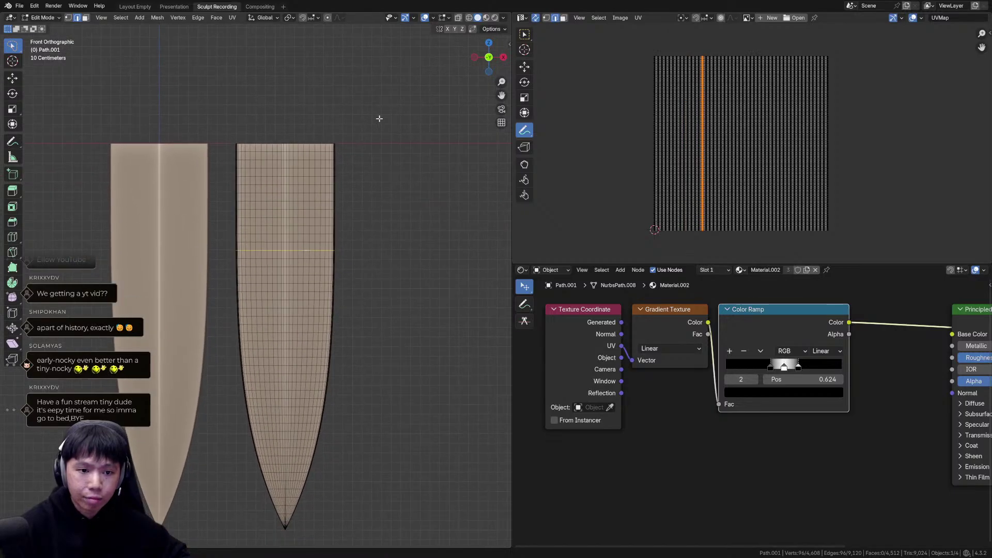
pyautogui.keyDown('alt'); pyautogui.click(301, 276); pyautogui.keyUp('alt')
# Annotate a horizontal double-headed arrow beneath the UV layout and label it U X.
pyautogui.moveTo(666, 252); pyautogui.dragTo(654, 242, button='middle')
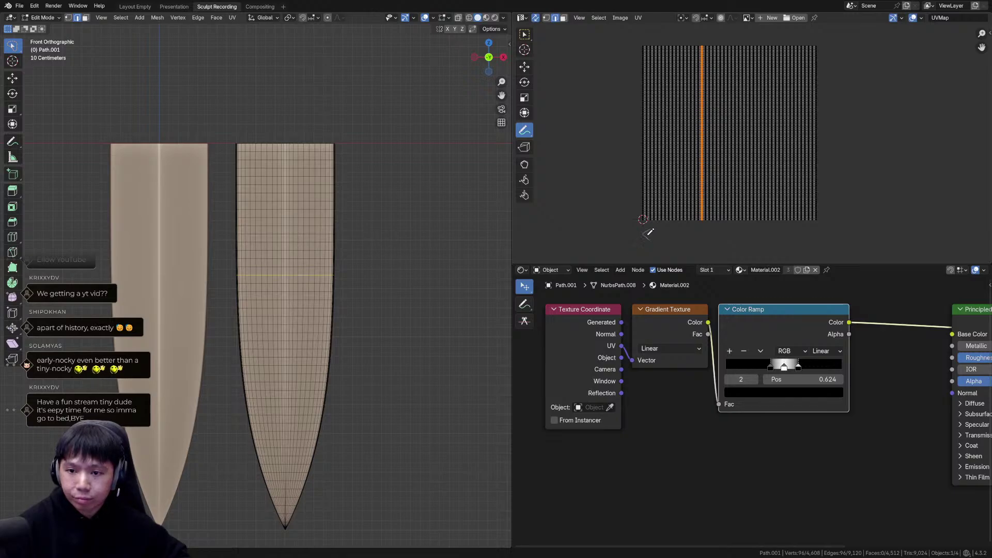
pyautogui.moveTo(644, 230); pyautogui.dragTo(815, 220)
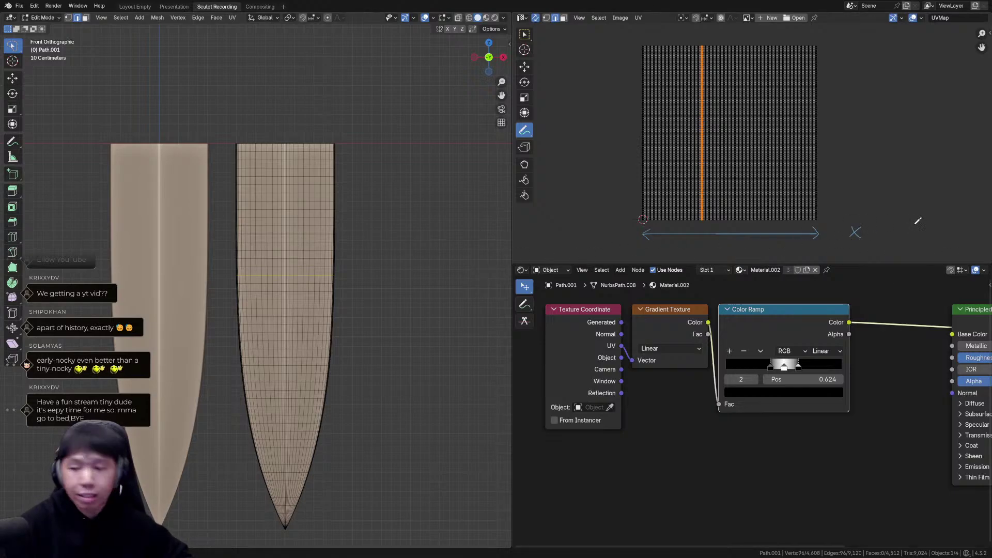
pyautogui.moveTo(828, 209); pyautogui.dragTo(830, 210, button='middle')
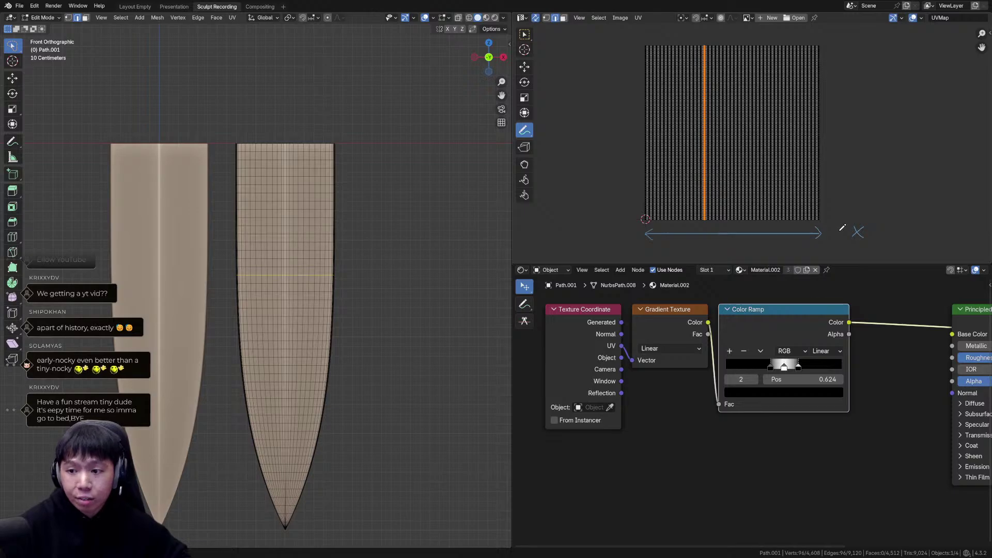
pyautogui.moveTo(838, 227); pyautogui.dragTo(845, 228)
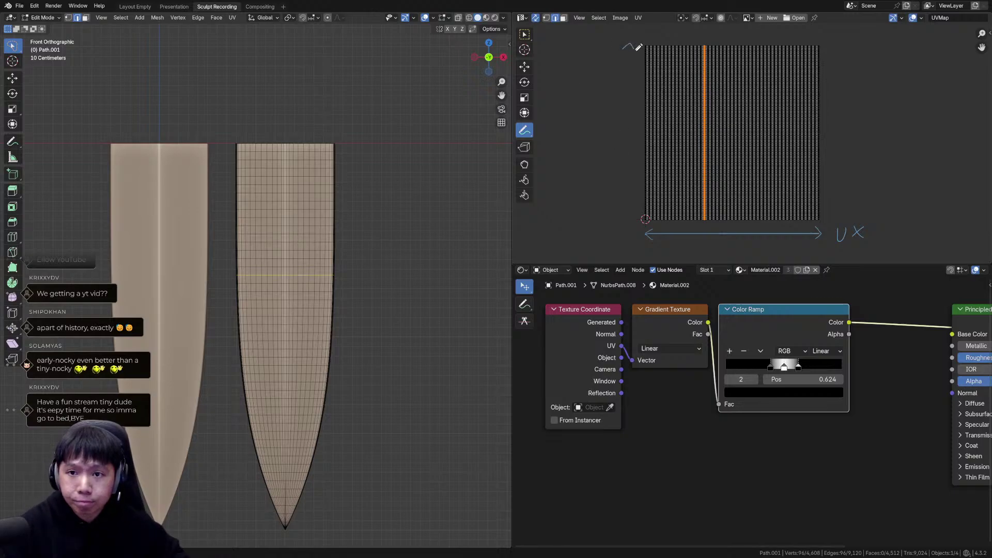
# Annotate a vertical double-headed arrow beside the UV layout and label it V Y = VERTICAL.
pyautogui.moveTo(628, 51); pyautogui.dragTo(628, 214)
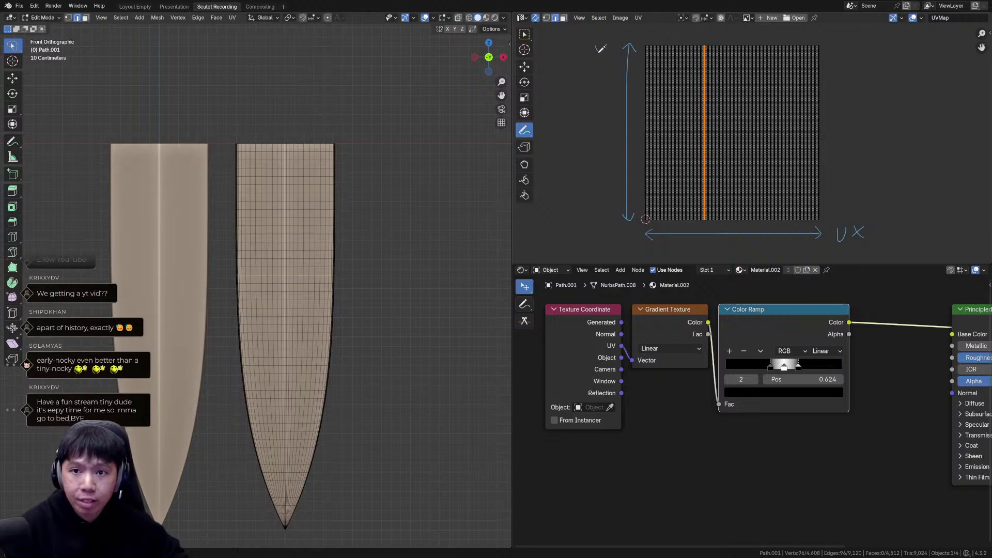
pyautogui.keyDown('ctrl'); pyautogui.moveTo(601, 56); pyautogui.dragTo(602, 58); pyautogui.keyUp('ctrl')
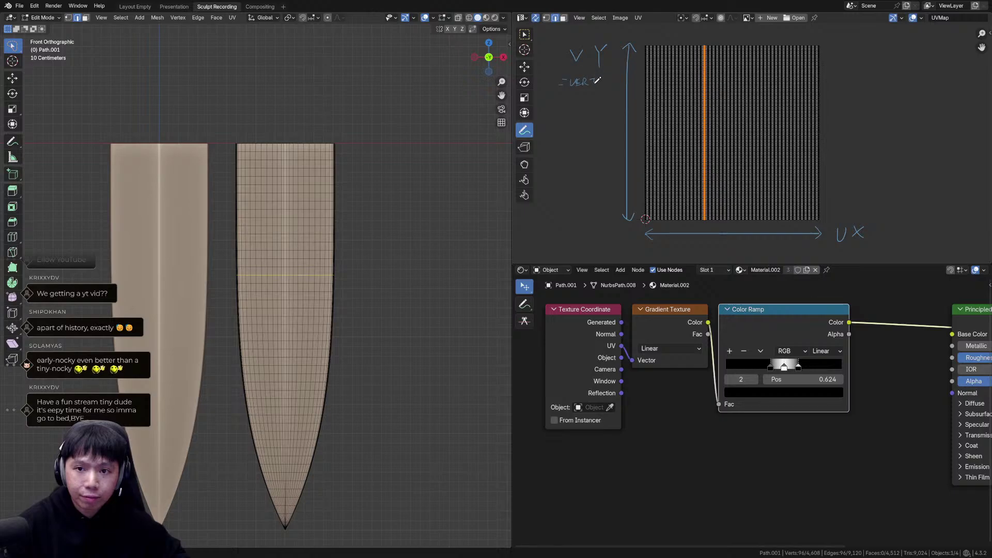
pyautogui.moveTo(614, 79); pyautogui.dragTo(617, 87)
pyautogui.moveTo(617, 78); pyautogui.dragTo(621, 86)
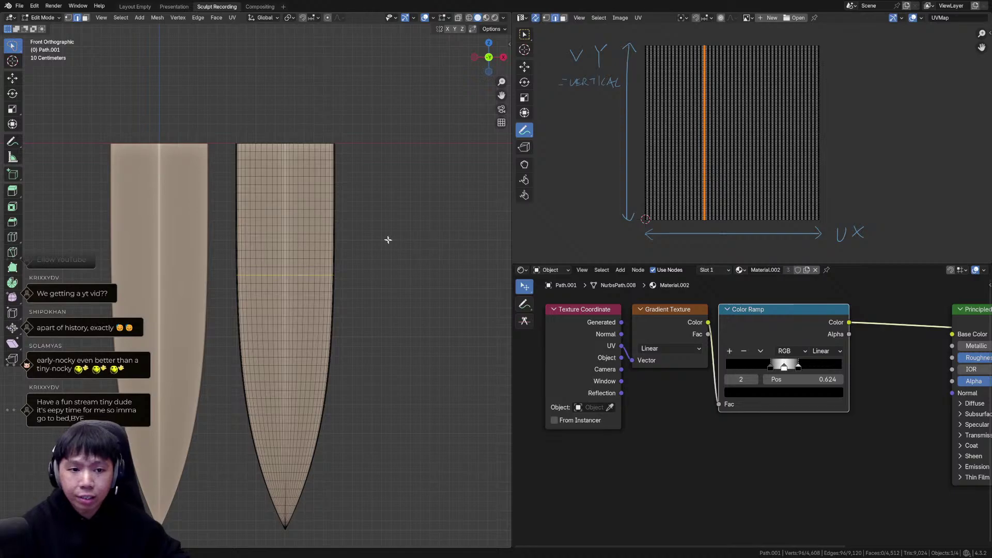
# Select crosswise edge loops from the root toward the tip and compare their positions along the U axis.
pyautogui.keyDown('alt'); pyautogui.click(307, 167); pyautogui.keyUp('alt')
pyautogui.keyDown('alt'); pyautogui.click(306, 149); pyautogui.keyUp('alt')
pyautogui.keyDown('alt'); pyautogui.click(307, 218); pyautogui.keyUp('alt')
pyautogui.keyDown('alt'); pyautogui.click(306, 274); pyautogui.keyUp('alt')
pyautogui.keyDown('alt'); pyautogui.click(303, 373); pyautogui.keyUp('alt')
pyautogui.keyDown('alt'); pyautogui.click(302, 414); pyautogui.keyUp('alt')
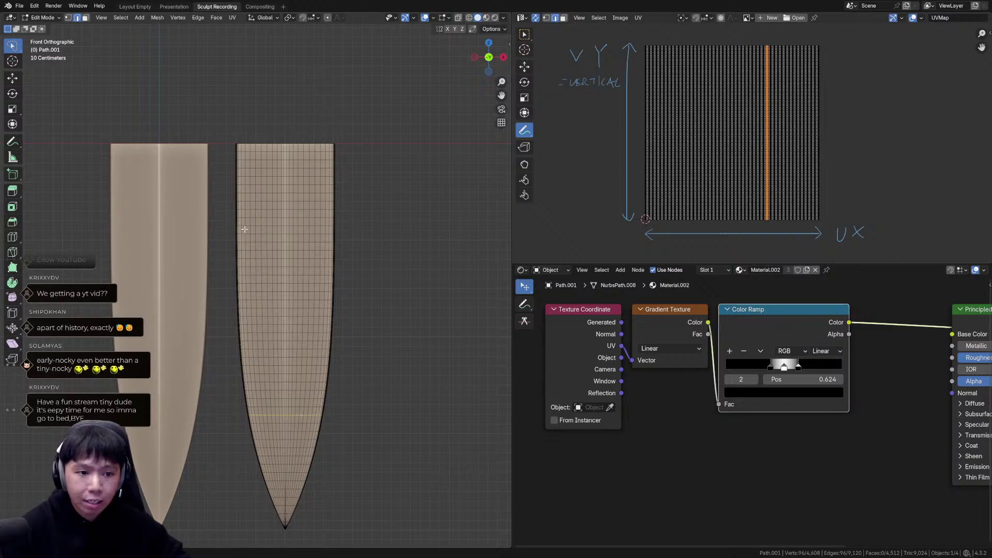
# Select lengthwise edge loops across the strand's width and compare their positions along the V axis.
pyautogui.keyDown('alt'); pyautogui.click(329, 229); pyautogui.keyUp('alt')
pyautogui.keyDown('alt'); pyautogui.click(314, 230); pyautogui.keyUp('alt')
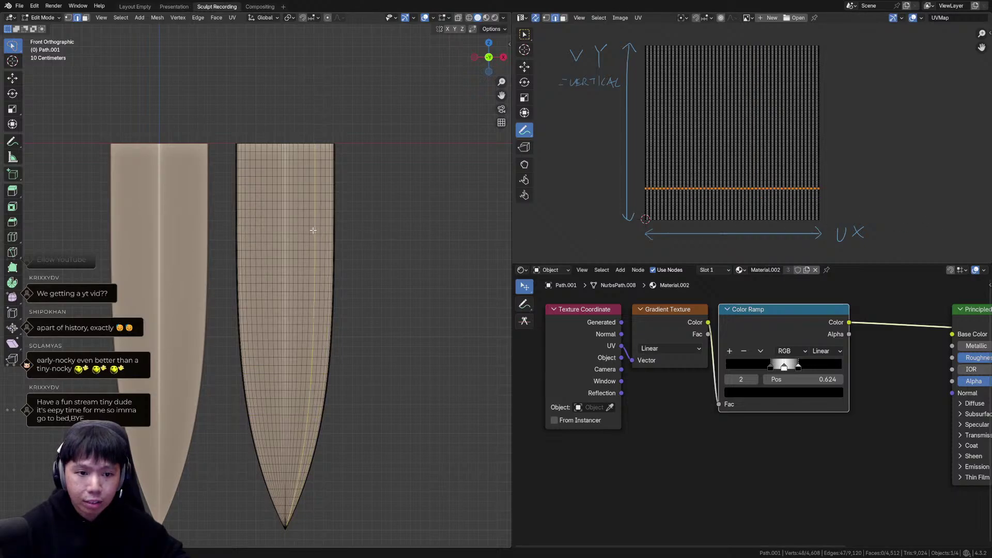
pyautogui.keyDown('alt'); pyautogui.click(255, 229); pyautogui.keyUp('alt')
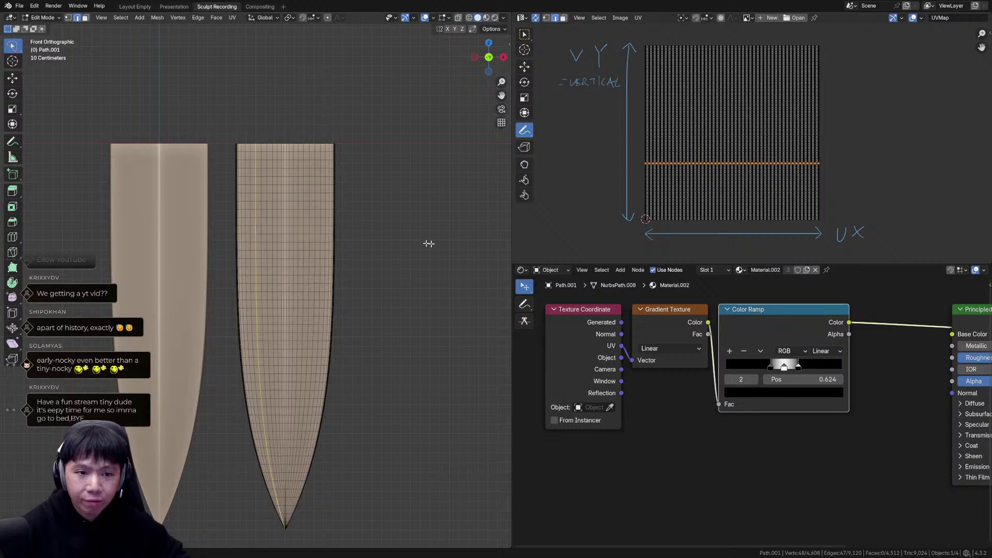
# Leave Edit Mode and delete the duplicated mesh strand.
pyautogui.press('Tab')
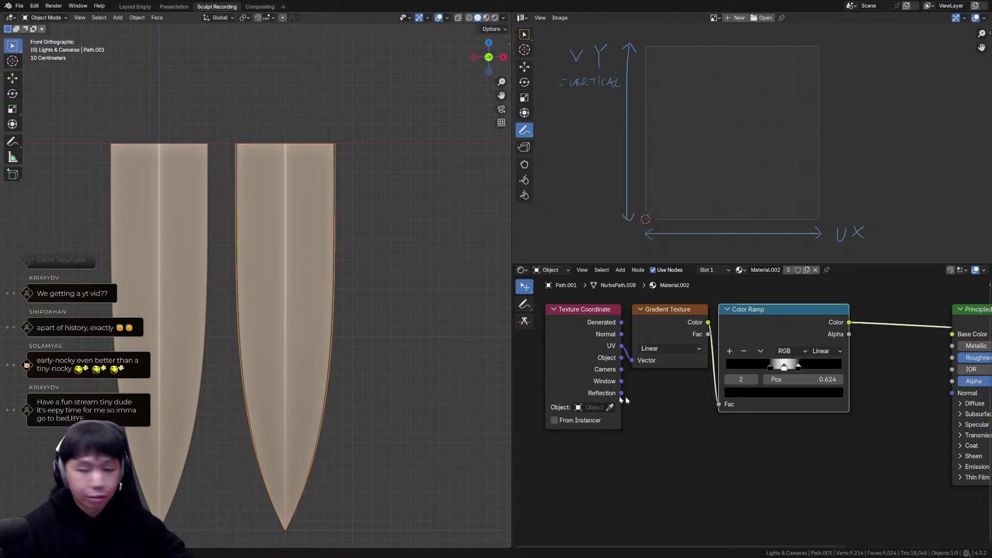
pyautogui.press('Home')
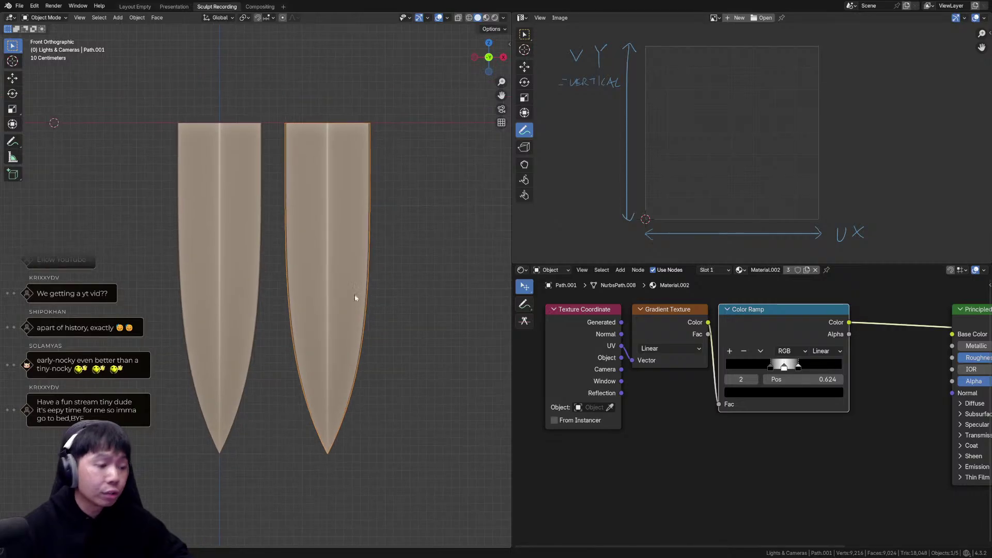
pyautogui.press('x')
pyautogui.click(230, 225)
pyautogui.press('x')
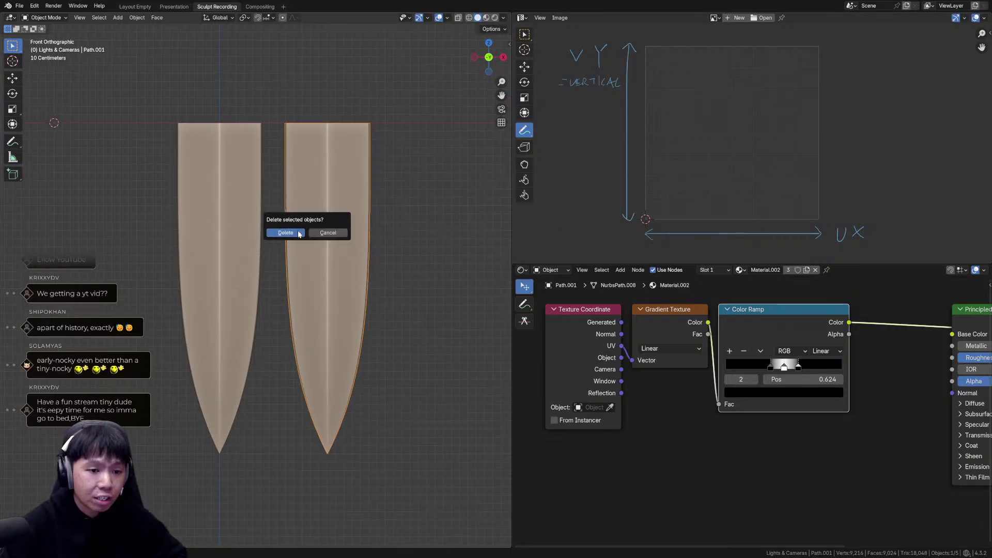
pyautogui.click(297, 233)
# Select the original path strand, show it with its material shading in the viewport, and save the file.
pyautogui.click(239, 243)
pyautogui.keyDown('shift'); pyautogui.moveTo(311, 254); pyautogui.dragTo(357, 268, button='middle'); pyautogui.keyUp('shift')
pyautogui.press('Tab')
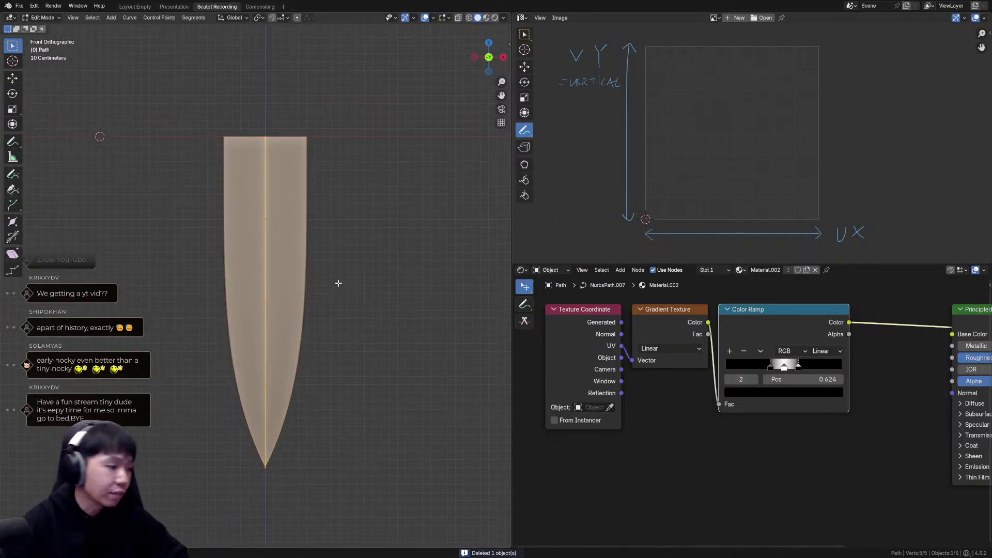
pyautogui.press('Tab')
pyautogui.press('Home')
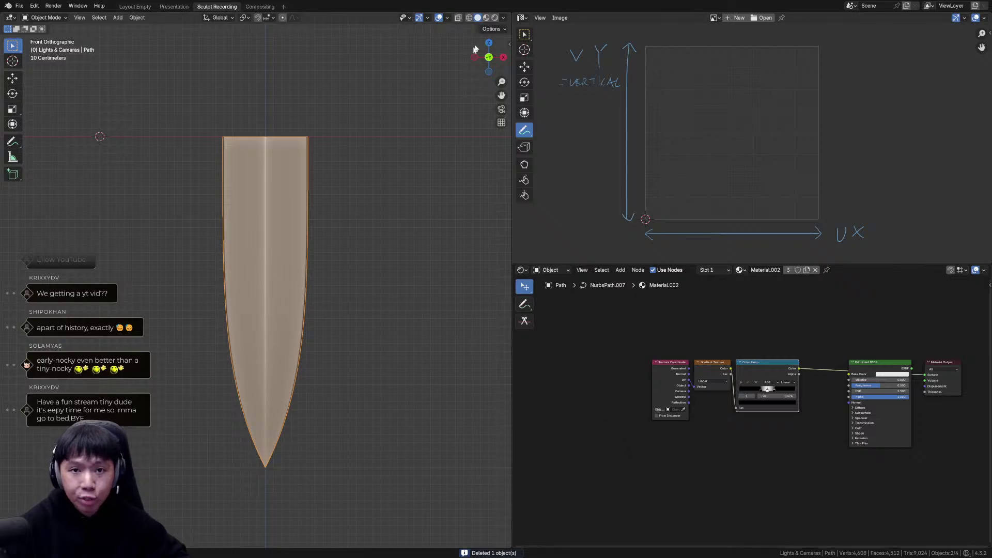
pyautogui.click(486, 18)
pyautogui.hotkey('ctrl', 's')
pyautogui.moveTo(376, 285); pyautogui.dragTo(297, 357, button='middle')
pyautogui.hotkey('alt', 'Tab')
pyautogui.moveTo(491, 210)
pyautogui.mouseDown(button='middle')
pyautogui.moveTo(490, 255)
pyautogui.moveTo(492, 222)
pyautogui.mouseUp(button='middle')
pyautogui.hotkey('alt', 'Tab')
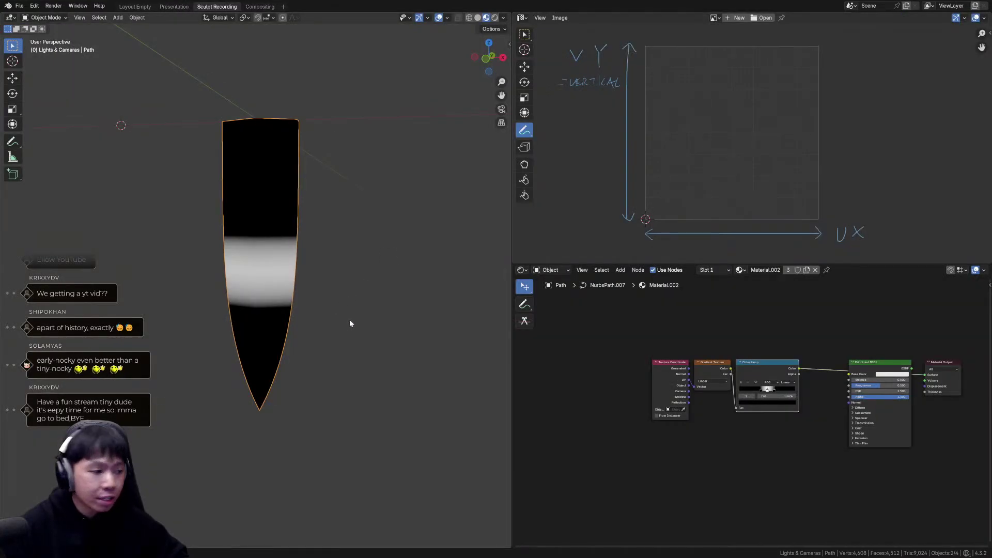
# Move the Texture Coordinate node away from the Gradient Texture and add a Vector Transform node below them.
pyautogui.moveTo(690, 369); pyautogui.dragTo(603, 369)
pyautogui.moveTo(286, 346); pyautogui.dragTo(295, 336, button='middle')
pyautogui.scroll(2, 703, 411)
pyautogui.moveTo(660, 446); pyautogui.dragTo(698, 390, button='middle')
pyautogui.hotkey('shift', 'a')
pyautogui.write('ve')
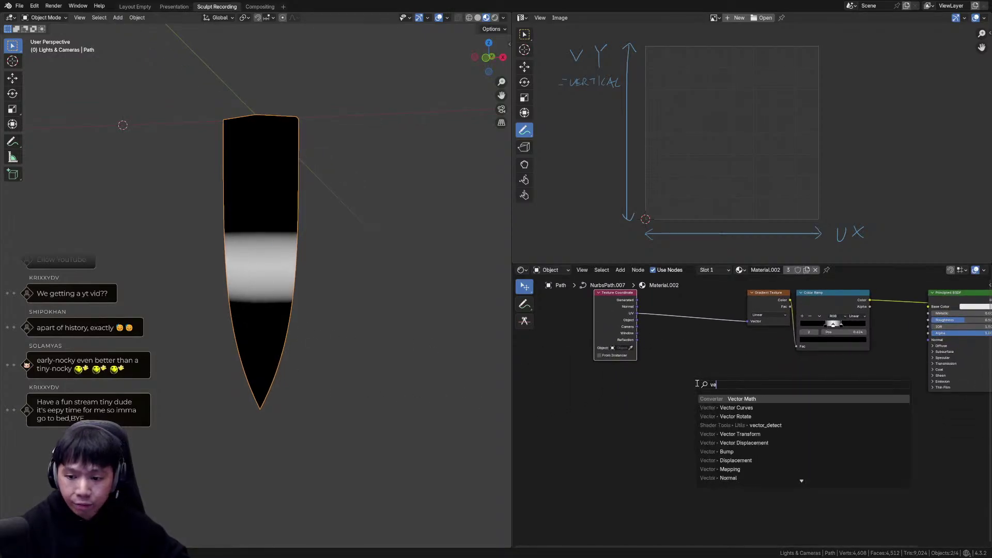
pyautogui.write('ctor')
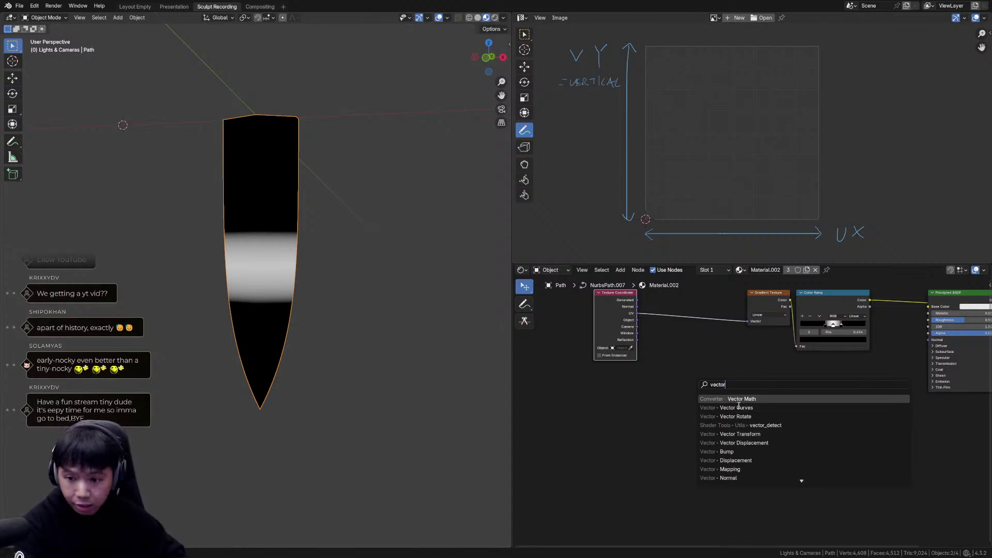
pyautogui.write(' trans')
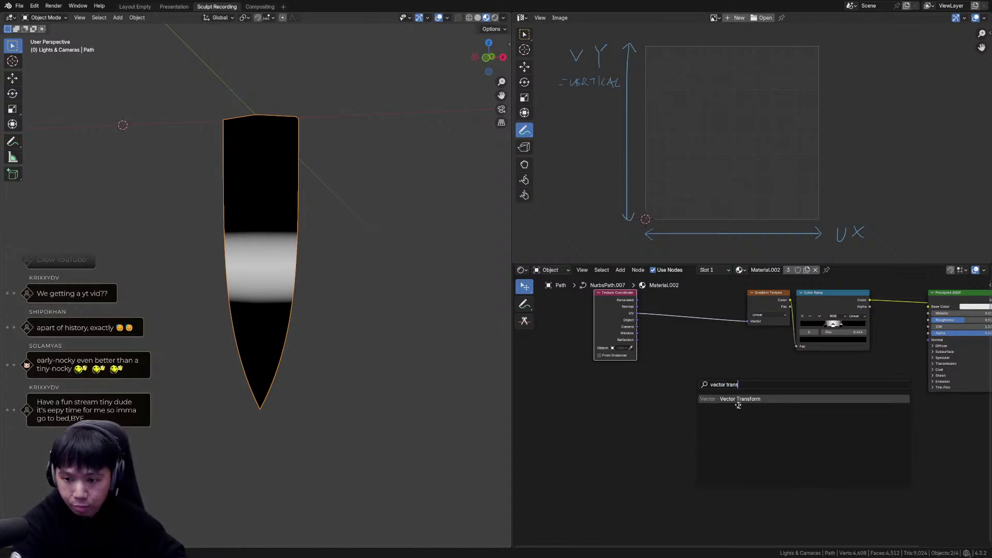
pyautogui.press('Return')
# Preview the Vector Transform node's output directly on the strand.
pyautogui.keyDown('ctrl'); pyautogui.moveTo(640, 423); pyautogui.dragTo(682, 391, button='middle'); pyautogui.keyUp('ctrl')
pyautogui.moveTo(608, 433); pyautogui.dragTo(718, 413, button='middle')
pyautogui.moveTo(718, 413)
pyautogui.keyDown('ctrl'); pyautogui.mouseDown(button='middle')
pyautogui.moveTo(718, 435)
pyautogui.moveTo(706, 410)
pyautogui.mouseUp(button='middle'); pyautogui.keyUp('ctrl')
pyautogui.keyDown('ctrl'); pyautogui.moveTo(706, 410); pyautogui.dragTo(689, 390, button='middle'); pyautogui.keyUp('ctrl')
pyautogui.keyDown('ctrl'); pyautogui.keyDown('shift'); pyautogui.click(642, 401); pyautogui.keyUp('shift'); pyautogui.keyUp('ctrl')
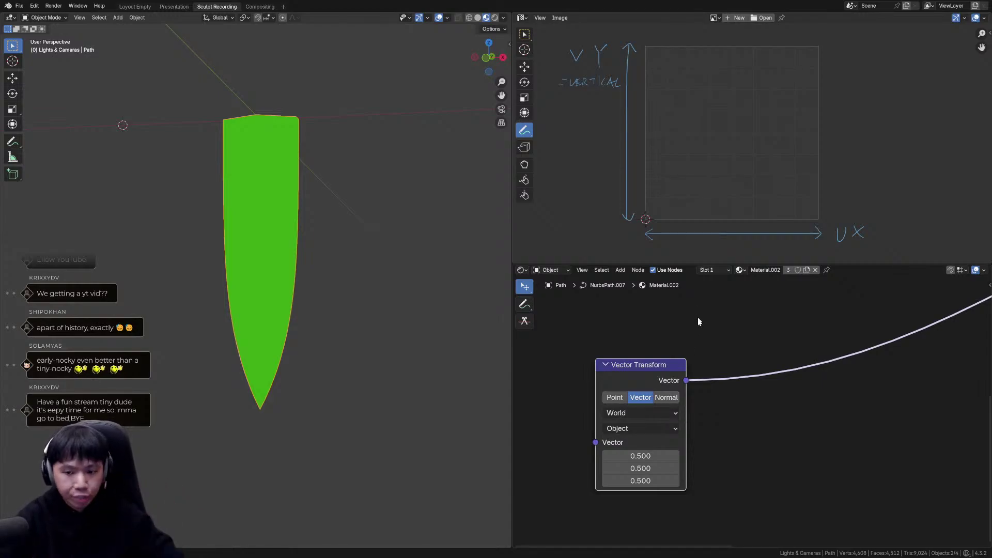
# Set the Vector Transform's input vector to 0, 0, 1 and inspect the strand from another angle.
pyautogui.scroll(-3, 724, 412)
pyautogui.moveTo(725, 412); pyautogui.dragTo(693, 398, button='middle')
pyautogui.scroll(5, 689, 411)
pyautogui.click(632, 427)
pyautogui.write('0')
pyautogui.press('Return')
pyautogui.click(632, 437)
pyautogui.click(619, 437)
pyautogui.write('0')
pyautogui.press('Return')
pyautogui.click(622, 447)
pyautogui.write('1')
pyautogui.press('Return')
pyautogui.moveTo(401, 305); pyautogui.dragTo(323, 254, button='middle')
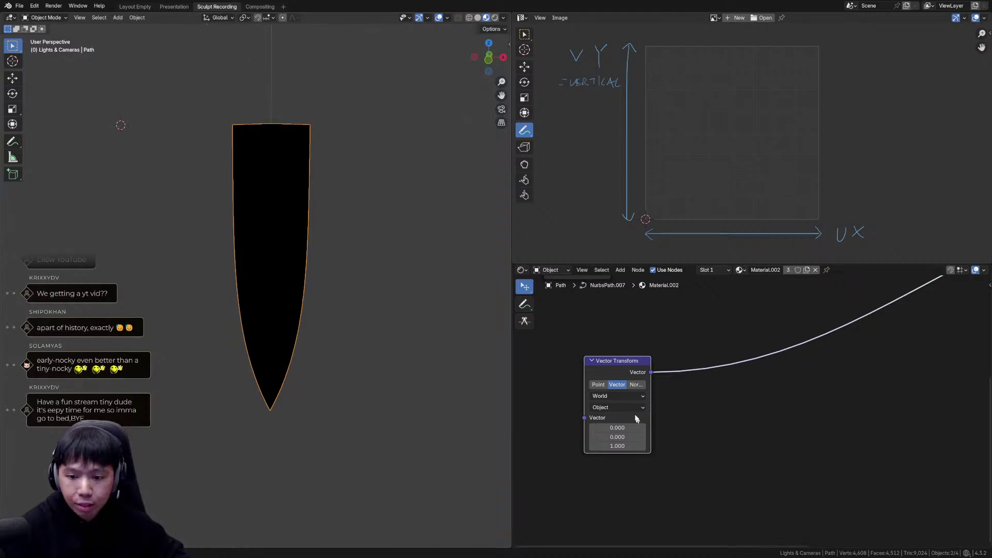
# Set the Vector Transform to convert from World to Camera space and check the strand's colour while orbiting.
pyautogui.click(622, 408)
pyautogui.click(603, 450)
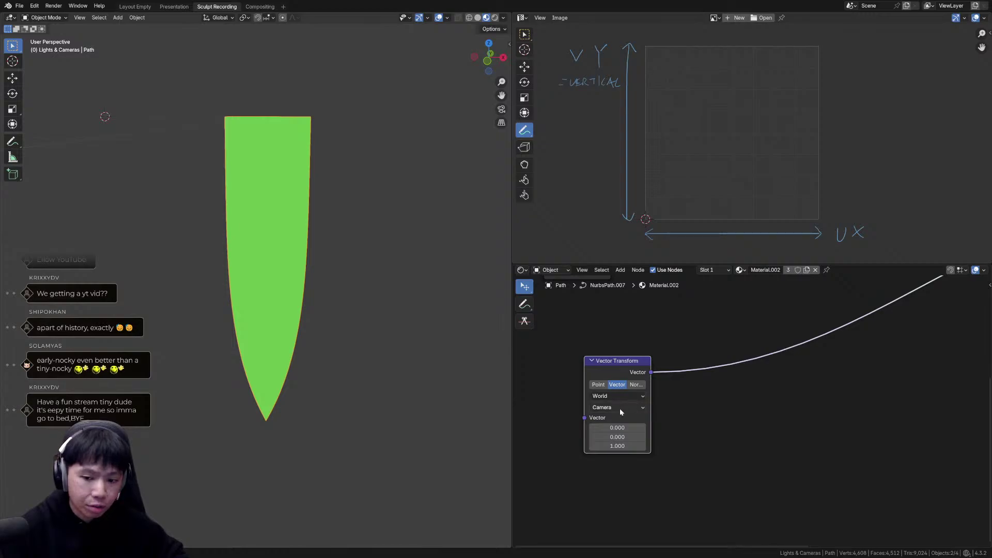
pyautogui.moveTo(348, 266); pyautogui.dragTo(389, 254, button='middle')
pyautogui.moveTo(362, 279); pyautogui.dragTo(372, 317, button='middle')
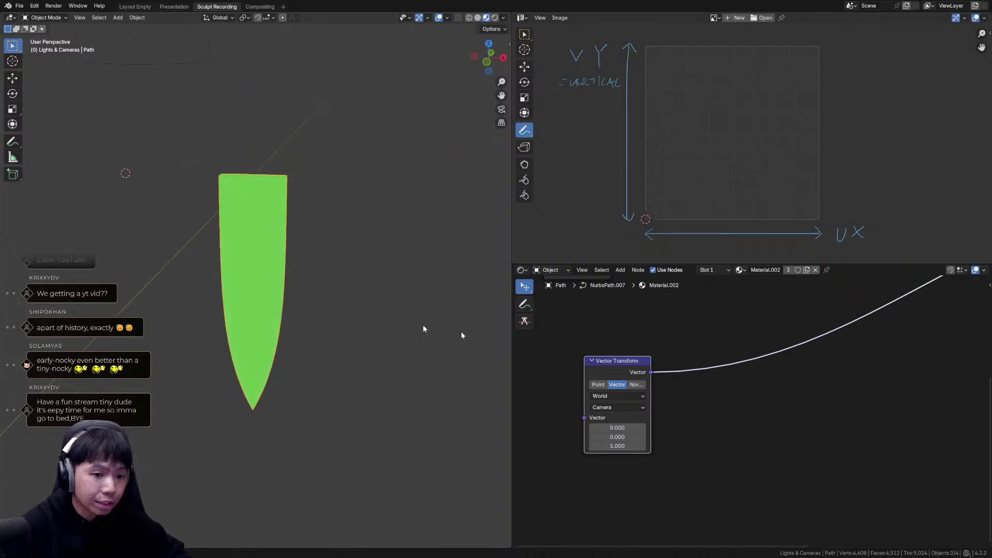
# Preview the Color Ramp output on the strand, and switch the preview back to the Vector Transform output.
pyautogui.scroll(-4, 693, 380)
pyautogui.scroll(2, 680, 420)
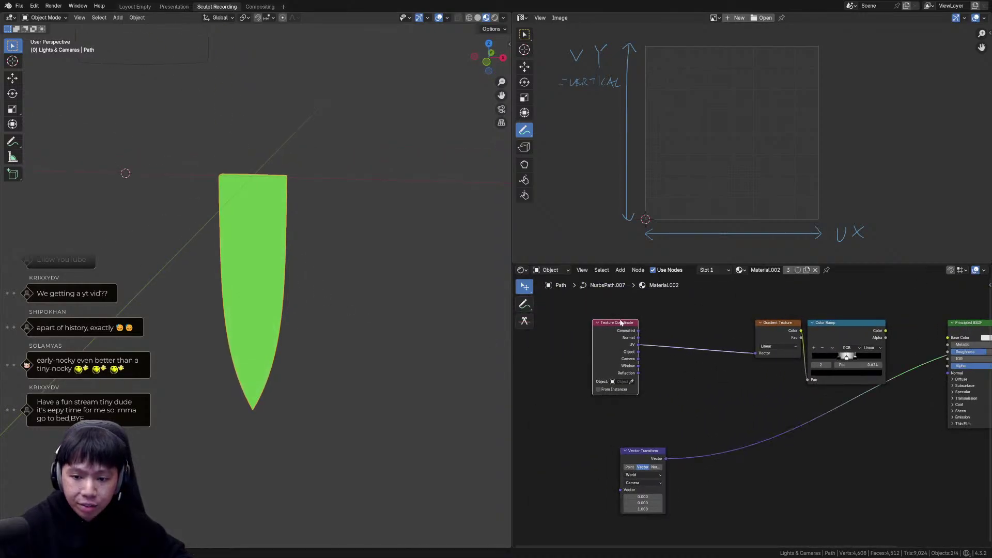
pyautogui.click(760, 333)
pyautogui.scroll(2, 770, 336)
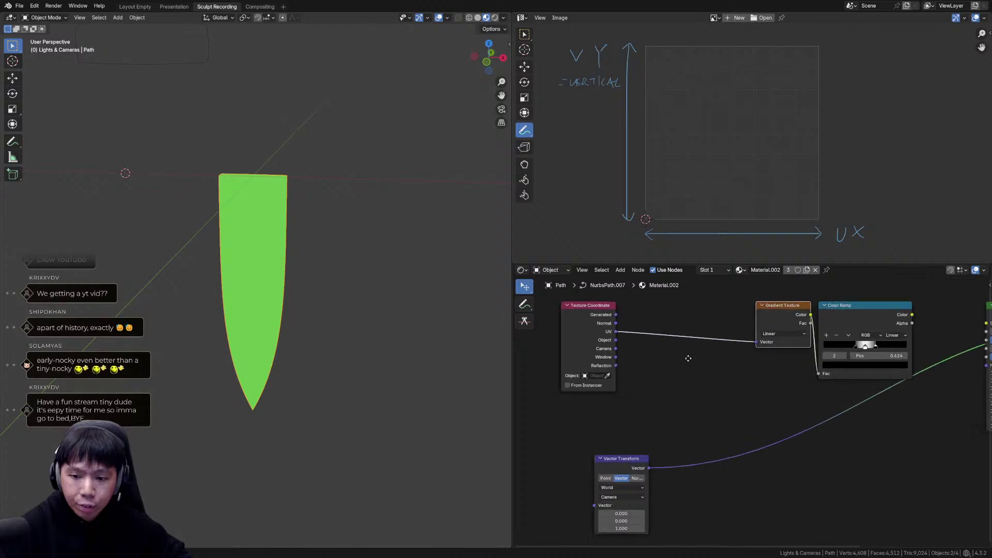
pyautogui.moveTo(756, 349); pyautogui.dragTo(762, 363, button='middle')
pyautogui.keyDown('ctrl'); pyautogui.keyDown('shift'); pyautogui.click(881, 324); pyautogui.keyUp('shift'); pyautogui.keyUp('ctrl')
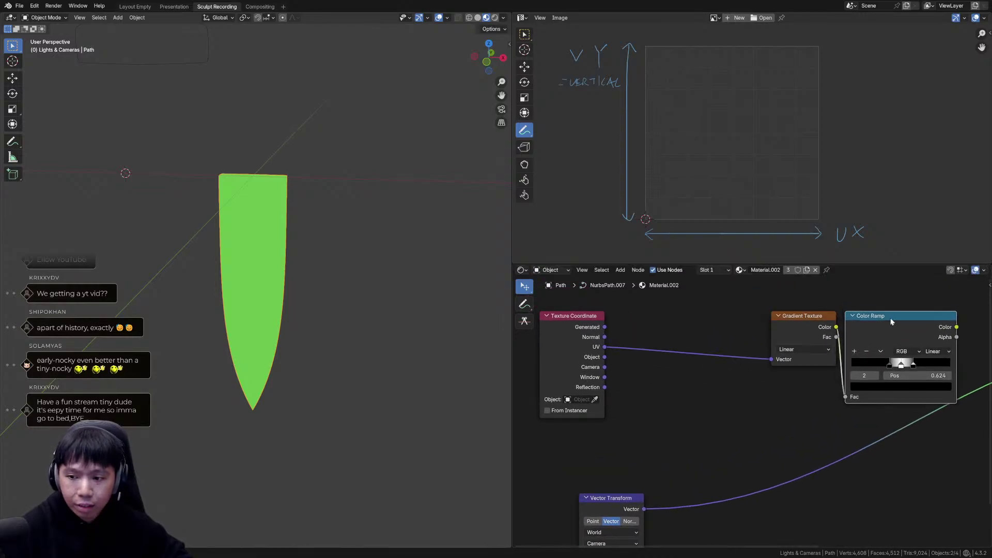
pyautogui.moveTo(291, 306); pyautogui.dragTo(293, 284, button='middle')
pyautogui.moveTo(637, 495); pyautogui.dragTo(661, 462, button='middle')
pyautogui.keyDown('ctrl'); pyautogui.keyDown('shift'); pyautogui.click(642, 439); pyautogui.keyUp('shift'); pyautogui.keyUp('ctrl')
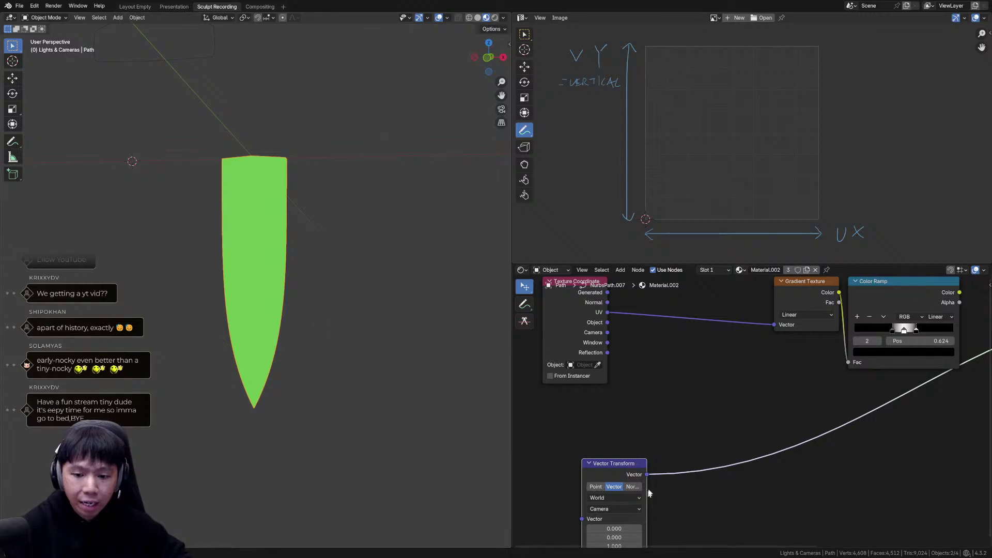
# Move the Vector Transform node below the Texture Coordinate node and compare its preview with the Color Ramp's on the strand.
pyautogui.press('g')
pyautogui.click(614, 488)
pyautogui.moveTo(738, 428); pyautogui.dragTo(729, 446, button='middle')
pyautogui.keyDown('ctrl'); pyautogui.keyDown('shift'); pyautogui.click(890, 318); pyautogui.keyUp('shift'); pyautogui.keyUp('ctrl')
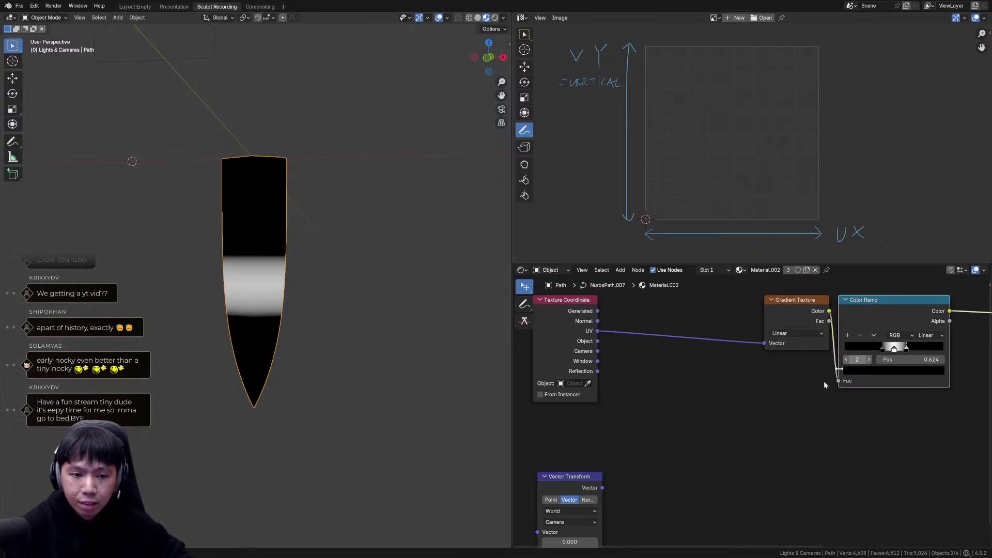
pyautogui.keyDown('ctrl'); pyautogui.keyDown('shift'); pyautogui.click(600, 486); pyautogui.keyUp('shift'); pyautogui.keyUp('ctrl')
pyautogui.moveTo(333, 362); pyautogui.dragTo(282, 274, button='middle')
# Examine the Vector Transform's input vector and the strand's preview colour from different view angles.
pyautogui.hotkey('shift', 'a')
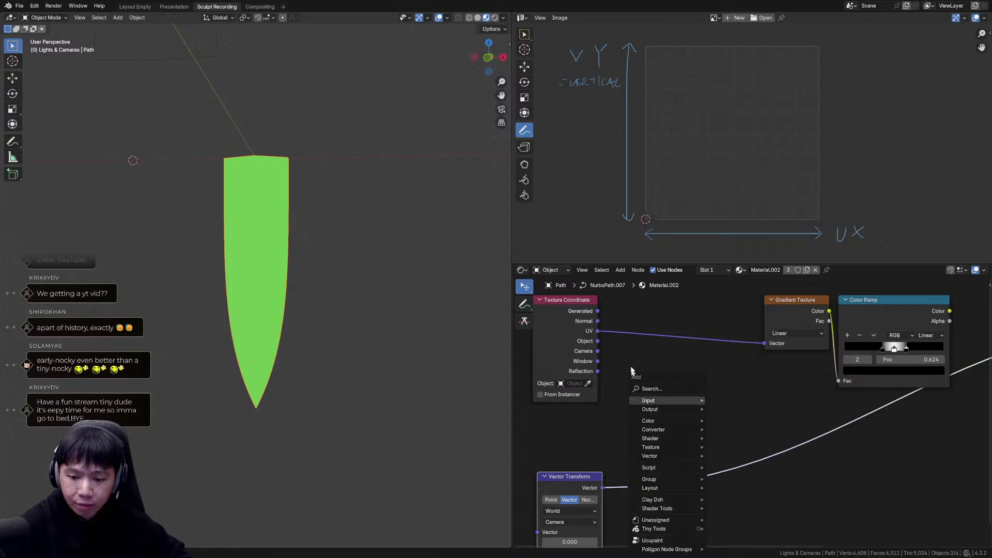
pyautogui.moveTo(733, 458); pyautogui.dragTo(760, 408, button='middle')
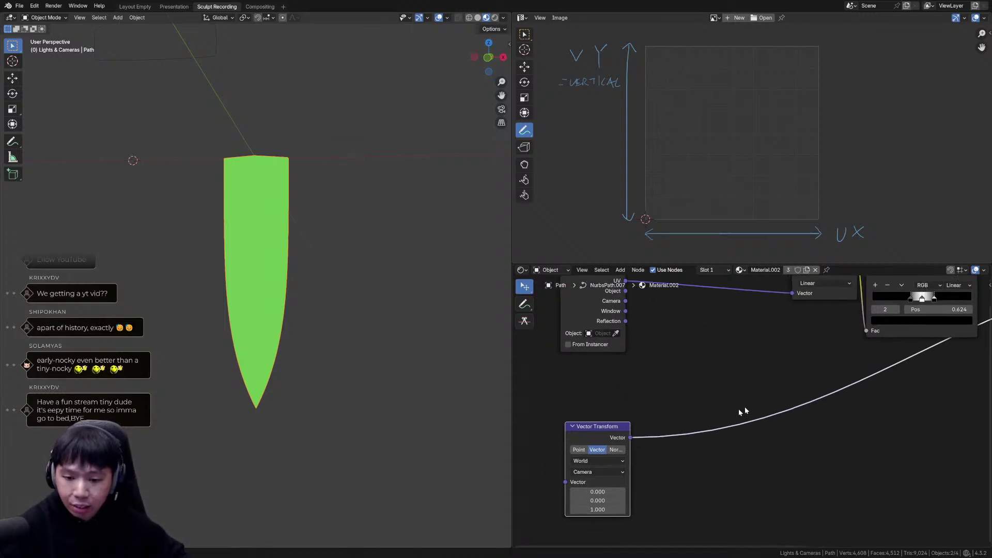
pyautogui.moveTo(676, 440); pyautogui.dragTo(700, 388, button='middle')
pyautogui.scroll(-3, 708, 398)
pyautogui.scroll(3, 666, 474)
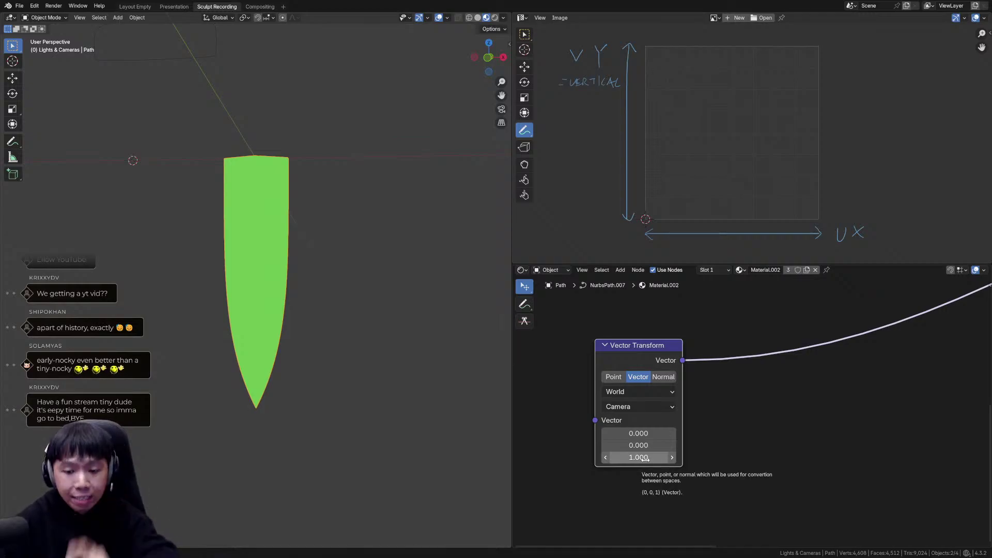
pyautogui.moveTo(424, 290); pyautogui.dragTo(418, 315, button='middle')
pyautogui.scroll(-7, 843, 379)
pyautogui.moveTo(837, 366); pyautogui.dragTo(774, 476, button='middle')
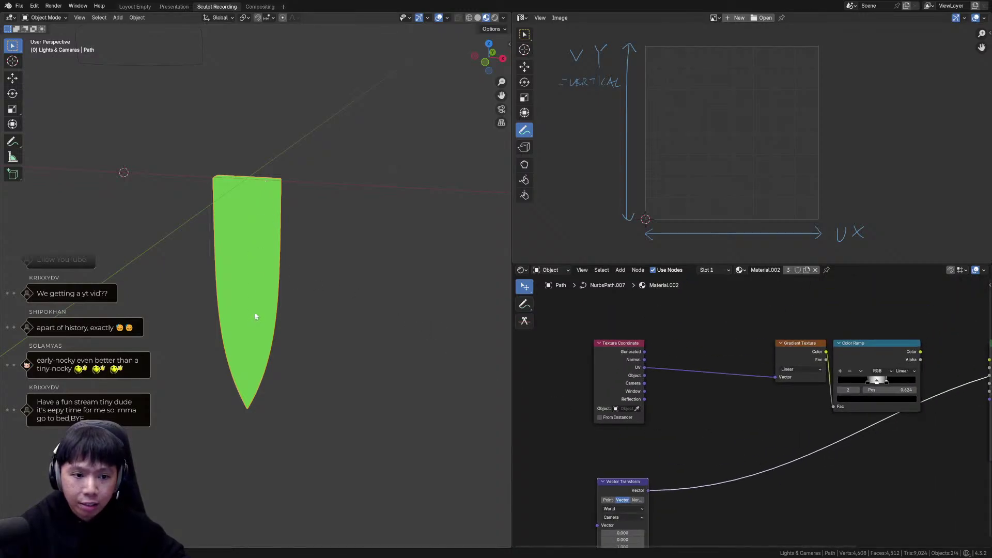
# Duplicate the strand, move the copy along the X axis beside the original, and convert it to a mesh.
pyautogui.press('Tab')
pyautogui.press('Tab')
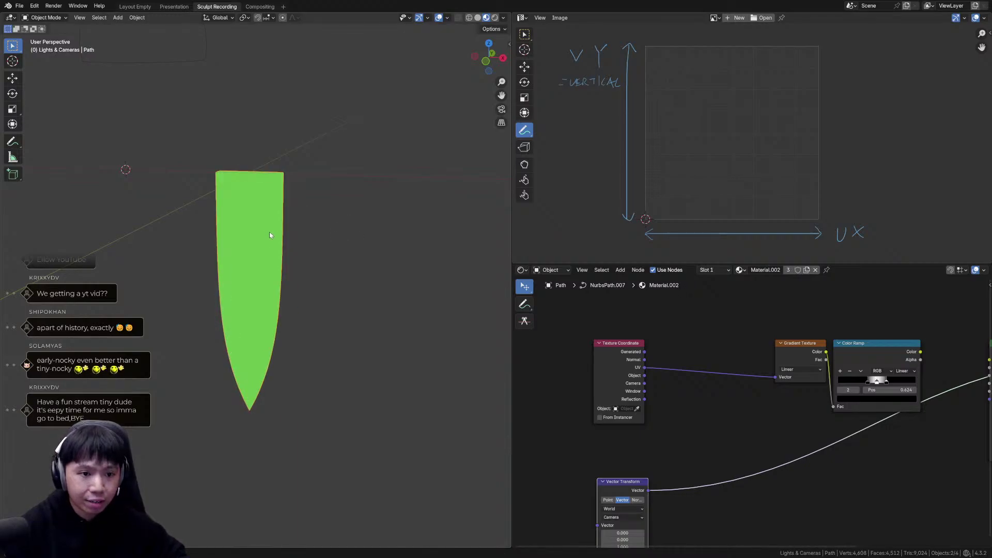
pyautogui.hotkey('shift', 'd')
pyautogui.press('x')
pyautogui.click(367, 234)
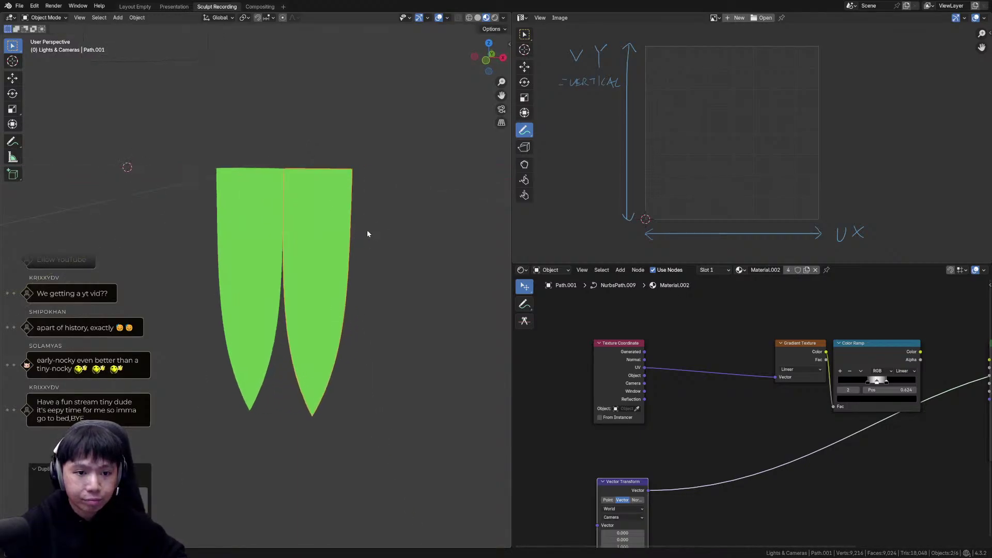
pyautogui.press('g')
pyautogui.press('x')
pyautogui.click(392, 231)
pyautogui.press('F3')
pyautogui.press('Return')
# Select successive horizontal edge loops on the mesh strand from root towards tip and compare their positions in the UV map.
pyautogui.press('Tab')
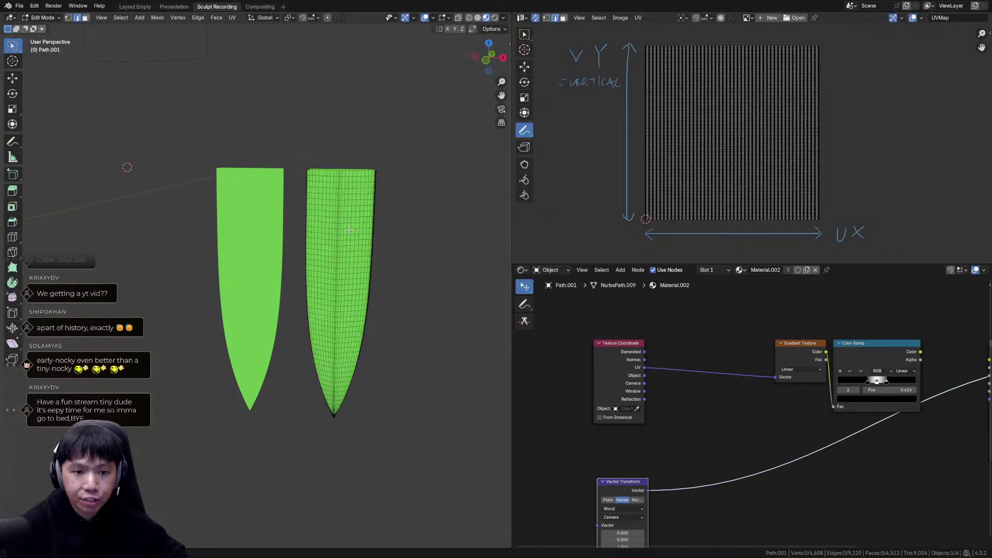
pyautogui.keyDown('alt'); pyautogui.click(352, 223); pyautogui.keyUp('alt')
pyautogui.scroll(2, 383, 230)
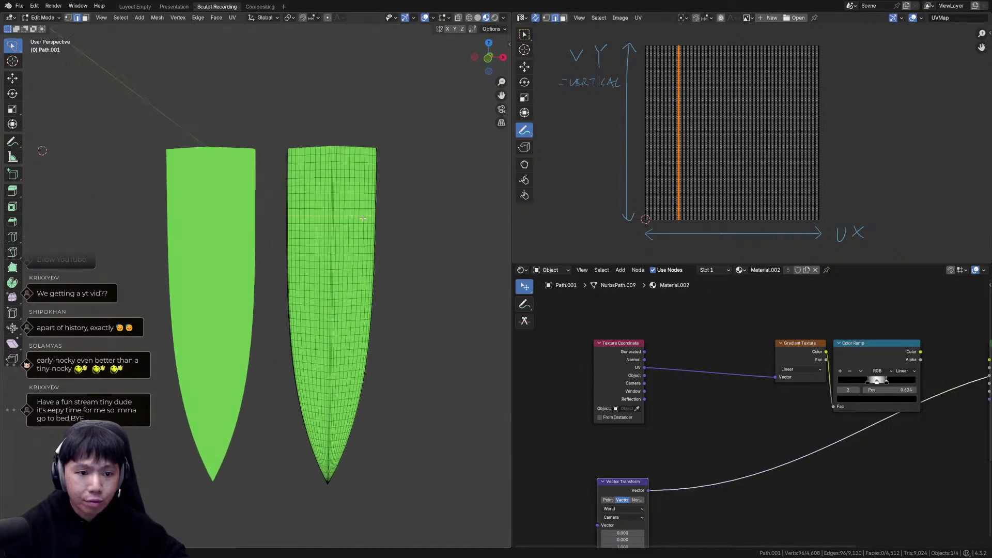
pyautogui.keyDown('alt'); pyautogui.click(348, 170); pyautogui.keyUp('alt')
pyautogui.keyDown('alt'); pyautogui.click(348, 190); pyautogui.keyUp('alt')
pyautogui.keyDown('alt'); pyautogui.click(347, 209); pyautogui.keyUp('alt')
pyautogui.keyDown('alt'); pyautogui.click(346, 246); pyautogui.keyUp('alt')
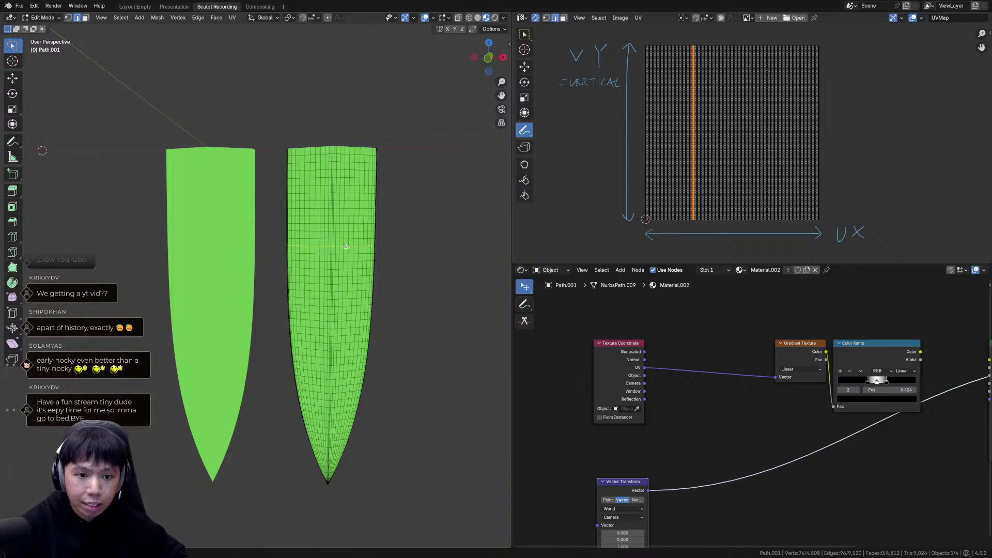
pyautogui.keyDown('alt'); pyautogui.click(345, 277); pyautogui.keyUp('alt')
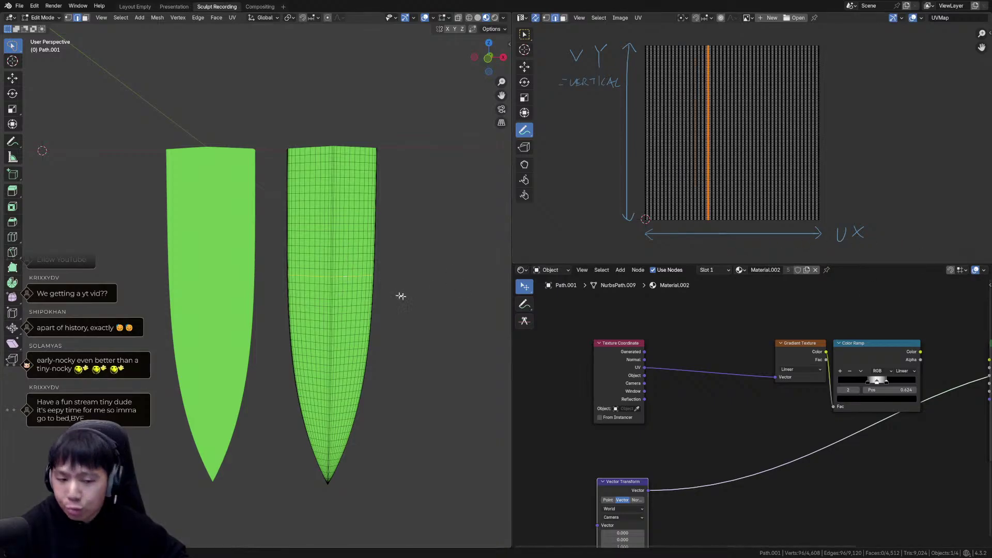
pyautogui.keyDown('alt'); pyautogui.click(350, 306); pyautogui.keyUp('alt')
pyautogui.keyDown('alt'); pyautogui.click(348, 342); pyautogui.keyUp('alt')
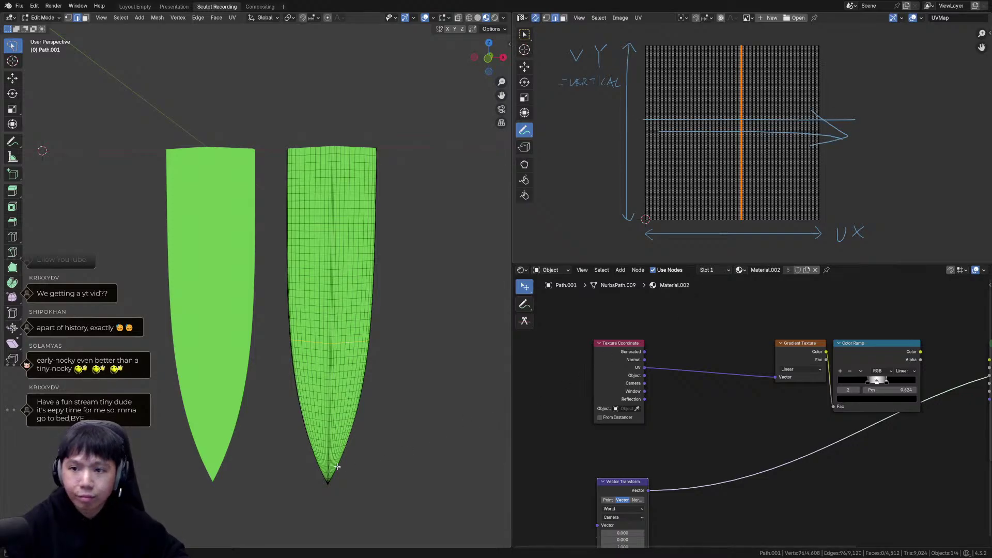
pyautogui.scroll(-3, 806, 141)
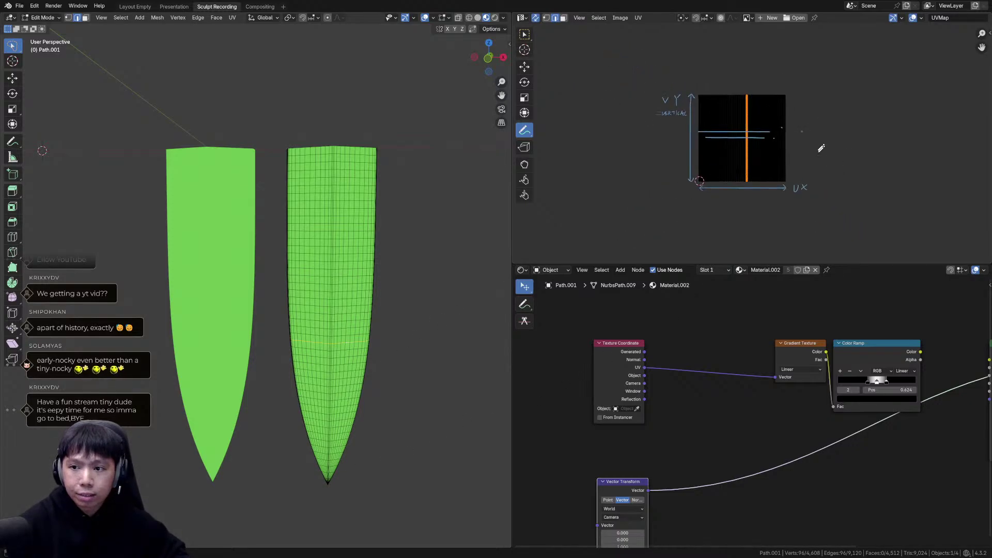
pyautogui.scroll(3, 723, 137)
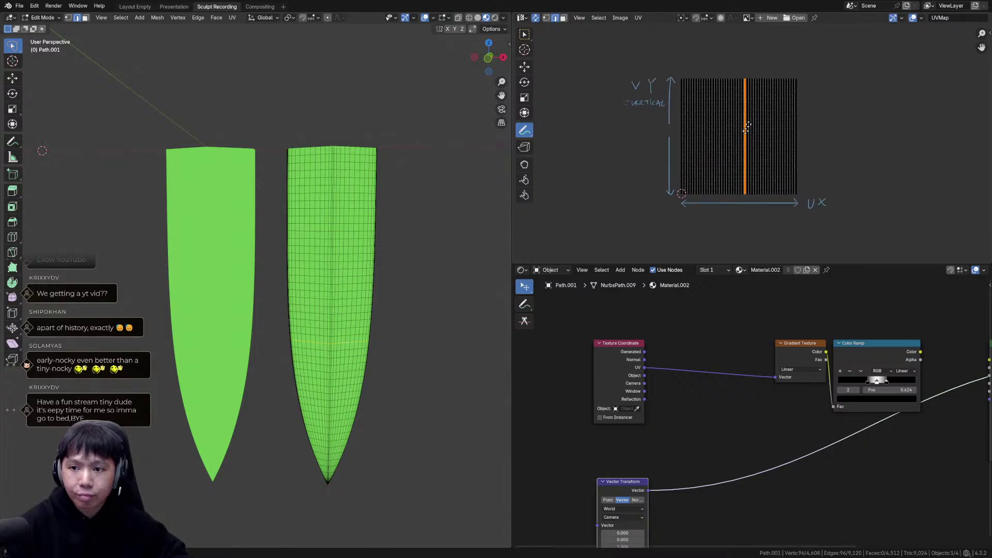
# Leave mesh editing, delete the mesh copy of the strand, and select the original strand.
pyautogui.press('Tab')
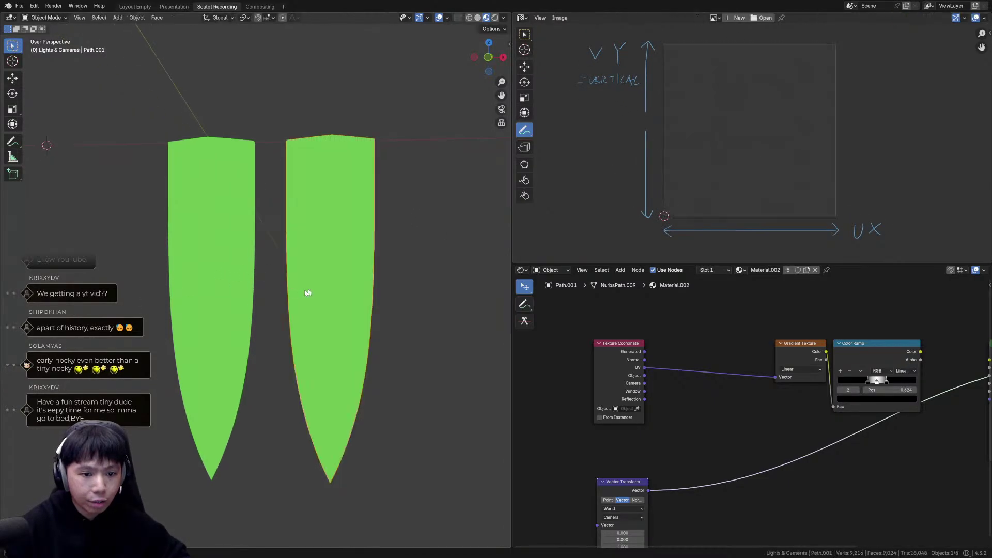
pyautogui.click(285, 288)
pyautogui.click(198, 255)
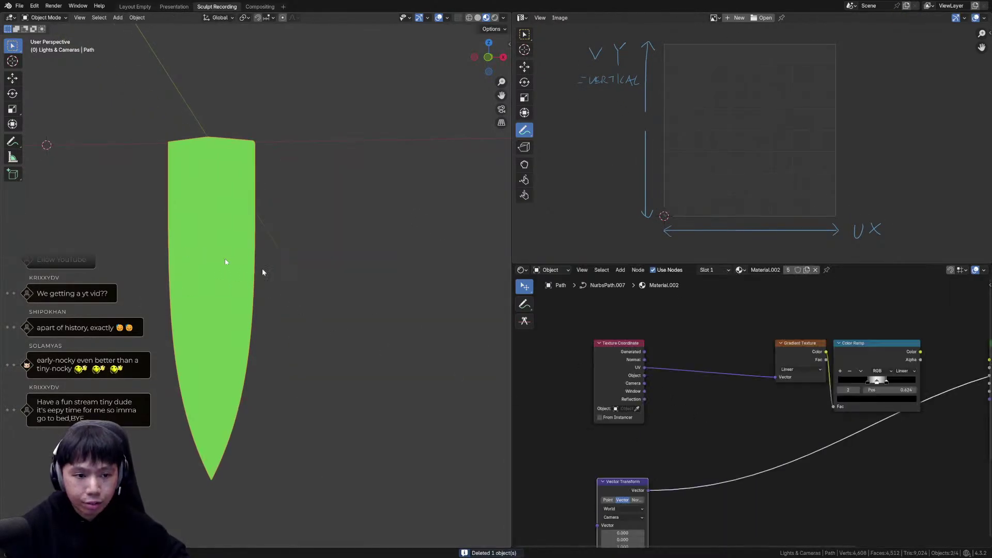
# Add a Separate XYZ node, save the file, and insert the node between the UV output and the Gradient Texture.
pyautogui.hotkey('shift', 'a')
pyautogui.write('sepe')
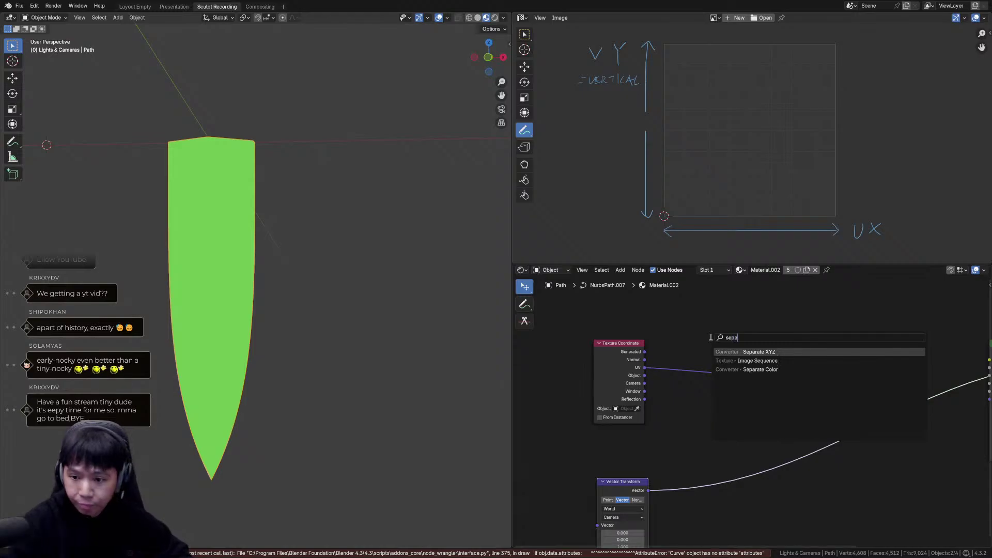
pyautogui.press('Return')
pyautogui.click(724, 339)
pyautogui.hotkey('ctrl', 's')
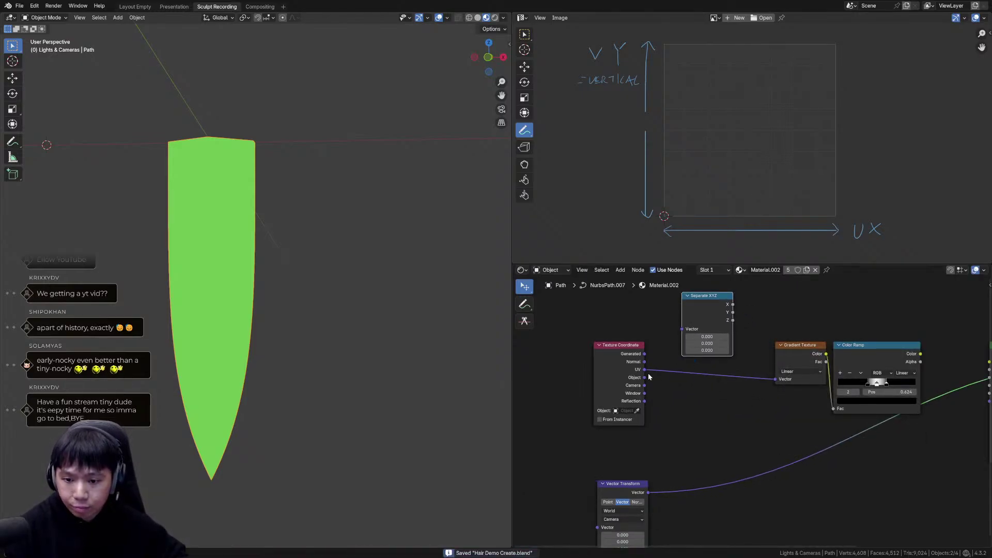
pyautogui.moveTo(673, 339)
pyautogui.mouseDown()
pyautogui.moveTo(678, 324)
pyautogui.moveTo(690, 348)
pyautogui.mouseUp()
pyautogui.moveTo(763, 431); pyautogui.dragTo(754, 348, button='middle')
pyautogui.moveTo(716, 305); pyautogui.dragTo(724, 331, button='middle')
# Duplicate the Separate XYZ node onto the Vector Transform's output and preview its Z output on the strand.
pyautogui.hotkey('shift', 'd')
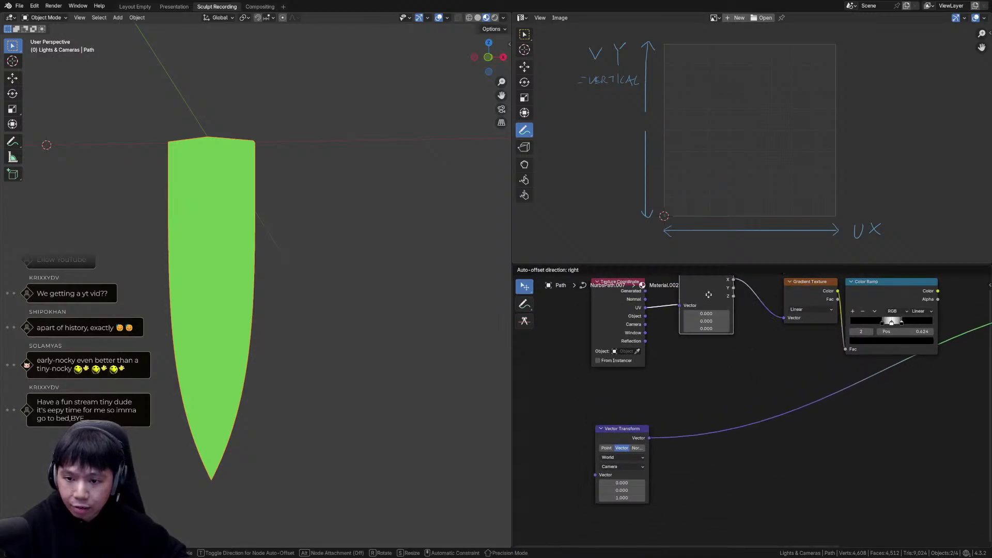
pyautogui.click(697, 430)
pyautogui.moveTo(711, 463); pyautogui.dragTo(714, 435, button='middle')
pyautogui.scroll(3, 731, 424)
pyautogui.keyDown('ctrl'); pyautogui.keyDown('shift'); pyautogui.click(716, 402); pyautogui.keyUp('shift'); pyautogui.keyUp('ctrl')
pyautogui.keyDown('ctrl'); pyautogui.keyDown('shift'); pyautogui.click(716, 402); pyautogui.keyUp('shift'); pyautogui.keyUp('ctrl')
pyautogui.scroll(-3, 751, 399)
pyautogui.moveTo(251, 375)
pyautogui.mouseDown(button='middle')
pyautogui.moveTo(250, 395)
pyautogui.moveTo(262, 343)
pyautogui.moveTo(250, 389)
pyautogui.moveTo(250, 361)
pyautogui.moveTo(246, 432)
pyautogui.moveTo(323, 374)
pyautogui.moveTo(317, 398)
pyautogui.moveTo(319, 339)
pyautogui.moveTo(341, 368)
pyautogui.moveTo(334, 341)
pyautogui.mouseUp(button='middle')
# Add a Math node and feed it the UV's X value and the transformed vector's Z value.
pyautogui.moveTo(746, 429); pyautogui.dragTo(748, 449, button='middle')
pyautogui.hotkey('shift', 'a')
pyautogui.write('add')
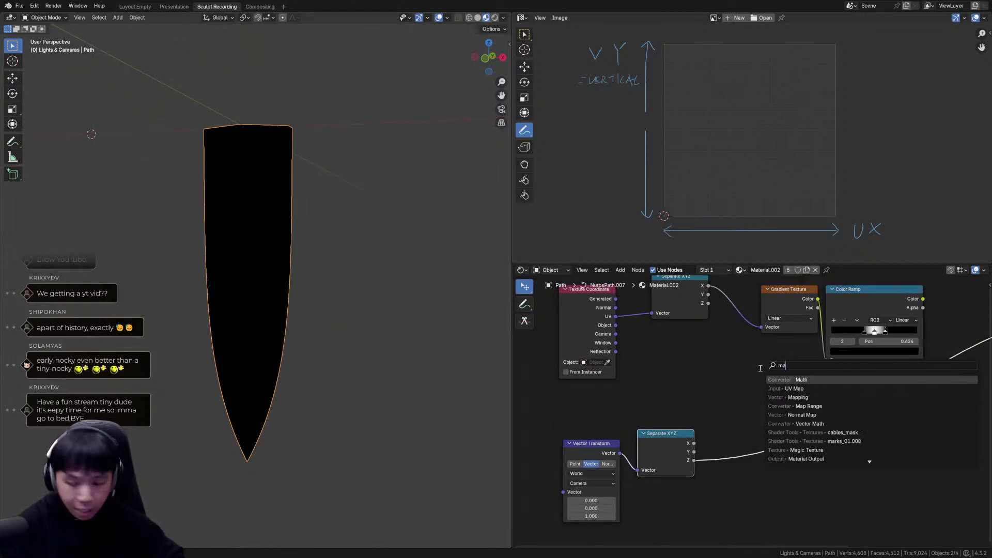
pyautogui.press('Return')
pyautogui.moveTo(714, 304); pyautogui.dragTo(713, 315, button='middle')
pyautogui.moveTo(700, 300); pyautogui.dragTo(696, 329)
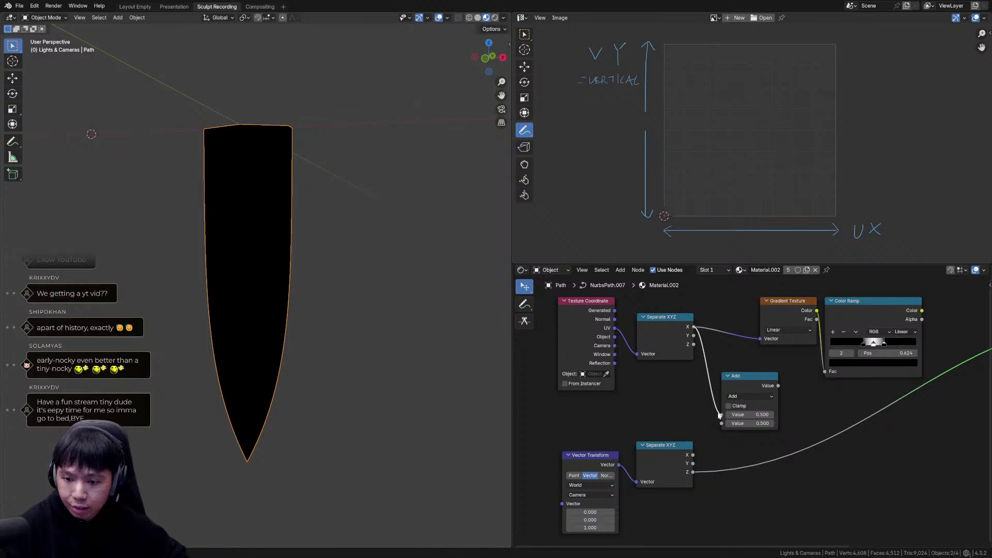
pyautogui.moveTo(708, 456); pyautogui.dragTo(691, 407, button='middle')
pyautogui.scroll(2, 721, 369)
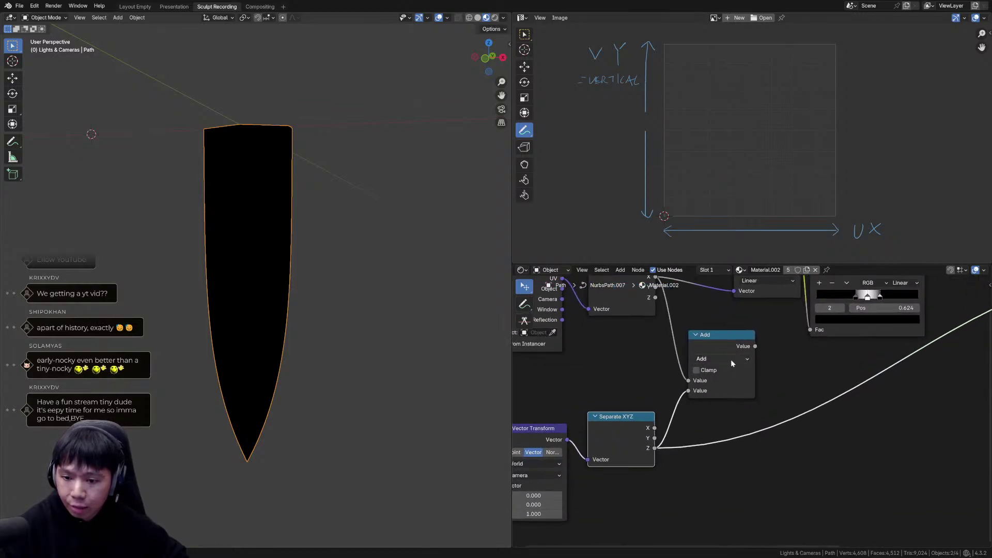
# Set the Math node to Subtract and connect its result to the Gradient Texture's Vector input.
pyautogui.click(730, 359)
pyautogui.click(456, 398)
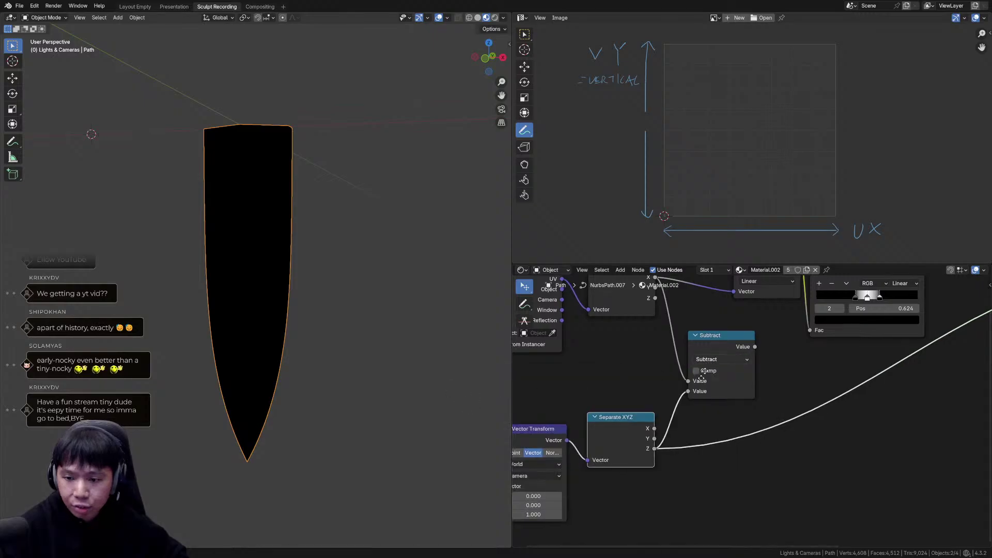
pyautogui.moveTo(746, 365); pyautogui.dragTo(718, 414, button='middle')
pyautogui.moveTo(729, 395); pyautogui.dragTo(731, 387)
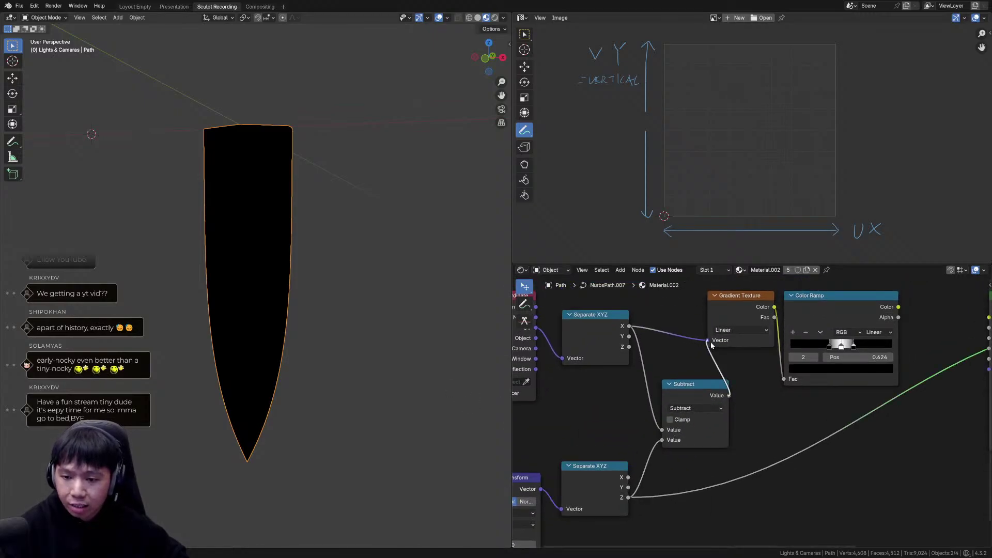
# Preview the Color Ramp output on the strand and check the highlight band's movement while orbiting.
pyautogui.keyDown('ctrl'); pyautogui.keyDown('shift'); pyautogui.click(870, 320); pyautogui.keyUp('shift'); pyautogui.keyUp('ctrl')
pyautogui.moveTo(316, 298); pyautogui.dragTo(344, 339, button='middle')
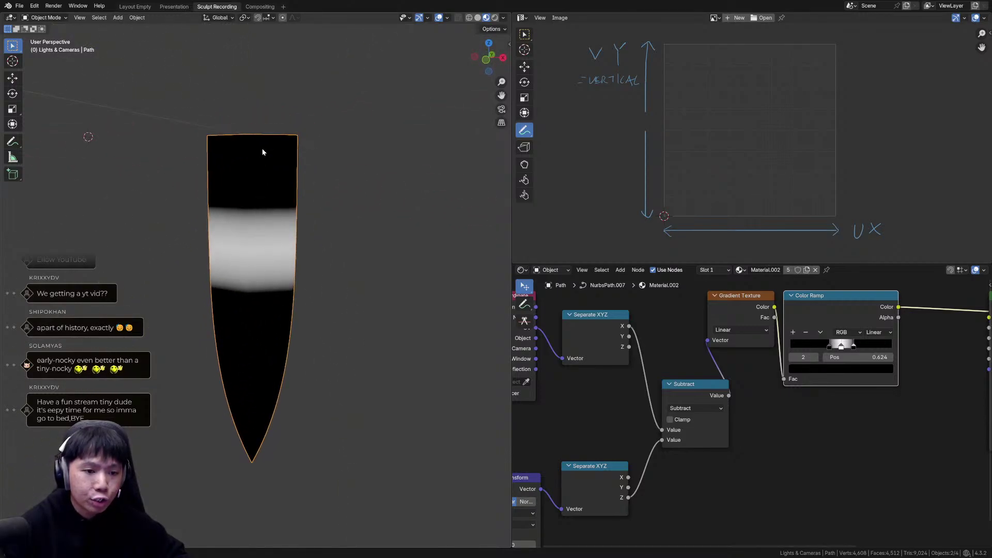
pyautogui.moveTo(203, 263); pyautogui.dragTo(373, 261, button='middle')
pyautogui.moveTo(283, 338); pyautogui.dragTo(318, 320, button='middle')
pyautogui.moveTo(738, 469); pyautogui.dragTo(763, 438, button='middle')
# Try the Math node on Add while orbiting the strand, and return it to Subtract.
pyautogui.click(722, 377)
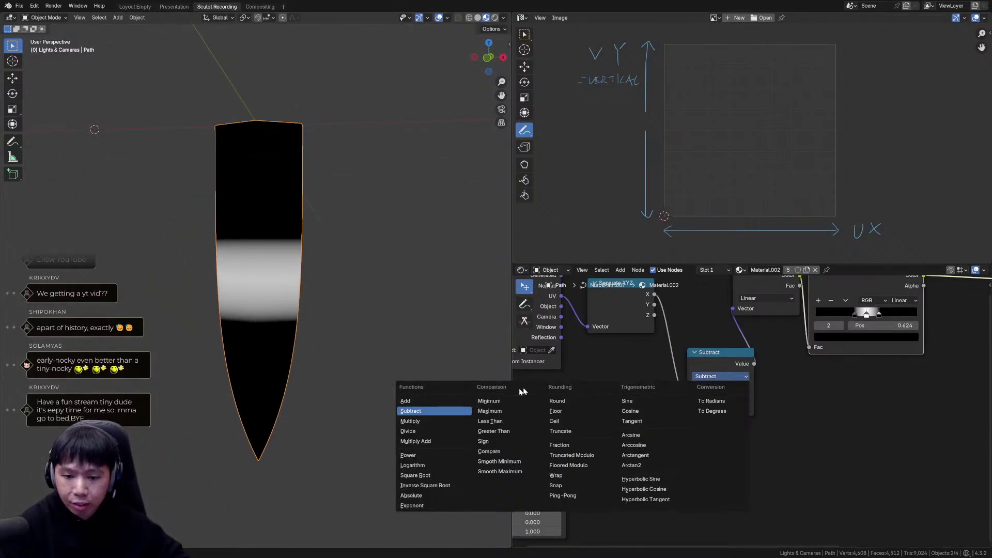
pyautogui.click(454, 402)
pyautogui.moveTo(364, 302)
pyautogui.mouseDown(button='middle')
pyautogui.moveTo(372, 248)
pyautogui.moveTo(363, 311)
pyautogui.moveTo(361, 269)
pyautogui.moveTo(363, 282)
pyautogui.mouseUp(button='middle')
pyautogui.click(739, 377)
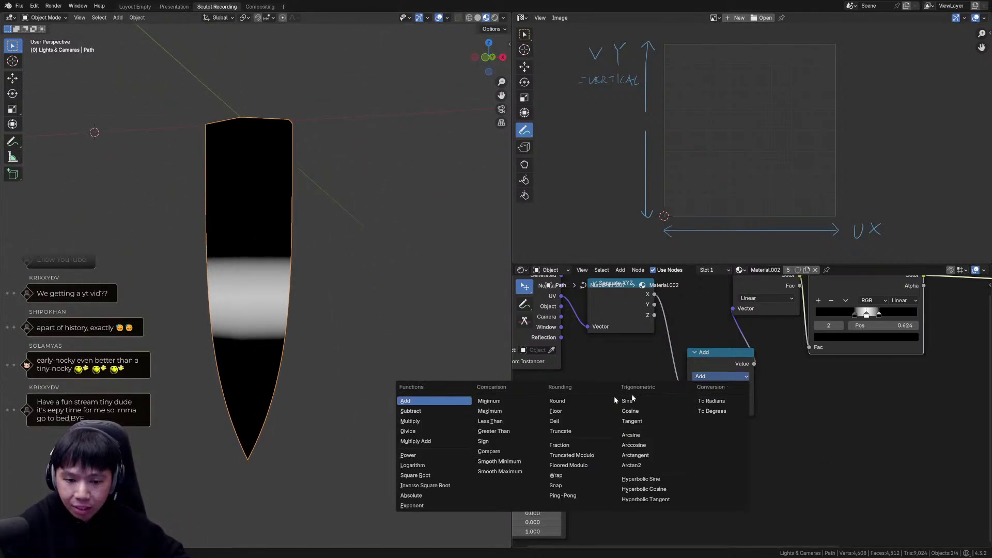
pyautogui.click(411, 412)
pyautogui.scroll(-2, 716, 471)
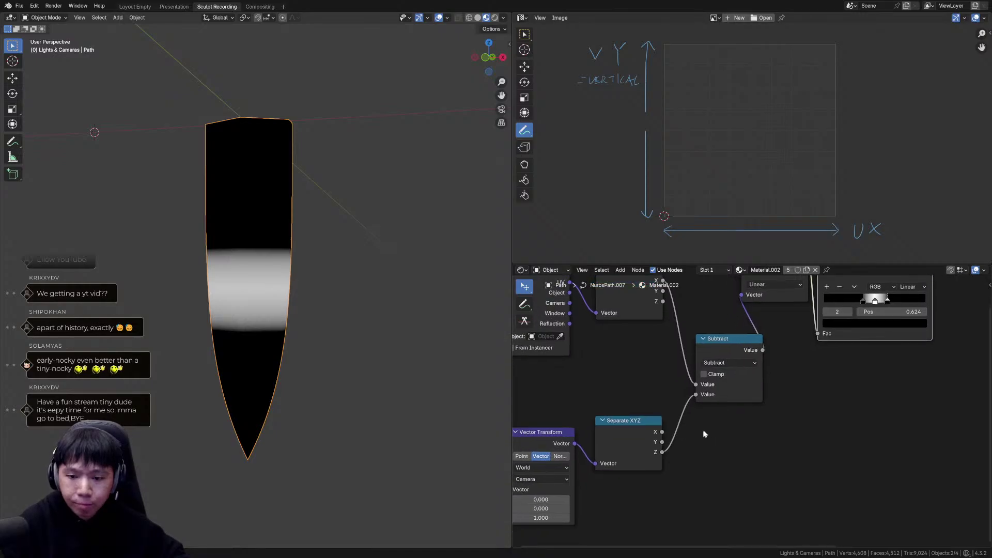
pyautogui.scroll(-1, 752, 397)
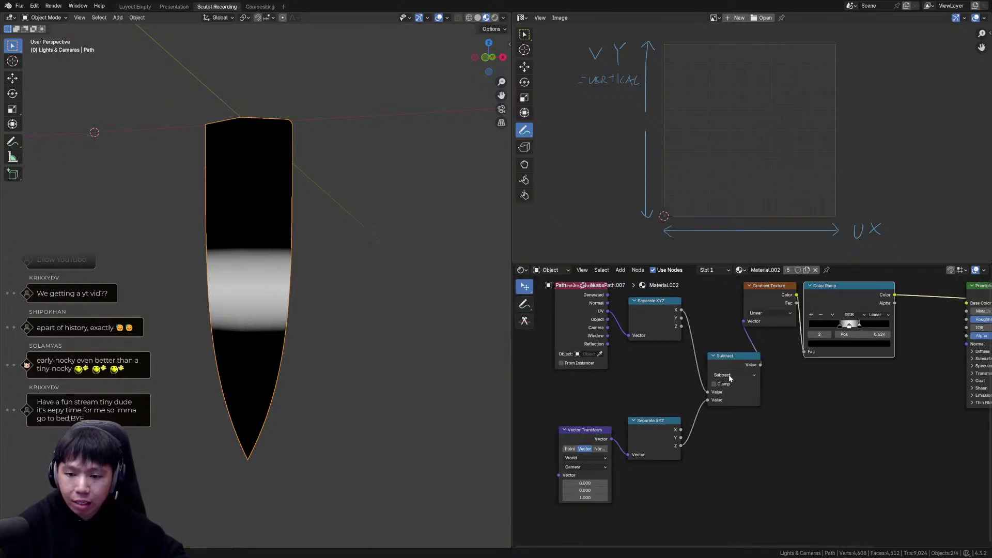
pyautogui.moveTo(712, 390); pyautogui.dragTo(719, 404, button='middle')
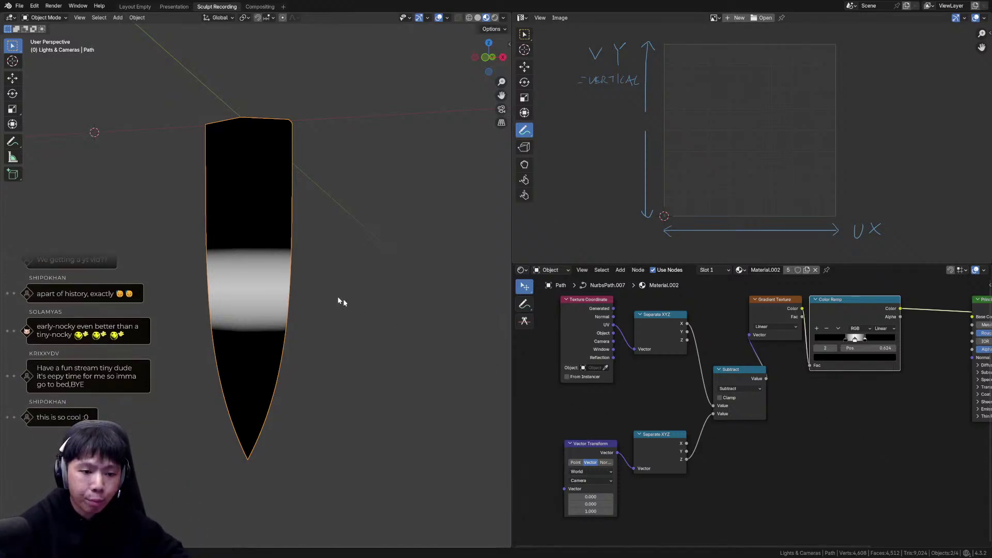
# Examine the strand curve's control points in Edit Mode from the front view, selecting the root point.
pyautogui.press('KP_1')
pyautogui.press('Tab')
pyautogui.moveTo(295, 127); pyautogui.dragTo(255, 160)
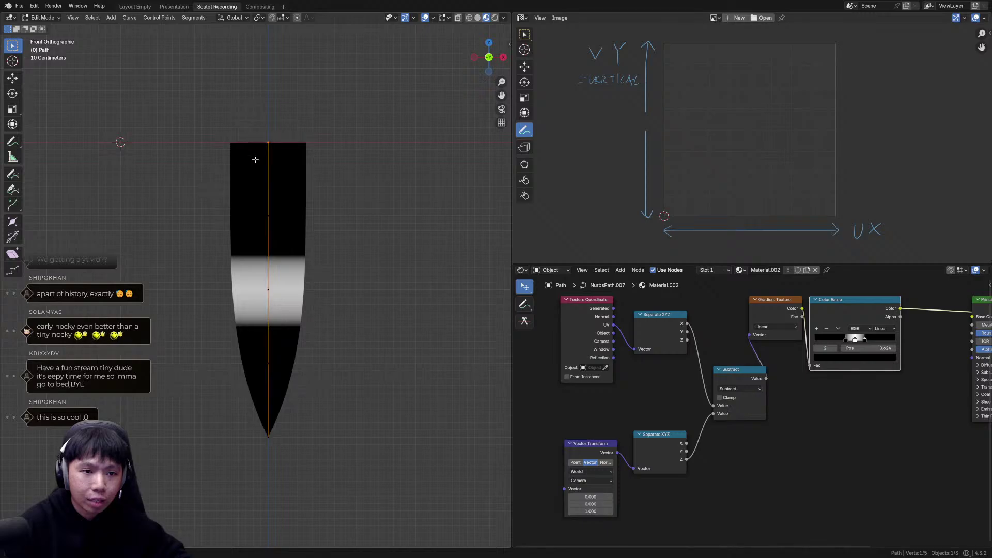
pyautogui.moveTo(303, 127); pyautogui.dragTo(255, 154)
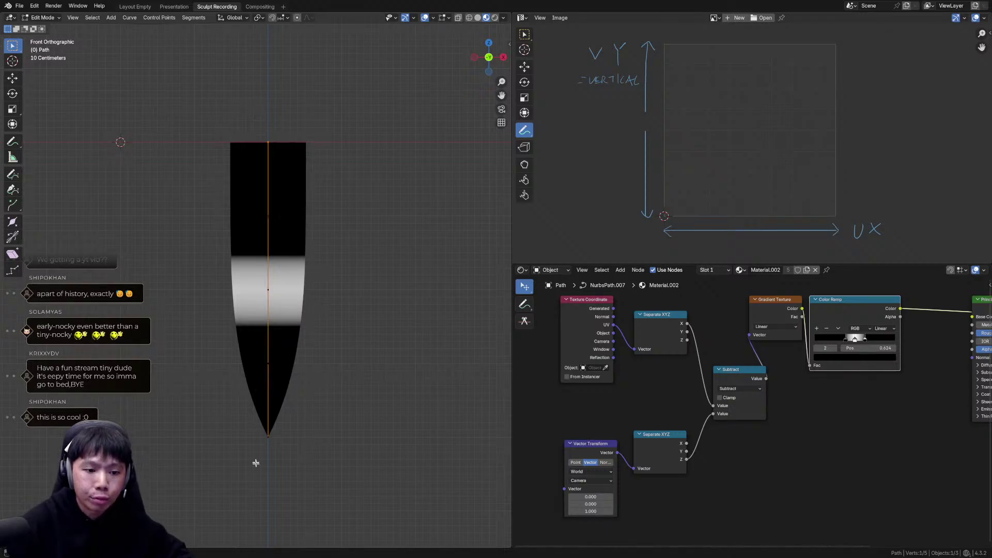
pyautogui.moveTo(478, 164); pyautogui.dragTo(478, 165)
pyautogui.press('Tab')
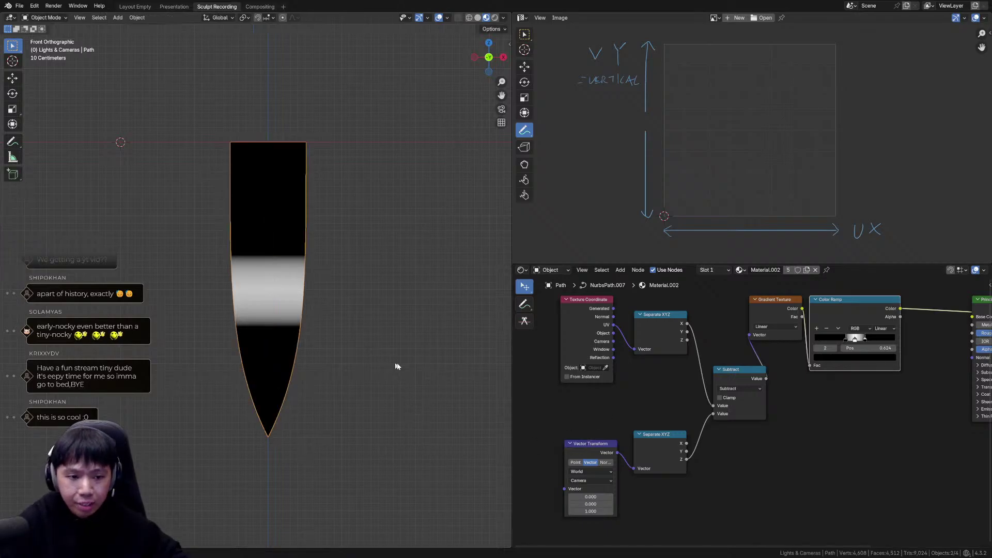
# Set the Z component of the Vector Transform's input vector to -1 and check the highlight while orbiting.
pyautogui.moveTo(662, 493); pyautogui.dragTo(699, 454, button='middle')
pyautogui.moveTo(730, 407)
pyautogui.mouseDown(button='middle')
pyautogui.moveTo(693, 432)
pyautogui.moveTo(728, 407)
pyautogui.mouseUp(button='middle')
pyautogui.scroll(2, 730, 408)
pyautogui.moveTo(617, 457); pyautogui.dragTo(618, 456)
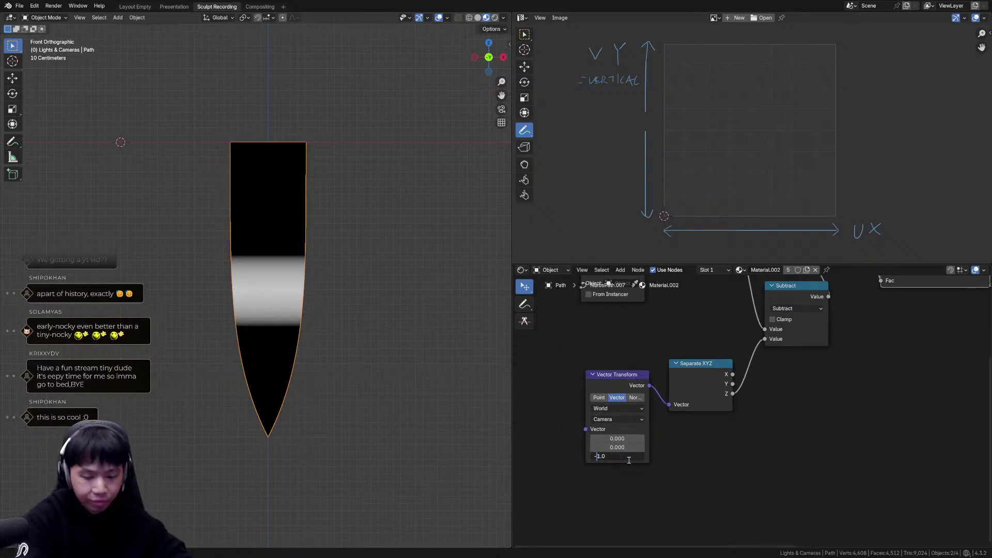
pyautogui.moveTo(440, 364); pyautogui.dragTo(420, 349, button='middle')
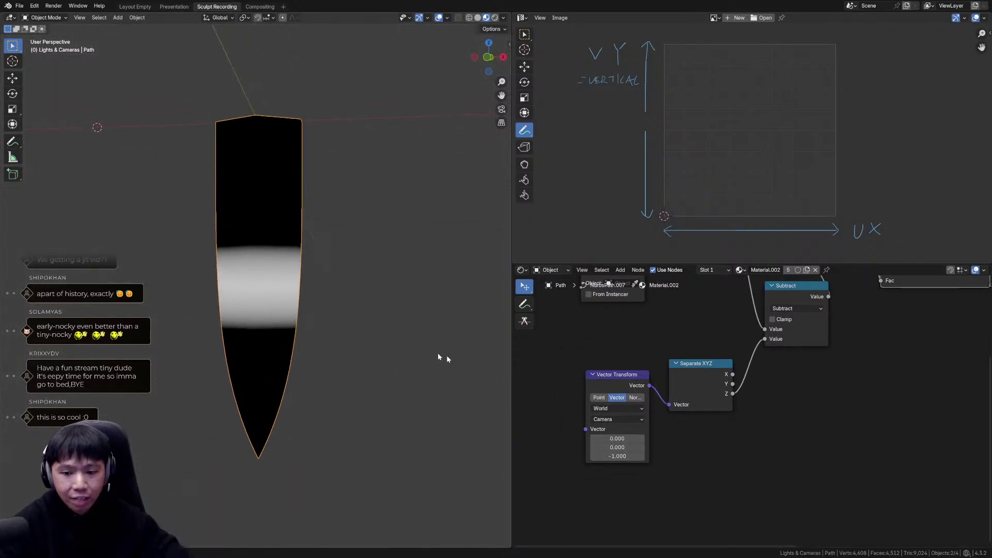
# Undo the Vector Transform's last Z change, then try Add on the Math node and return it to Subtract.
pyautogui.hotkey('ctrl', 'z')
pyautogui.moveTo(759, 377); pyautogui.dragTo(752, 391, button='middle')
pyautogui.click(793, 320)
pyautogui.click(537, 345)
pyautogui.moveTo(365, 279)
pyautogui.mouseDown(button='middle')
pyautogui.moveTo(368, 311)
pyautogui.moveTo(368, 261)
pyautogui.mouseUp(button='middle')
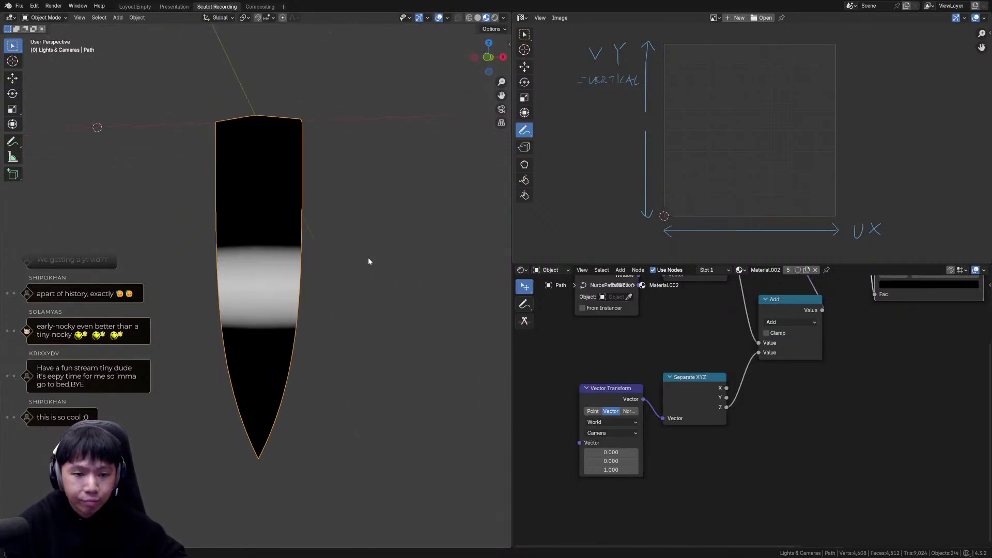
pyautogui.click(781, 321)
pyautogui.click(533, 355)
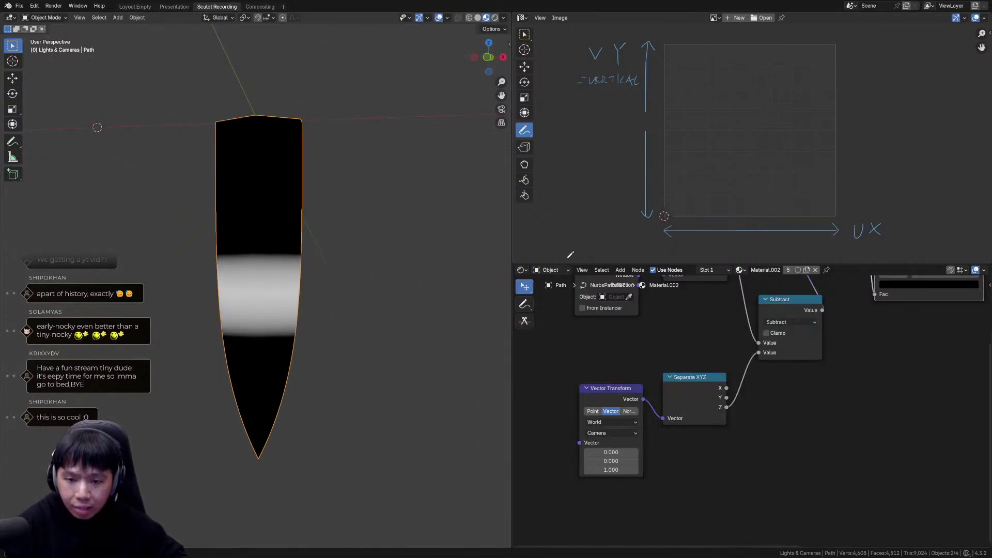
# Enlarge the shader node area and check the highlight band's movement along the strand while orbiting.
pyautogui.moveTo(568, 266); pyautogui.dragTo(569, 221)
pyautogui.scroll(-2, 711, 377)
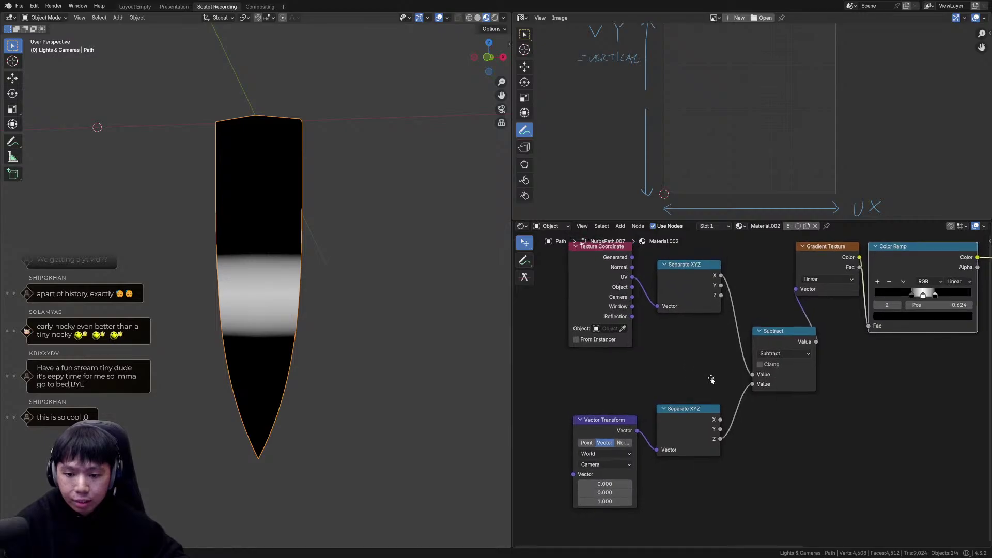
pyautogui.moveTo(684, 408); pyautogui.dragTo(689, 400, button='middle')
pyautogui.moveTo(418, 264)
pyautogui.mouseDown(button='middle')
pyautogui.moveTo(412, 303)
pyautogui.moveTo(405, 243)
pyautogui.moveTo(414, 284)
pyautogui.moveTo(414, 246)
pyautogui.moveTo(405, 256)
pyautogui.mouseUp(button='middle')
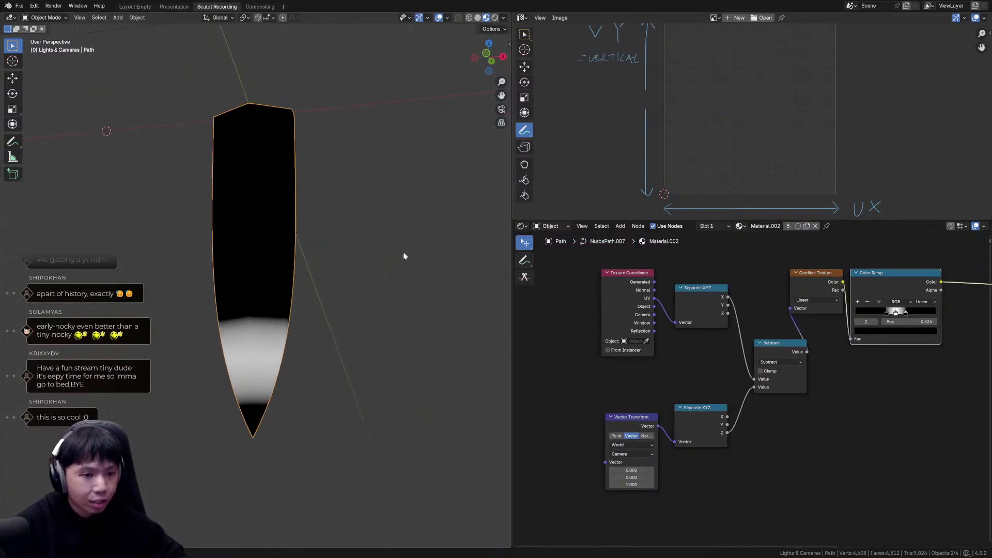
pyautogui.moveTo(422, 305); pyautogui.dragTo(407, 348, button='middle')
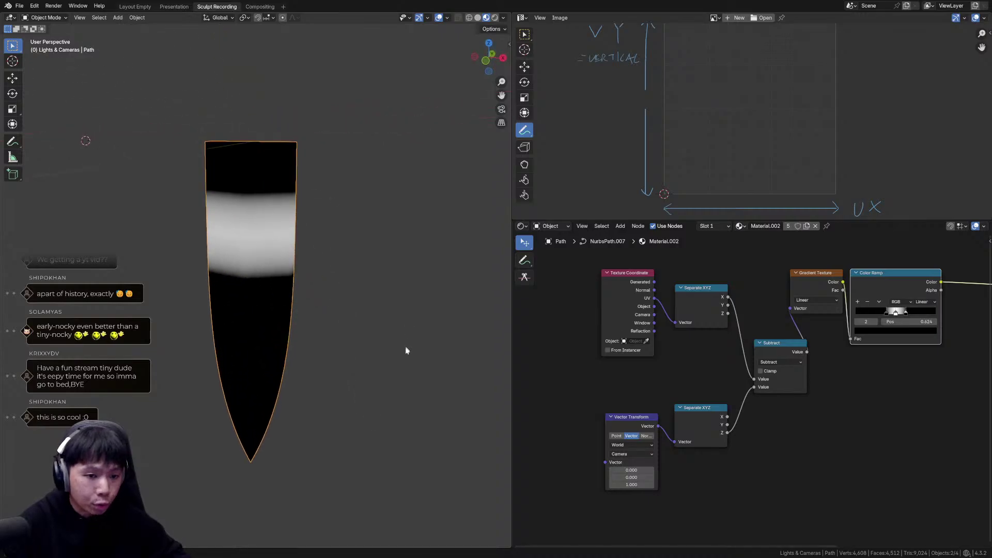
# Try 0.5 and 0.2 as the Vector Transform's Z component while orbiting the strand, and return it to 1.
pyautogui.scroll(3, 727, 428)
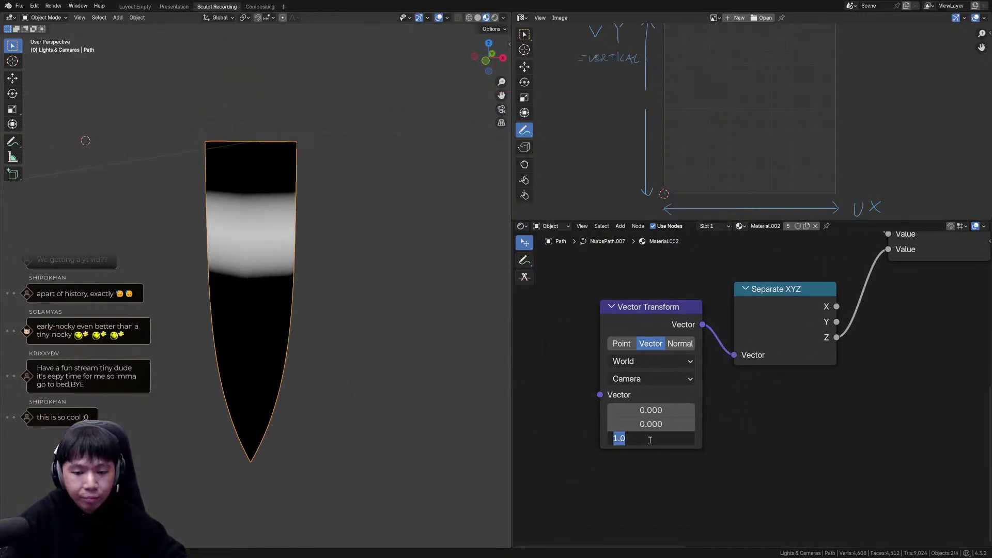
pyautogui.click(650, 440)
pyautogui.write('.5')
pyautogui.press('Return')
pyautogui.moveTo(349, 321); pyautogui.dragTo(348, 302, button='middle')
pyautogui.click(663, 439)
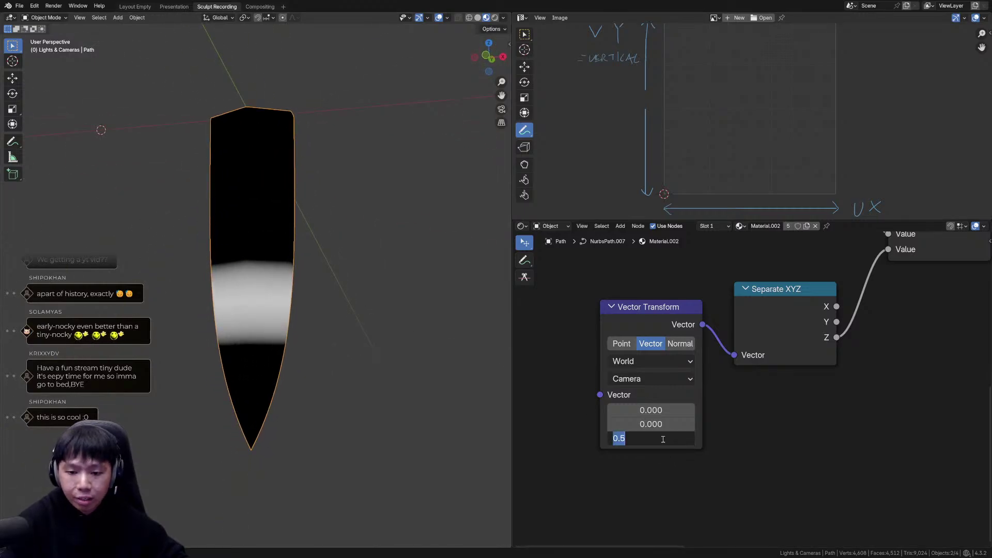
pyautogui.write('.2')
pyautogui.press('Return')
pyautogui.moveTo(400, 322)
pyautogui.mouseDown(button='middle')
pyautogui.moveTo(389, 405)
pyautogui.moveTo(405, 304)
pyautogui.moveTo(402, 348)
pyautogui.moveTo(403, 332)
pyautogui.mouseUp(button='middle')
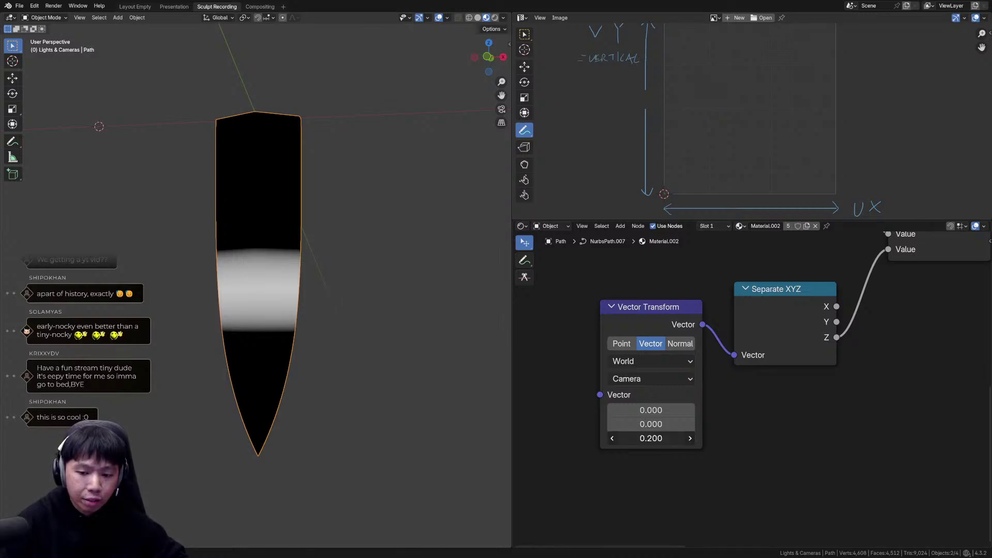
pyautogui.moveTo(652, 439)
pyautogui.mouseDown()
pyautogui.moveTo(734, 438)
pyautogui.moveTo(579, 438)
pyautogui.moveTo(785, 439)
pyautogui.mouseUp()
pyautogui.click(669, 441)
pyautogui.write('1')
pyautogui.press('Return')
# Shift the Vector Transform and its Separate XYZ node horizontally away from the Subtract node to make room between them.
pyautogui.scroll(-8, 791, 448)
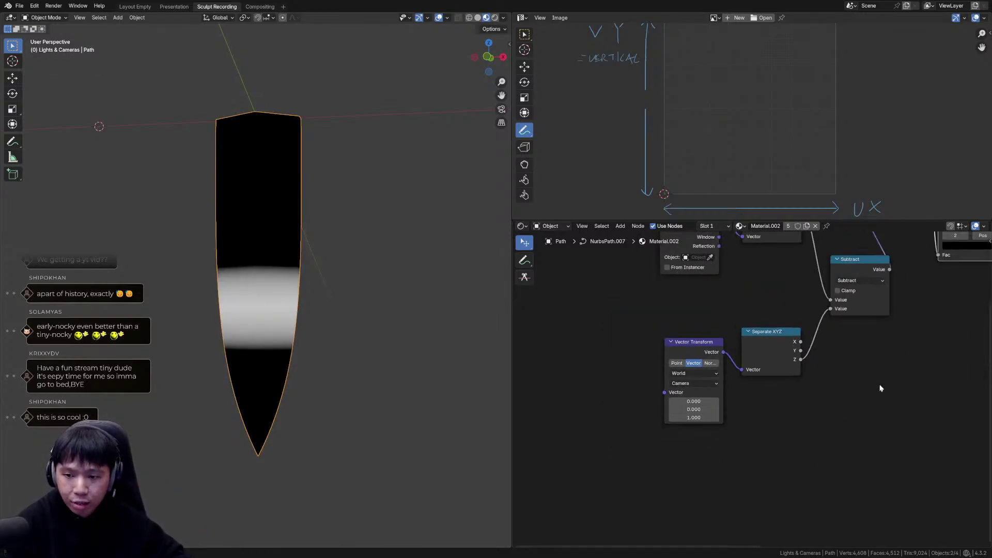
pyautogui.moveTo(877, 392); pyautogui.dragTo(849, 443, button='middle')
pyautogui.moveTo(815, 404); pyautogui.dragTo(826, 400, button='middle')
pyautogui.moveTo(664, 361); pyautogui.dragTo(780, 418)
pyautogui.press('g')
pyautogui.press('x')
pyautogui.click(644, 417)
# Insert a Math node on the link between the lower Separate XYZ's Z output and the Subtract node.
pyautogui.hotkey('shift', 'a')
pyautogui.write('add')
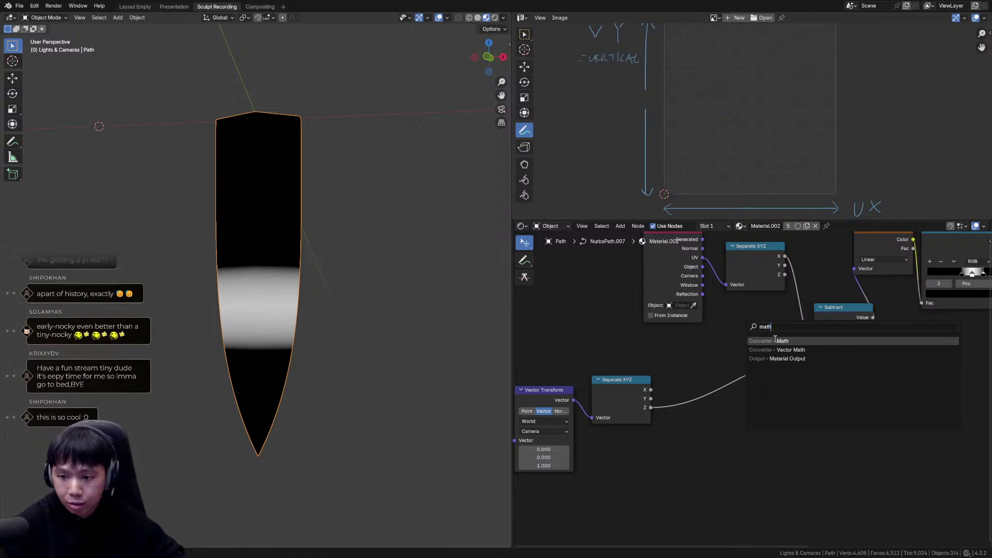
pyautogui.press('Return')
pyautogui.click(677, 373)
pyautogui.moveTo(723, 372); pyautogui.dragTo(710, 356, button='middle')
pyautogui.moveTo(710, 355); pyautogui.dragTo(728, 362)
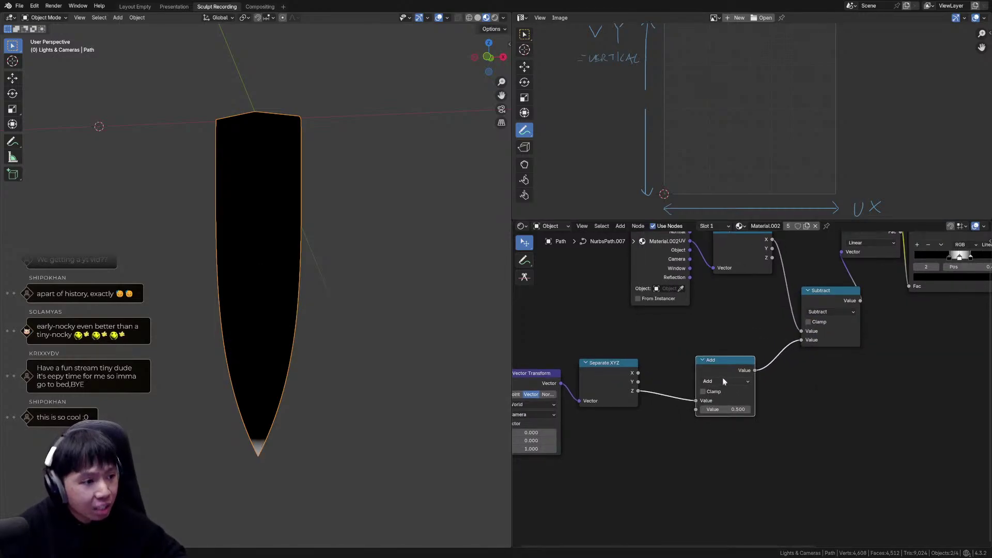
pyautogui.scroll(2, 764, 404)
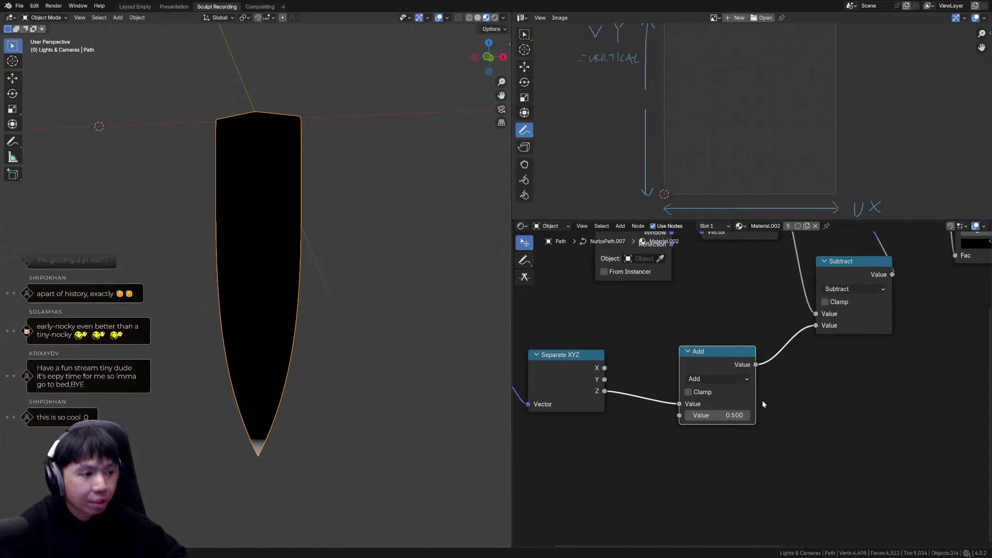
# Set the new Math node to Multiply with a value of 0.8 and check the highlight while orbiting.
pyautogui.click(728, 380)
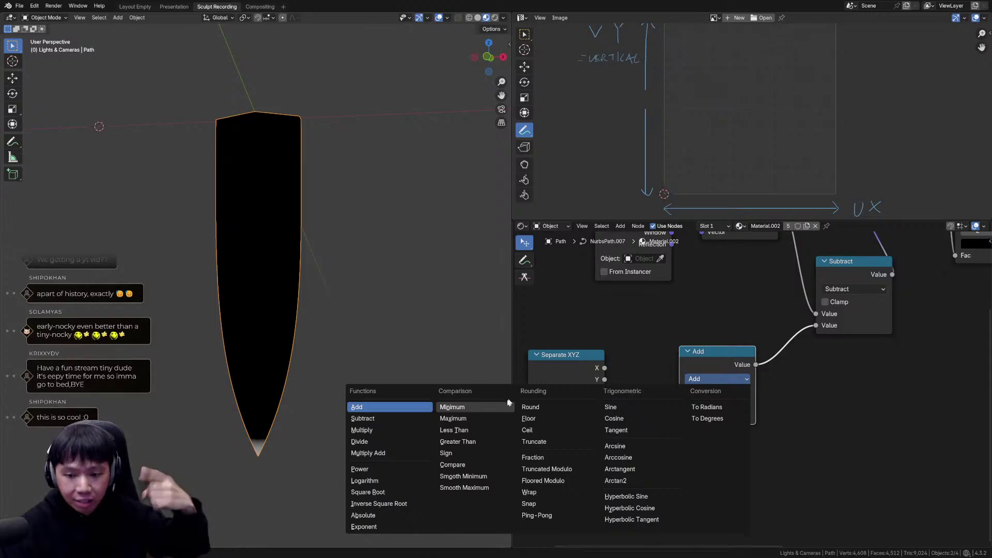
pyautogui.press('Escape')
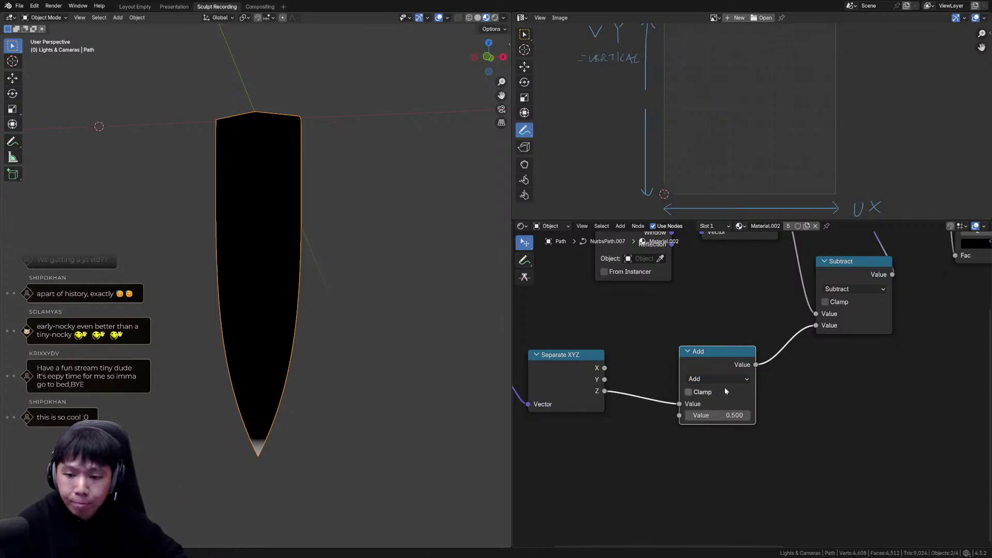
pyautogui.moveTo(725, 386); pyautogui.dragTo(687, 384, button='middle')
pyautogui.click(685, 384)
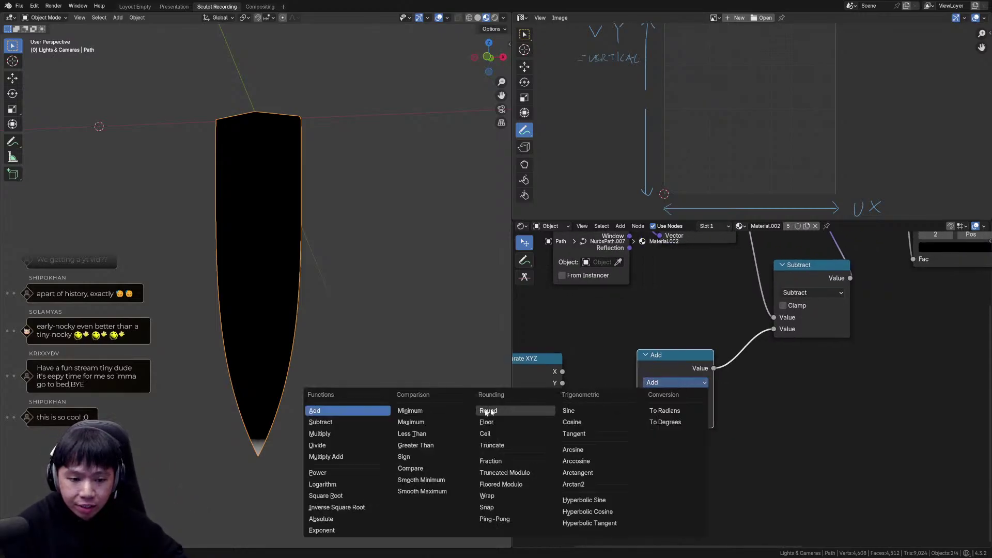
pyautogui.click(368, 436)
pyautogui.moveTo(665, 419); pyautogui.dragTo(687, 393, button='middle')
pyautogui.click(687, 394)
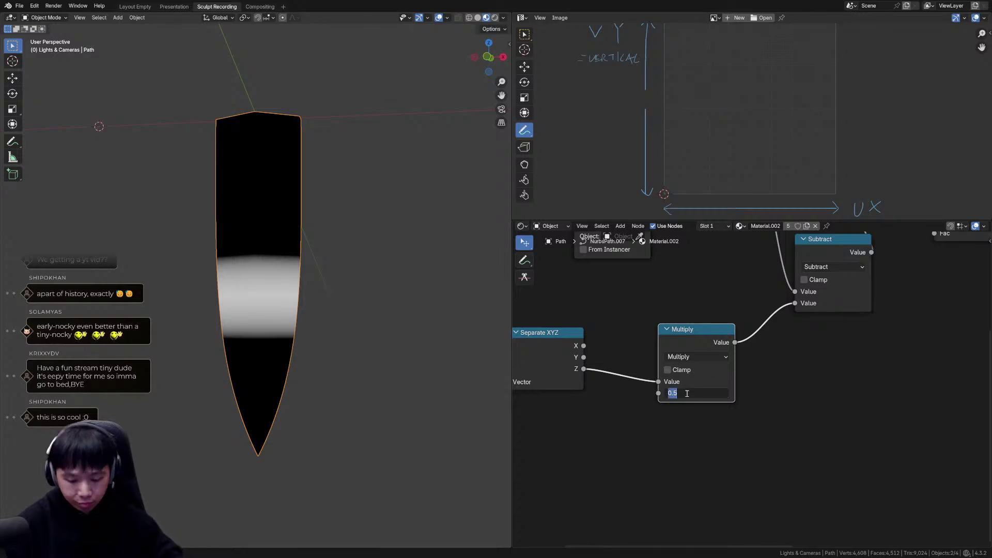
pyautogui.write('0.8')
pyautogui.press('Return')
pyautogui.moveTo(353, 354)
pyautogui.mouseDown(button='middle')
pyautogui.moveTo(348, 325)
pyautogui.moveTo(340, 356)
pyautogui.mouseUp(button='middle')
# Try a value of 0.5 on the Multiply node while orbiting the strand, and return it to 0.8.
pyautogui.click(702, 391)
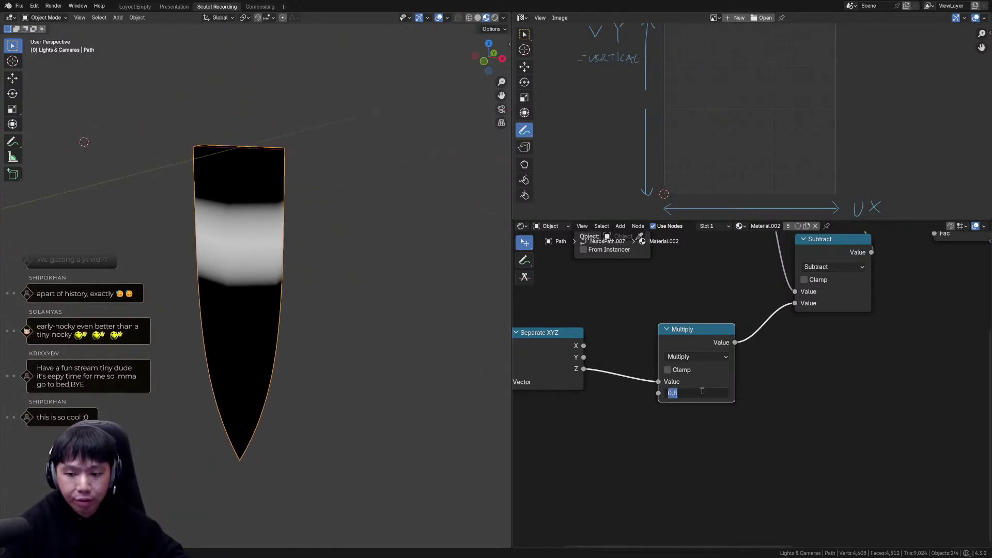
pyautogui.write('.5')
pyautogui.press('Return')
pyautogui.moveTo(367, 274)
pyautogui.mouseDown(button='middle')
pyautogui.moveTo(370, 234)
pyautogui.moveTo(372, 271)
pyautogui.mouseUp(button='middle')
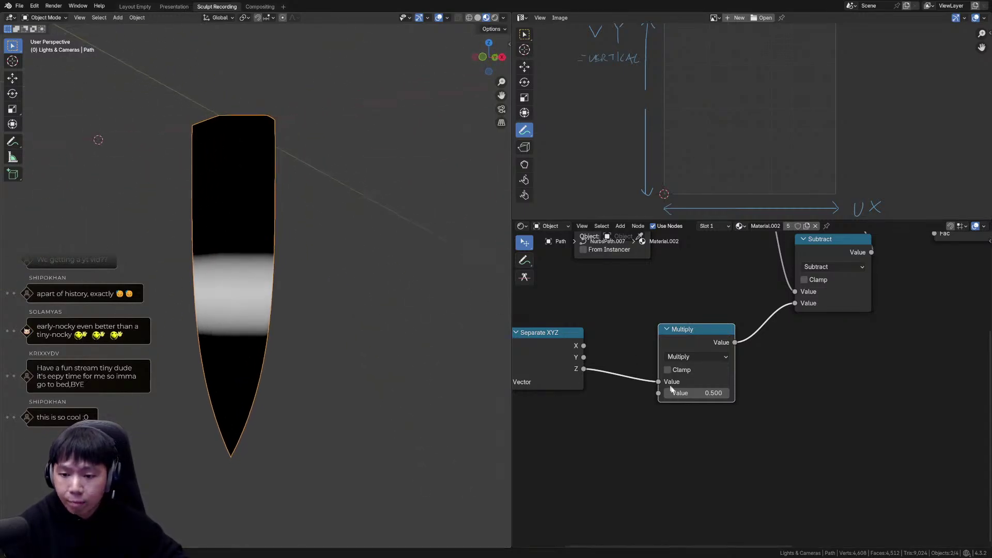
pyautogui.click(690, 393)
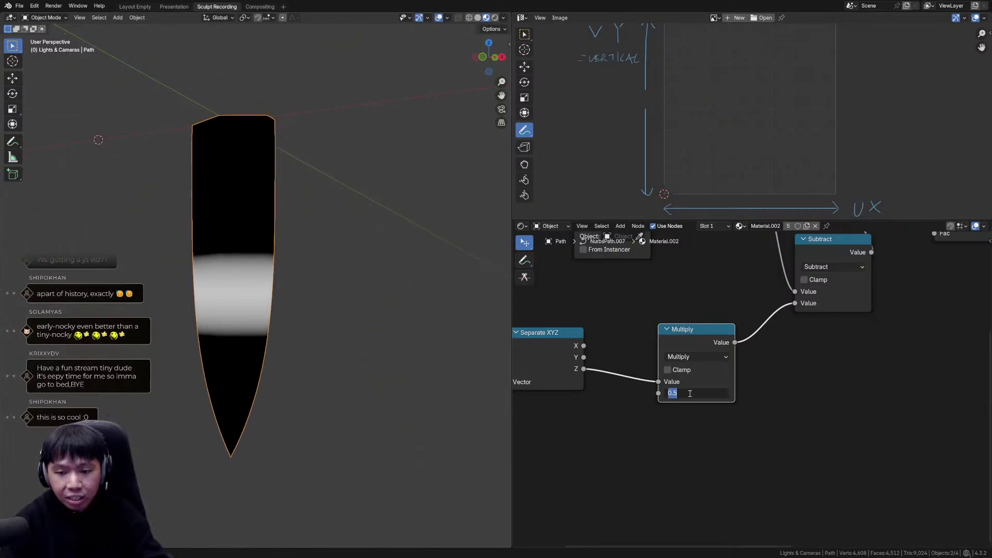
pyautogui.write('.8')
pyautogui.press('Return')
pyautogui.scroll(-2, 904, 325)
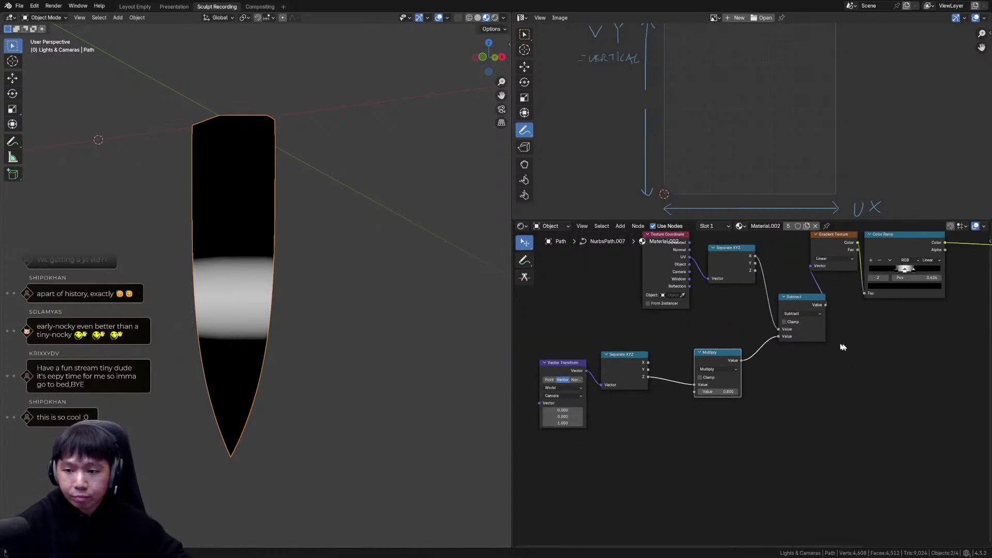
pyautogui.moveTo(278, 264); pyautogui.dragTo(309, 261, button='middle')
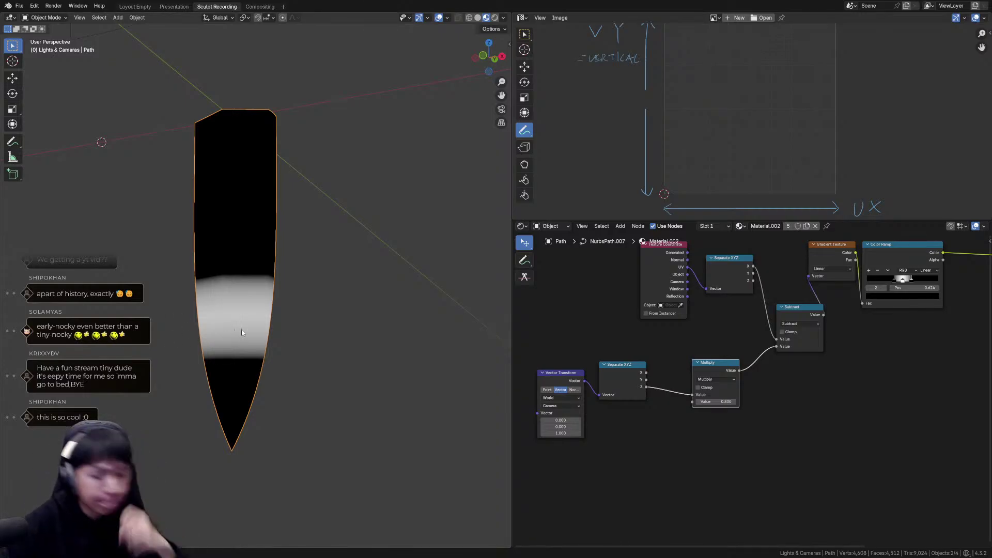
pyautogui.moveTo(281, 346)
pyautogui.mouseDown(button='middle')
pyautogui.moveTo(259, 353)
pyautogui.moveTo(275, 341)
pyautogui.mouseUp(button='middle')
# Switch to the HairDemoLive Blender file, examine the blue hair's highlights while orbiting, and return to the strand file.
pyautogui.hotkey('alt', 'Tab')
pyautogui.hotkey('alt', 'Tab')
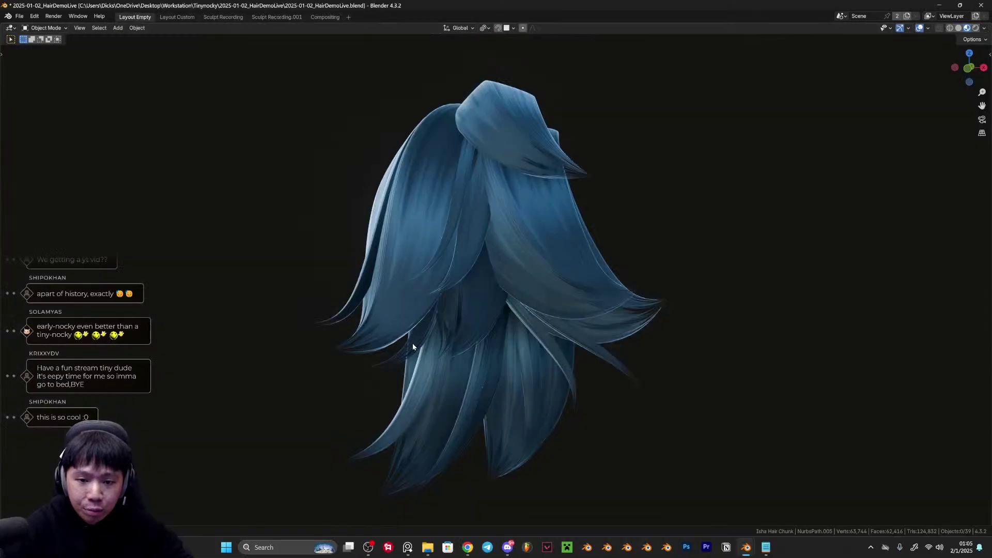
pyautogui.moveTo(412, 343); pyautogui.dragTo(433, 208, button='middle')
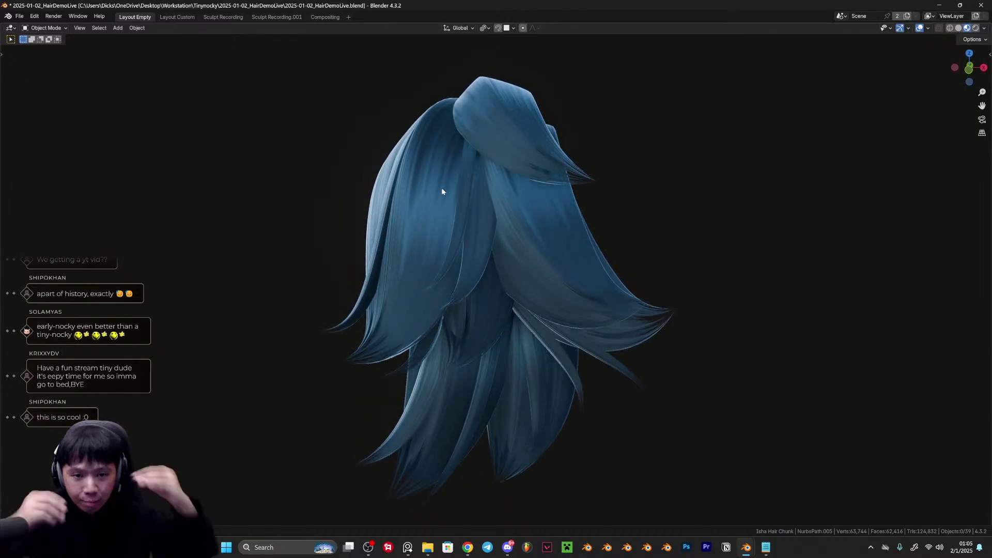
pyautogui.moveTo(414, 213); pyautogui.dragTo(436, 227, button='middle')
pyautogui.hotkey('alt', 'Tab')
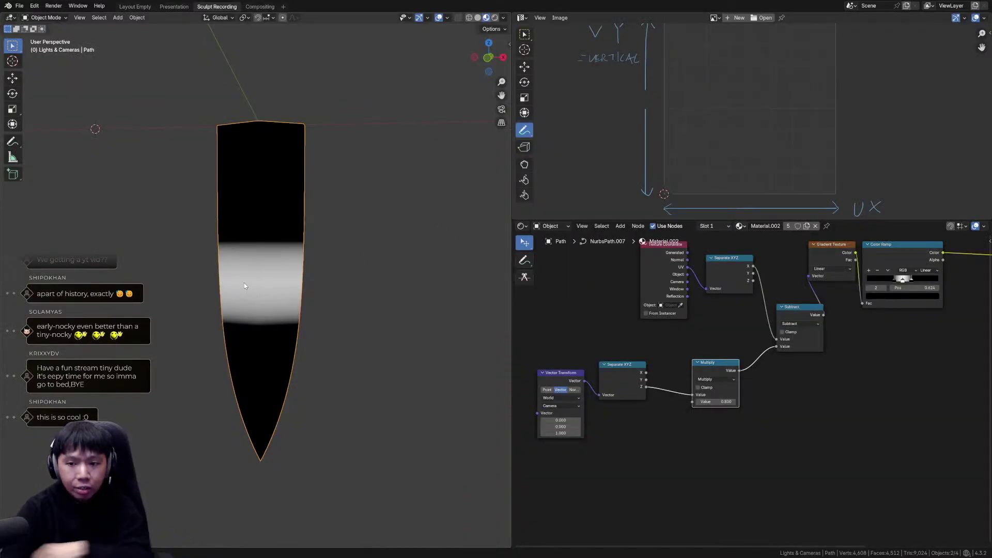
# Move the Texture Coordinate node away from the upper Separate XYZ to open space for another node.
pyautogui.moveTo(709, 383); pyautogui.dragTo(664, 475, button='middle')
pyautogui.scroll(1, 684, 428)
pyautogui.moveTo(684, 427); pyautogui.dragTo(769, 411, button='middle')
pyautogui.click(704, 349)
pyautogui.press('g')
pyautogui.click(627, 332)
pyautogui.scroll(3, 672, 346)
pyautogui.moveTo(702, 365); pyautogui.dragTo(753, 371, button='middle')
pyautogui.moveTo(974, 403); pyautogui.dragTo(824, 387, button='middle')
pyautogui.moveTo(448, 347); pyautogui.dragTo(184, 277, button='middle')
pyautogui.moveTo(703, 423); pyautogui.dragTo(793, 405, button='middle')
pyautogui.moveTo(716, 355); pyautogui.dragTo(753, 376, button='middle')
pyautogui.scroll(-1, 718, 384)
# Add a Noise Texture node above the link between the Texture Coordinate and upper Separate XYZ nodes.
pyautogui.hotkey('shift', 'a')
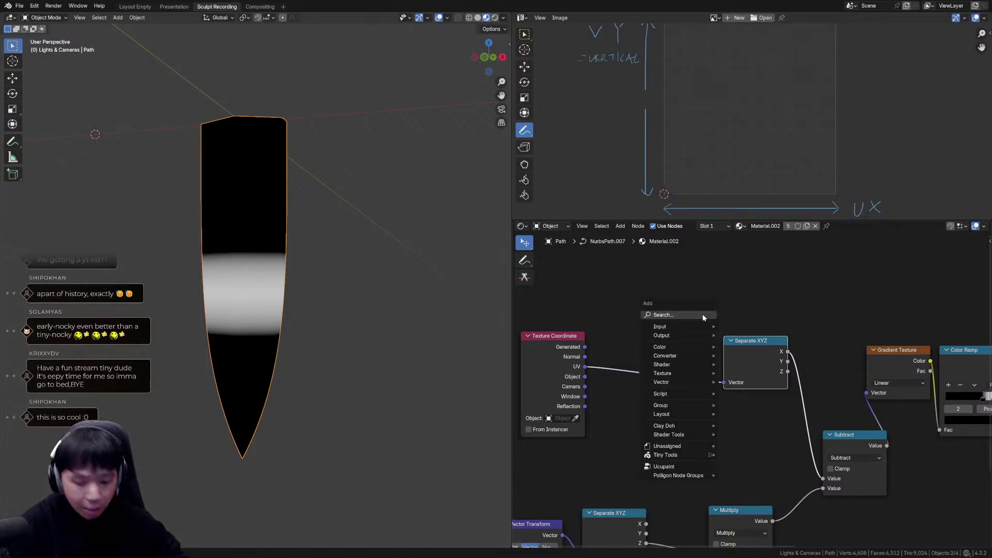
pyautogui.write('noise')
pyautogui.press('Return')
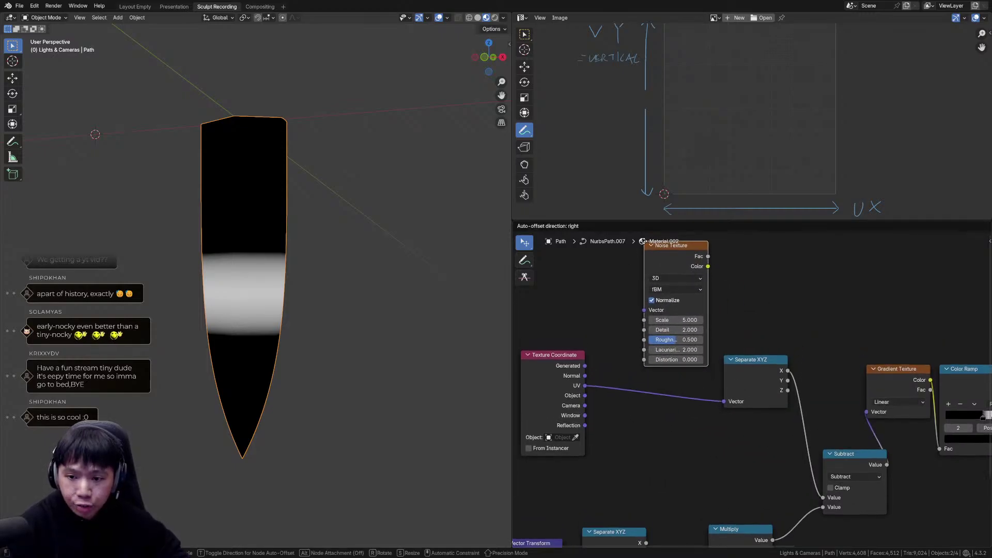
pyautogui.click(683, 296)
pyautogui.click(693, 307)
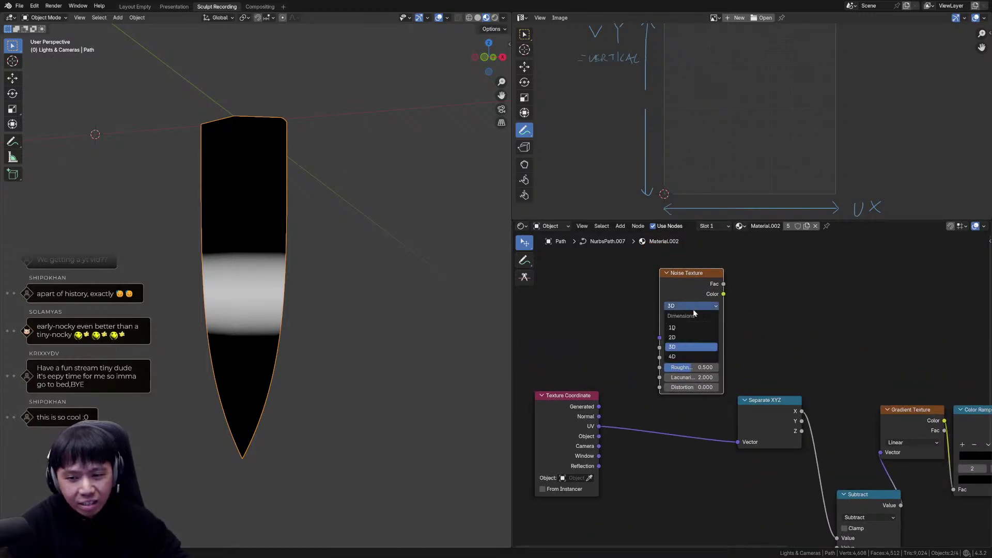
pyautogui.moveTo(671, 292); pyautogui.dragTo(674, 290)
pyautogui.moveTo(689, 406); pyautogui.dragTo(710, 391, button='middle')
# Move the Texture Coordinate node farther from the Noise Texture and connect its UV output to the noise Vector input.
pyautogui.moveTo(610, 395); pyautogui.dragTo(576, 395)
pyautogui.moveTo(598, 381); pyautogui.dragTo(603, 394, button='middle')
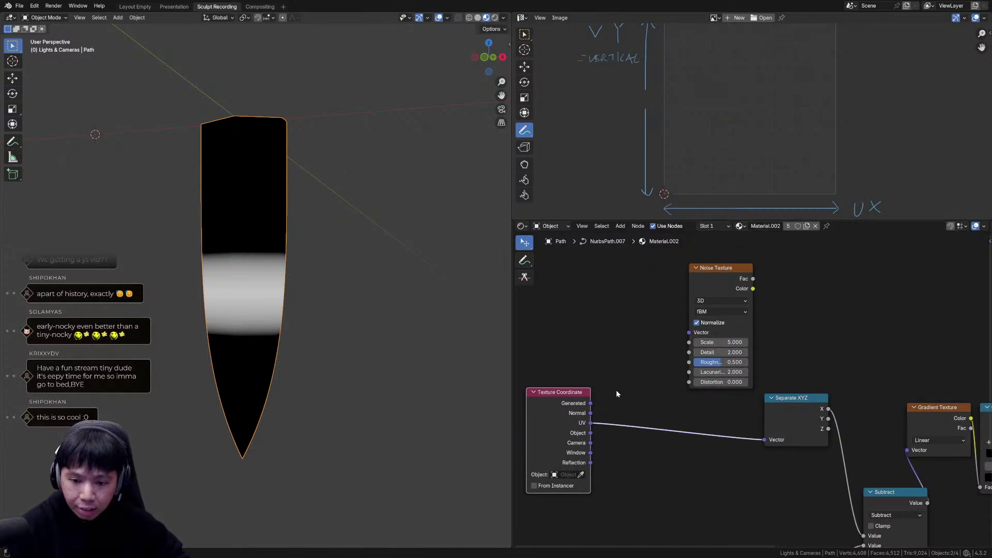
pyautogui.click(592, 424)
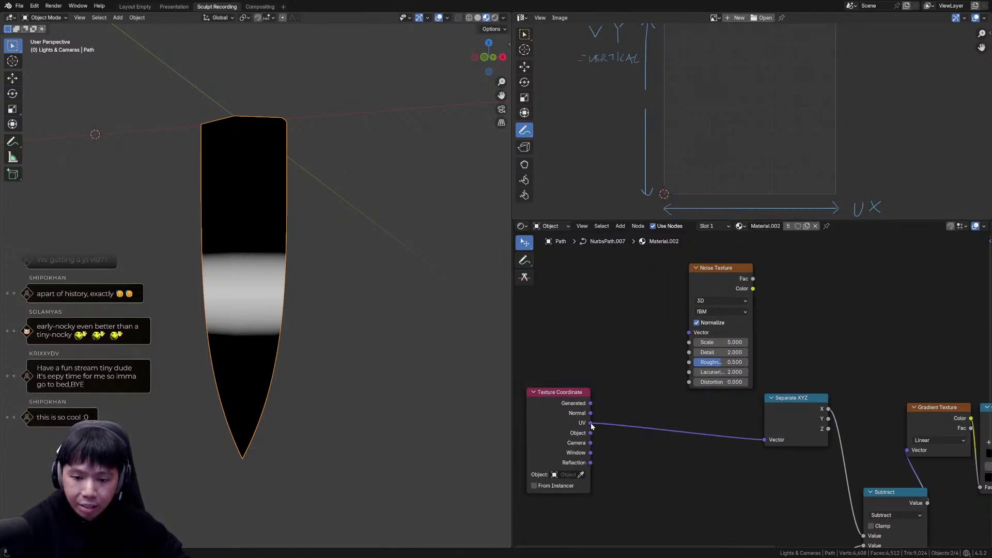
pyautogui.moveTo(625, 383); pyautogui.dragTo(692, 331)
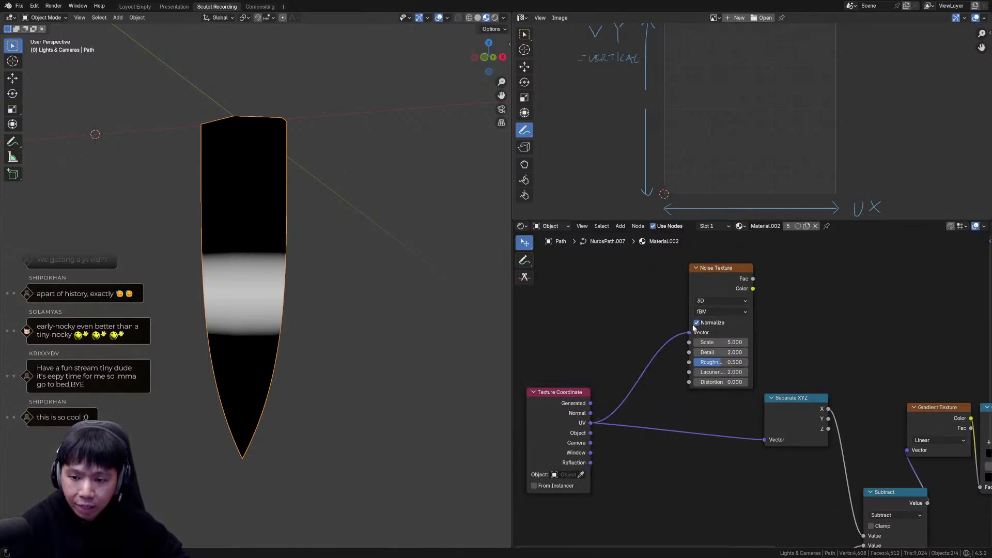
# Preview the Noise Texture's Fac output on the strand and set the noise Scale to 12.6.
pyautogui.keyDown('ctrl'); pyautogui.keyDown('shift'); pyautogui.click(730, 281); pyautogui.keyUp('shift'); pyautogui.keyUp('ctrl')
pyautogui.moveTo(424, 292); pyautogui.dragTo(431, 289, button='middle')
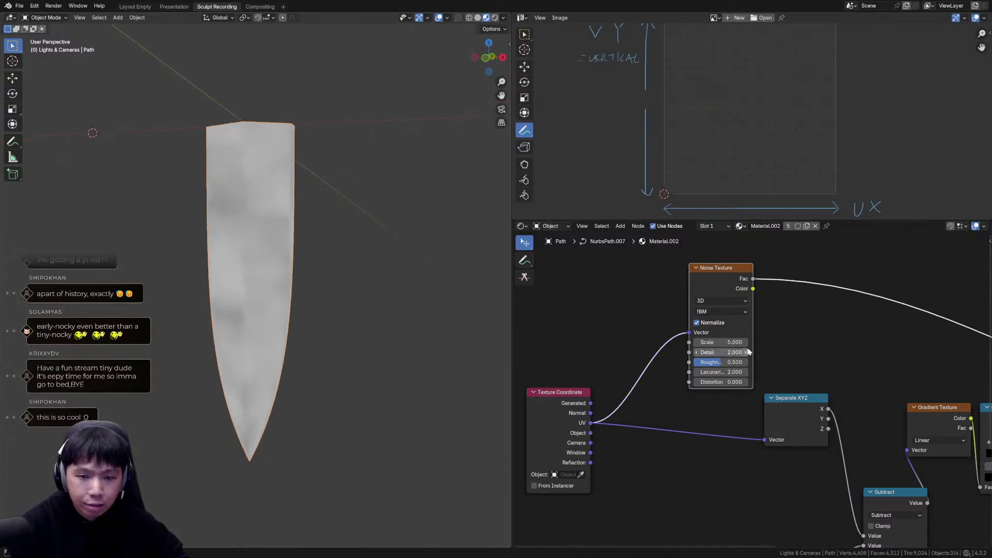
pyautogui.moveTo(724, 342); pyautogui.dragTo(783, 342)
pyautogui.scroll(1, 256, 342)
pyautogui.moveTo(255, 342)
pyautogui.mouseDown(button='middle')
pyautogui.moveTo(288, 325)
pyautogui.moveTo(274, 343)
pyautogui.mouseUp(button='middle')
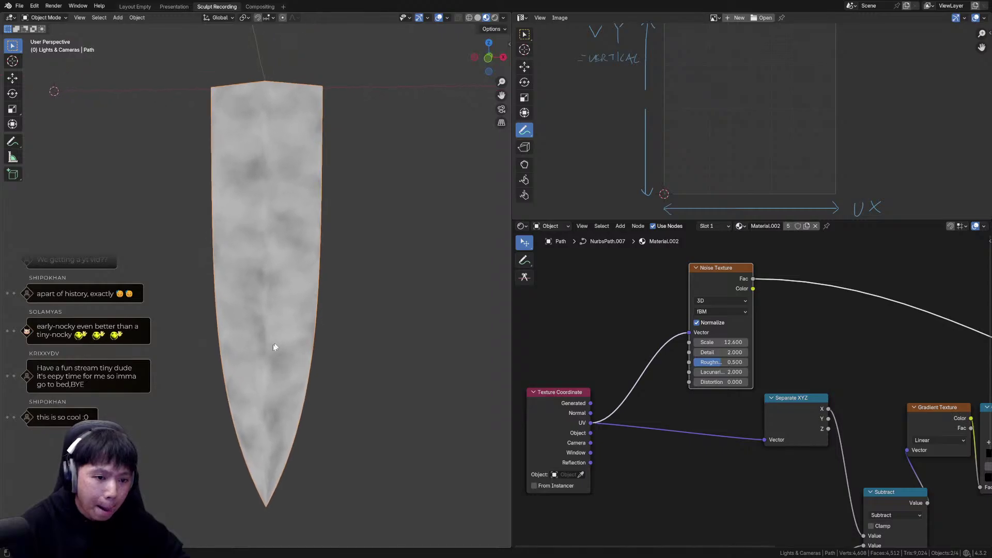
pyautogui.scroll(1, 282, 333)
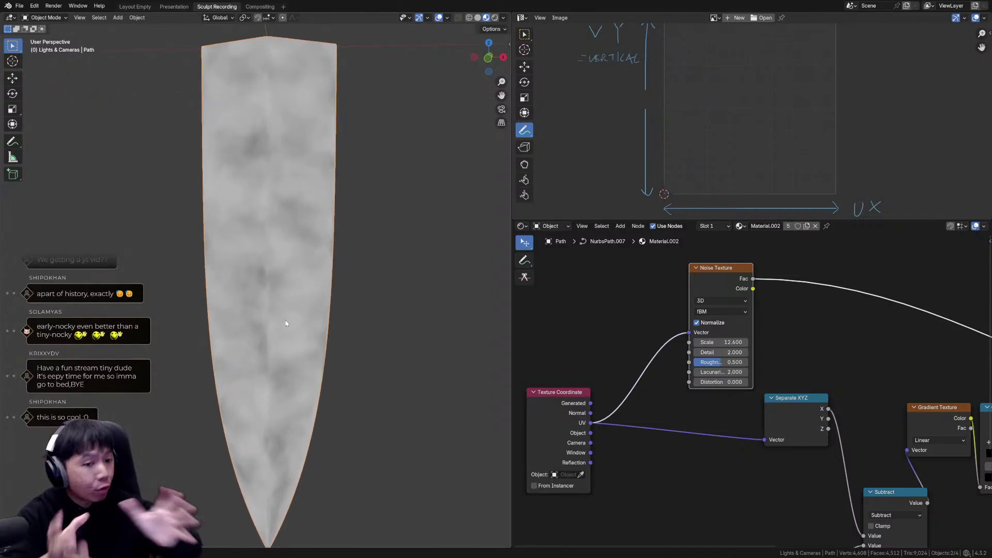
# Show the strand from the front view in Solid shading.
pyautogui.press('KP_1')
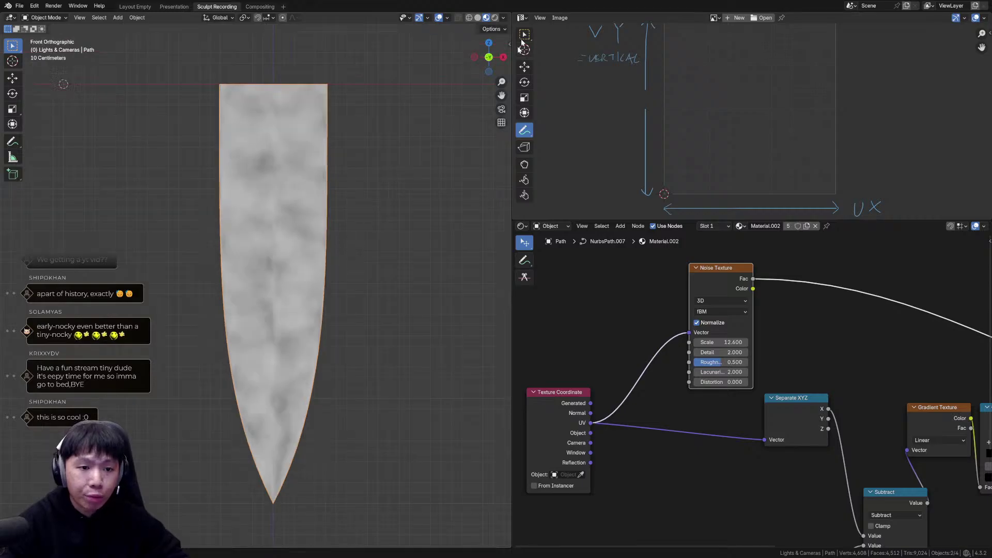
pyautogui.click(478, 18)
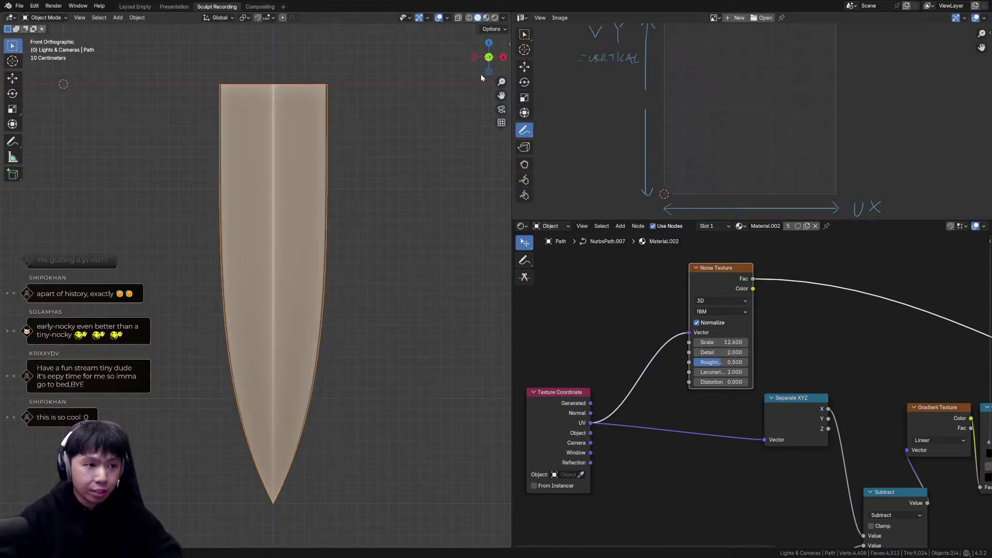
# Annotate the strand with long vertical freehand lines running down from its top edge, undoing the unwanted strokes.
pyautogui.click(13, 141)
pyautogui.keyDown('shift'); pyautogui.moveTo(194, 57); pyautogui.dragTo(193, 95, button='middle'); pyautogui.keyUp('shift')
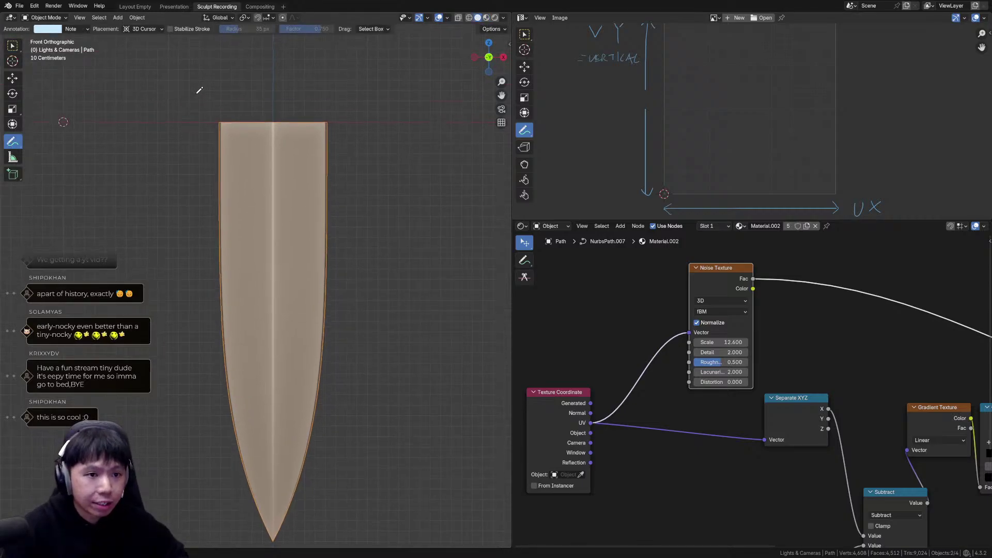
pyautogui.scroll(4, 230, 155)
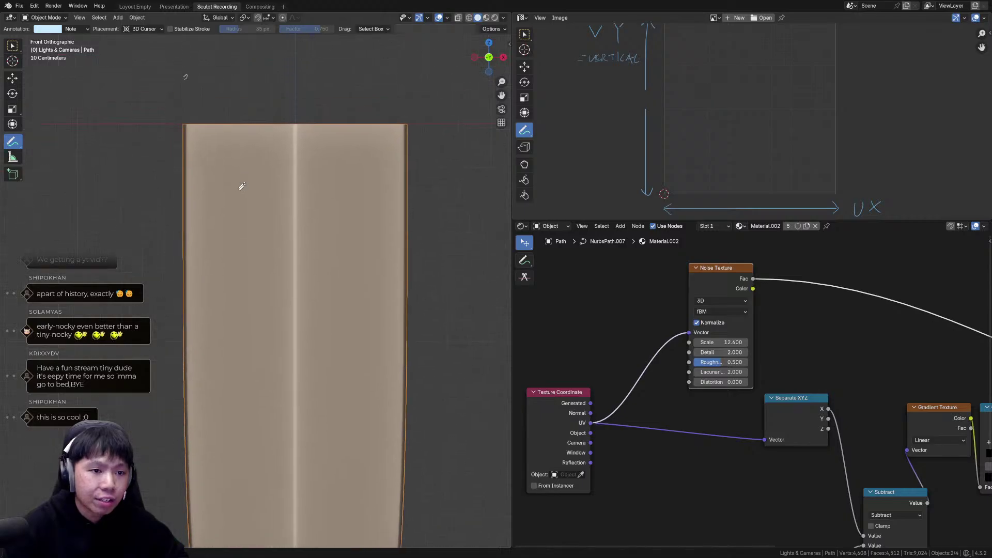
pyautogui.scroll(-2, 206, 134)
pyautogui.moveTo(220, 181)
pyautogui.mouseDown()
pyautogui.moveTo(221, 391)
pyautogui.moveTo(244, 461)
pyautogui.mouseUp()
pyautogui.moveTo(259, 189); pyautogui.dragTo(262, 481)
pyautogui.moveTo(296, 169); pyautogui.dragTo(304, 476)
pyautogui.hotkey('ctrl', 'z')
pyautogui.moveTo(283, 189)
pyautogui.mouseDown()
pyautogui.moveTo(281, 445)
pyautogui.moveTo(308, 504)
pyautogui.mouseUp()
pyautogui.moveTo(331, 174); pyautogui.dragTo(322, 463)
pyautogui.moveTo(343, 196); pyautogui.dragTo(335, 448)
pyautogui.keyDown('shift'); pyautogui.moveTo(345, 280); pyautogui.dragTo(345, 113, button='middle'); pyautogui.keyUp('shift')
pyautogui.scroll(-2, 343, 219)
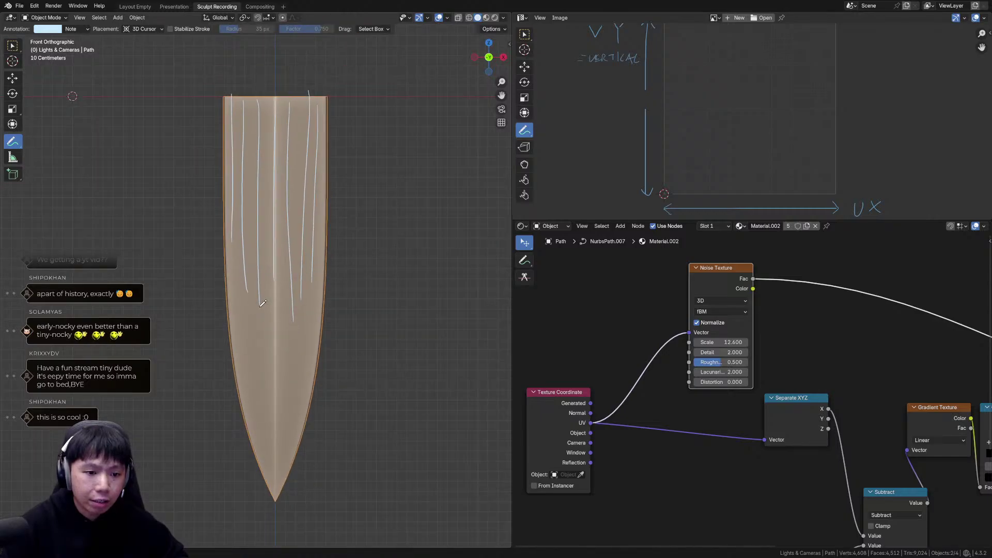
pyautogui.moveTo(261, 298)
pyautogui.mouseDown()
pyautogui.moveTo(289, 490)
pyautogui.moveTo(259, 290)
pyautogui.mouseUp()
pyautogui.hotkey('ctrl', 'z')
pyautogui.hotkey('ctrl', 'z')
# Annotate a horizontal row of small circles just above the strand's top edge.
pyautogui.moveTo(289, 186)
pyautogui.keyDown('shift'); pyautogui.mouseDown(button='middle')
pyautogui.moveTo(286, 265)
pyautogui.moveTo(314, 212)
pyautogui.mouseUp(button='middle'); pyautogui.keyUp('shift')
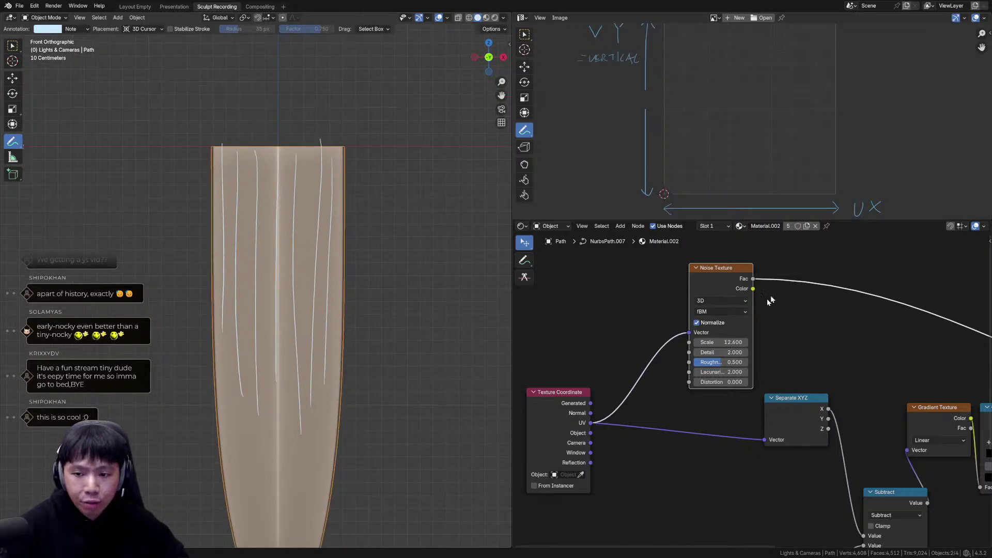
pyautogui.keyDown('shift'); pyautogui.moveTo(232, 190); pyautogui.dragTo(227, 234, button='middle'); pyautogui.keyUp('shift')
pyautogui.keyDown('shift'); pyautogui.moveTo(184, 181); pyautogui.dragTo(182, 210, button='middle'); pyautogui.keyUp('shift')
pyautogui.keyDown('ctrl'); pyautogui.moveTo(182, 210); pyautogui.dragTo(200, 166, button='middle'); pyautogui.keyUp('ctrl')
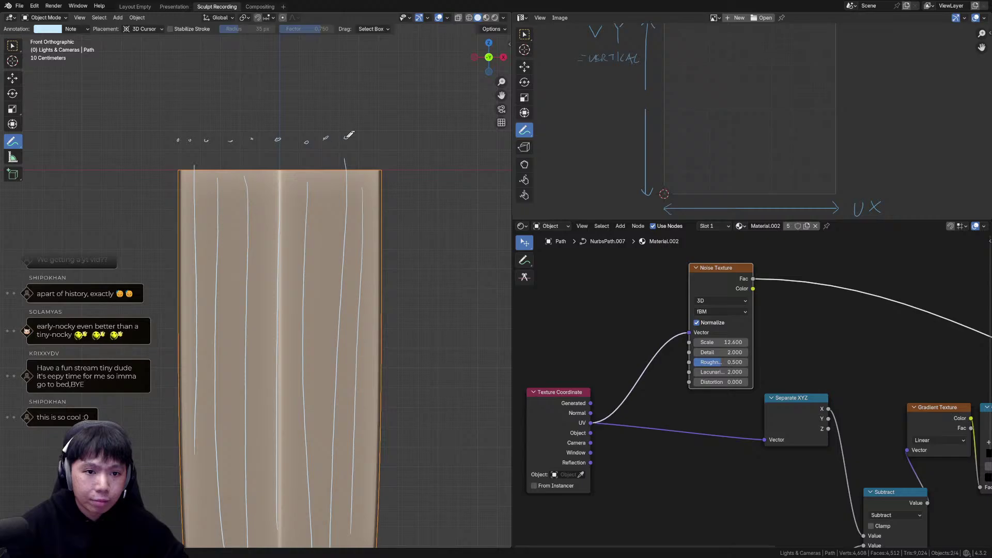
# Duplicate the strand along the X axis and place the copy beside the original.
pyautogui.press('Tab')
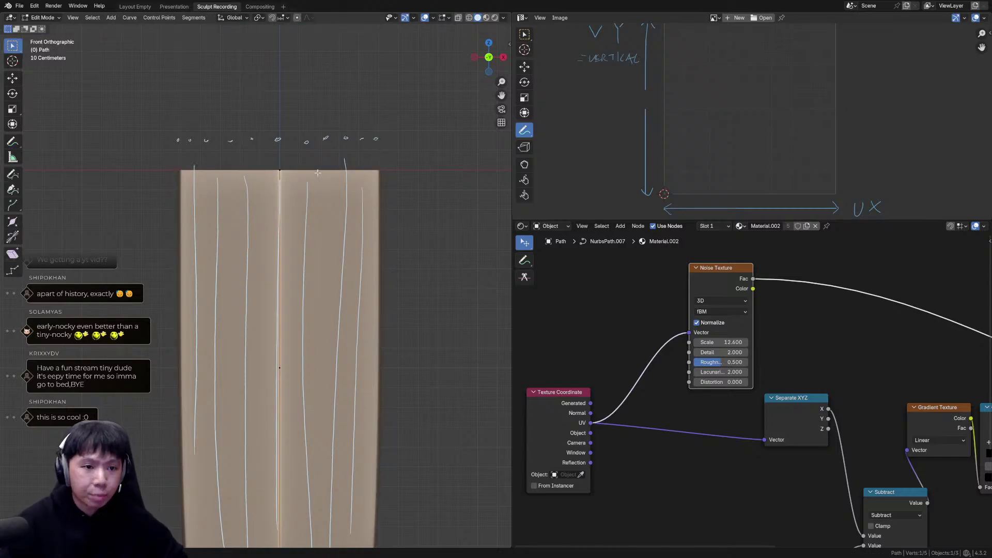
pyautogui.press('Tab')
pyautogui.scroll(-1, 304, 220)
pyautogui.press('w')
pyautogui.moveTo(304, 225)
pyautogui.keyDown('shift'); pyautogui.mouseDown(button='middle')
pyautogui.moveTo(211, 215)
pyautogui.moveTo(276, 198)
pyautogui.mouseUp(button='middle'); pyautogui.keyUp('shift')
pyautogui.scroll(-2, 211, 217)
pyautogui.hotkey('shift', 'd')
pyautogui.press('x')
pyautogui.click(133, 211)
# Convert the original annotated strand from a curve to a mesh.
pyautogui.click(269, 211)
pyautogui.press('Tab')
pyautogui.press('Tab')
pyautogui.press('F3')
pyautogui.click(293, 225)
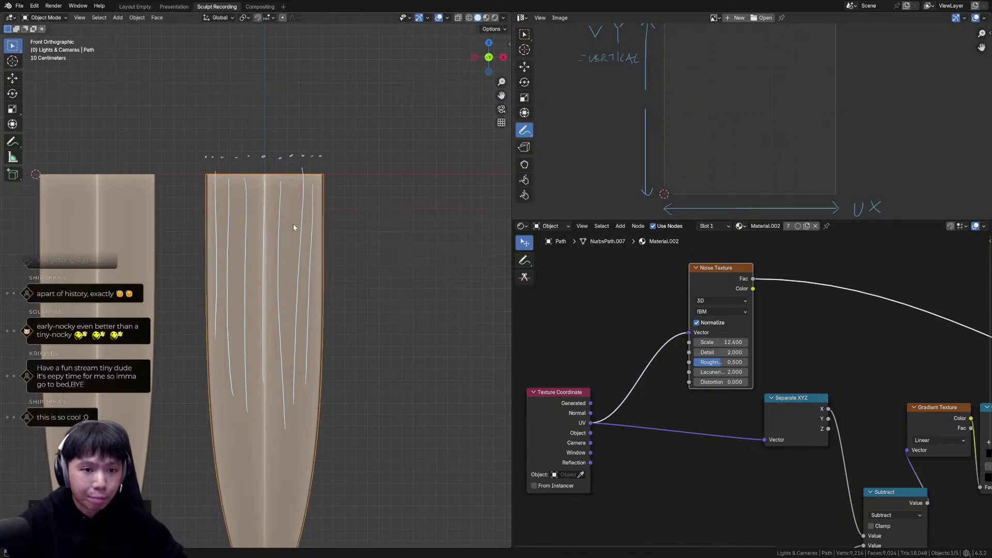
# Examine the converted strand's top-edge vertices in Edit Mode and compare them with its UV layout.
pyautogui.keyDown('shift'); pyautogui.moveTo(266, 217); pyautogui.dragTo(281, 272, button='middle'); pyautogui.keyUp('shift')
pyautogui.press('Tab')
pyautogui.scroll(3, 230, 203)
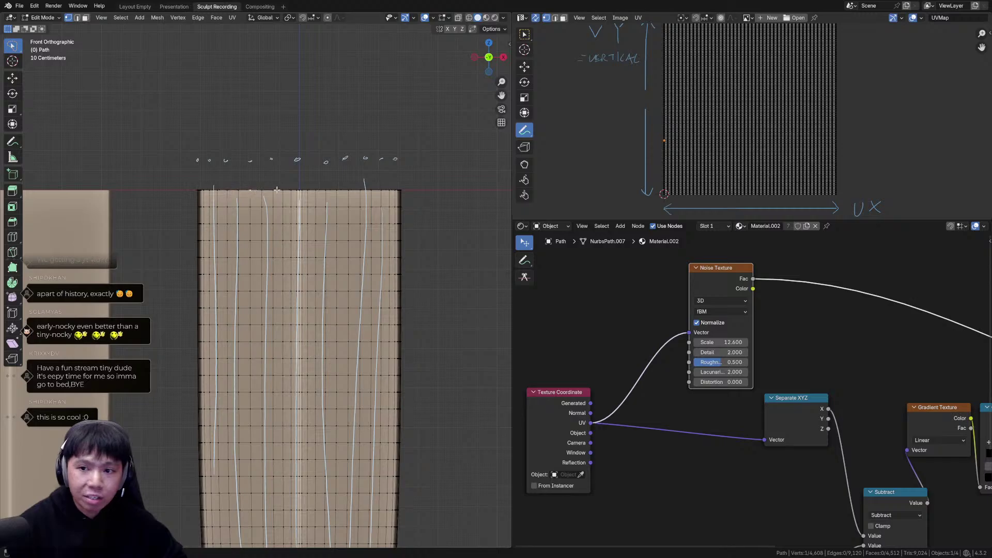
pyautogui.moveTo(219, 190); pyautogui.dragTo(212, 206, button='middle')
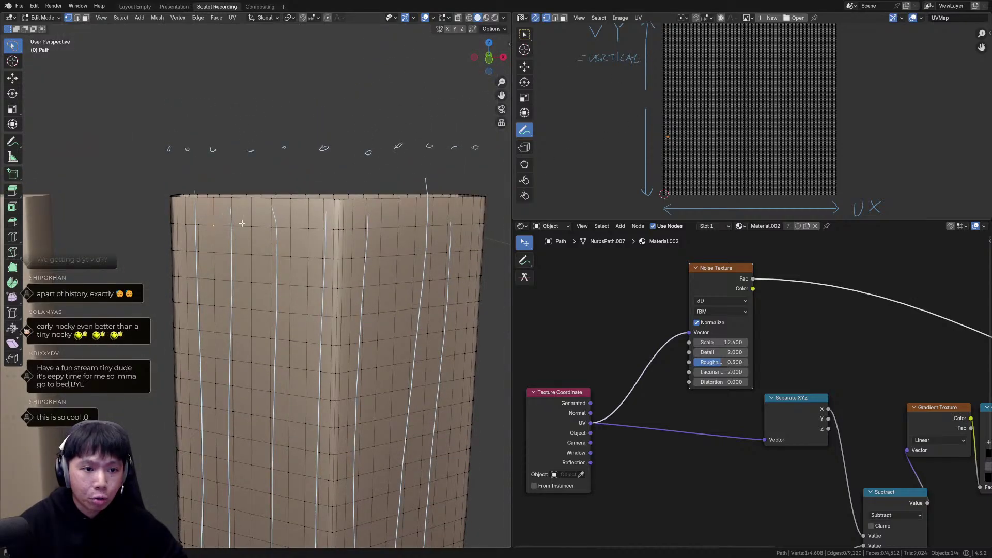
pyautogui.press('KP_1')
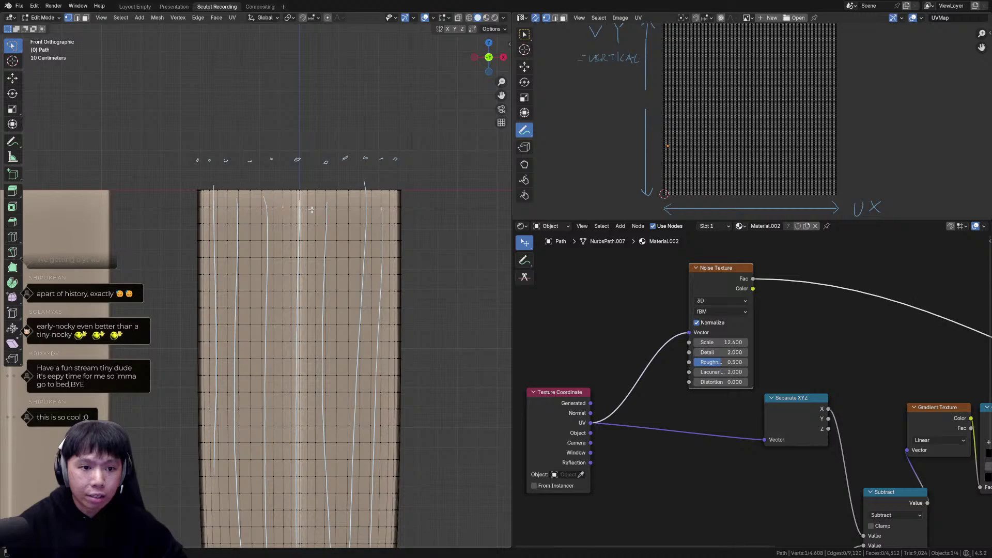
pyautogui.scroll(-2, 640, 102)
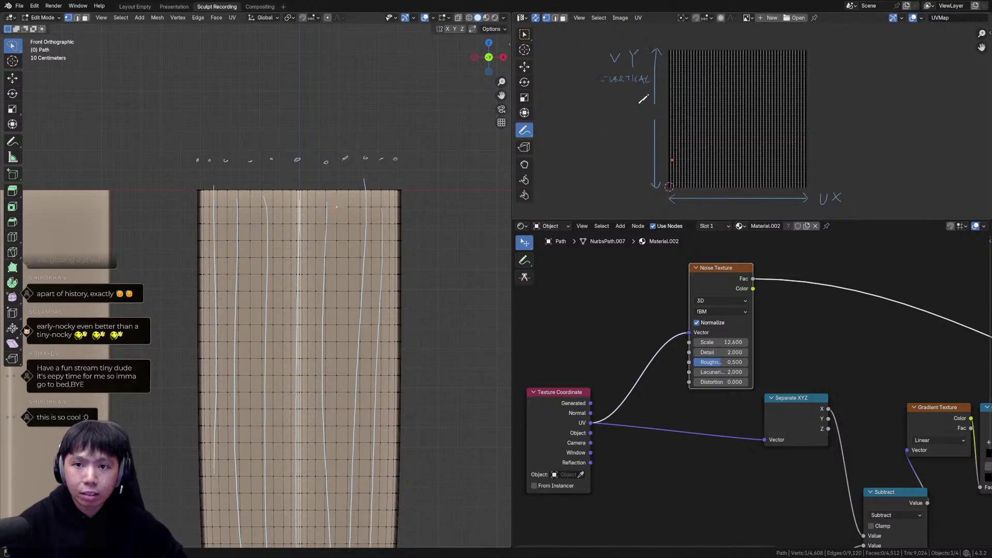
pyautogui.scroll(1, 704, 144)
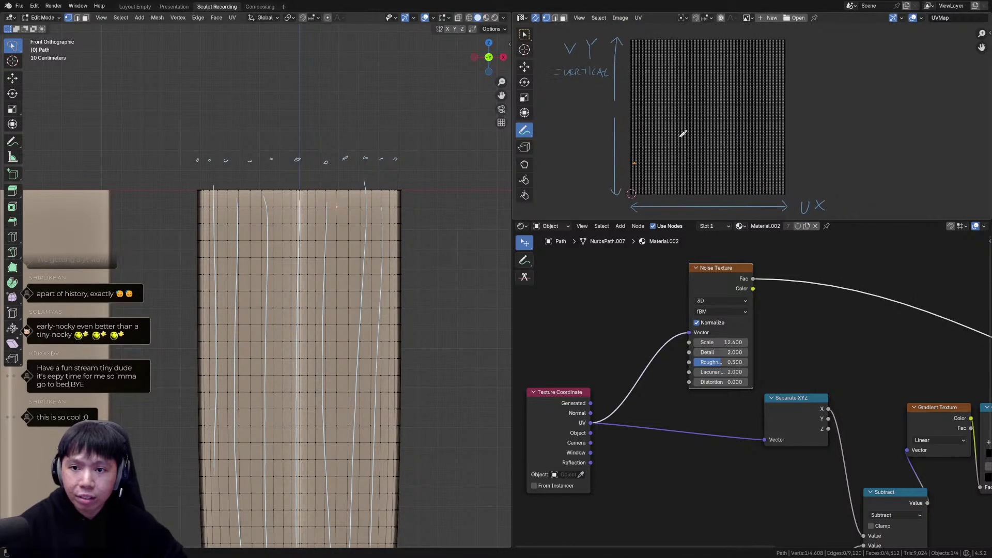
pyautogui.press('Tab')
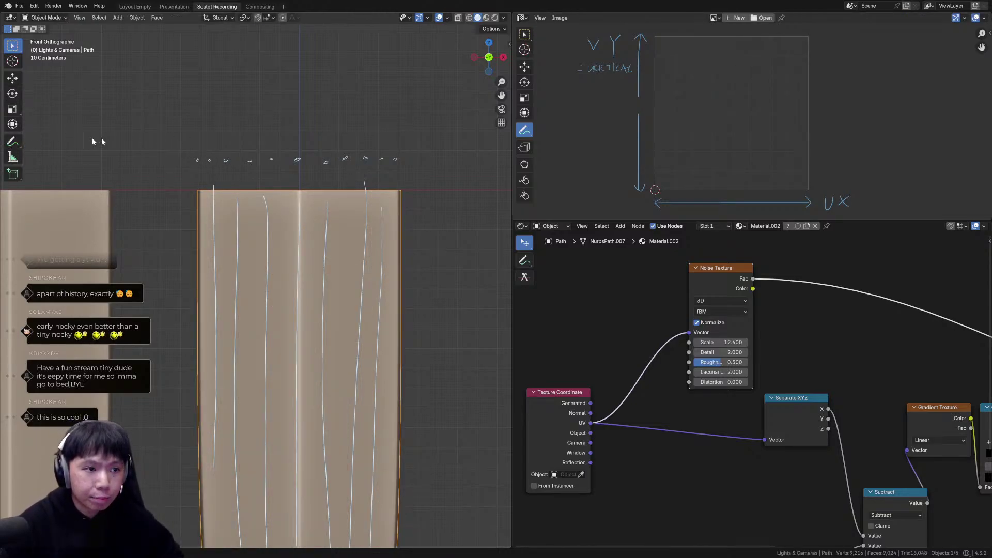
# Annotate downward lines from the small circles above the strand onto its surface.
pyautogui.click(13, 143)
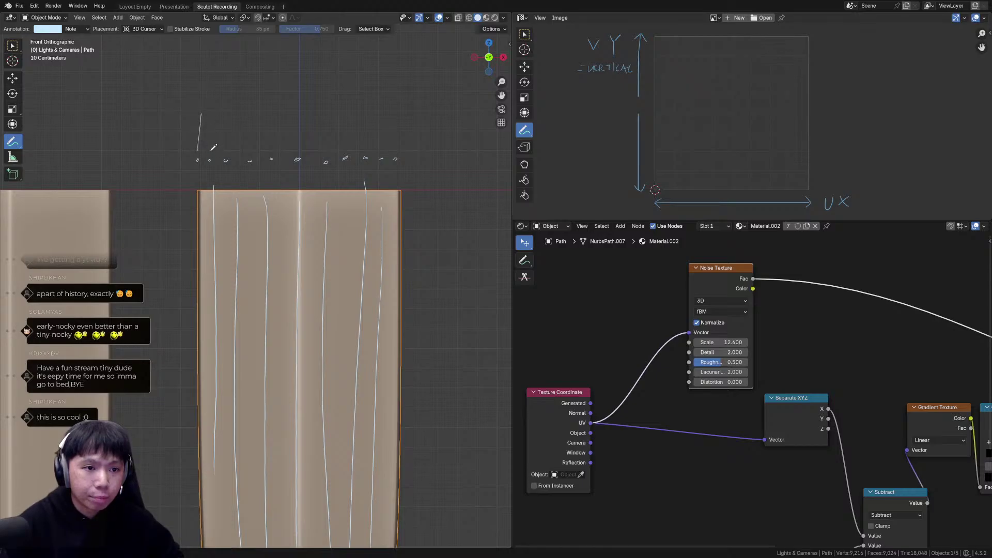
pyautogui.moveTo(226, 163); pyautogui.dragTo(238, 346)
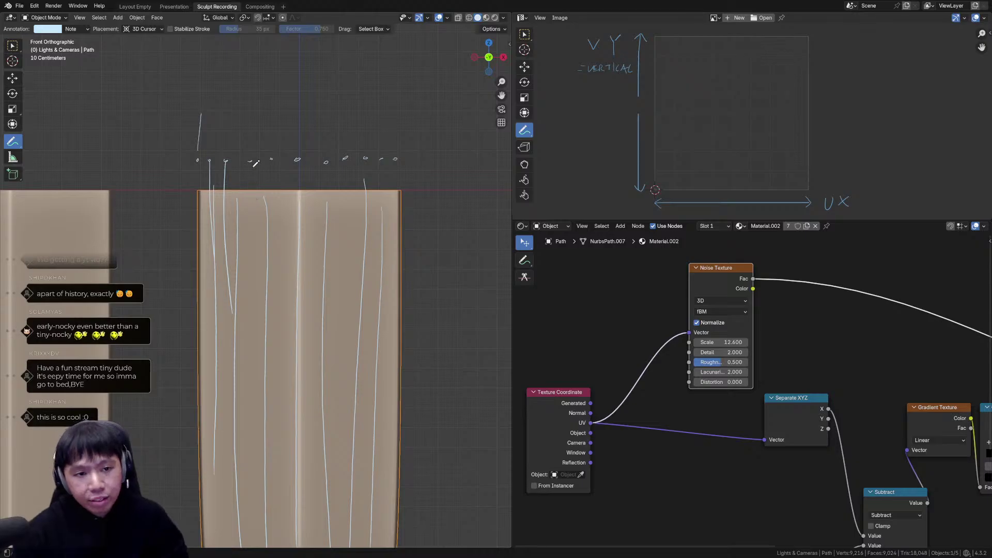
pyautogui.moveTo(253, 160); pyautogui.dragTo(250, 325)
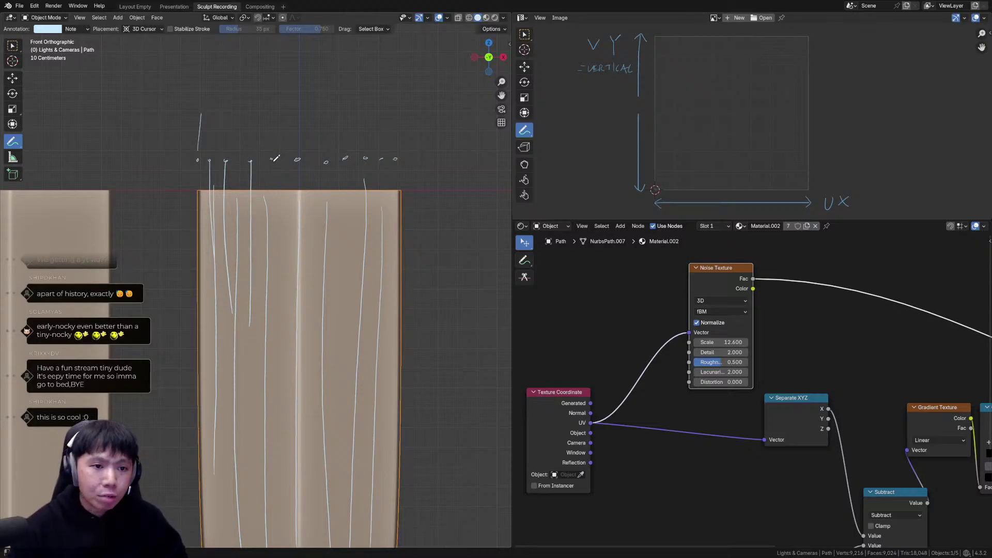
pyautogui.moveTo(271, 196); pyautogui.dragTo(280, 337)
pyautogui.moveTo(297, 159); pyautogui.dragTo(279, 295)
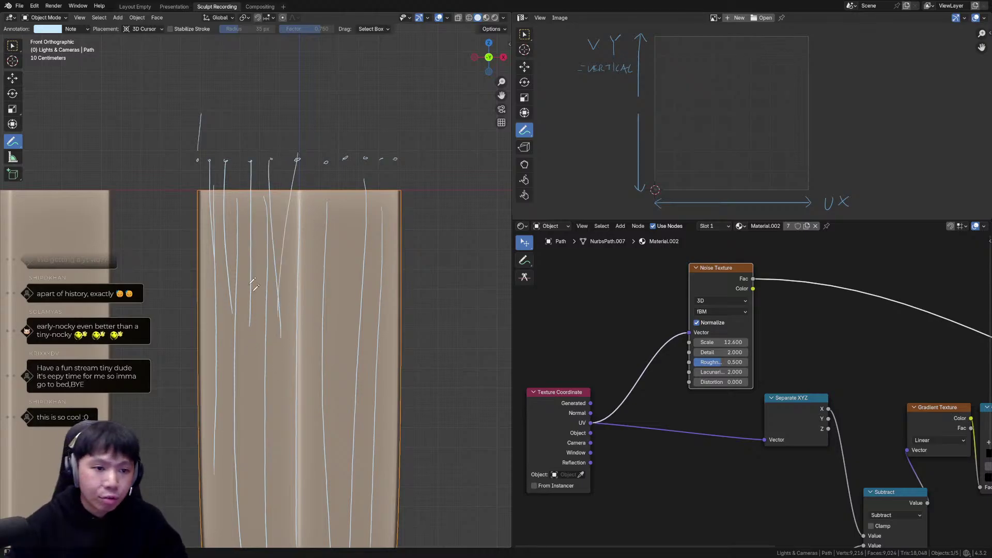
pyautogui.moveTo(325, 163); pyautogui.dragTo(313, 323)
pyautogui.moveTo(345, 167); pyautogui.dragTo(337, 290)
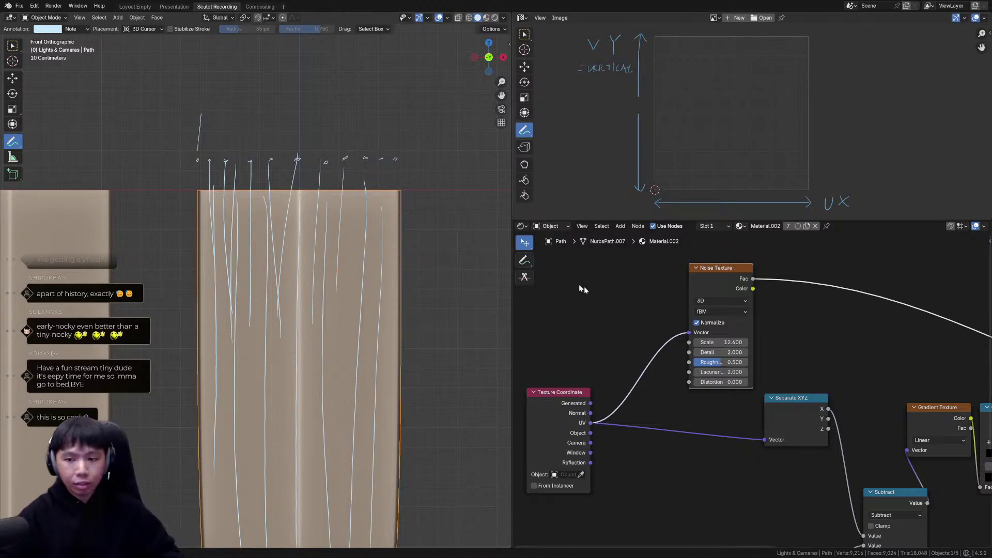
# Duplicate the Separate XYZ node before the Noise Texture and connect the Texture Coordinate's UV output to its Vector input.
pyautogui.moveTo(739, 328); pyautogui.dragTo(737, 297, button='middle')
pyautogui.scroll(-1, 825, 384)
pyautogui.moveTo(825, 384); pyautogui.dragTo(809, 398, button='middle')
pyautogui.click(784, 384)
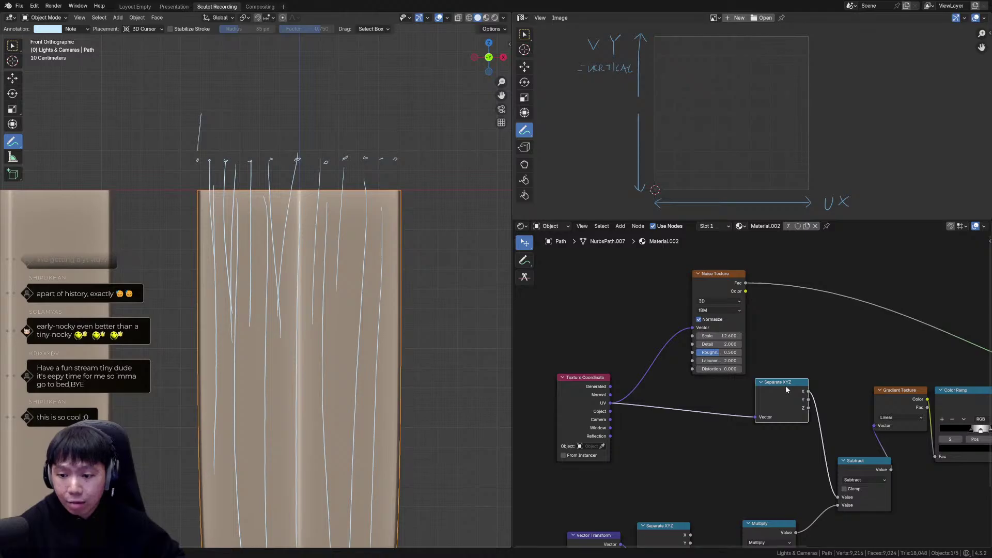
pyautogui.hotkey('shift', 'd')
pyautogui.click(633, 285)
pyautogui.moveTo(611, 403); pyautogui.dragTo(603, 306)
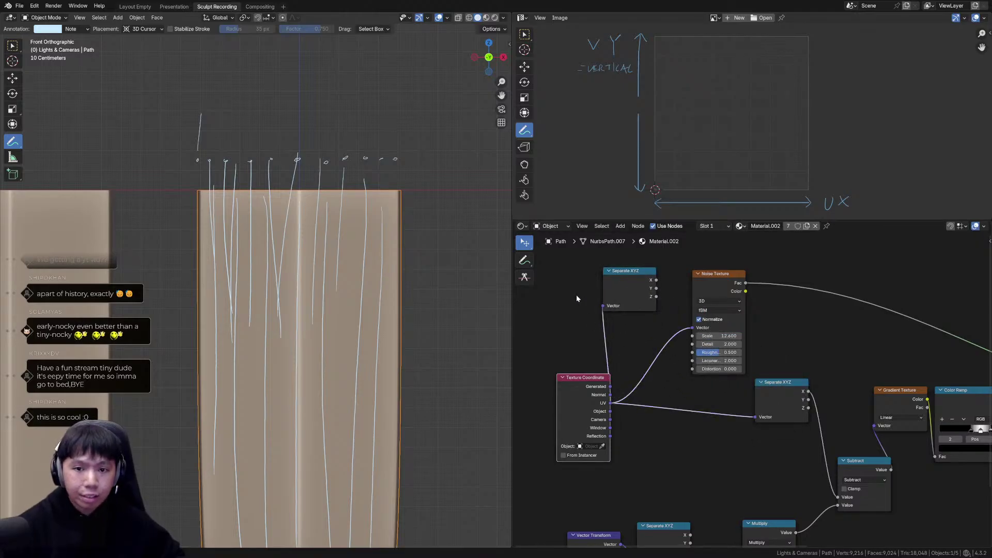
# Check the strand's UV layout and try to connect the new Separate XYZ's Y output to the Noise Texture's Vector input.
pyautogui.press('Tab')
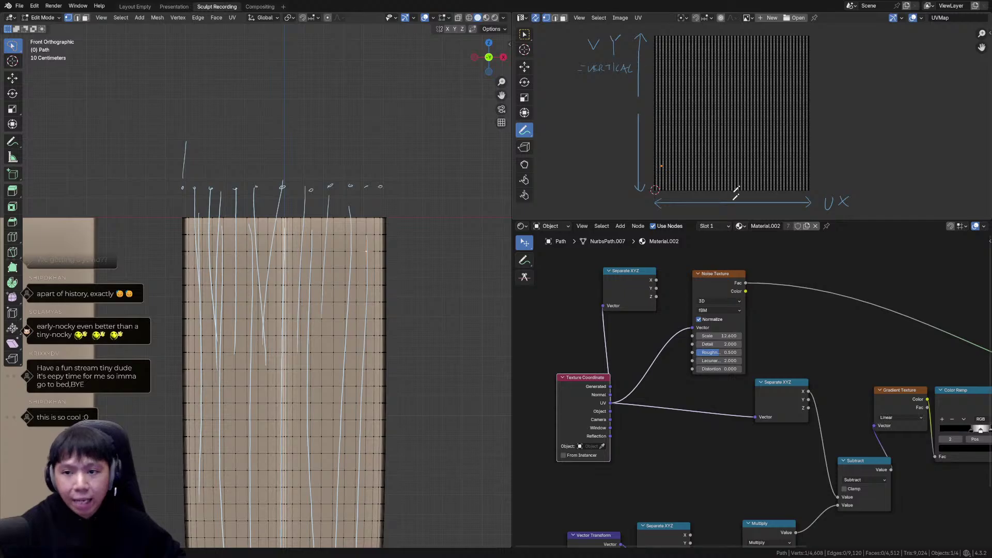
pyautogui.press('Tab')
pyautogui.moveTo(659, 291); pyautogui.dragTo(666, 302)
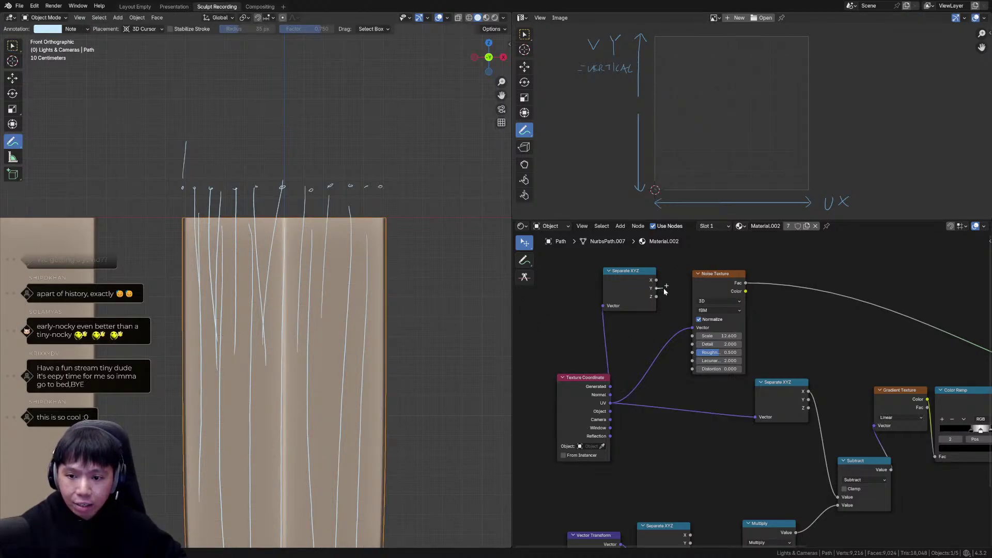
pyautogui.scroll(3, 637, 313)
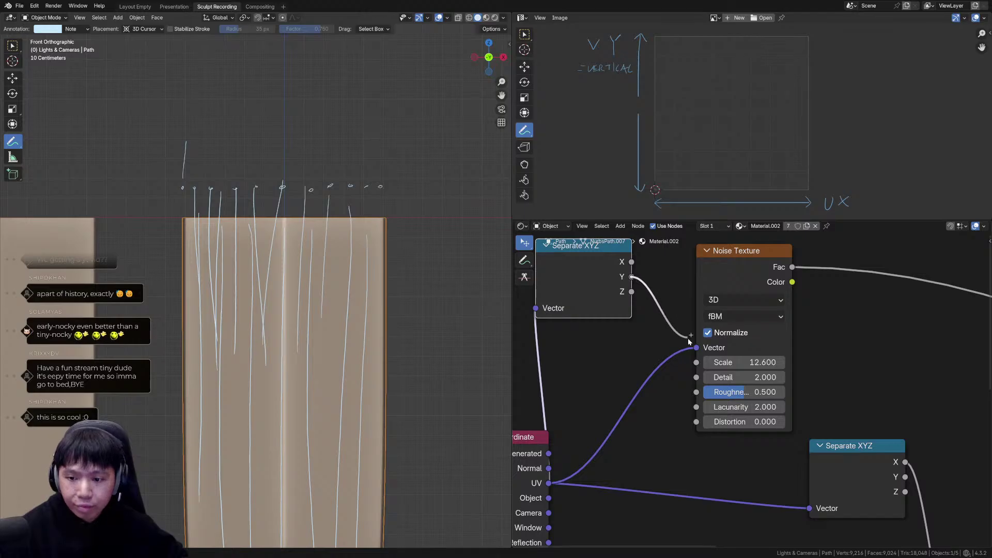
pyautogui.hotkey('ctrl', 'z')
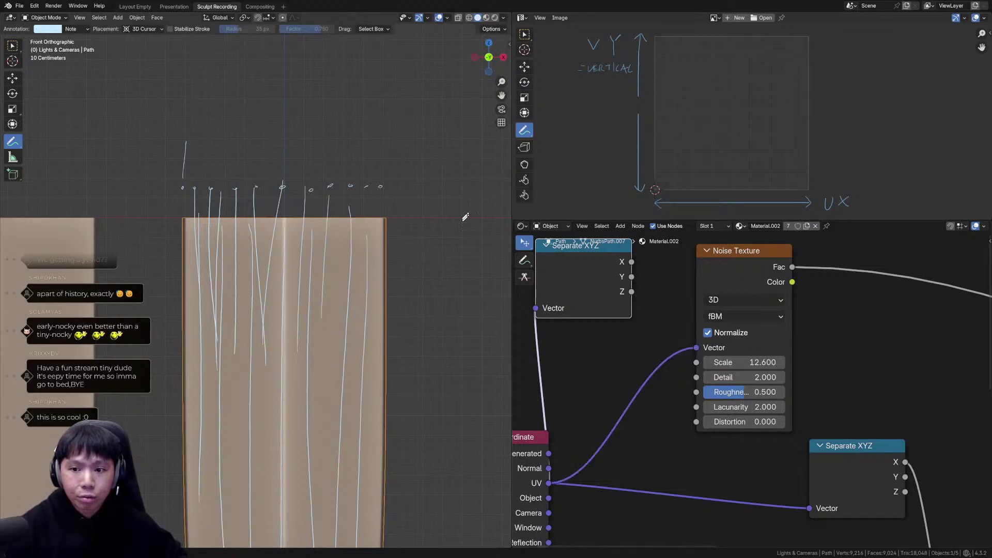
# Switch the 3D view to Material Preview and remove the annotations drawn on the strand.
pyautogui.click(486, 18)
pyautogui.click(86, 30)
pyautogui.click(120, 59)
# Connect the new Separate XYZ's Y output to the Noise Texture's Vector input and set the noise Scale to 20.
pyautogui.moveTo(691, 319); pyautogui.dragTo(697, 348)
pyautogui.moveTo(318, 360)
pyautogui.keyDown('shift'); pyautogui.mouseDown(button='middle')
pyautogui.moveTo(351, 196)
pyautogui.moveTo(330, 279)
pyautogui.mouseUp(button='middle'); pyautogui.keyUp('shift')
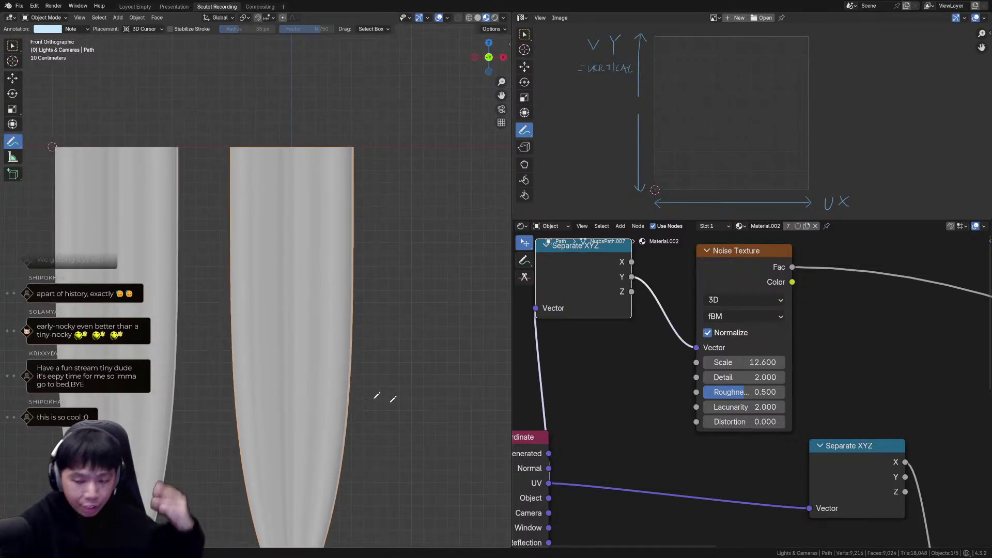
pyautogui.moveTo(745, 363); pyautogui.dragTo(786, 362)
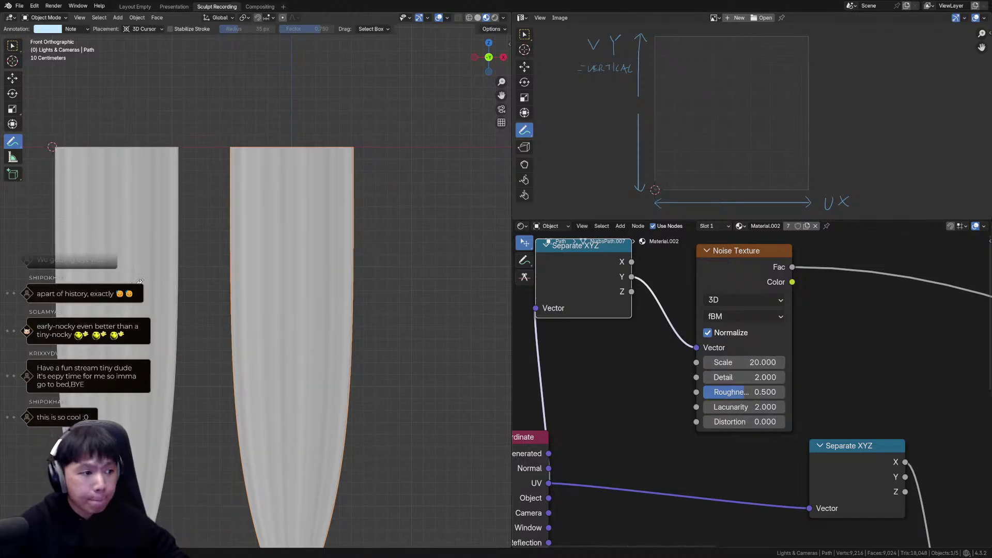
# Rearrange the Texture Coordinate, upper Separate XYZ and Noise Texture nodes to leave space after the noise.
pyautogui.scroll(-3, 288, 287)
pyautogui.moveTo(652, 392); pyautogui.dragTo(732, 346, button='middle')
pyautogui.scroll(-8, 726, 357)
pyautogui.moveTo(663, 405); pyautogui.dragTo(590, 379)
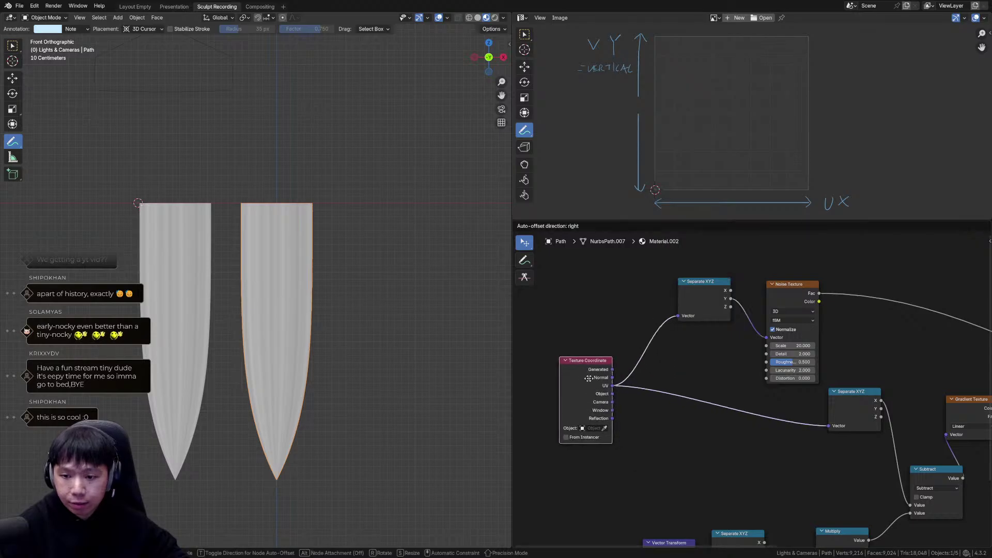
pyautogui.moveTo(709, 293); pyautogui.dragTo(677, 299)
pyautogui.moveTo(786, 287); pyautogui.dragTo(739, 291)
pyautogui.moveTo(851, 379); pyautogui.dragTo(753, 361, button='middle')
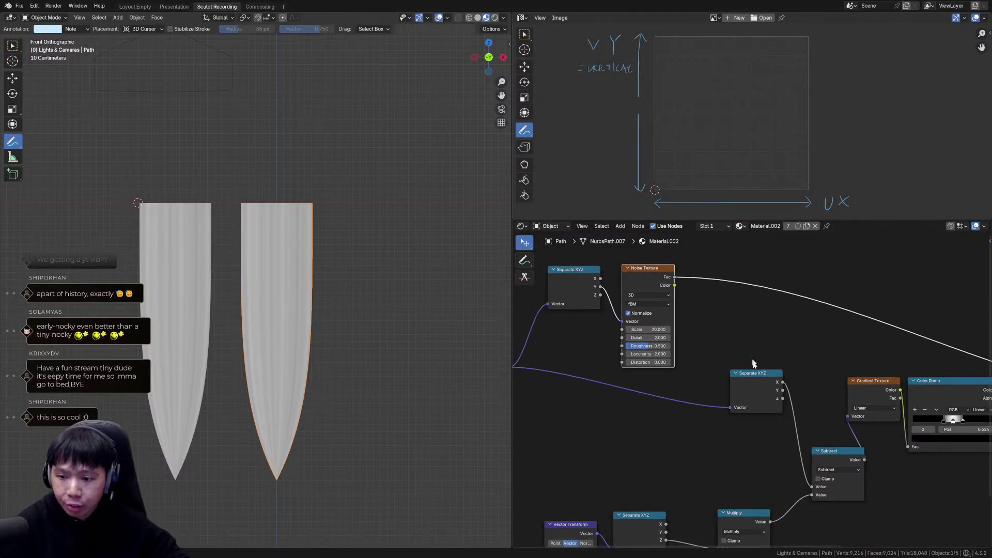
# Preview the X output of the Separate XYZ feeding the Subtract node and restore the Color Ramp preview on the strands.
pyautogui.keyDown('ctrl'); pyautogui.keyDown('shift'); pyautogui.click(755, 388); pyautogui.keyUp('shift'); pyautogui.keyUp('ctrl')
pyautogui.scroll(5, 755, 388)
pyautogui.moveTo(848, 388); pyautogui.dragTo(842, 388, button='middle')
pyautogui.scroll(-3, 842, 388)
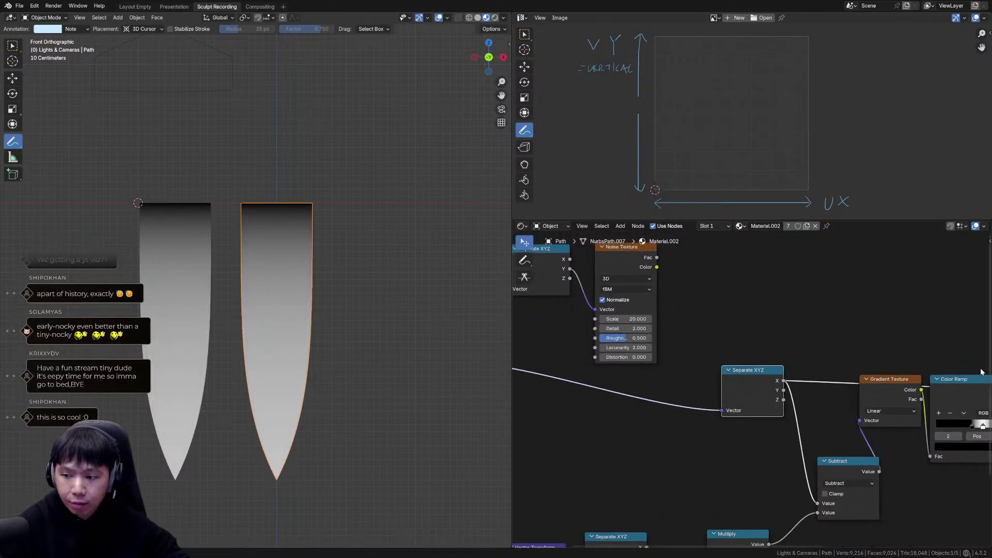
pyautogui.keyDown('ctrl'); pyautogui.keyDown('shift'); pyautogui.click(891, 388); pyautogui.keyUp('shift'); pyautogui.keyUp('ctrl')
# Add a Mix Color node beside the Noise Texture and save the file.
pyautogui.moveTo(673, 349); pyautogui.dragTo(747, 352, button='middle')
pyautogui.moveTo(702, 266); pyautogui.dragTo(693, 265)
pyautogui.hotkey('shift', 'a')
pyautogui.click(808, 265)
pyautogui.write('mi')
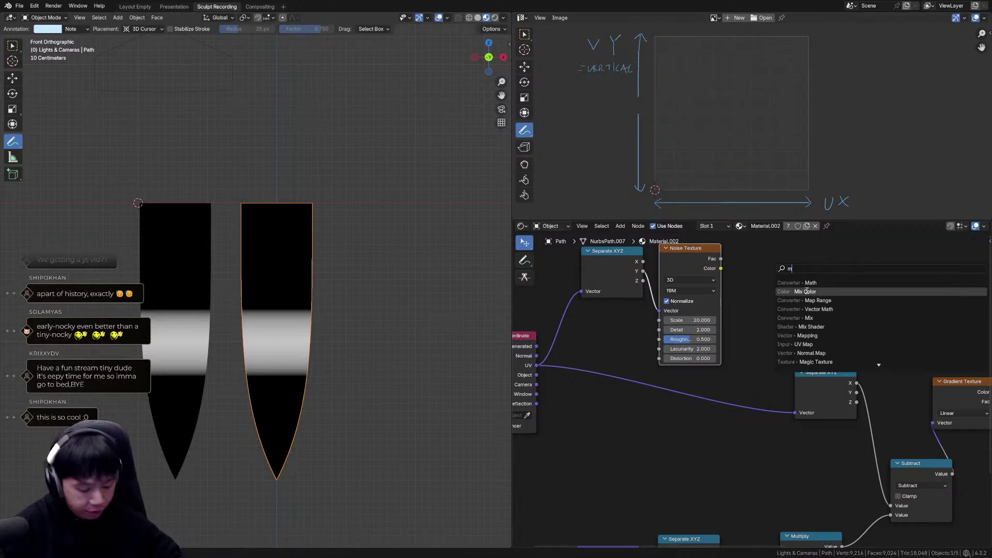
pyautogui.click(830, 292)
pyautogui.click(796, 317)
pyautogui.hotkey('ctrl', 's')
pyautogui.scroll(1, 799, 317)
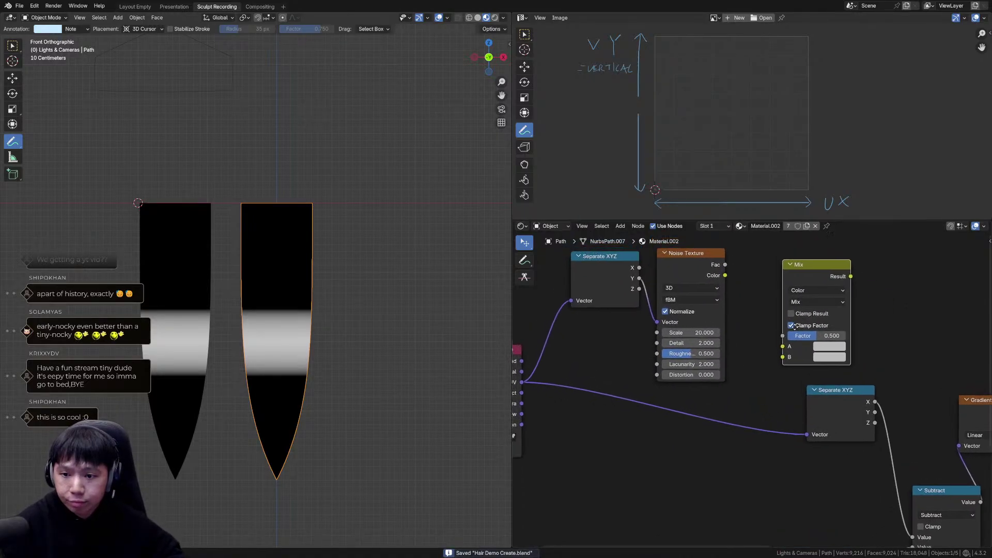
# Connect the Noise Texture's Fac output to the Mix node's B input and the Texture Coordinate's UV output to A.
pyautogui.moveTo(734, 274); pyautogui.dragTo(742, 290)
pyautogui.moveTo(784, 368); pyautogui.dragTo(792, 366)
pyautogui.moveTo(757, 377); pyautogui.dragTo(822, 356, button='middle')
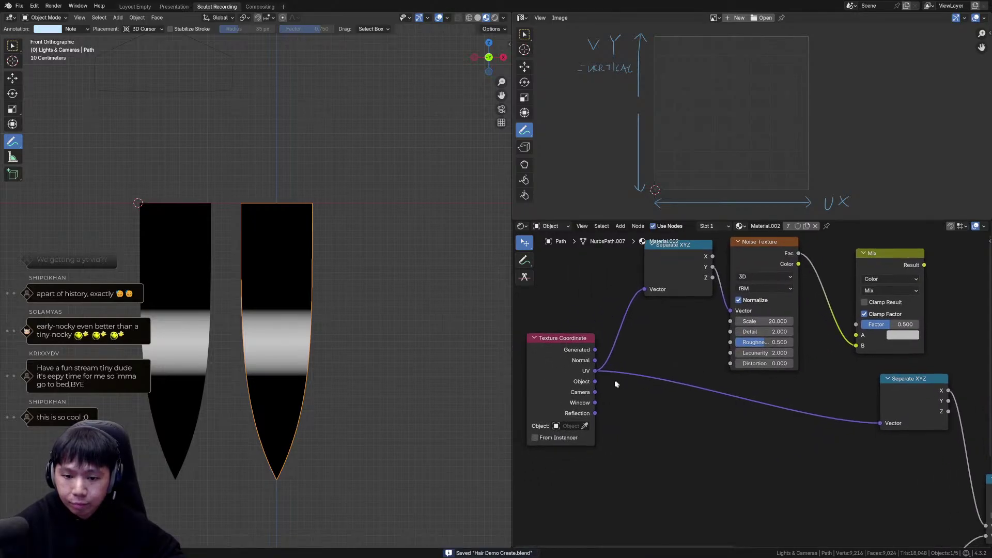
pyautogui.moveTo(595, 370); pyautogui.dragTo(601, 369)
pyautogui.moveTo(710, 357); pyautogui.dragTo(856, 336)
# Set the Mix node's Factor to 0.
pyautogui.moveTo(867, 340); pyautogui.dragTo(694, 376, button='middle')
pyautogui.scroll(3, 721, 360)
pyautogui.moveTo(722, 357); pyautogui.dragTo(663, 374)
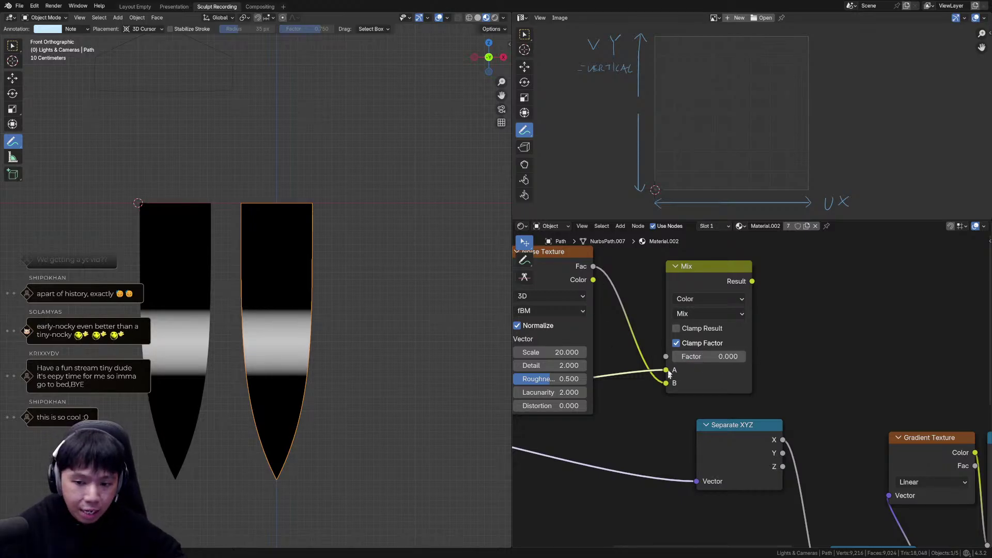
pyautogui.scroll(-2, 749, 347)
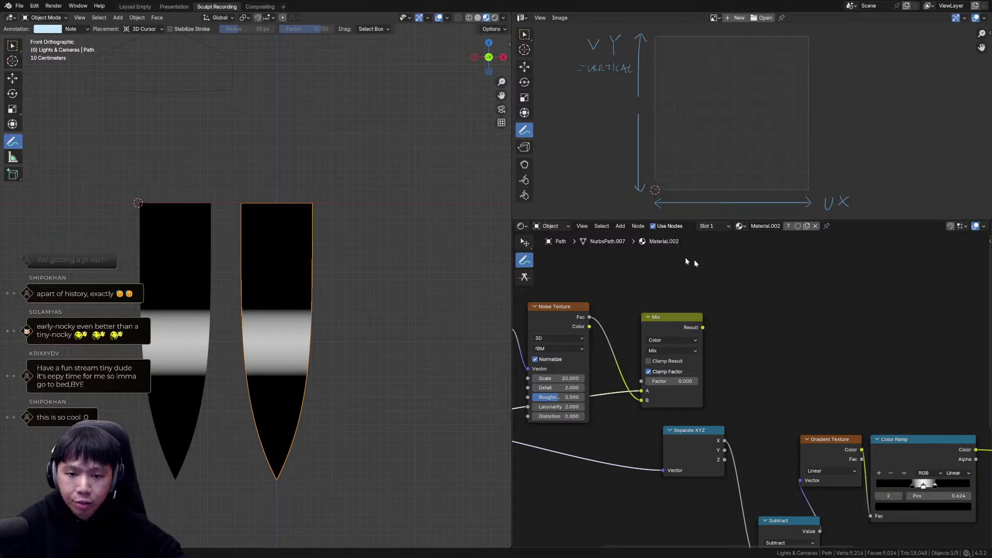
pyautogui.moveTo(726, 312); pyautogui.dragTo(719, 325, button='middle')
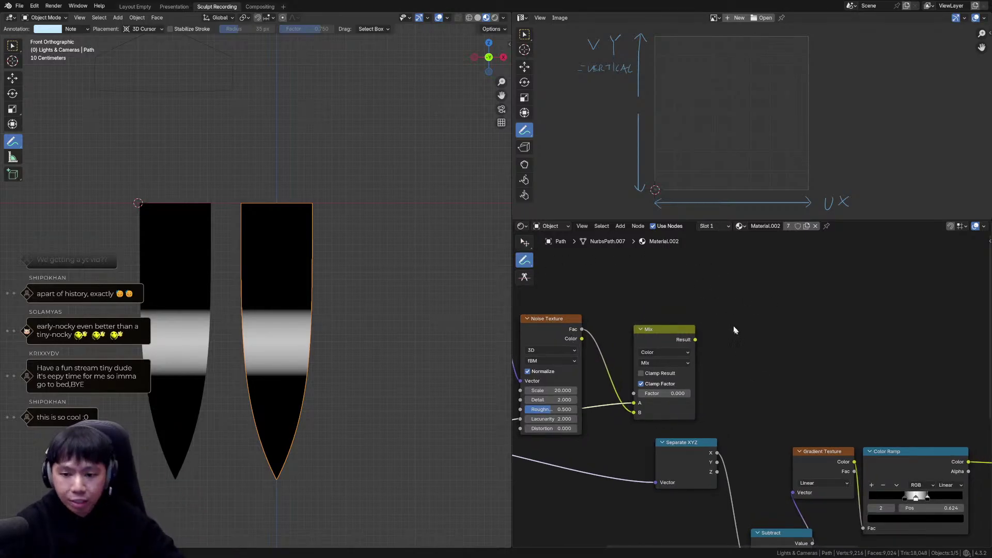
# Annotate the free area above the Mix node with "0 = A = BLACK" and "1 = B = WHITE".
pyautogui.moveTo(709, 296); pyautogui.dragTo(708, 296, button='middle')
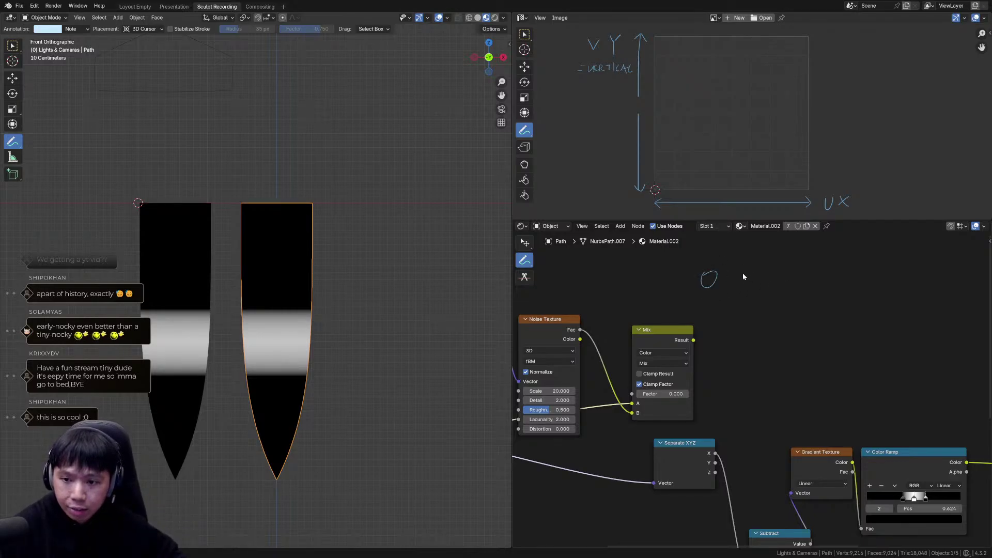
pyautogui.moveTo(746, 279); pyautogui.dragTo(756, 279)
pyautogui.moveTo(782, 288); pyautogui.dragTo(778, 278, button='middle')
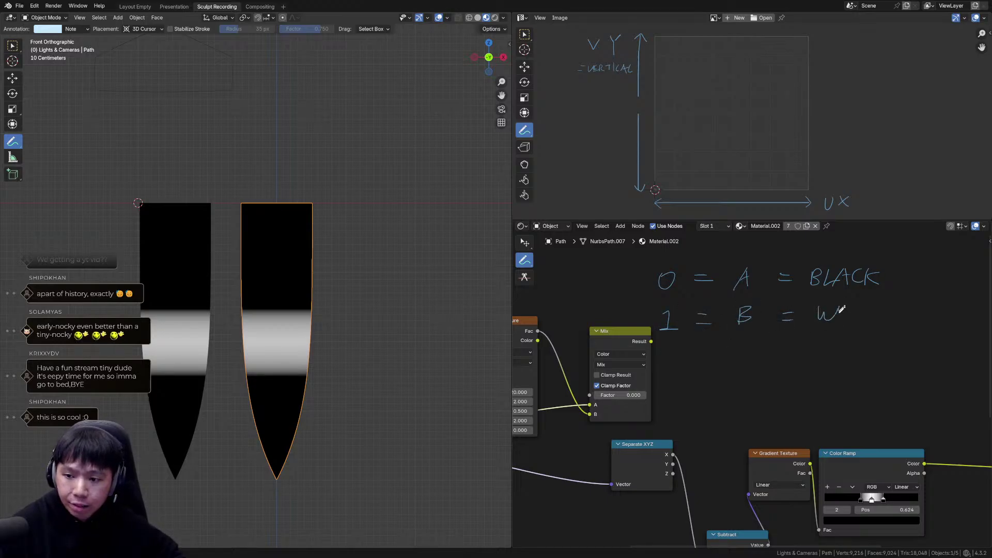
pyautogui.moveTo(870, 326)
pyautogui.keyDown('ctrl'); pyautogui.mouseDown(button='middle')
pyautogui.moveTo(817, 336)
pyautogui.moveTo(860, 322)
pyautogui.mouseUp(button='middle'); pyautogui.keyUp('ctrl')
pyautogui.press('w')
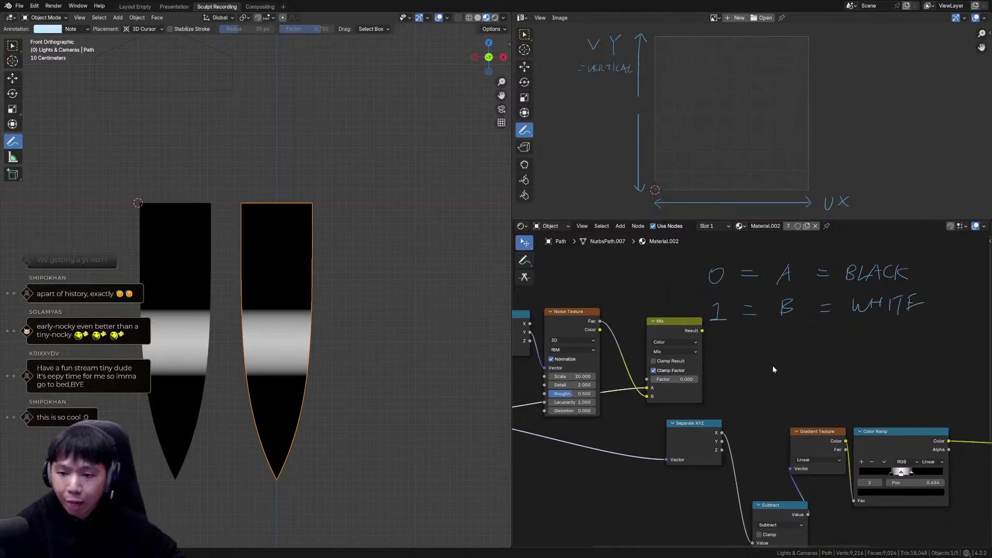
pyautogui.scroll(1, 775, 362)
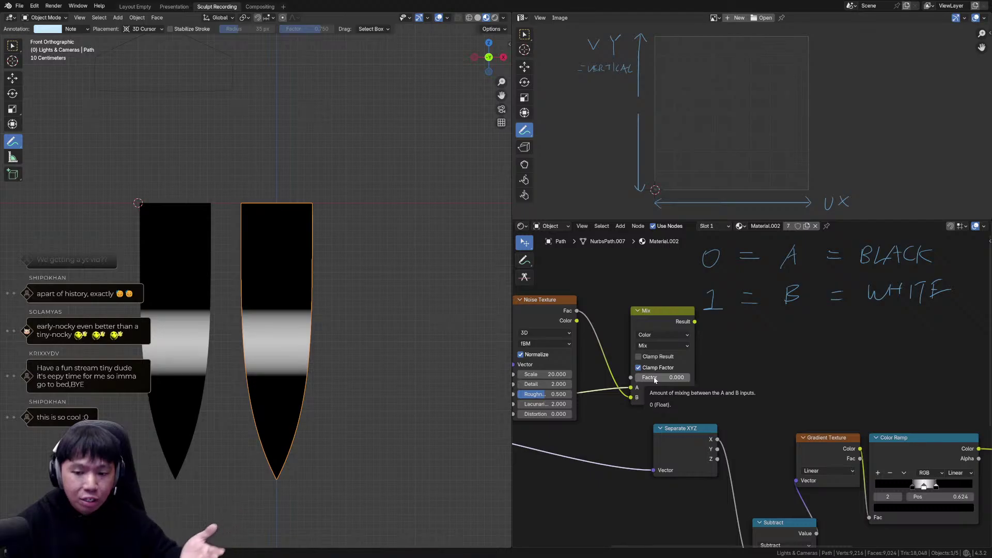
# Preview the Mix node's Result directly on the strands.
pyautogui.moveTo(635, 377)
pyautogui.mouseDown()
pyautogui.moveTo(689, 377)
pyautogui.moveTo(636, 378)
pyautogui.mouseUp()
pyautogui.moveTo(782, 397); pyautogui.dragTo(868, 416, button='middle')
pyautogui.moveTo(743, 403); pyautogui.dragTo(761, 367, button='middle')
pyautogui.scroll(-2, 732, 379)
pyautogui.moveTo(801, 320)
pyautogui.mouseDown(button='middle')
pyautogui.moveTo(753, 326)
pyautogui.moveTo(819, 327)
pyautogui.moveTo(741, 339)
pyautogui.mouseUp(button='middle')
pyautogui.keyDown('ctrl'); pyautogui.keyDown('shift'); pyautogui.click(782, 330); pyautogui.keyUp('shift'); pyautogui.keyUp('ctrl')
pyautogui.scroll(1, 745, 413)
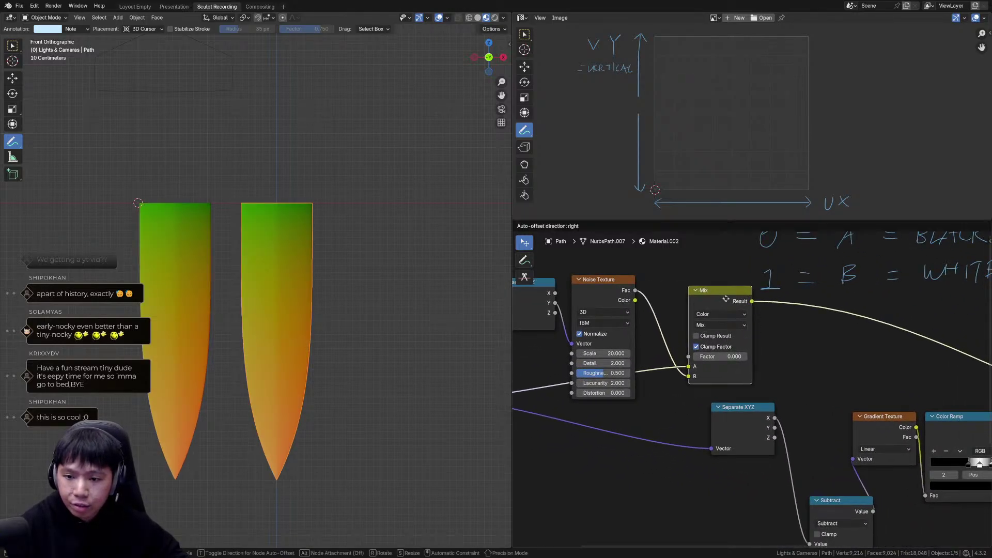
# Reposition the Mix node and connect its Result to the Vector input of the Separate XYZ feeding the Subtract node.
pyautogui.moveTo(727, 300); pyautogui.dragTo(696, 292)
pyautogui.moveTo(727, 414); pyautogui.dragTo(712, 448)
pyautogui.moveTo(732, 423); pyautogui.dragTo(769, 392, button='middle')
pyautogui.moveTo(769, 392); pyautogui.dragTo(804, 388)
pyautogui.scroll(-1, 815, 389)
pyautogui.moveTo(815, 389); pyautogui.dragTo(787, 367, button='middle')
pyautogui.moveTo(787, 368); pyautogui.dragTo(774, 381)
pyautogui.scroll(-2, 773, 385)
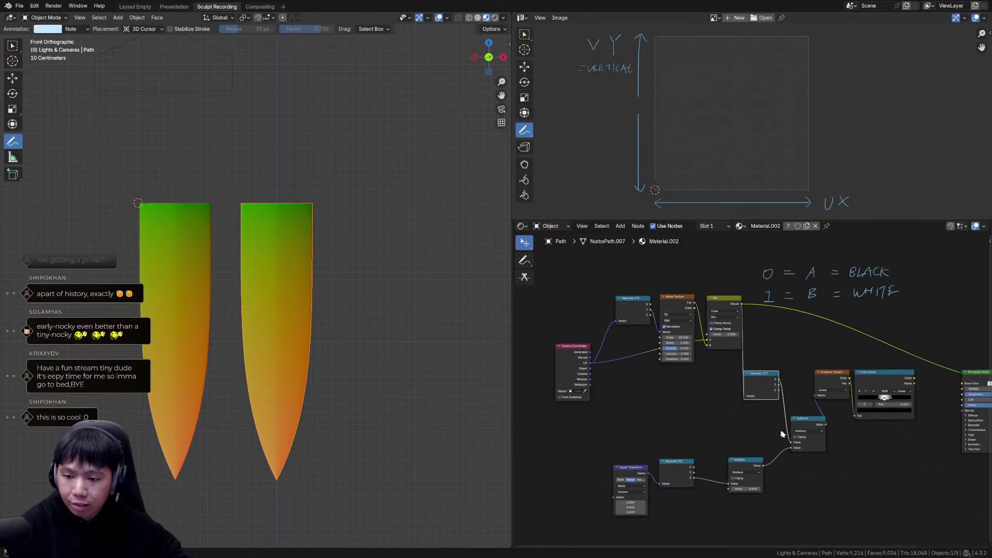
# Restore the Color Ramp preview on the strands and raise the Mix node's Factor to about 0.291.
pyautogui.keyDown('ctrl'); pyautogui.keyDown('shift'); pyautogui.click(892, 382); pyautogui.keyUp('shift'); pyautogui.keyUp('ctrl')
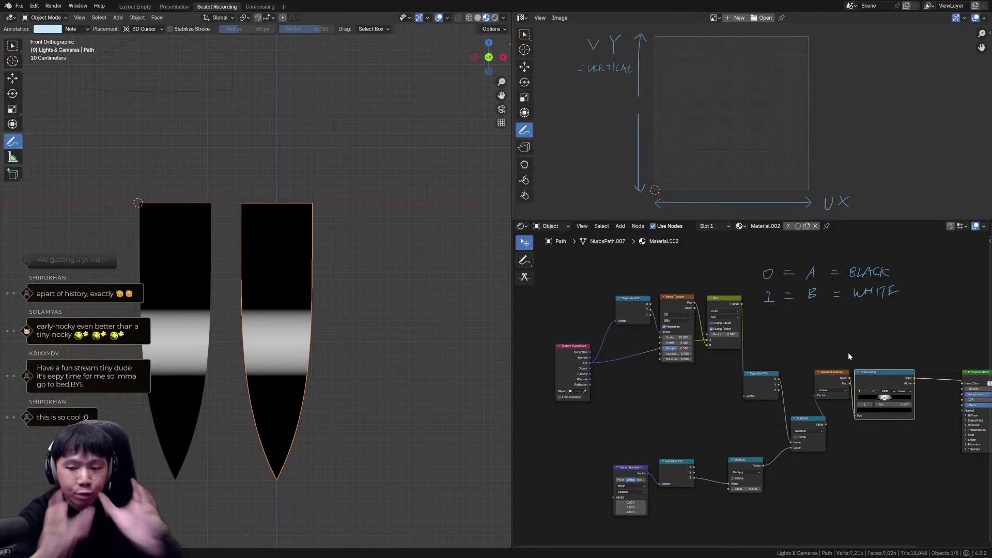
pyautogui.scroll(2, 765, 379)
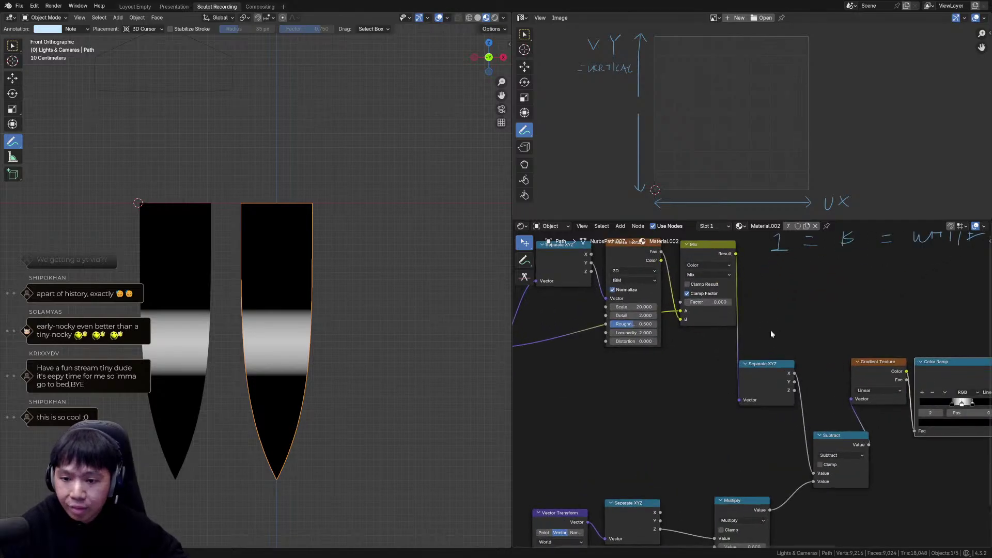
pyautogui.moveTo(770, 329); pyautogui.dragTo(763, 347, button='middle')
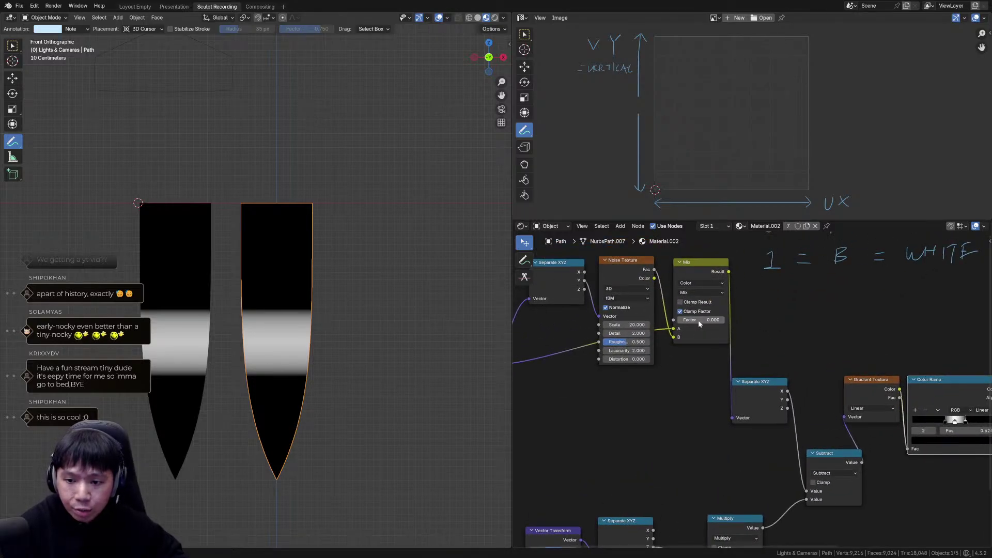
pyautogui.moveTo(692, 320)
pyautogui.mouseDown()
pyautogui.moveTo(714, 320)
pyautogui.moveTo(705, 320)
pyautogui.mouseUp()
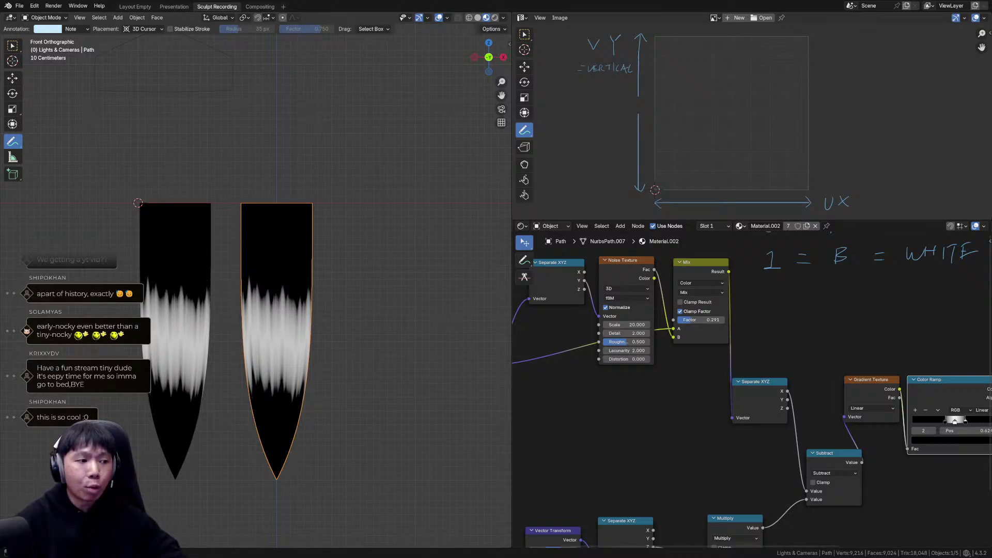
pyautogui.moveTo(647, 363)
pyautogui.mouseDown(button='middle')
pyautogui.moveTo(695, 425)
pyautogui.moveTo(773, 411)
pyautogui.mouseUp(button='middle')
pyautogui.keyDown('ctrl'); pyautogui.moveTo(773, 411); pyautogui.dragTo(779, 396, button='middle'); pyautogui.keyUp('ctrl')
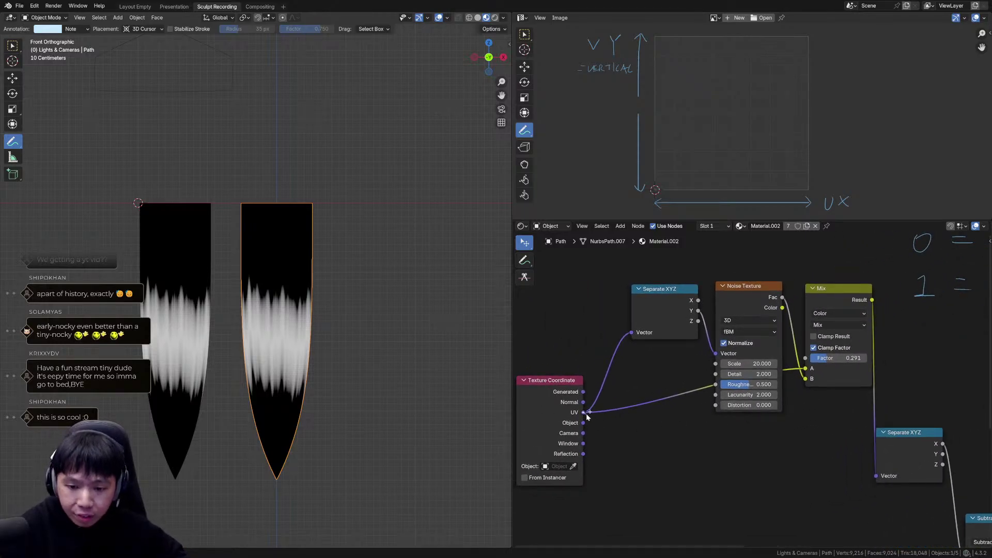
pyautogui.moveTo(586, 413); pyautogui.dragTo(726, 455)
pyautogui.moveTo(727, 455); pyautogui.dragTo(610, 436, button='middle')
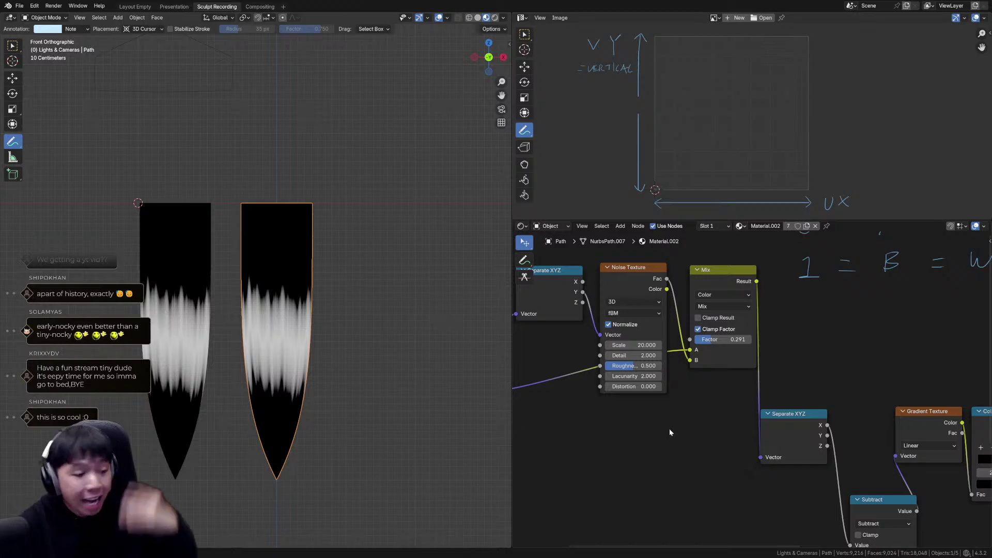
# Try the Linear Light blending mode on the Mix node, comparing it against the Mix mode.
pyautogui.moveTo(759, 352); pyautogui.dragTo(739, 346, button='middle')
pyautogui.scroll(1, 739, 346)
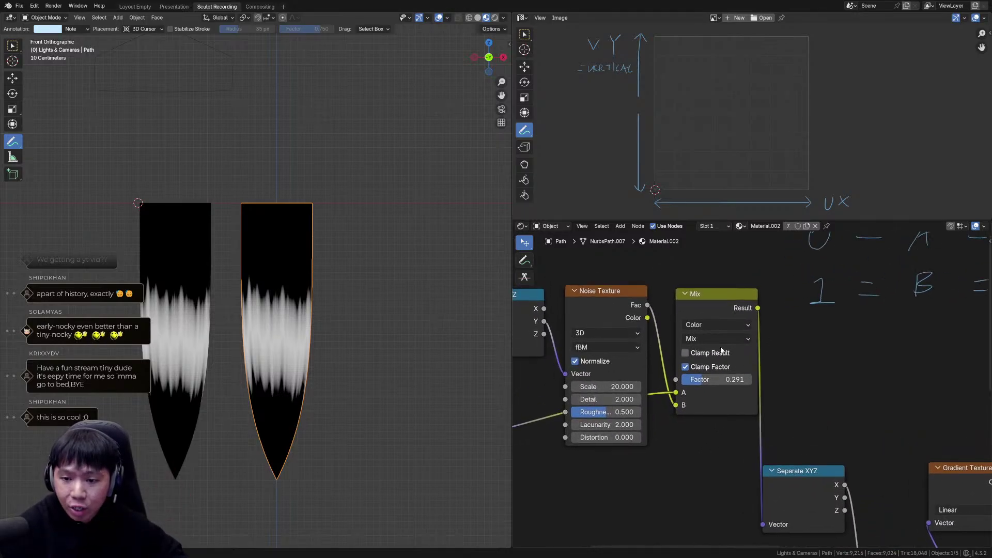
pyautogui.click(717, 339)
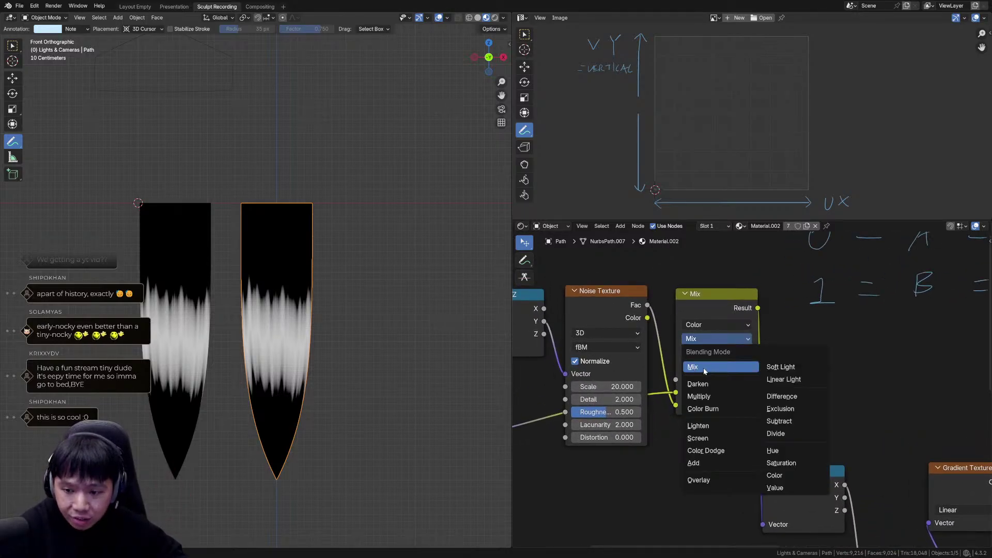
pyautogui.click(778, 379)
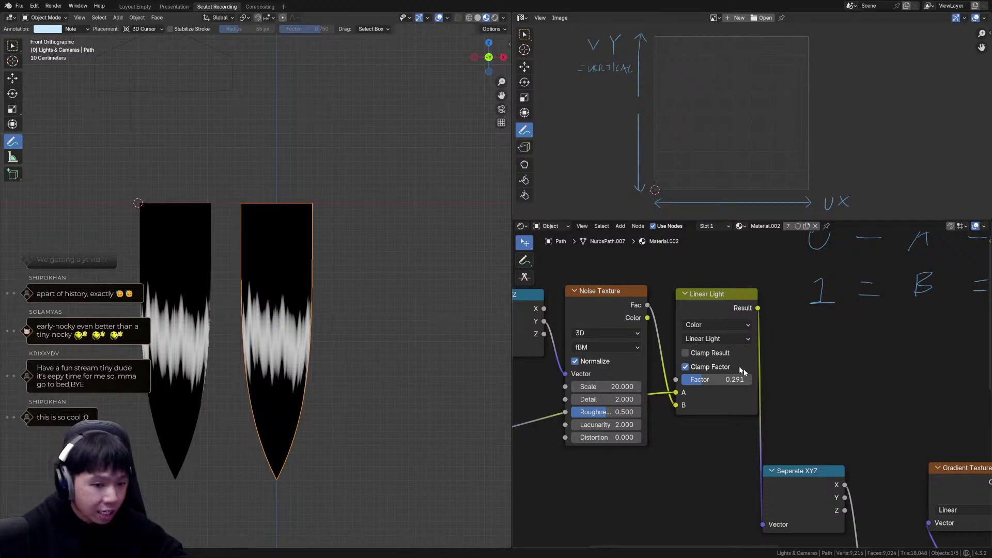
pyautogui.click(717, 338)
pyautogui.click(692, 366)
pyautogui.click(717, 338)
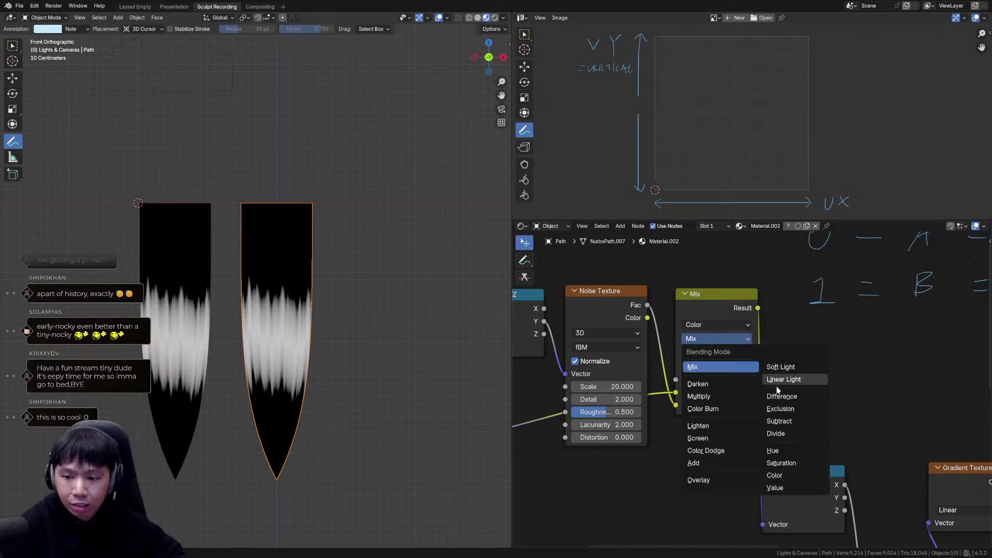
pyautogui.click(781, 380)
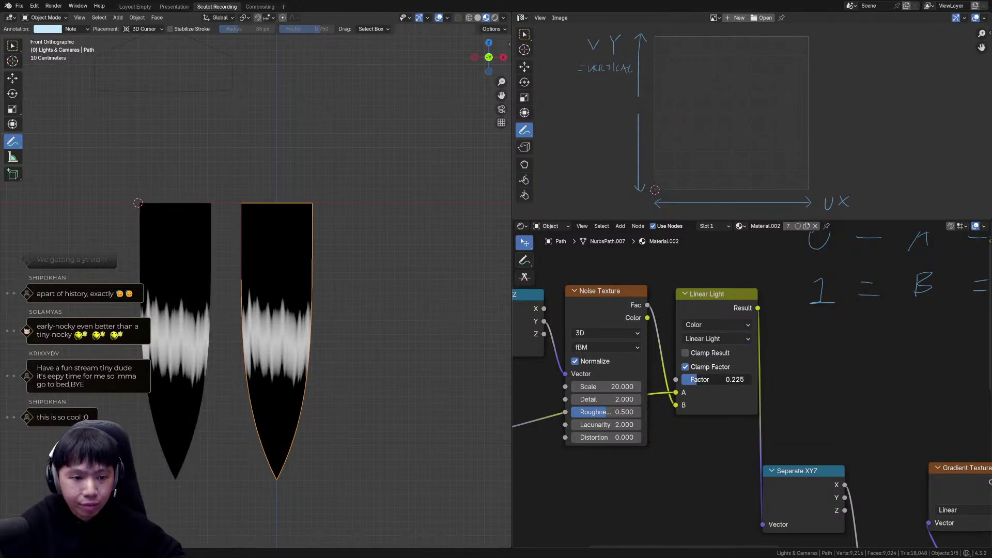
# Set the blend node's Factor to 0.315 and its blending mode back to Mix.
pyautogui.moveTo(715, 380)
pyautogui.mouseDown()
pyautogui.moveTo(675, 379)
pyautogui.moveTo(700, 381)
pyautogui.mouseUp()
pyautogui.click(718, 342)
pyautogui.click(700, 367)
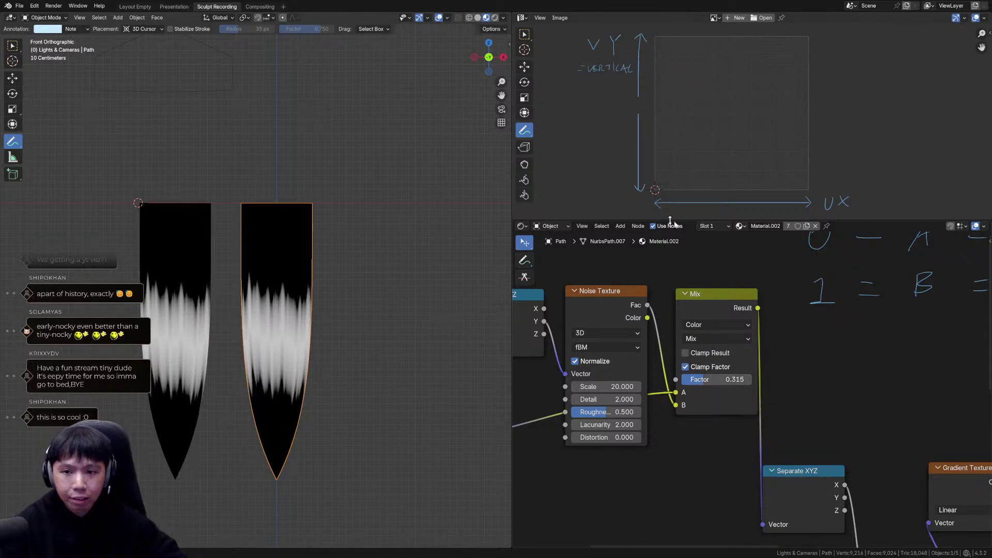
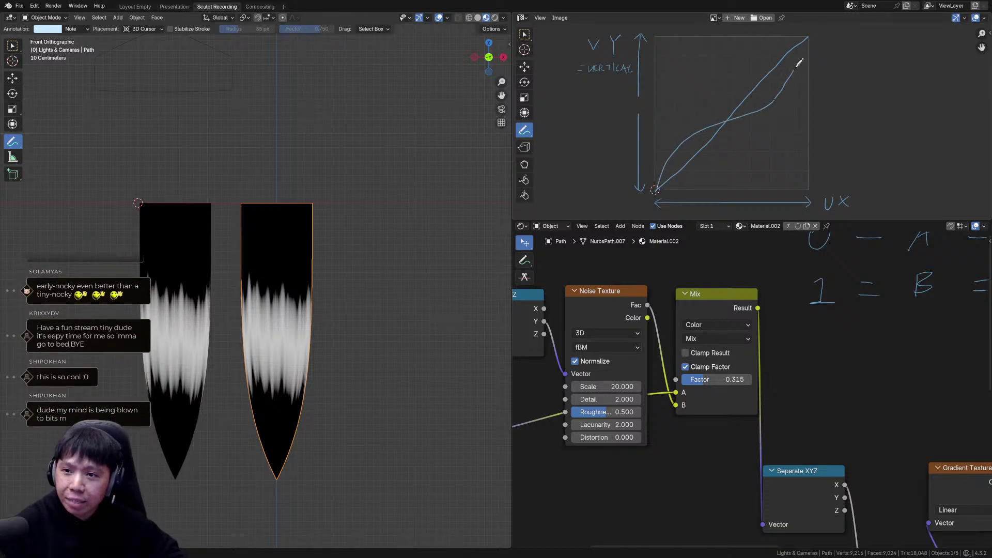
# Undo the two curves annotated across the UV square and set the Mix node's blending mode to Linear Light.
pyautogui.hotkey('ctrl', 'z')
pyautogui.hotkey('ctrl', 'z')
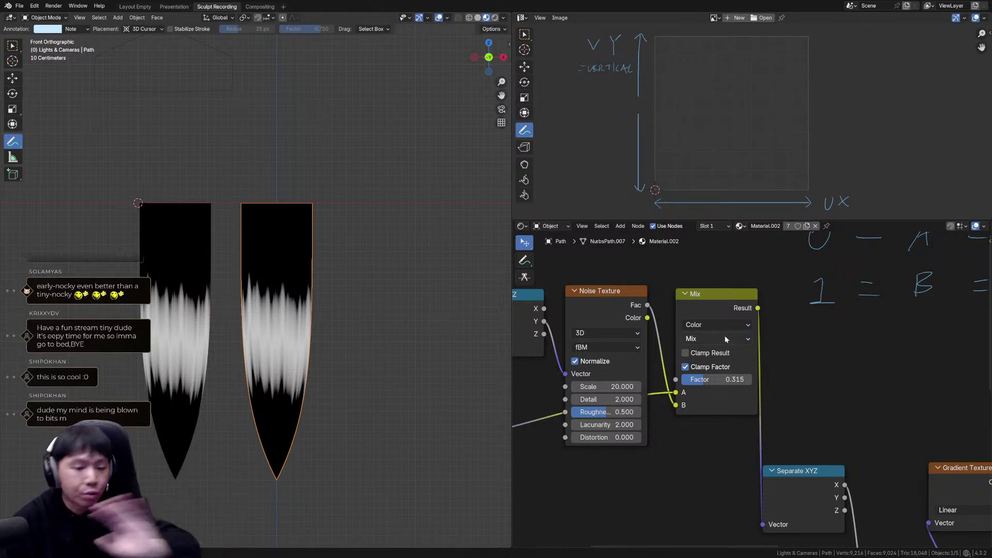
pyautogui.click(726, 340)
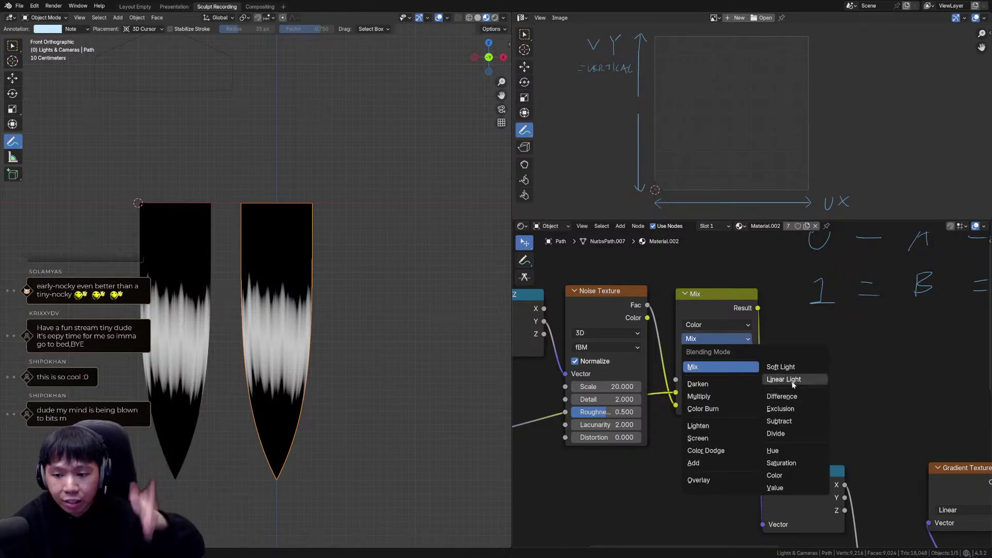
pyautogui.click(779, 381)
# Examine the noise-distorted highlight band on the strands from a perspective angle and review the node chain behind it.
pyautogui.moveTo(725, 393); pyautogui.dragTo(741, 380, button='middle')
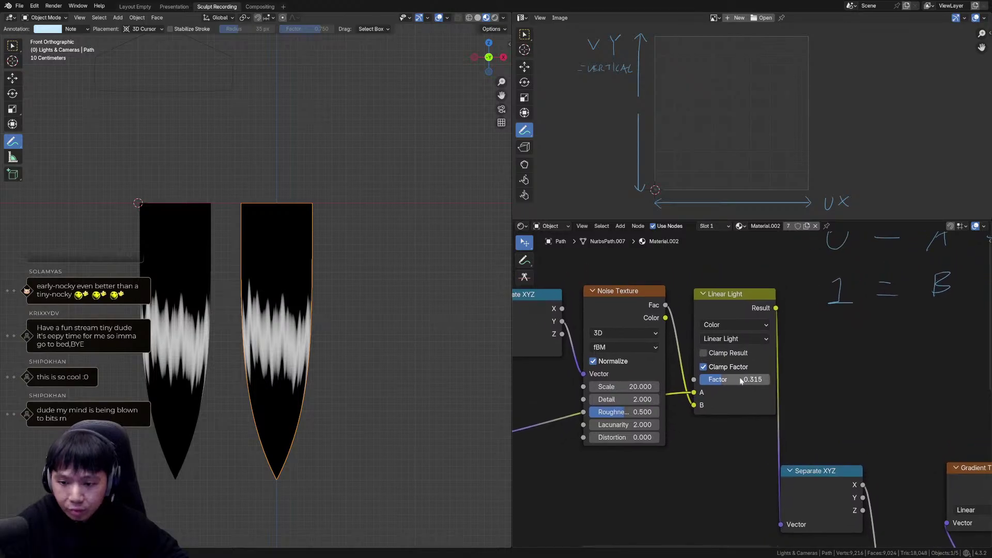
pyautogui.scroll(-4, 740, 381)
pyautogui.moveTo(342, 319)
pyautogui.mouseDown(button='middle')
pyautogui.moveTo(321, 339)
pyautogui.moveTo(348, 323)
pyautogui.moveTo(335, 306)
pyautogui.mouseUp(button='middle')
pyautogui.press('w')
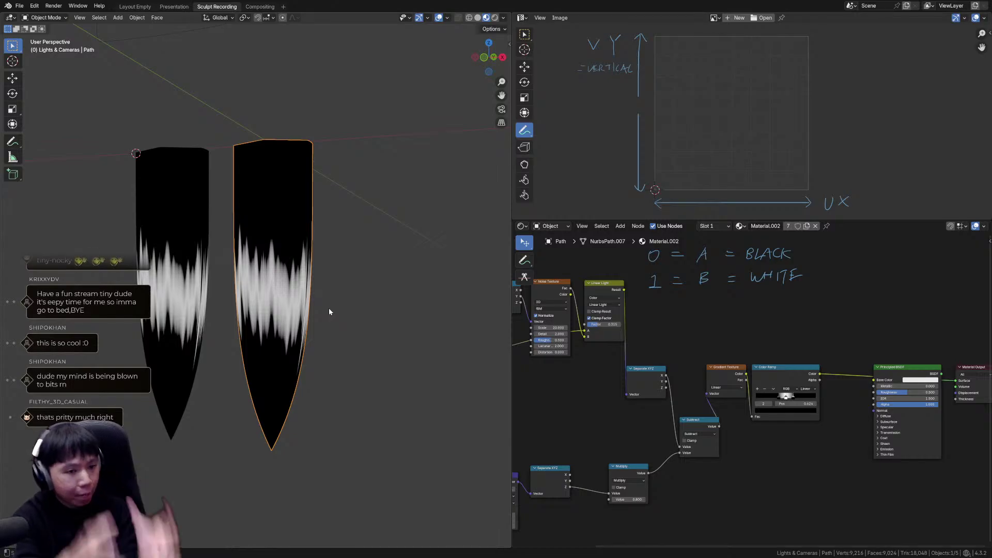
pyautogui.moveTo(329, 311); pyautogui.dragTo(364, 287, button='middle')
pyautogui.moveTo(766, 378); pyautogui.dragTo(823, 406, button='middle')
pyautogui.moveTo(748, 357); pyautogui.dragTo(777, 333, button='middle')
# Move the Separate XYZ, Noise Texture and Linear Light nodes closer together.
pyautogui.scroll(-5, 778, 332)
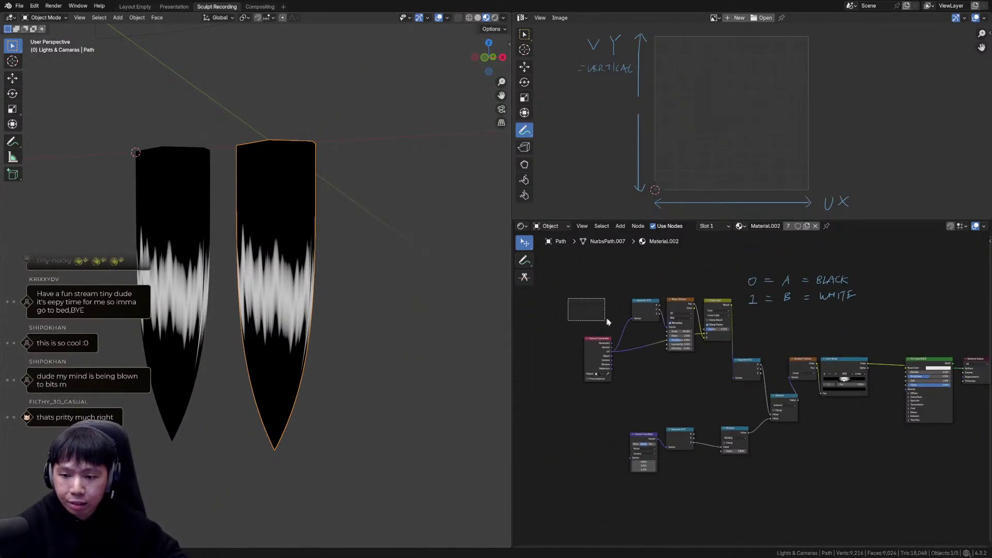
pyautogui.scroll(2, 707, 337)
pyautogui.moveTo(632, 287); pyautogui.dragTo(637, 286)
pyautogui.moveTo(672, 287); pyautogui.dragTo(707, 287)
pyautogui.moveTo(714, 274); pyautogui.dragTo(718, 285, button='middle')
pyautogui.hotkey('shift', 'a')
pyautogui.write('f')
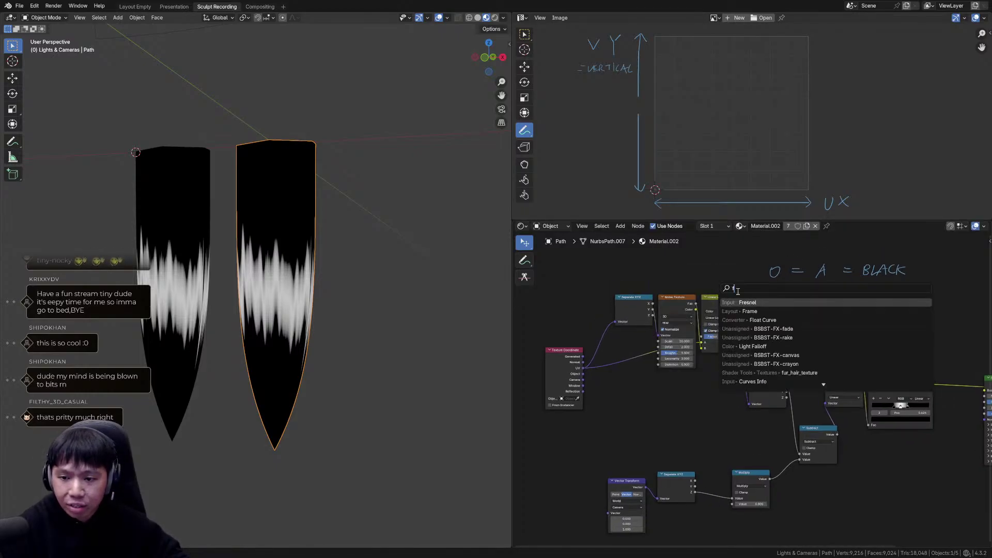
pyautogui.press('Escape')
# Join the upper Separate XYZ, Noise Texture and Linear Light nodes in a new frame labelled "Noise Strands".
pyautogui.keyDown('shift'); pyautogui.moveTo(713, 299); pyautogui.dragTo(668, 285); pyautogui.keyUp('shift')
pyautogui.hotkey('ctrl', 'j')
pyautogui.rightClick(643, 285)
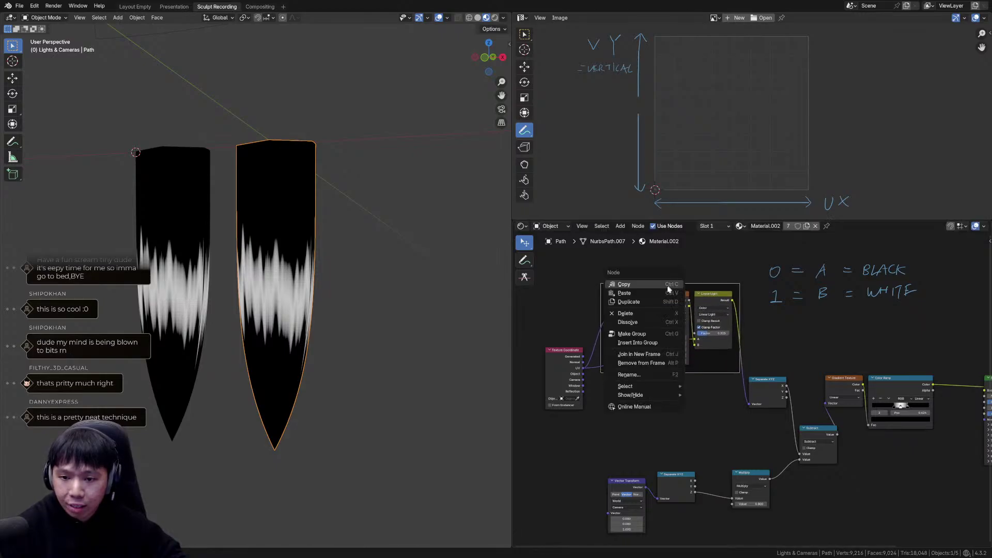
pyautogui.click(640, 374)
pyautogui.write('Noise')
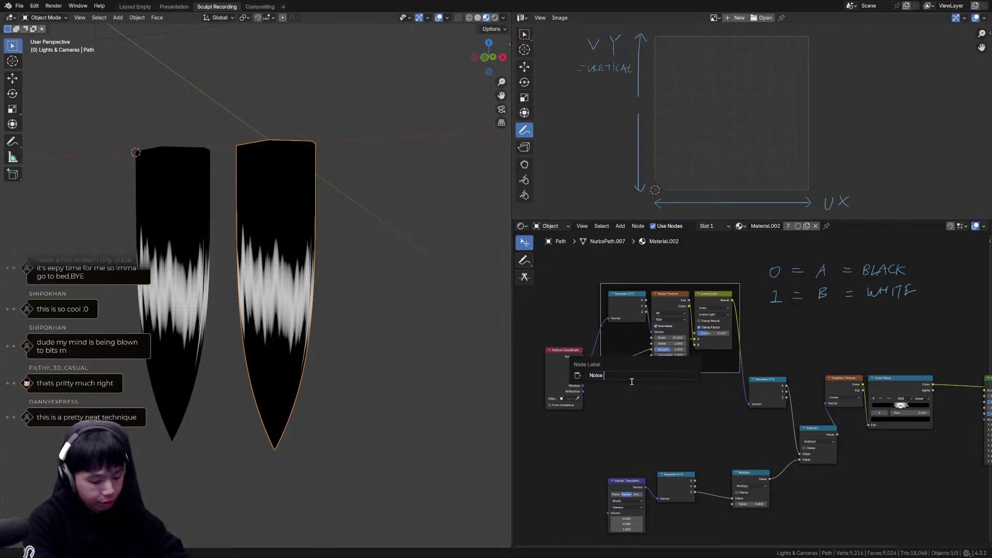
pyautogui.write(' Strands')
pyautogui.press('Return')
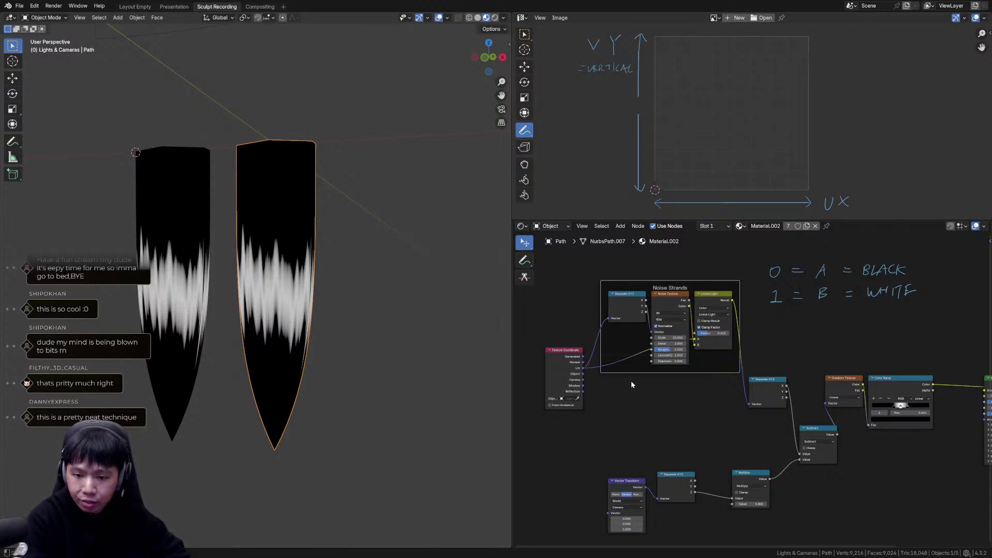
# Spread out the Separate XYZ feeding Subtract and the downstream gradient nodes, farther from the Noise Strands frame.
pyautogui.moveTo(790, 414); pyautogui.dragTo(724, 401, button='middle')
pyautogui.scroll(-2, 759, 413)
pyautogui.moveTo(606, 295); pyautogui.dragTo(827, 494)
pyautogui.press('g')
pyautogui.click(746, 489)
pyautogui.click(722, 366)
pyautogui.press('g')
pyautogui.click(739, 353)
# Pack the Vector Transform, its Separate XYZ and the Multiply node tightly side by side.
pyautogui.scroll(5, 668, 410)
pyautogui.moveTo(667, 409); pyautogui.dragTo(792, 366, button='middle')
pyautogui.moveTo(667, 409); pyautogui.dragTo(651, 403)
pyautogui.click(724, 402)
pyautogui.click(704, 401)
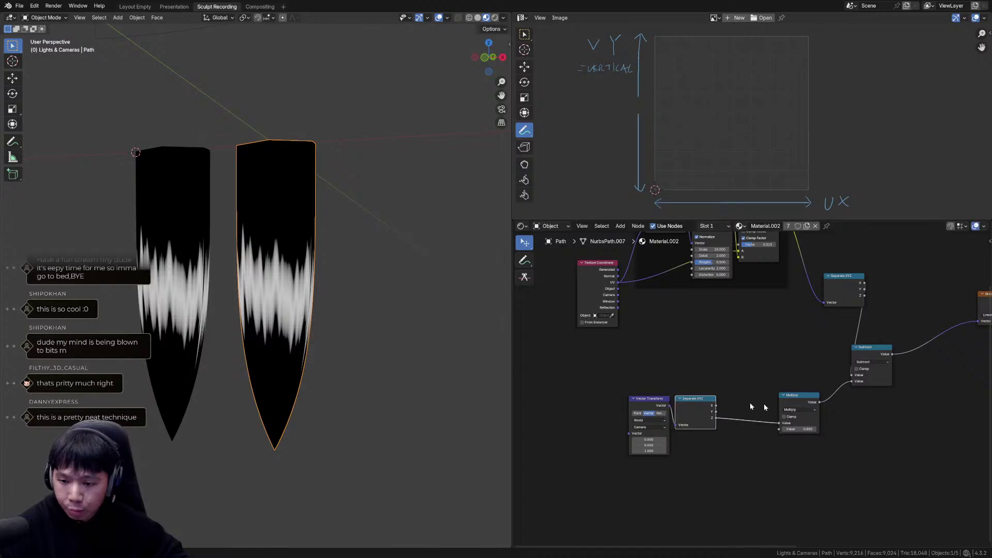
pyautogui.moveTo(798, 396); pyautogui.dragTo(740, 399)
pyautogui.hotkey('shift', 'a')
pyautogui.write('fr')
pyautogui.press('Escape')
# Join the Vector Transform, Separate XYZ and Multiply nodes in a new frame labelled "Movement".
pyautogui.keyDown('shift'); pyautogui.moveTo(734, 401); pyautogui.dragTo(739, 404); pyautogui.keyUp('shift')
pyautogui.hotkey('ctrl', 'j')
pyautogui.rightClick(676, 395)
pyautogui.click(676, 395)
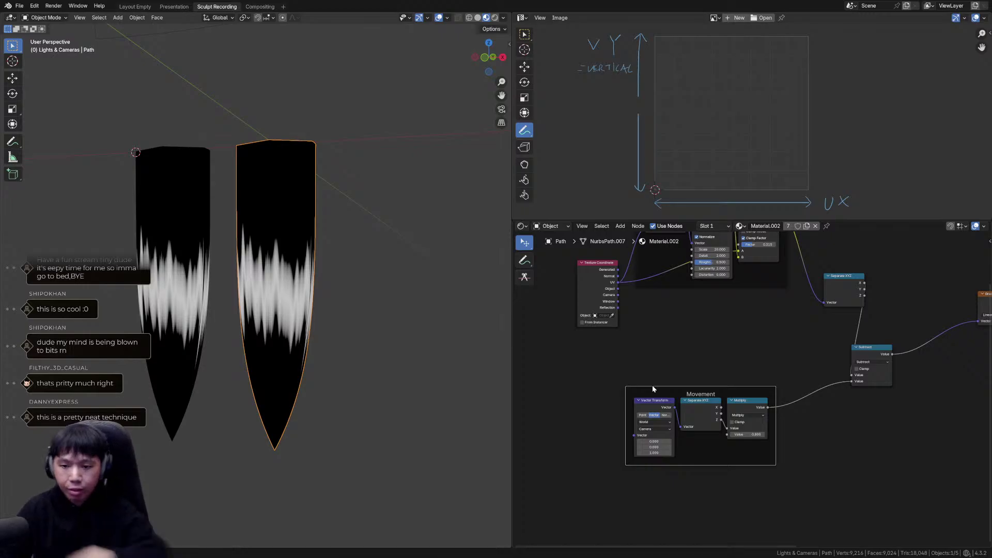
# Align the Movement frame beneath the Noise Strands frame and place the Subtract node just after the Separate XYZ feeding it.
pyautogui.moveTo(737, 389); pyautogui.dragTo(751, 390)
pyautogui.moveTo(780, 382); pyautogui.dragTo(636, 432, button='middle')
pyautogui.moveTo(731, 397); pyautogui.dragTo(760, 363)
pyautogui.moveTo(683, 332); pyautogui.dragTo(742, 349, button='middle')
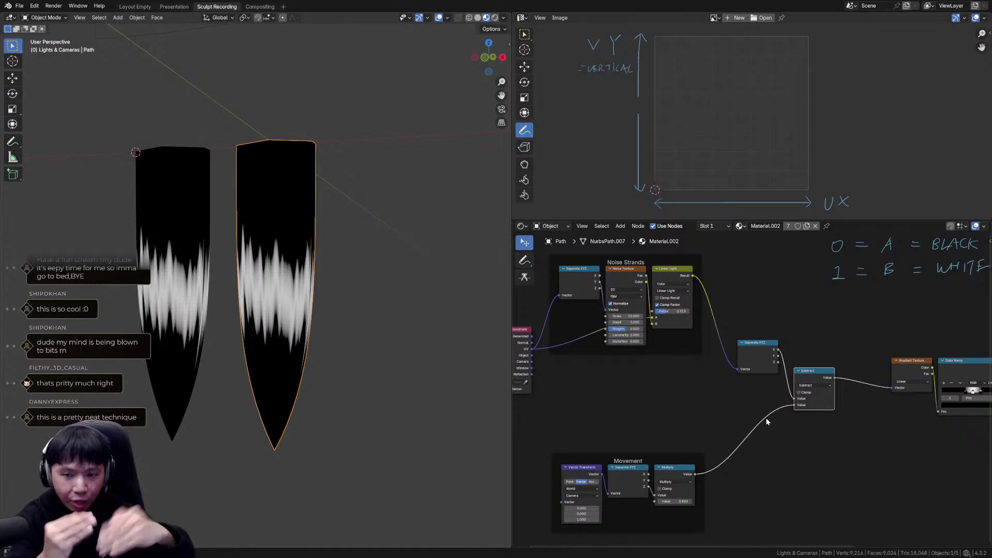
pyautogui.moveTo(904, 433); pyautogui.dragTo(738, 428, button='middle')
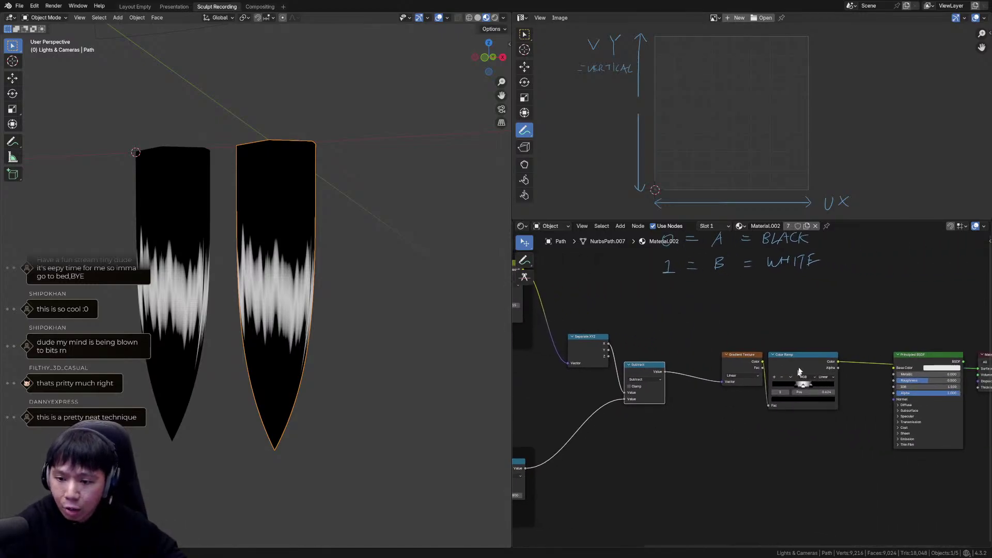
# Add a frame node around the Gradient Texture and Color Ramp nodes in the hair material.
pyautogui.hotkey('shift', 'a')
pyautogui.click(808, 334)
pyautogui.write('fra')
pyautogui.press('Return')
pyautogui.click(746, 345)
pyautogui.press('g')
pyautogui.click(788, 358)
# Label the frame around the Gradient Texture and Color Ramp as Specular Profile.
pyautogui.moveTo(788, 354); pyautogui.dragTo(768, 364, button='middle')
pyautogui.click(765, 349)
pyautogui.click(766, 353)
pyautogui.rightClick(767, 353)
pyautogui.click(768, 354)
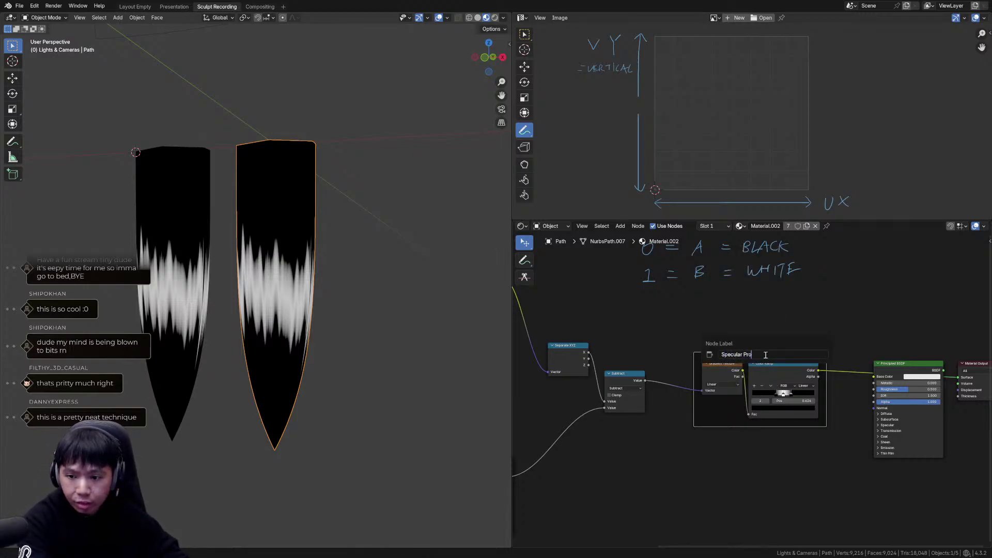
pyautogui.press('Return')
# Move all nodes upstream of the Principled BSDF farther away from it to make room, and save the file.
pyautogui.scroll(-3, 628, 373)
pyautogui.moveTo(628, 373); pyautogui.dragTo(689, 367, button='middle')
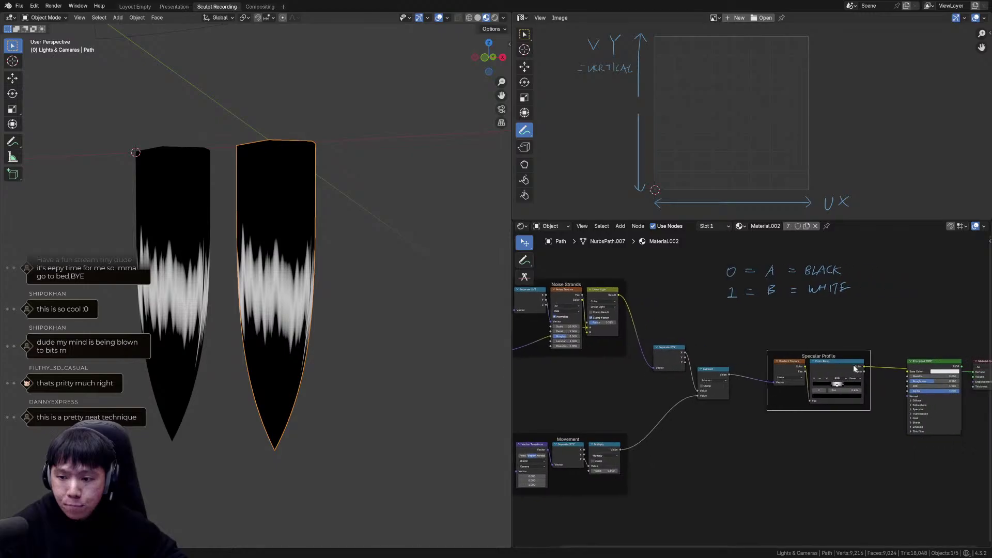
pyautogui.moveTo(339, 271); pyautogui.dragTo(361, 262, button='middle')
pyautogui.moveTo(532, 317); pyautogui.dragTo(593, 322, button='middle')
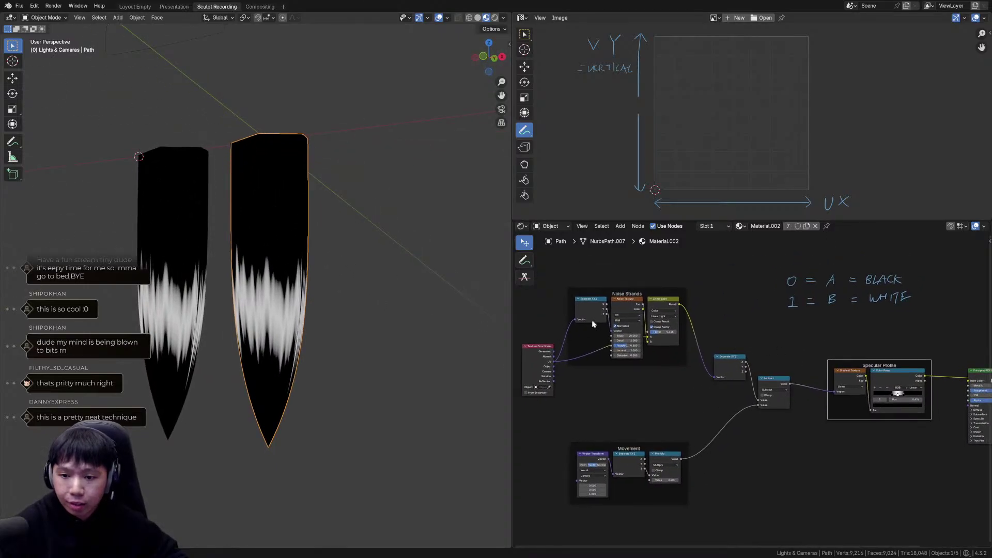
pyautogui.moveTo(805, 349); pyautogui.dragTo(843, 347, button='middle')
pyautogui.moveTo(933, 339); pyautogui.dragTo(559, 470)
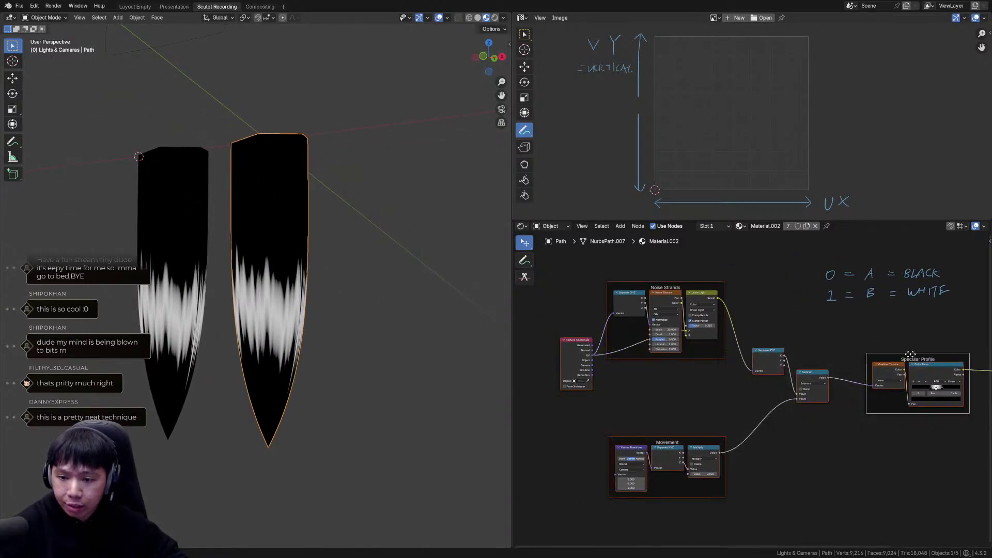
pyautogui.press('g')
pyautogui.click(728, 348)
pyautogui.moveTo(900, 349); pyautogui.dragTo(778, 336, button='middle')
pyautogui.click(776, 356)
pyautogui.hotkey('ctrl', 's')
# Insert a Mix Color node between the Color Ramp and the Principled BSDF, with the ramp's Color driving its Factor.
pyautogui.scroll(6, 796, 359)
pyautogui.hotkey('shift', 'a')
pyautogui.write('mix')
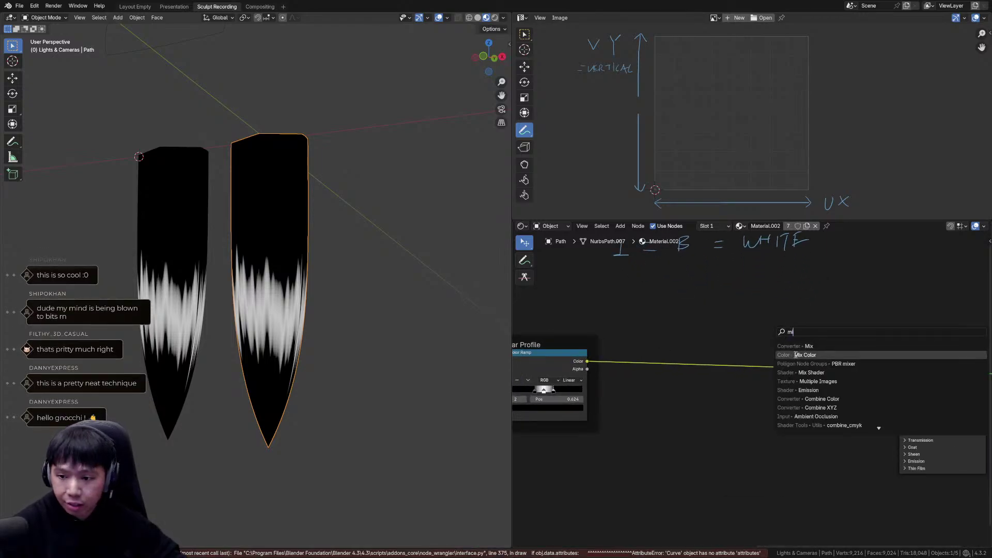
pyautogui.press('Return')
pyautogui.click(758, 348)
pyautogui.moveTo(749, 403); pyautogui.dragTo(749, 395)
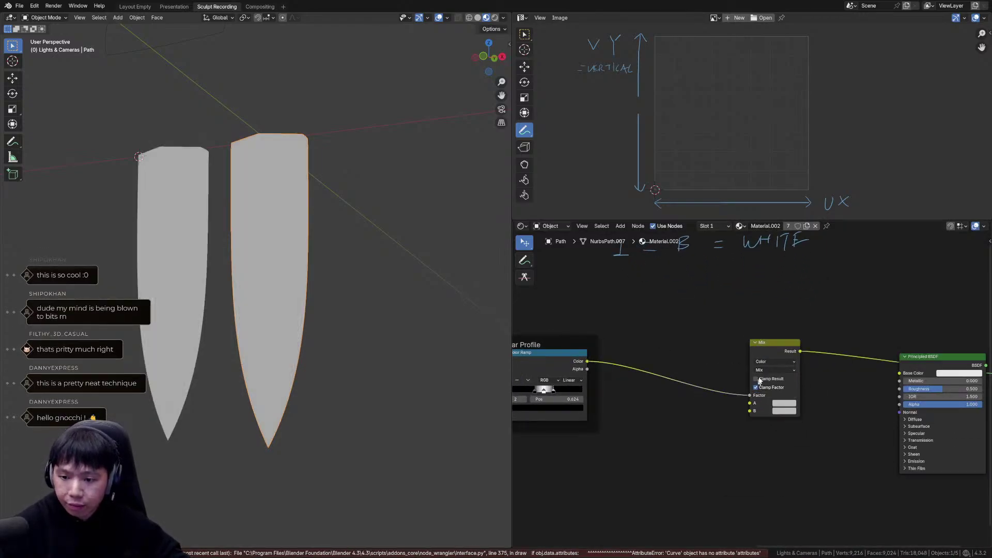
# Reposition the Mix node in the gap between the Specular Profile frame and the Principled BSDF.
pyautogui.scroll(3, 752, 383)
pyautogui.moveTo(779, 329); pyautogui.dragTo(787, 319, button='middle')
pyautogui.moveTo(787, 318); pyautogui.dragTo(735, 319)
pyautogui.scroll(3, 766, 330)
pyautogui.scroll(-4, 790, 348)
pyautogui.moveTo(791, 368)
pyautogui.mouseDown(button='middle')
pyautogui.moveTo(807, 362)
pyautogui.moveTo(776, 359)
pyautogui.mouseUp(button='middle')
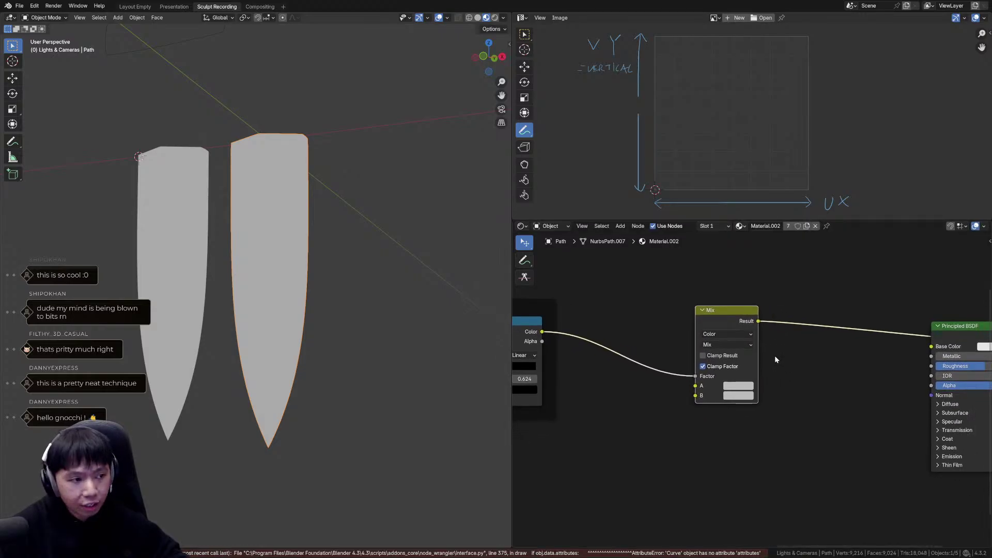
pyautogui.moveTo(733, 310); pyautogui.dragTo(746, 309)
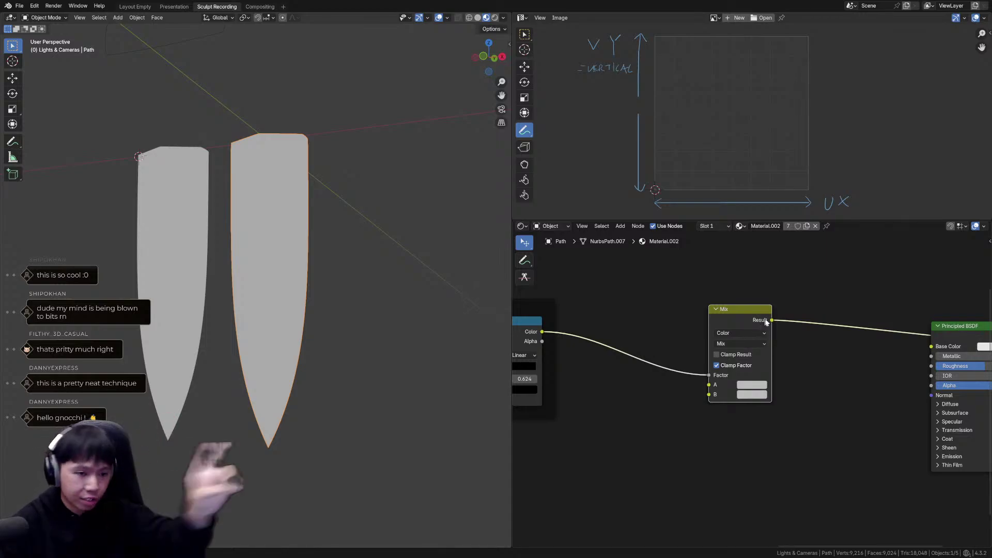
# Preview the Color Ramp's output on the hair strands to examine the mask that drives the Mix Factor.
pyautogui.moveTo(781, 364); pyautogui.dragTo(825, 348, button='middle')
pyautogui.moveTo(816, 395); pyautogui.dragTo(800, 388, button='middle')
pyautogui.moveTo(737, 373); pyautogui.dragTo(729, 378, button='middle')
pyautogui.moveTo(649, 334); pyautogui.dragTo(693, 456, button='middle')
pyautogui.moveTo(710, 364); pyautogui.dragTo(691, 401, button='middle')
pyautogui.moveTo(668, 364); pyautogui.dragTo(678, 304, button='middle')
pyautogui.keyDown('ctrl'); pyautogui.keyDown('shift'); pyautogui.click(562, 418); pyautogui.keyUp('shift'); pyautogui.keyUp('ctrl')
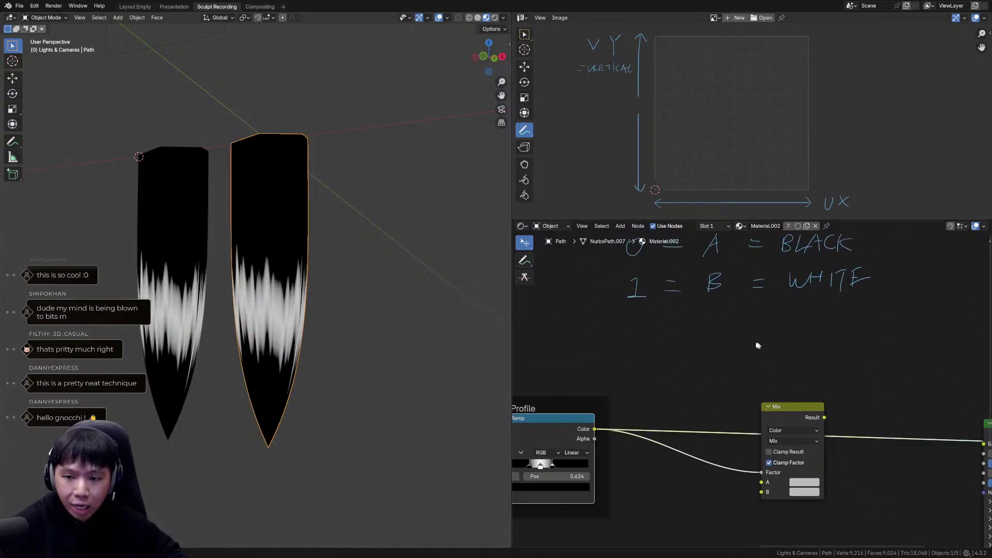
pyautogui.moveTo(758, 342); pyautogui.dragTo(739, 367, button='middle')
pyautogui.moveTo(810, 416); pyautogui.dragTo(801, 353, button='middle')
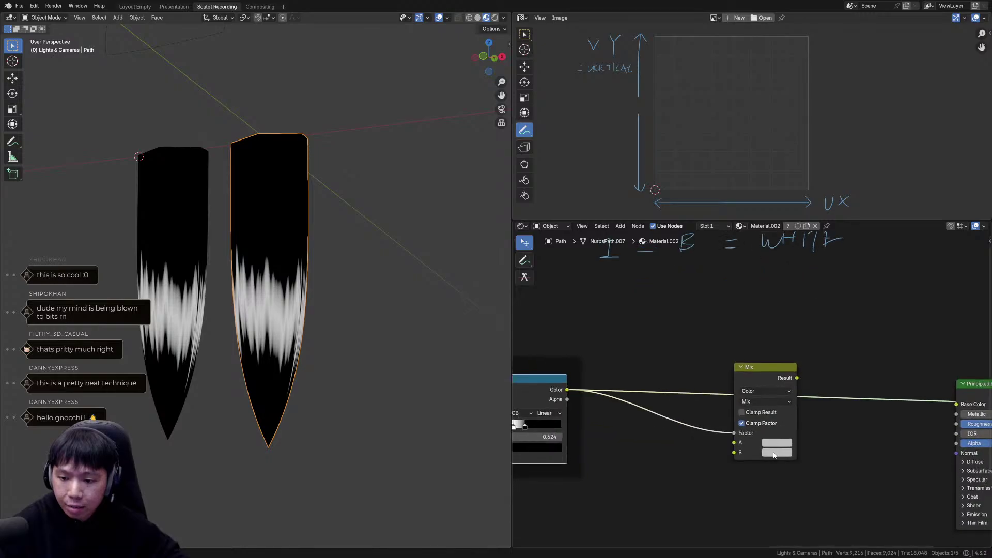
# Examine the Mix node's A and B colors against the black and white areas of the mask and the annotated notes.
pyautogui.click(773, 453)
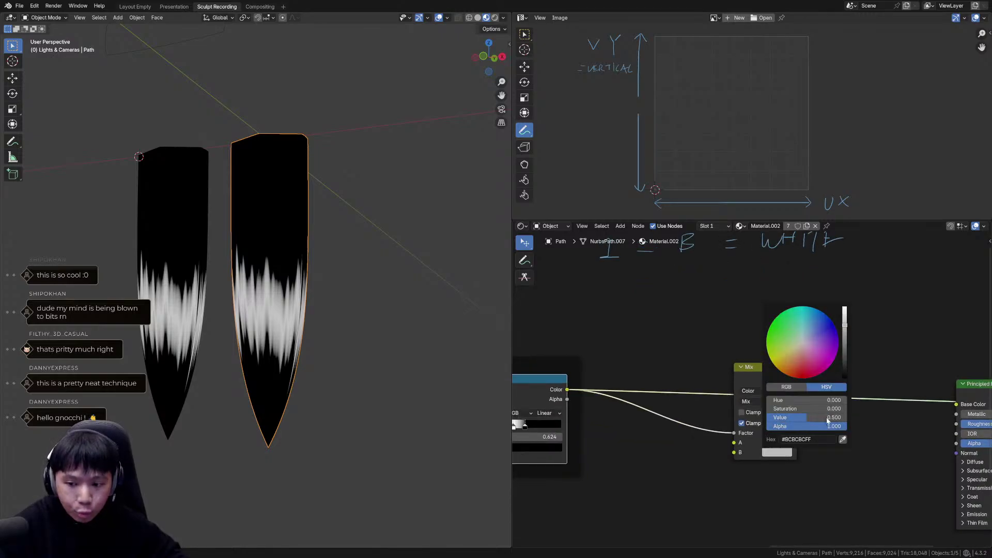
pyautogui.moveTo(679, 365); pyautogui.dragTo(694, 423, button='middle')
pyautogui.moveTo(769, 339); pyautogui.dragTo(766, 359, button='middle')
pyautogui.moveTo(742, 471); pyautogui.dragTo(818, 420, button='middle')
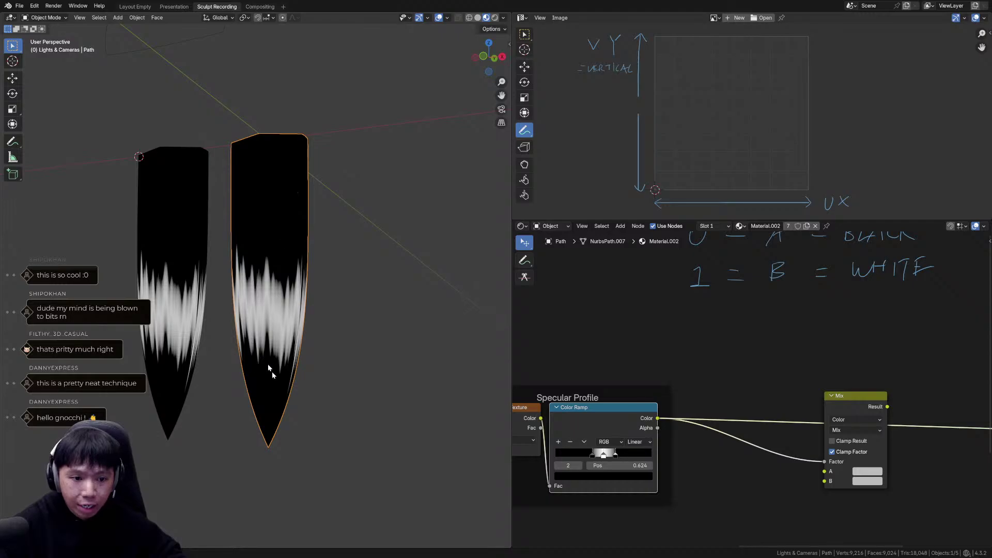
pyautogui.moveTo(783, 243); pyautogui.dragTo(687, 300, button='middle')
pyautogui.click(697, 283)
pyautogui.moveTo(757, 459); pyautogui.dragTo(753, 316, button='middle')
pyautogui.click(772, 385)
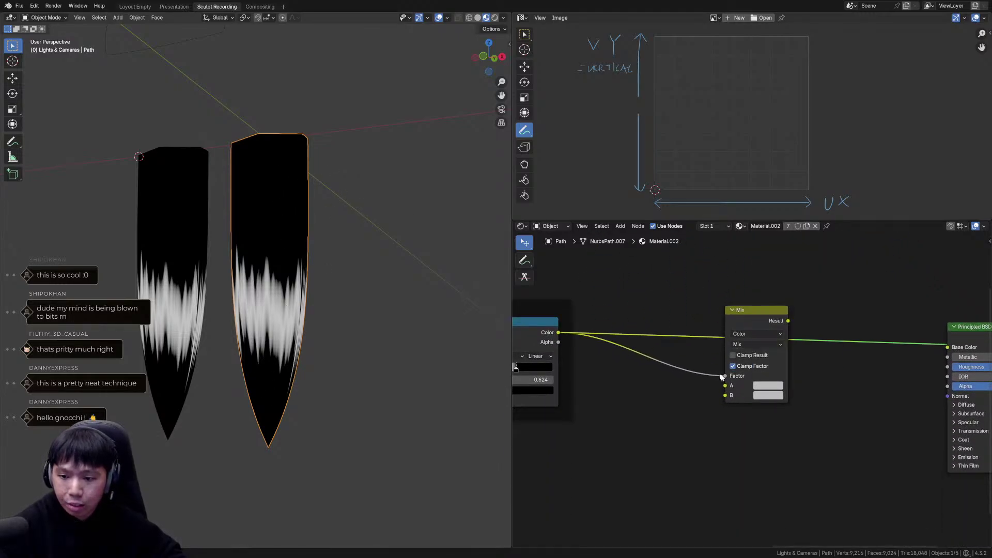
# Switch to the HairDemoLive file, show the hair's object material in the Sculpt Recording workspace, copy its Base Color, and return.
pyautogui.hotkey('alt', 'Tab')
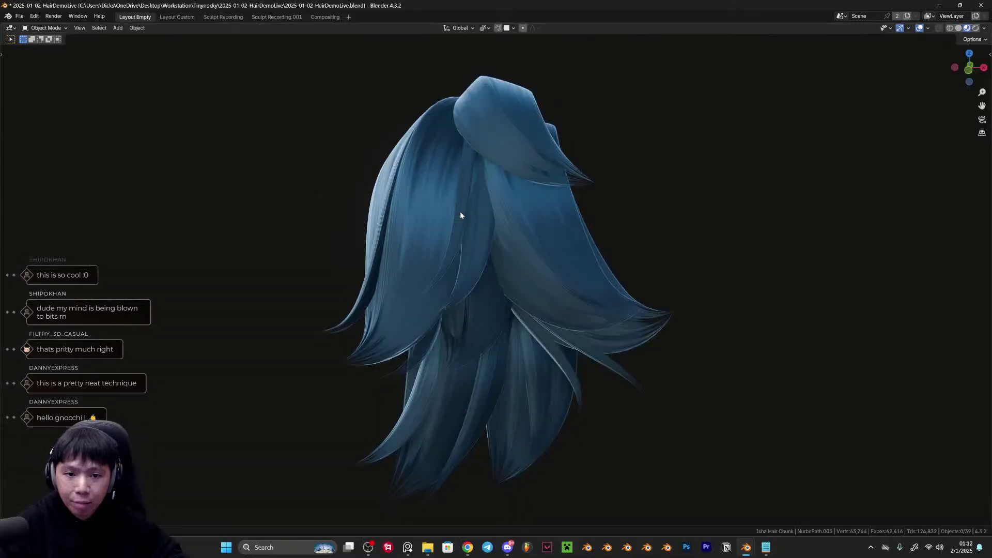
pyautogui.click(241, 18)
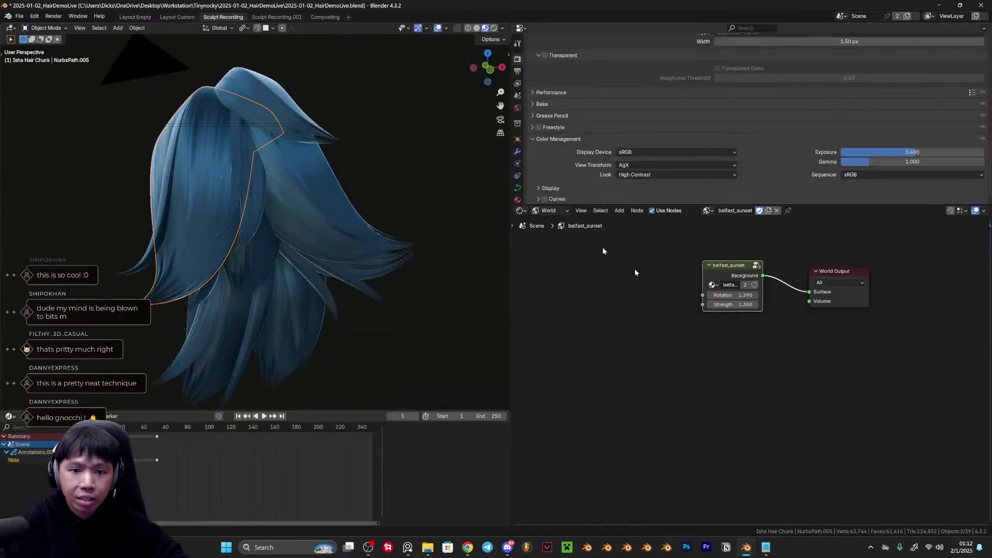
pyautogui.click(565, 232)
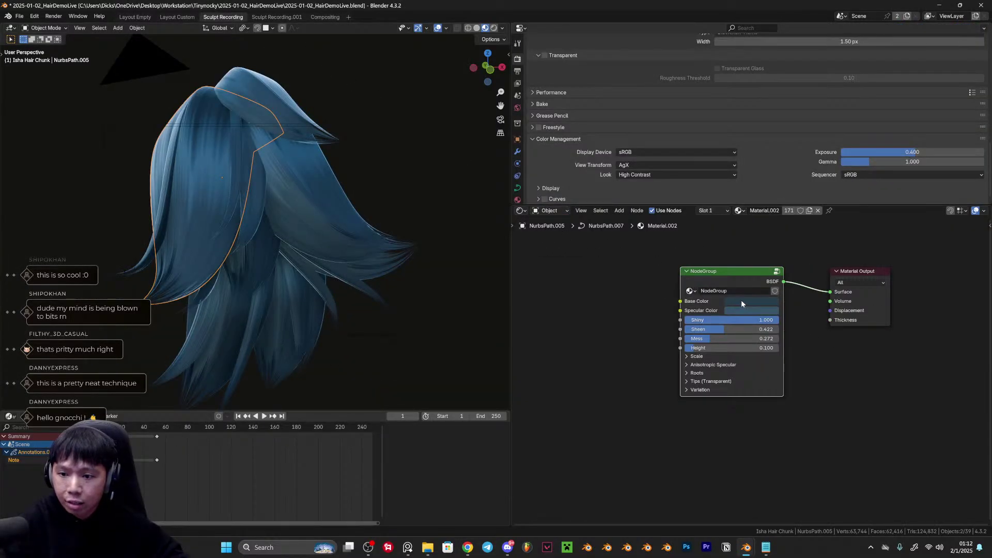
pyautogui.hotkey('alt', 'Tab')
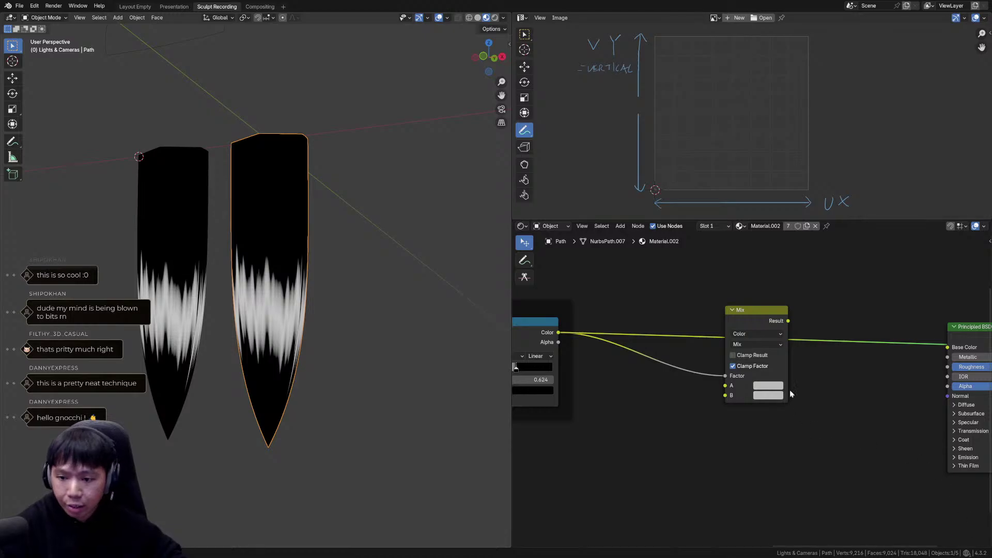
# Preview the Mix node's result and set its color A to the copied dark blue, #283D4B.
pyautogui.keyDown('ctrl'); pyautogui.keyDown('shift'); pyautogui.click(771, 320); pyautogui.keyUp('shift'); pyautogui.keyUp('ctrl')
pyautogui.moveTo(815, 343); pyautogui.dragTo(746, 313, button='middle')
pyautogui.moveTo(676, 369); pyautogui.dragTo(753, 392, button='middle')
pyautogui.click(772, 384)
pyautogui.moveTo(840, 298); pyautogui.dragTo(843, 309)
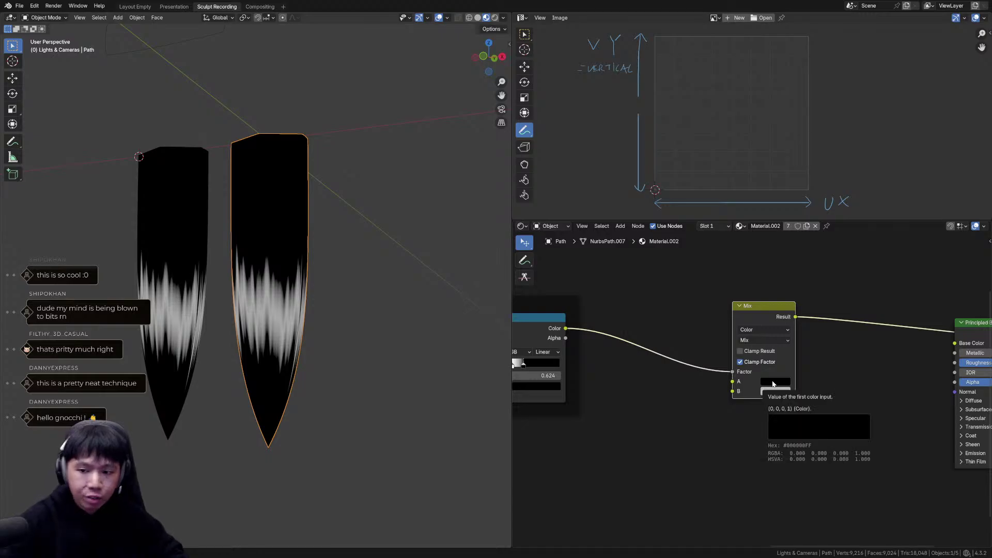
pyautogui.hotkey('ctrl', 'z')
pyautogui.moveTo(390, 308); pyautogui.dragTo(374, 312, button='middle')
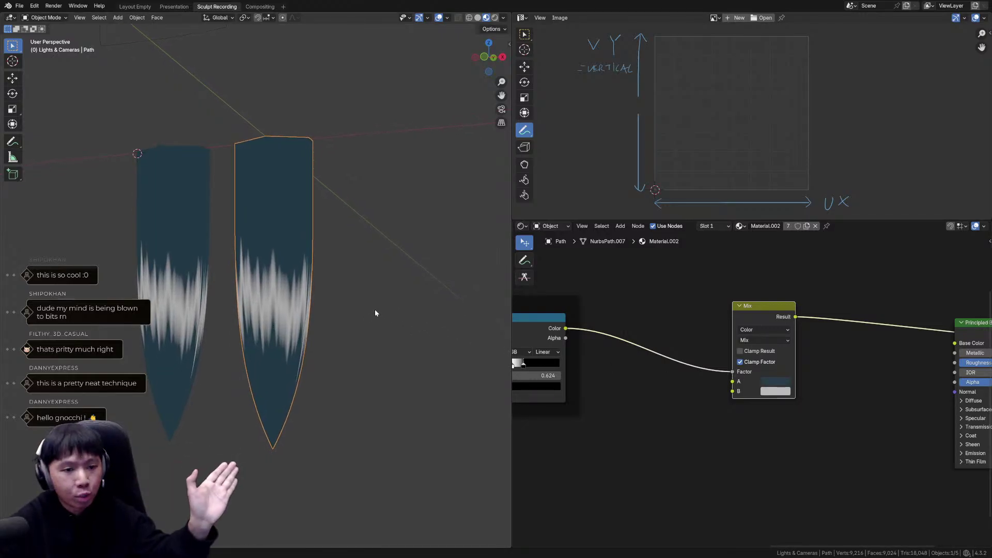
# Set the Mix node's color B to a lighter blue with hue 0.580, saturation 0.700 and value 0.124.
pyautogui.click(765, 385)
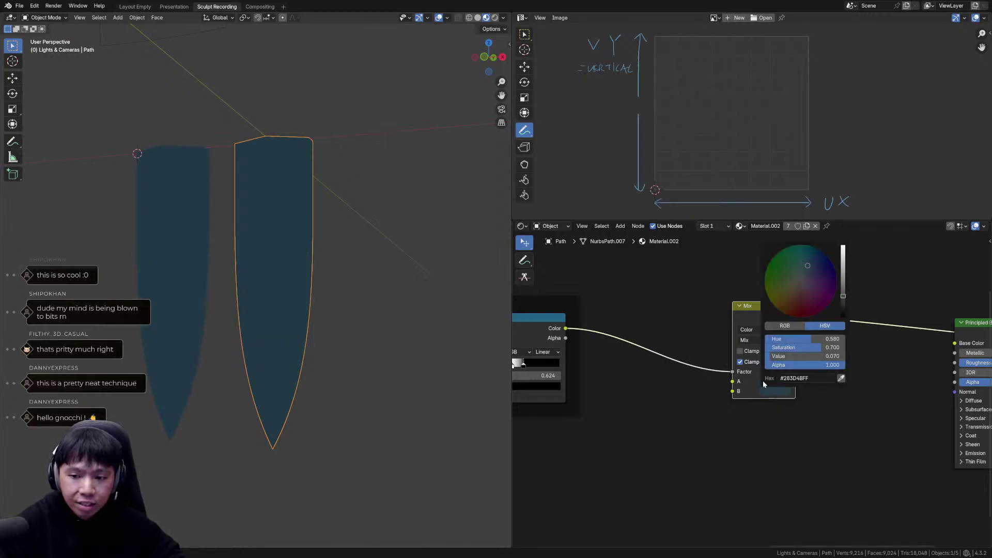
pyautogui.moveTo(790, 357); pyautogui.dragTo(794, 358)
pyautogui.moveTo(277, 230)
pyautogui.mouseDown(button='middle')
pyautogui.moveTo(290, 214)
pyautogui.moveTo(282, 238)
pyautogui.mouseUp(button='middle')
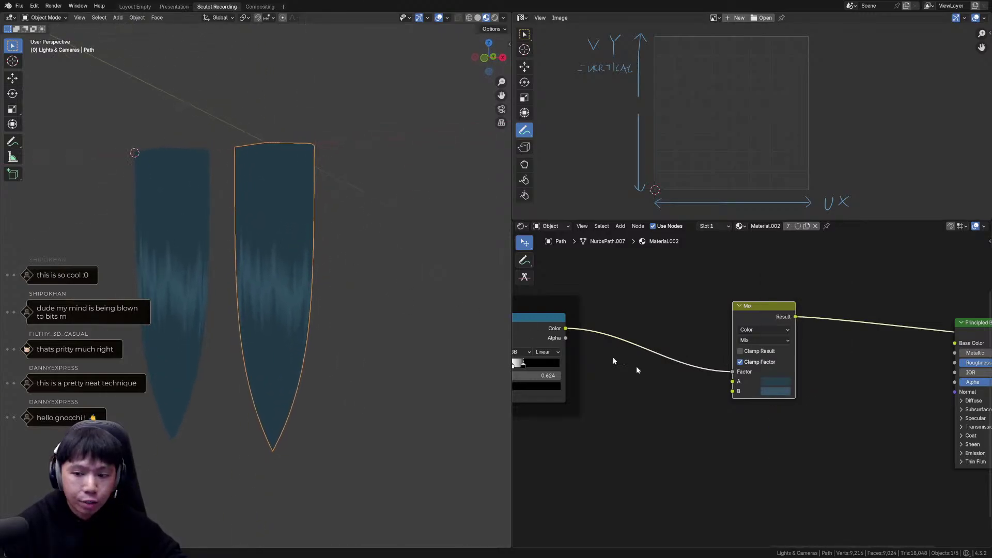
pyautogui.click(778, 394)
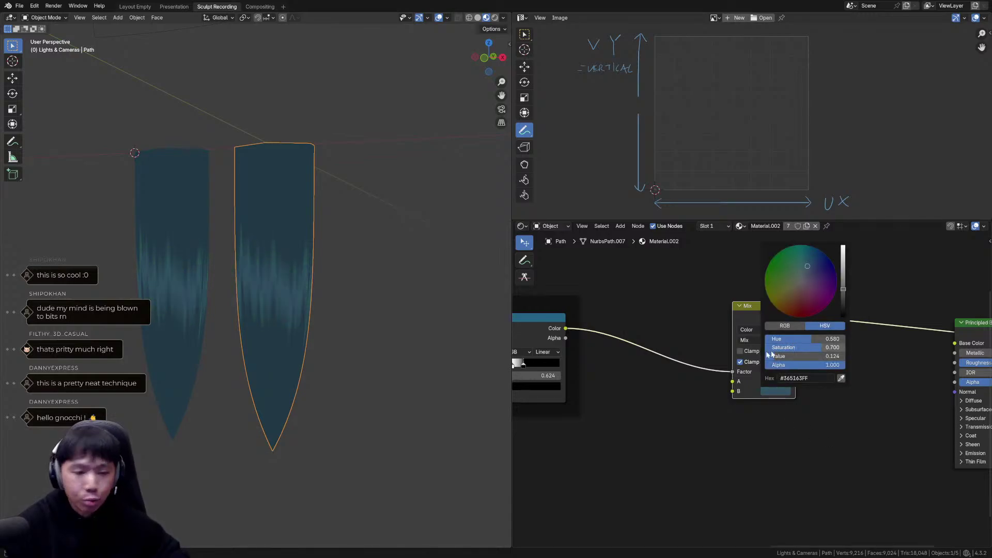
# Connect the Mix Result to the Principled BSDF's Base Color, output the BSDF to the Surface, and compare with the reference hair.
pyautogui.moveTo(861, 389); pyautogui.dragTo(796, 395, button='middle')
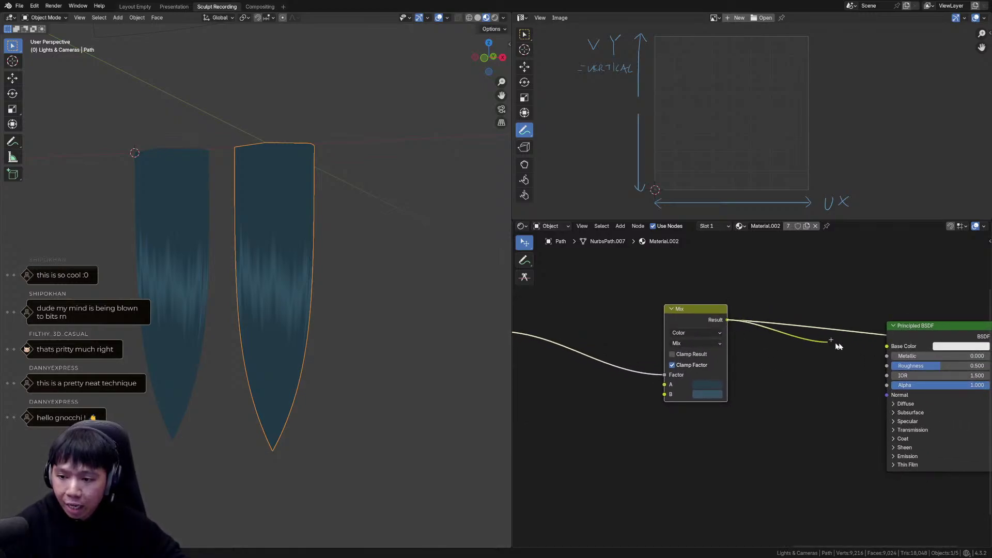
pyautogui.moveTo(892, 348); pyautogui.dragTo(889, 347)
pyautogui.moveTo(889, 347); pyautogui.dragTo(799, 349, button='middle')
pyautogui.moveTo(345, 257)
pyautogui.mouseDown(button='middle')
pyautogui.moveTo(348, 281)
pyautogui.moveTo(348, 228)
pyautogui.moveTo(350, 266)
pyautogui.moveTo(348, 242)
pyautogui.mouseUp(button='middle')
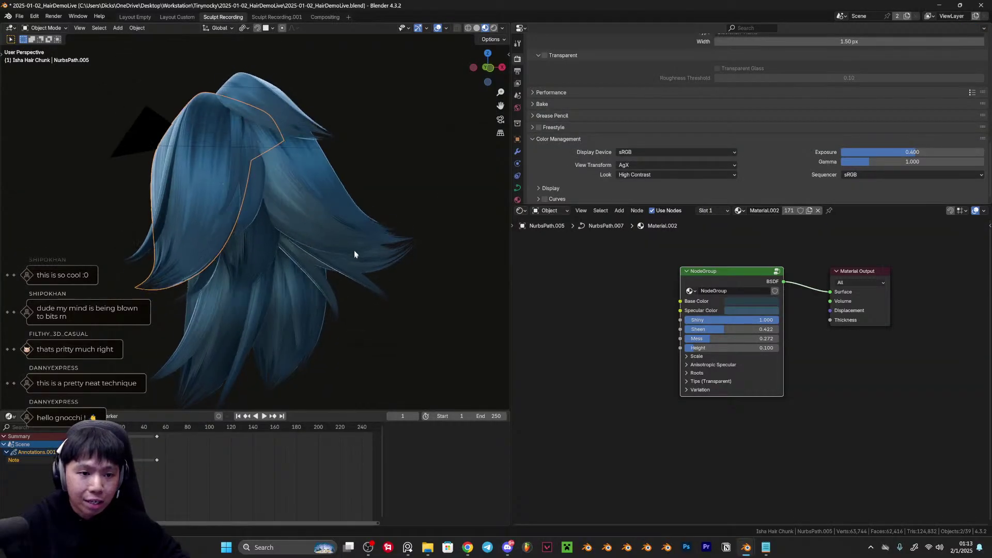
pyautogui.moveTo(355, 254)
pyautogui.mouseDown(button='middle')
pyautogui.moveTo(353, 275)
pyautogui.moveTo(343, 265)
pyautogui.mouseUp(button='middle')
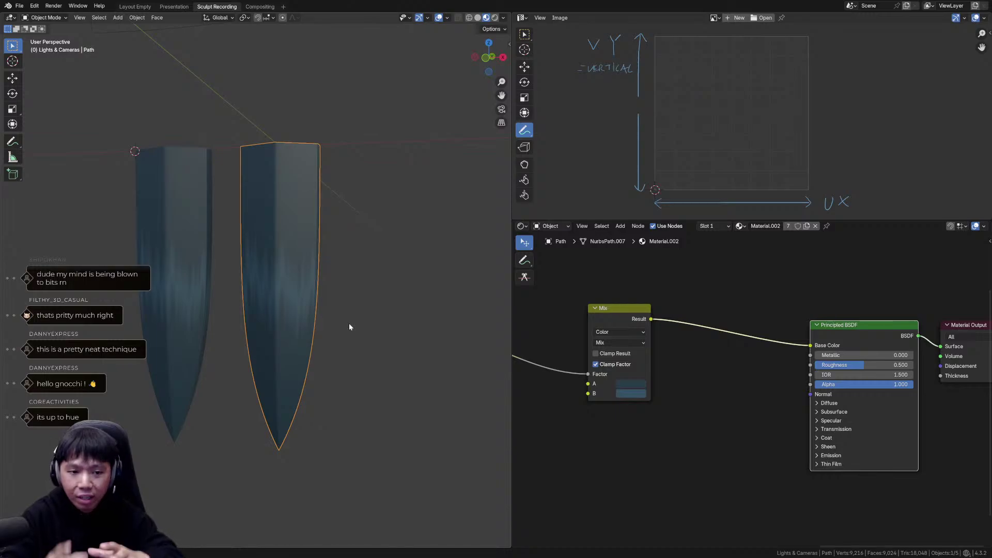
pyautogui.moveTo(454, 282); pyautogui.dragTo(428, 307, button='middle')
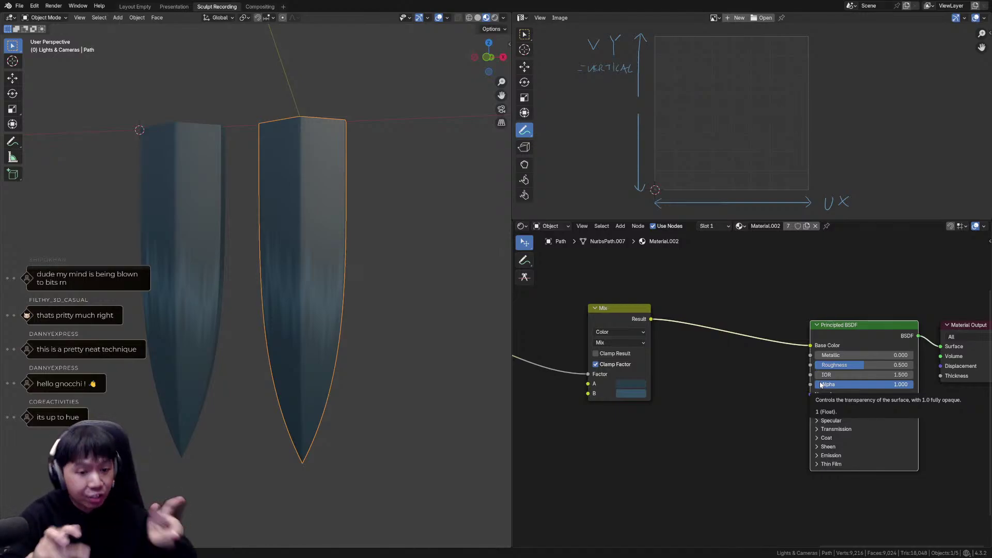
# Enlarge the shader editor and set the Principled BSDF's IOR to 1.100.
pyautogui.moveTo(835, 370); pyautogui.dragTo(793, 372, button='middle')
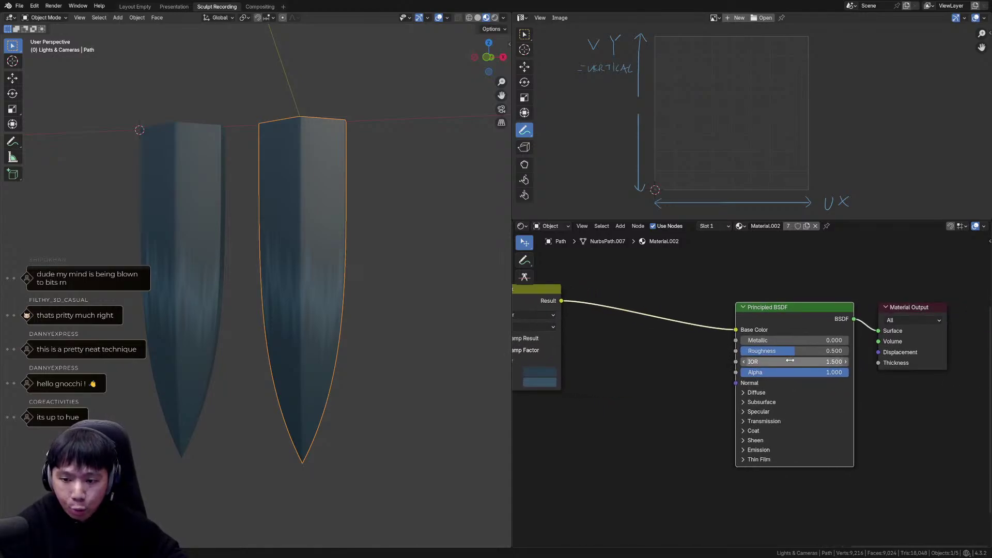
pyautogui.moveTo(701, 222); pyautogui.dragTo(701, 66)
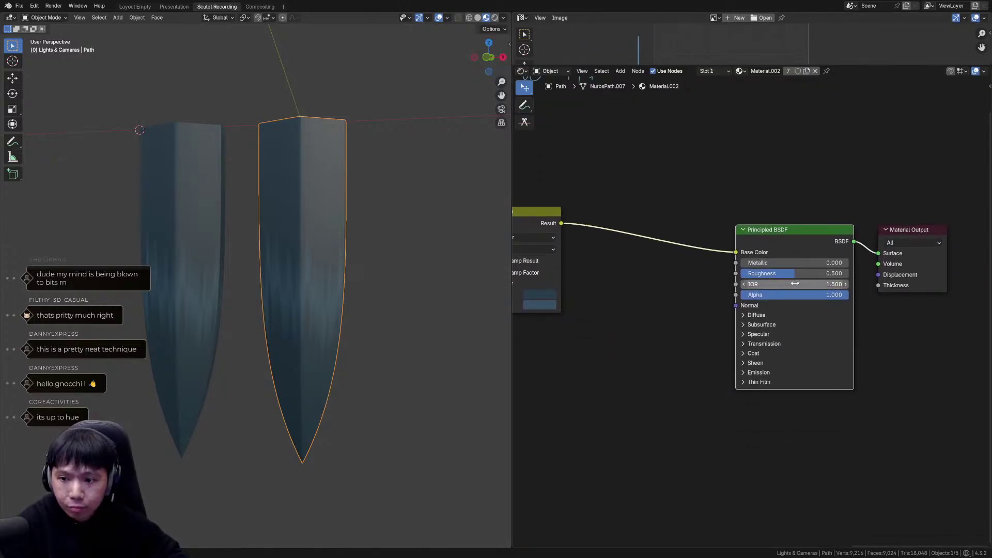
pyautogui.moveTo(795, 285); pyautogui.dragTo(787, 284)
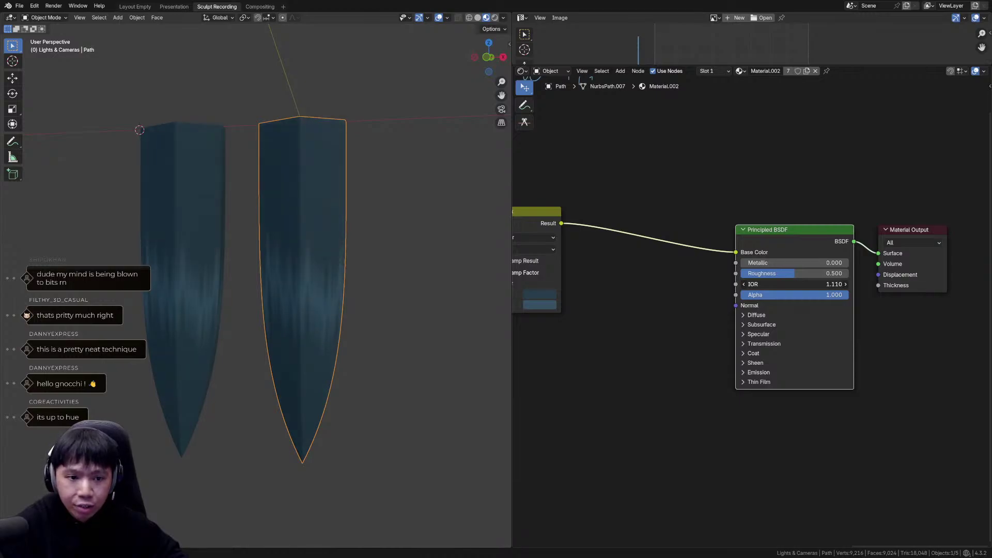
pyautogui.moveTo(368, 243)
pyautogui.mouseDown(button='middle')
pyautogui.moveTo(359, 225)
pyautogui.moveTo(360, 253)
pyautogui.moveTo(381, 243)
pyautogui.moveTo(389, 217)
pyautogui.moveTo(405, 267)
pyautogui.moveTo(430, 256)
pyautogui.moveTo(390, 243)
pyautogui.moveTo(369, 260)
pyautogui.moveTo(376, 253)
pyautogui.moveTo(480, 283)
pyautogui.mouseUp(button='middle')
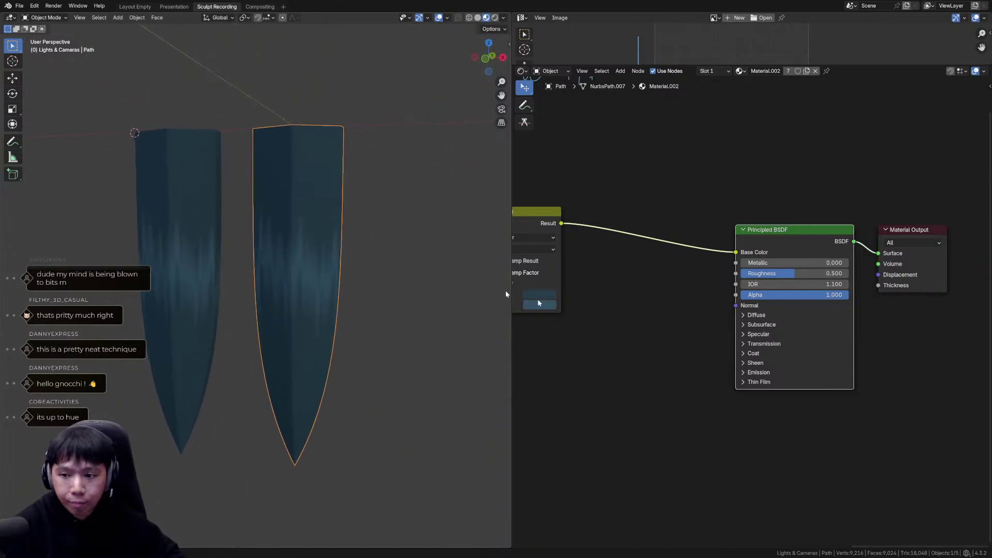
# Preview the Linear Light and Noise Texture outputs of the Noise Strands frame on the hair strands.
pyautogui.scroll(-1, 736, 338)
pyautogui.scroll(-3, 662, 336)
pyautogui.moveTo(662, 338)
pyautogui.mouseDown(button='middle')
pyautogui.moveTo(791, 346)
pyautogui.moveTo(783, 355)
pyautogui.mouseUp(button='middle')
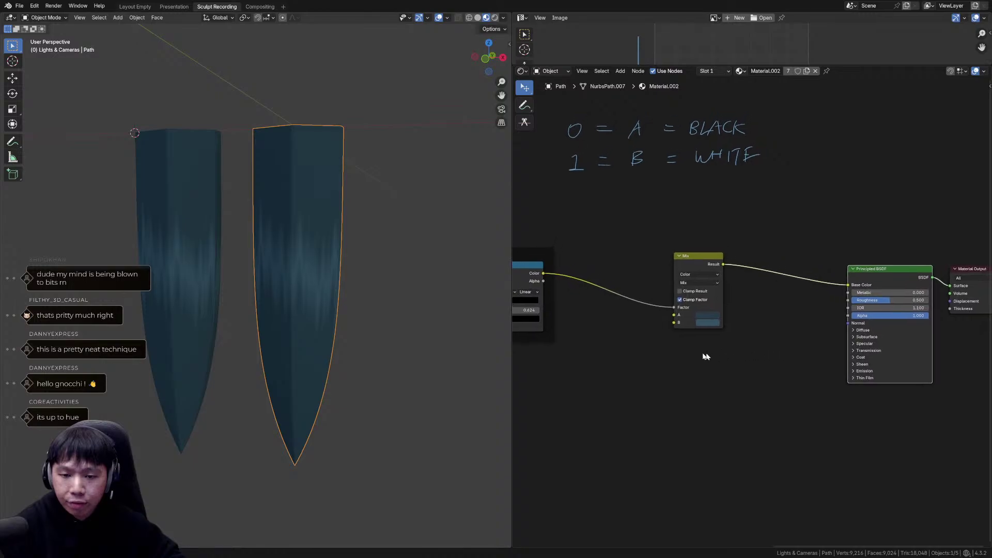
pyautogui.moveTo(655, 358); pyautogui.dragTo(795, 366, button='middle')
pyautogui.moveTo(691, 355); pyautogui.dragTo(827, 361, button='middle')
pyautogui.moveTo(711, 356)
pyautogui.mouseDown(button='middle')
pyautogui.moveTo(815, 359)
pyautogui.moveTo(988, 389)
pyautogui.mouseUp(button='middle')
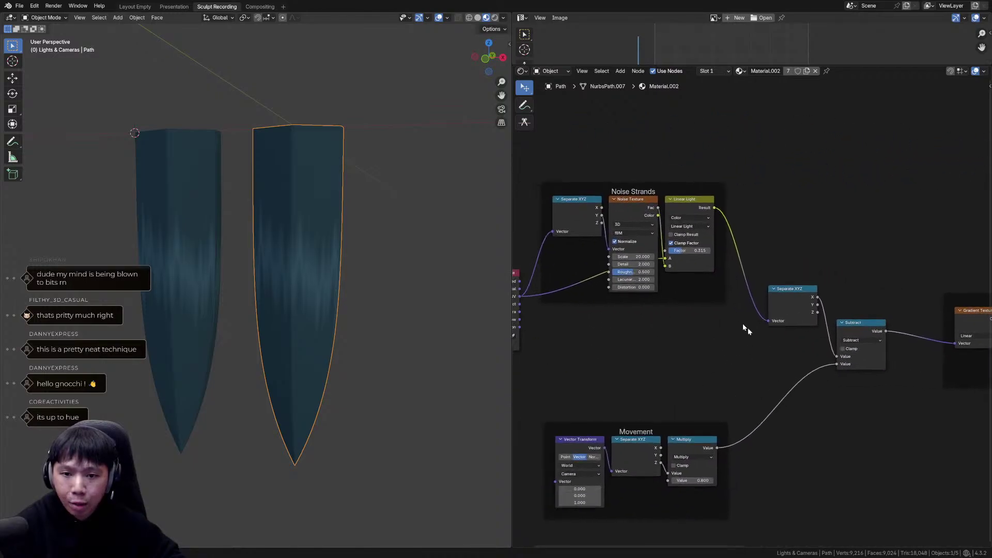
pyautogui.keyDown('ctrl'); pyautogui.keyDown('shift'); pyautogui.click(695, 204); pyautogui.keyUp('shift'); pyautogui.keyUp('ctrl')
pyautogui.moveTo(345, 272)
pyautogui.mouseDown(button='middle')
pyautogui.moveTo(362, 271)
pyautogui.moveTo(373, 244)
pyautogui.mouseUp(button='middle')
pyautogui.keyDown('ctrl'); pyautogui.keyDown('shift'); pyautogui.click(631, 212); pyautogui.keyUp('shift'); pyautogui.keyUp('ctrl')
pyautogui.press('g')
pyautogui.rightClick(637, 214)
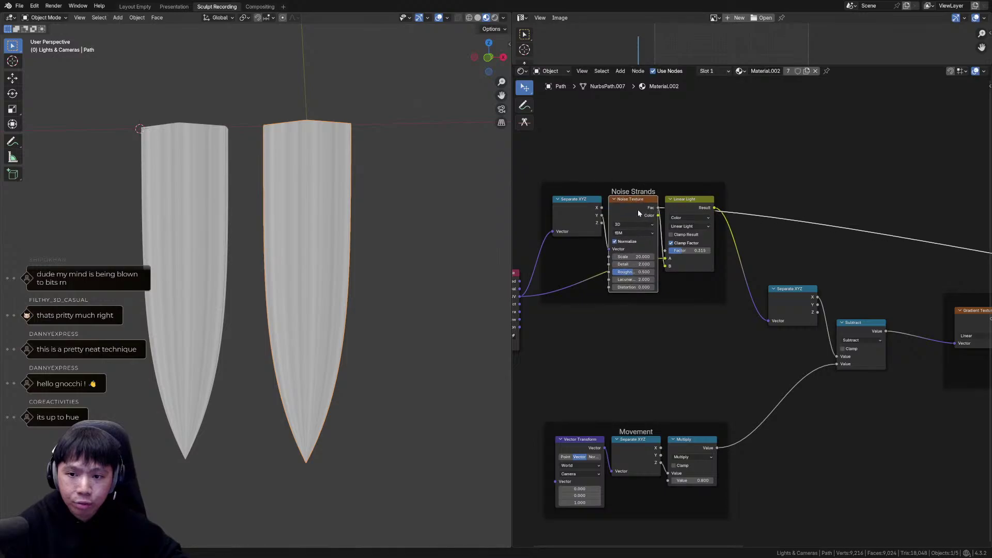
# Add a Color Ramp node above the Noise Strands frame and feed it from the Noise Texture's Fac output.
pyautogui.moveTo(659, 208); pyautogui.dragTo(744, 185)
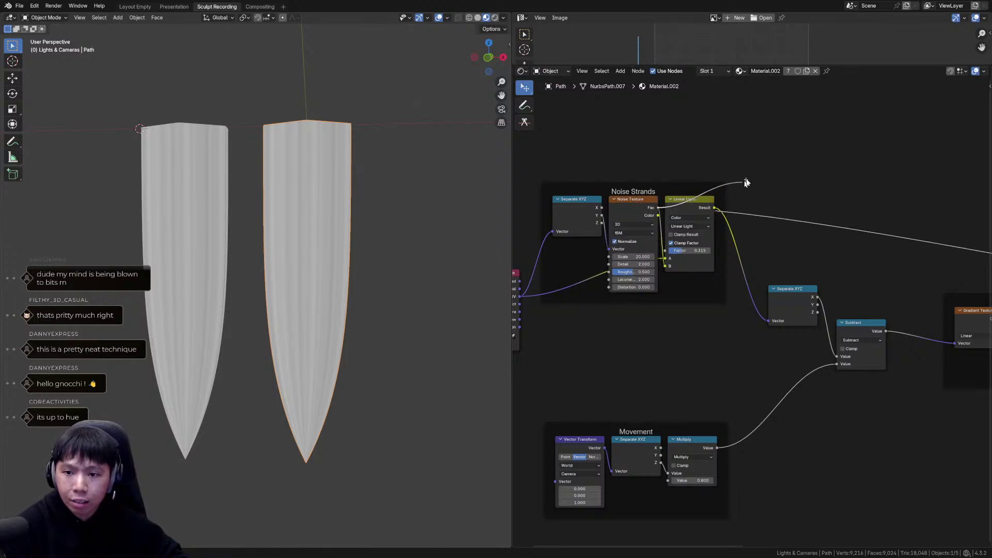
pyautogui.moveTo(755, 124); pyautogui.dragTo(757, 125)
pyautogui.scroll(10, 719, 175)
pyautogui.moveTo(723, 178); pyautogui.dragTo(848, 229, button='middle')
pyautogui.hotkey('shift', 'a')
pyautogui.write('ra')
pyautogui.click(804, 202)
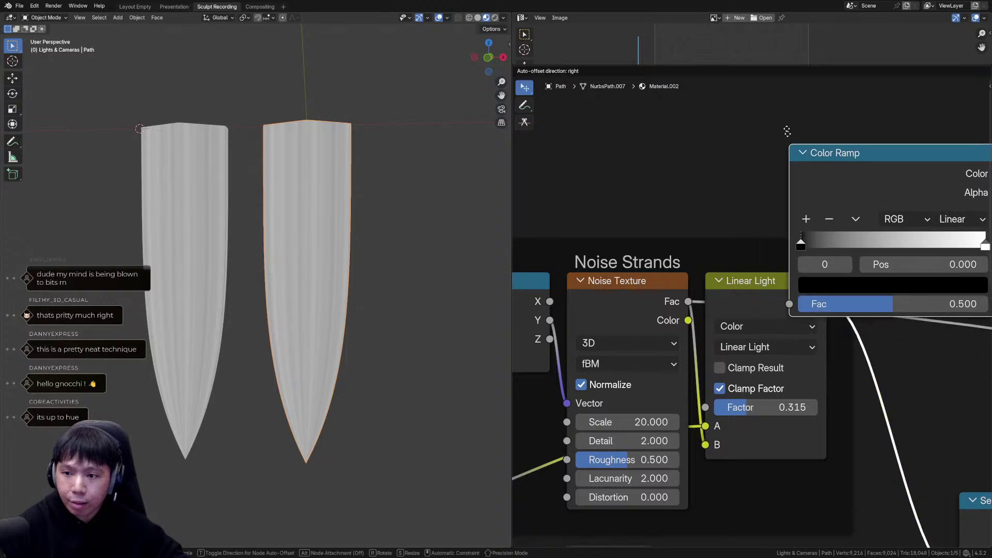
pyautogui.click(728, 121)
pyautogui.moveTo(689, 380); pyautogui.dragTo(729, 278)
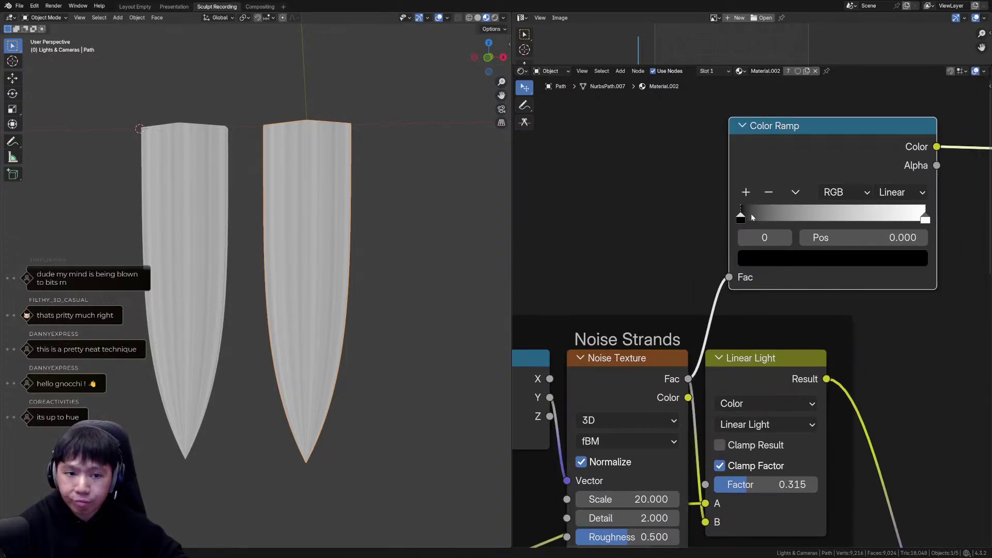
# Increase the Color Ramp's contrast by moving its black stop inward and white stop to 0.767, and place the node below the Mix node.
pyautogui.moveTo(751, 217); pyautogui.dragTo(788, 217)
pyautogui.moveTo(925, 217); pyautogui.dragTo(882, 217)
pyautogui.scroll(-2, 831, 313)
pyautogui.scroll(-3, 831, 313)
pyautogui.press('g')
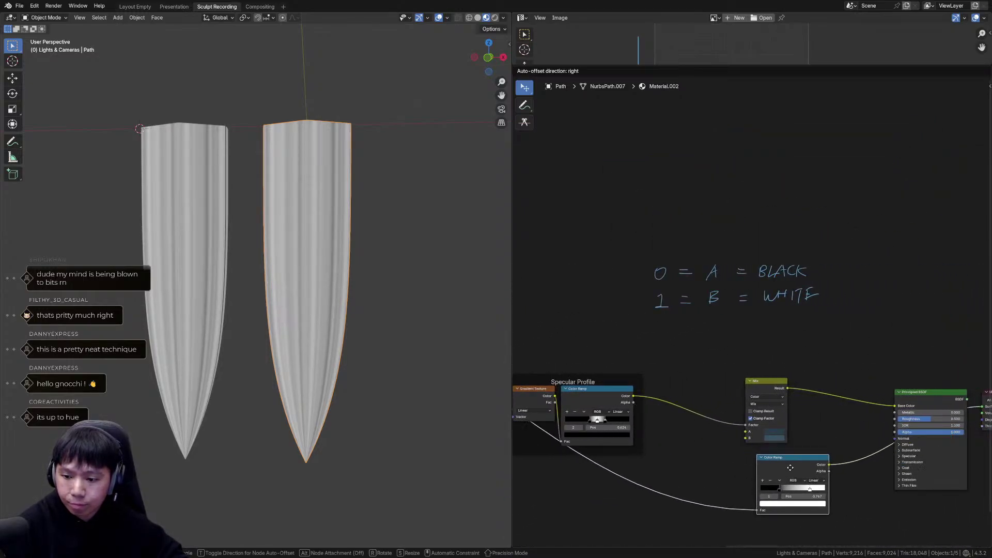
pyautogui.click(791, 468)
# Output the Principled BSDF to the Surface, connect the Color Ramp's Color to Metallic, and compare the strands without and with that link.
pyautogui.scroll(4, 721, 348)
pyautogui.moveTo(683, 392); pyautogui.dragTo(628, 388, button='middle')
pyautogui.keyDown('ctrl'); pyautogui.keyDown('shift'); pyautogui.click(774, 279); pyautogui.keyUp('shift'); pyautogui.keyUp('ctrl')
pyautogui.moveTo(602, 365); pyautogui.dragTo(692, 324)
pyautogui.moveTo(737, 280); pyautogui.dragTo(738, 281)
pyautogui.moveTo(348, 274)
pyautogui.mouseDown(button='middle')
pyautogui.moveTo(336, 269)
pyautogui.moveTo(389, 276)
pyautogui.moveTo(381, 295)
pyautogui.moveTo(372, 288)
pyautogui.moveTo(392, 295)
pyautogui.mouseUp(button='middle')
pyautogui.hotkey('ctrl', 'z')
pyautogui.hotkey('ctrl', 'shift', 'z')
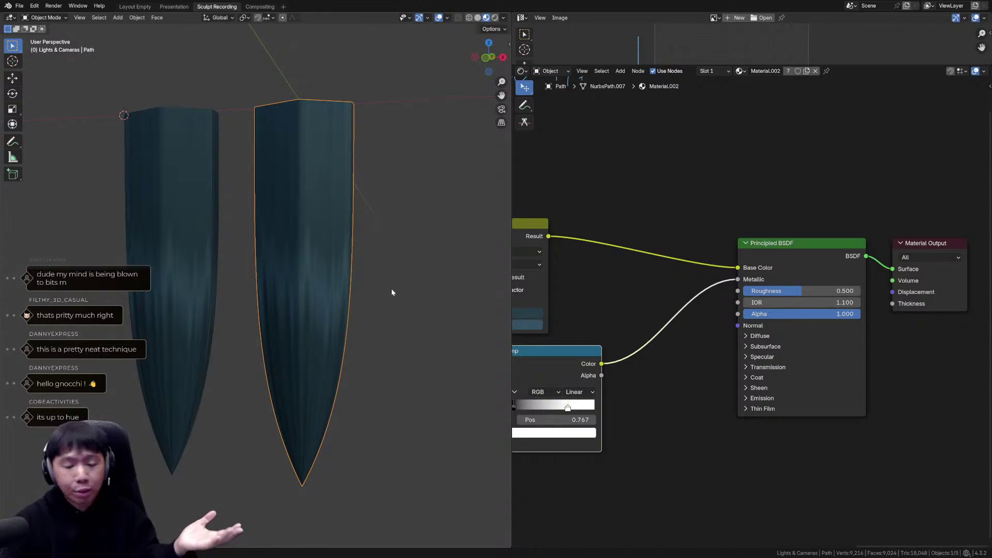
# Examine how the noise-driven Metallic variation and specular band read on the hair strands from different angles.
pyautogui.moveTo(411, 270); pyautogui.dragTo(413, 277, button='middle')
pyautogui.moveTo(658, 385); pyautogui.dragTo(693, 370, button='middle')
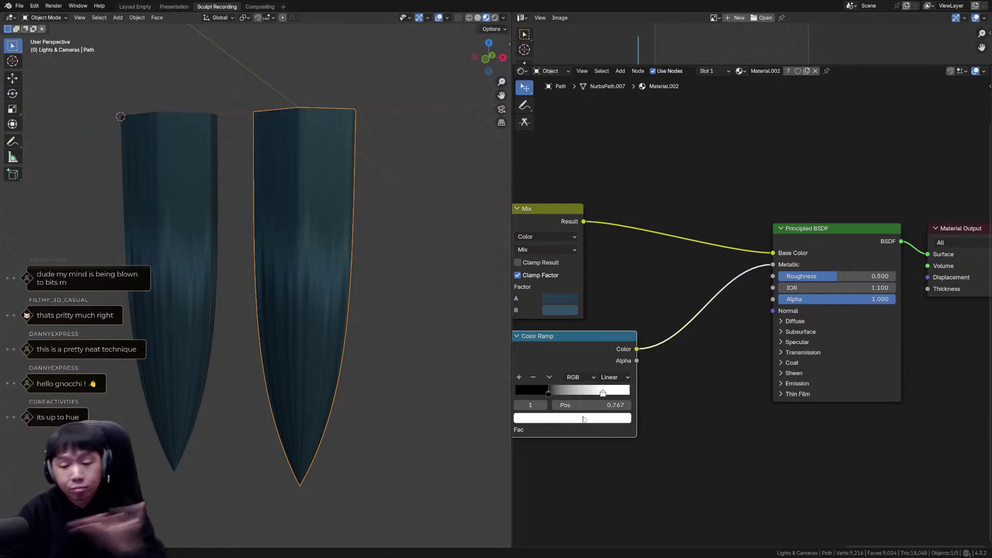
pyautogui.moveTo(612, 380); pyautogui.dragTo(626, 373, button='middle')
pyautogui.moveTo(318, 311); pyautogui.dragTo(324, 303, button='middle')
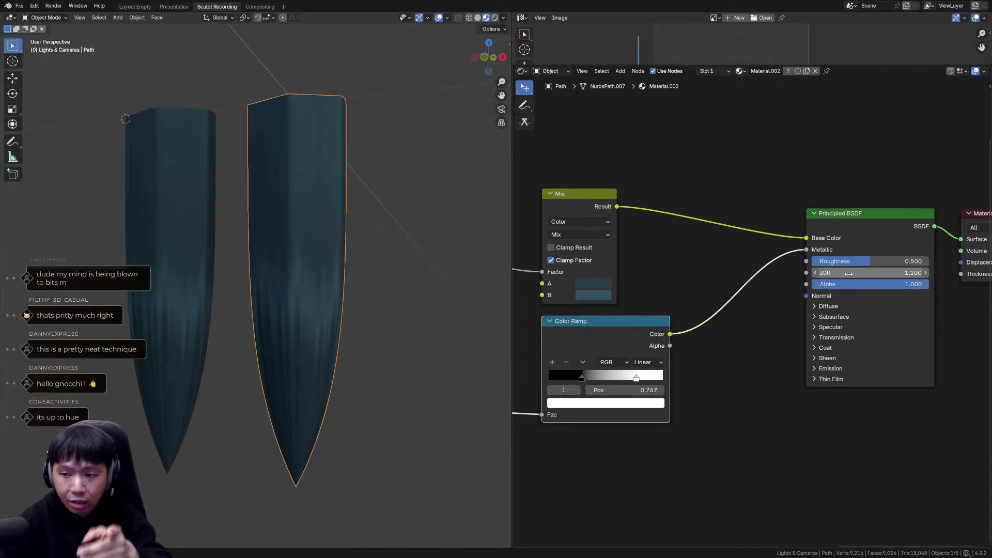
pyautogui.moveTo(851, 275)
pyautogui.mouseDown()
pyautogui.moveTo(835, 275)
pyautogui.moveTo(884, 273)
pyautogui.moveTo(852, 273)
pyautogui.mouseUp()
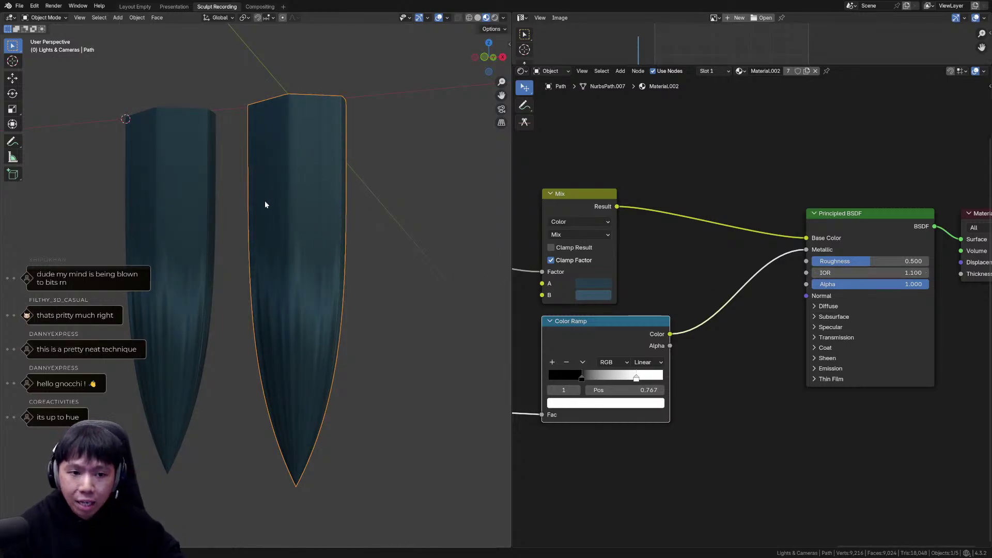
pyautogui.moveTo(828, 258); pyautogui.dragTo(793, 261, button='middle')
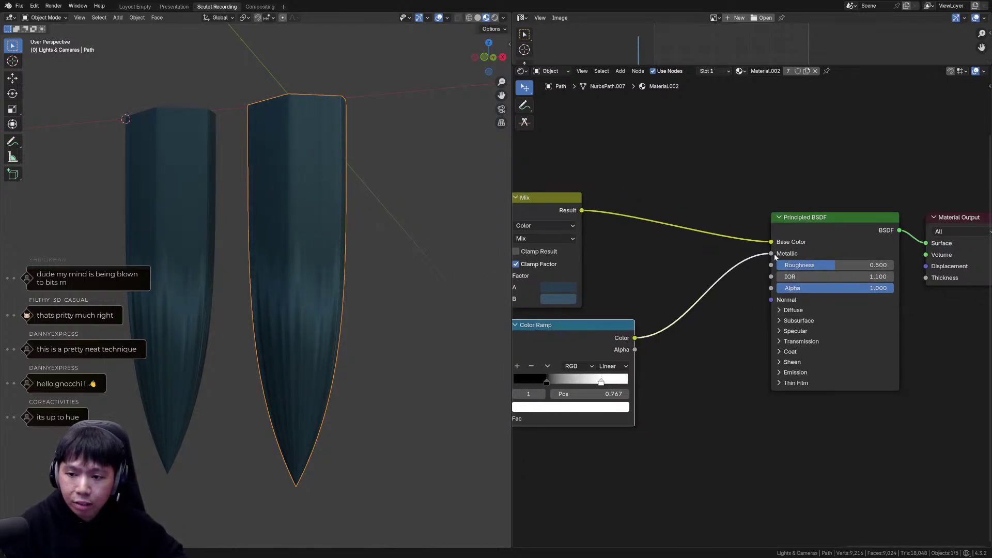
pyautogui.moveTo(347, 285)
pyautogui.keyDown('shift'); pyautogui.mouseDown(button='middle')
pyautogui.moveTo(310, 259)
pyautogui.moveTo(336, 274)
pyautogui.mouseUp(button='middle'); pyautogui.keyUp('shift')
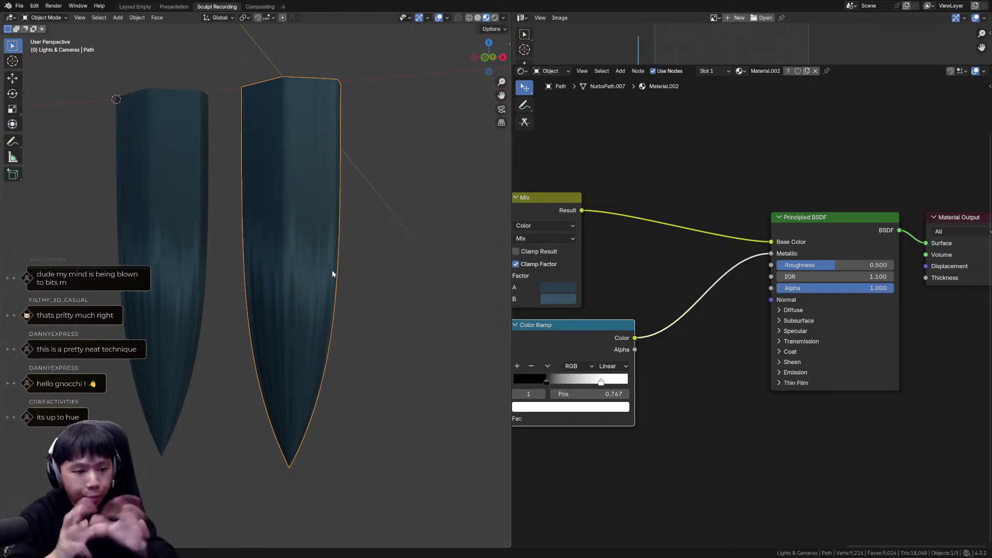
# Disconnect the Color Ramp from Metallic and reconnect it to compare the strands with and without the variation.
pyautogui.moveTo(432, 294); pyautogui.dragTo(401, 290, button='middle')
pyautogui.moveTo(769, 254); pyautogui.dragTo(727, 274)
pyautogui.moveTo(811, 276)
pyautogui.mouseDown()
pyautogui.moveTo(871, 276)
pyautogui.moveTo(809, 275)
pyautogui.moveTo(771, 253)
pyautogui.mouseUp()
pyautogui.moveTo(473, 292); pyautogui.dragTo(429, 286, button='middle')
pyautogui.moveTo(703, 300); pyautogui.dragTo(719, 316, button='middle')
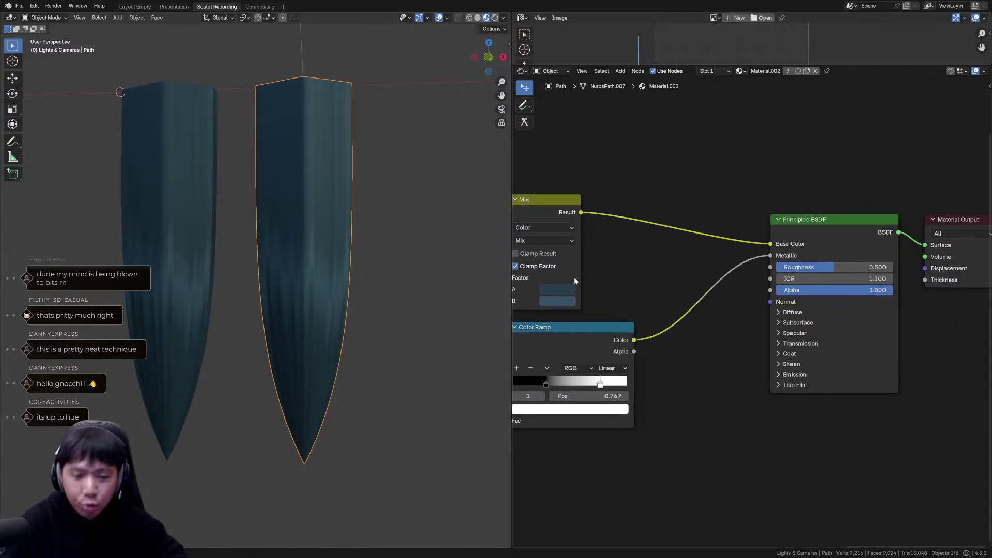
# Switch to the Blender window with the finished reference hair, inspect its strands, and return to the shader file.
pyautogui.hotkey('alt', 'Tab')
pyautogui.moveTo(386, 266); pyautogui.dragTo(376, 242, button='middle')
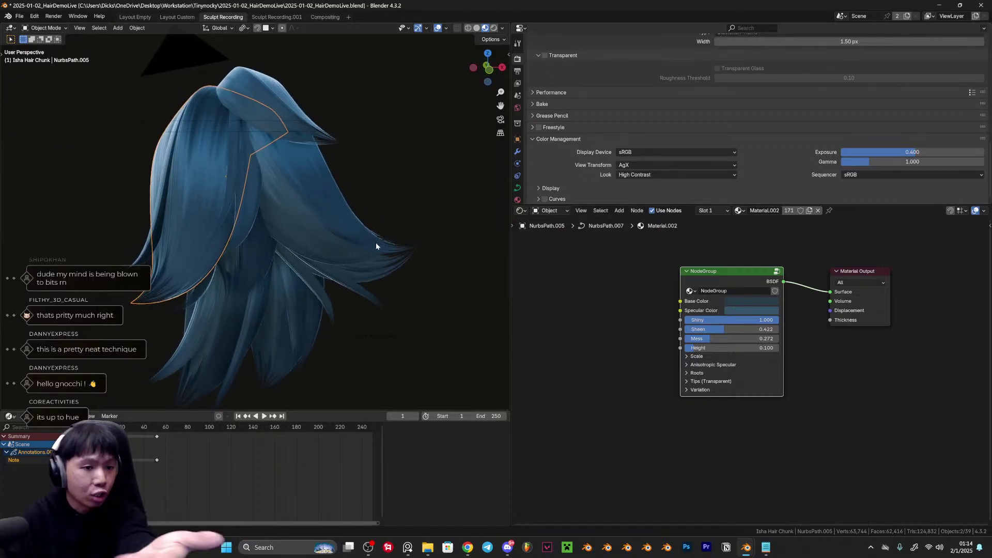
pyautogui.hotkey('alt', 'Tab')
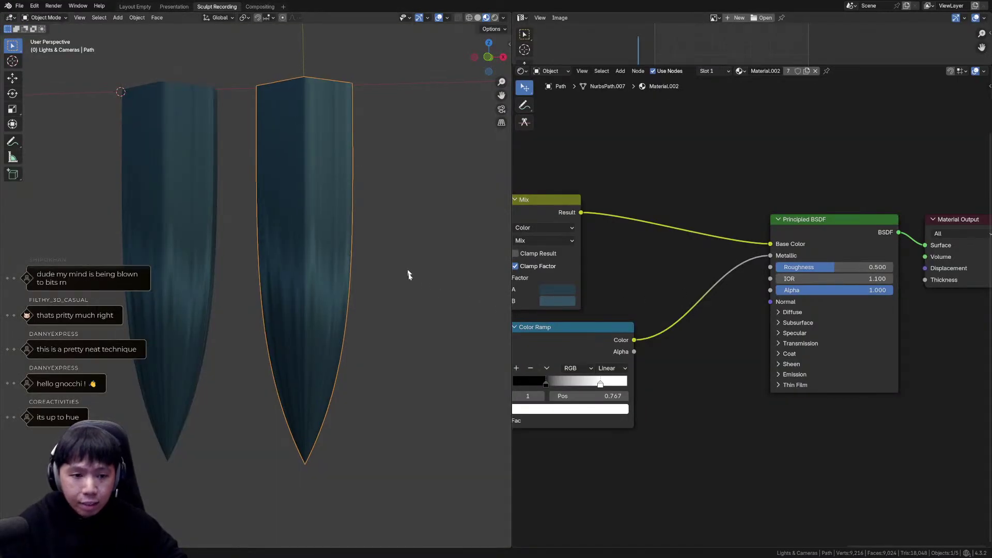
# Disconnect the Color Ramp from the Principled BSDF's Metallic input and move the ramp away from the Mix node.
pyautogui.moveTo(409, 274); pyautogui.dragTo(411, 280, button='middle')
pyautogui.moveTo(641, 318); pyautogui.dragTo(754, 304, button='middle')
pyautogui.scroll(-3, 755, 304)
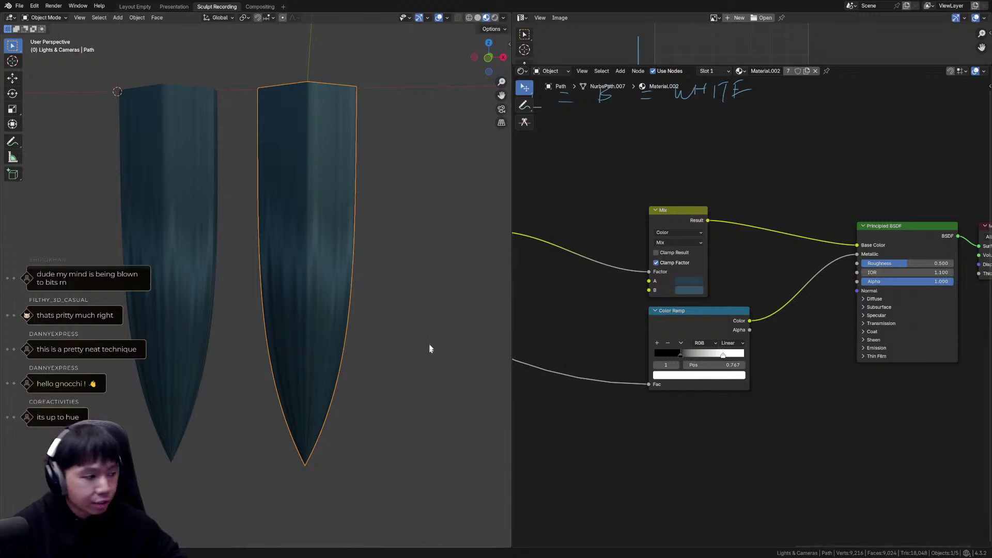
pyautogui.scroll(-1, 667, 311)
pyautogui.moveTo(714, 308); pyautogui.dragTo(780, 337, button='middle')
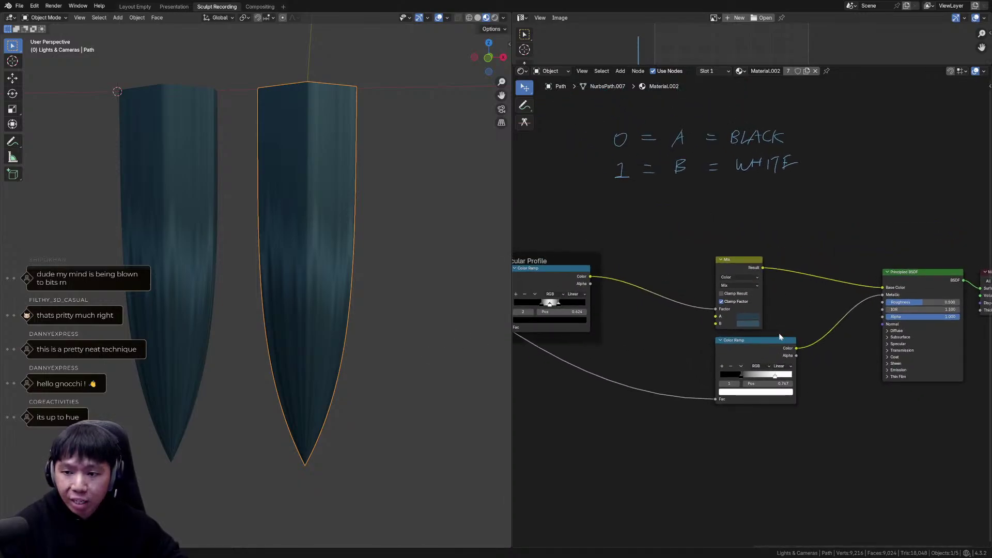
pyautogui.scroll(2, 771, 315)
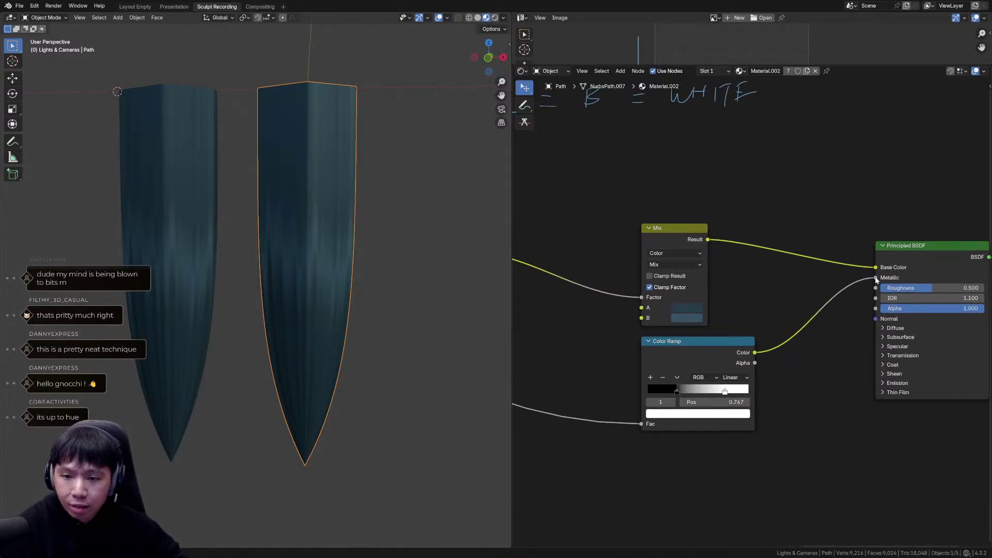
pyautogui.moveTo(875, 279); pyautogui.dragTo(822, 289)
pyautogui.moveTo(341, 271)
pyautogui.mouseDown(button='middle')
pyautogui.moveTo(295, 251)
pyautogui.moveTo(344, 259)
pyautogui.mouseUp(button='middle')
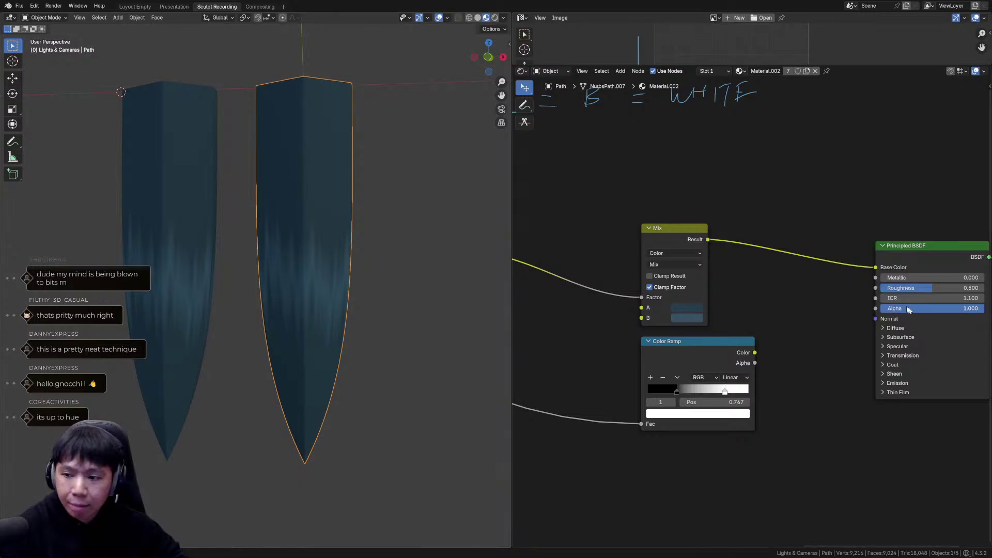
pyautogui.moveTo(875, 283); pyautogui.dragTo(789, 269, button='middle')
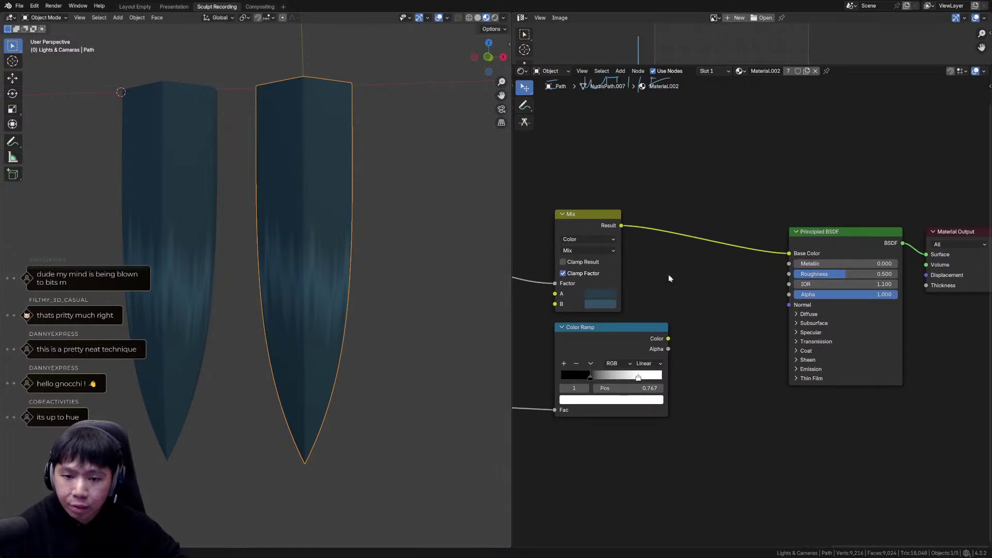
pyautogui.moveTo(650, 277); pyautogui.dragTo(821, 306, button='middle')
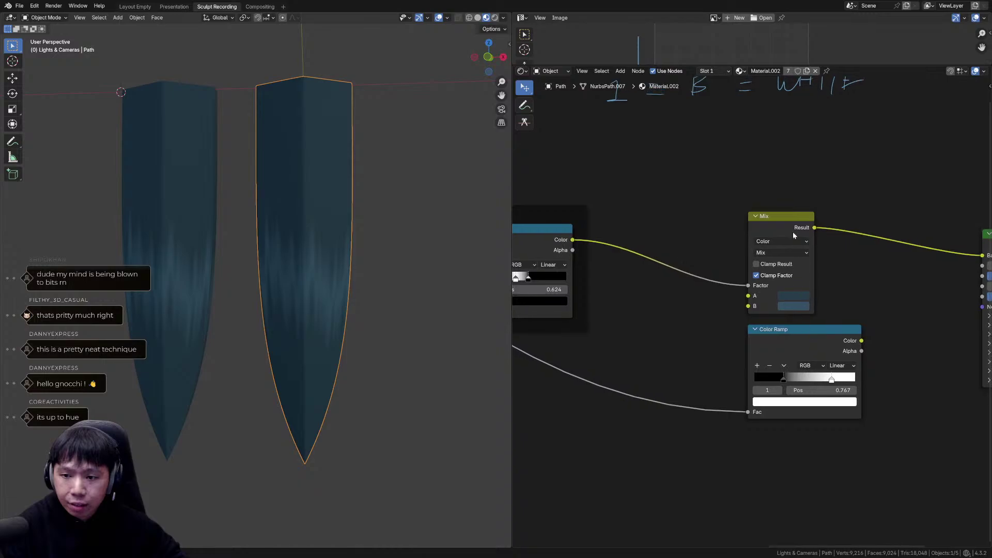
pyautogui.moveTo(791, 336); pyautogui.dragTo(714, 372)
# Preview the strand Color Ramp's output on the hair and trace its link back to the Noise Strands frame.
pyautogui.scroll(-2, 651, 347)
pyautogui.moveTo(651, 348); pyautogui.dragTo(861, 371, button='middle')
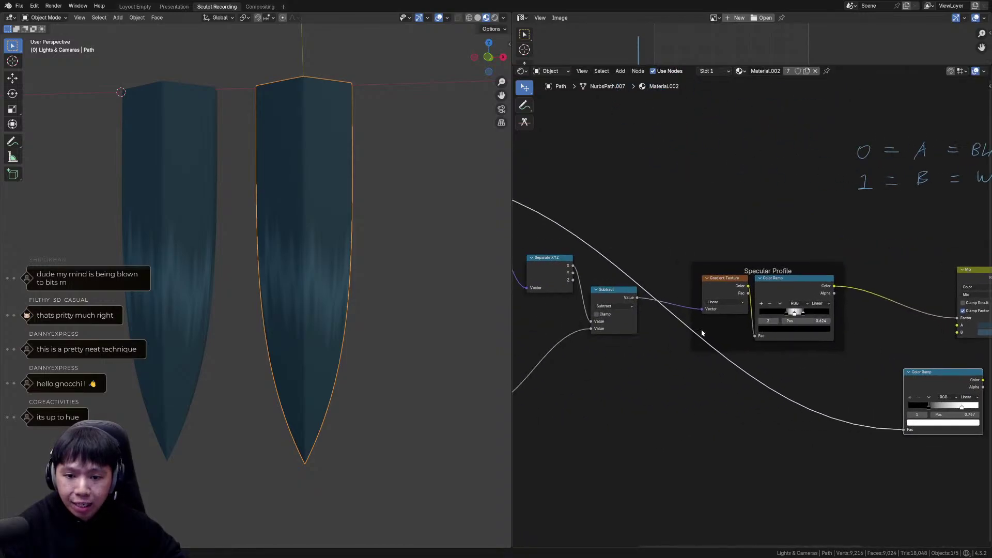
pyautogui.moveTo(633, 315); pyautogui.dragTo(724, 330, button='middle')
pyautogui.moveTo(910, 372); pyautogui.dragTo(673, 320, button='middle')
pyautogui.keyDown('ctrl'); pyautogui.keyDown('shift'); pyautogui.click(811, 351); pyautogui.keyUp('shift'); pyautogui.keyUp('ctrl')
pyautogui.moveTo(537, 265); pyautogui.dragTo(768, 312, button='middle')
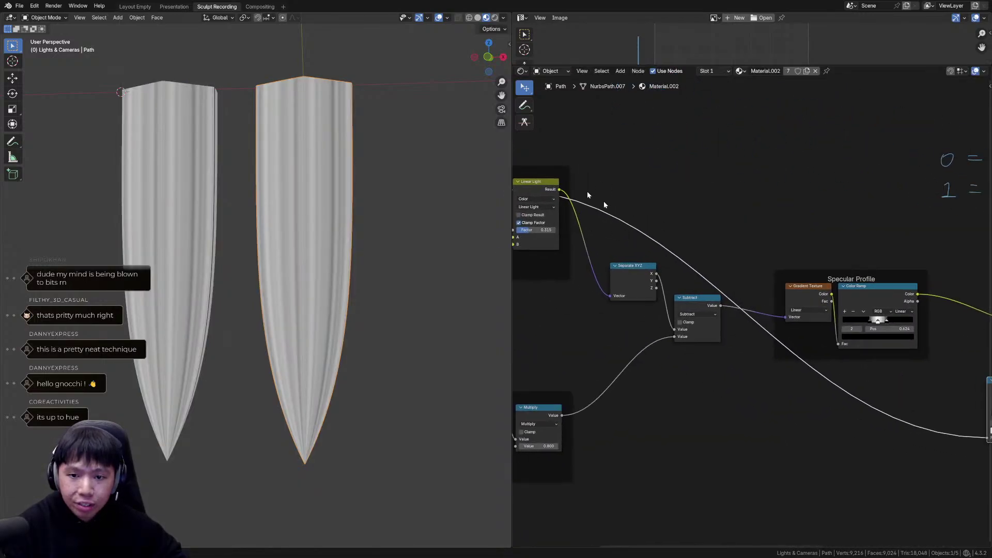
pyautogui.moveTo(604, 201); pyautogui.dragTo(756, 227, button='middle')
pyautogui.moveTo(848, 321); pyautogui.dragTo(656, 286, button='middle')
pyautogui.moveTo(882, 292); pyautogui.dragTo(642, 235, button='middle')
pyautogui.scroll(5, 770, 309)
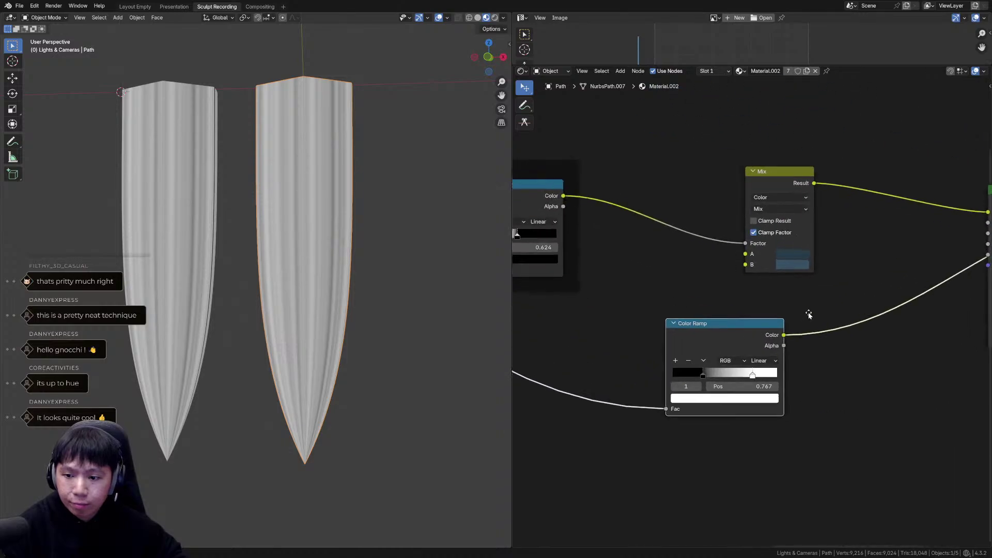
# Make room before the Principled BSDF and insert a duplicate of the Mix node into the Base Color link.
pyautogui.moveTo(761, 327); pyautogui.dragTo(666, 328)
pyautogui.moveTo(704, 270); pyautogui.dragTo(638, 284, button='middle')
pyautogui.moveTo(715, 197); pyautogui.dragTo(639, 191)
pyautogui.click(579, 189)
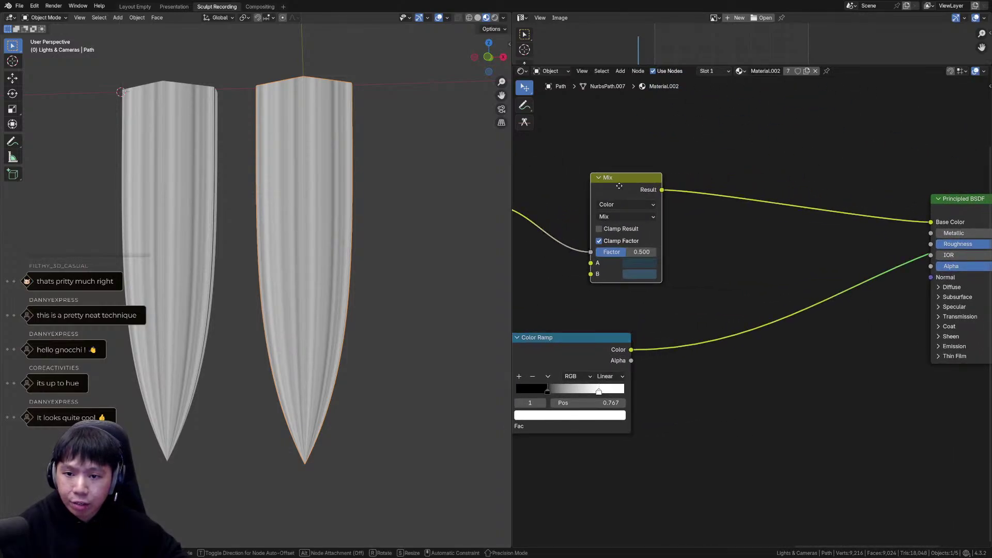
pyautogui.hotkey('shift', 'd')
pyautogui.click(735, 191)
# Preview the first Mix node on the hair and connect its Result to input B of the second Mix node as well.
pyautogui.click(635, 182)
pyautogui.keyDown('ctrl'); pyautogui.keyDown('shift'); pyautogui.click(634, 182); pyautogui.keyUp('shift'); pyautogui.keyUp('ctrl')
pyautogui.moveTo(349, 188)
pyautogui.mouseDown(button='middle')
pyautogui.moveTo(327, 188)
pyautogui.moveTo(341, 189)
pyautogui.mouseUp(button='middle')
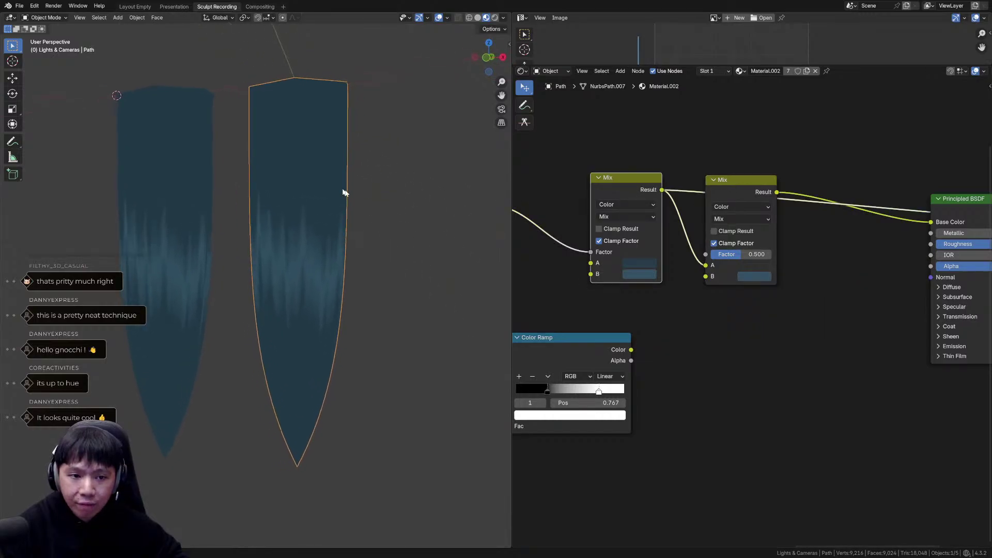
pyautogui.moveTo(662, 190); pyautogui.dragTo(682, 230)
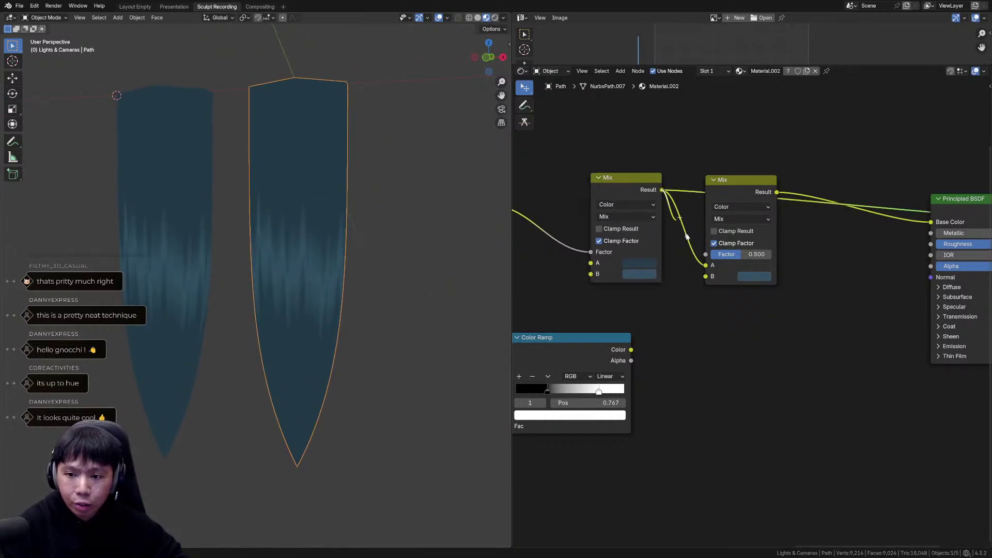
# Preview the strand Color Ramp and connect its Color output to the second Mix node's Factor.
pyautogui.moveTo(758, 284); pyautogui.dragTo(717, 279, button='middle')
pyautogui.moveTo(580, 344); pyautogui.dragTo(650, 322)
pyautogui.keyDown('ctrl'); pyautogui.keyDown('shift'); pyautogui.click(645, 333); pyautogui.keyUp('shift'); pyautogui.keyUp('ctrl')
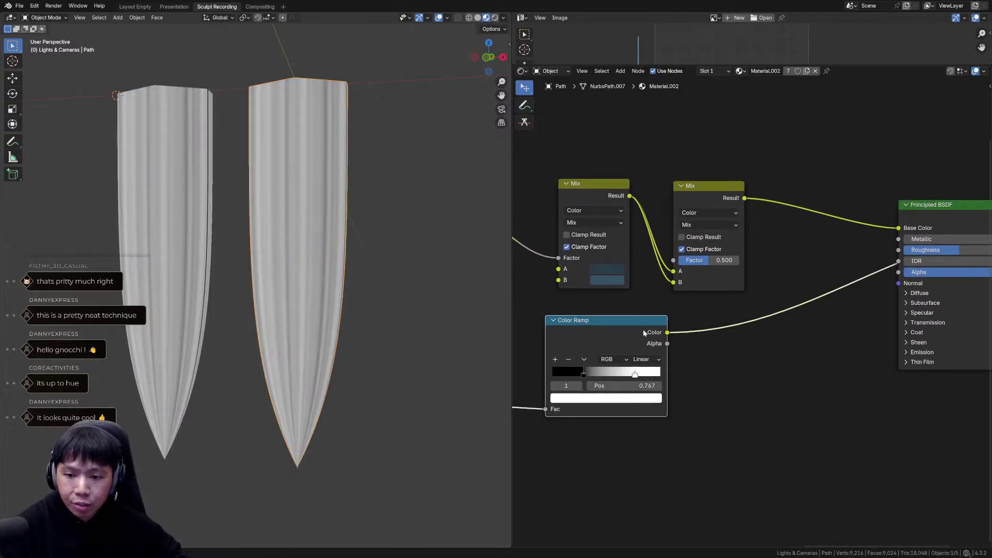
pyautogui.moveTo(668, 333); pyautogui.dragTo(674, 261)
pyautogui.moveTo(676, 269); pyautogui.dragTo(740, 282, button='middle')
pyautogui.moveTo(307, 240); pyautogui.dragTo(304, 246, button='middle')
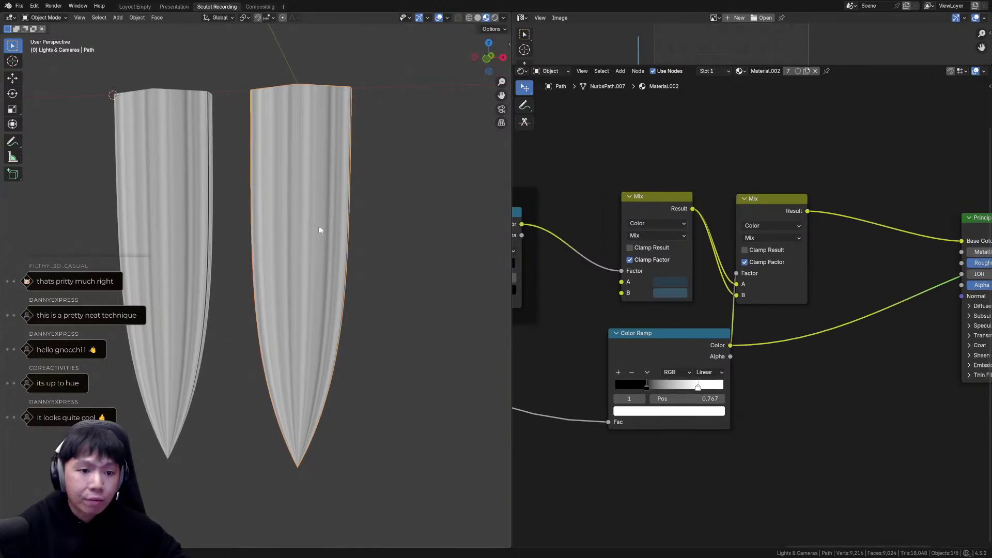
# Preview the second Mix node and insert a Hue/Saturation/Value node between the first Mix's Result and the second Mix's B input.
pyautogui.moveTo(792, 212); pyautogui.dragTo(854, 204)
pyautogui.keyDown('ctrl'); pyautogui.keyDown('shift'); pyautogui.click(848, 206); pyautogui.keyUp('shift'); pyautogui.keyUp('ctrl')
pyautogui.moveTo(798, 287)
pyautogui.mouseDown(button='middle')
pyautogui.moveTo(791, 291)
pyautogui.moveTo(792, 283)
pyautogui.mouseUp(button='middle')
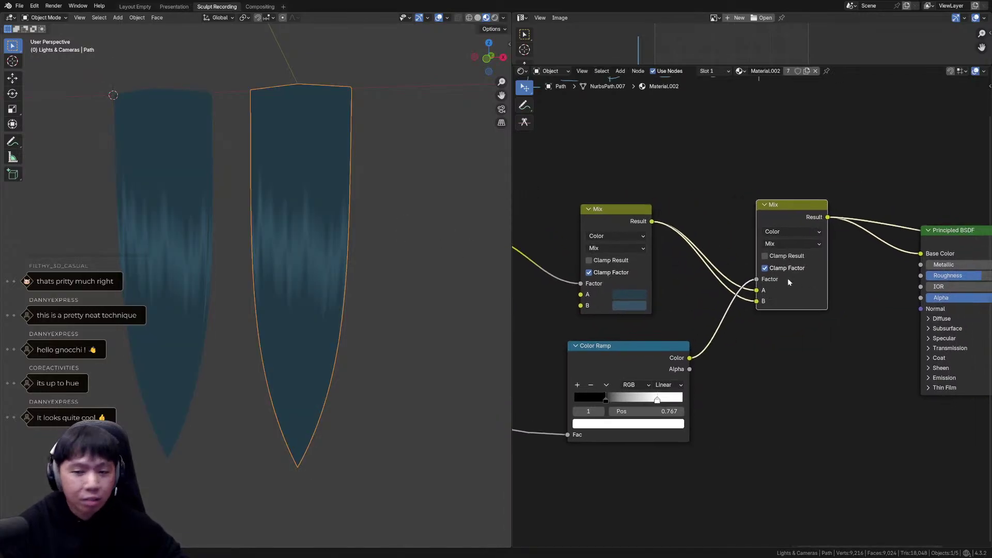
pyautogui.hotkey('shift', 'a')
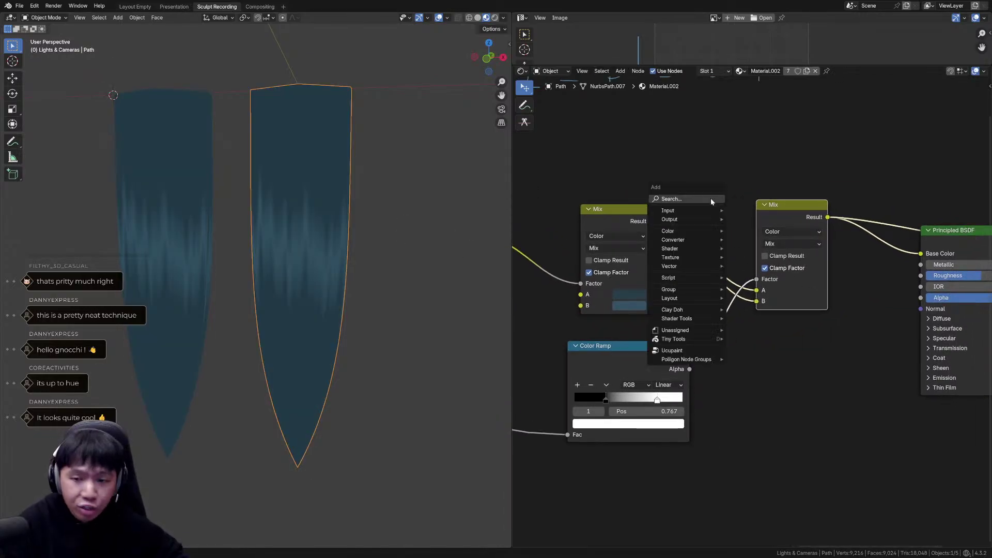
pyautogui.write('hu')
pyautogui.click(750, 214)
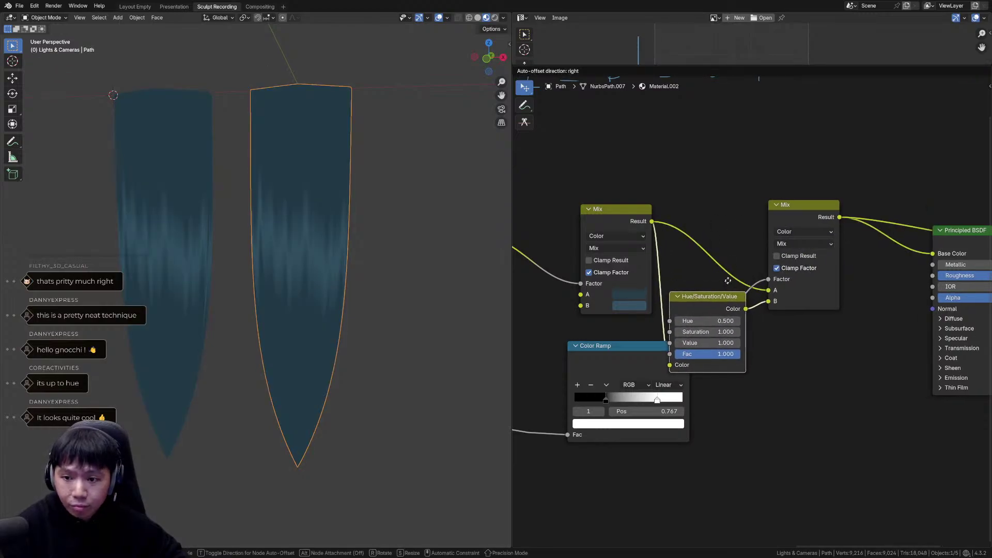
pyautogui.click(729, 279)
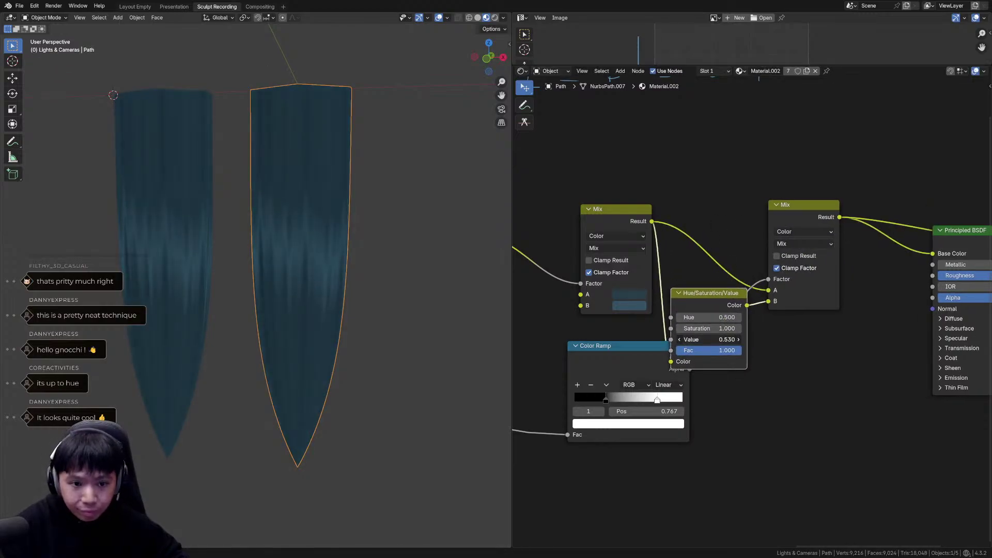
# Output the Principled BSDF to the Surface and set the Hue/Saturation/Value node's Value to 0.420.
pyautogui.moveTo(826, 299); pyautogui.dragTo(780, 301, button='middle')
pyautogui.keyDown('ctrl'); pyautogui.keyDown('shift'); pyautogui.click(938, 233); pyautogui.keyUp('shift'); pyautogui.keyUp('ctrl')
pyautogui.moveTo(375, 287); pyautogui.dragTo(372, 281, button='middle')
pyautogui.moveTo(668, 340)
pyautogui.mouseDown()
pyautogui.moveTo(718, 340)
pyautogui.moveTo(672, 339)
pyautogui.mouseUp()
pyautogui.scroll(3, 398, 279)
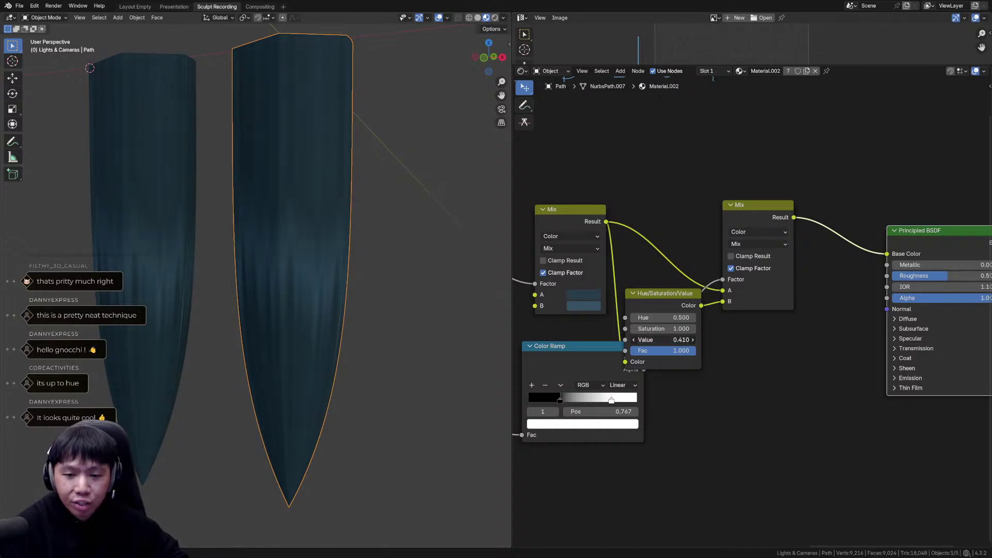
pyautogui.moveTo(662, 339); pyautogui.dragTo(667, 340)
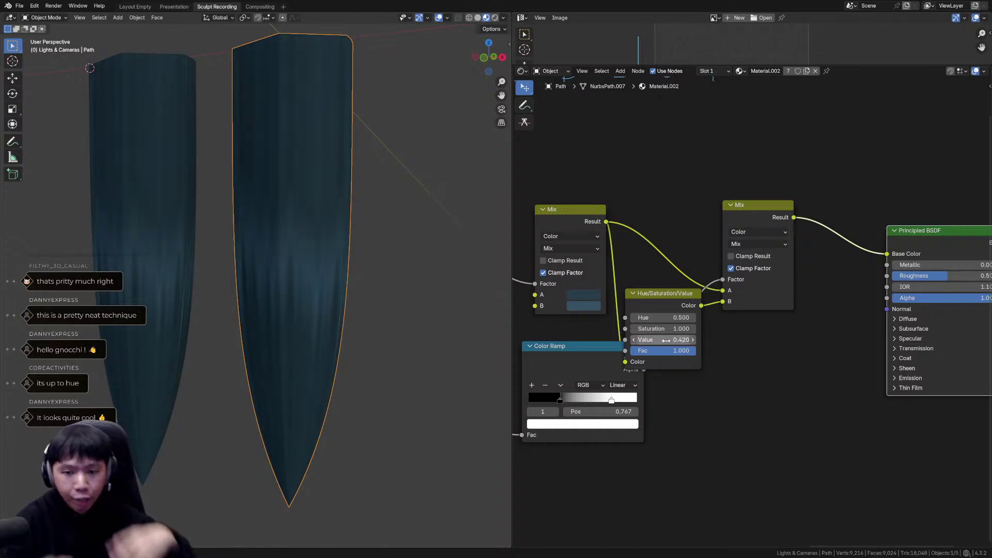
# Compare the first Mix node's output with the full Principled BSDF result, and move the Color Ramp clear of the Hue/Saturation/Value node.
pyautogui.keyDown('ctrl'); pyautogui.keyDown('shift'); pyautogui.click(571, 219); pyautogui.keyUp('shift'); pyautogui.keyUp('ctrl')
pyautogui.moveTo(304, 259); pyautogui.dragTo(303, 256, button='middle')
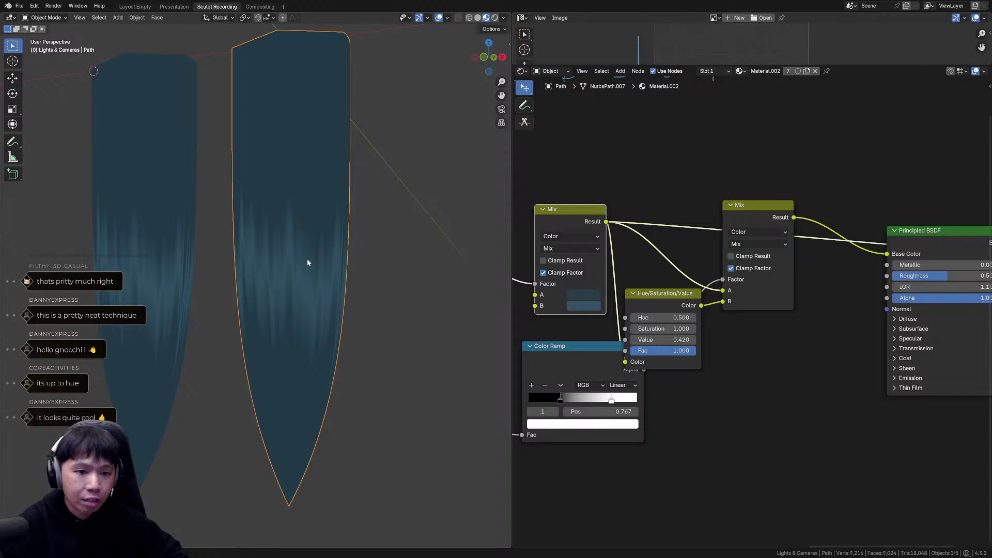
pyautogui.moveTo(584, 358); pyautogui.dragTo(561, 408)
pyautogui.moveTo(825, 361); pyautogui.dragTo(768, 389, button='middle')
pyautogui.keyDown('ctrl'); pyautogui.keyDown('shift'); pyautogui.click(886, 285); pyautogui.keyUp('shift'); pyautogui.keyUp('ctrl')
# Connect the strand Color Ramp's Color output to the Principled BSDF's Metallic input.
pyautogui.moveTo(429, 254); pyautogui.dragTo(449, 256, button='middle')
pyautogui.moveTo(615, 393); pyautogui.dragTo(650, 352, button='middle')
pyautogui.moveTo(584, 392); pyautogui.dragTo(866, 251)
pyautogui.keyDown('ctrl'); pyautogui.keyDown('shift'); pyautogui.click(581, 392); pyautogui.keyUp('shift'); pyautogui.keyUp('ctrl')
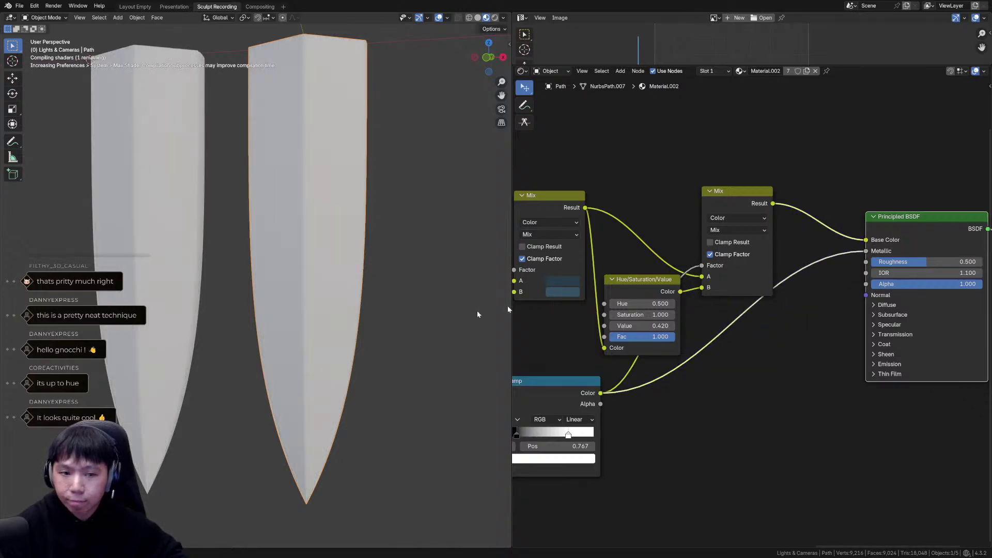
# Set the Hue/Saturation/Value node's Value to 1.020.
pyautogui.moveTo(644, 331); pyautogui.dragTo(660, 306, button='middle')
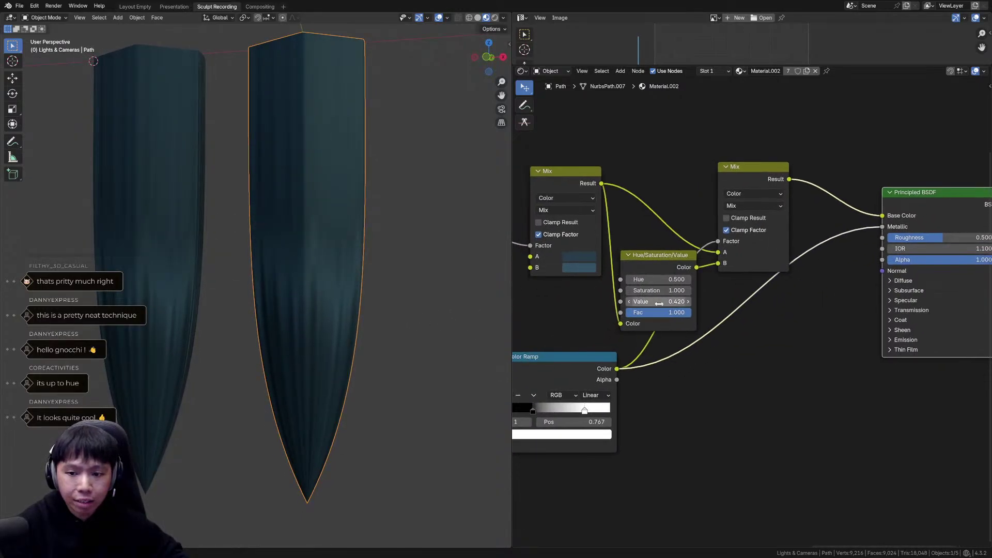
pyautogui.moveTo(660, 307); pyautogui.dragTo(712, 307)
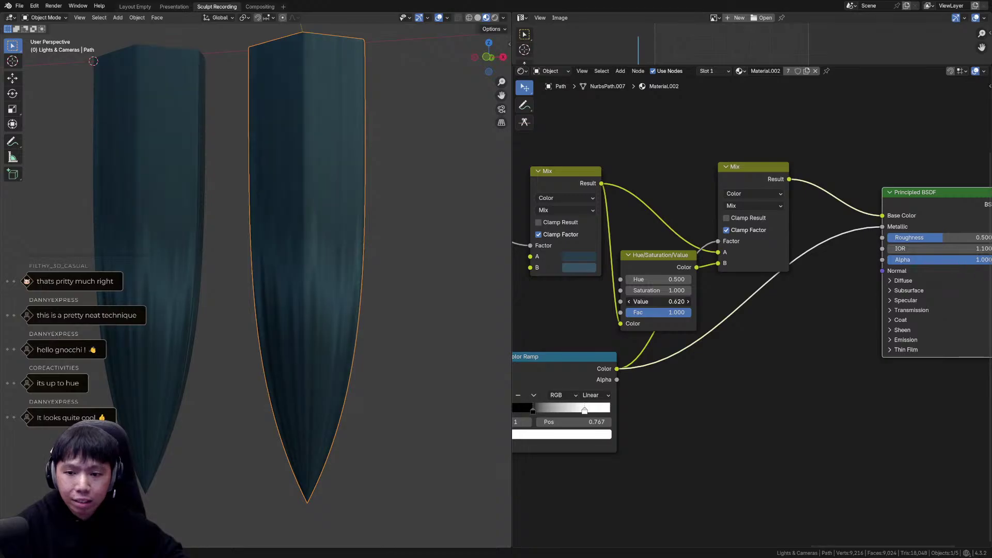
pyautogui.rightClick(661, 302)
pyautogui.moveTo(660, 302); pyautogui.dragTo(662, 302)
# Move the strand Color Ramp directly below the Hue/Saturation/Value node and save the file.
pyautogui.scroll(-1, 626, 417)
pyautogui.moveTo(626, 416); pyautogui.dragTo(646, 382, button='middle')
pyautogui.moveTo(586, 367); pyautogui.dragTo(586, 366)
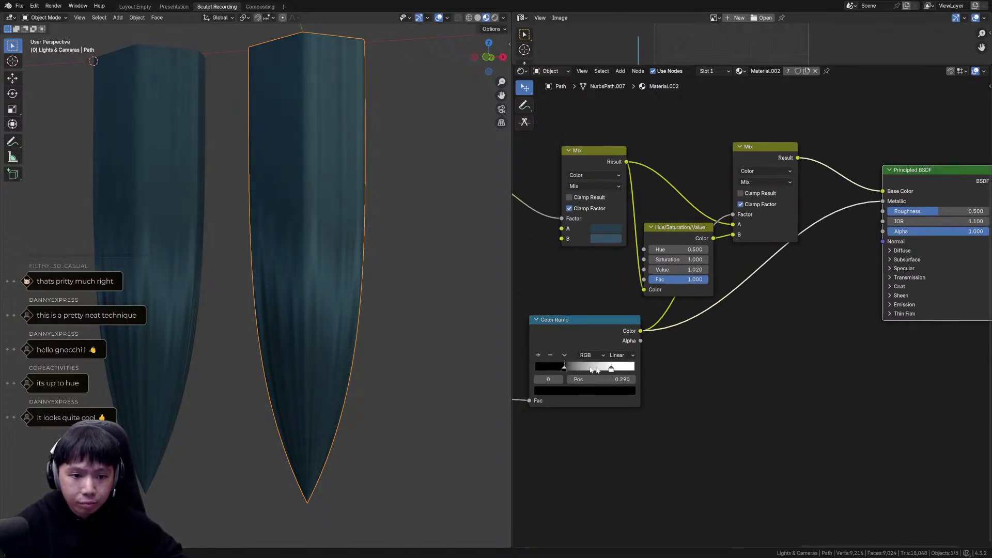
pyautogui.keyDown('ctrl'); pyautogui.moveTo(740, 362); pyautogui.dragTo(669, 339, button='middle'); pyautogui.keyUp('ctrl')
pyautogui.moveTo(637, 329); pyautogui.dragTo(692, 319)
pyautogui.moveTo(343, 310); pyautogui.dragTo(318, 316, button='middle')
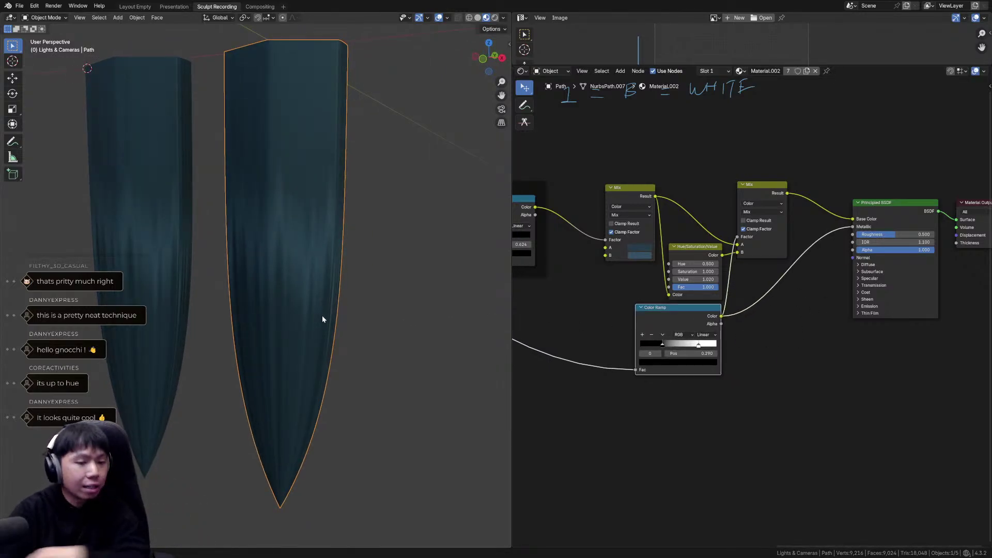
pyautogui.moveTo(405, 348); pyautogui.dragTo(380, 364, button='middle')
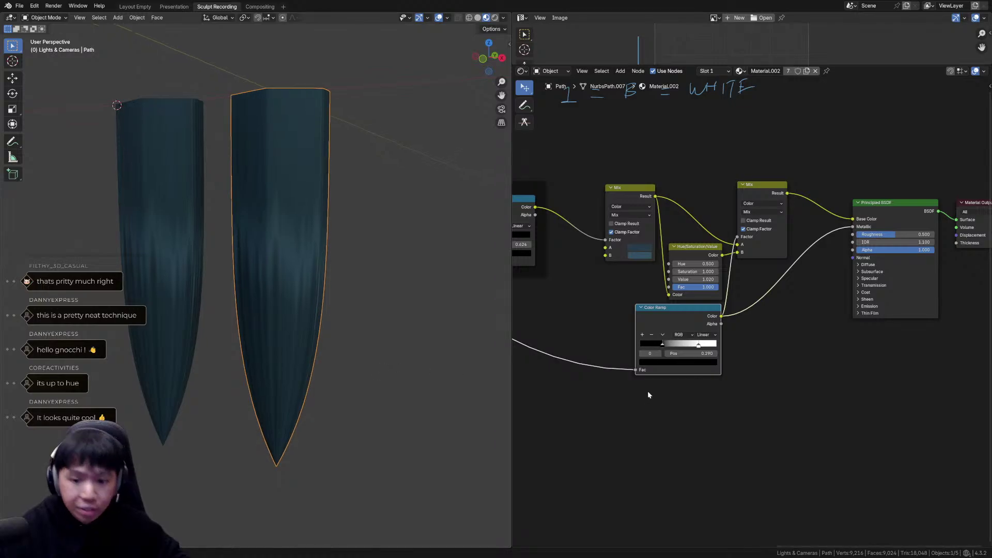
pyautogui.scroll(-1, 646, 393)
pyautogui.moveTo(646, 392); pyautogui.dragTo(721, 420, button='middle')
pyautogui.hotkey('ctrl', 's')
# Preview the Noise Texture in the Noise Strands frame and add a new Color Ramp fed by its Fac output.
pyautogui.moveTo(645, 360); pyautogui.dragTo(634, 213, button='middle')
pyautogui.keyDown('ctrl'); pyautogui.keyDown('shift'); pyautogui.click(614, 236); pyautogui.keyUp('shift'); pyautogui.keyUp('ctrl')
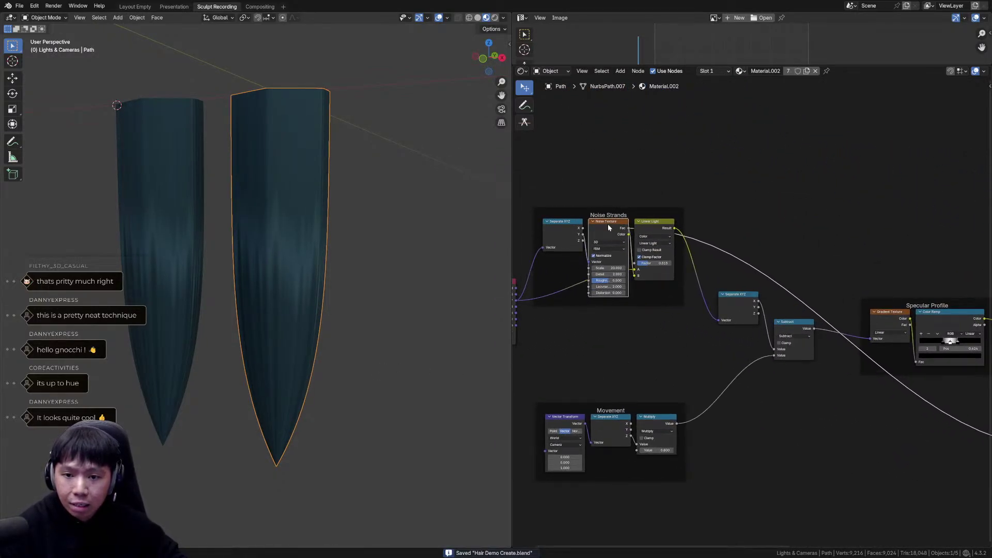
pyautogui.scroll(1, 608, 236)
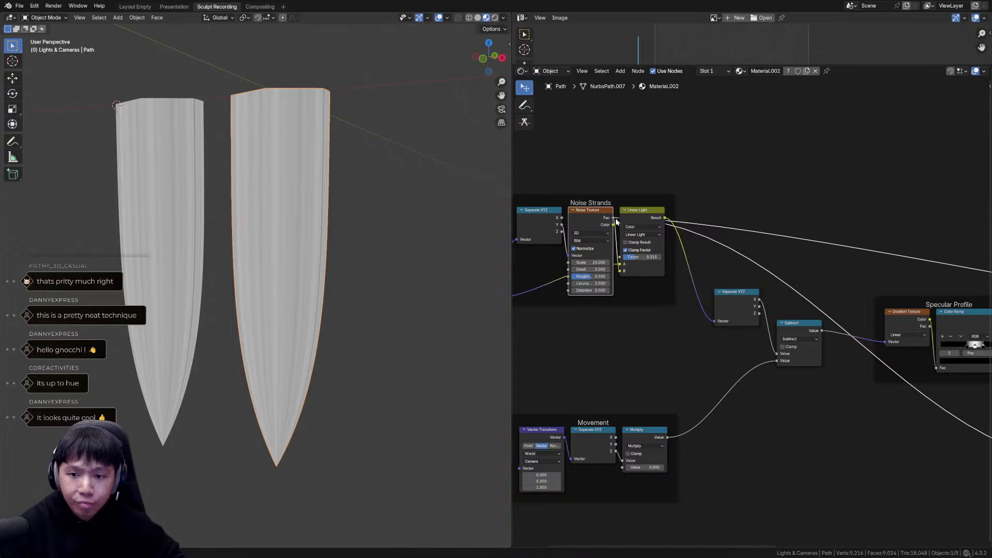
pyautogui.moveTo(615, 218); pyautogui.dragTo(747, 175)
pyautogui.write('ra')
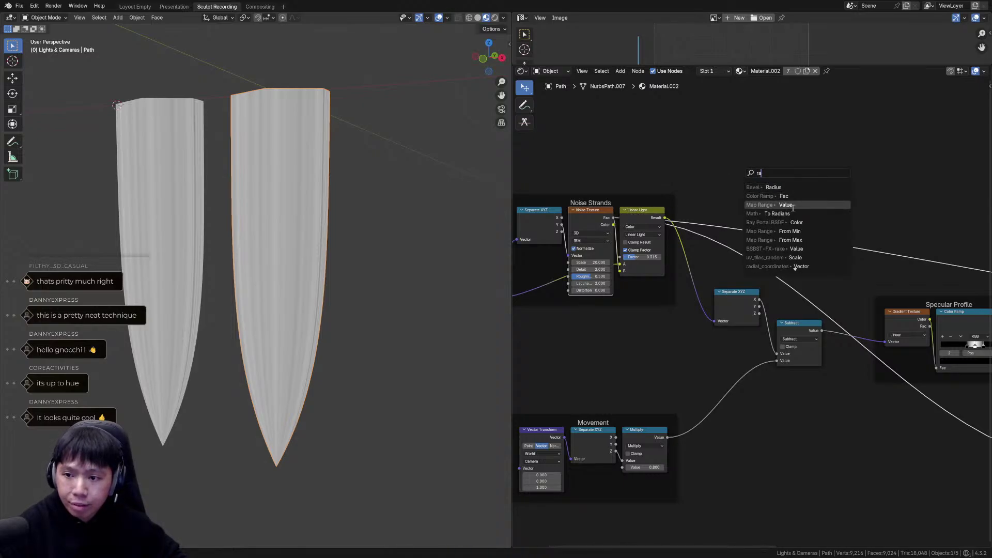
pyautogui.write('mp')
pyautogui.click(794, 188)
pyautogui.click(749, 135)
# Move the new Color Ramp below the strand Color Ramp, near the Principled BSDF, saving the file along the way.
pyautogui.moveTo(749, 132); pyautogui.dragTo(626, 115)
pyautogui.scroll(8, 701, 226)
pyautogui.moveTo(611, 153); pyautogui.dragTo(748, 274, button='middle')
pyautogui.scroll(-1, 702, 226)
pyautogui.moveTo(708, 134); pyautogui.dragTo(762, 152)
pyautogui.hotkey('ctrl', 's')
pyautogui.keyDown('ctrl'); pyautogui.moveTo(783, 222); pyautogui.dragTo(665, 422, button='middle'); pyautogui.keyUp('ctrl')
pyautogui.moveTo(626, 208); pyautogui.dragTo(910, 455)
pyautogui.moveTo(911, 455); pyautogui.dragTo(730, 338, button='middle')
pyautogui.press('g')
pyautogui.click(769, 347)
pyautogui.keyDown('ctrl'); pyautogui.moveTo(745, 395); pyautogui.dragTo(786, 371, button='middle'); pyautogui.keyUp('ctrl')
pyautogui.moveTo(785, 370); pyautogui.dragTo(744, 284, button='middle')
# Add a Bump node beside the new Color Ramp and connect the ramp's Color output to the Bump's Height.
pyautogui.hotkey('shift', 'a')
pyautogui.click(835, 352)
pyautogui.write('bump')
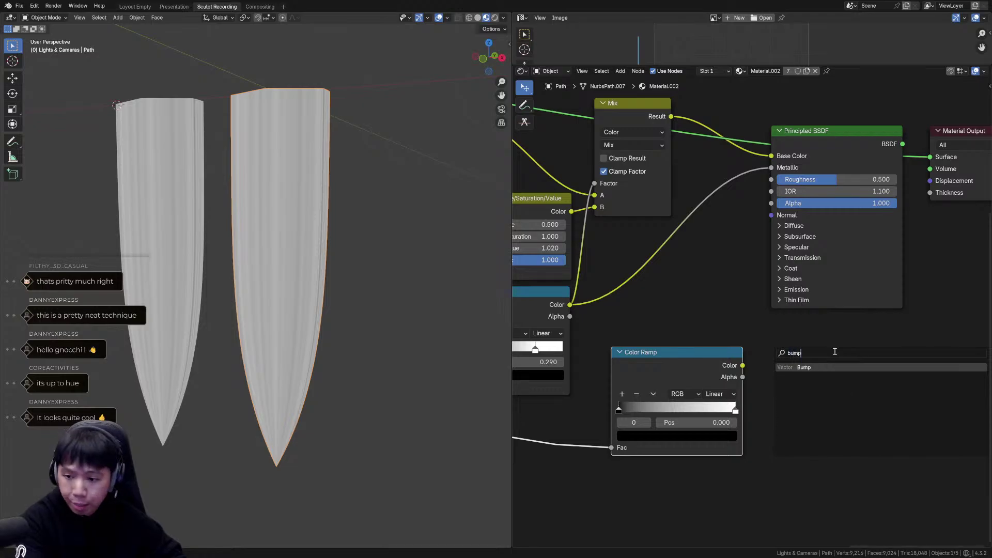
pyautogui.press('Return')
pyautogui.click(771, 348)
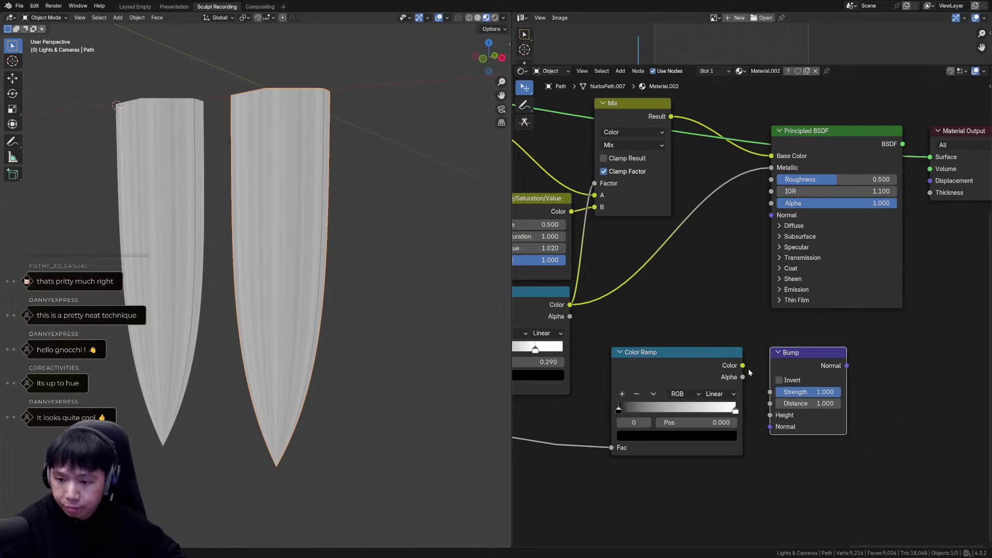
pyautogui.moveTo(807, 420); pyautogui.dragTo(786, 438, button='middle')
pyautogui.moveTo(763, 272); pyautogui.dragTo(748, 236)
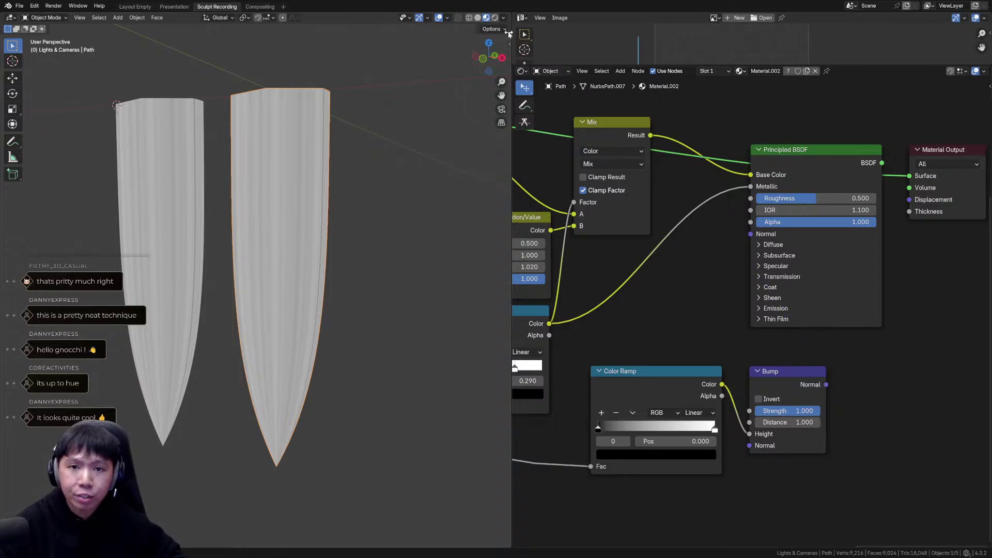
# Output the Principled BSDF to the Surface and connect the Bump node's Normal output to the Principled BSDF's Normal input.
pyautogui.keyDown('ctrl'); pyautogui.keyDown('shift'); pyautogui.click(862, 174); pyautogui.keyUp('shift'); pyautogui.keyUp('ctrl')
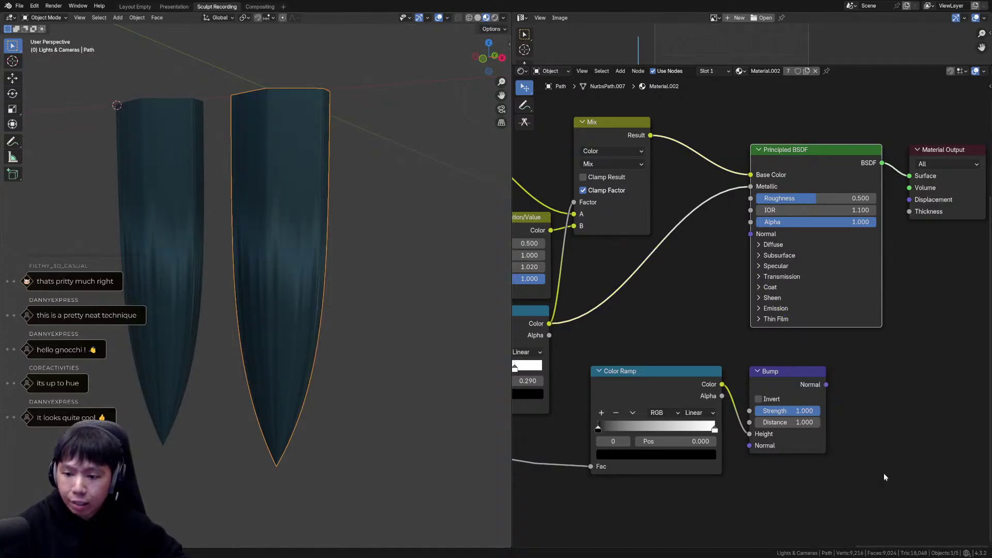
pyautogui.moveTo(828, 385); pyautogui.dragTo(843, 373)
pyautogui.moveTo(758, 257); pyautogui.dragTo(750, 234)
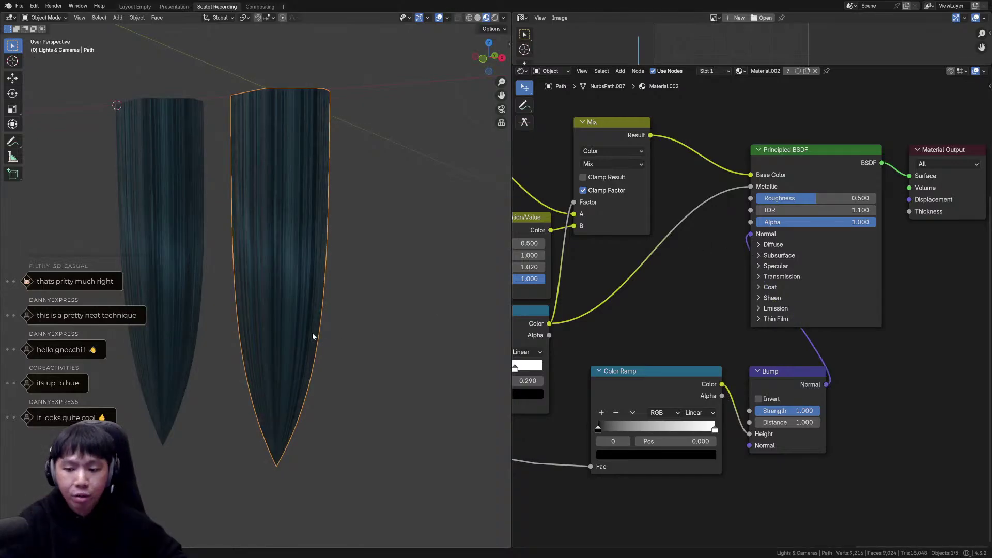
# Reposition the new Color Ramp and the Bump node side by side below the Principled BSDF.
pyautogui.scroll(2, 765, 450)
pyautogui.moveTo(770, 392); pyautogui.dragTo(837, 369, button='middle')
pyautogui.moveTo(718, 346); pyautogui.dragTo(596, 439)
pyautogui.moveTo(611, 448); pyautogui.dragTo(673, 375, button='middle')
pyautogui.moveTo(905, 278); pyautogui.dragTo(799, 386)
pyautogui.scroll(2, 391, 347)
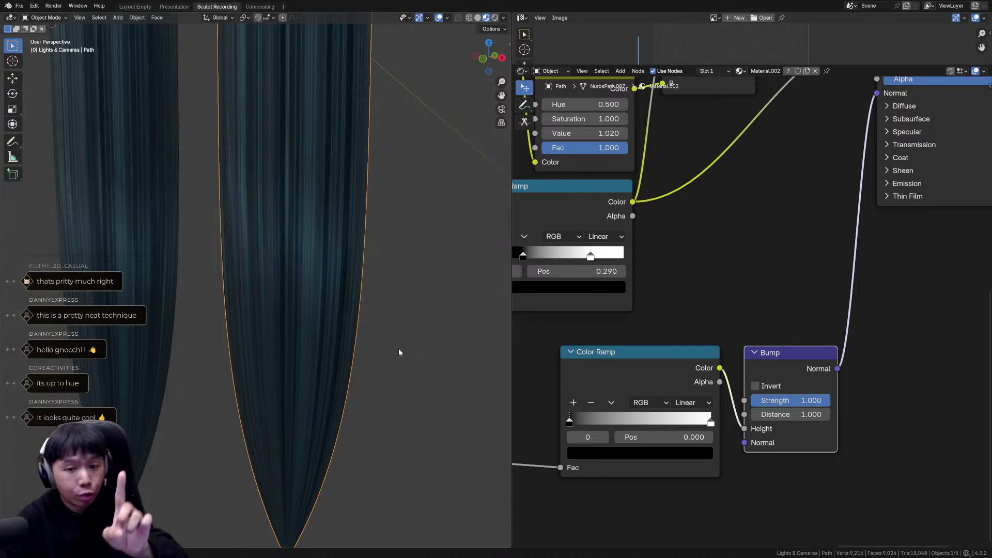
# Compare the bump effect with the Bump node's Distance at 0.020 and at 1, and try varying its Strength.
pyautogui.moveTo(809, 456); pyautogui.dragTo(819, 328, button='middle')
pyautogui.click(750, 396)
pyautogui.moveTo(842, 352)
pyautogui.mouseDown()
pyautogui.moveTo(734, 352)
pyautogui.moveTo(849, 352)
pyautogui.mouseUp()
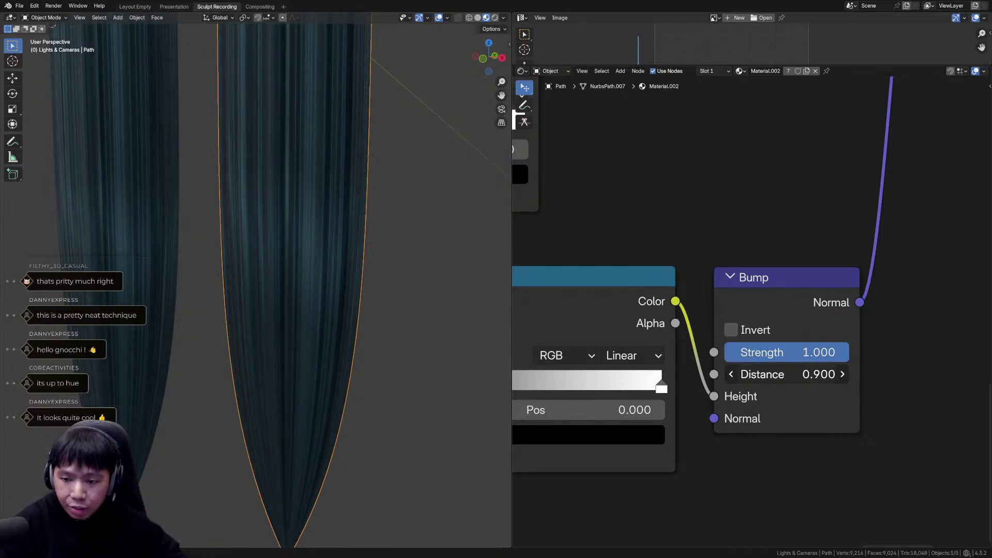
pyautogui.moveTo(786, 375); pyautogui.dragTo(756, 374)
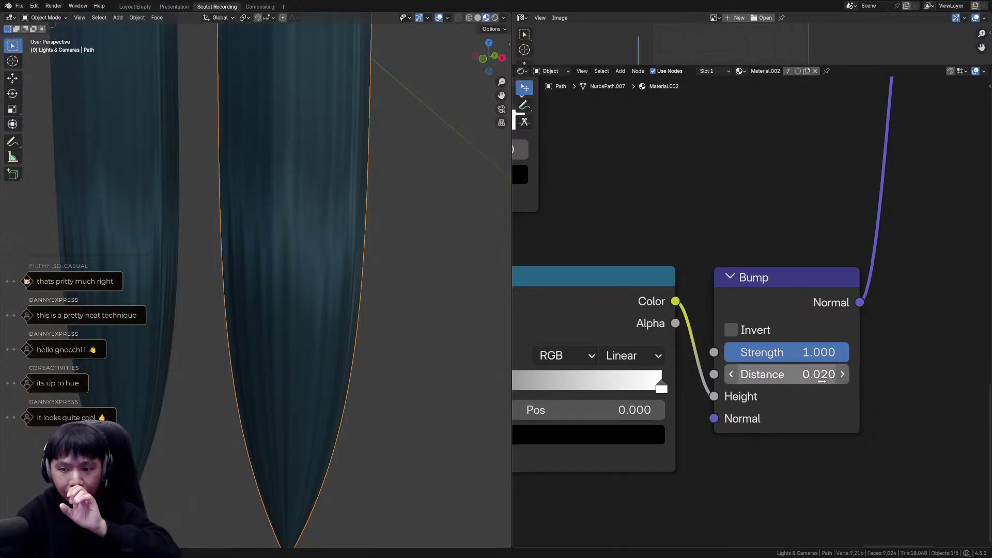
pyautogui.moveTo(821, 375)
pyautogui.mouseDown()
pyautogui.moveTo(834, 375)
pyautogui.moveTo(821, 374)
pyautogui.mouseUp()
pyautogui.click(821, 374)
pyautogui.write('1')
pyautogui.press('Return')
pyautogui.moveTo(766, 353); pyautogui.dragTo(817, 353)
# Set the Bump node's Distance to 0.010.
pyautogui.click(794, 374)
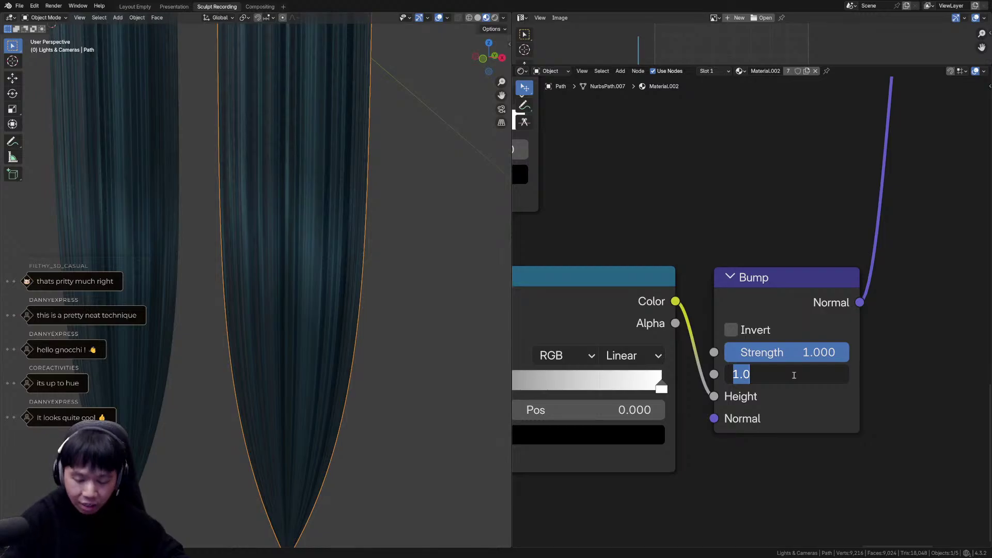
pyautogui.write('.01')
pyautogui.press('Return')
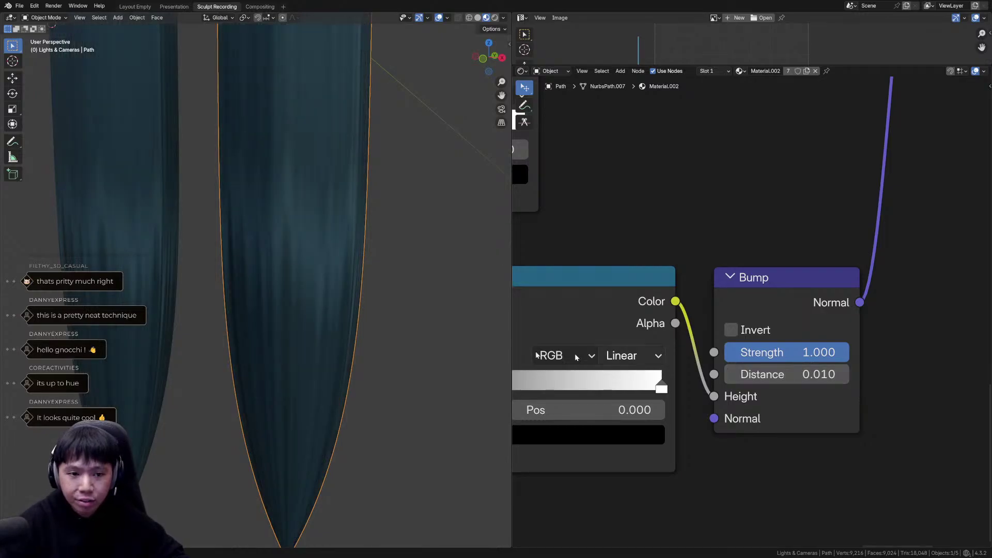
pyautogui.scroll(-3, 351, 339)
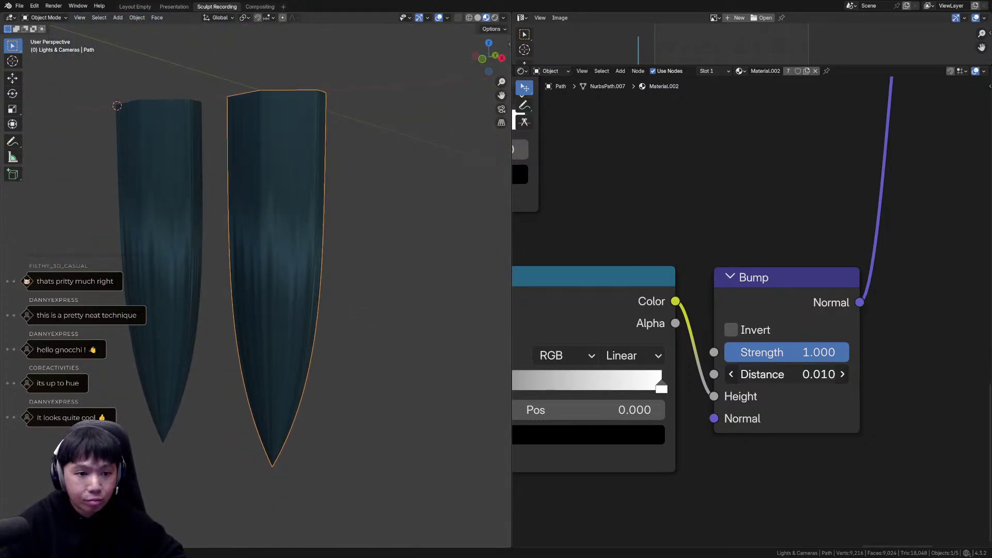
pyautogui.moveTo(796, 378)
pyautogui.mouseDown()
pyautogui.moveTo(856, 378)
pyautogui.moveTo(797, 378)
pyautogui.mouseUp()
pyautogui.scroll(-5, 308, 299)
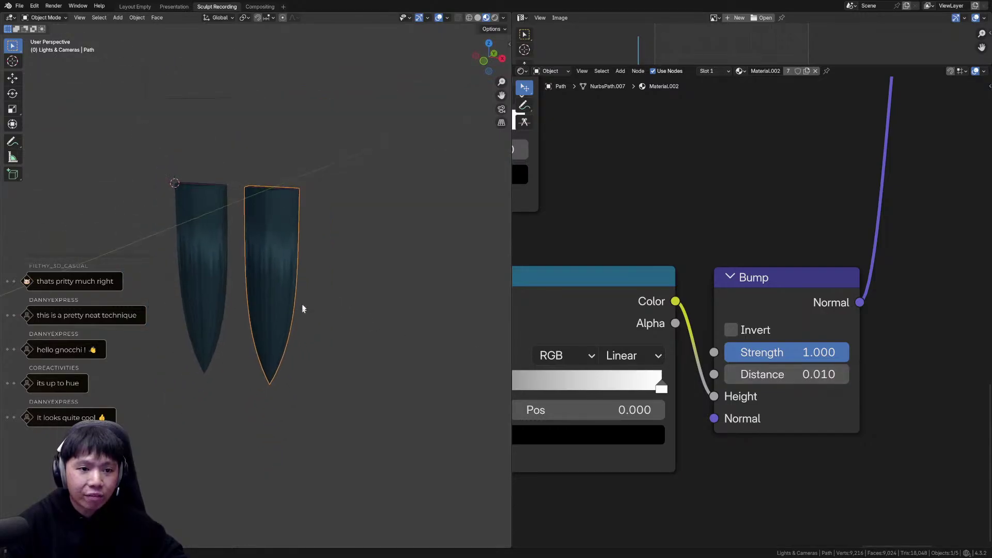
# Try adding a UV sphere next to the hair strands, and delete it again.
pyautogui.hotkey('shift', 'a')
pyautogui.moveTo(325, 274)
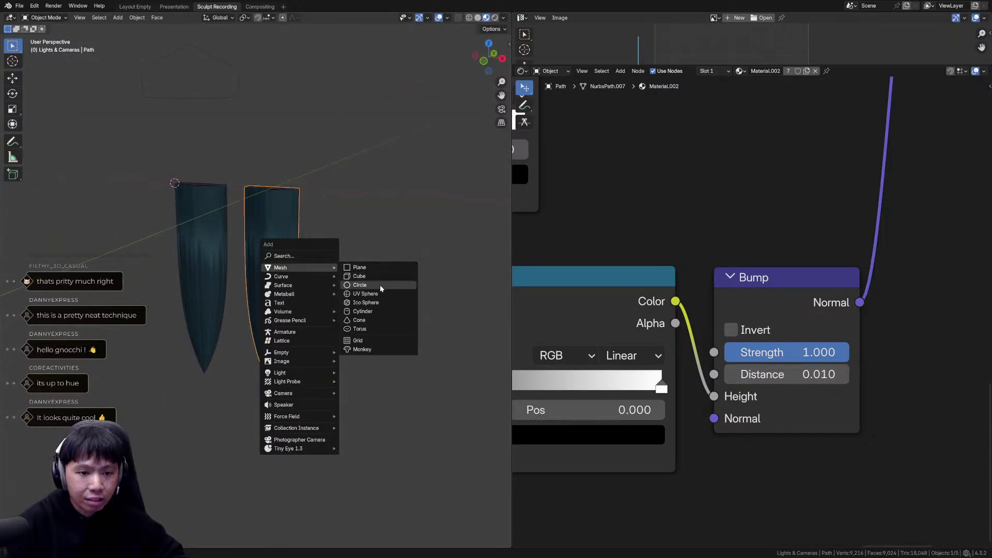
pyautogui.click(380, 284)
pyautogui.hotkey('ctrl', 'z')
pyautogui.hotkey('shift', 'a')
pyautogui.moveTo(351, 263)
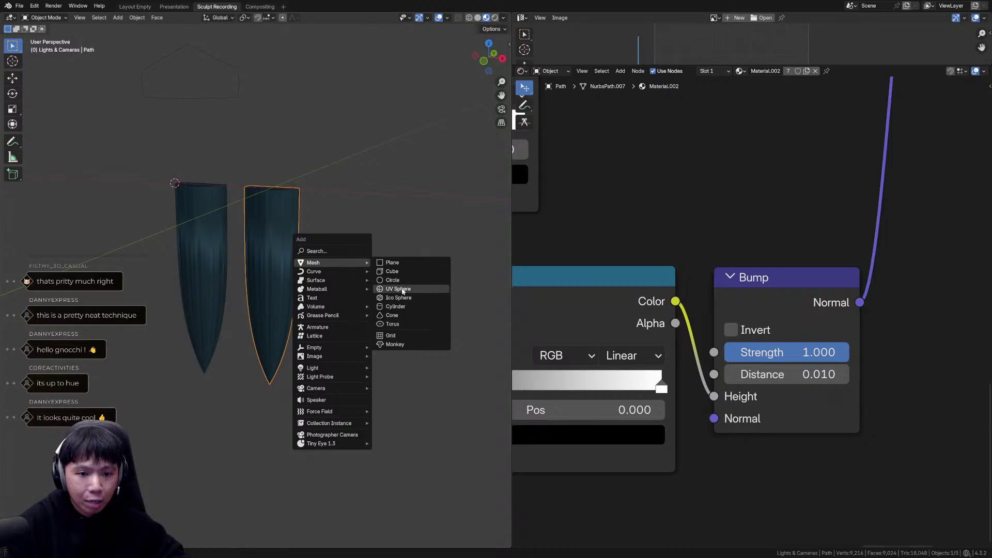
pyautogui.click(402, 289)
pyautogui.press('g')
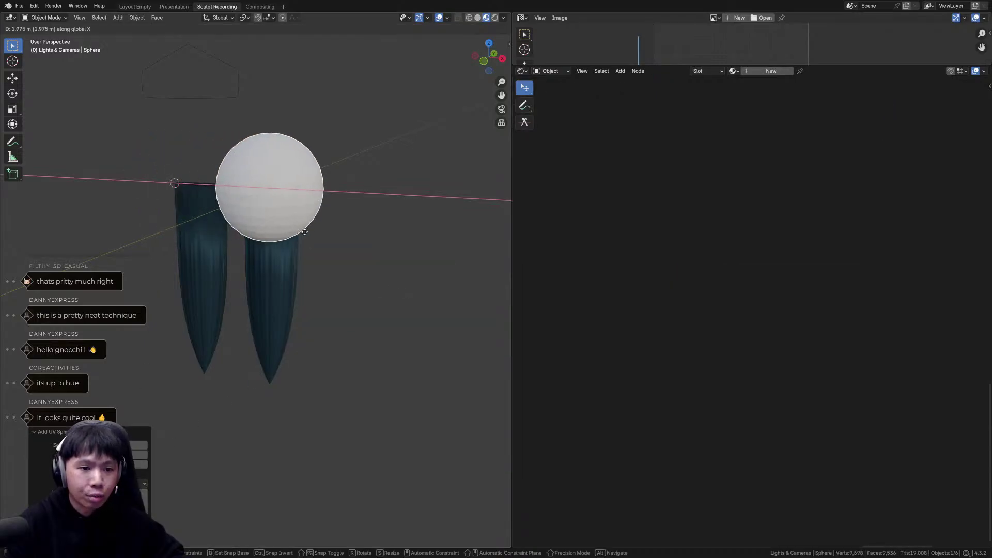
pyautogui.press('Escape')
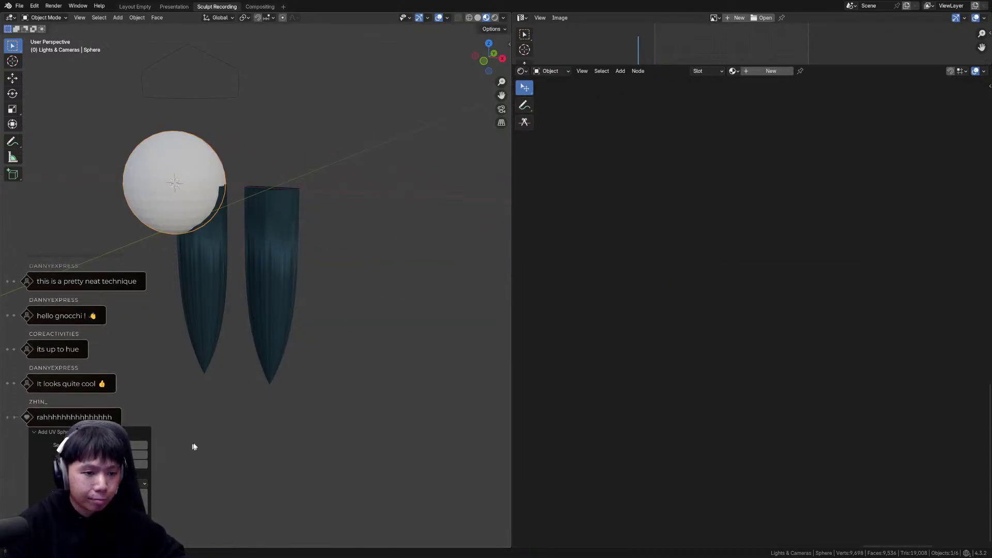
pyautogui.moveTo(192, 447); pyautogui.dragTo(145, 460, button='middle')
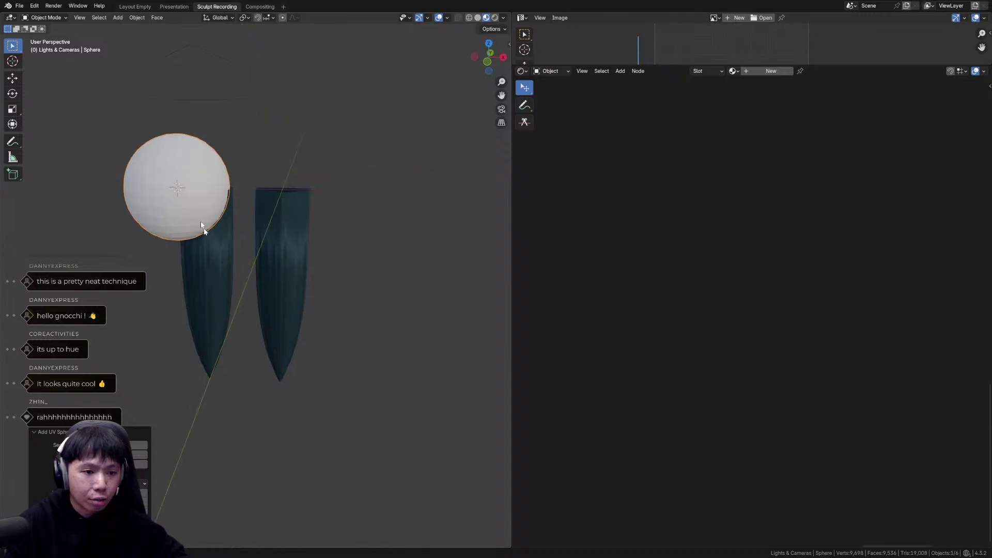
pyautogui.press('x')
pyautogui.click(196, 197)
pyautogui.moveTo(308, 279); pyautogui.dragTo(300, 263, button='middle')
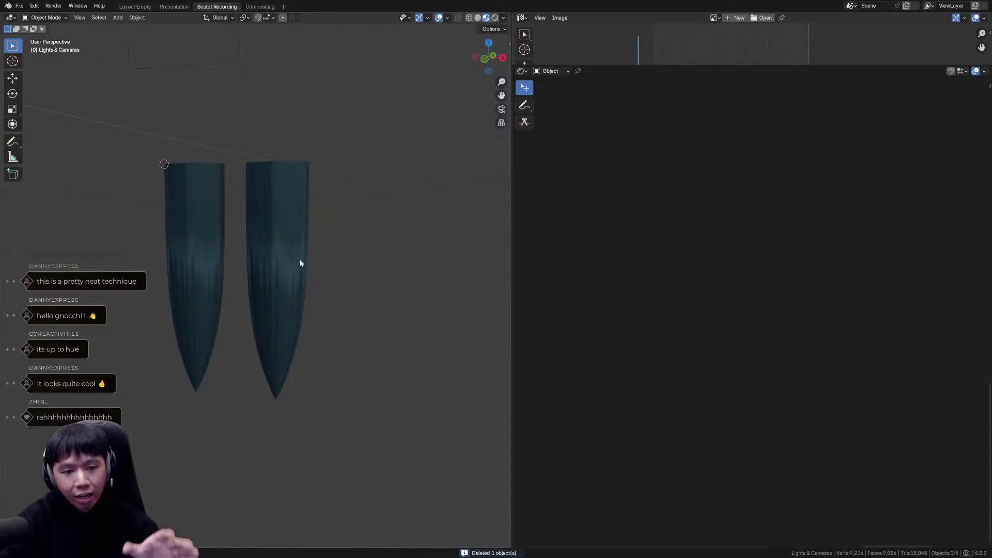
# Reselect the second hair strand and keep its Bump node's Distance at 0.010.
pyautogui.click(300, 264)
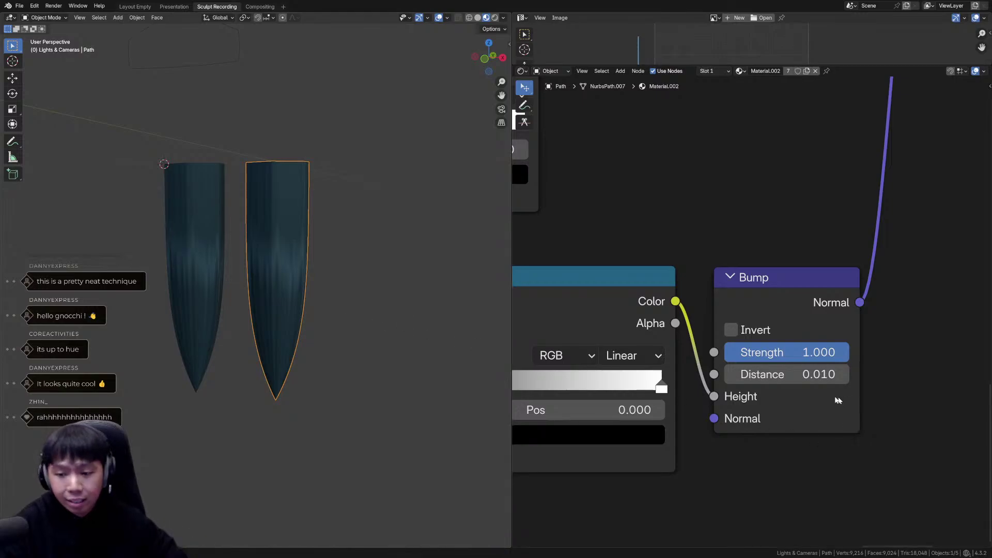
pyautogui.moveTo(297, 287)
pyautogui.mouseDown(button='middle')
pyautogui.moveTo(259, 270)
pyautogui.moveTo(292, 285)
pyautogui.mouseUp(button='middle')
pyautogui.scroll(1, 292, 285)
pyautogui.scroll(3, 331, 261)
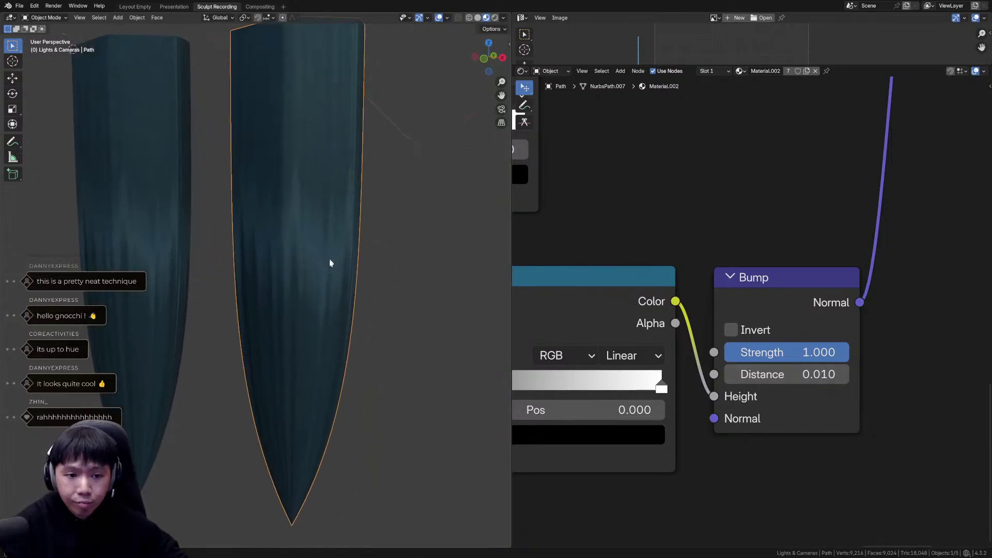
pyautogui.click(789, 376)
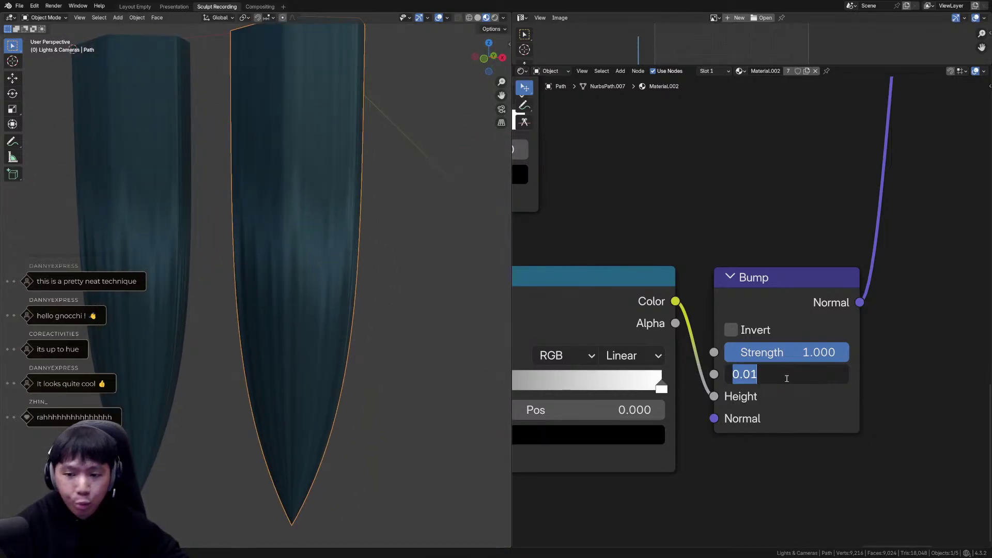
pyautogui.press('Return')
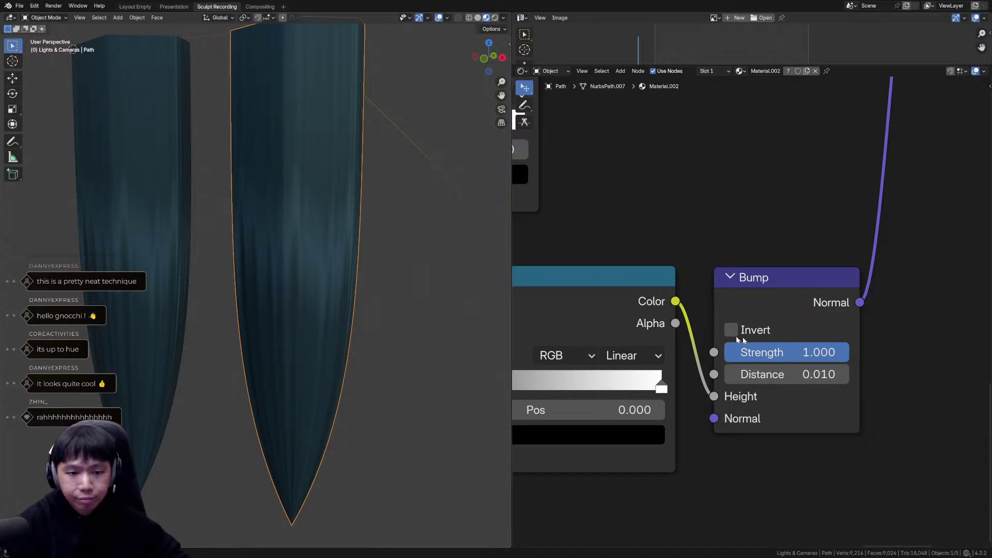
# Add a Frame around the new Color Ramp and the Bump node and label it Bump.
pyautogui.scroll(-4, 715, 338)
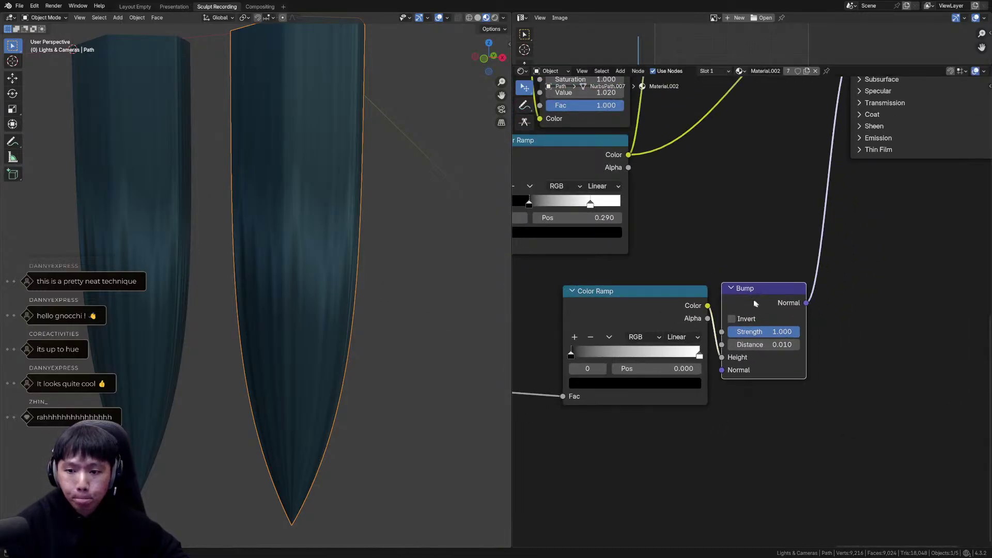
pyautogui.scroll(-3, 760, 310)
pyautogui.hotkey('shift', 'a')
pyautogui.write('fra')
pyautogui.click(764, 294)
pyautogui.click(653, 301)
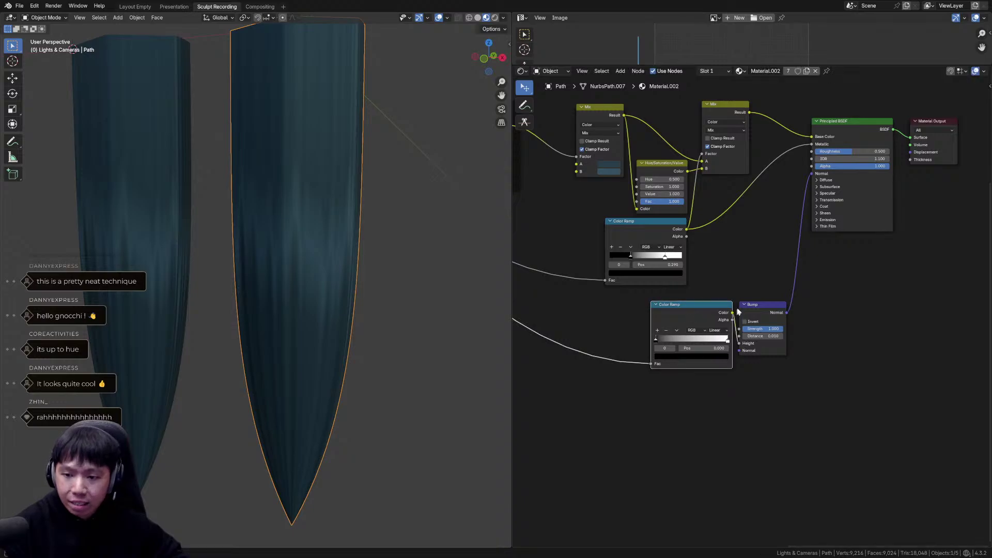
pyautogui.moveTo(692, 306); pyautogui.dragTo(694, 309)
pyautogui.click(700, 295)
pyautogui.rightClick(701, 294)
pyautogui.click(701, 295)
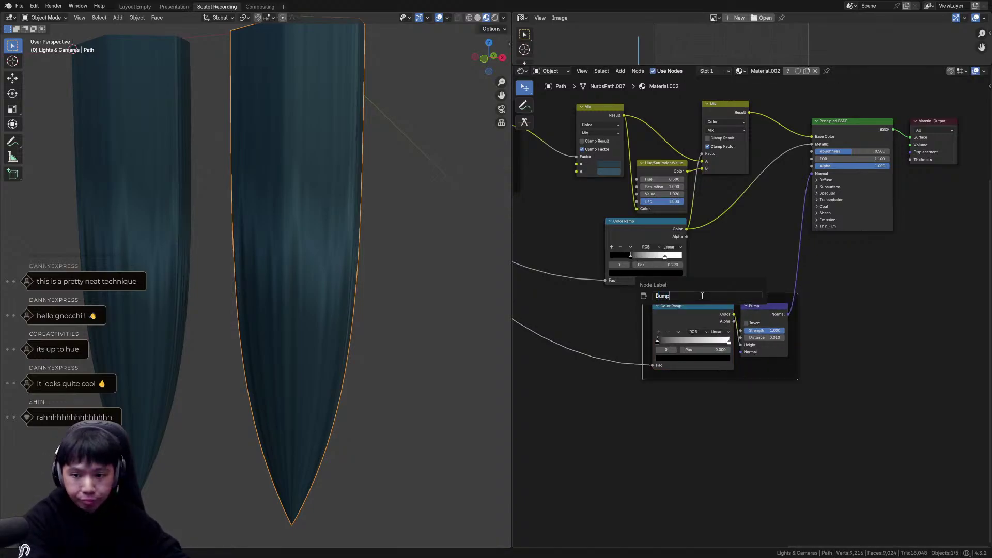
pyautogui.press('Return')
# Relabel the frame Strands Bump and move it lower, clear of the strand Color Ramp.
pyautogui.rightClick(711, 295)
pyautogui.click(712, 295)
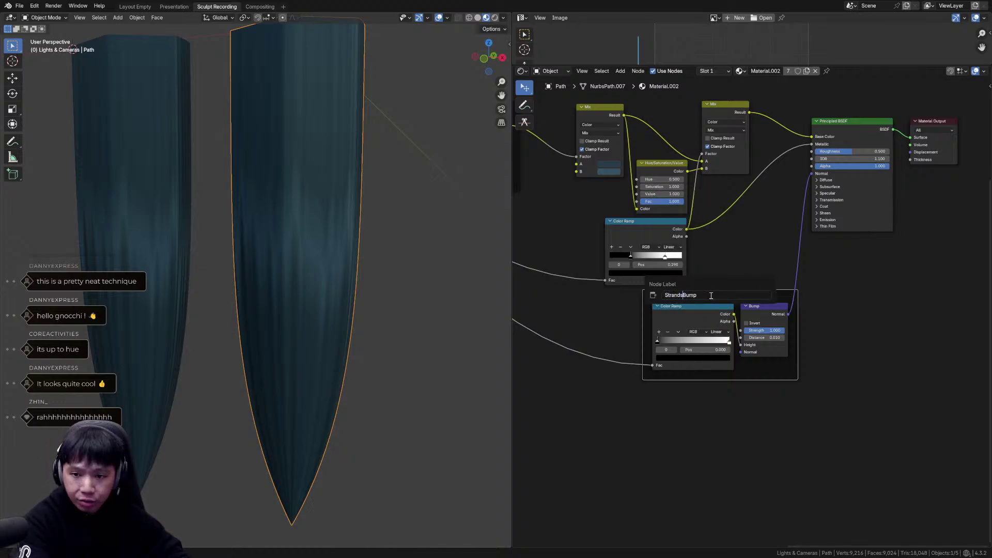
pyautogui.write('Strands')
pyautogui.press('Return')
pyautogui.moveTo(711, 295); pyautogui.dragTo(684, 340)
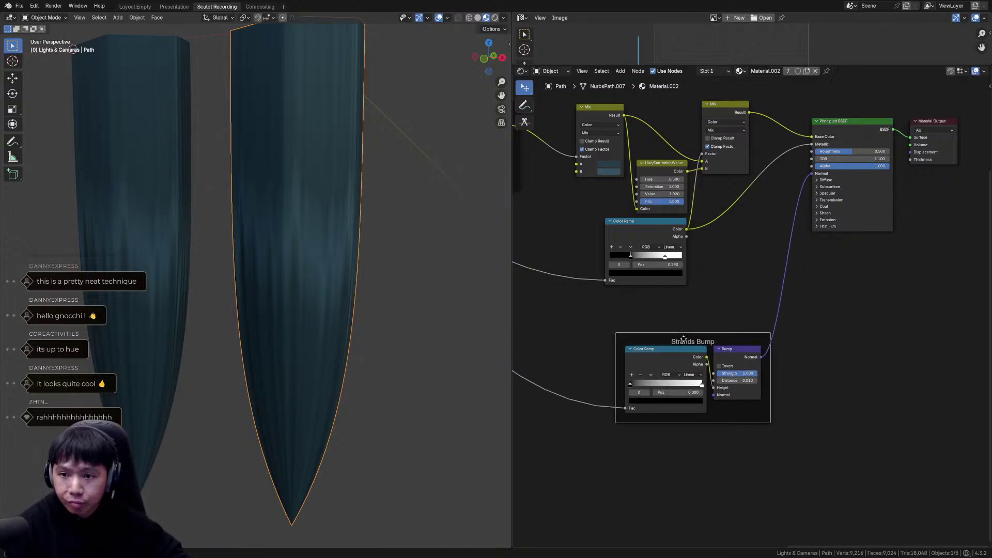
# Move the strand Color Ramp lower and slightly sideways, clear of the Hue/Saturation/Value node.
pyautogui.moveTo(684, 339); pyautogui.dragTo(704, 388, button='middle')
pyautogui.click(682, 272)
pyautogui.moveTo(681, 272); pyautogui.dragTo(680, 303)
pyautogui.scroll(3, 687, 307)
pyautogui.moveTo(743, 275); pyautogui.dragTo(777, 278, button='middle')
pyautogui.moveTo(695, 291); pyautogui.dragTo(710, 292)
pyautogui.scroll(-3, 755, 329)
pyautogui.moveTo(756, 344); pyautogui.dragTo(789, 346, button='middle')
pyautogui.moveTo(341, 282); pyautogui.dragTo(327, 383, button='middle')
# Switch to the HairDemoLive file, examine the tips of the finished hair chunks, and return to the Hair Demo Create file.
pyautogui.hotkey('alt', 'Tab')
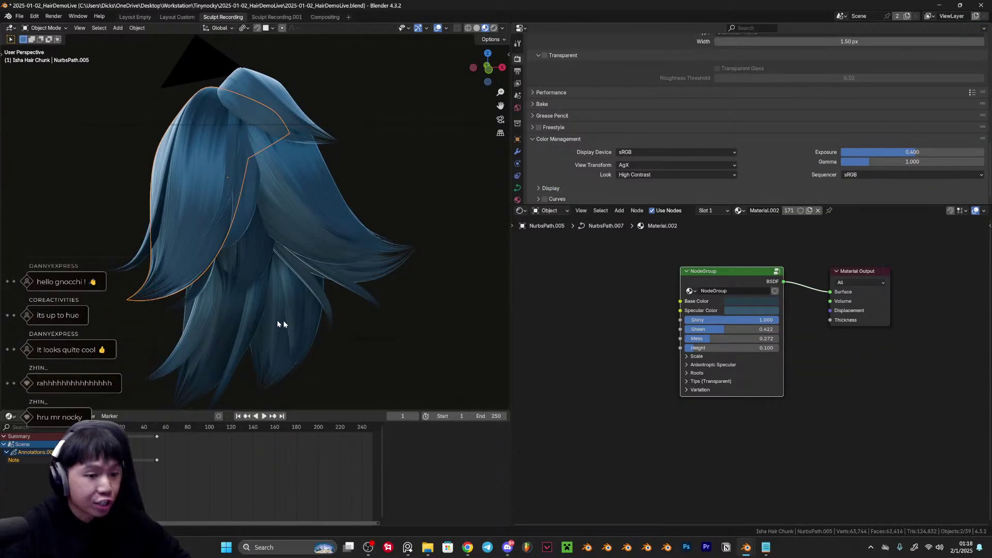
pyautogui.scroll(5, 241, 283)
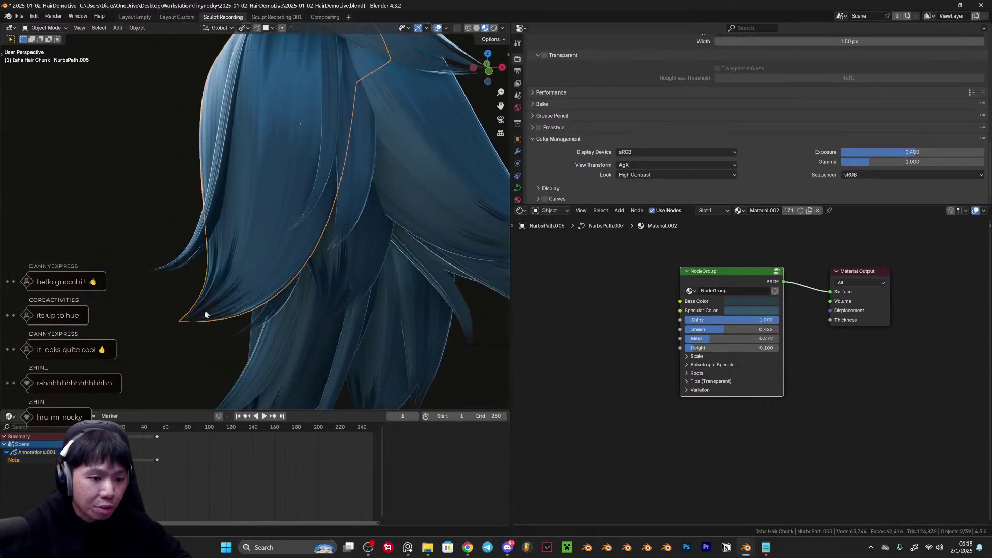
pyautogui.moveTo(229, 303); pyautogui.dragTo(239, 281, button='middle')
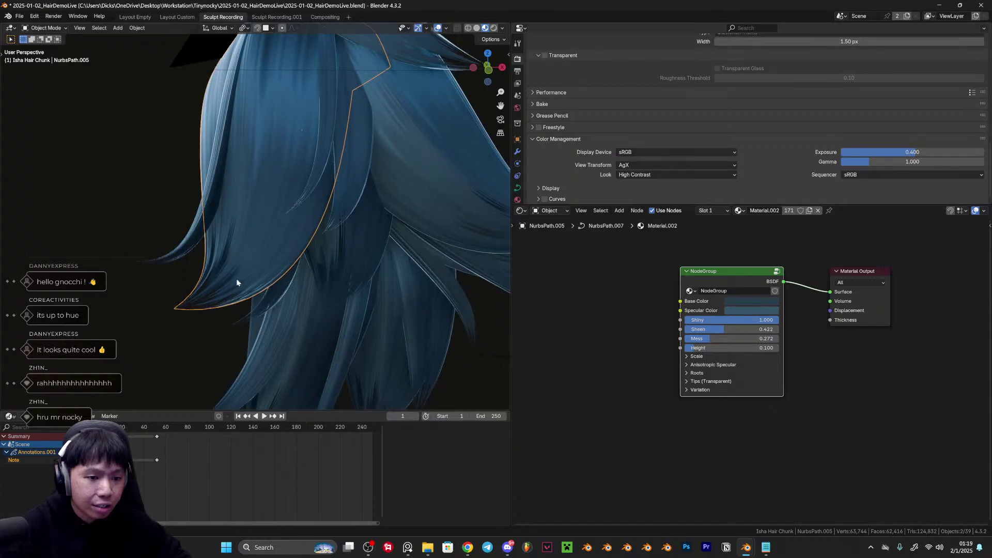
pyautogui.hotkey('alt', 'Tab')
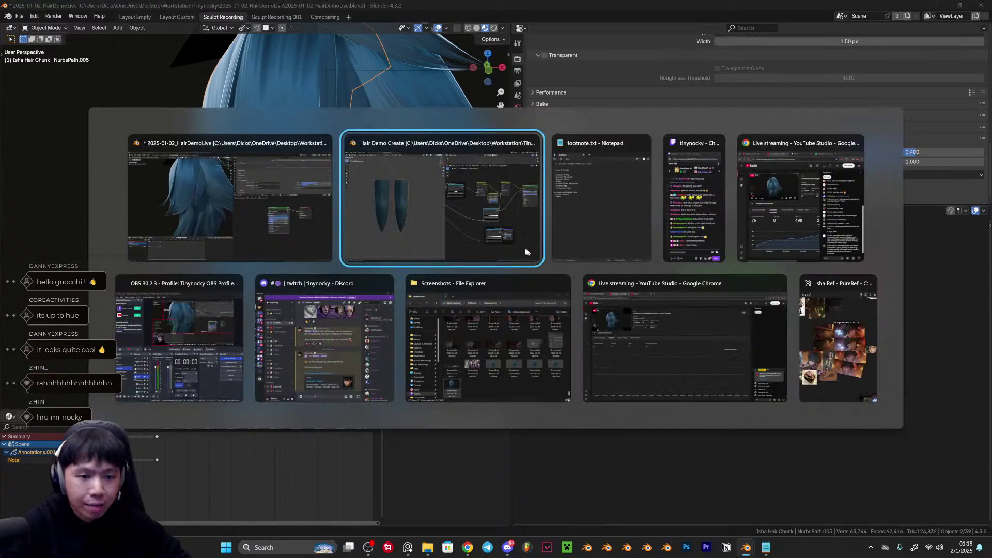
# Duplicate the Specular Profile's Gradient Texture, take the copy out of the frame, and place it below the other node branches.
pyautogui.scroll(-2, 814, 369)
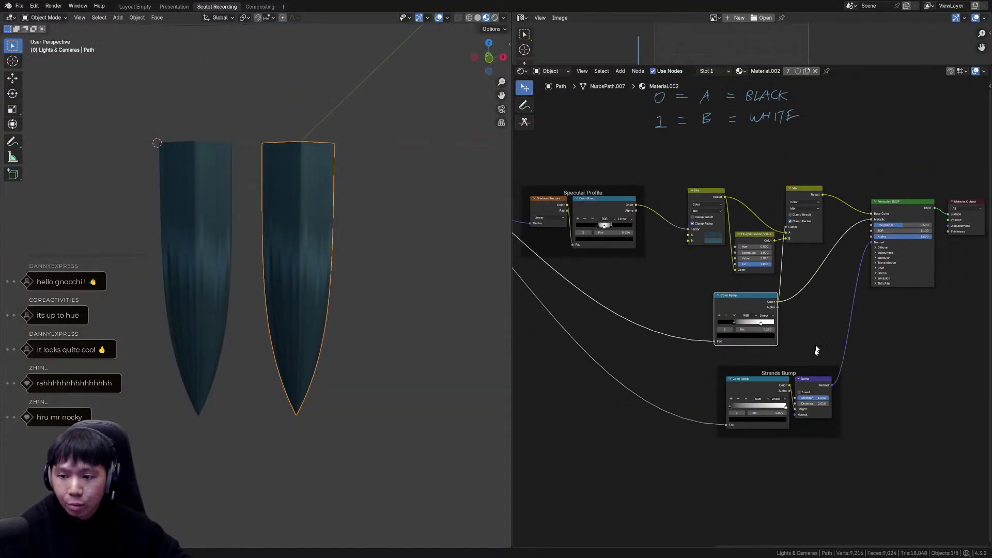
pyautogui.moveTo(615, 365); pyautogui.dragTo(658, 322, button='middle')
pyautogui.moveTo(636, 252); pyautogui.dragTo(637, 304, button='middle')
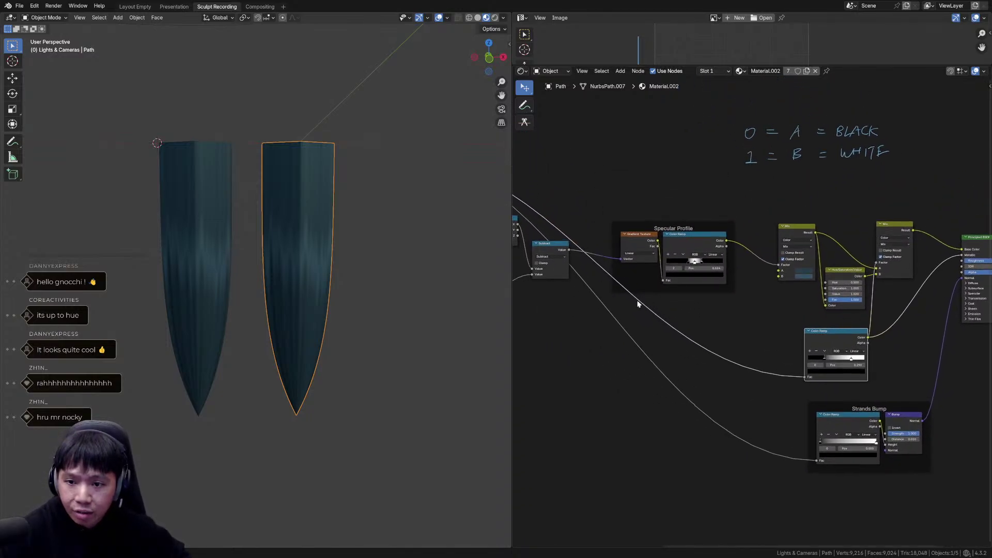
pyautogui.scroll(2, 646, 304)
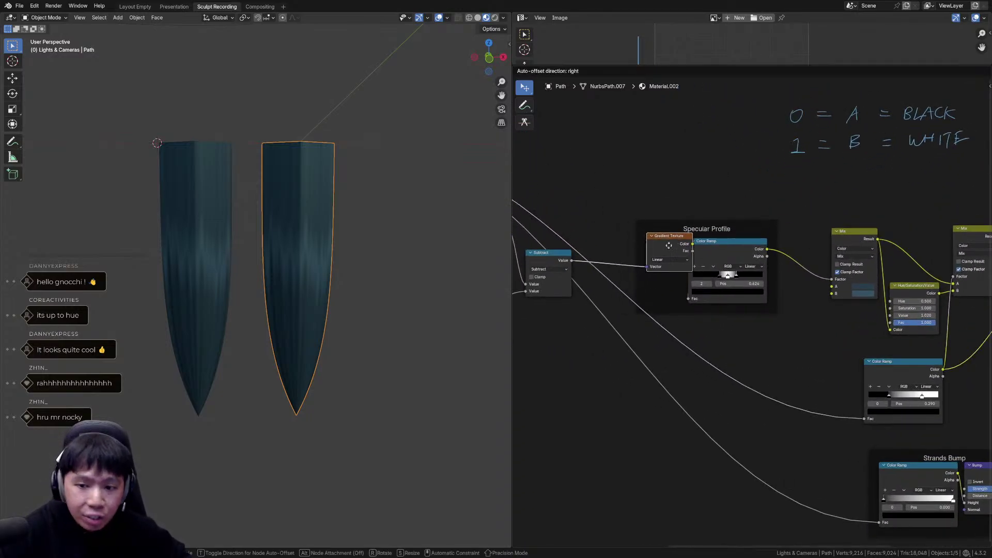
pyautogui.moveTo(637, 239); pyautogui.dragTo(645, 121, button='middle')
pyautogui.hotkey('shift', 'd')
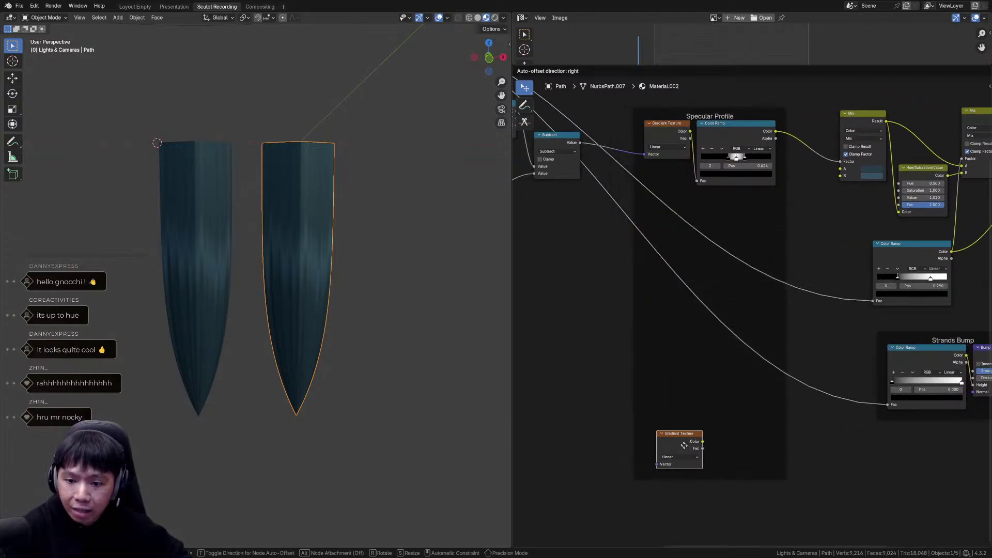
pyautogui.click(687, 452)
pyautogui.hotkey('alt', 'p')
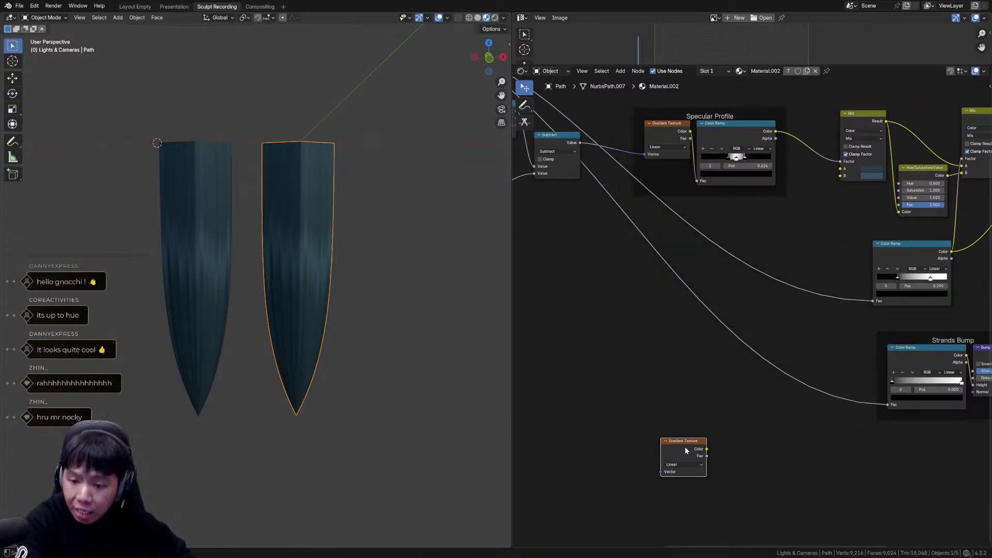
pyautogui.moveTo(689, 390); pyautogui.dragTo(647, 327, button='middle')
pyautogui.press('g')
pyautogui.click(688, 339)
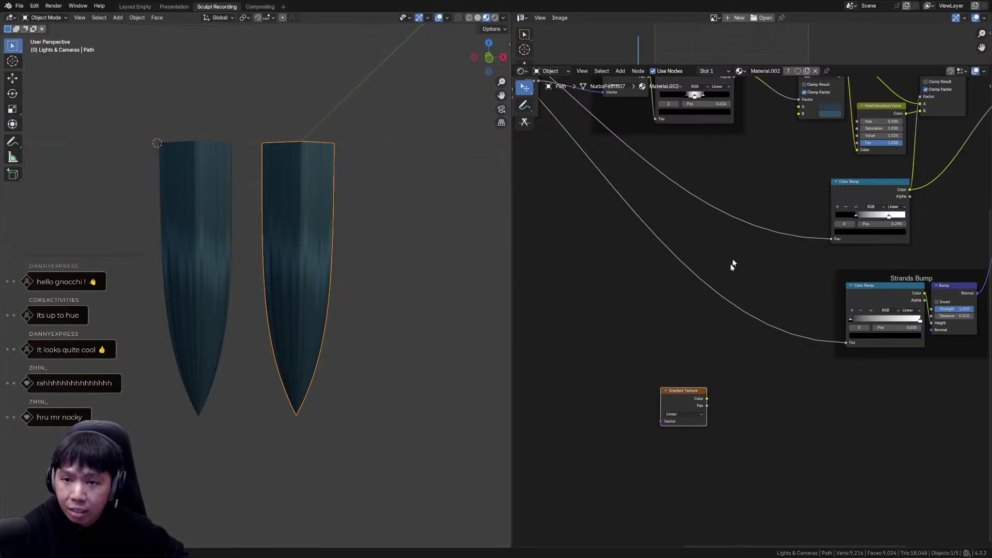
# Preview the duplicated Gradient Texture on the strands and insert a Color Ramp after it.
pyautogui.moveTo(727, 221); pyautogui.dragTo(722, 295, button='middle')
pyautogui.moveTo(676, 124); pyautogui.dragTo(668, 120)
pyautogui.rightClick(668, 121)
pyautogui.moveTo(764, 380); pyautogui.dragTo(752, 272, button='middle')
pyautogui.keyDown('ctrl'); pyautogui.keyDown('shift'); pyautogui.click(675, 369); pyautogui.keyUp('shift'); pyautogui.keyUp('ctrl')
pyautogui.scroll(4, 739, 321)
pyautogui.hotkey('shift', 'a')
pyautogui.write('ra')
pyautogui.press('Return')
pyautogui.rightClick(699, 365)
pyautogui.hotkey('shift', 'a')
pyautogui.write('ramp')
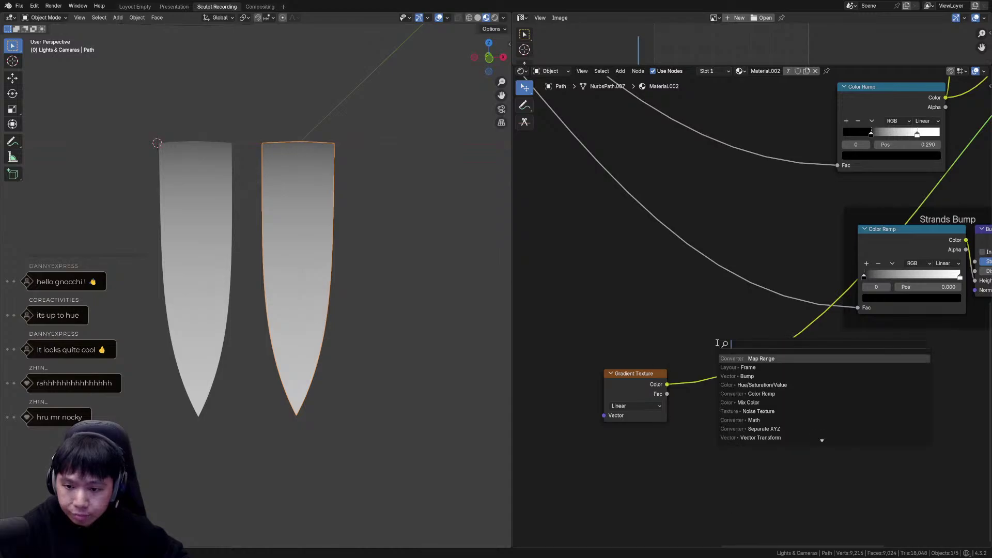
pyautogui.press('Return')
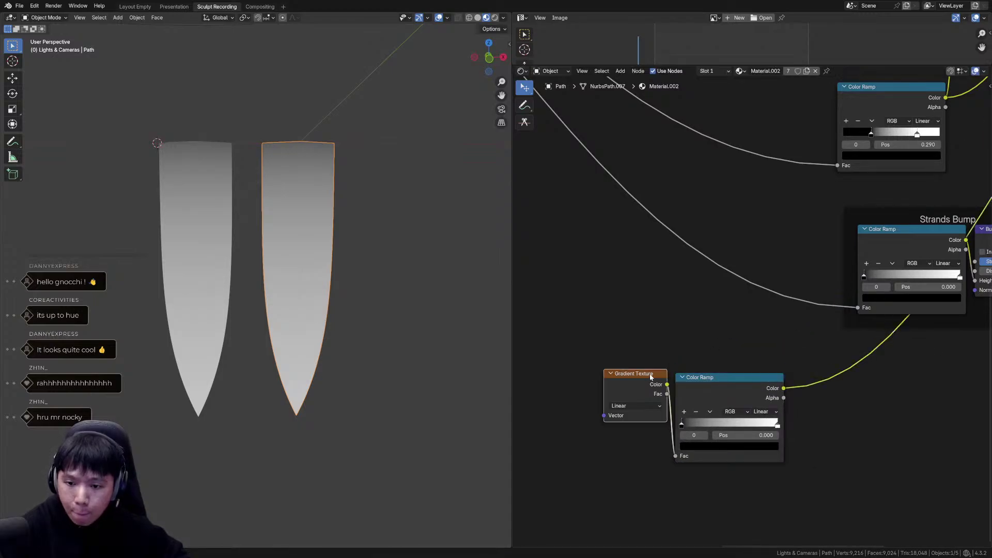
# Move the new Gradient Texture and Color Ramp together to the empty space above the BLACK/WHITE annotation.
pyautogui.click(715, 376)
pyautogui.scroll(-2, 712, 367)
pyautogui.scroll(-5, 713, 372)
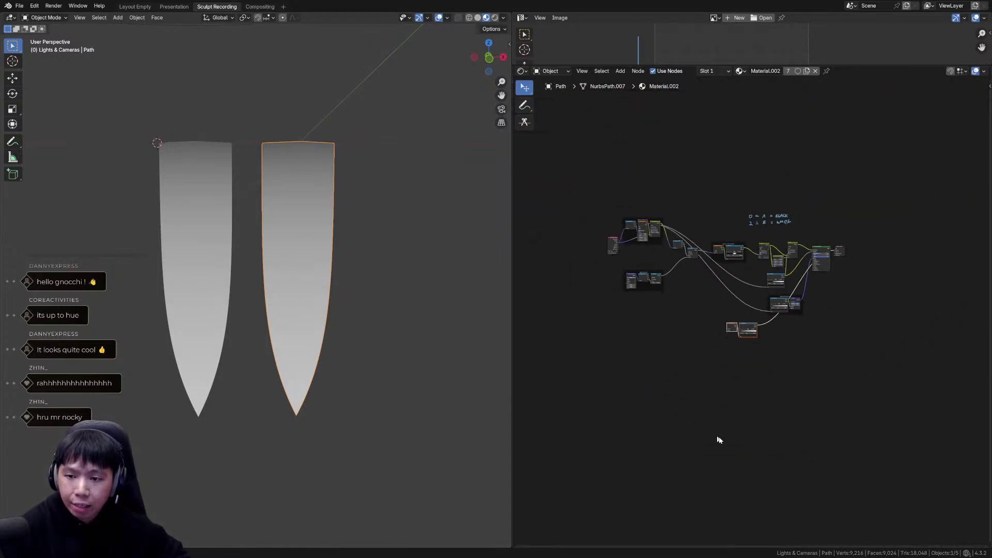
pyautogui.scroll(3, 781, 309)
pyautogui.moveTo(781, 309); pyautogui.dragTo(777, 420, button='middle')
pyautogui.keyDown('ctrl'); pyautogui.moveTo(777, 419); pyautogui.dragTo(753, 300, button='middle'); pyautogui.keyUp('ctrl')
pyautogui.scroll(-2, 753, 300)
pyautogui.press('g')
pyautogui.click(803, 321)
pyautogui.scroll(2, 804, 322)
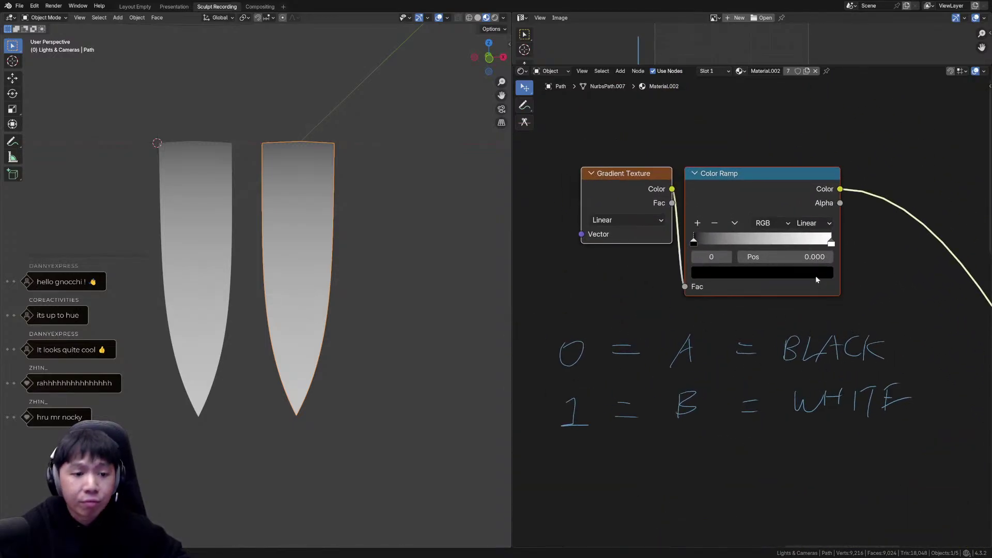
# Reconnect the Principled BSDF to the Material Output and reselect the new Gradient Texture and Color Ramp.
pyautogui.moveTo(421, 247); pyautogui.dragTo(402, 243, button='middle')
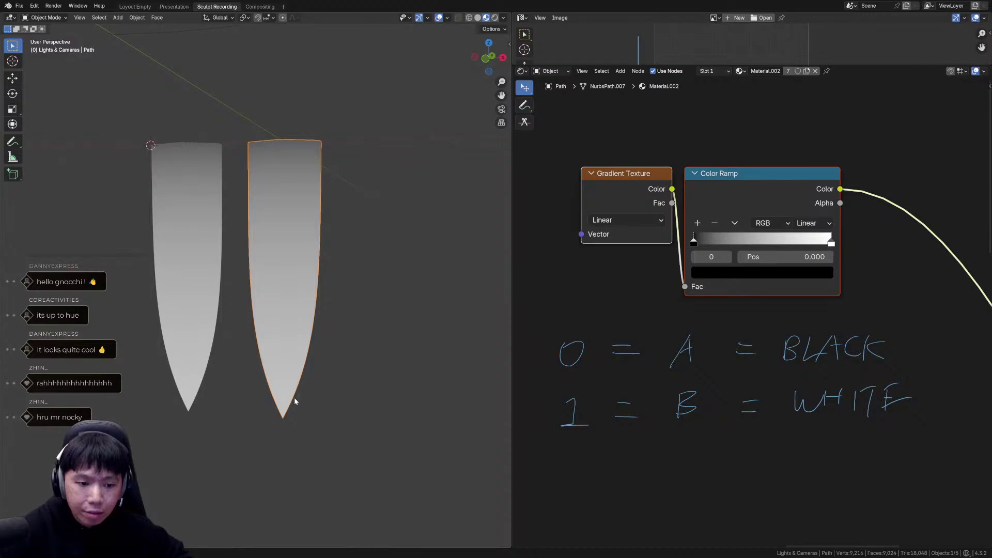
pyautogui.moveTo(905, 357); pyautogui.dragTo(871, 338, button='middle')
pyautogui.moveTo(794, 305); pyautogui.dragTo(678, 171, button='middle')
pyautogui.scroll(-2, 781, 343)
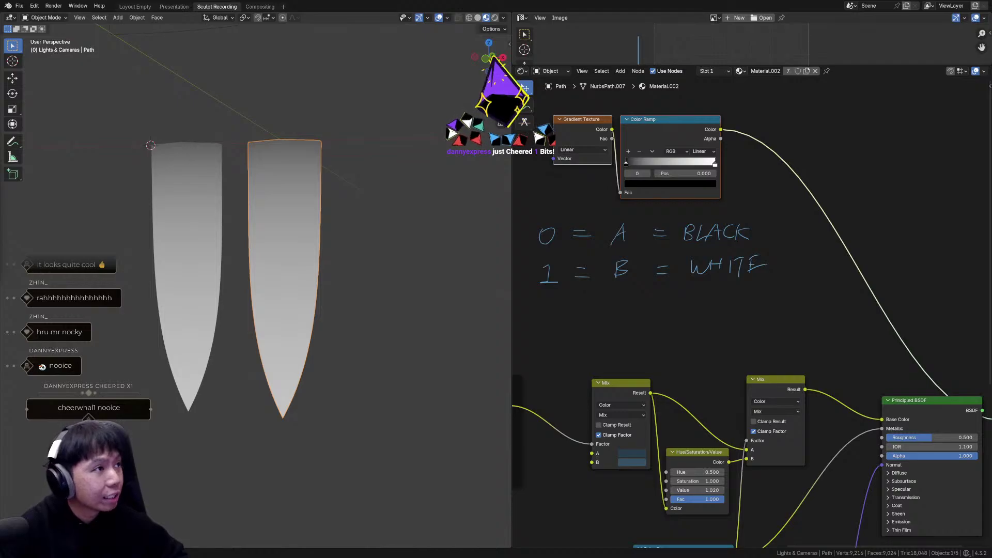
pyautogui.click(658, 130)
pyautogui.moveTo(849, 324); pyautogui.dragTo(769, 234, button='middle')
pyautogui.moveTo(751, 321); pyautogui.dragTo(737, 335, button='middle')
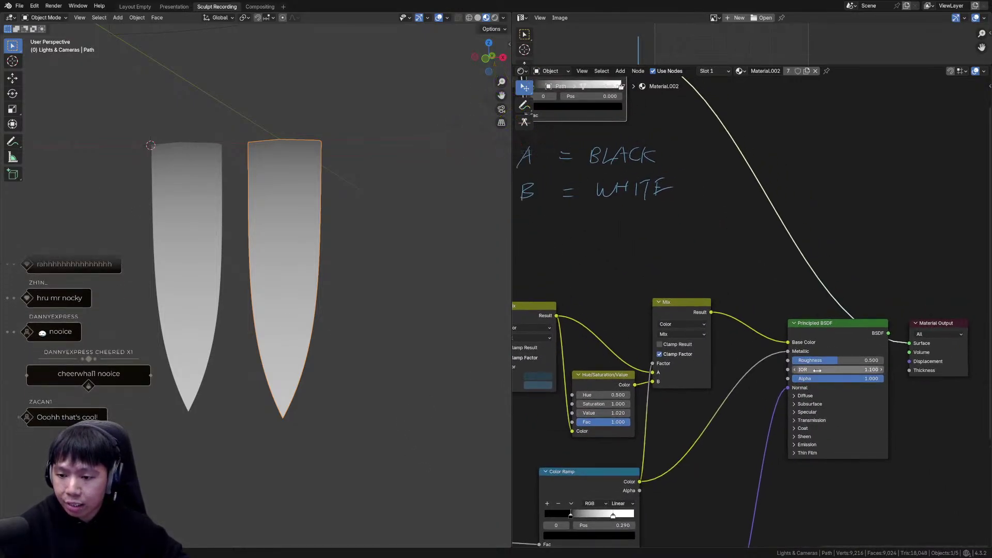
pyautogui.keyDown('ctrl'); pyautogui.keyDown('shift'); pyautogui.click(834, 326); pyautogui.keyUp('shift'); pyautogui.keyUp('ctrl')
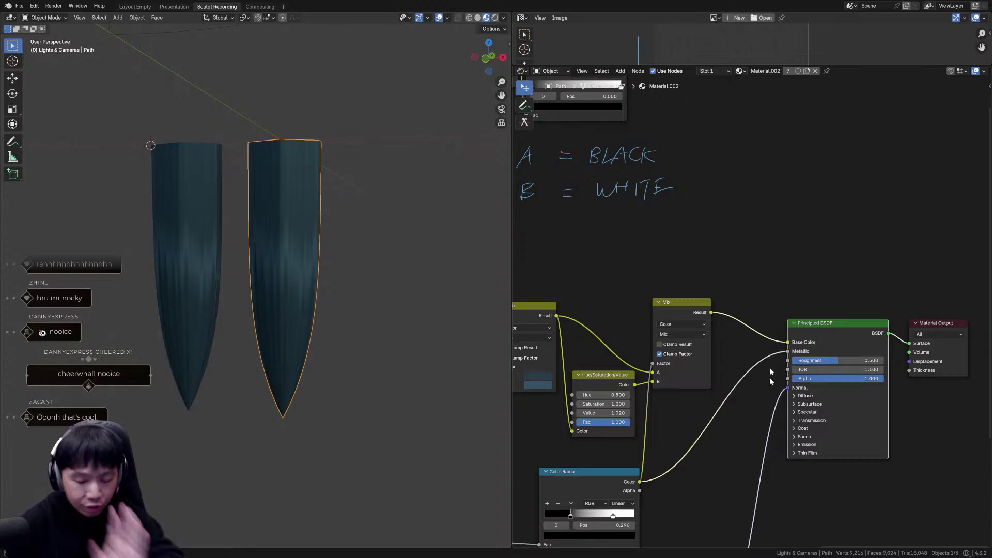
pyautogui.moveTo(710, 254); pyautogui.dragTo(774, 350, button='middle')
pyautogui.moveTo(559, 121); pyautogui.dragTo(675, 205)
pyautogui.press('g')
pyautogui.rightClick(687, 220)
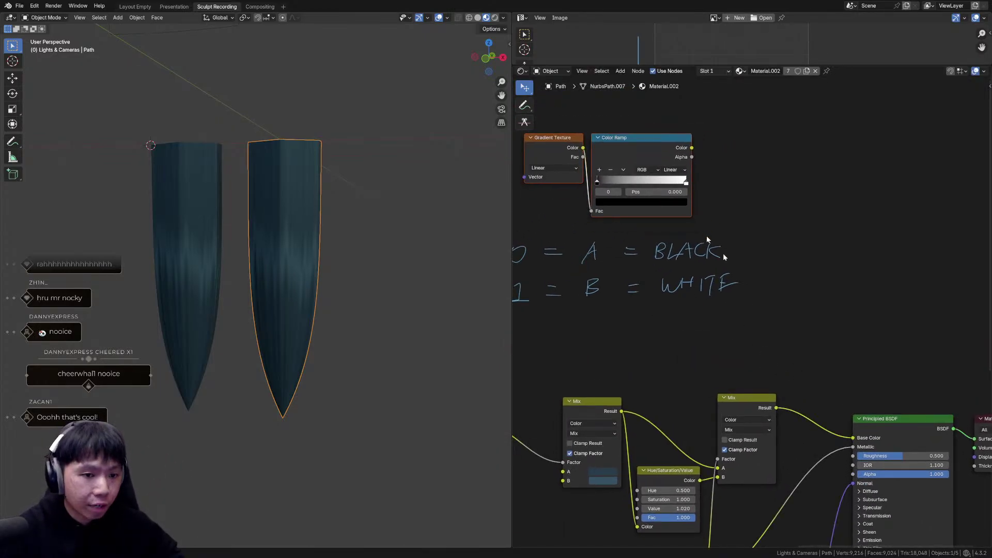
# Try the Principled BSDF's Alpha at 0.000 and return it to 1.000.
pyautogui.moveTo(820, 409); pyautogui.dragTo(718, 341, button='middle')
pyautogui.scroll(5, 763, 356)
pyautogui.moveTo(810, 402); pyautogui.dragTo(796, 352, button='middle')
pyautogui.moveTo(821, 388); pyautogui.dragTo(772, 385)
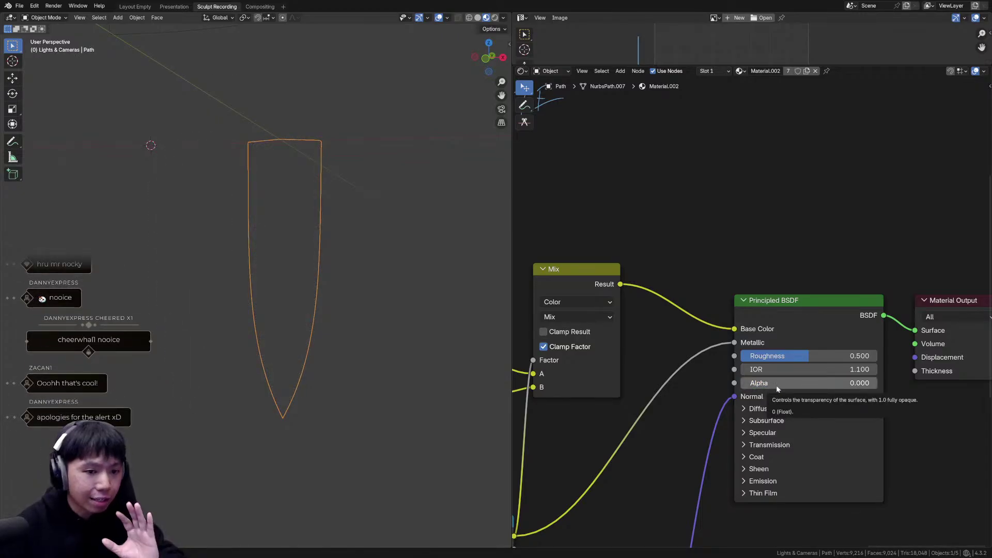
pyautogui.moveTo(777, 387); pyautogui.dragTo(879, 385)
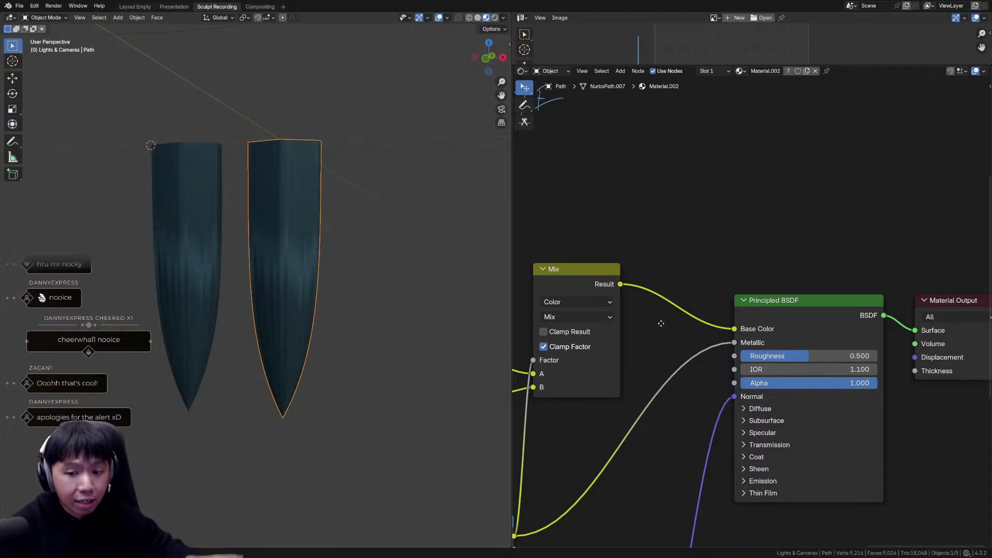
pyautogui.moveTo(825, 366); pyautogui.dragTo(853, 362, button='middle')
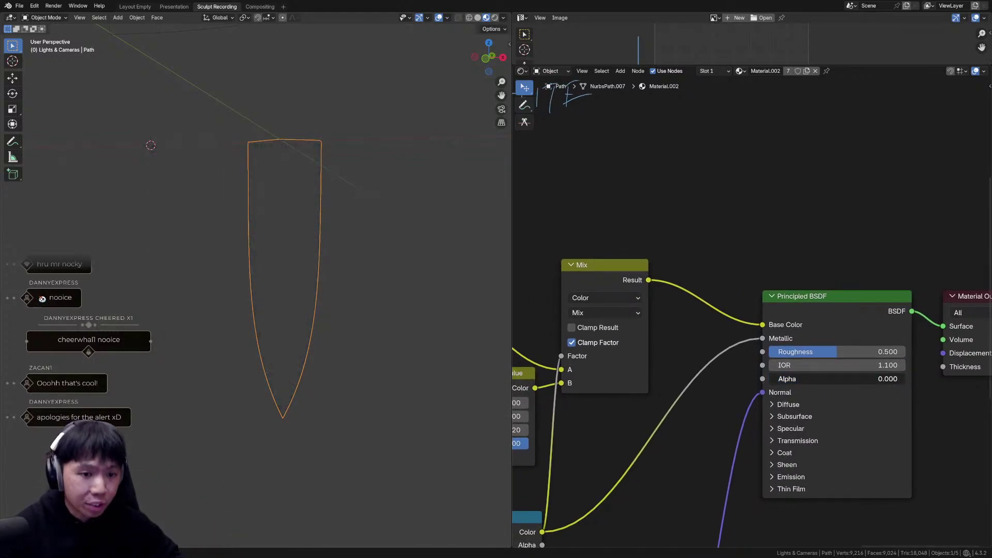
pyautogui.moveTo(554, 138); pyautogui.dragTo(812, 454, button='middle')
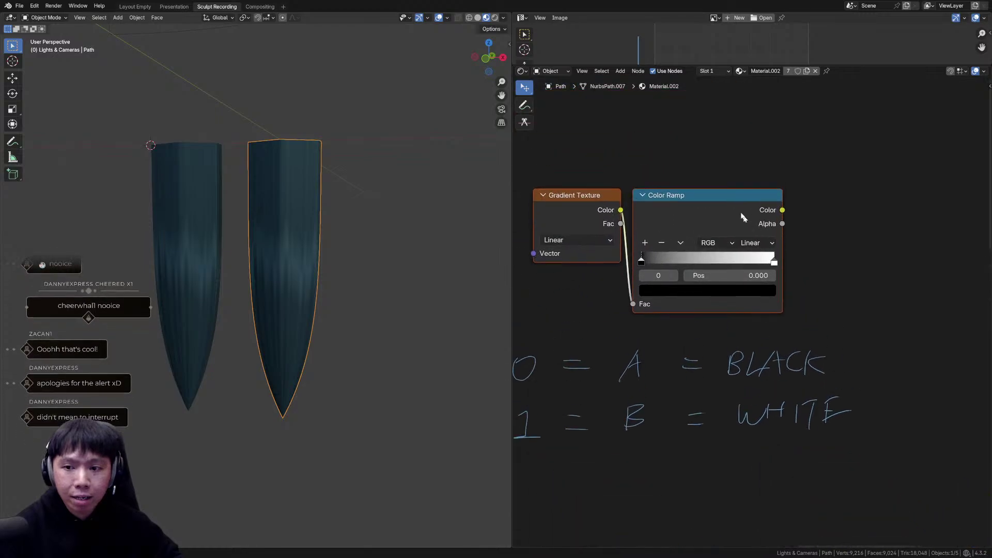
# Preview the new Color Ramp and reverse its stops, placing white at 0.837 and black just beyond it.
pyautogui.keyDown('ctrl'); pyautogui.keyDown('shift'); pyautogui.click(746, 221); pyautogui.keyUp('shift'); pyautogui.keyUp('ctrl')
pyautogui.moveTo(655, 260); pyautogui.dragTo(711, 264)
pyautogui.moveTo(765, 263); pyautogui.dragTo(637, 264)
pyautogui.moveTo(706, 262); pyautogui.dragTo(768, 263)
pyautogui.moveTo(662, 264); pyautogui.dragTo(755, 261)
pyautogui.moveTo(240, 381); pyautogui.dragTo(308, 402, button='middle')
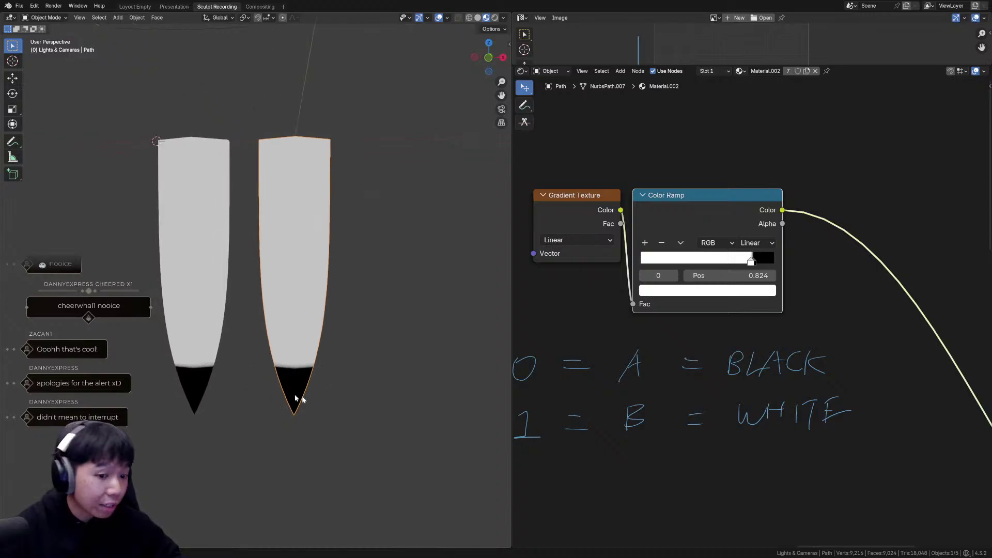
pyautogui.moveTo(752, 261); pyautogui.dragTo(756, 258)
# Move the Gradient Texture and reversed Color Ramp together to just above the Principled BSDF.
pyautogui.scroll(-5, 756, 258)
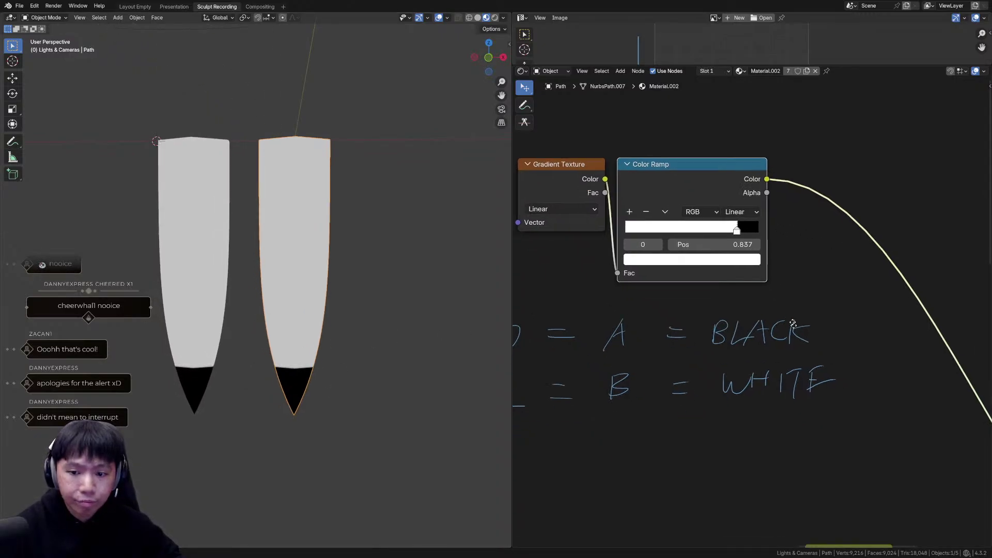
pyautogui.moveTo(766, 189); pyautogui.dragTo(674, 223)
pyautogui.press('g')
pyautogui.click(814, 310)
pyautogui.scroll(1, 813, 310)
pyautogui.scroll(4, 814, 310)
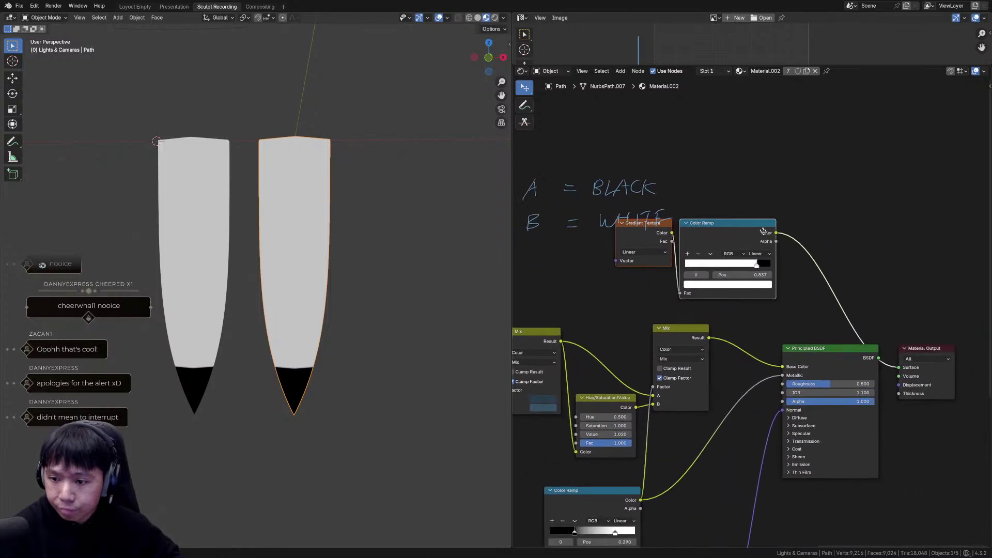
# Connect the reversed Color Ramp's Color to the Principled BSDF's Alpha, with the Principled BSDF feeding the Material Output.
pyautogui.moveTo(771, 221); pyautogui.dragTo(817, 316)
pyautogui.moveTo(779, 403); pyautogui.dragTo(782, 401)
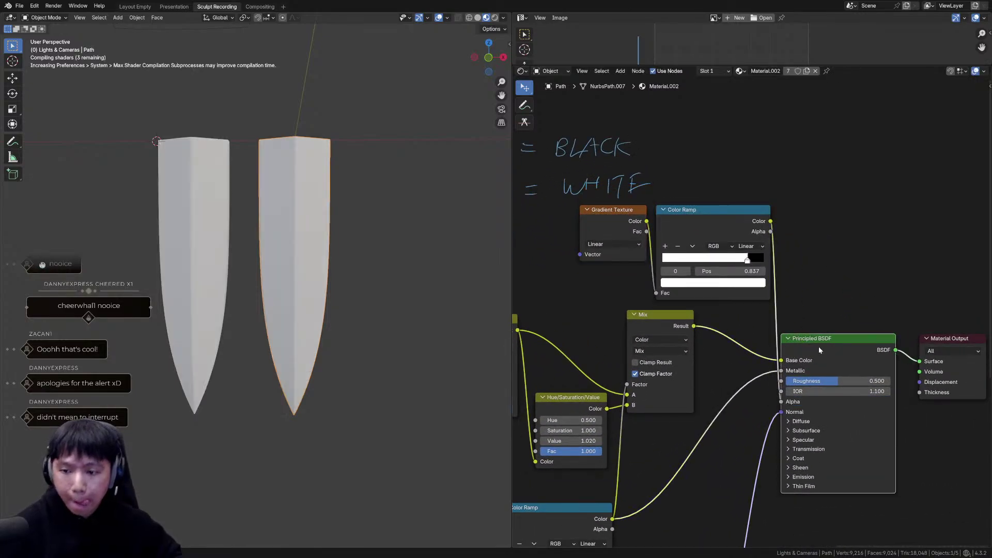
pyautogui.moveTo(314, 358); pyautogui.dragTo(313, 387, button='middle')
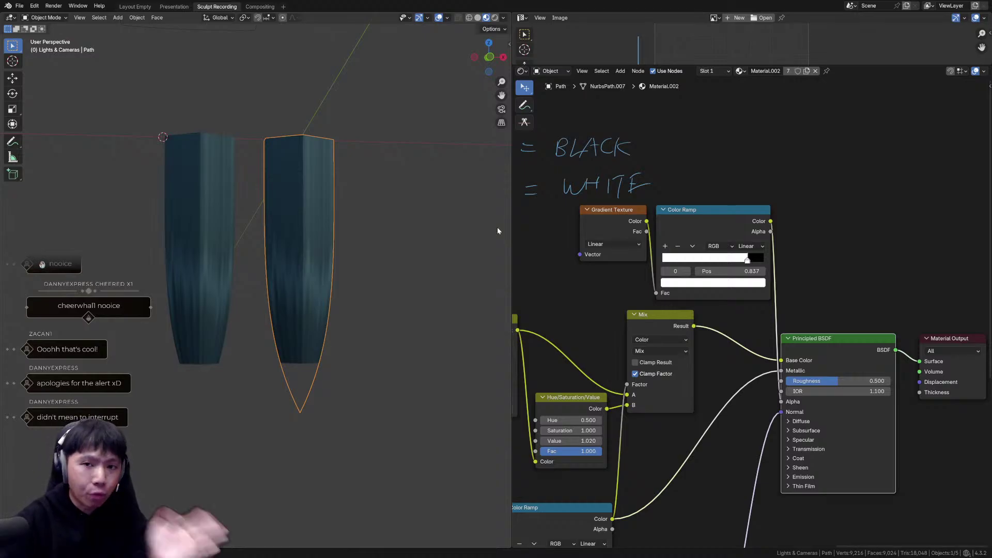
# Reselect the second hair strand and change the Shader Editor area to the Properties editor.
pyautogui.click(453, 208)
pyautogui.click(303, 246)
pyautogui.click(522, 71)
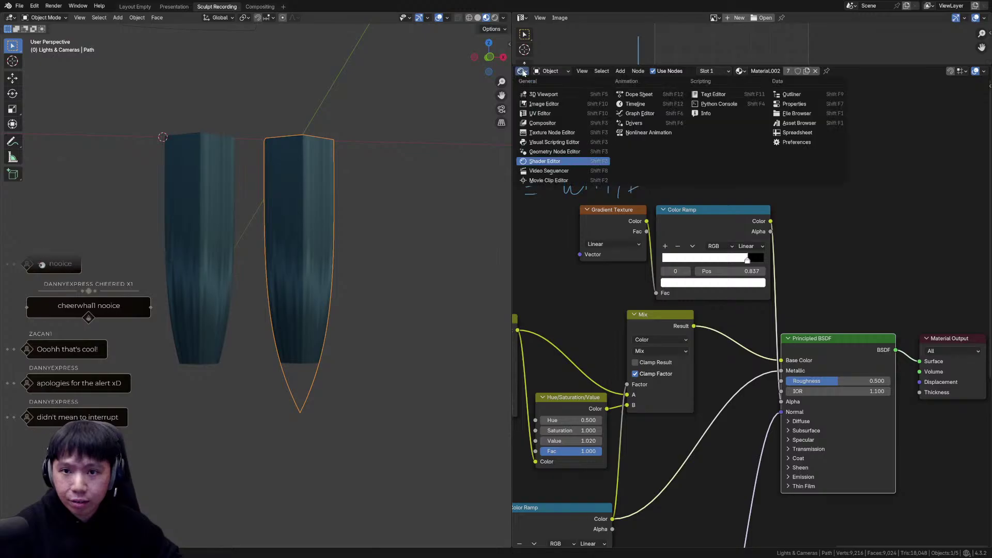
pyautogui.click(791, 104)
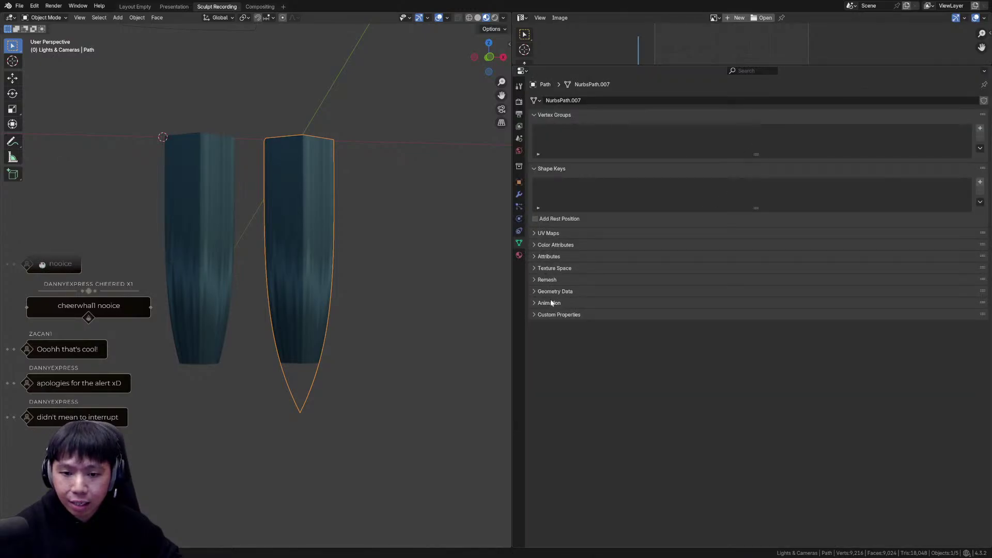
pyautogui.rightClick(491, 226)
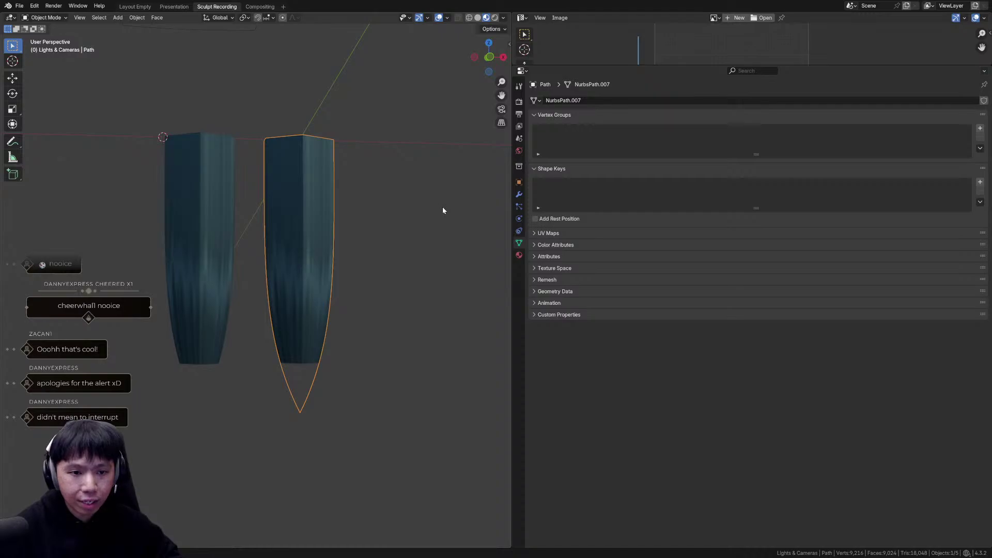
pyautogui.press('F3')
pyautogui.click(480, 240)
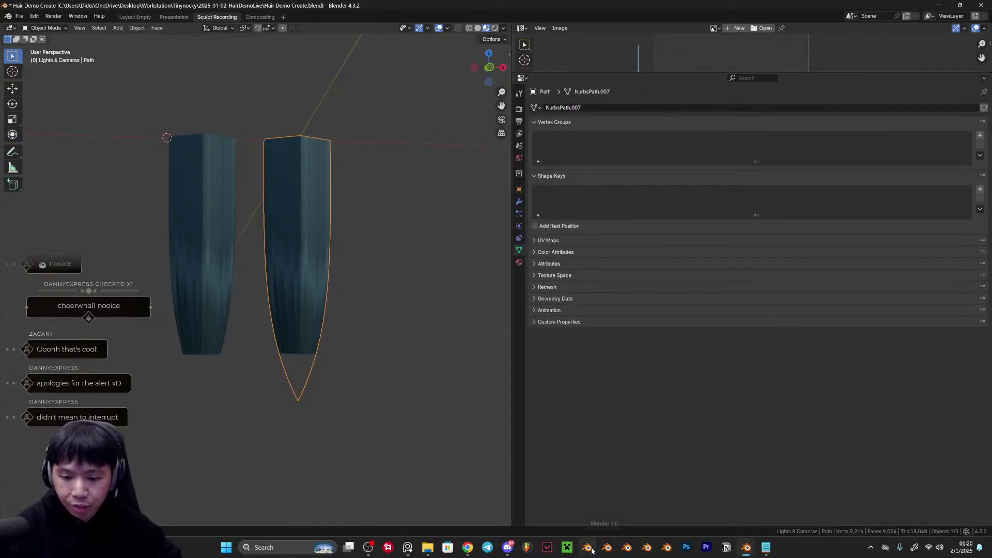
# Open Blender 4.0 and replace the default cube with a UV sphere.
pyautogui.click(628, 548)
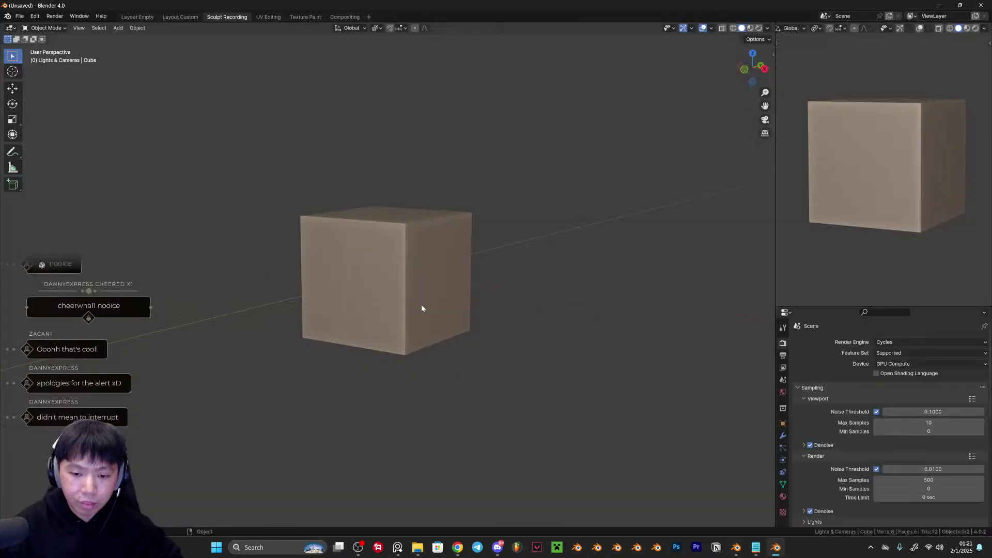
pyautogui.click(409, 290)
pyautogui.press('Delete')
pyautogui.hotkey('shift', 'a')
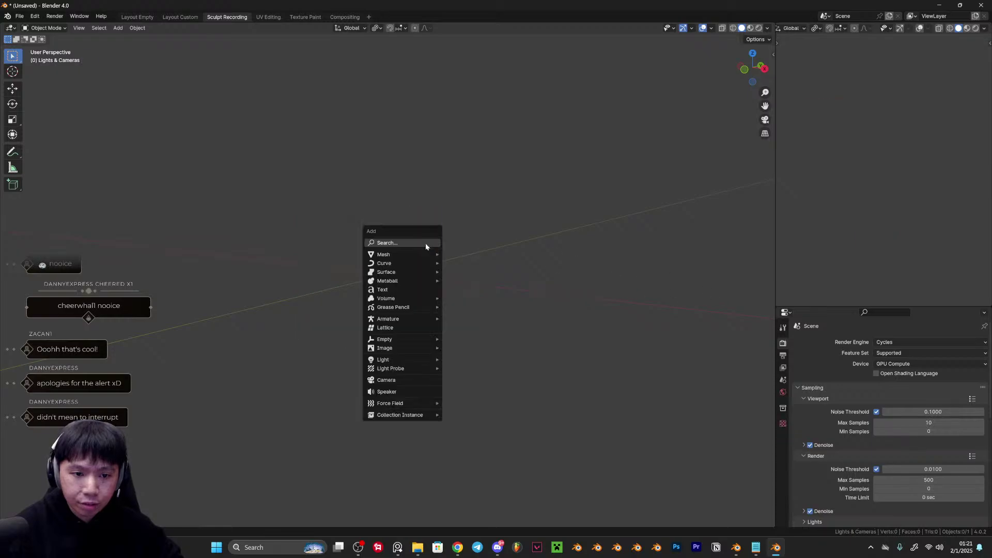
pyautogui.moveTo(407, 255)
pyautogui.click(489, 281)
# Change the Properties area to the Shader Editor and create a new material on the UV sphere.
pyautogui.click(786, 313)
pyautogui.press('s')
pyautogui.scroll(-5, 848, 313)
pyautogui.click(902, 313)
pyautogui.scroll(5, 879, 313)
# Show the sphere's material properties and set the Blend Mode in its Viewport Display settings to Alpha Hashed.
pyautogui.click(785, 313)
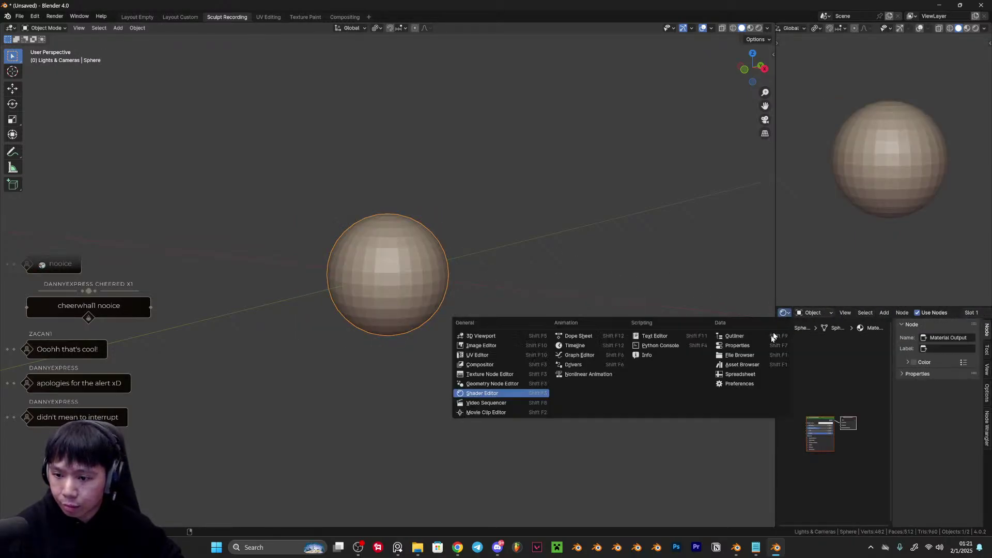
pyautogui.click(734, 340)
pyautogui.click(784, 498)
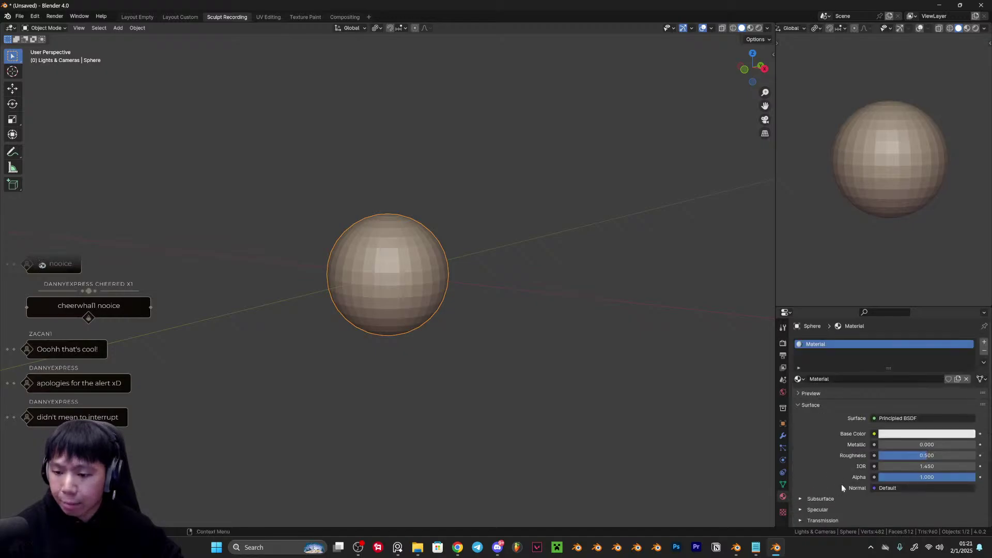
pyautogui.scroll(-5, 824, 393)
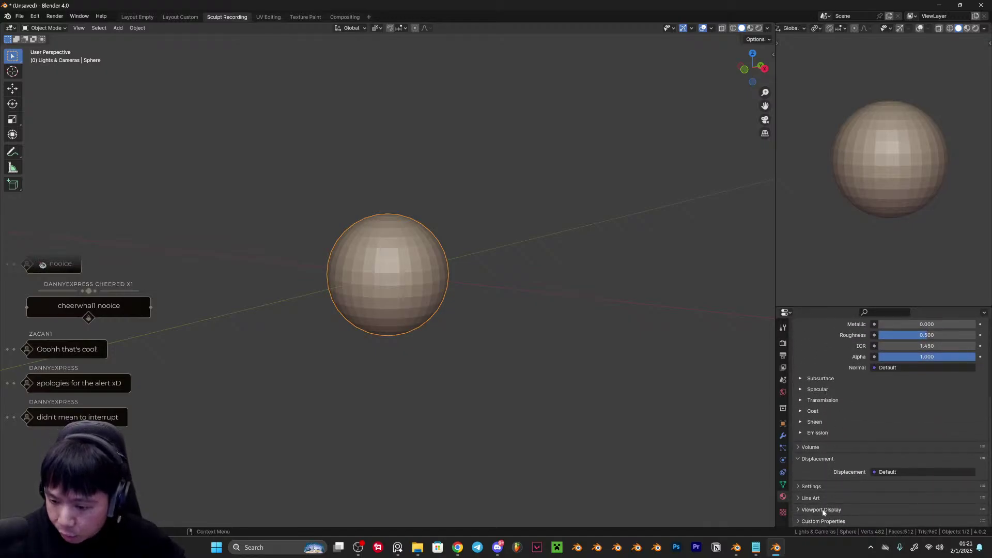
pyautogui.click(823, 510)
pyautogui.scroll(-5, 836, 345)
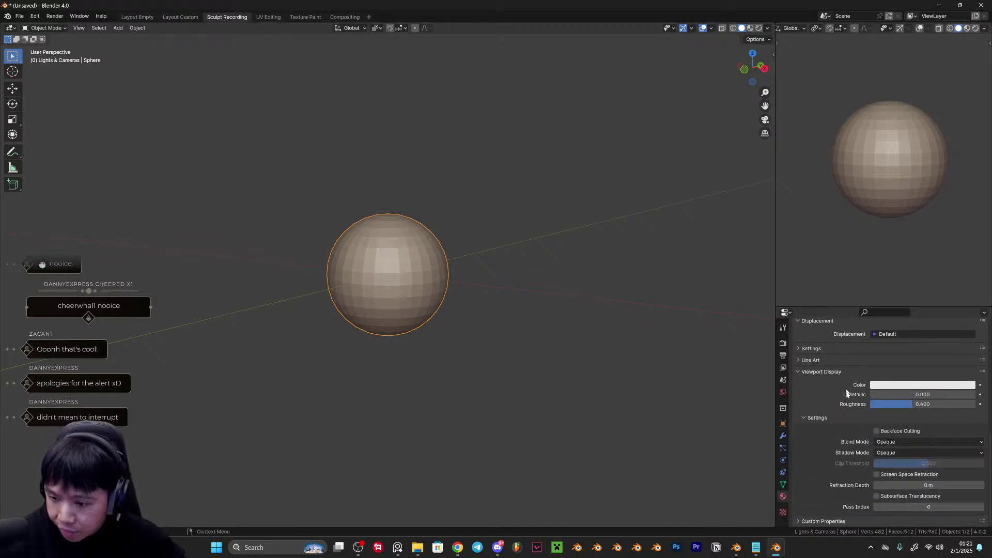
pyautogui.click(888, 443)
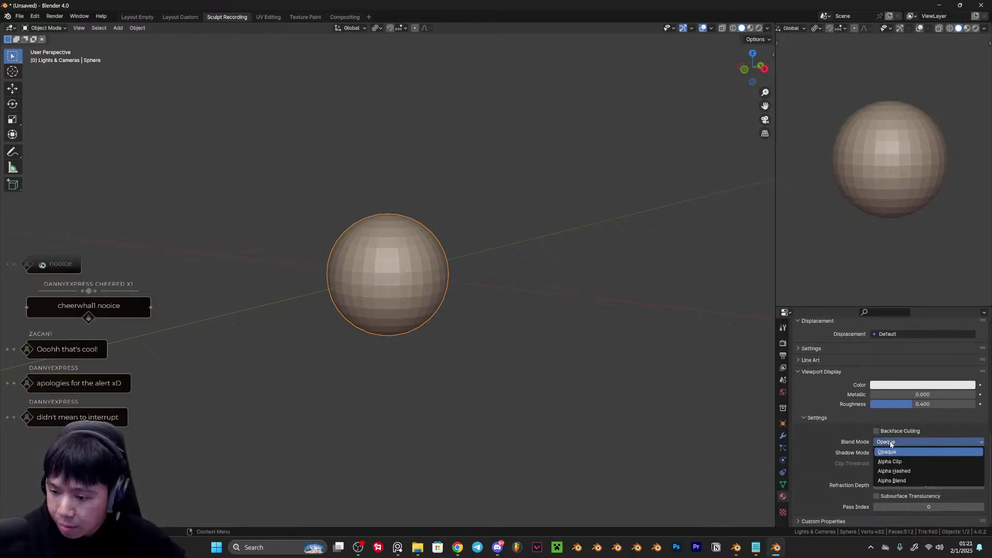
pyautogui.click(904, 472)
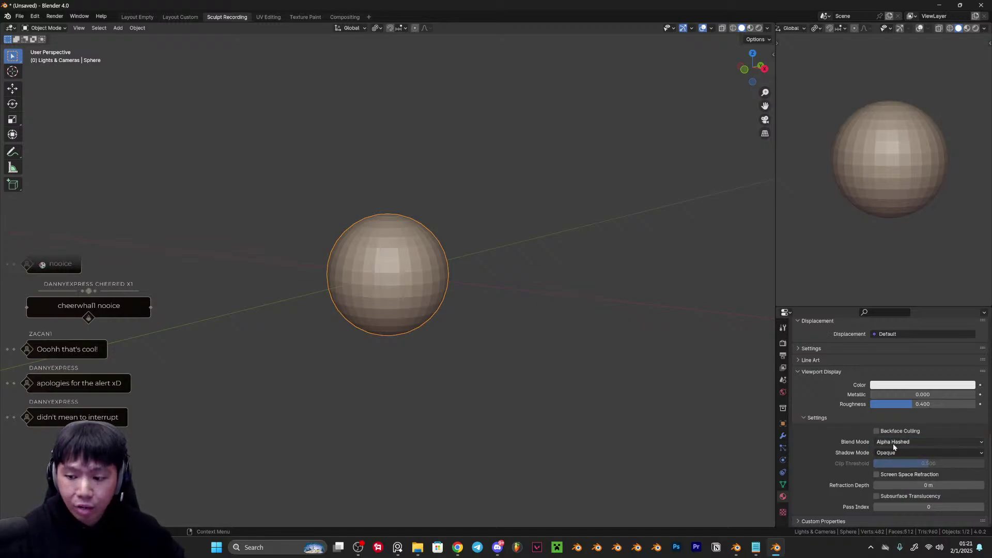
# Return to the Hair Demo Create file in Blender 4.3, deselect the hair strand, and change the Properties area to the Shader Editor.
pyautogui.moveTo(738, 548)
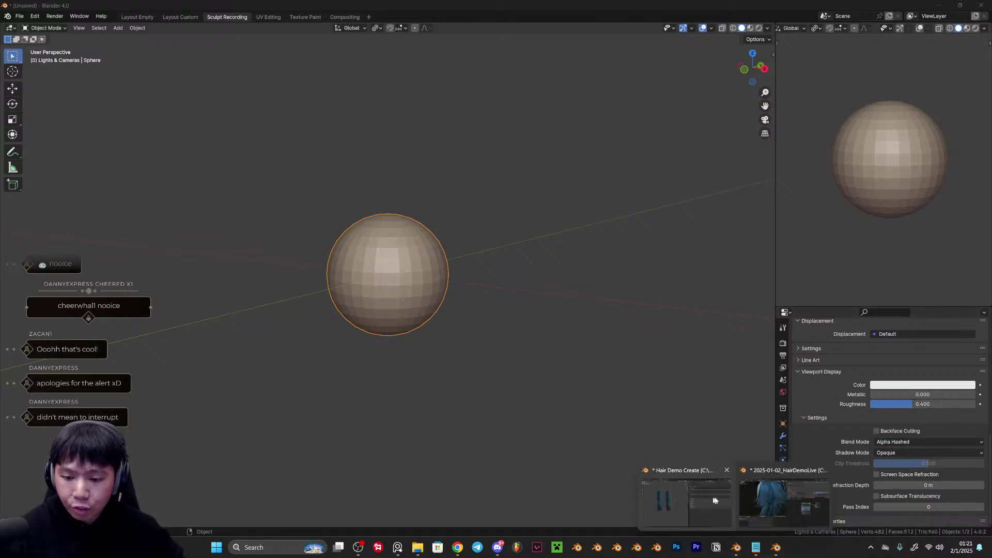
pyautogui.click(688, 497)
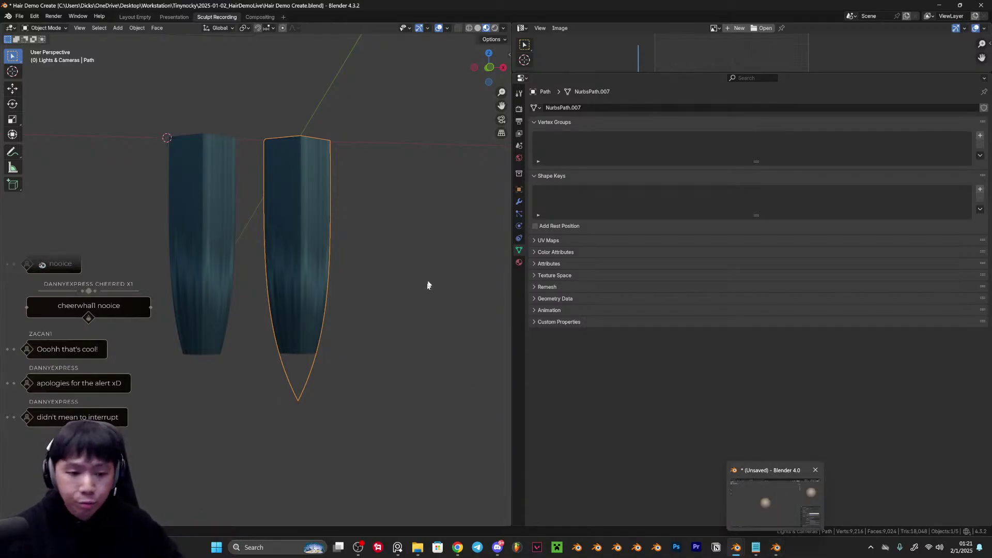
pyautogui.press('F3')
pyautogui.click(401, 293)
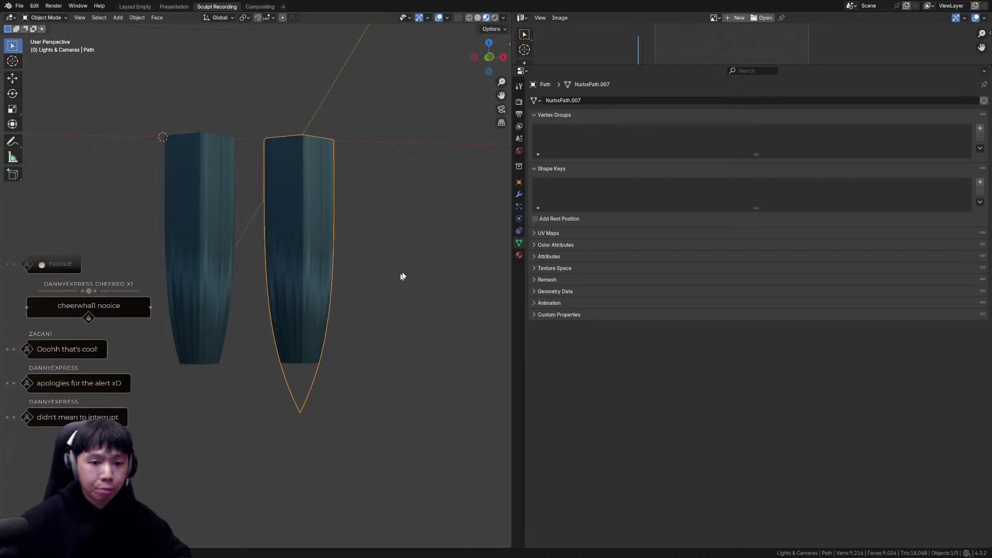
pyautogui.moveTo(366, 215); pyautogui.dragTo(376, 309, button='middle')
pyautogui.click(407, 329)
pyautogui.scroll(1, 408, 329)
pyautogui.click(523, 70)
pyautogui.press('s')
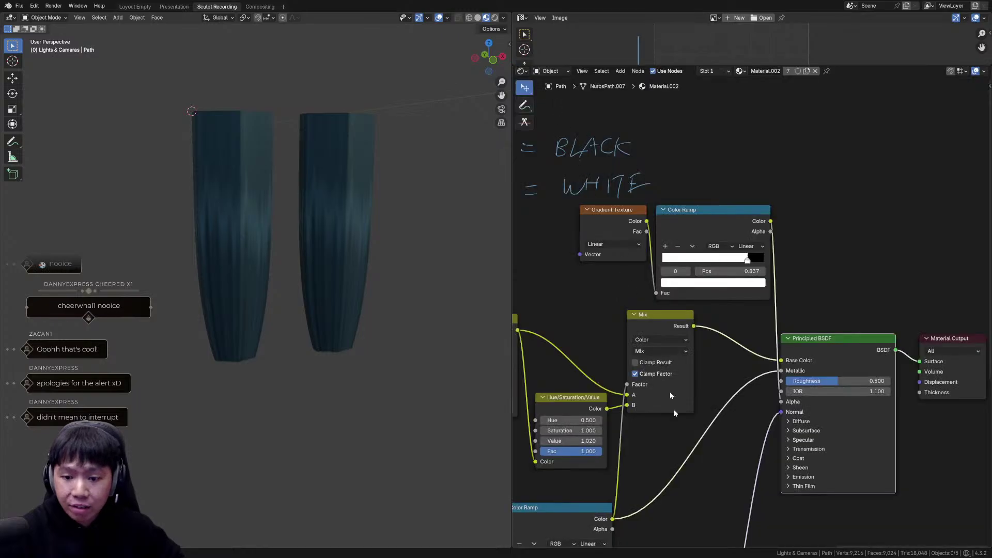
pyautogui.moveTo(359, 345); pyautogui.dragTo(318, 353, button='middle')
pyautogui.moveTo(605, 252); pyautogui.dragTo(668, 310, button='middle')
pyautogui.hotkey('shift', 'a')
pyautogui.click(640, 273)
pyautogui.press('Escape')
# Add a Texture Coordinate node for the tip Gradient Texture, feeding UV directly into its Vector without the Mapping node.
pyautogui.click(701, 263)
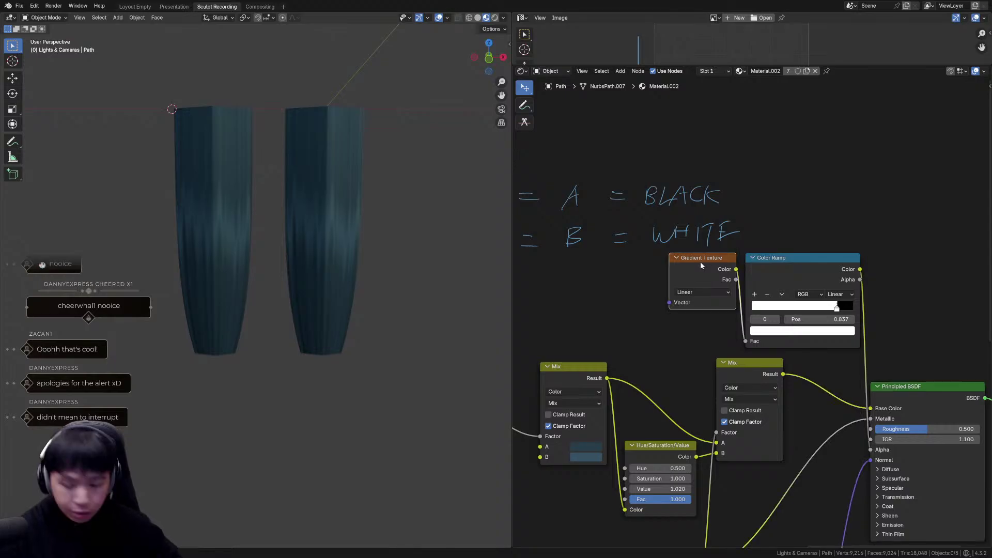
pyautogui.moveTo(701, 264); pyautogui.dragTo(741, 280, button='middle')
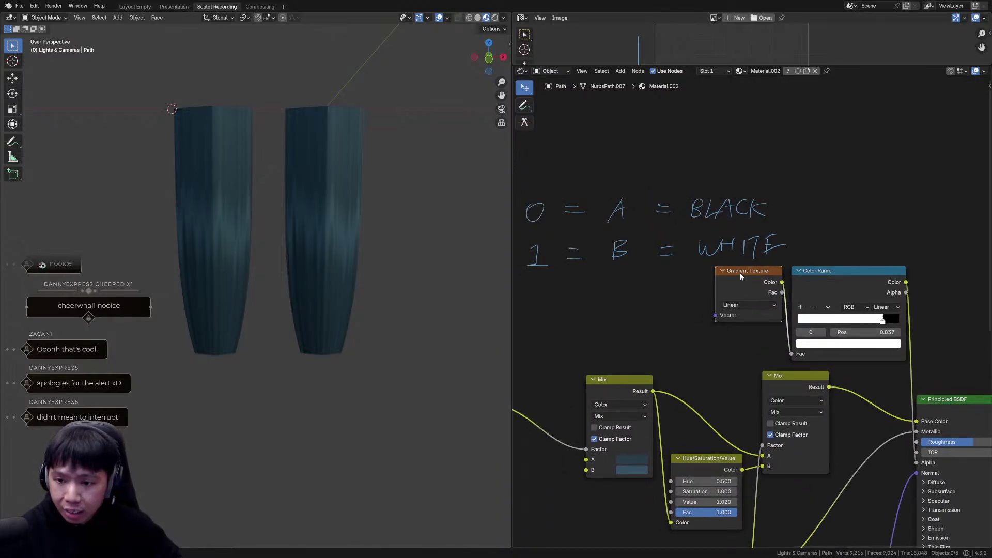
pyautogui.hotkey('ctrl', 't')
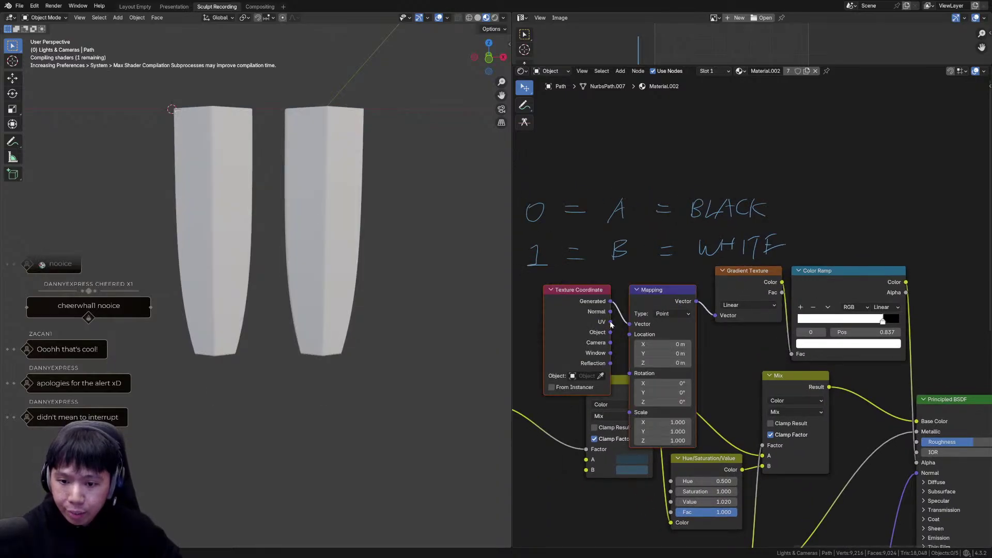
pyautogui.moveTo(656, 329); pyautogui.dragTo(719, 318)
pyautogui.click(674, 297)
pyautogui.press('x')
pyautogui.moveTo(598, 296); pyautogui.dragTo(690, 279)
# Preview the Specular Profile Color Ramp and the hair-tip Color Ramp directly on the strands.
pyautogui.moveTo(297, 345); pyautogui.dragTo(360, 335, button='middle')
pyautogui.scroll(-8, 666, 327)
pyautogui.moveTo(666, 328); pyautogui.dragTo(965, 316, button='middle')
pyautogui.moveTo(586, 277); pyautogui.dragTo(588, 279, button='middle')
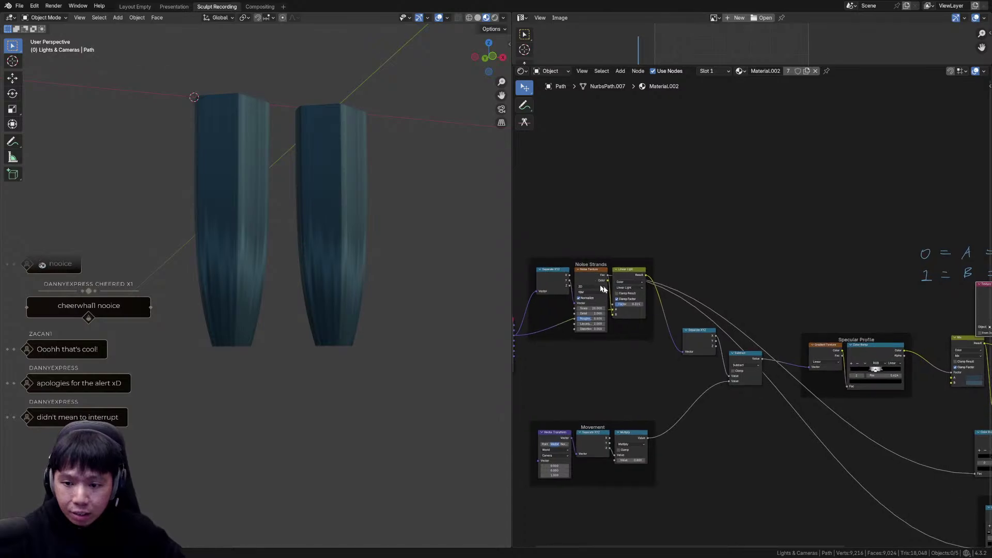
pyautogui.scroll(2, 751, 376)
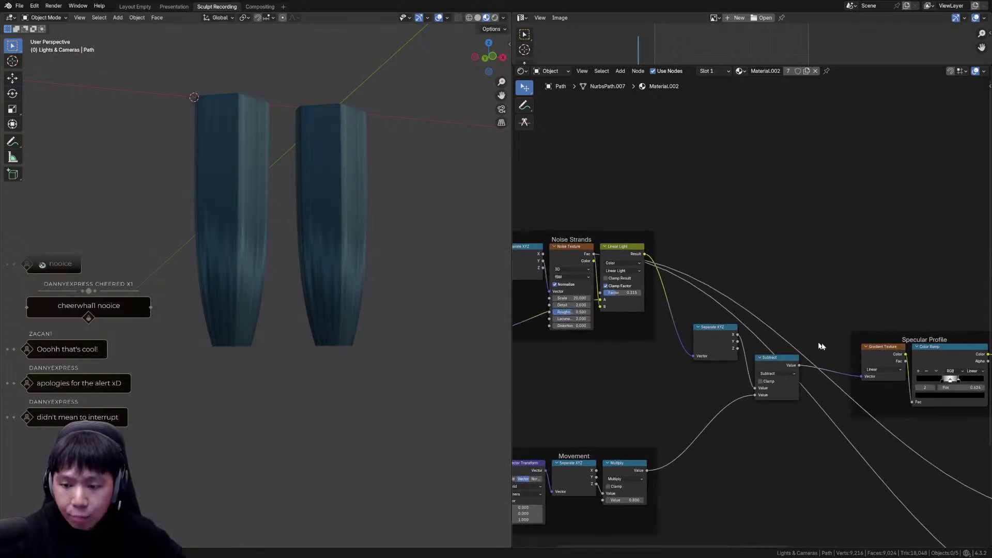
pyautogui.keyDown('ctrl'); pyautogui.keyDown('shift'); pyautogui.click(940, 350); pyautogui.keyUp('shift'); pyautogui.keyUp('ctrl')
pyautogui.moveTo(247, 289); pyautogui.dragTo(244, 296, button='middle')
pyautogui.moveTo(867, 269); pyautogui.dragTo(567, 283, button='middle')
pyautogui.keyDown('ctrl'); pyautogui.keyDown('shift'); pyautogui.click(740, 307); pyautogui.keyUp('shift'); pyautogui.keyUp('ctrl')
# Add a Mix node fed by the Noise Strands Noise Texture's Fac output and place it above the tip gradient nodes.
pyautogui.moveTo(541, 315); pyautogui.dragTo(909, 314, button='middle')
pyautogui.moveTo(517, 308); pyautogui.dragTo(707, 308, button='middle')
pyautogui.click(641, 287)
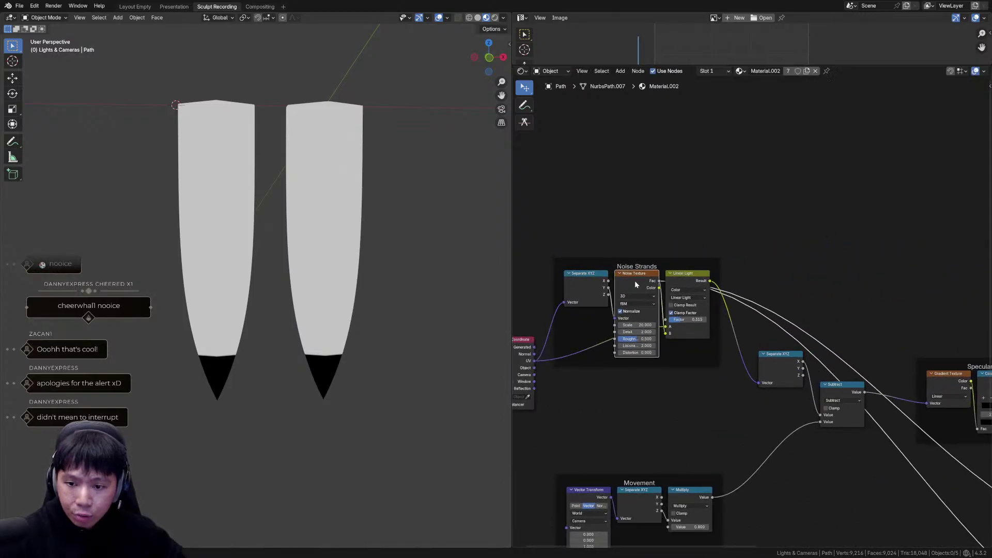
pyautogui.moveTo(660, 282); pyautogui.dragTo(715, 208)
pyautogui.write('mix')
pyautogui.press('Return')
pyautogui.click(874, 198)
# Set the new Mix node's data type to Color and reposition it beside the rerouted noise link.
pyautogui.moveTo(868, 216); pyautogui.dragTo(667, 230, button='middle')
pyautogui.scroll(3, 707, 237)
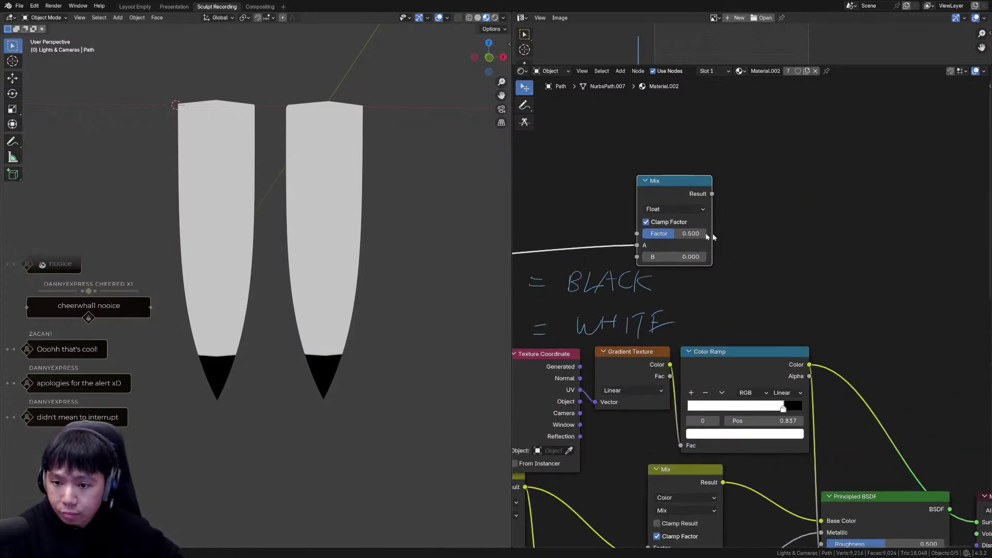
pyautogui.click(679, 209)
pyautogui.click(666, 257)
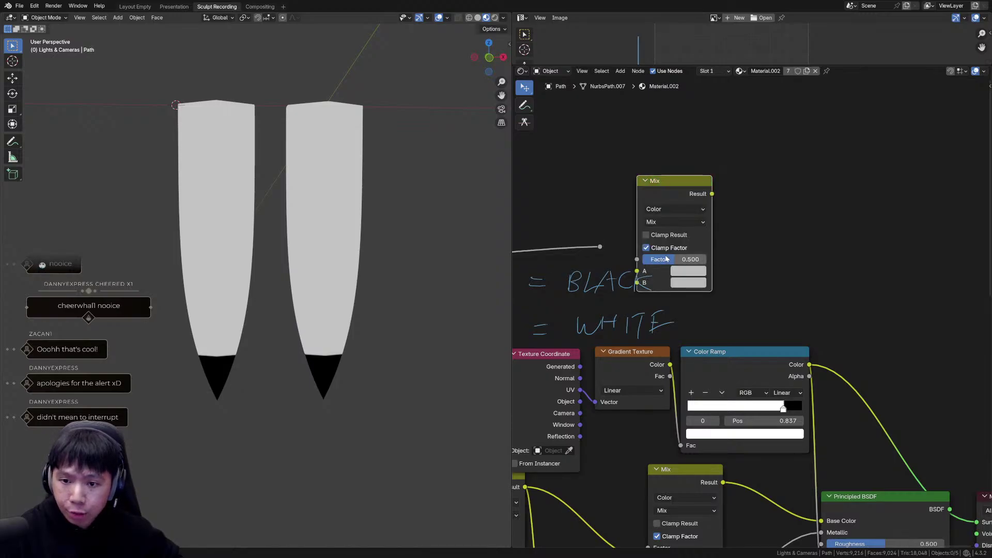
pyautogui.moveTo(662, 200); pyautogui.dragTo(711, 185)
pyautogui.moveTo(601, 246); pyautogui.dragTo(675, 252)
pyautogui.rightClick(675, 253)
# Examine the Noise Strands group and where its Noise Texture's Fac output leads.
pyautogui.keyDown('ctrl'); pyautogui.moveTo(604, 228); pyautogui.dragTo(791, 270, button='middle'); pyautogui.keyUp('ctrl')
pyautogui.keyDown('ctrl'); pyautogui.moveTo(684, 312); pyautogui.dragTo(656, 283, button='middle'); pyautogui.keyUp('ctrl')
pyautogui.moveTo(642, 279); pyautogui.dragTo(746, 307, button='middle')
pyautogui.click(652, 292)
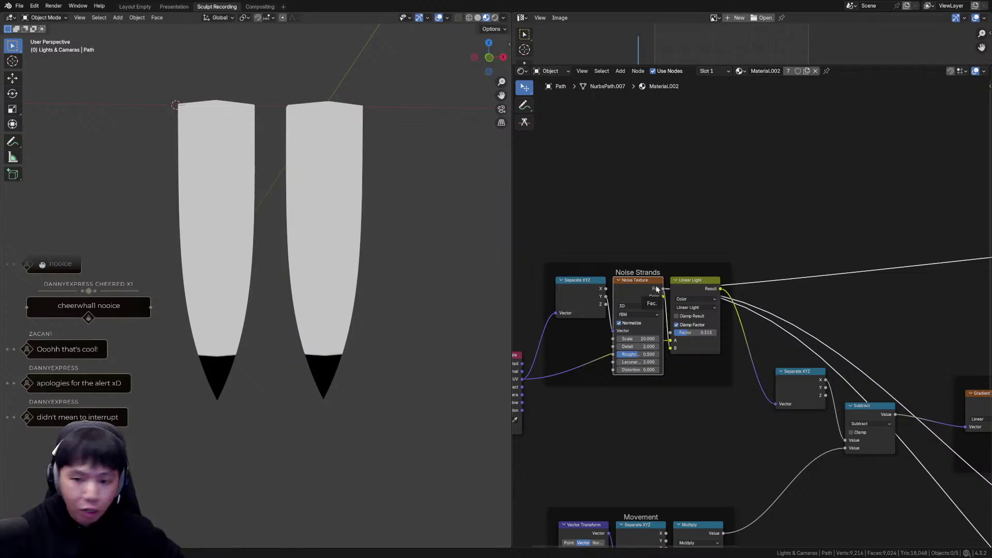
pyautogui.scroll(3, 747, 315)
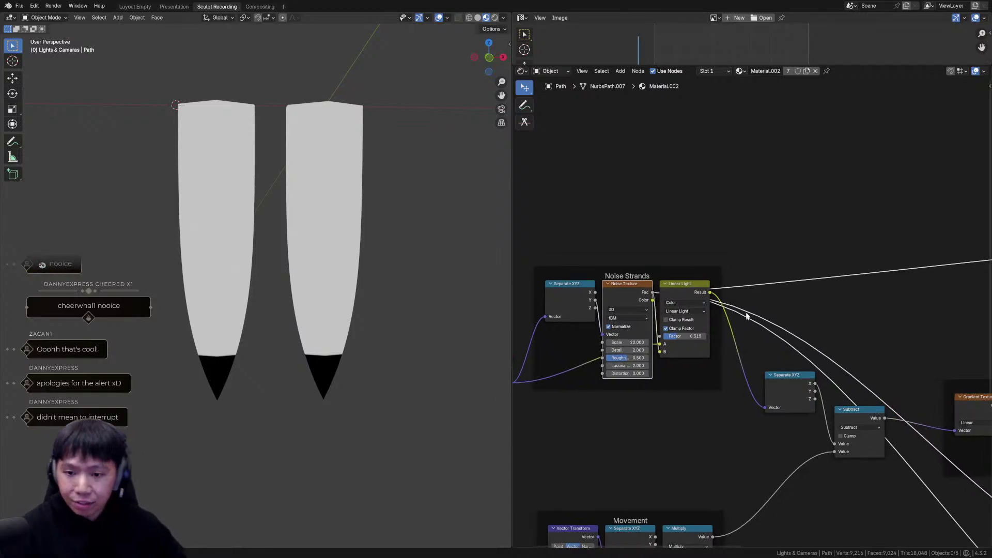
pyautogui.scroll(-2, 843, 288)
pyautogui.moveTo(865, 301); pyautogui.dragTo(712, 305, button='middle')
pyautogui.scroll(2, 670, 352)
pyautogui.moveTo(610, 332); pyautogui.dragTo(729, 345, button='middle')
pyautogui.scroll(1, 729, 345)
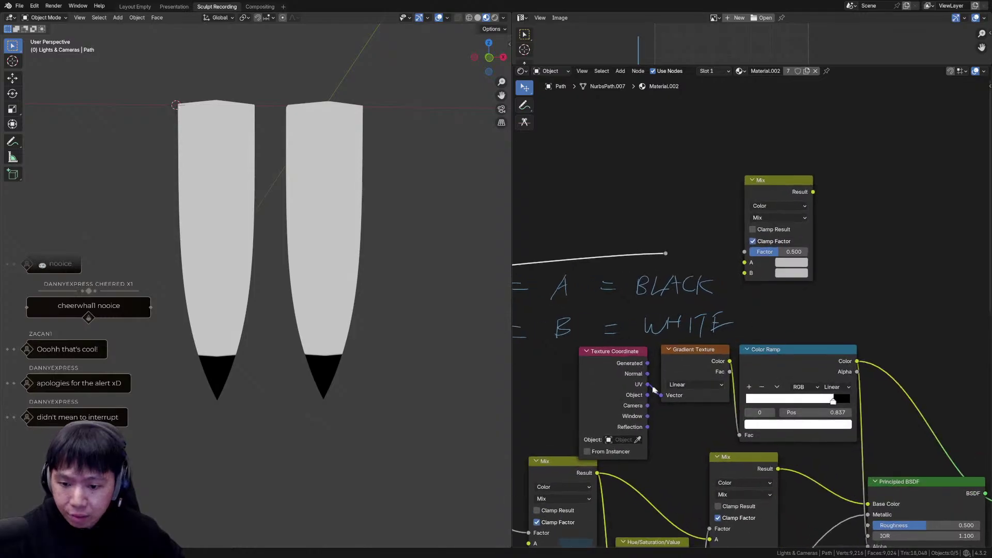
# Connect UV to A and the rerouted noise to B of the new Mix node, and its Result to the Gradient Texture's Vector.
pyautogui.moveTo(692, 310); pyautogui.dragTo(744, 263)
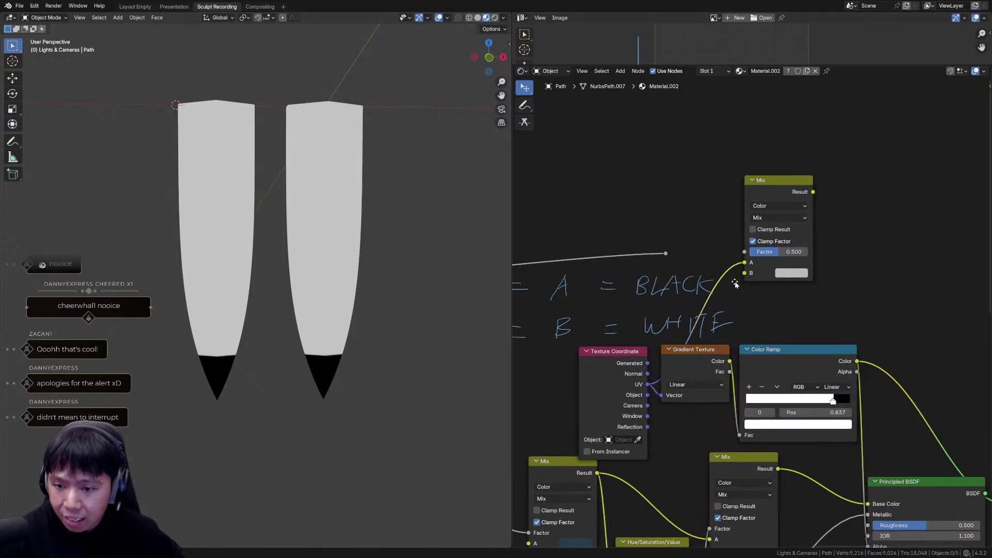
pyautogui.moveTo(736, 281); pyautogui.dragTo(706, 284, button='middle')
pyautogui.moveTo(648, 268); pyautogui.dragTo(708, 271)
pyautogui.scroll(1, 640, 261)
pyautogui.keyDown('ctrl'); pyautogui.keyDown('shift'); pyautogui.click(748, 236); pyautogui.keyUp('shift'); pyautogui.keyUp('ctrl')
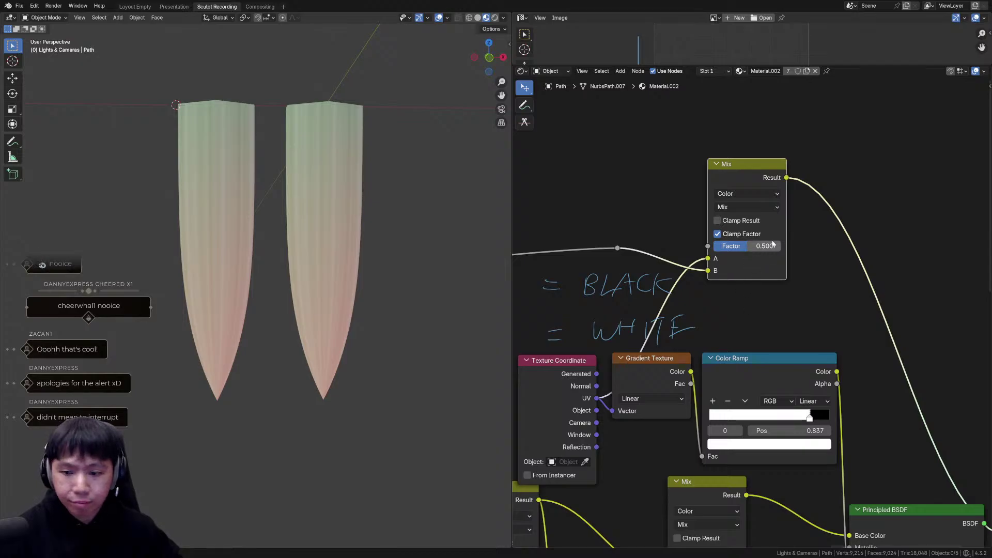
pyautogui.moveTo(789, 179); pyautogui.dragTo(612, 411)
# Arrange the Texture Coordinate, Mix, Gradient Texture and Color Ramp in a row above the handwritten notes, with the Color Ramp previewed.
pyautogui.moveTo(647, 381); pyautogui.dragTo(724, 339, button='middle')
pyautogui.click(612, 342)
pyautogui.moveTo(612, 342); pyautogui.dragTo(651, 349, button='middle')
pyautogui.scroll(-2, 650, 349)
pyautogui.press('g')
pyautogui.click(604, 88)
pyautogui.moveTo(832, 161); pyautogui.dragTo(685, 119)
pyautogui.moveTo(745, 333); pyautogui.dragTo(764, 127)
pyautogui.moveTo(836, 327); pyautogui.dragTo(856, 120)
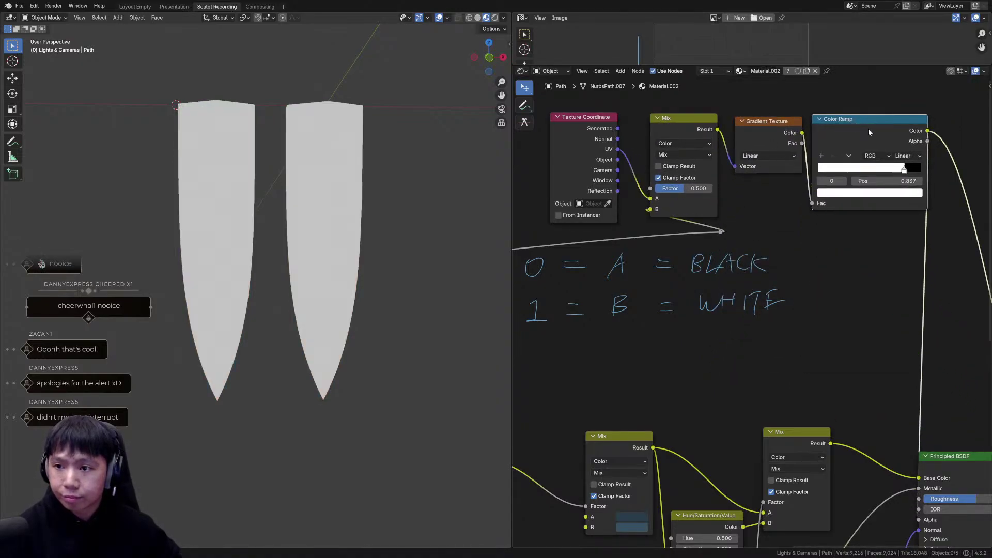
# Try to reconnect the Gradient Texture's Fac output to the Color Ramp's Fac input, and undo it.
pyautogui.moveTo(901, 256); pyautogui.dragTo(808, 269, button='middle')
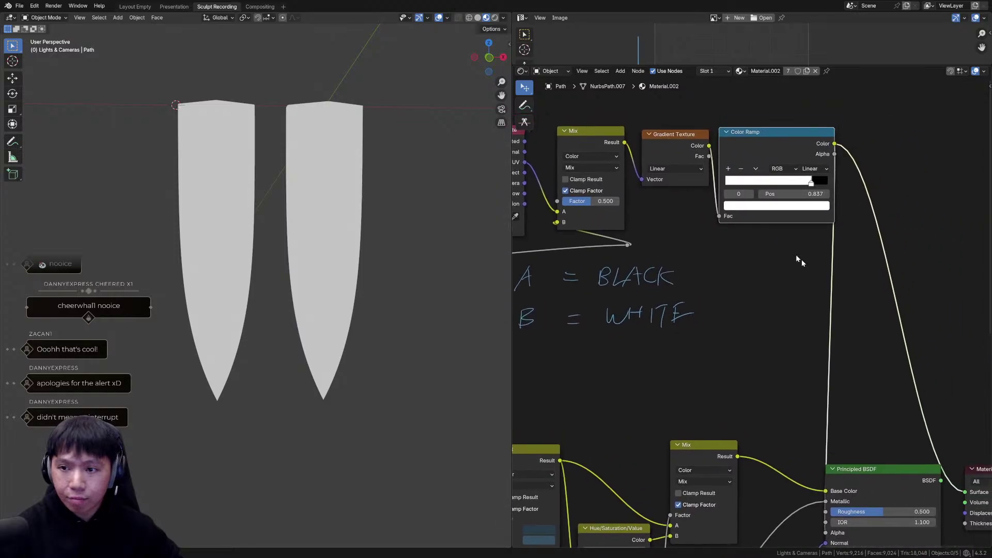
pyautogui.moveTo(709, 157); pyautogui.dragTo(720, 216)
pyautogui.hotkey('ctrl', 'z')
# Lower the noise Mix node's Factor to about 0.08 to give the hair tips a jagged edge.
pyautogui.moveTo(732, 201); pyautogui.dragTo(785, 298, button='middle')
pyautogui.moveTo(640, 230); pyautogui.dragTo(664, 231)
pyautogui.keyDown('ctrl'); pyautogui.moveTo(452, 398); pyautogui.dragTo(393, 372, button='middle'); pyautogui.keyUp('ctrl')
pyautogui.moveTo(338, 399); pyautogui.dragTo(372, 377, button='middle')
pyautogui.moveTo(644, 231)
pyautogui.mouseDown()
pyautogui.moveTo(620, 232)
pyautogui.moveTo(652, 230)
pyautogui.mouseUp()
# Set the noise Mix node's blending mode to Linear Light and raise its Factor to 1.000.
pyautogui.click(631, 195)
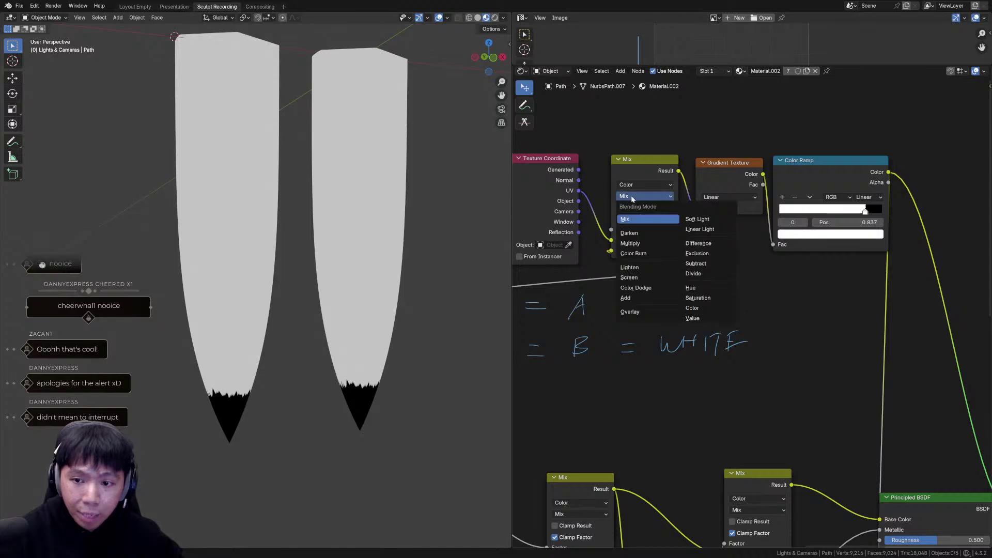
pyautogui.click(696, 230)
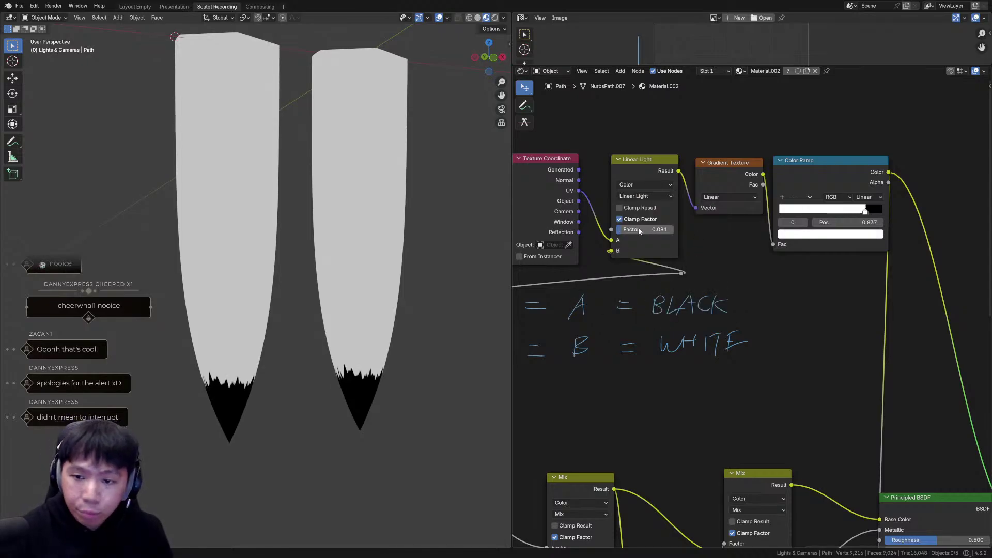
pyautogui.moveTo(648, 231); pyautogui.dragTo(702, 231)
# Reconnect the Principled BSDF to the Material Output to show the full hair material on the strands.
pyautogui.moveTo(805, 266); pyautogui.dragTo(725, 239, button='middle')
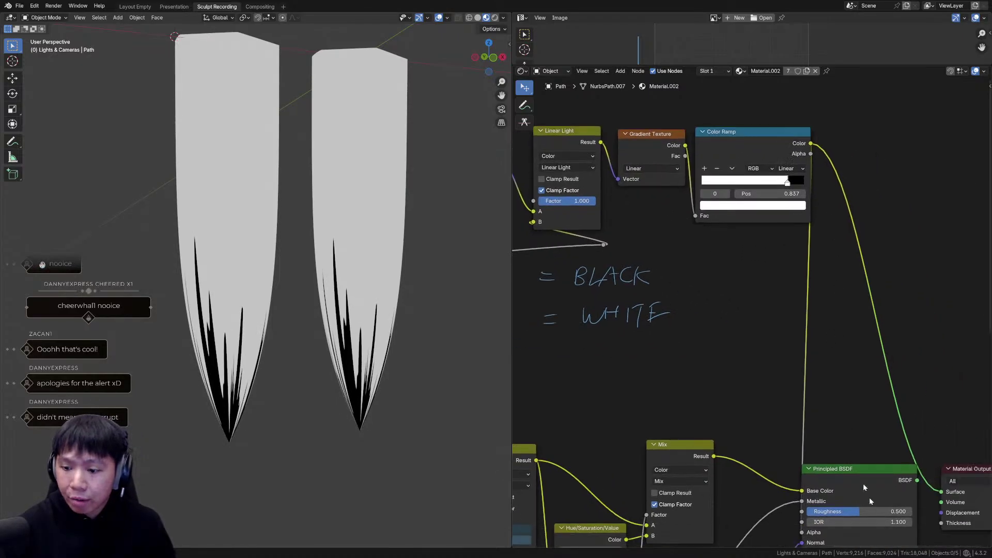
pyautogui.moveTo(855, 482); pyautogui.dragTo(840, 319, button='middle')
pyautogui.moveTo(782, 242); pyautogui.dragTo(791, 372, button='middle')
pyautogui.keyDown('ctrl'); pyautogui.keyDown('shift'); pyautogui.click(881, 447); pyautogui.keyUp('shift'); pyautogui.keyUp('ctrl')
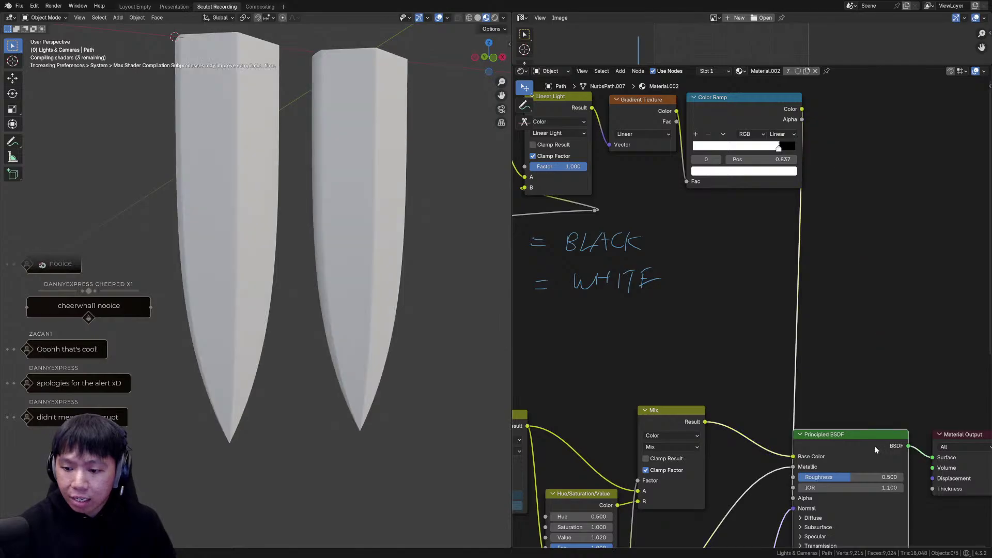
pyautogui.moveTo(412, 346)
pyautogui.mouseDown(button='middle')
pyautogui.moveTo(414, 359)
pyautogui.moveTo(405, 362)
pyautogui.mouseUp(button='middle')
pyautogui.scroll(-2, 406, 362)
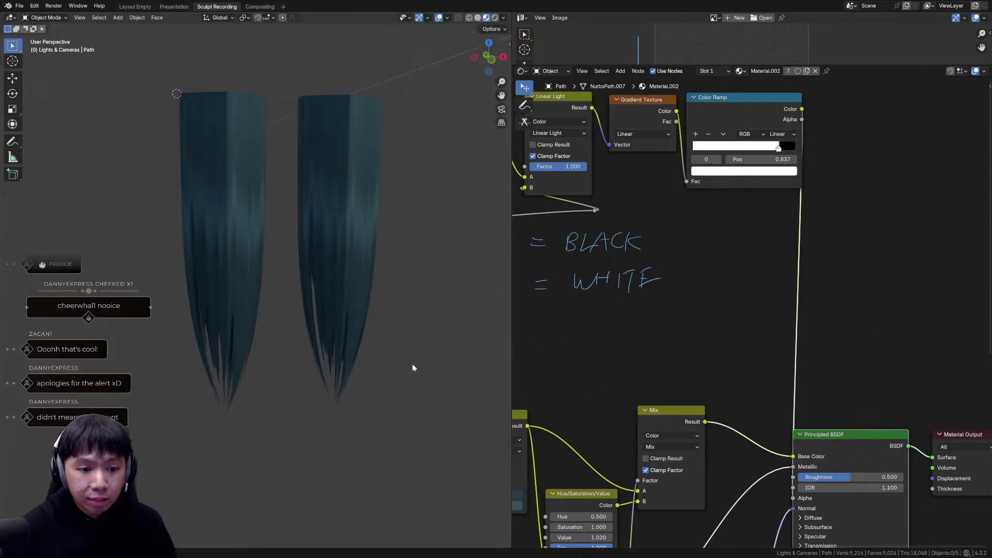
# Soften the tip fade by moving the Color Ramp's white stop to 0.661 with the black stop at the far end.
pyautogui.moveTo(744, 171); pyautogui.dragTo(749, 236, button='middle')
pyautogui.click(782, 214)
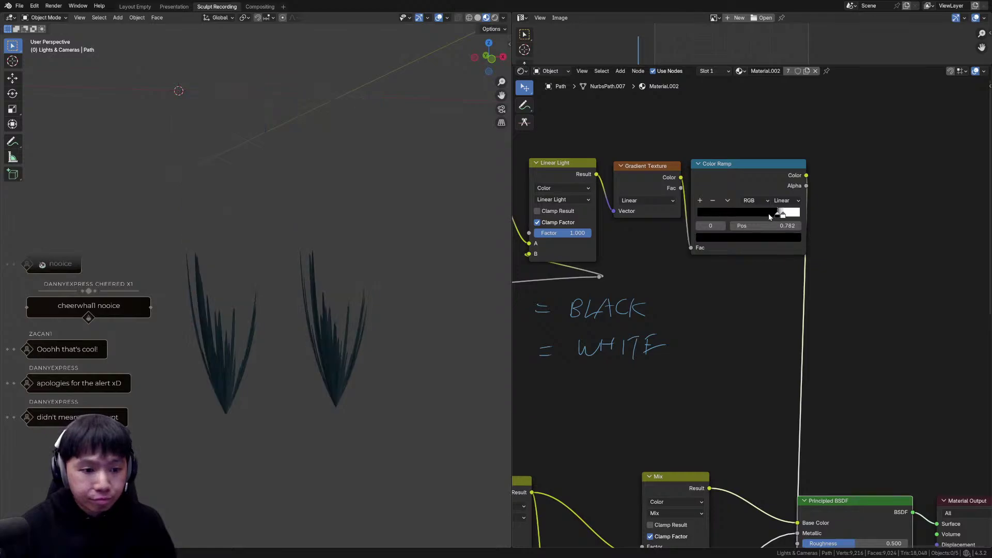
pyautogui.moveTo(789, 213); pyautogui.dragTo(759, 219)
pyautogui.moveTo(691, 254); pyautogui.dragTo(727, 252, button='middle')
pyautogui.moveTo(796, 213)
pyautogui.mouseDown()
pyautogui.moveTo(837, 214)
pyautogui.moveTo(795, 216)
pyautogui.mouseUp()
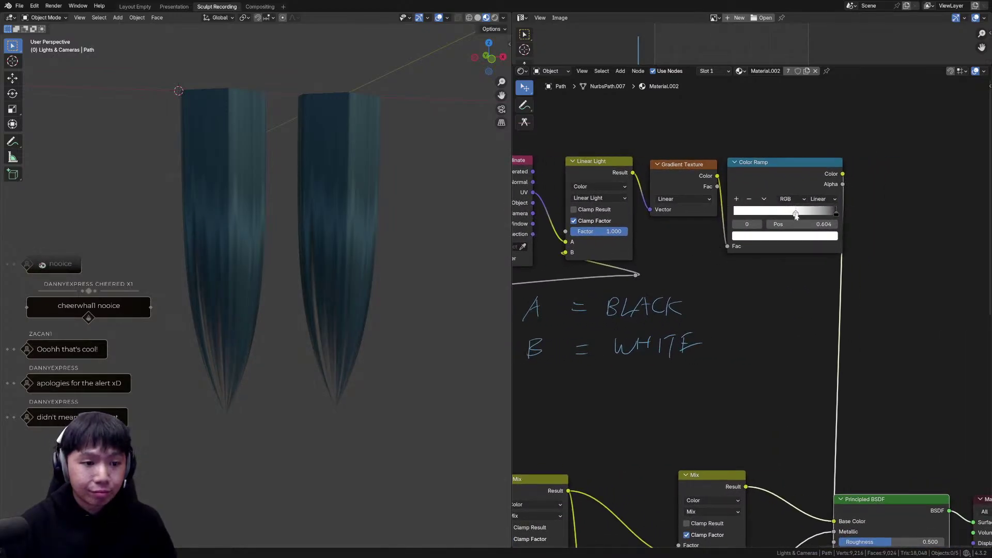
# Switch to the 2025-01-02_HairDemoLive file to inspect the finished hair, and return to Hair Demo Create.
pyautogui.hotkey('alt', 'Tab')
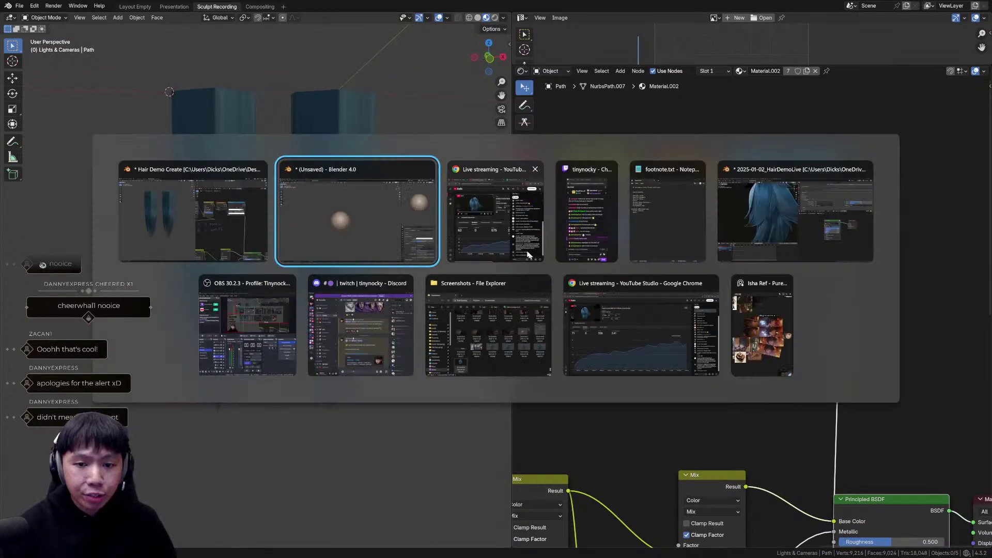
pyautogui.click(753, 225)
pyautogui.moveTo(460, 277)
pyautogui.mouseDown(button='middle')
pyautogui.moveTo(478, 279)
pyautogui.moveTo(435, 278)
pyautogui.moveTo(463, 271)
pyautogui.moveTo(466, 288)
pyautogui.moveTo(461, 274)
pyautogui.mouseUp(button='middle')
pyautogui.hotkey('alt', 'Tab')
pyautogui.click(395, 252)
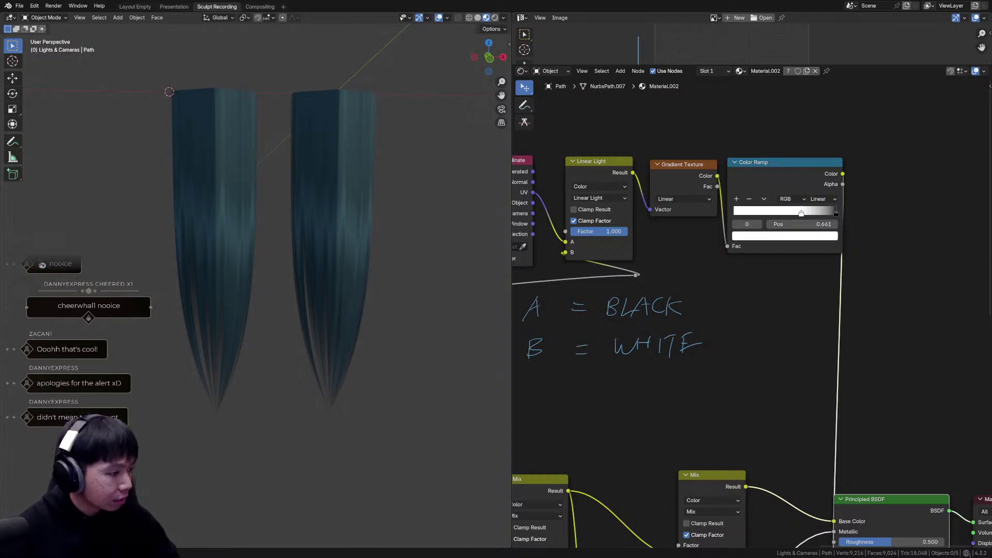
# Refine the transition of the Color Ramp feeding Metallic by repositioning both stops, with the black stop at 0.365.
pyautogui.moveTo(277, 240); pyautogui.dragTo(286, 241, button='middle')
pyautogui.moveTo(782, 448); pyautogui.dragTo(739, 263, button='middle')
pyautogui.moveTo(742, 339); pyautogui.dragTo(744, 274, button='middle')
pyautogui.moveTo(668, 372); pyautogui.dragTo(708, 340, button='middle')
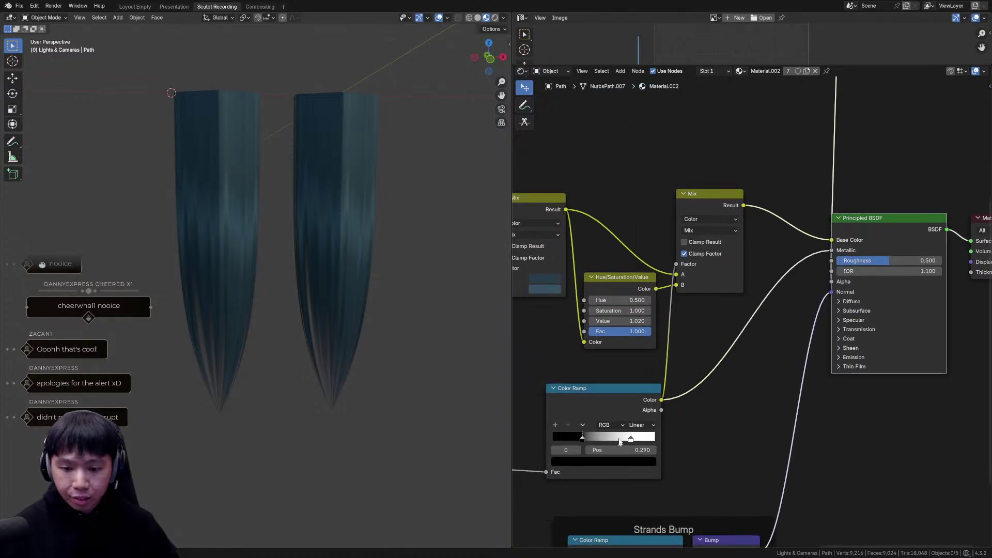
pyautogui.scroll(2, 434, 315)
pyautogui.moveTo(632, 439); pyautogui.dragTo(602, 439)
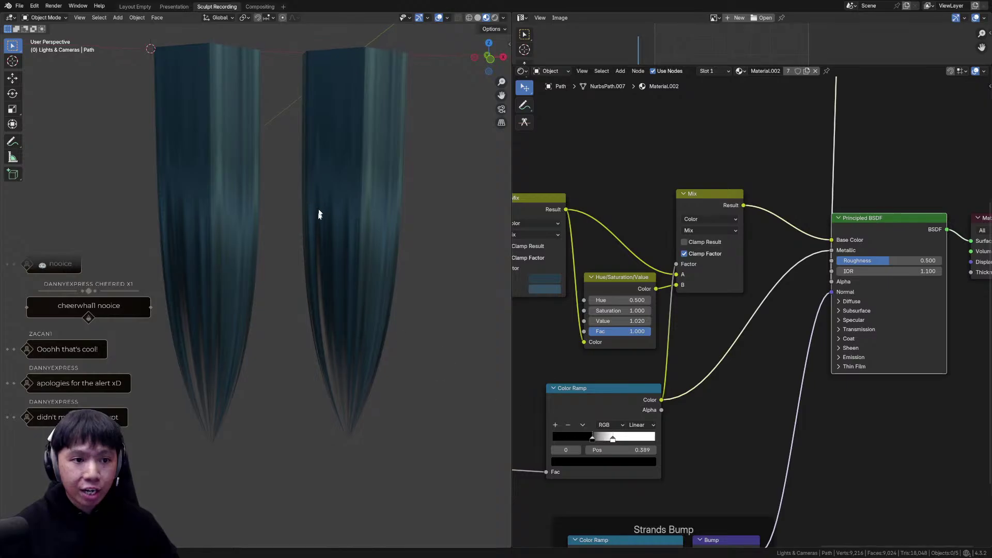
pyautogui.scroll(-6, 322, 211)
pyautogui.moveTo(381, 284); pyautogui.dragTo(355, 289, button='middle')
pyautogui.moveTo(615, 439); pyautogui.dragTo(590, 440)
pyautogui.moveTo(739, 395); pyautogui.dragTo(803, 322, button='middle')
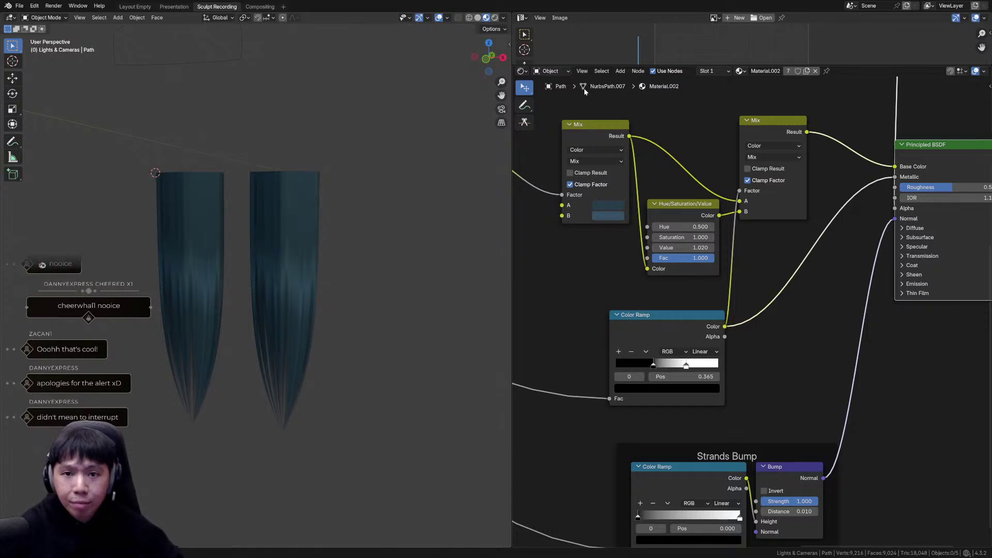
# Add a Value node beside the Color Ramp that feeds Metallic, and make the node editor area shorter.
pyautogui.moveTo(589, 64); pyautogui.dragTo(608, 159)
pyautogui.moveTo(604, 392); pyautogui.dragTo(714, 348, button='middle')
pyautogui.scroll(1, 651, 342)
pyautogui.scroll(2, 685, 368)
pyautogui.hotkey('shift', 'a')
pyautogui.write('va')
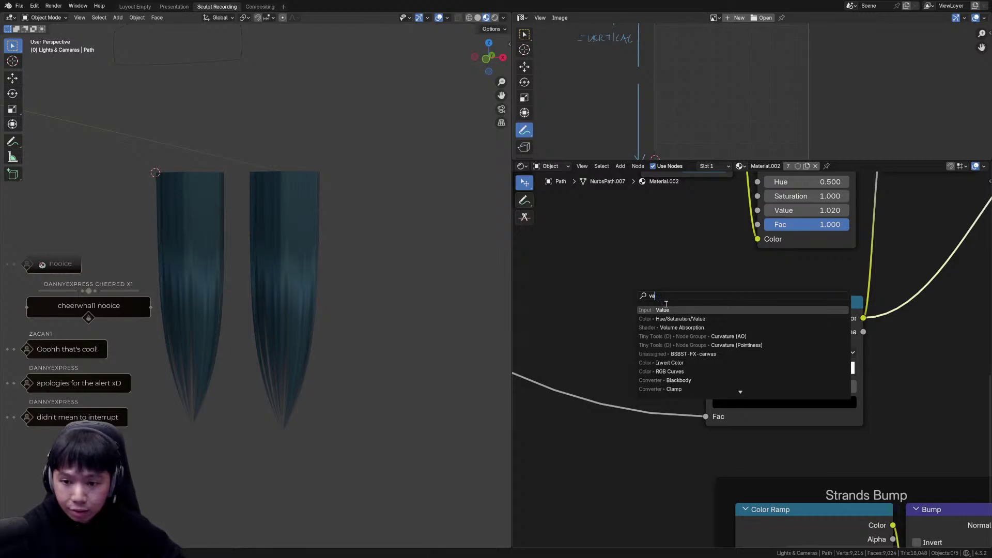
pyautogui.press('Return')
pyautogui.click(627, 321)
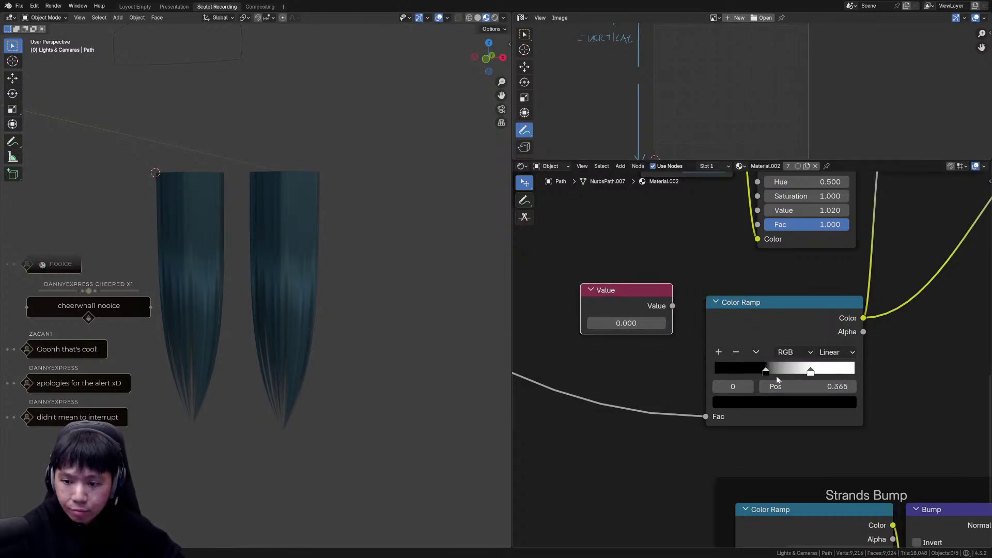
# Select the right hair strip and move the Value node directly below the Specular Profile frame.
pyautogui.scroll(4, 342, 287)
pyautogui.click(304, 308)
pyautogui.keyDown('ctrl'); pyautogui.moveTo(748, 364); pyautogui.dragTo(693, 386, button='middle'); pyautogui.keyUp('ctrl')
pyautogui.moveTo(683, 382); pyautogui.dragTo(749, 412, button='middle')
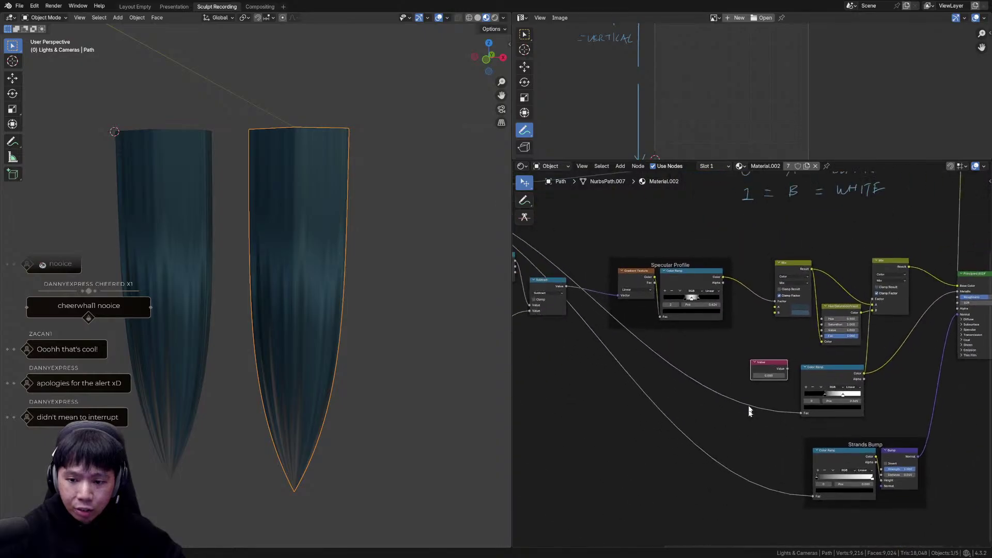
pyautogui.press('g')
pyautogui.click(678, 333)
pyautogui.keyDown('ctrl'); pyautogui.moveTo(678, 332); pyautogui.dragTo(783, 366, button='middle'); pyautogui.keyUp('ctrl')
pyautogui.keyDown('ctrl'); pyautogui.moveTo(783, 366); pyautogui.dragTo(759, 363, button='middle'); pyautogui.keyUp('ctrl')
pyautogui.keyDown('ctrl'); pyautogui.moveTo(758, 363); pyautogui.dragTo(746, 347, button='middle'); pyautogui.keyUp('ctrl')
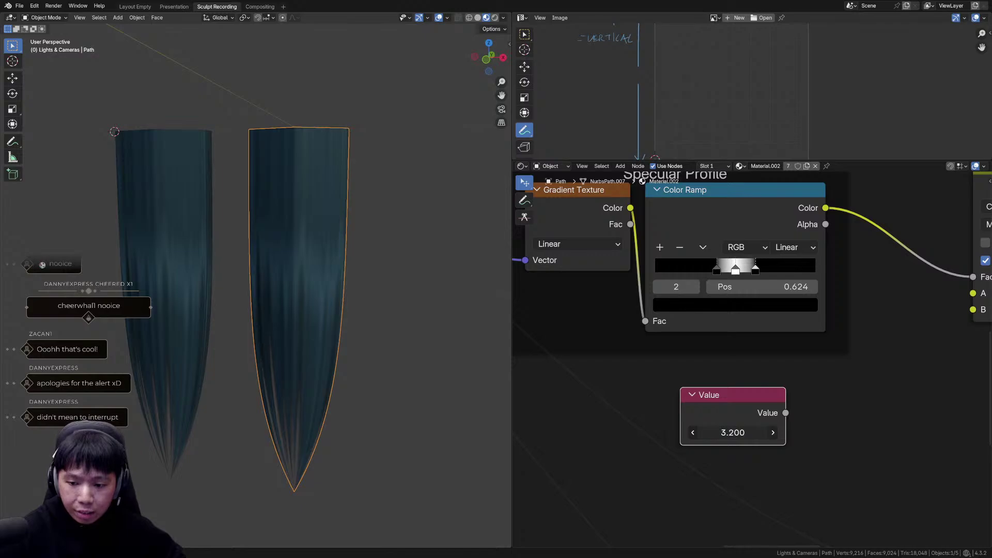
pyautogui.rightClick(733, 432)
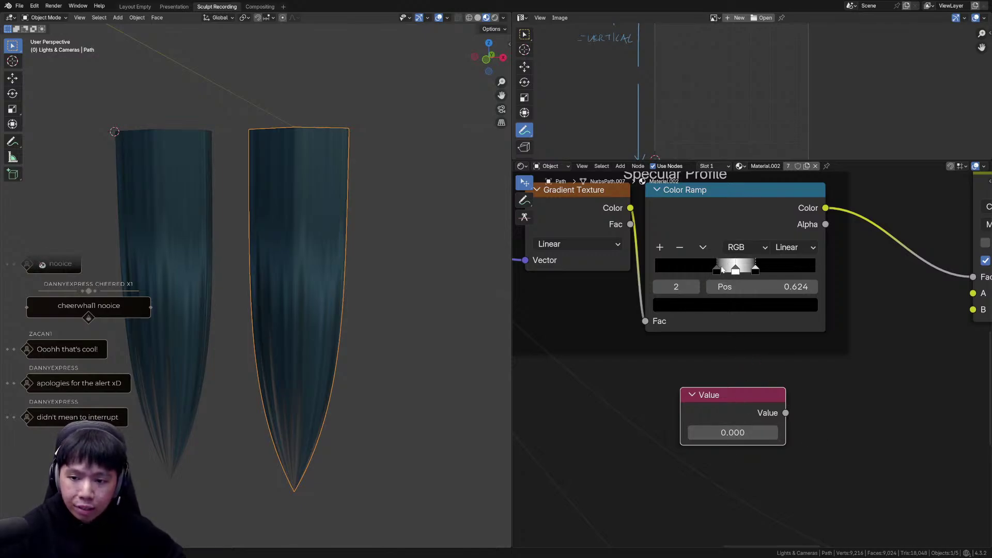
# Try widening the specular highlight by spreading the Specular Profile ramp's two black stops outward, and undo both moves.
pyautogui.moveTo(302, 300); pyautogui.dragTo(311, 287, button='middle')
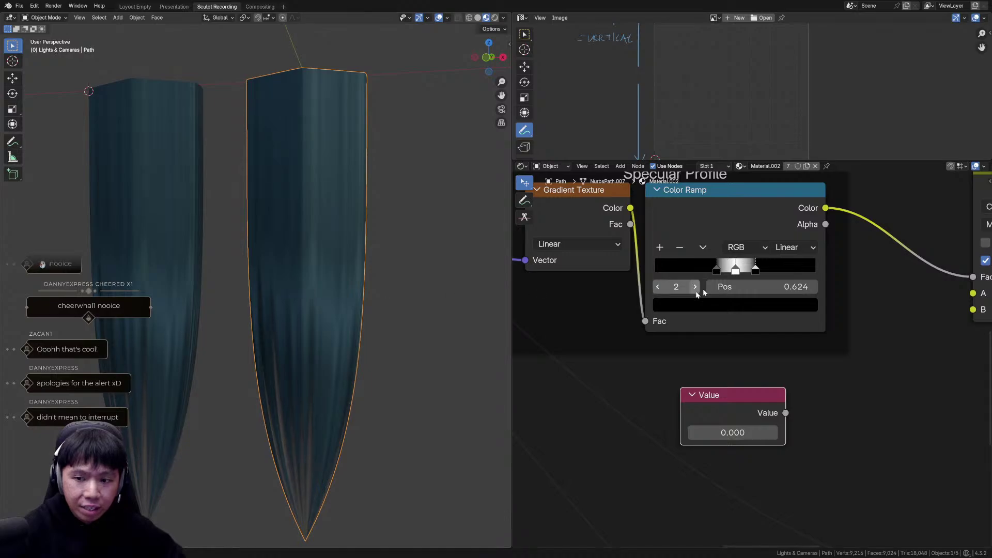
pyautogui.moveTo(716, 270); pyautogui.dragTo(680, 270)
pyautogui.moveTo(755, 270); pyautogui.dragTo(803, 271)
pyautogui.hotkey('ctrl', 'z')
pyautogui.hotkey('ctrl', 'z')
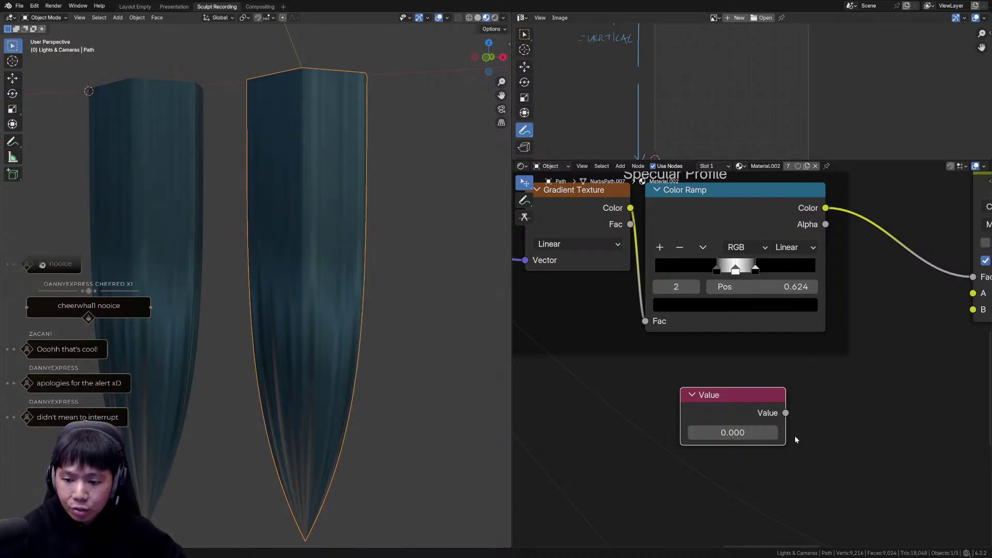
# Change the UV Editor area above the shader nodes to a Graph Editor and make it taller.
pyautogui.click(522, 17)
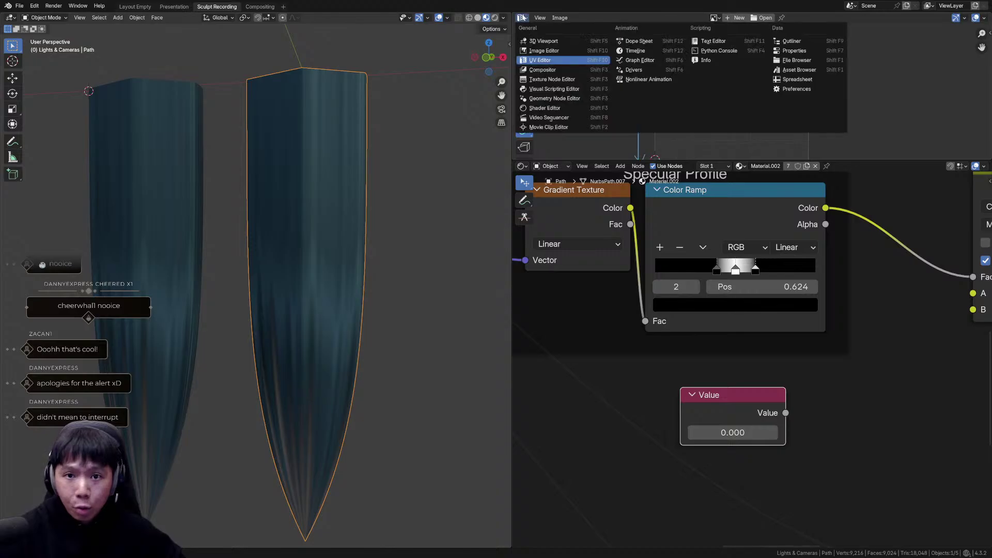
pyautogui.click(658, 60)
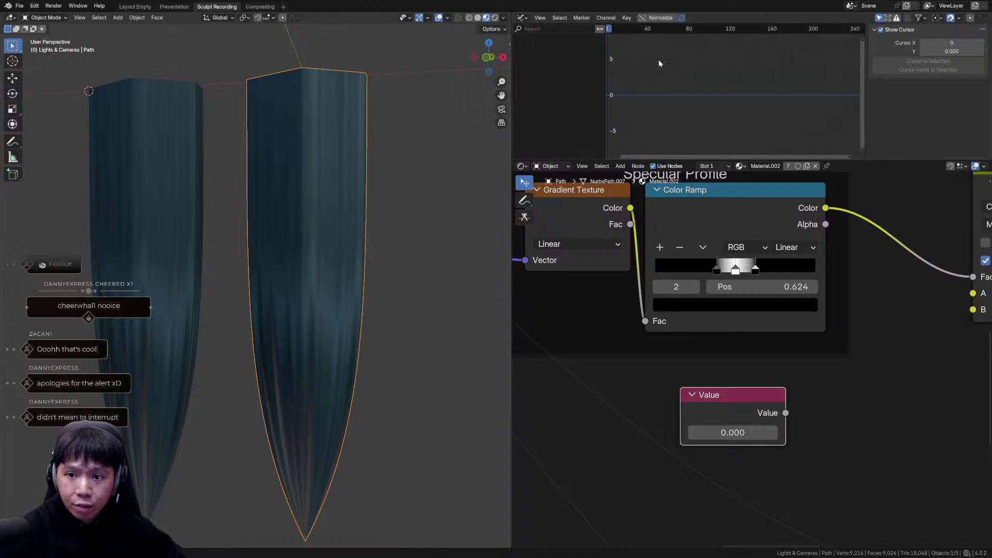
pyautogui.moveTo(704, 158); pyautogui.dragTo(705, 228)
pyautogui.scroll(-1, 819, 419)
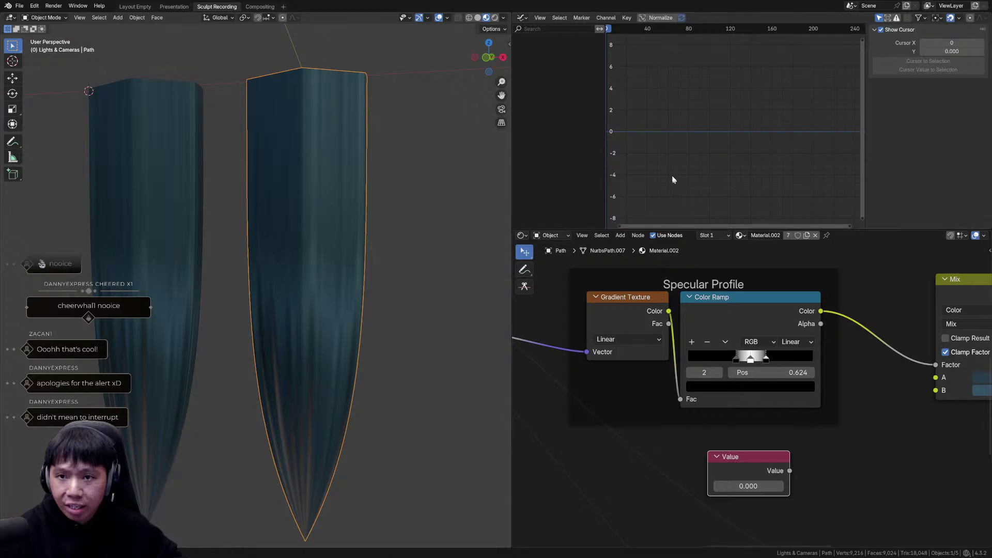
pyautogui.click(523, 19)
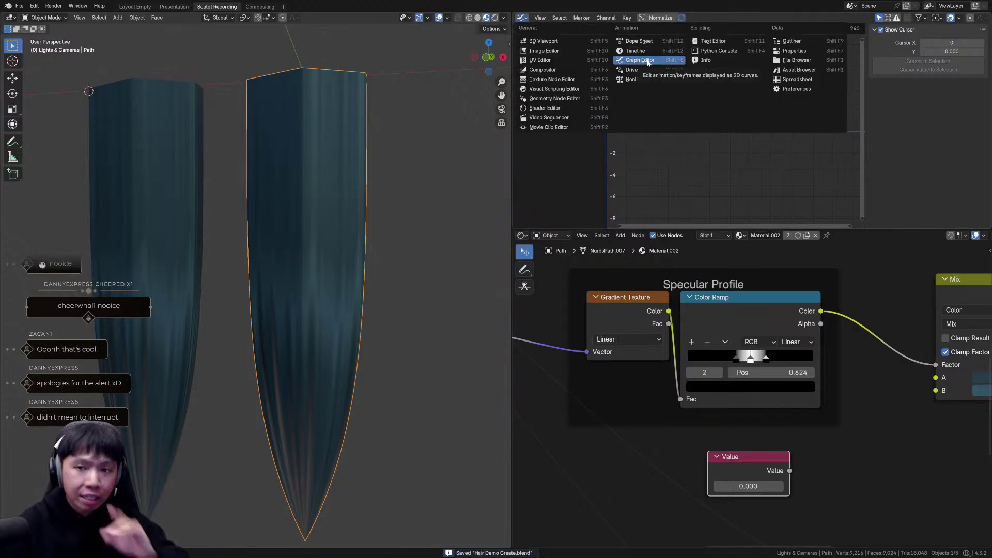
# Pick the Specular Profile ramp's first black stop, setting it to 0.383, and copy the Value node's number as a new driver.
pyautogui.click(736, 360)
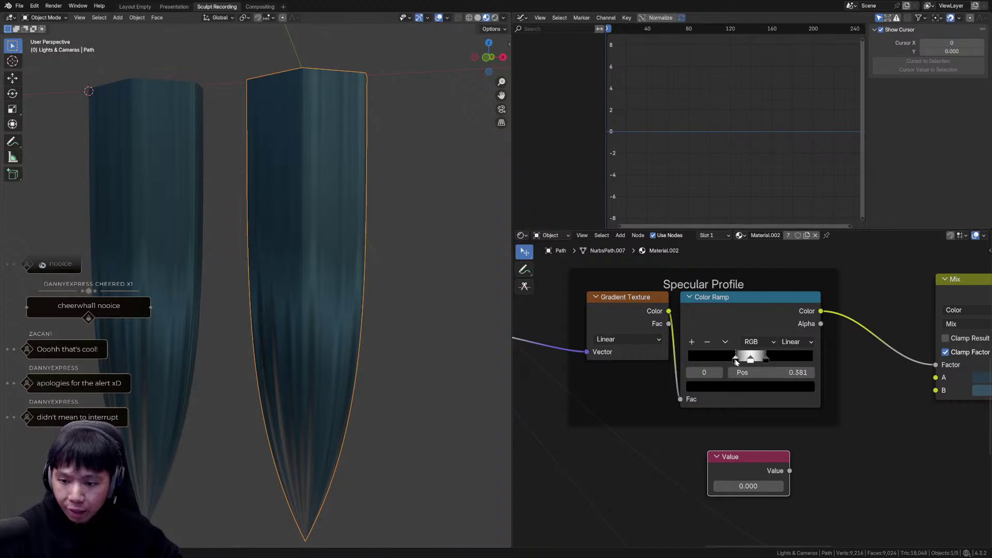
pyautogui.moveTo(854, 497); pyautogui.dragTo(834, 469, button='middle')
pyautogui.rightClick(723, 459)
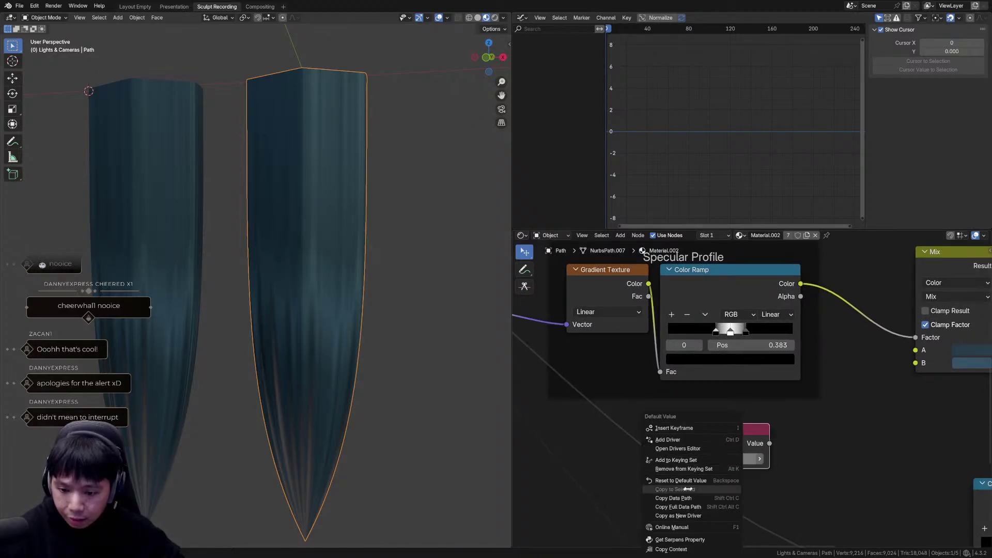
pyautogui.press('g')
pyautogui.rightClick(740, 434)
pyautogui.rightClick(745, 459)
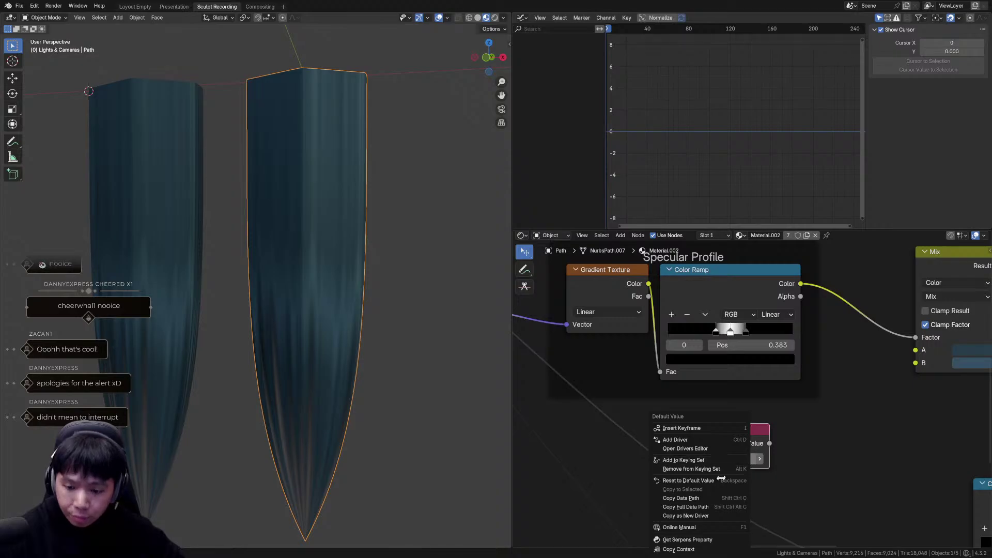
pyautogui.click(695, 515)
# Paste the copied driver onto the position of the Specular Profile ramp's stop 0, test it with the Value node, and save the file.
pyautogui.moveTo(711, 427); pyautogui.dragTo(704, 421, button='middle')
pyautogui.scroll(-1, 708, 434)
pyautogui.scroll(1, 709, 381)
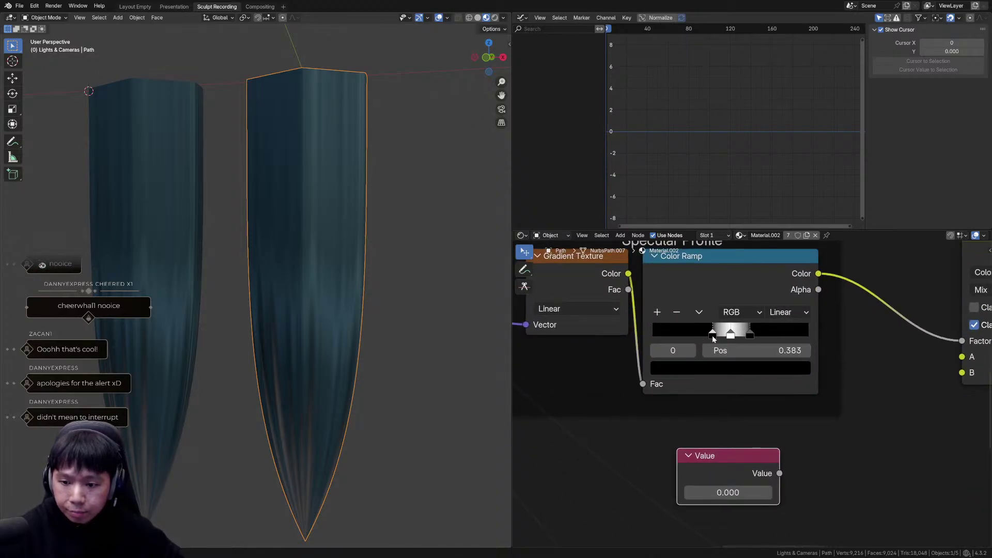
pyautogui.moveTo(712, 333); pyautogui.dragTo(714, 339)
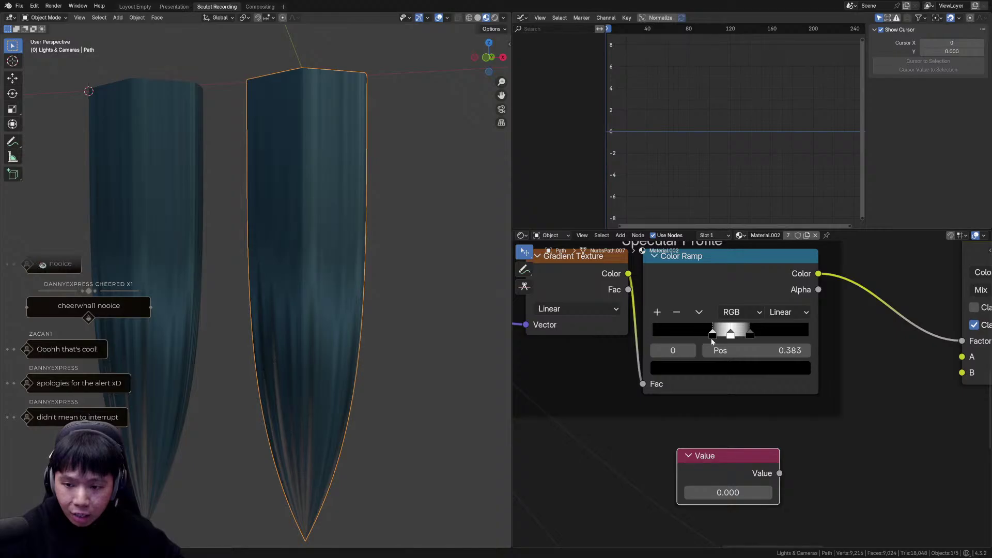
pyautogui.rightClick(761, 350)
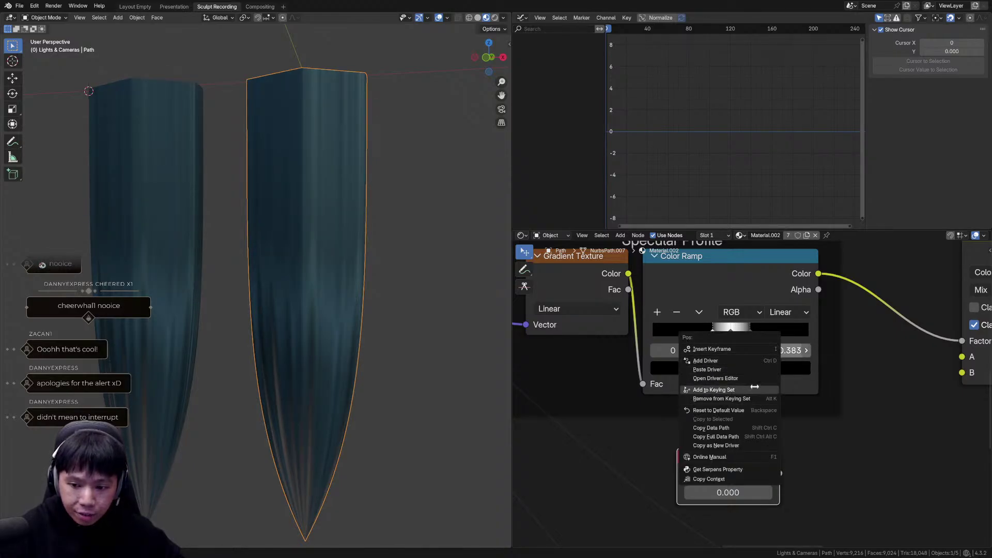
pyautogui.click(742, 370)
pyautogui.moveTo(729, 492)
pyautogui.mouseDown()
pyautogui.moveTo(789, 492)
pyautogui.moveTo(728, 492)
pyautogui.mouseUp()
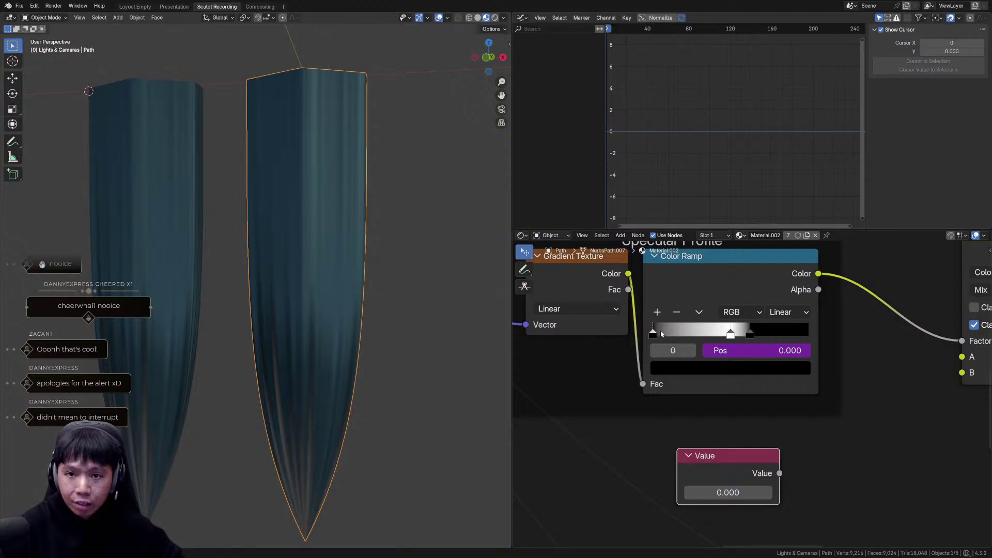
pyautogui.moveTo(668, 338); pyautogui.dragTo(658, 350, button='middle')
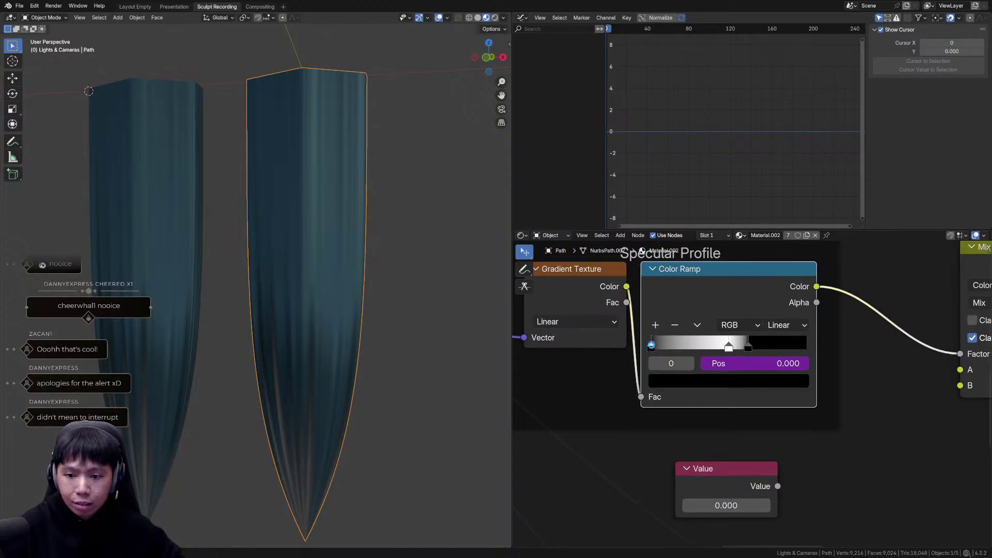
pyautogui.hotkey('ctrl', 's')
pyautogui.press('g')
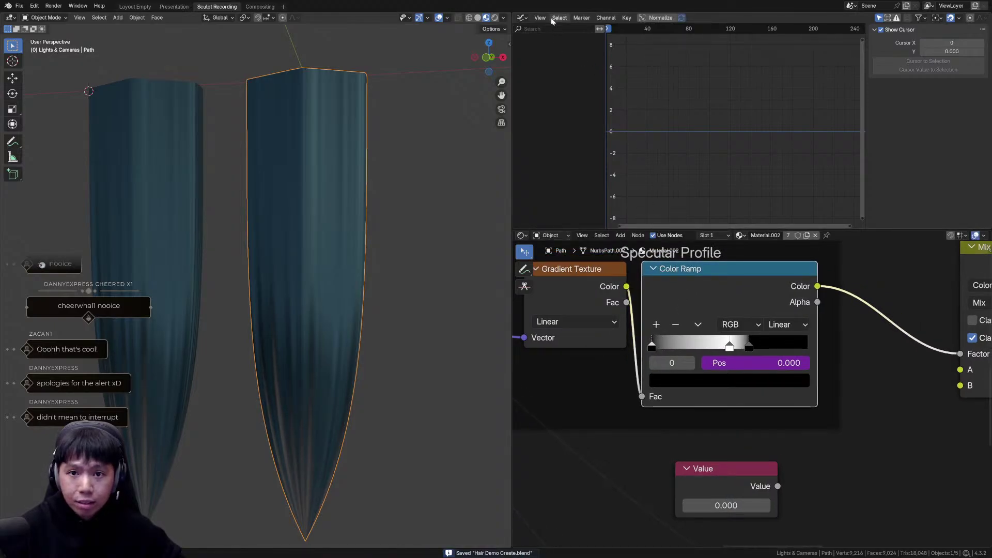
# Change the Graph Editor area to the Drivers editor, frame the driver curve, and hide the sidebar.
pyautogui.click(522, 19)
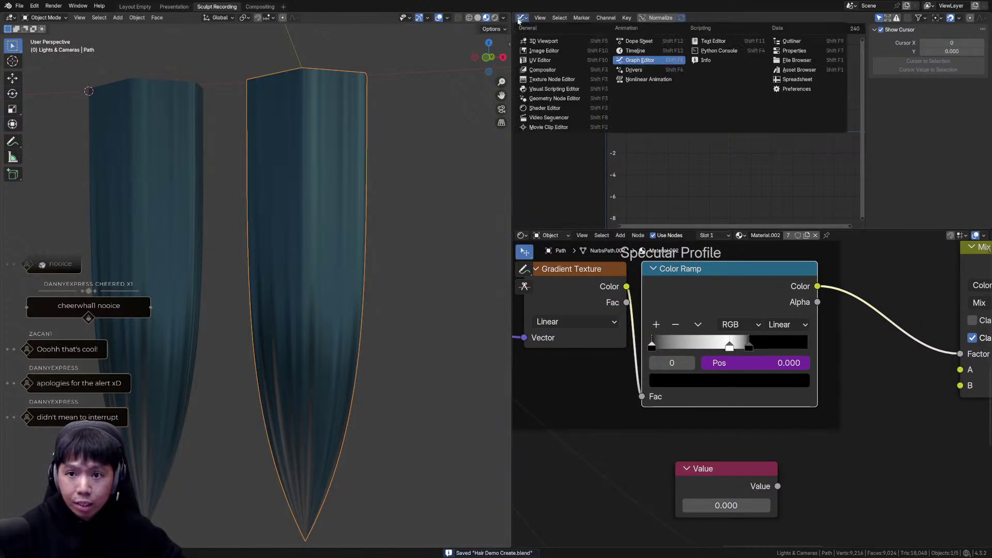
pyautogui.click(638, 71)
pyautogui.click(522, 18)
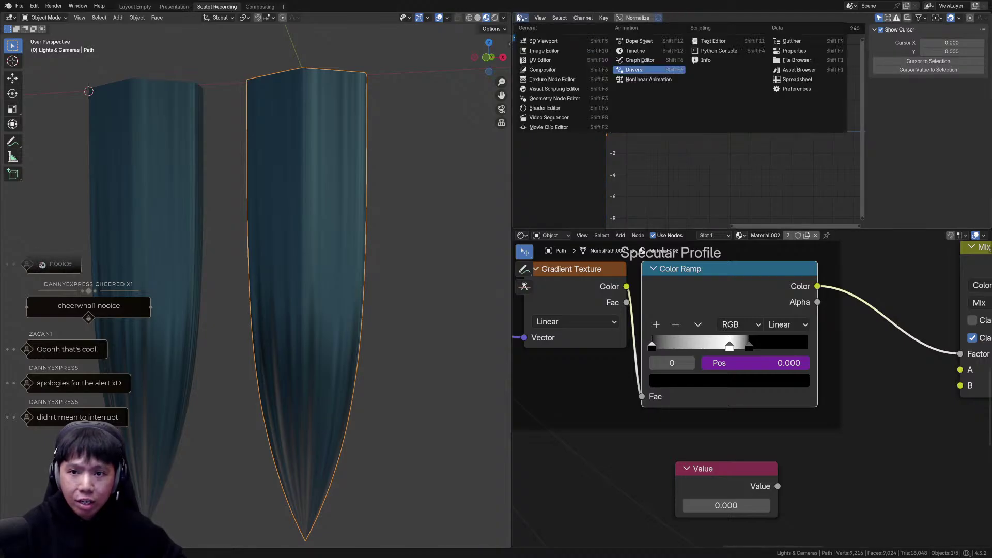
pyautogui.click(632, 72)
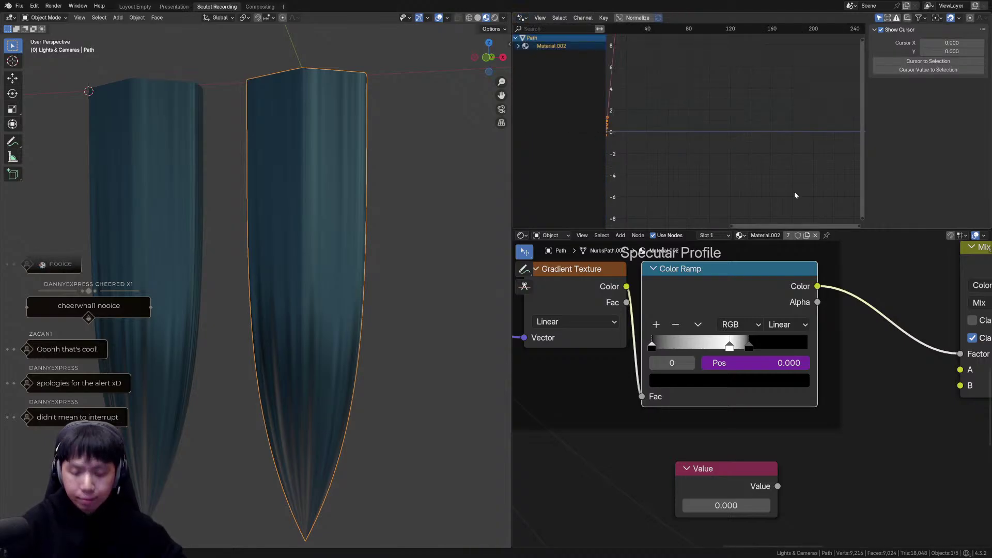
pyautogui.press('Home')
pyautogui.keyDown('ctrl'); pyautogui.moveTo(791, 192); pyautogui.dragTo(774, 41, button='middle'); pyautogui.keyUp('ctrl')
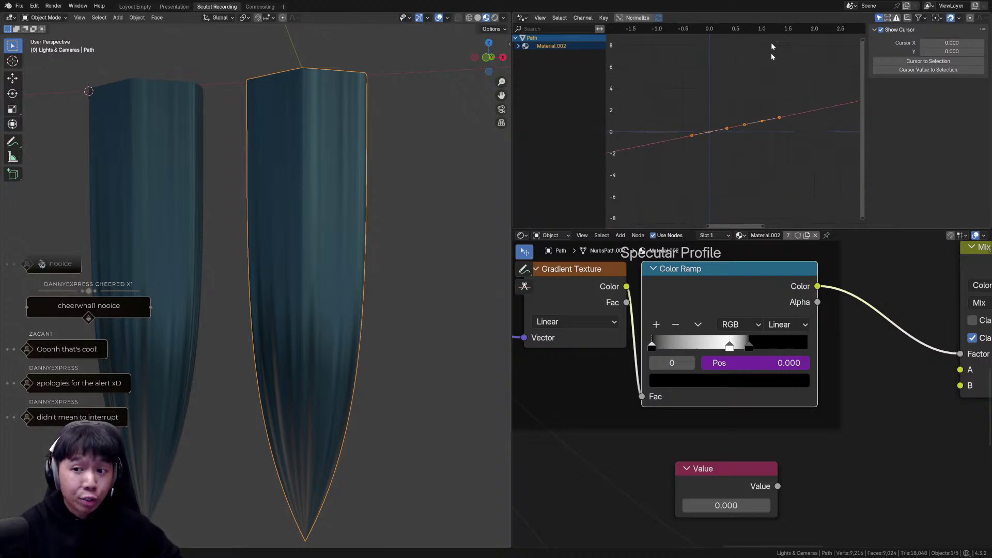
pyautogui.press('n')
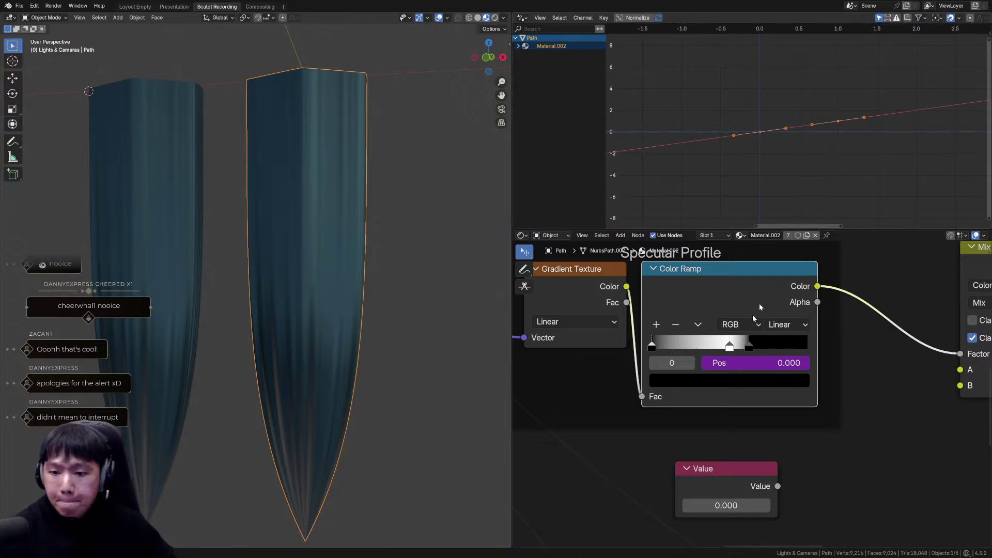
# Drive the position of the Specular Profile ramp's stop 2 with a driver copied from the Value node, and test it.
pyautogui.moveTo(728, 424); pyautogui.dragTo(686, 415, button='middle')
pyautogui.click(710, 336)
pyautogui.rightClick(684, 493)
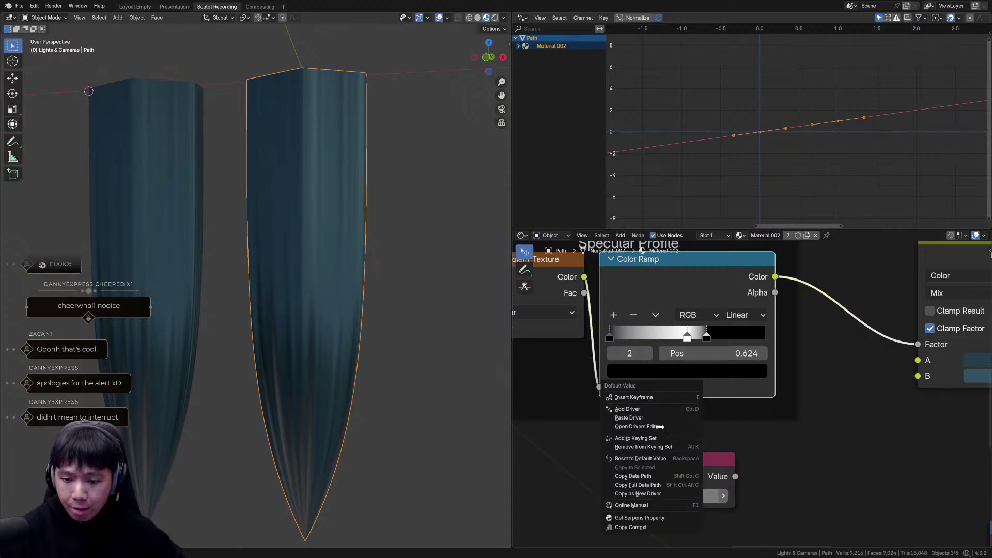
pyautogui.rightClick(678, 496)
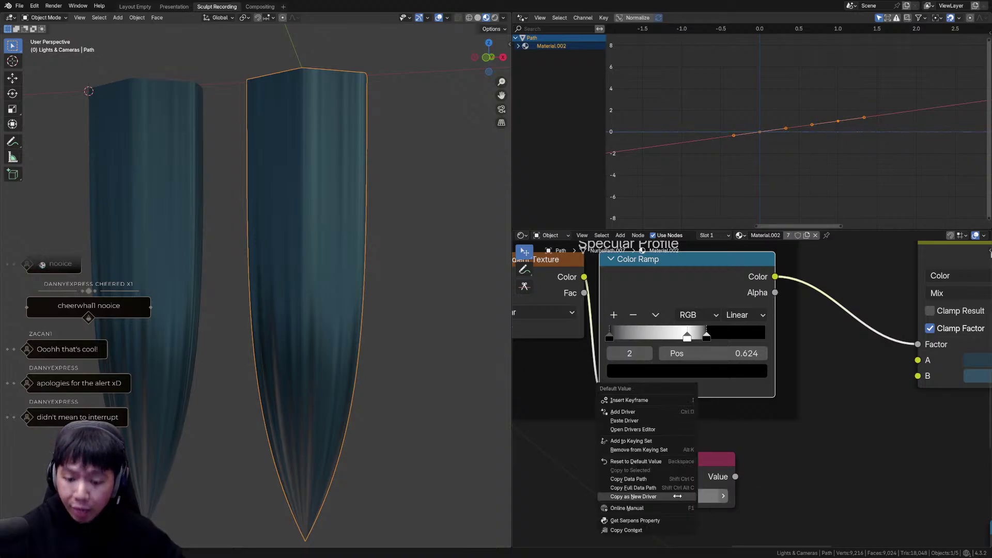
pyautogui.click(646, 497)
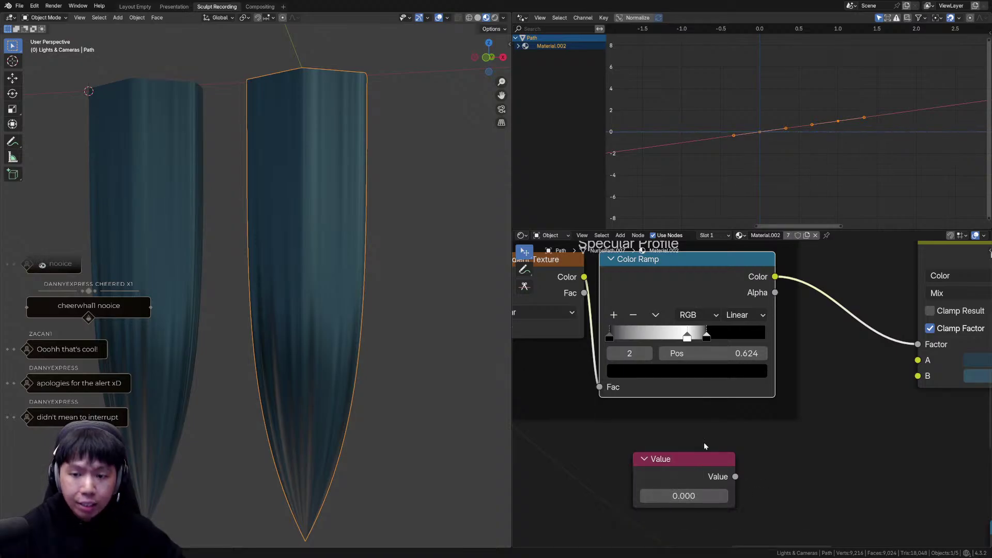
pyautogui.rightClick(719, 354)
pyautogui.click(689, 354)
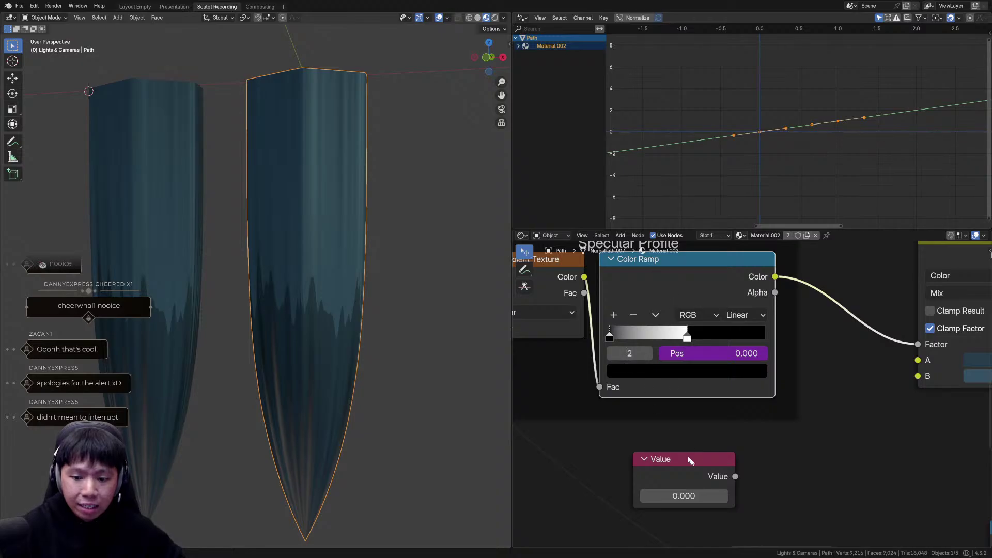
pyautogui.moveTo(684, 495)
pyautogui.mouseDown()
pyautogui.moveTo(734, 495)
pyautogui.moveTo(688, 496)
pyautogui.mouseUp()
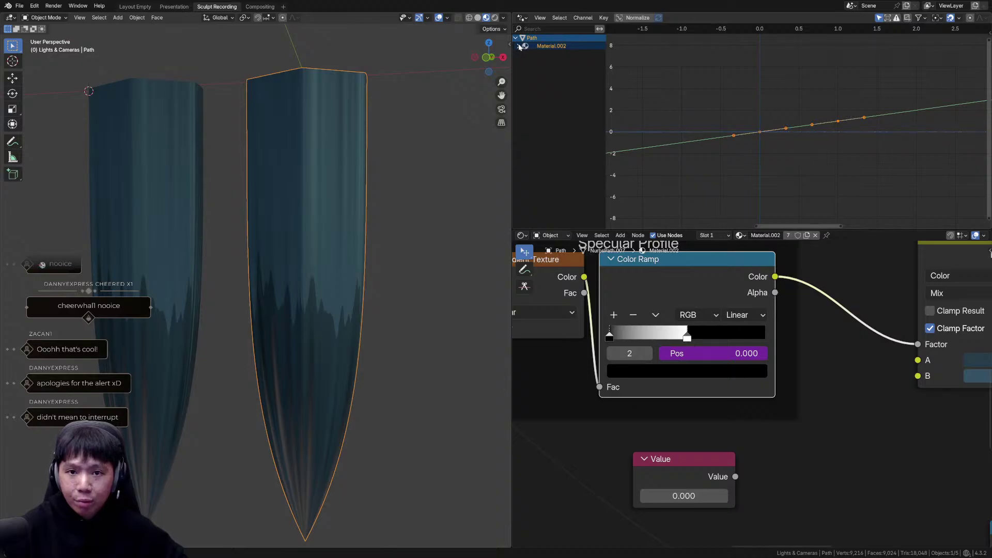
# Expand Material.002's driver channels, select the second Color Ramp position driver, and hide the first one's curve.
pyautogui.click(521, 54)
pyautogui.click(548, 70)
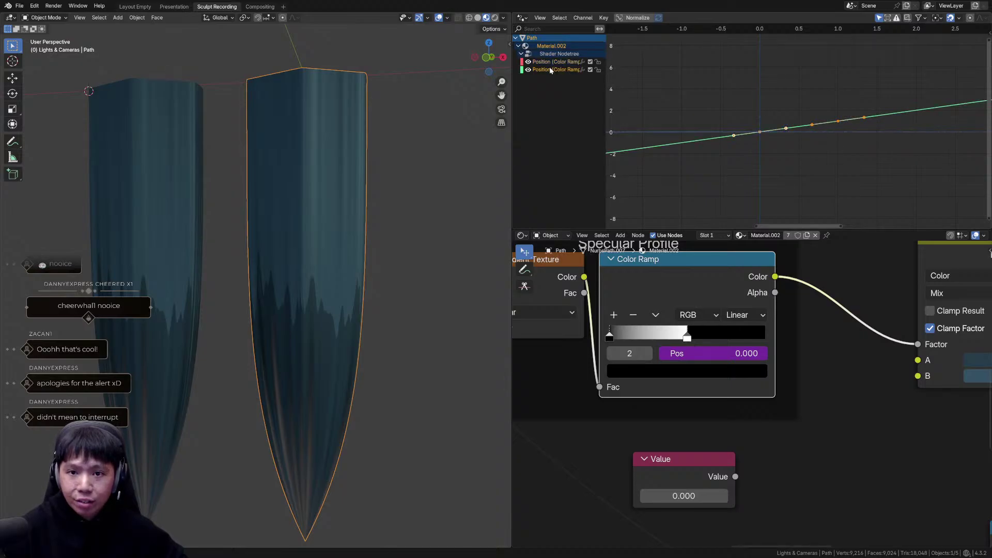
pyautogui.click(527, 63)
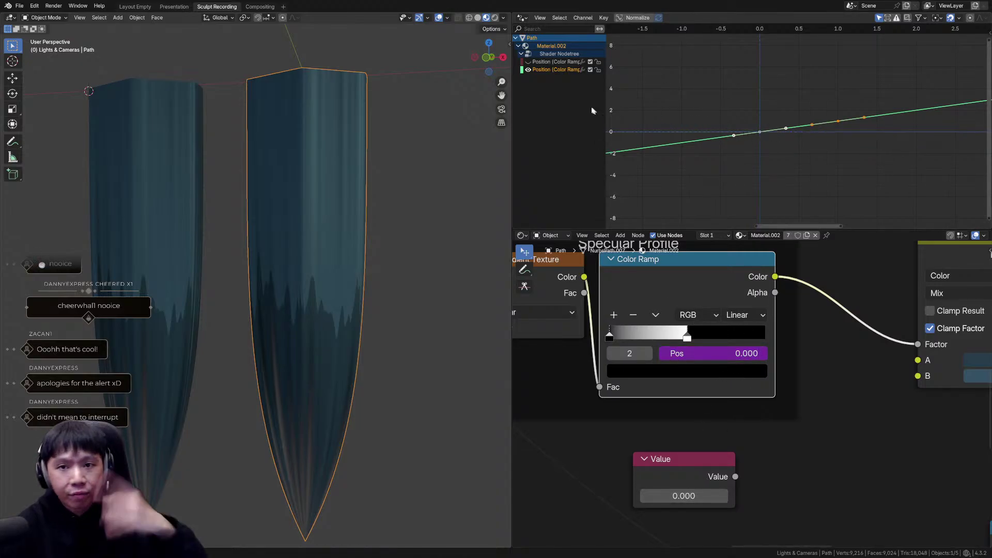
# Raise the key at 0 on the second Color Ramp position driver curve to a value of 1.
pyautogui.moveTo(806, 174); pyautogui.dragTo(784, 176, button='middle')
pyautogui.moveTo(731, 124); pyautogui.dragTo(753, 143)
pyautogui.press('g')
pyautogui.rightClick(755, 135)
pyautogui.keyDown('ctrl'); pyautogui.moveTo(770, 139); pyautogui.dragTo(801, 165, button='middle'); pyautogui.keyUp('ctrl')
pyautogui.press('g')
pyautogui.press('x')
pyautogui.rightClick(807, 154)
pyautogui.press('g')
pyautogui.press('y')
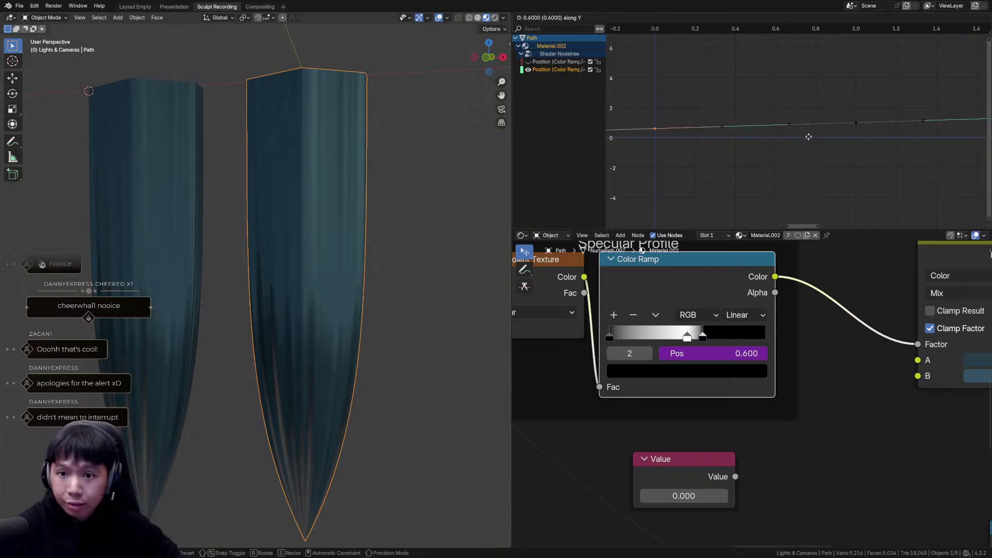
pyautogui.click(812, 74)
# Lower the driver curve's key at 1 to a value of 0, and set the Value node to 0.400.
pyautogui.moveTo(843, 106); pyautogui.dragTo(874, 136)
pyautogui.press('g')
pyautogui.press('y')
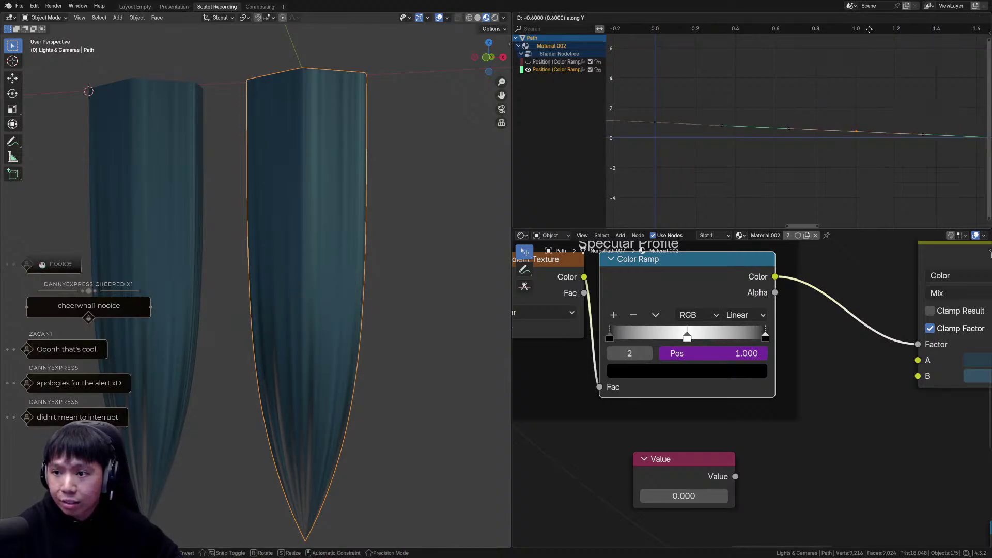
pyautogui.click(880, 90)
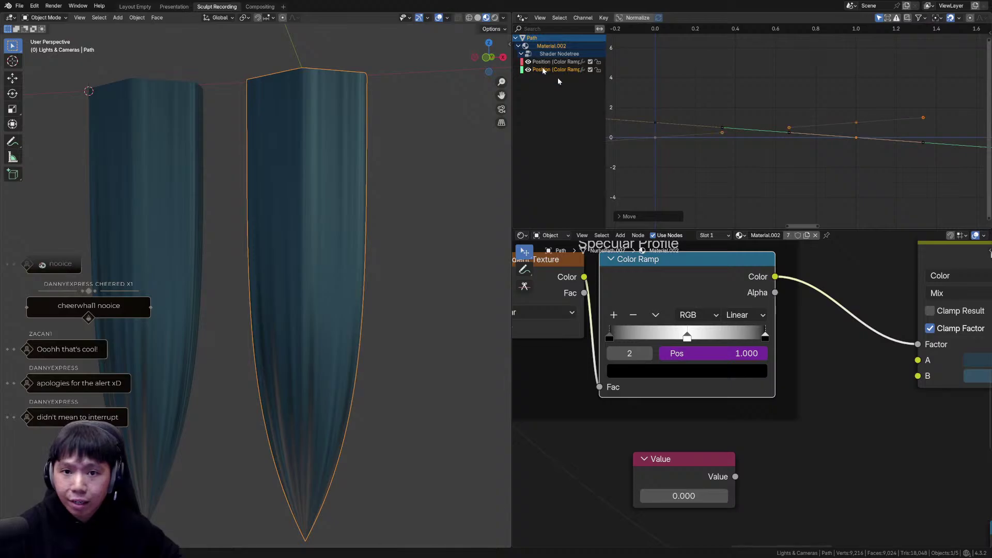
pyautogui.moveTo(684, 496)
pyautogui.mouseDown()
pyautogui.moveTo(744, 496)
pyautogui.moveTo(692, 494)
pyautogui.mouseUp()
pyautogui.press('Return')
# Move the driven Color Ramp and the Value node down, clear of the Gradient Texture's row in the Specular Profile frame.
pyautogui.scroll(-3, 747, 398)
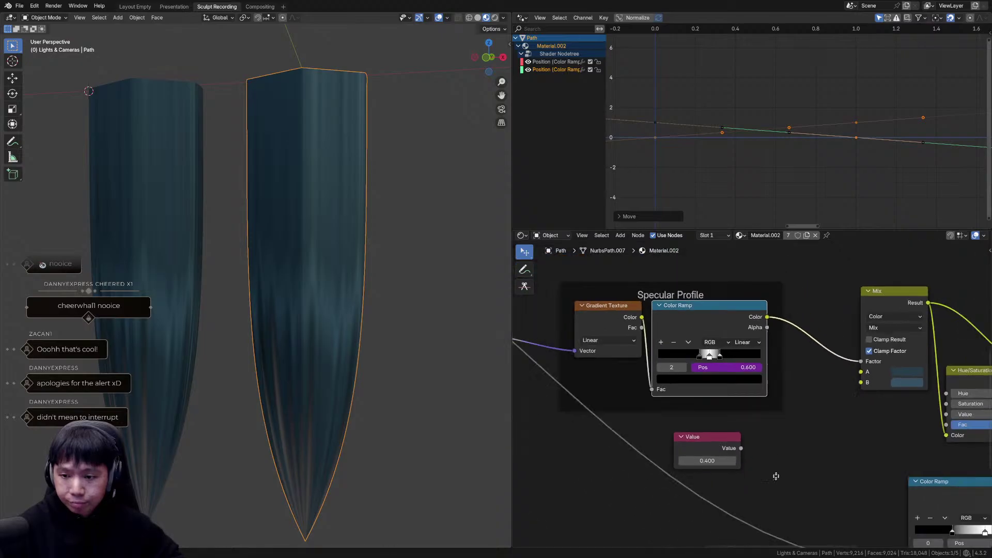
pyautogui.moveTo(698, 334); pyautogui.dragTo(716, 485)
pyautogui.moveTo(713, 432); pyautogui.dragTo(639, 491)
pyautogui.scroll(8, 744, 314)
pyautogui.scroll(-5, 734, 317)
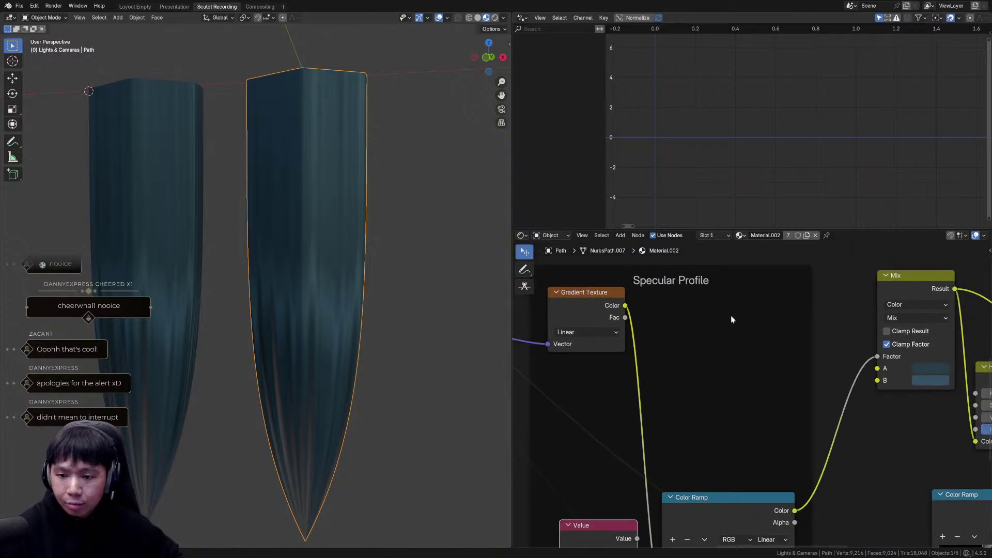
# Add a new Color Ramp in the Specular Profile frame, linked from the Gradient Texture's Color to the Mix node's Factor.
pyautogui.hotkey('shift', 'a')
pyautogui.write('amp')
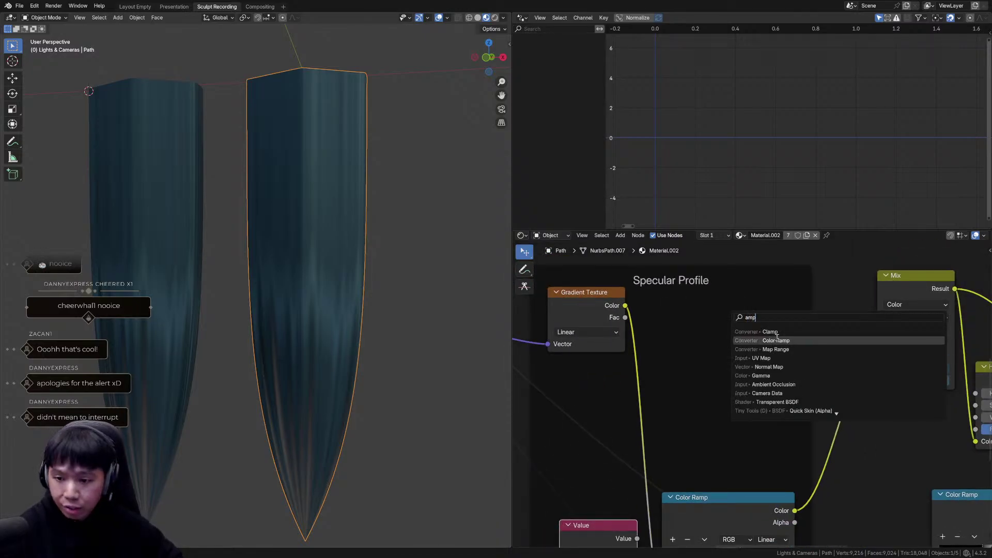
pyautogui.click(775, 340)
pyautogui.click(649, 287)
pyautogui.moveTo(625, 305); pyautogui.dragTo(657, 389)
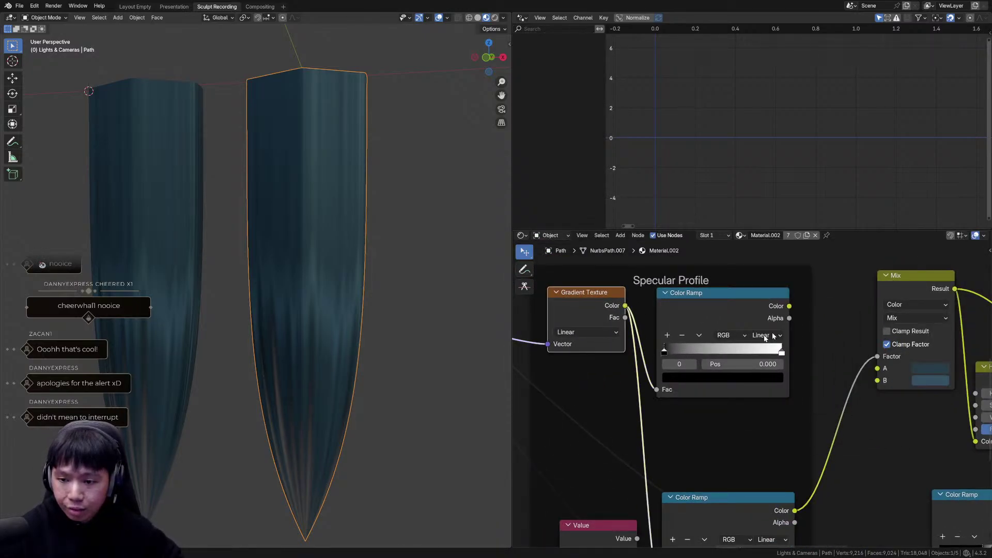
pyautogui.moveTo(790, 306); pyautogui.dragTo(878, 357)
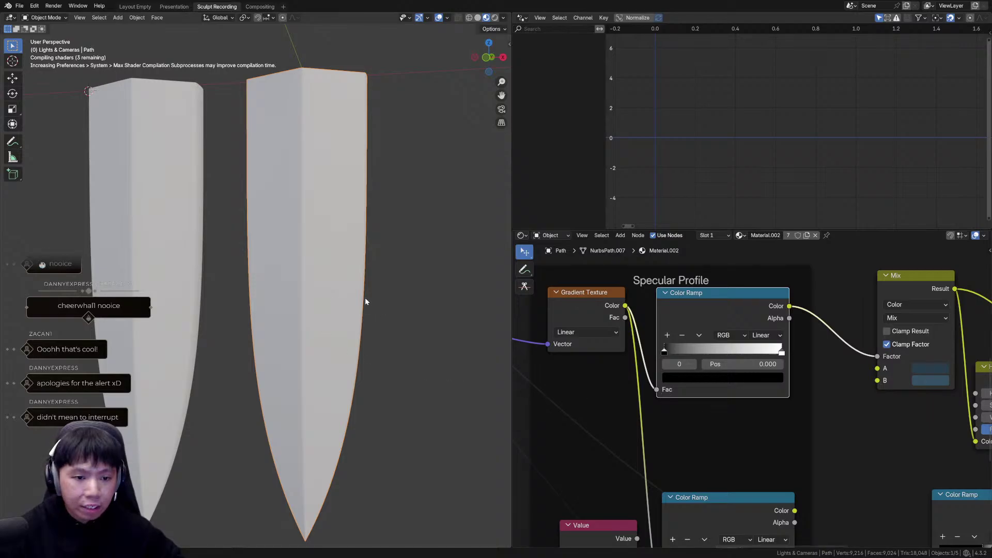
# Set the new Color Ramp's white stop to position 0.5.
pyautogui.moveTo(365, 296); pyautogui.dragTo(375, 311, button='middle')
pyautogui.moveTo(781, 354); pyautogui.dragTo(701, 352)
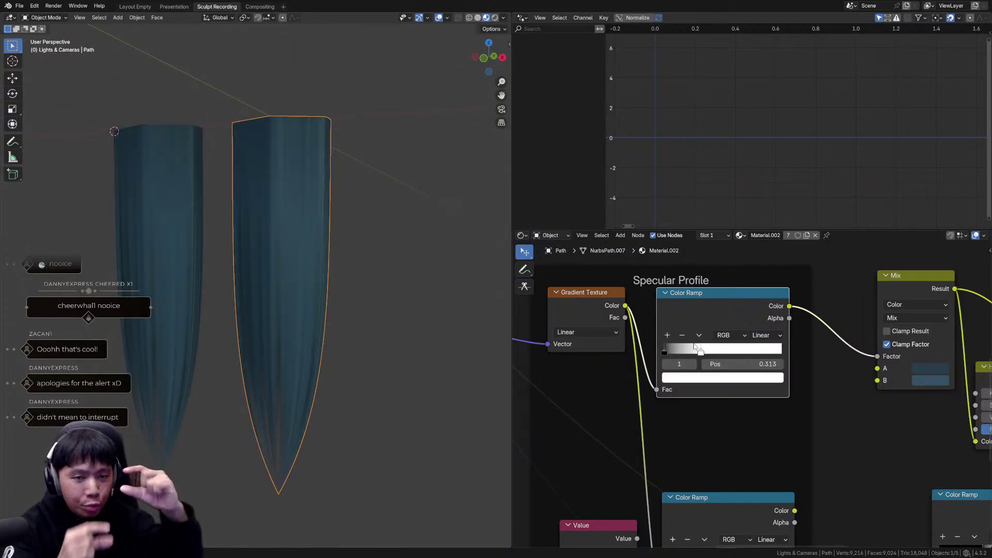
pyautogui.scroll(1, 348, 286)
pyautogui.moveTo(714, 353); pyautogui.dragTo(726, 353)
pyautogui.click(761, 367)
pyautogui.write('.5')
pyautogui.press('Return')
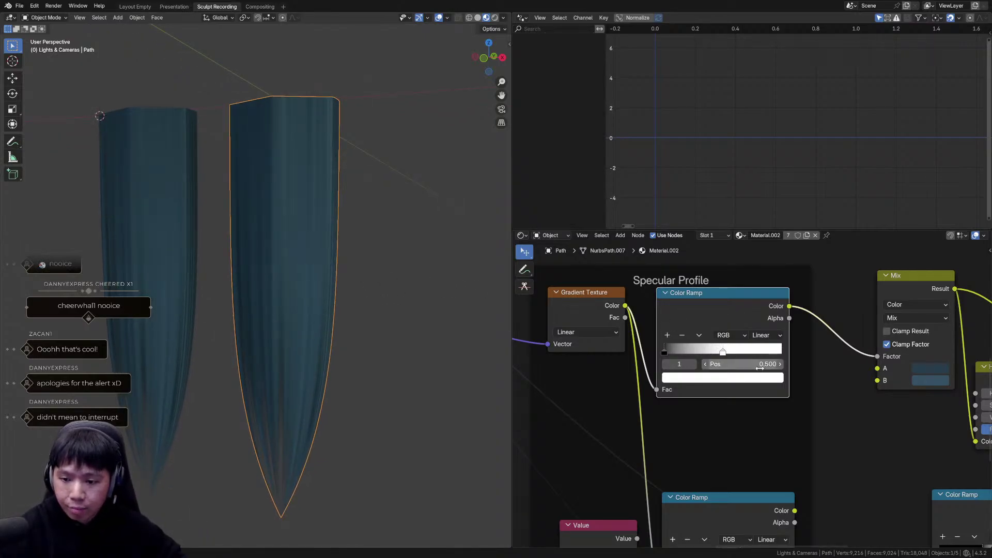
# Enclose the white stop between black stops to form a narrow band, with the outer black stop at 0.636.
pyautogui.moveTo(665, 351); pyautogui.dragTo(738, 353)
pyautogui.click(668, 335)
pyautogui.click(747, 379)
pyautogui.click(763, 284)
pyautogui.moveTo(345, 308)
pyautogui.mouseDown(button='middle')
pyautogui.moveTo(356, 312)
pyautogui.moveTo(355, 303)
pyautogui.mouseUp(button='middle')
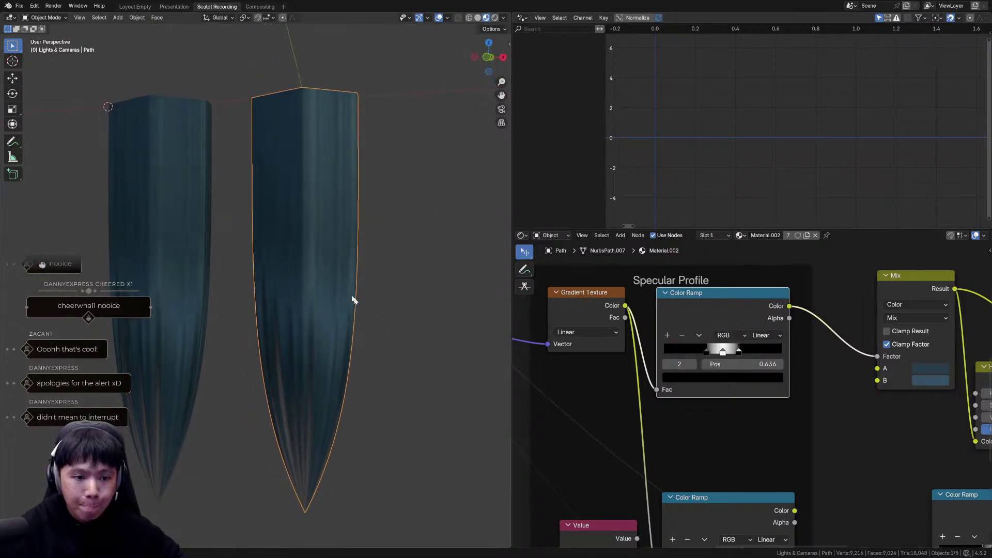
# Shift the white band toward the ramp's end and add stops for a second band, colouring the stop at 0.411 black.
pyautogui.moveTo(739, 353)
pyautogui.mouseDown()
pyautogui.moveTo(760, 352)
pyautogui.moveTo(730, 354)
pyautogui.mouseUp()
pyautogui.click(668, 336)
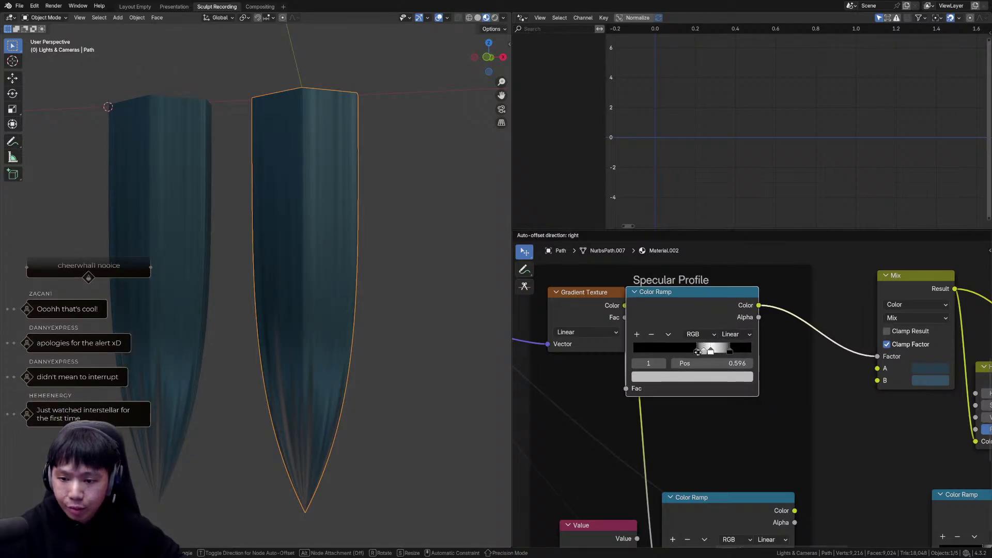
pyautogui.click(723, 378)
pyautogui.click(668, 336)
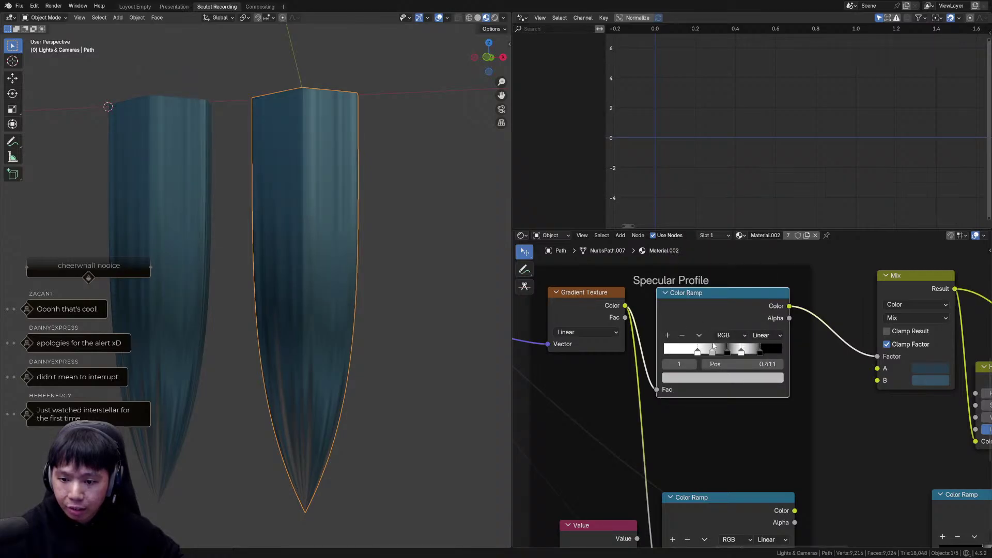
pyautogui.click(715, 378)
pyautogui.click(763, 282)
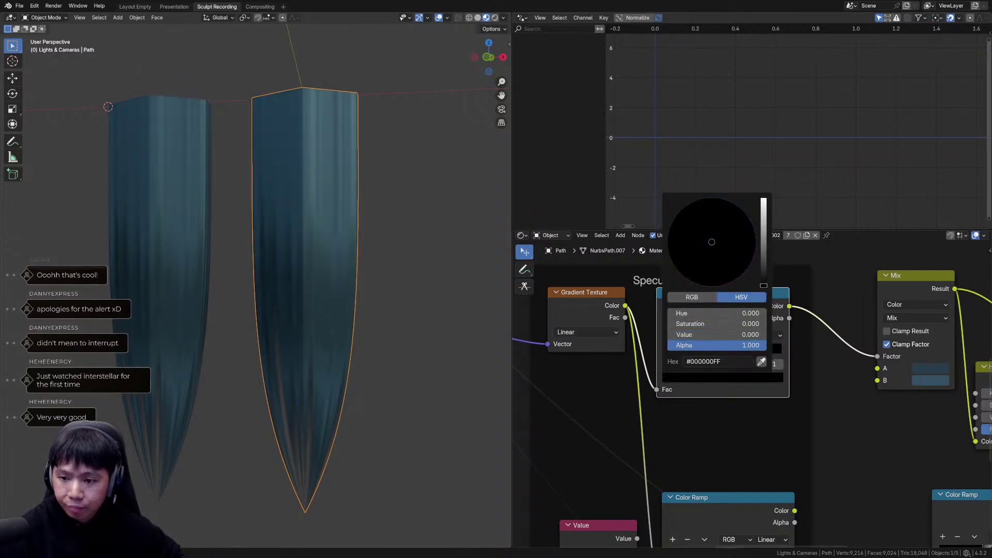
# Add a black stop at the ramp's start and narrow the second band, moving stop 2 to 0.374.
pyautogui.click(668, 336)
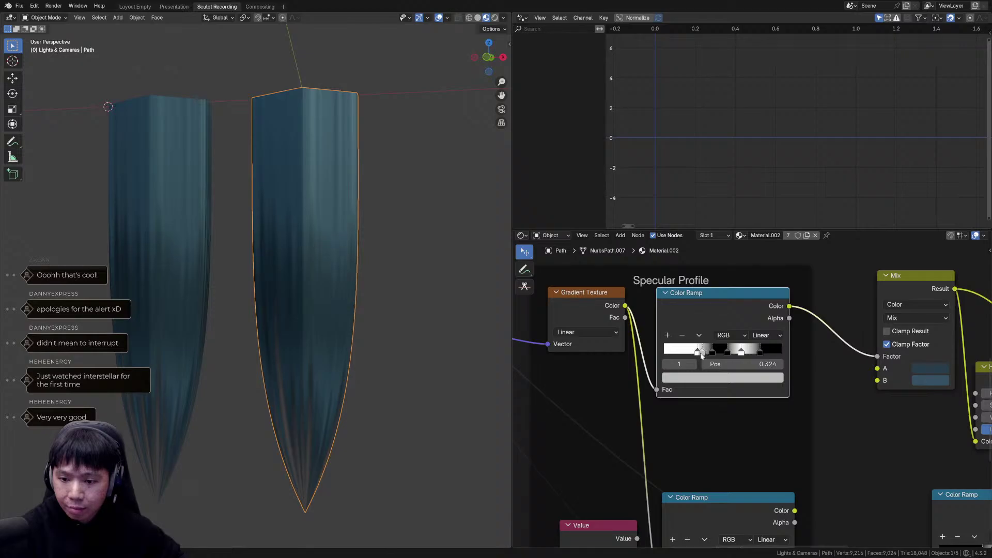
pyautogui.click(723, 378)
pyautogui.moveTo(764, 279); pyautogui.dragTo(765, 287)
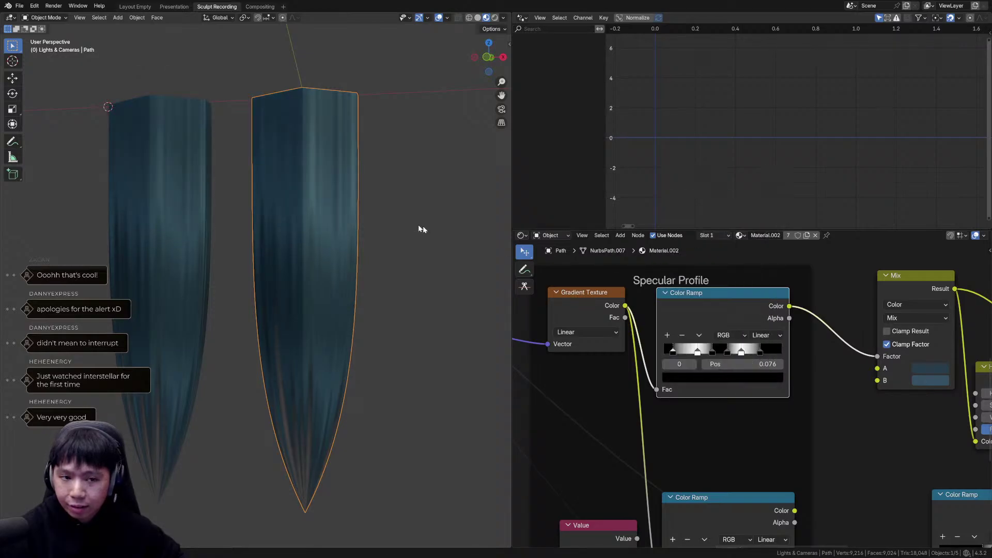
pyautogui.moveTo(685, 353); pyautogui.dragTo(710, 357)
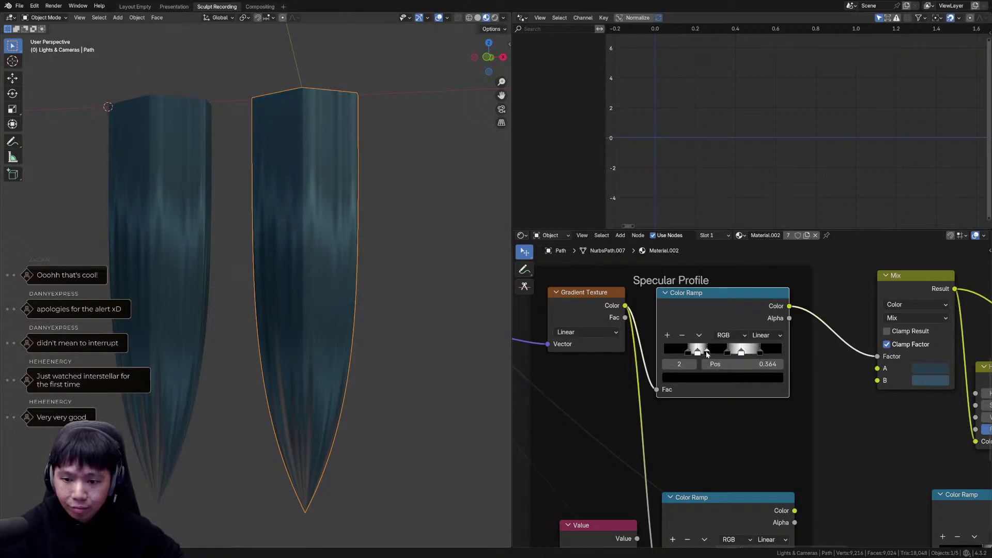
pyautogui.moveTo(355, 345)
pyautogui.mouseDown(button='middle')
pyautogui.moveTo(354, 337)
pyautogui.moveTo(352, 367)
pyautogui.moveTo(343, 336)
pyautogui.moveTo(343, 371)
pyautogui.moveTo(339, 350)
pyautogui.moveTo(339, 367)
pyautogui.moveTo(341, 359)
pyautogui.mouseUp(button='middle')
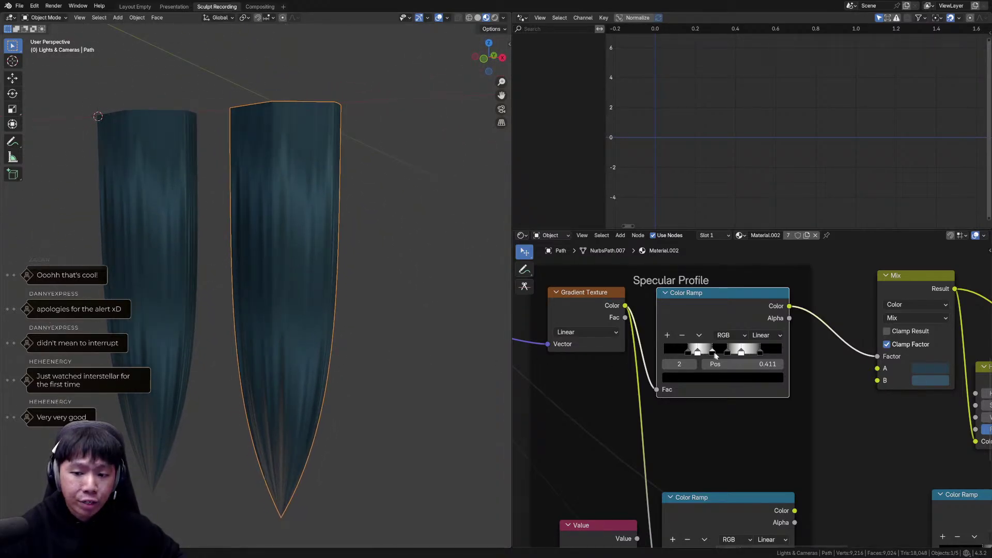
pyautogui.moveTo(393, 360); pyautogui.dragTo(354, 380, button='middle')
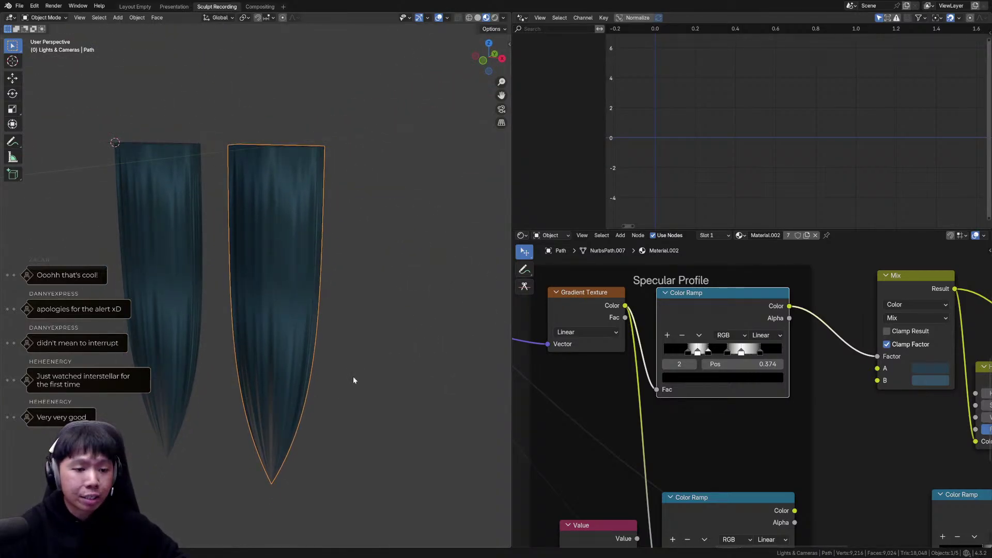
# Duplicate the selected hair strand and place the copy beside the two existing strands.
pyautogui.scroll(-5, 840, 402)
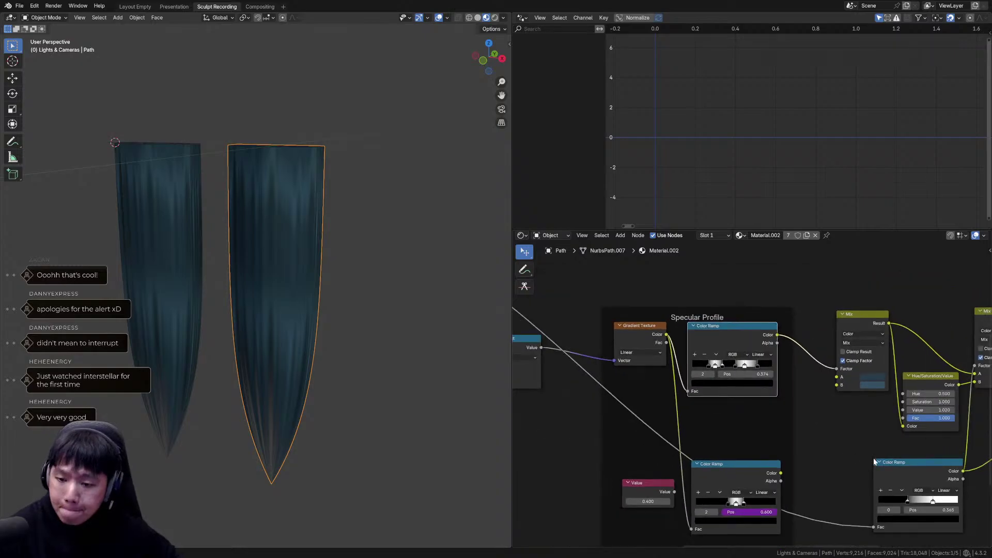
pyautogui.moveTo(873, 460); pyautogui.dragTo(735, 423, button='middle')
pyautogui.moveTo(922, 420); pyautogui.dragTo(692, 457, button='middle')
pyautogui.scroll(2, 786, 459)
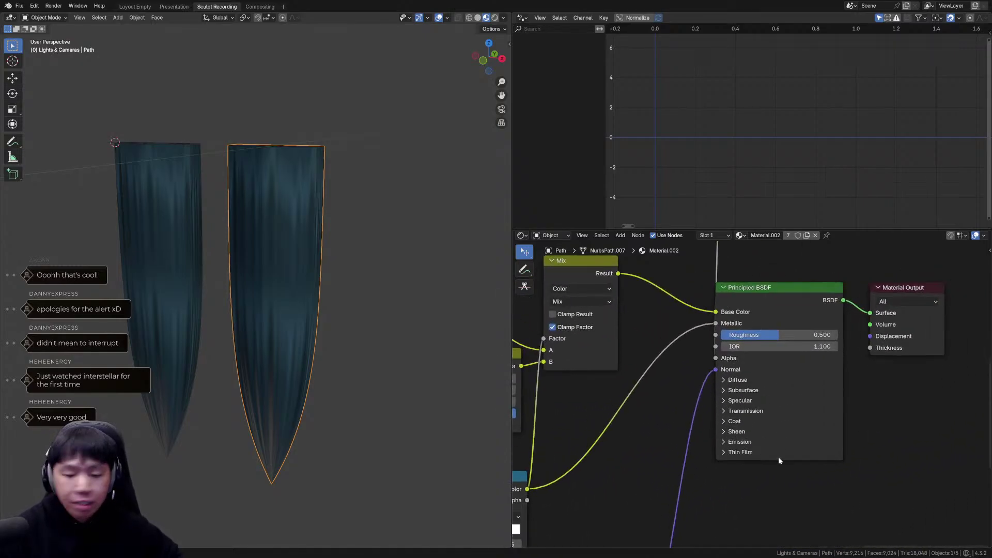
pyautogui.moveTo(290, 290); pyautogui.dragTo(315, 298, button='middle')
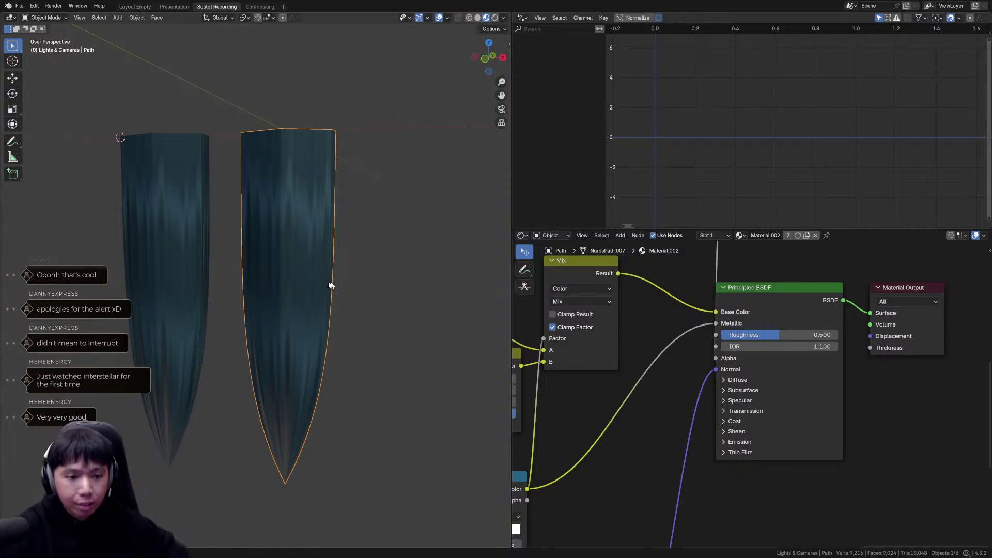
pyautogui.hotkey('shift', 'd')
pyautogui.click(405, 244)
pyautogui.moveTo(405, 245); pyautogui.dragTo(372, 225, button='middle')
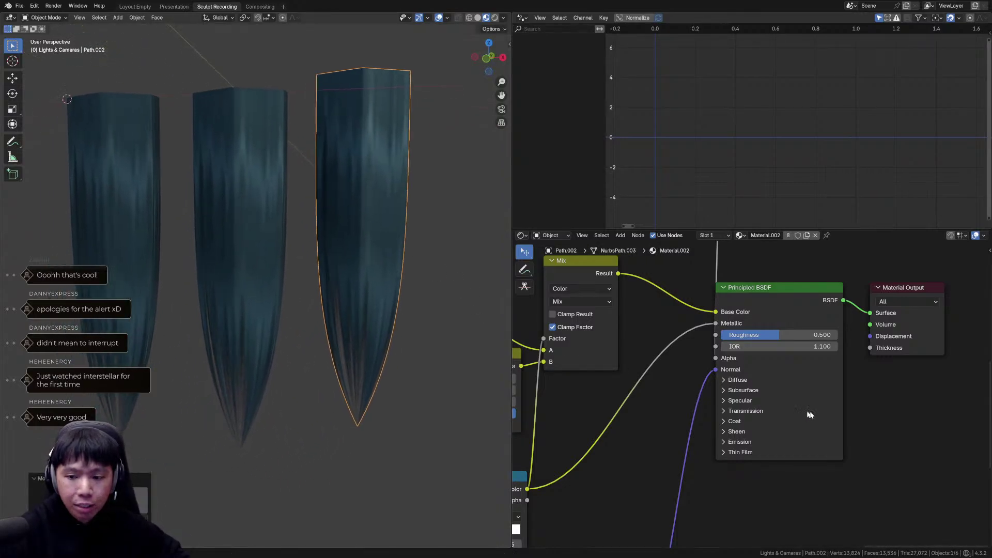
# Set the Principled BSDF's sheen Weight to 0.870 and sheen Roughness to 0.368.
pyautogui.click(738, 436)
pyautogui.scroll(3, 737, 435)
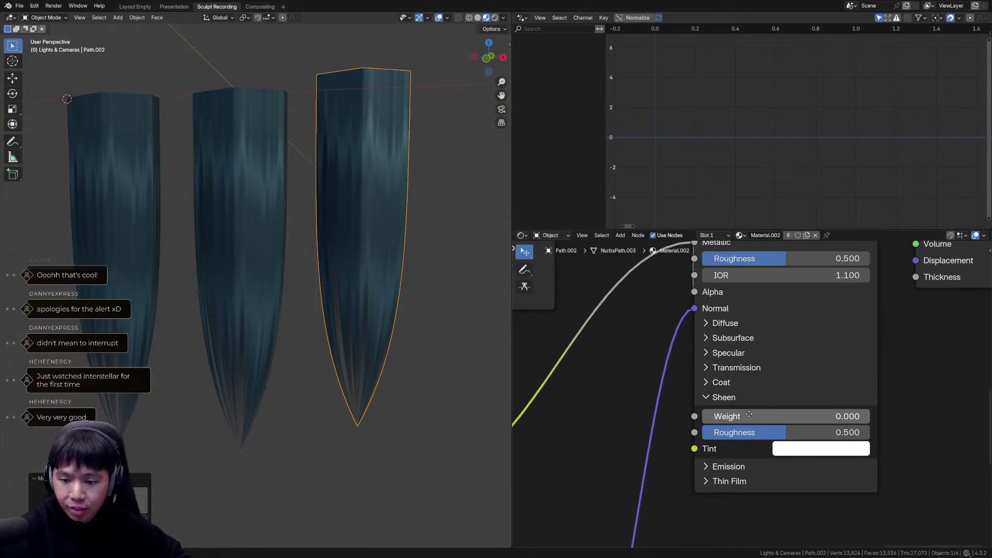
pyautogui.moveTo(734, 417); pyautogui.dragTo(880, 417)
pyautogui.moveTo(331, 311); pyautogui.dragTo(347, 309, button='middle')
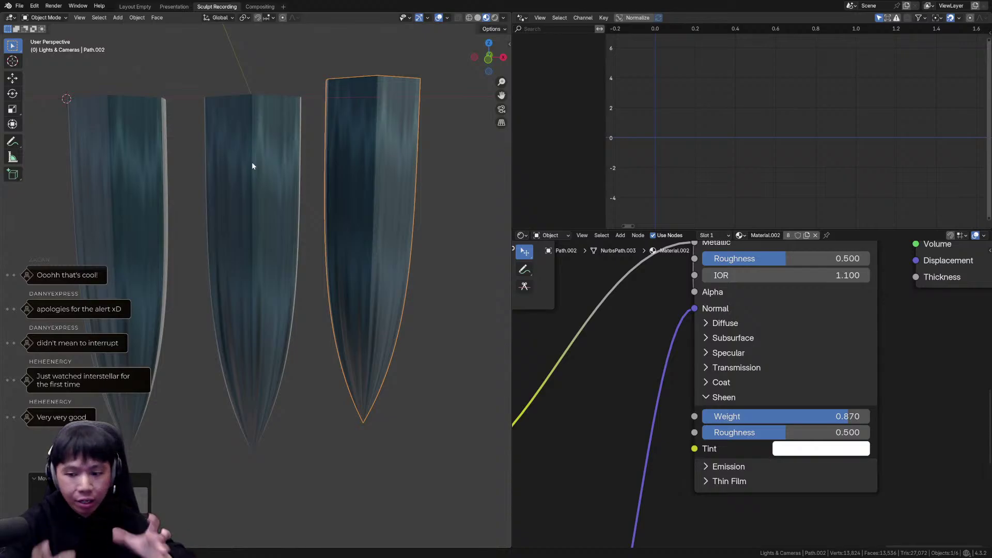
pyautogui.moveTo(808, 433); pyautogui.dragTo(763, 433)
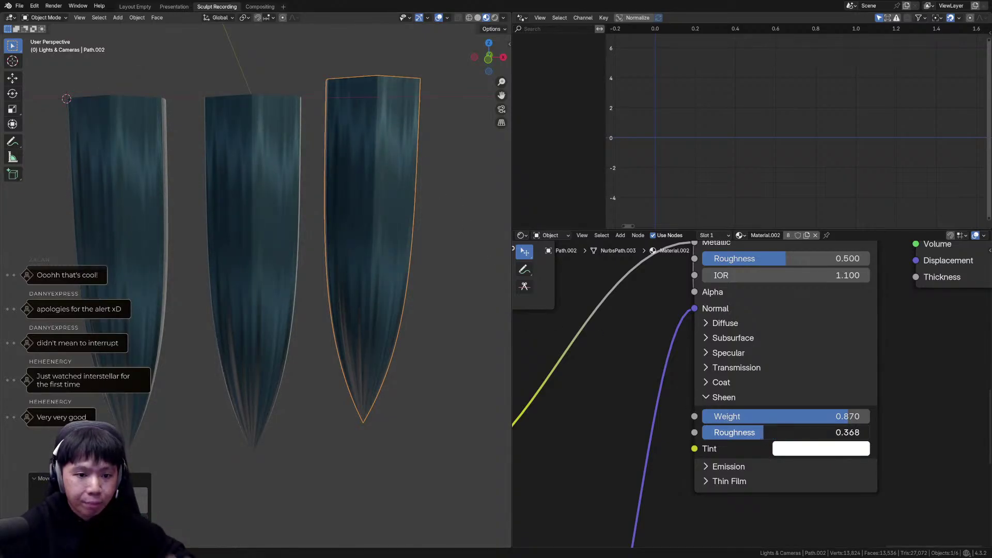
# Try a lower sheen Weight and compare its effect on the strands from other angles.
pyautogui.moveTo(151, 239); pyautogui.dragTo(221, 265, button='middle')
pyautogui.click(217, 261)
pyautogui.moveTo(764, 417); pyautogui.dragTo(739, 416)
pyautogui.moveTo(803, 417); pyautogui.dragTo(828, 417)
pyautogui.keyDown('ctrl'); pyautogui.moveTo(718, 362); pyautogui.dragTo(721, 439, button='middle'); pyautogui.keyUp('ctrl')
pyautogui.moveTo(303, 254); pyautogui.dragTo(249, 256, button='middle')
pyautogui.moveTo(770, 453)
pyautogui.mouseDown()
pyautogui.moveTo(786, 452)
pyautogui.moveTo(774, 452)
pyautogui.mouseUp()
# Preview the last Mix node's colour and connect its Result to the Principled BSDF's sheen Tint.
pyautogui.moveTo(632, 323); pyautogui.dragTo(653, 357, button='middle')
pyautogui.keyDown('ctrl'); pyautogui.keyDown('shift'); pyautogui.click(654, 362); pyautogui.keyUp('shift'); pyautogui.keyUp('ctrl')
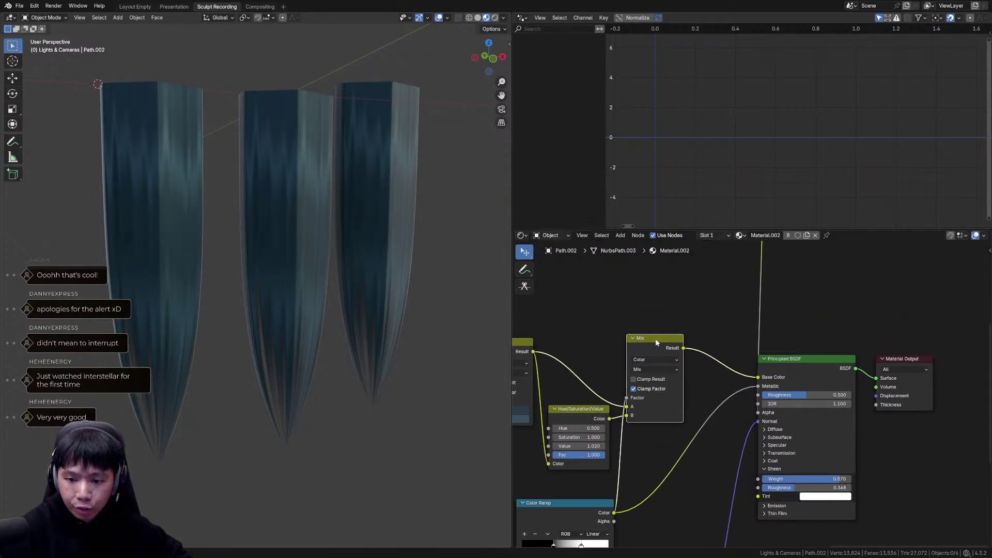
pyautogui.moveTo(649, 343)
pyautogui.mouseDown()
pyautogui.moveTo(645, 335)
pyautogui.moveTo(660, 342)
pyautogui.moveTo(651, 344)
pyautogui.mouseUp()
pyautogui.moveTo(718, 483); pyautogui.dragTo(758, 496)
pyautogui.scroll(2, 720, 461)
pyautogui.moveTo(720, 461); pyautogui.dragTo(724, 380, button='middle')
# Insert a Hue/Saturation/Value node on the sheen Tint link, set its Value to 2, and preview its colour.
pyautogui.hotkey('shift', 'a')
pyautogui.write('H')
pyautogui.click(766, 359)
pyautogui.click(751, 475)
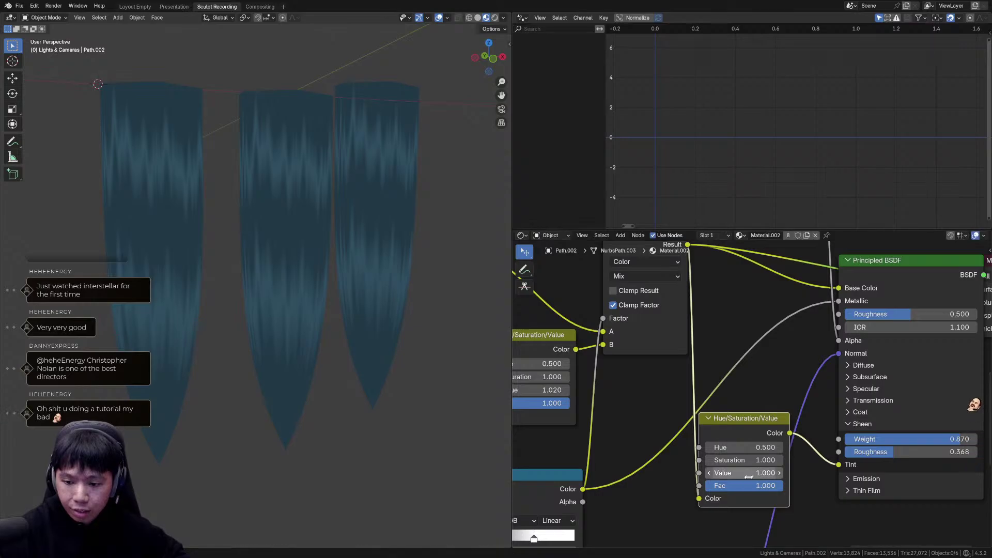
pyautogui.keyDown('ctrl'); pyautogui.keyDown('shift'); pyautogui.click(746, 458); pyautogui.keyUp('shift'); pyautogui.keyUp('ctrl')
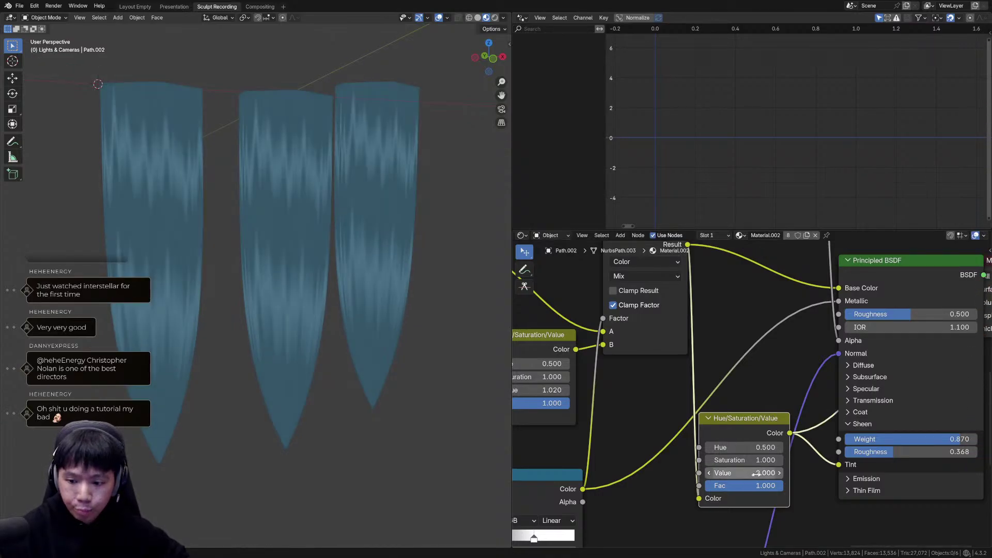
# Switch the preview back to the Principled BSDF and move that node clear of the Material Output.
pyautogui.moveTo(913, 290); pyautogui.dragTo(814, 339, button='middle')
pyautogui.click(799, 310)
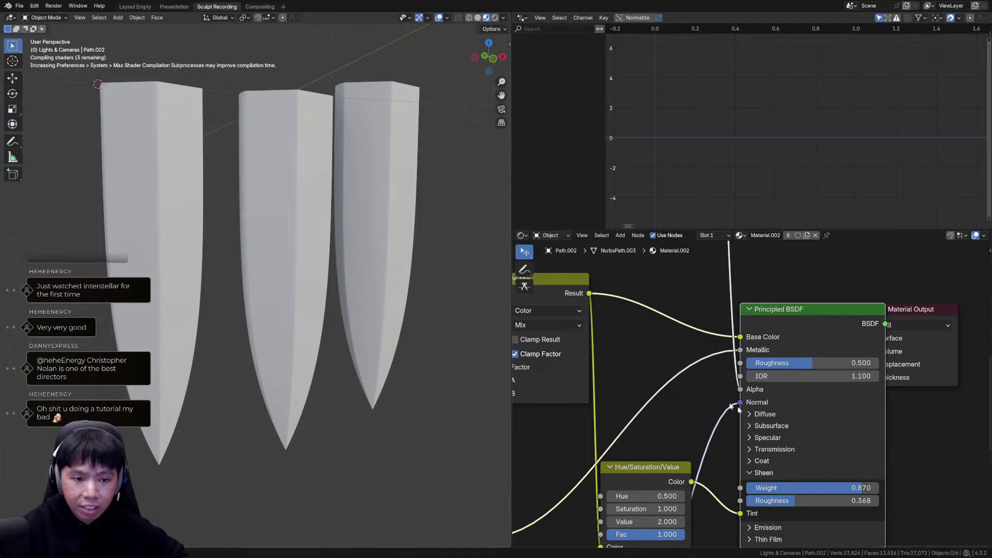
pyautogui.moveTo(827, 461); pyautogui.dragTo(831, 364, button='middle')
pyautogui.moveTo(827, 284); pyautogui.dragTo(845, 338, button='middle')
pyautogui.moveTo(808, 277)
pyautogui.mouseDown()
pyautogui.moveTo(775, 271)
pyautogui.moveTo(781, 278)
pyautogui.mouseUp()
# Compare Values of 1 and 2 in the sheen tint's Hue/Saturation/Value node.
pyautogui.click(671, 479)
pyautogui.write('1')
pyautogui.press('Return')
pyautogui.moveTo(331, 370); pyautogui.dragTo(337, 365, button='middle')
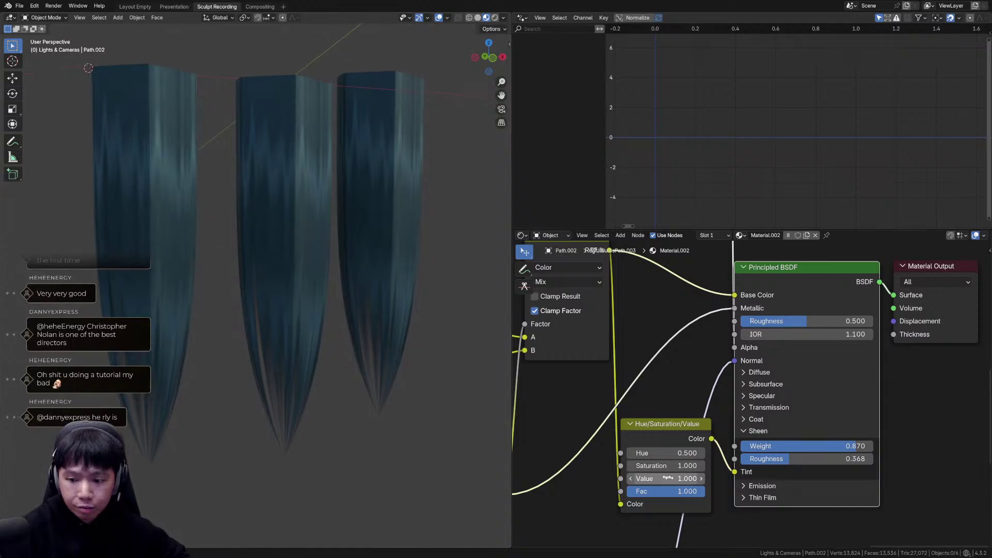
pyautogui.click(669, 478)
pyautogui.write('2')
pyautogui.press('Return')
# Set the sheen Weight to 1.000 and raise the tint's Hue/Saturation/Value node Value through 3 and 5 to 10.
pyautogui.moveTo(784, 446); pyautogui.dragTo(872, 448)
pyautogui.click(682, 478)
pyautogui.write('3')
pyautogui.press('Return')
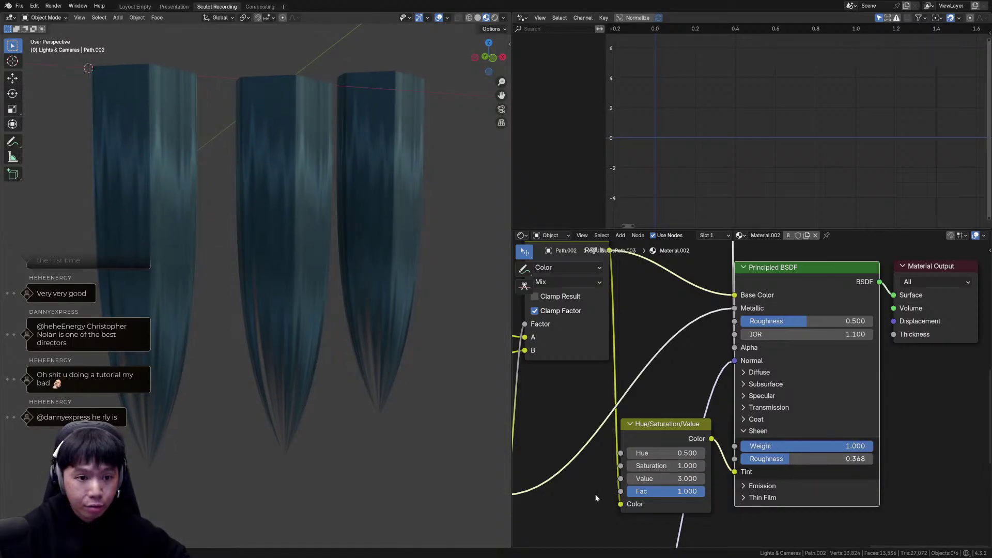
pyautogui.click(676, 479)
pyautogui.write('5')
pyautogui.press('Return')
pyautogui.click(669, 481)
pyautogui.write('10')
pyautogui.press('Return')
pyautogui.moveTo(383, 328)
pyautogui.mouseDown(button='middle')
pyautogui.moveTo(375, 305)
pyautogui.moveTo(318, 298)
pyautogui.mouseUp(button='middle')
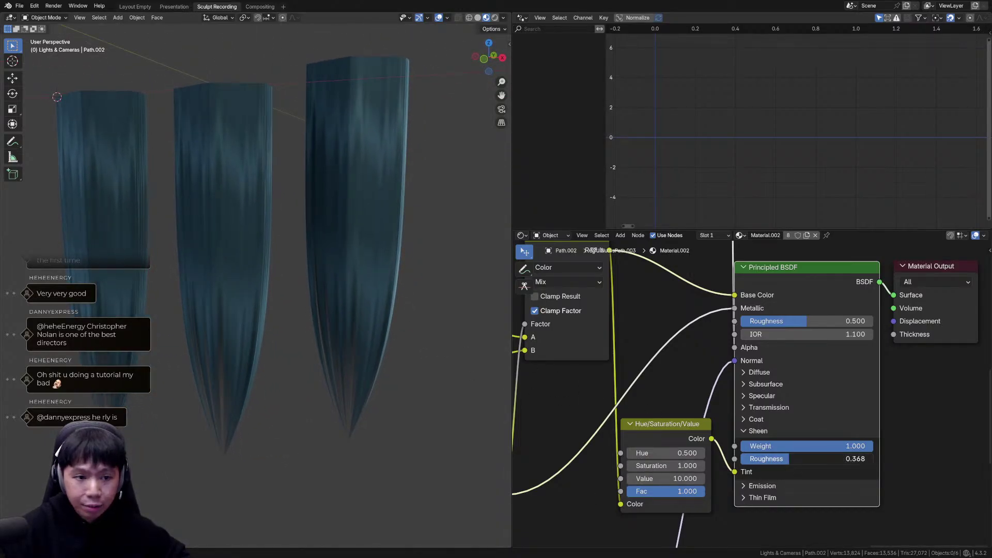
pyautogui.moveTo(793, 459)
pyautogui.mouseDown()
pyautogui.moveTo(801, 459)
pyautogui.moveTo(789, 459)
pyautogui.mouseUp()
# Bend the first hair strand sideways by moving the control point at its tip toward the middle strand.
pyautogui.moveTo(217, 310); pyautogui.dragTo(284, 312, button='middle')
pyautogui.scroll(-1, 241, 311)
pyautogui.scroll(-1, 242, 313)
pyautogui.scroll(1, 269, 313)
pyautogui.click(191, 319)
pyautogui.moveTo(190, 319); pyautogui.dragTo(199, 342, button='middle')
pyautogui.press('Tab')
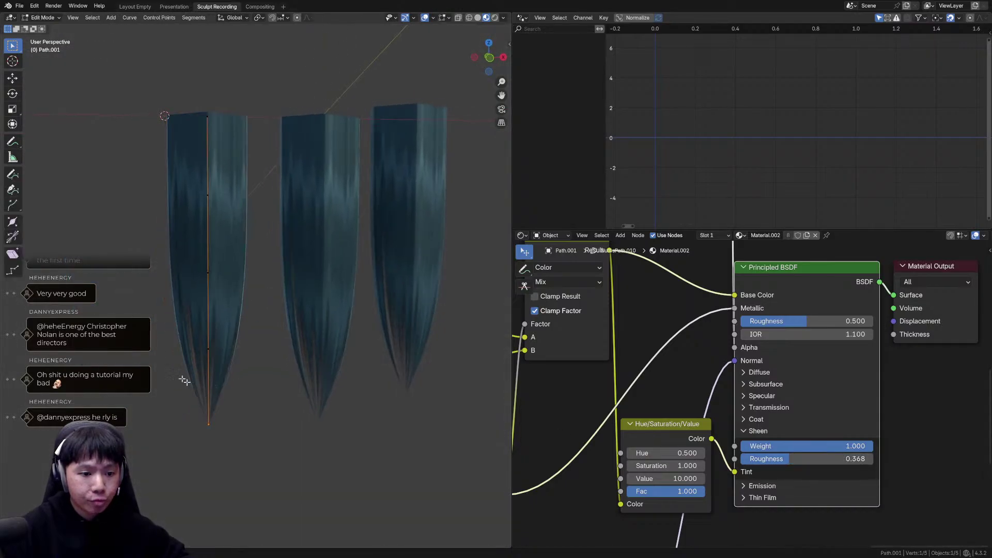
pyautogui.click(217, 429)
pyautogui.press('g')
pyautogui.click(312, 432)
pyautogui.press('Tab')
pyautogui.moveTo(308, 325); pyautogui.dragTo(330, 341, button='middle')
pyautogui.scroll(-2, 749, 419)
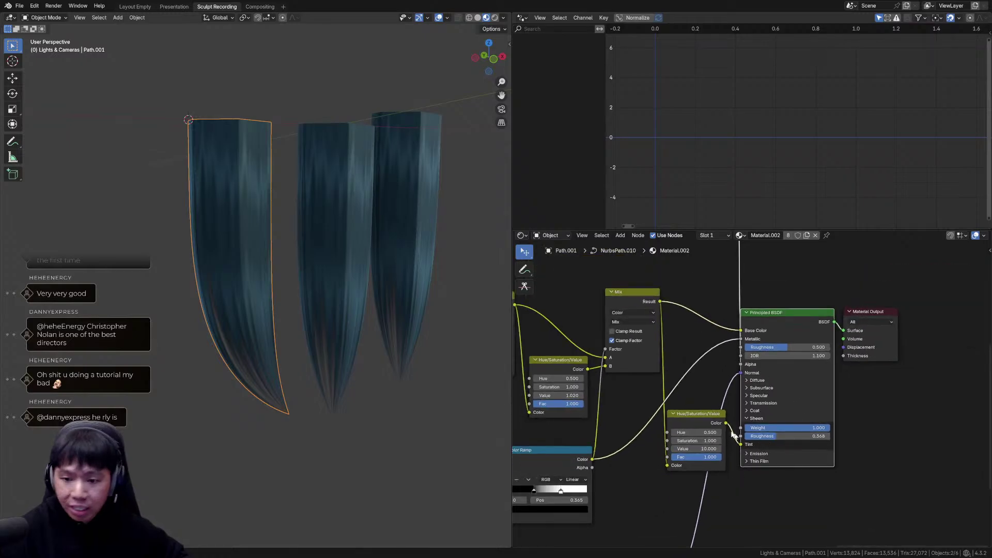
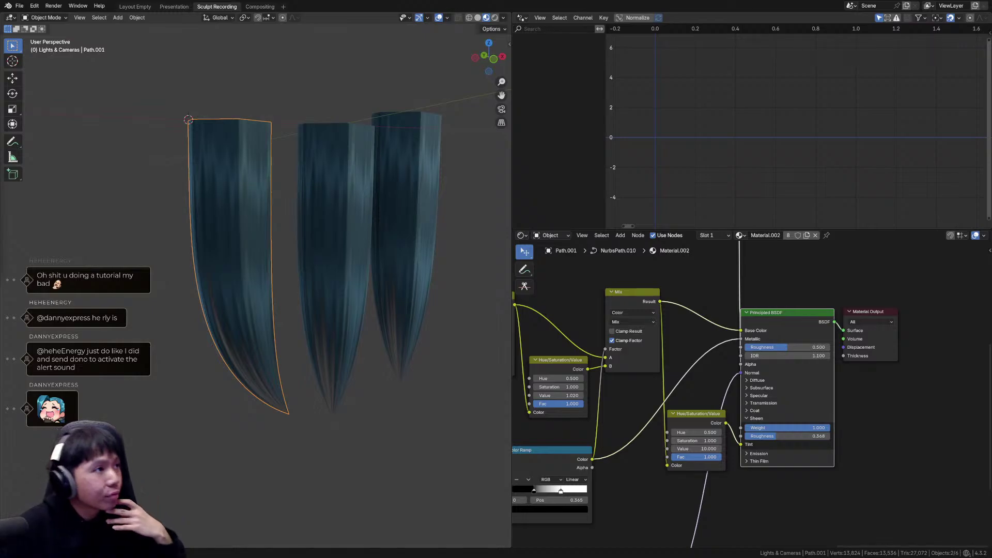
# Preview the first Mix node, which colours the specular bands, on the hair strands.
pyautogui.moveTo(401, 319); pyautogui.dragTo(280, 271, button='middle')
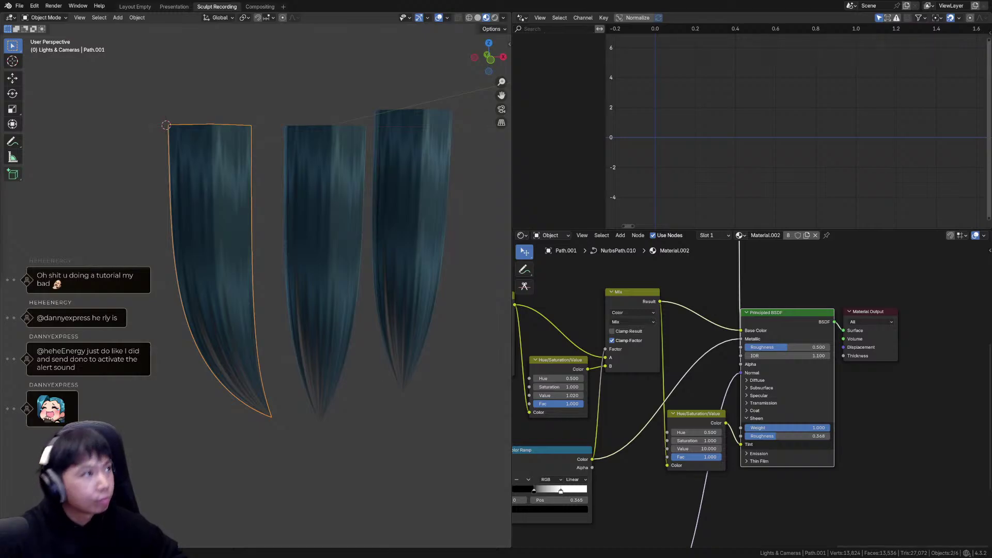
pyautogui.moveTo(614, 314)
pyautogui.mouseDown(button='middle')
pyautogui.moveTo(743, 414)
pyautogui.moveTo(832, 417)
pyautogui.mouseUp(button='middle')
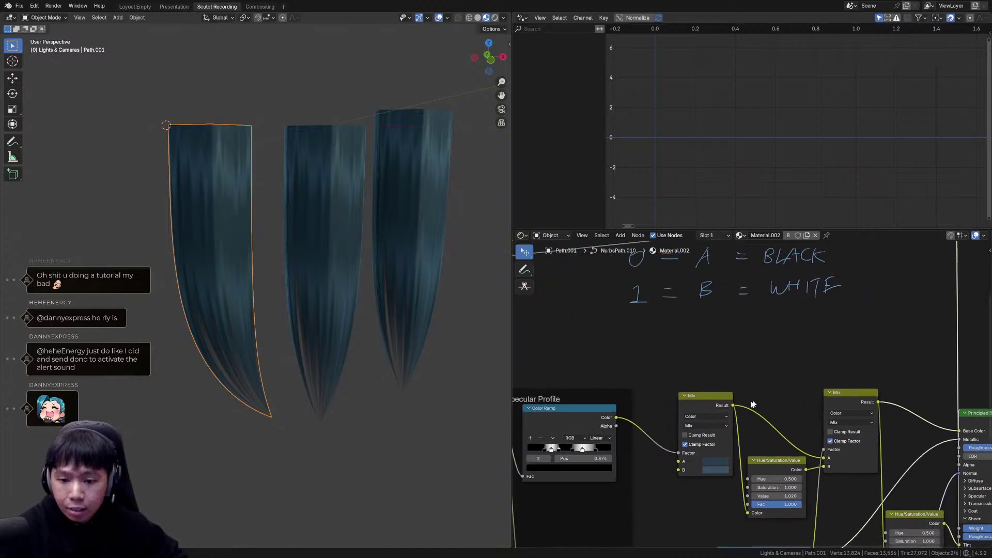
pyautogui.keyDown('ctrl'); pyautogui.keyDown('shift'); pyautogui.click(711, 401); pyautogui.keyUp('shift'); pyautogui.keyUp('ctrl')
pyautogui.moveTo(711, 401); pyautogui.dragTo(776, 354, button='middle')
pyautogui.scroll(2, 731, 379)
pyautogui.moveTo(731, 379); pyautogui.dragTo(777, 354, button='middle')
pyautogui.scroll(-2, 791, 381)
pyautogui.moveTo(401, 321); pyautogui.dragTo(420, 312, button='middle')
pyautogui.moveTo(773, 345); pyautogui.dragTo(732, 352, button='middle')
pyautogui.scroll(1, 732, 353)
pyautogui.moveTo(756, 333)
pyautogui.mouseDown()
pyautogui.moveTo(741, 335)
pyautogui.moveTo(757, 335)
pyautogui.mouseUp()
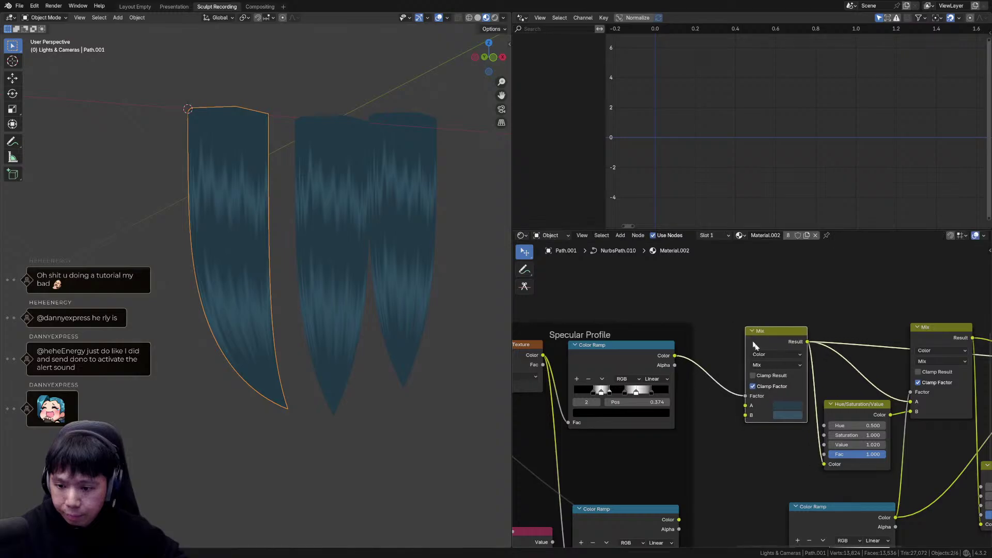
pyautogui.scroll(-1, 772, 389)
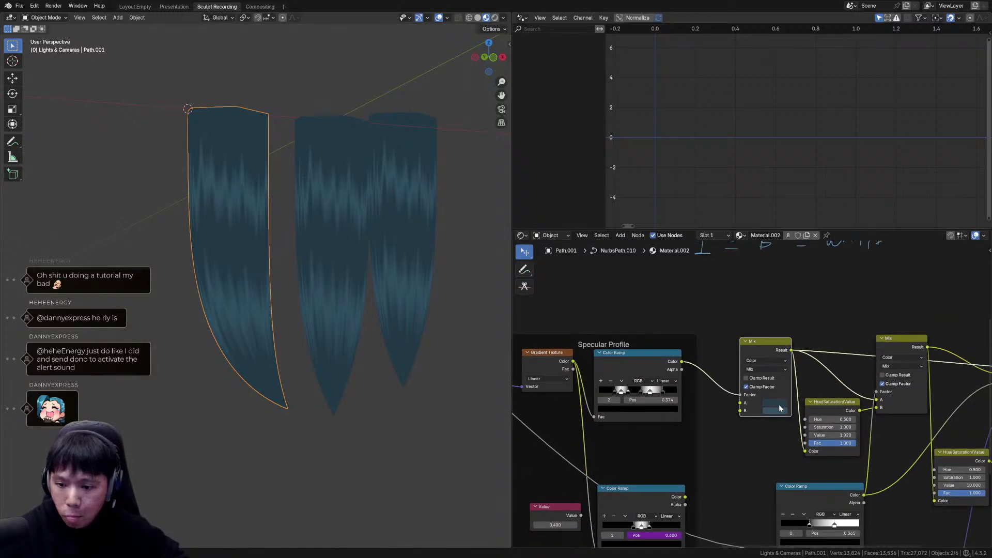
# Add a Gradient Texture node in the empty space above the first Mix node.
pyautogui.scroll(-2, 737, 398)
pyautogui.moveTo(743, 397)
pyautogui.mouseDown(button='middle')
pyautogui.moveTo(820, 375)
pyautogui.moveTo(723, 381)
pyautogui.moveTo(773, 414)
pyautogui.mouseUp(button='middle')
pyautogui.click(740, 393)
pyautogui.scroll(2, 747, 387)
pyautogui.scroll(-1, 763, 415)
pyautogui.moveTo(393, 329); pyautogui.dragTo(380, 328, button='middle')
pyautogui.moveTo(712, 341)
pyautogui.mouseDown(button='middle')
pyautogui.moveTo(720, 372)
pyautogui.moveTo(706, 408)
pyautogui.mouseUp(button='middle')
pyautogui.moveTo(672, 335); pyautogui.dragTo(656, 353, button='middle')
pyautogui.click(525, 269)
pyautogui.moveTo(671, 297); pyautogui.dragTo(650, 318, button='middle')
pyautogui.keyDown('ctrl'); pyautogui.moveTo(685, 315); pyautogui.dragTo(659, 310); pyautogui.keyUp('ctrl')
pyautogui.keyDown('ctrl'); pyautogui.moveTo(683, 315); pyautogui.dragTo(700, 359, button='middle'); pyautogui.keyUp('ctrl')
pyautogui.moveTo(736, 357)
pyautogui.keyDown('ctrl'); pyautogui.mouseDown()
pyautogui.moveTo(838, 323)
pyautogui.moveTo(812, 336)
pyautogui.mouseUp(); pyautogui.keyUp('ctrl')
pyautogui.scroll(3, 693, 416)
pyautogui.hotkey('shift', 'a')
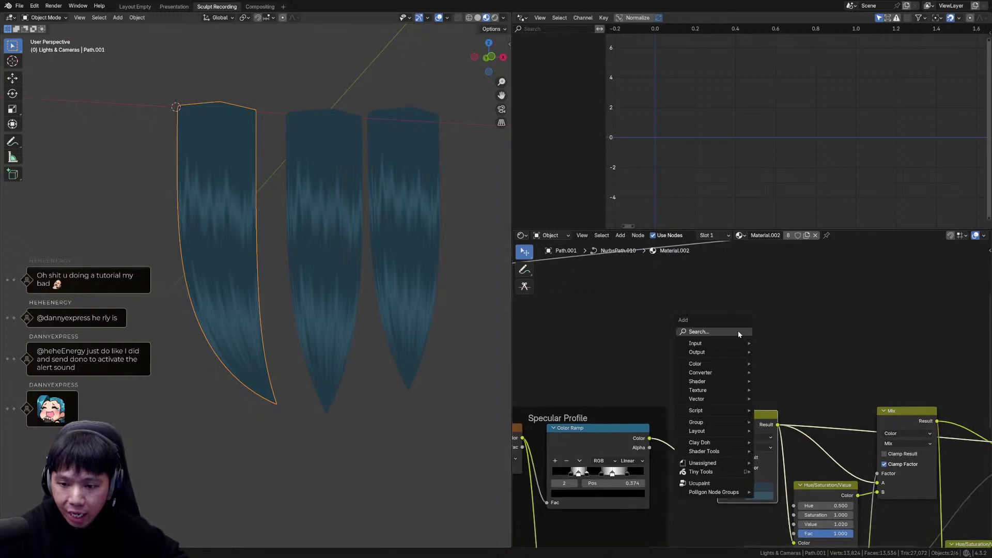
pyautogui.write('gradient')
pyautogui.press('Return')
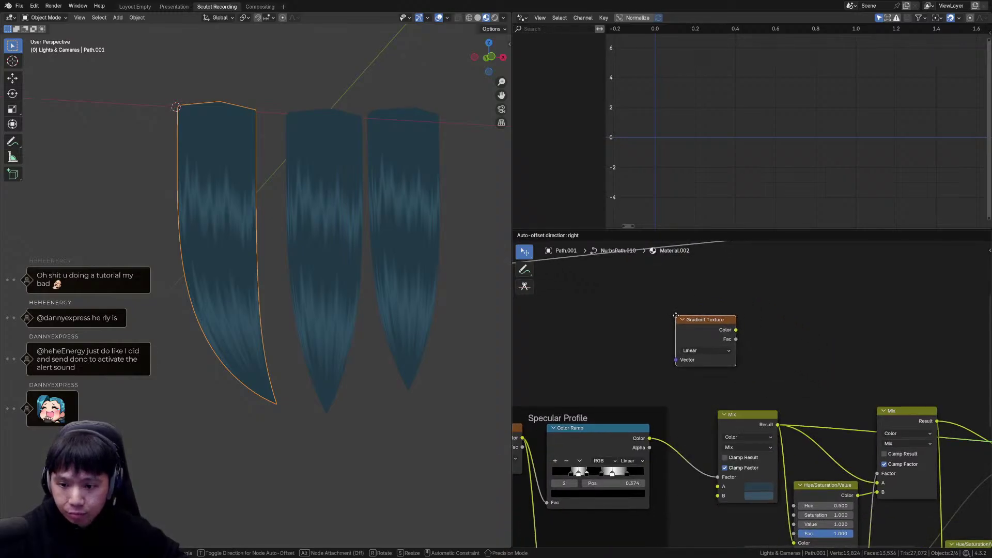
pyautogui.click(678, 310)
# Preview the second Mix node, which feeds the Base Color, on the hair strands.
pyautogui.moveTo(747, 416); pyautogui.dragTo(802, 353)
pyautogui.rightClick(803, 354)
pyautogui.moveTo(823, 462); pyautogui.dragTo(701, 413, button='middle')
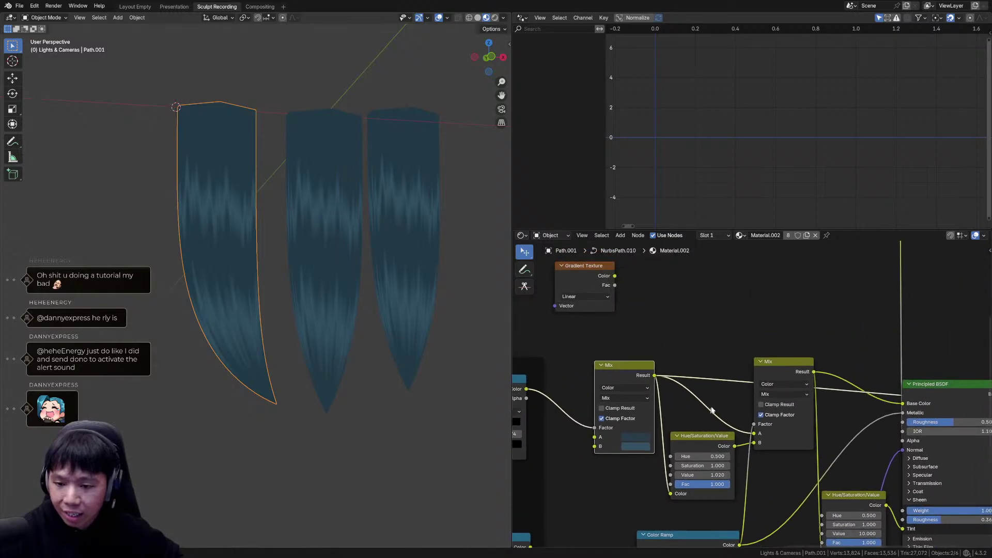
pyautogui.moveTo(802, 353); pyautogui.dragTo(800, 381, button='middle')
pyautogui.click(783, 396)
pyautogui.moveTo(397, 275); pyautogui.dragTo(401, 291, button='middle')
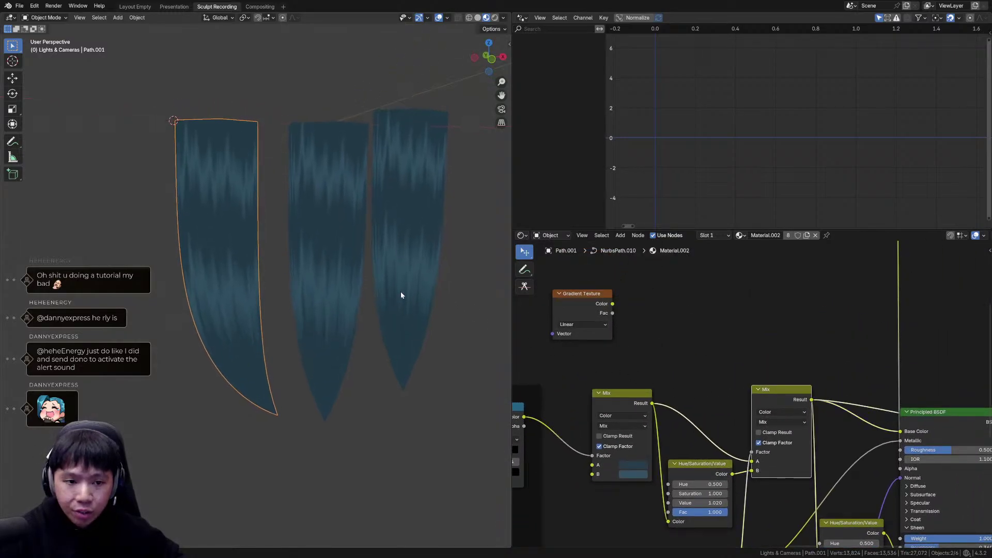
pyautogui.scroll(2, 406, 292)
pyautogui.scroll(-2, 411, 294)
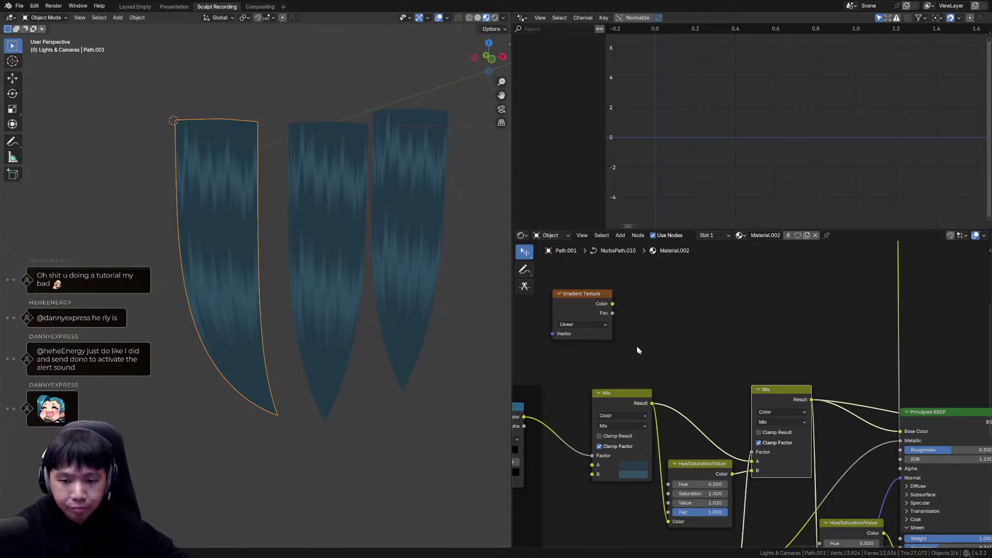
# Preview the new Gradient Texture on the strands and position it above the Specular Profile frame.
pyautogui.moveTo(646, 490); pyautogui.dragTo(754, 511, button='middle')
pyautogui.keyDown('ctrl'); pyautogui.moveTo(753, 511); pyautogui.dragTo(704, 333, button='middle'); pyautogui.keyUp('ctrl')
pyautogui.keyDown('ctrl'); pyautogui.keyDown('shift'); pyautogui.click(704, 333); pyautogui.keyUp('shift'); pyautogui.keyUp('ctrl')
pyautogui.moveTo(710, 336); pyautogui.dragTo(678, 341)
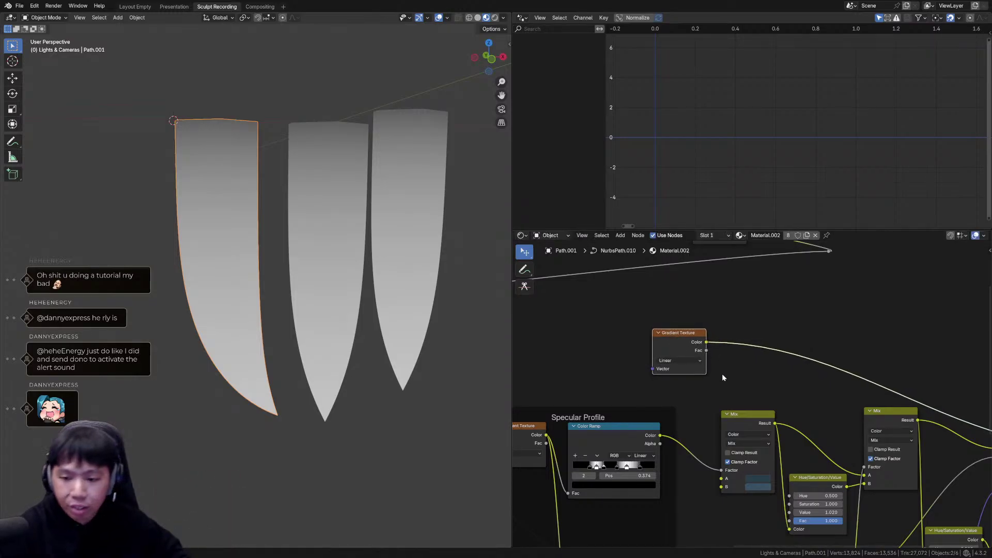
pyautogui.scroll(2, 722, 374)
pyautogui.hotkey('shift', 'a')
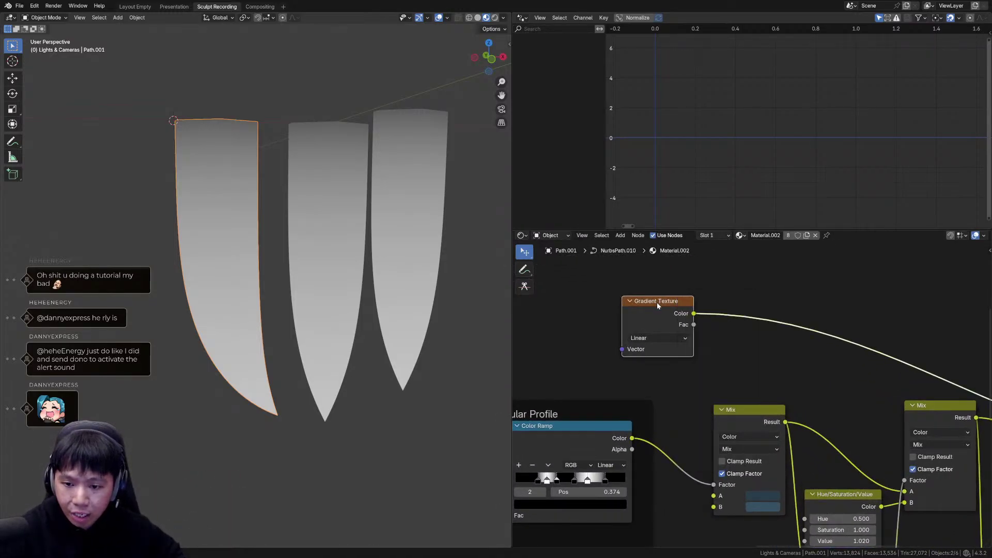
pyautogui.moveTo(640, 376); pyautogui.dragTo(814, 345, button='middle')
pyautogui.moveTo(636, 397); pyautogui.dragTo(686, 381, button='middle')
pyautogui.moveTo(845, 346); pyautogui.dragTo(673, 399, button='middle')
pyautogui.scroll(-2, 713, 383)
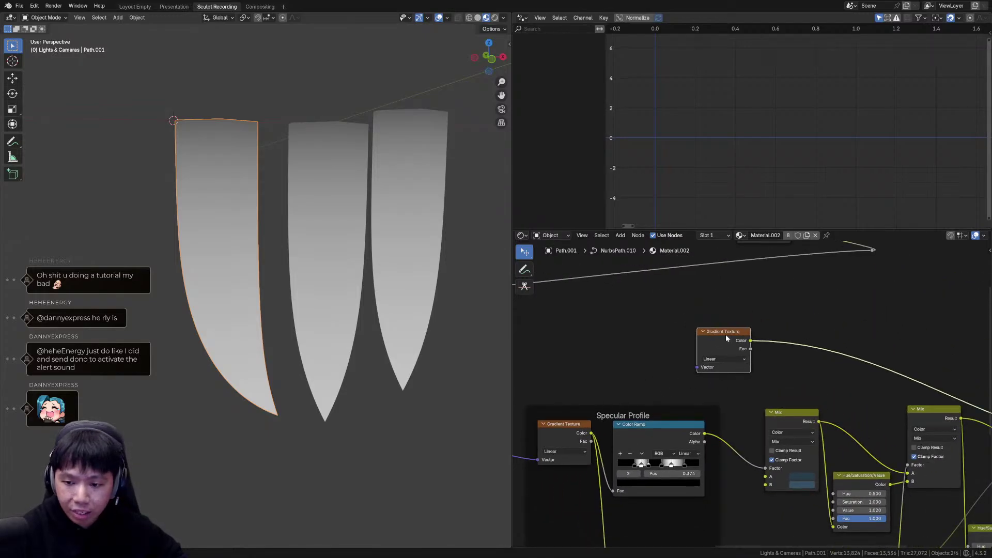
# Drive the new Gradient Texture with a Texture Coordinate node's UV output, removing the Mapping node in between.
pyautogui.hotkey('ctrl', 't')
pyautogui.click(659, 355)
pyautogui.hotkey('ctrl', 'x')
pyautogui.moveTo(599, 356); pyautogui.dragTo(674, 340)
# Insert a Color Ramp after the new Gradient Texture and line up the gradient nodes in a row.
pyautogui.hotkey('shift', 'a')
pyautogui.write('ra')
pyautogui.press('Return')
pyautogui.rightClick(802, 330)
pyautogui.hotkey('shift', 'a')
pyautogui.write('ra')
pyautogui.press('Down')
pyautogui.press('Return')
pyautogui.click(777, 337)
pyautogui.moveTo(776, 336); pyautogui.dragTo(770, 330)
pyautogui.moveTo(771, 331); pyautogui.dragTo(741, 331, button='middle')
pyautogui.moveTo(710, 334); pyautogui.dragTo(717, 331)
pyautogui.moveTo(652, 333); pyautogui.dragTo(661, 331)
# Move the new Color Ramp's black stop to position 0.415 and inspect the root-to-tip gradient on the strands.
pyautogui.moveTo(815, 329); pyautogui.dragTo(720, 299, button='middle')
pyautogui.scroll(2, 736, 334)
pyautogui.moveTo(639, 341); pyautogui.dragTo(678, 341)
pyautogui.moveTo(394, 264); pyautogui.dragTo(268, 204, button='middle')
pyautogui.moveTo(769, 372)
pyautogui.mouseDown(button='middle')
pyautogui.moveTo(779, 412)
pyautogui.moveTo(761, 383)
pyautogui.mouseUp(button='middle')
pyautogui.moveTo(272, 229)
pyautogui.mouseDown(button='middle')
pyautogui.moveTo(281, 248)
pyautogui.moveTo(243, 261)
pyautogui.moveTo(235, 237)
pyautogui.mouseUp(button='middle')
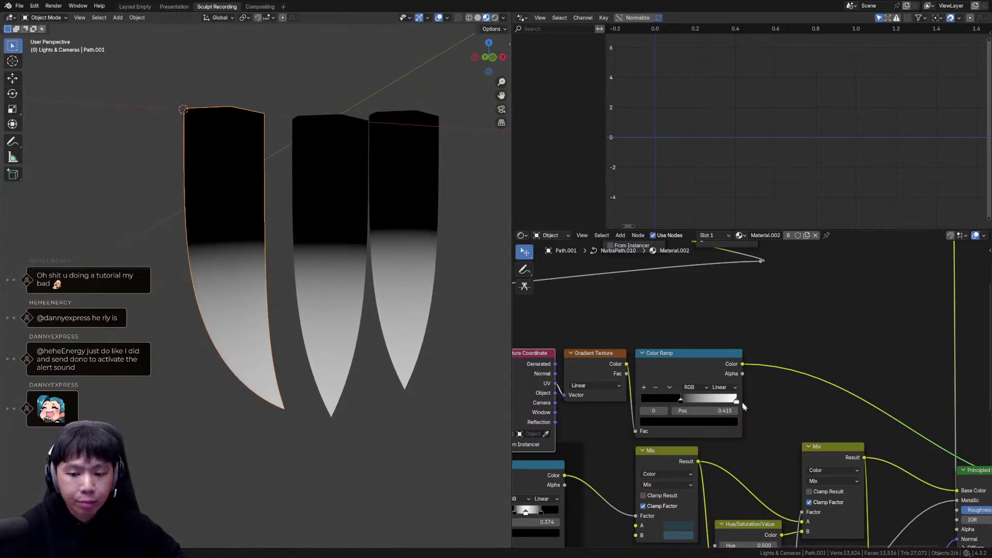
# Move the Texture Coordinate, Gradient Texture and Color Ramp nodes upward and shift the first Mix node away from the Specular Profile frame.
pyautogui.moveTo(669, 363); pyautogui.dragTo(743, 385, button='middle')
pyautogui.moveTo(577, 357); pyautogui.dragTo(798, 407)
pyautogui.press('g')
pyautogui.click(685, 347)
pyautogui.moveTo(737, 434); pyautogui.dragTo(750, 371, button='middle')
pyautogui.moveTo(758, 411); pyautogui.dragTo(808, 331)
# Examine the first Mix node's preview and the Specular Profile Color Ramp that drives it.
pyautogui.keyDown('ctrl'); pyautogui.keyDown('shift'); pyautogui.click(809, 338); pyautogui.keyUp('shift'); pyautogui.keyUp('ctrl')
pyautogui.moveTo(351, 251)
pyautogui.mouseDown(button='middle')
pyautogui.moveTo(347, 263)
pyautogui.moveTo(348, 246)
pyautogui.mouseUp(button='middle')
pyautogui.moveTo(920, 385); pyautogui.dragTo(910, 400, button='middle')
pyautogui.scroll(2, 748, 395)
pyautogui.moveTo(736, 396); pyautogui.dragTo(738, 403, button='middle')
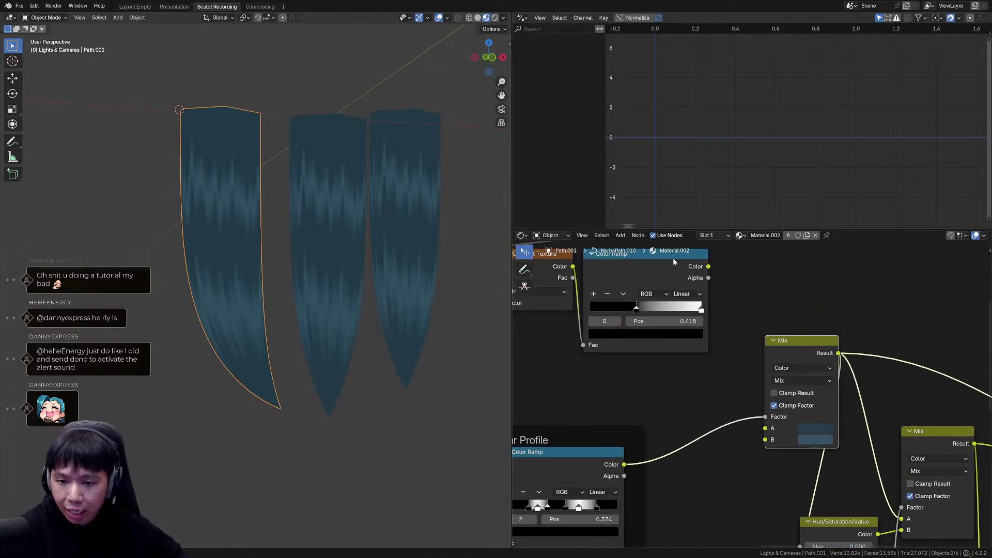
pyautogui.moveTo(641, 431); pyautogui.dragTo(667, 424, button='middle')
pyautogui.moveTo(720, 352); pyautogui.dragTo(727, 355, button='middle')
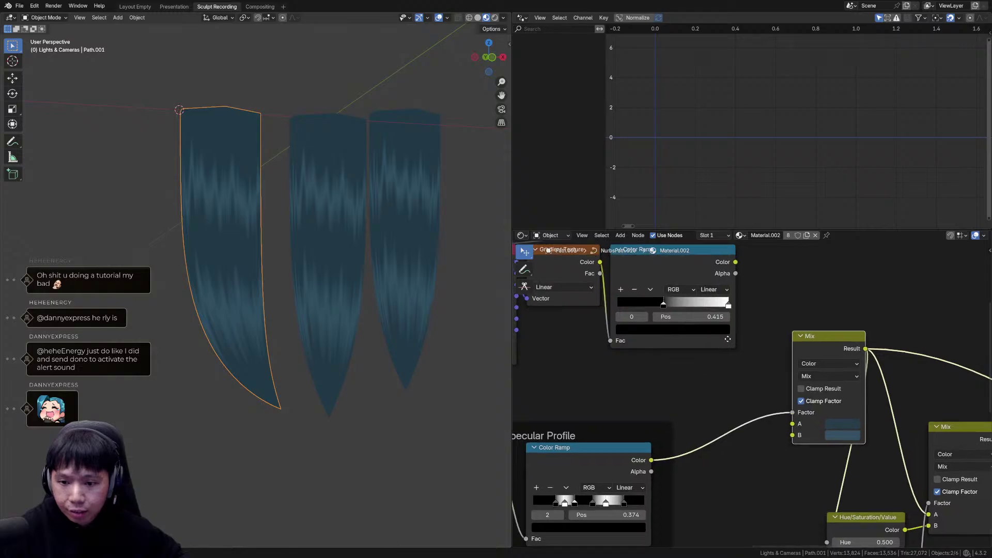
pyautogui.keyDown('ctrl'); pyautogui.keyDown('shift'); pyautogui.click(608, 451); pyautogui.keyUp('shift'); pyautogui.keyUp('ctrl')
# Move the first Mix node back toward the Specular Profile frame and preview the second Mix node.
pyautogui.moveTo(835, 348); pyautogui.dragTo(744, 391)
pyautogui.moveTo(805, 392); pyautogui.dragTo(719, 333, button='middle')
pyautogui.moveTo(881, 398); pyautogui.dragTo(759, 329, button='middle')
pyautogui.keyDown('ctrl'); pyautogui.keyDown('shift'); pyautogui.click(759, 329); pyautogui.keyUp('shift'); pyautogui.keyUp('ctrl')
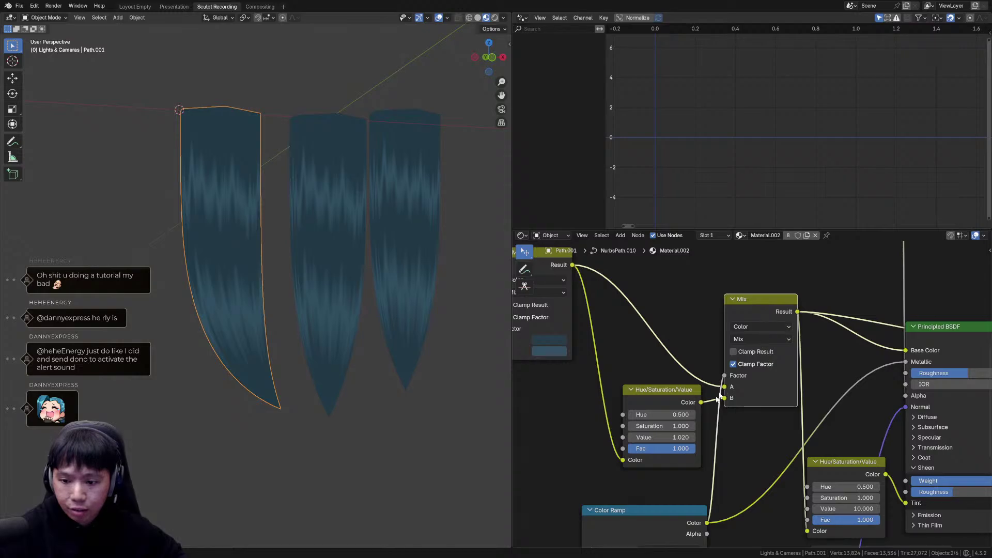
pyautogui.scroll(-2, 782, 383)
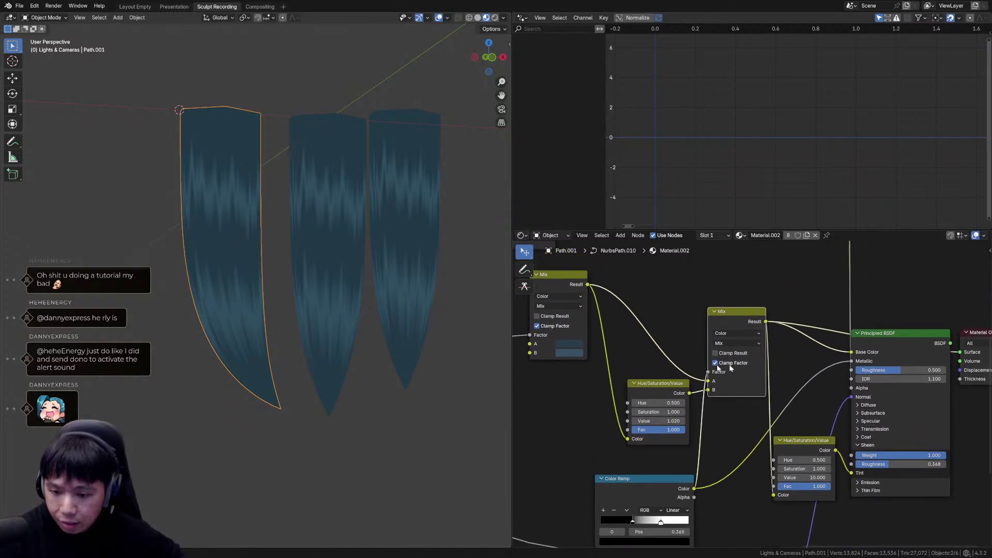
# Space out the second Mix node and its Hue/Saturation/Value node, and preview the first Mix node.
pyautogui.moveTo(663, 389); pyautogui.dragTo(685, 319)
pyautogui.moveTo(738, 316); pyautogui.dragTo(800, 291)
pyautogui.moveTo(678, 327); pyautogui.dragTo(712, 364)
pyautogui.moveTo(698, 346); pyautogui.dragTo(728, 376, button='middle')
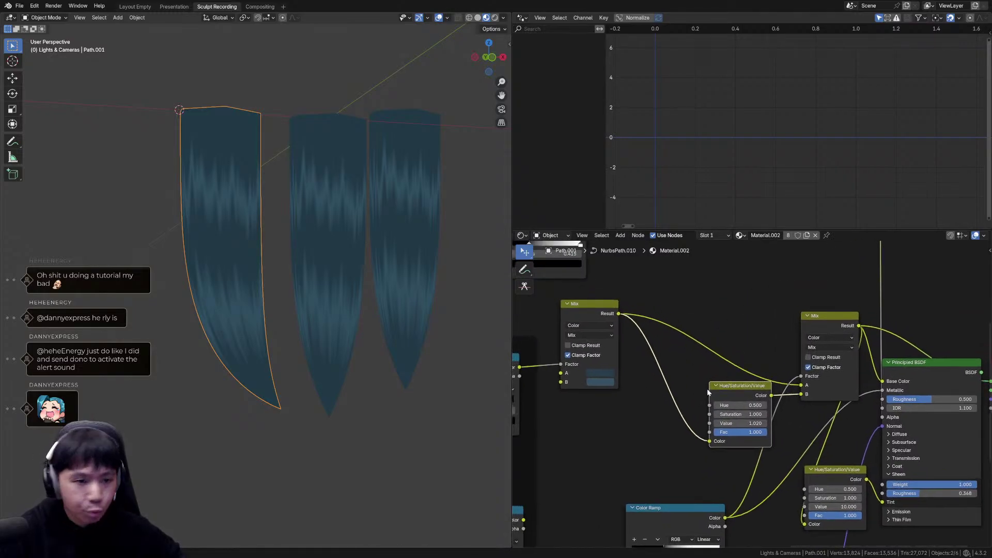
pyautogui.moveTo(726, 340); pyautogui.dragTo(764, 372, button='middle')
pyautogui.scroll(2, 721, 362)
pyautogui.moveTo(724, 308); pyautogui.dragTo(762, 313)
pyautogui.moveTo(744, 315); pyautogui.dragTo(766, 380, button='middle')
pyautogui.keyDown('ctrl'); pyautogui.keyDown('shift'); pyautogui.click(619, 285); pyautogui.keyUp('shift'); pyautogui.keyUp('ctrl')
pyautogui.keyDown('ctrl'); pyautogui.keyDown('shift'); pyautogui.click(643, 391); pyautogui.keyUp('shift'); pyautogui.keyUp('ctrl')
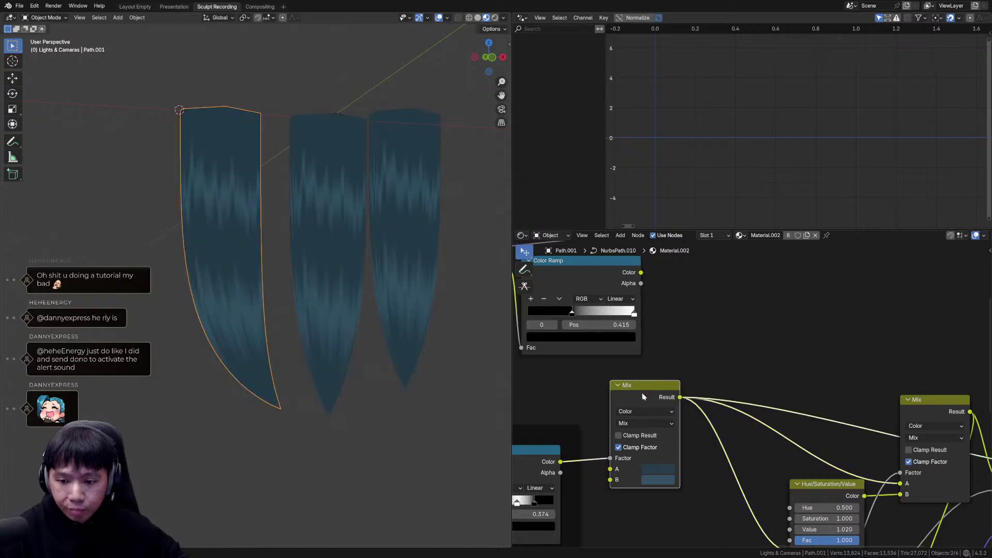
# Add a new Mix Color node above the link to the Principled BSDF.
pyautogui.moveTo(753, 346); pyautogui.dragTo(731, 333, button='middle')
pyautogui.hotkey('shift', 'a')
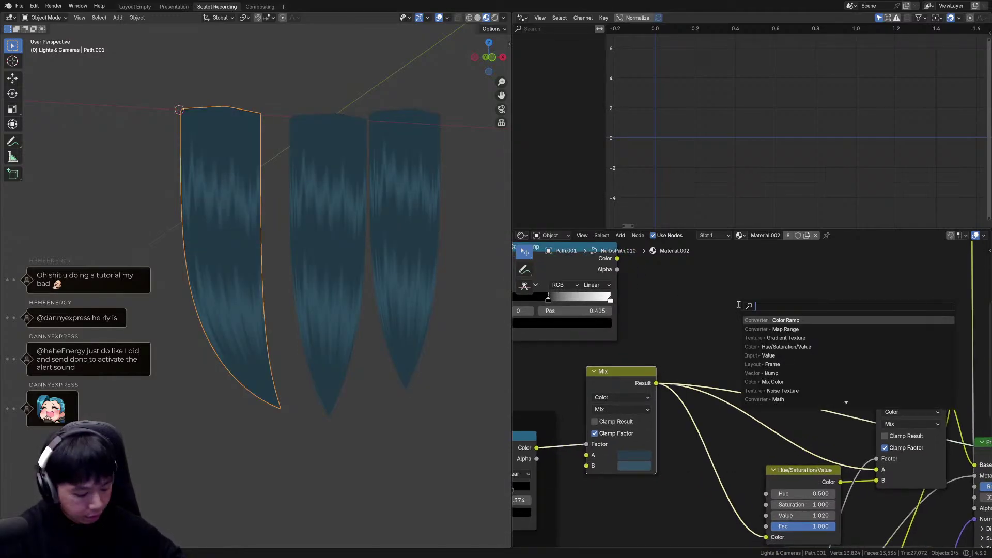
pyautogui.press('Escape')
pyautogui.hotkey('shift', 'a')
pyautogui.write('mi')
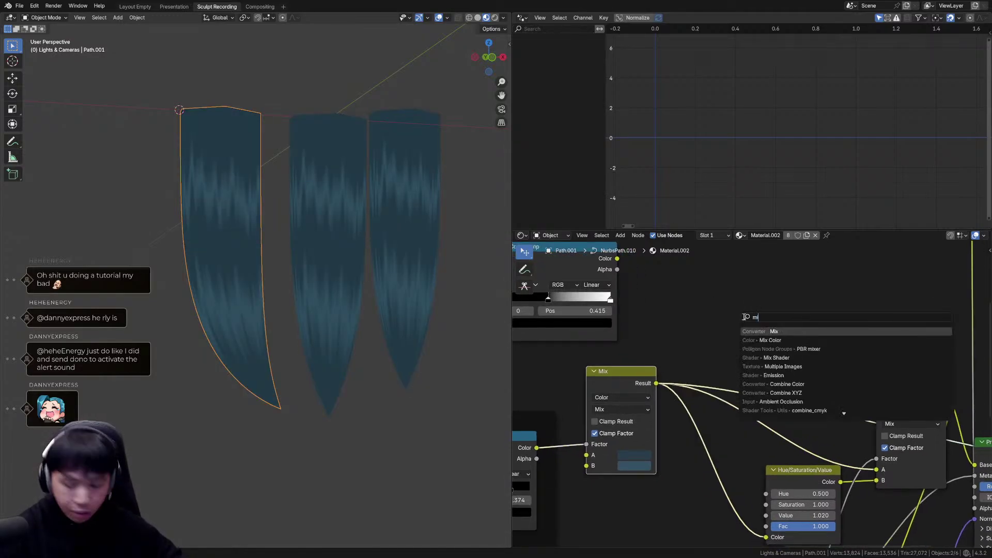
pyautogui.click(774, 341)
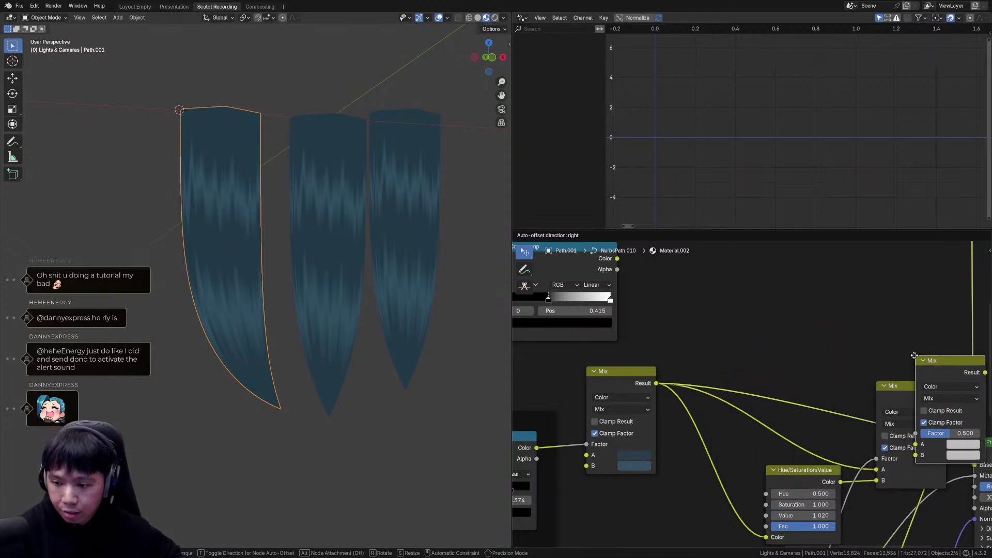
pyautogui.moveTo(759, 364); pyautogui.dragTo(723, 353)
# Shift the Hue/Saturation/Value nodes out of the way and collapse the Principled BSDF's Sheen section.
pyautogui.moveTo(797, 472); pyautogui.dragTo(701, 483)
pyautogui.moveTo(893, 492); pyautogui.dragTo(758, 377, button='middle')
pyautogui.click(843, 498)
pyautogui.moveTo(807, 463); pyautogui.dragTo(809, 529)
pyautogui.click(873, 446)
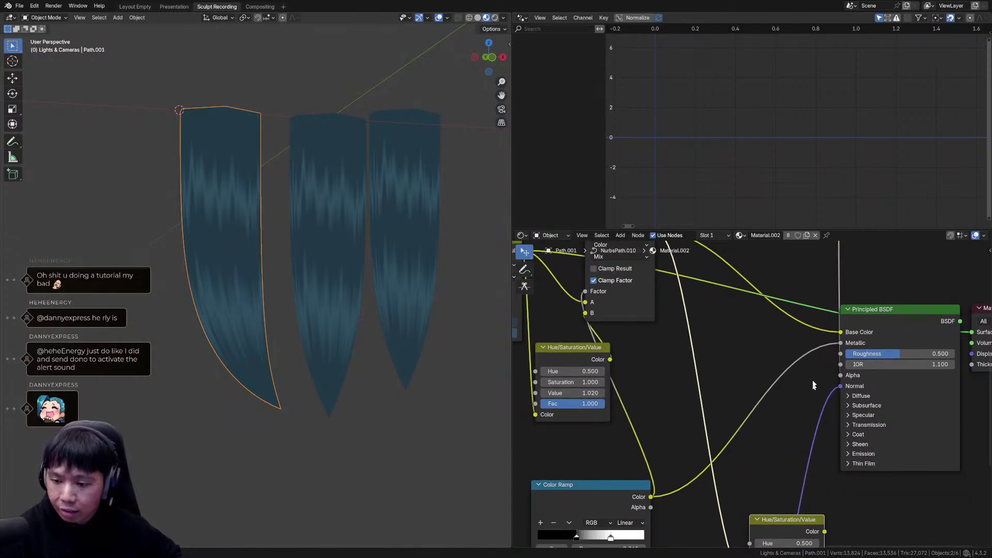
pyautogui.moveTo(795, 363); pyautogui.dragTo(787, 434, button='middle')
pyautogui.moveTo(759, 464); pyautogui.dragTo(748, 406, button='middle')
pyautogui.keyDown('shift'); pyautogui.moveTo(703, 406); pyautogui.dragTo(641, 422, button='right'); pyautogui.keyUp('shift')
pyautogui.hotkey('ctrl', 'z')
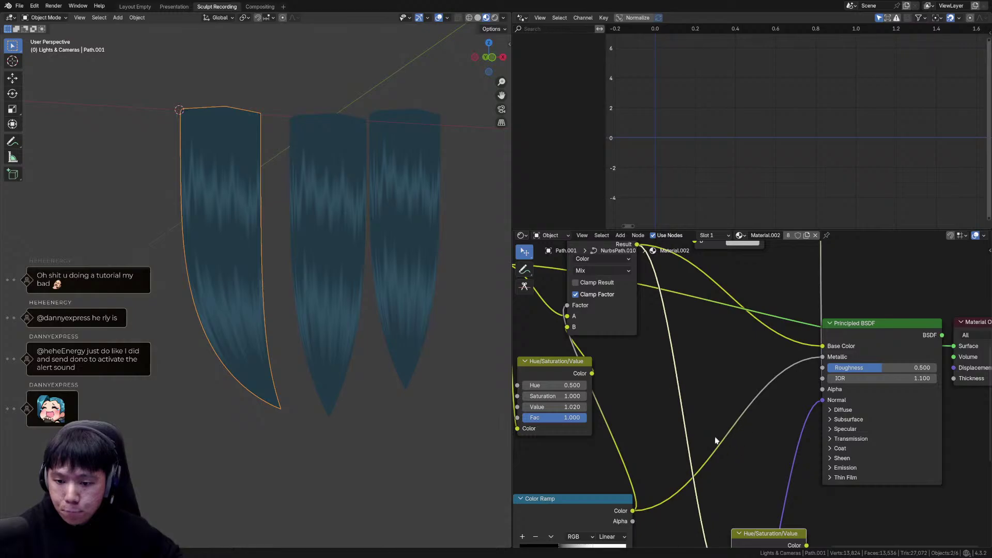
pyautogui.rightClick(704, 413)
pyautogui.keyDown('shift'); pyautogui.moveTo(711, 380); pyautogui.dragTo(638, 413, button='right'); pyautogui.keyUp('shift')
pyautogui.hotkey('ctrl', 'z')
pyautogui.moveTo(681, 372); pyautogui.dragTo(716, 458, button='middle')
# Preview the second Mix node and slide the Texture Coordinate, Gradient Texture and Color Ramp nodes horizontally next to the new Mix node.
pyautogui.click(653, 329)
pyautogui.moveTo(718, 366); pyautogui.dragTo(720, 405, button='middle')
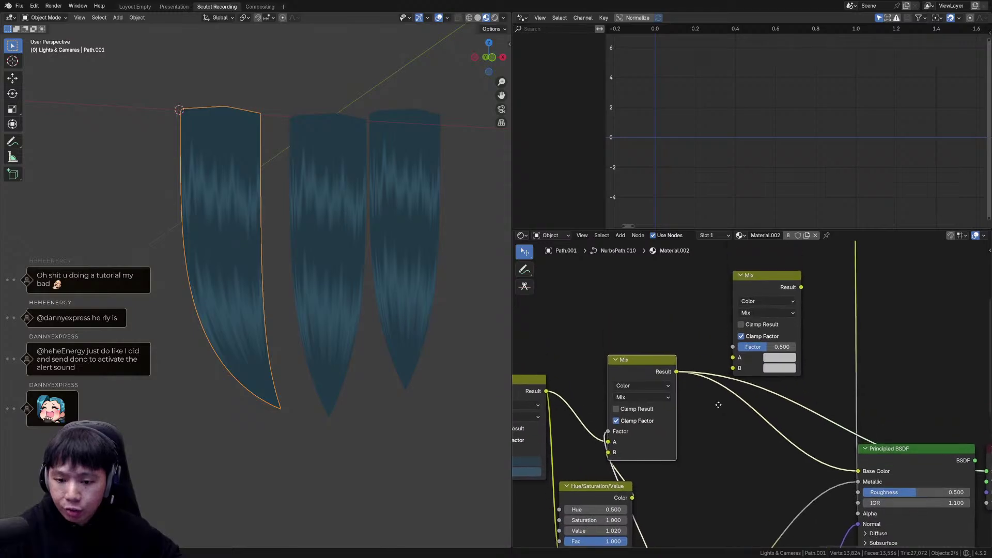
pyautogui.moveTo(760, 300); pyautogui.dragTo(874, 346, button='middle')
pyautogui.moveTo(694, 315); pyautogui.dragTo(602, 332)
pyautogui.moveTo(602, 333); pyautogui.dragTo(678, 324, button='middle')
pyautogui.click(538, 315)
pyautogui.moveTo(539, 315); pyautogui.dragTo(637, 319, button='middle')
pyautogui.keyDown('shift'); pyautogui.click(563, 318); pyautogui.keyUp('shift')
pyautogui.moveTo(838, 327); pyautogui.dragTo(605, 315, button='middle')
pyautogui.press('g')
pyautogui.press('x')
pyautogui.rightClick(900, 324)
pyautogui.scroll(-5, 741, 330)
pyautogui.moveTo(740, 330); pyautogui.dragTo(674, 331, button='middle')
pyautogui.keyDown('shift'); pyautogui.click(642, 329); pyautogui.keyUp('shift')
pyautogui.press('g')
pyautogui.press('x')
pyautogui.click(780, 328)
pyautogui.scroll(3, 674, 331)
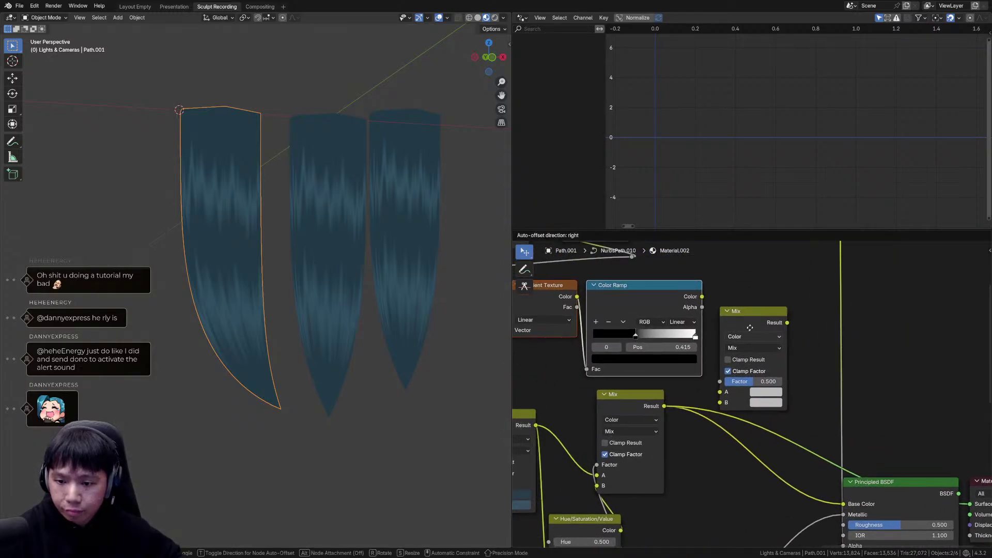
# Connect the second Mix node's Result to both A and B of the new Mix node, and lower the new node beside it.
pyautogui.click(652, 383)
pyautogui.scroll(1, 696, 362)
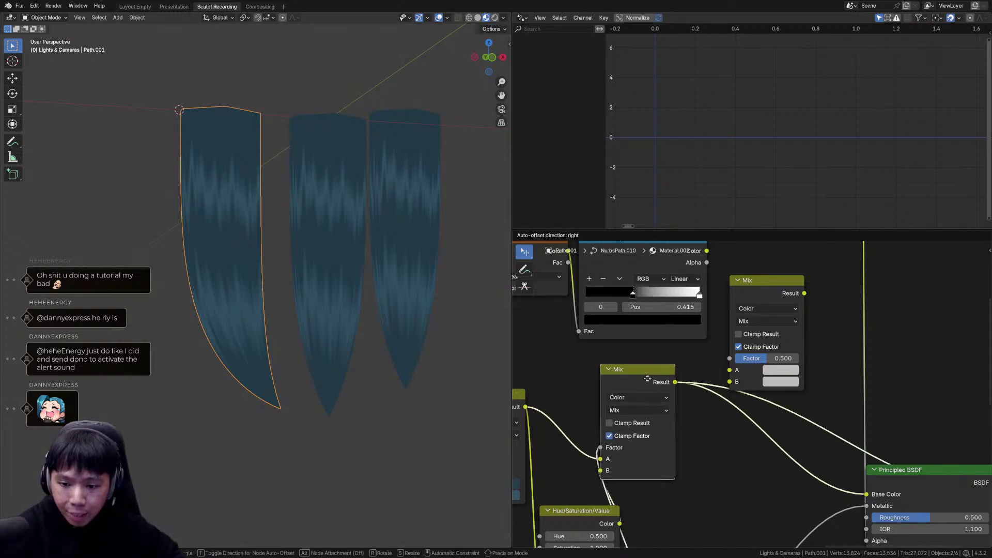
pyautogui.moveTo(676, 387); pyautogui.dragTo(727, 384)
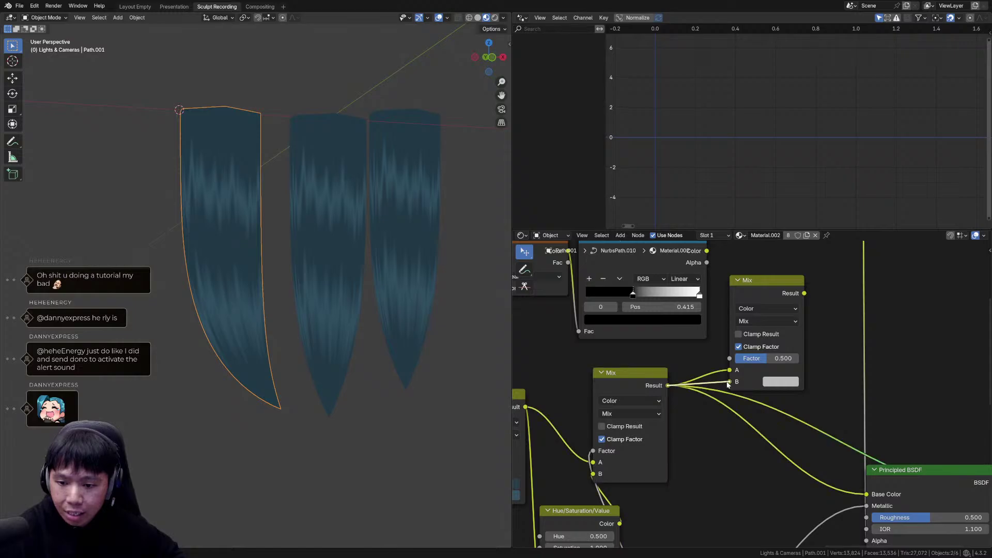
pyautogui.moveTo(768, 288); pyautogui.dragTo(794, 330)
pyautogui.moveTo(794, 330); pyautogui.dragTo(754, 349, button='middle')
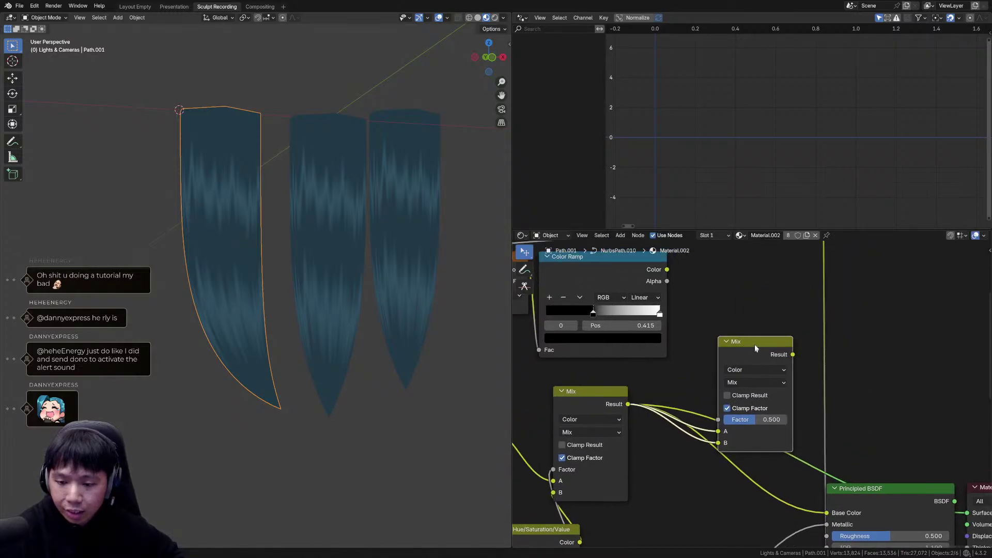
# Connect the gradient's Color Ramp to the new Mix node's Factor and compare both nodes' previews on the strands.
pyautogui.click(630, 270)
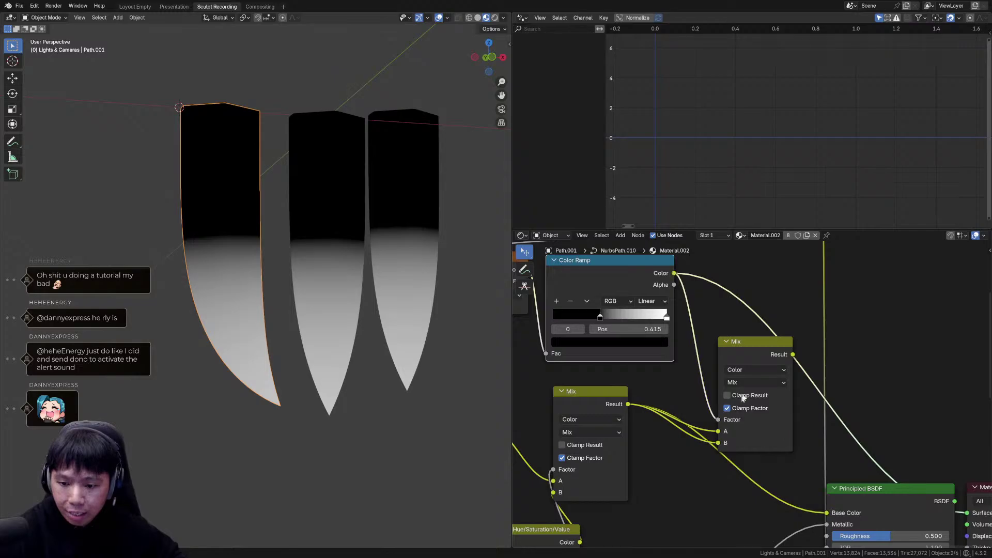
pyautogui.keyDown('ctrl'); pyautogui.keyDown('shift'); pyautogui.click(763, 346); pyautogui.keyUp('shift'); pyautogui.keyUp('ctrl')
pyautogui.moveTo(716, 479); pyautogui.dragTo(719, 488, button='middle')
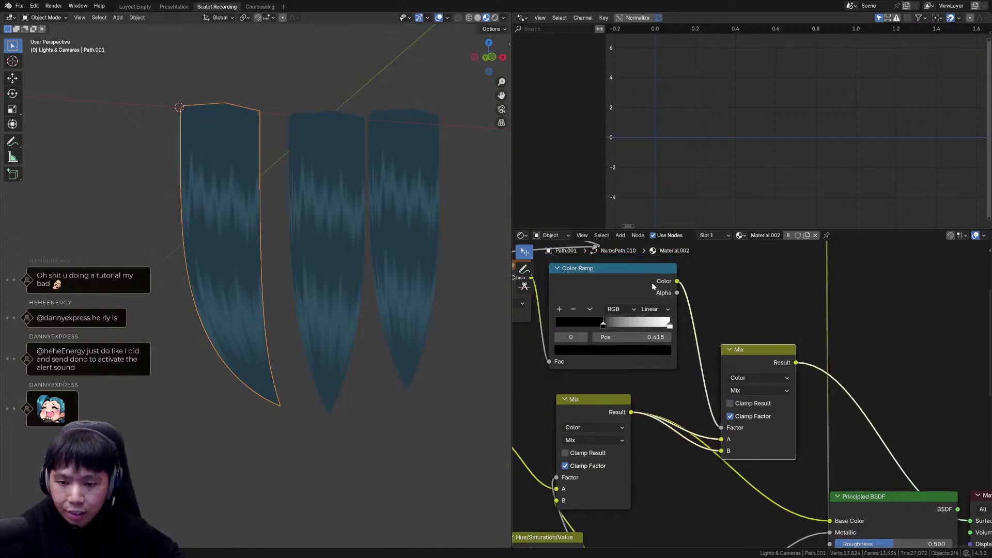
pyautogui.keyDown('ctrl'); pyautogui.keyDown('shift'); pyautogui.click(641, 291); pyautogui.keyUp('shift'); pyautogui.keyUp('ctrl')
pyautogui.moveTo(275, 229); pyautogui.dragTo(209, 160, button='middle')
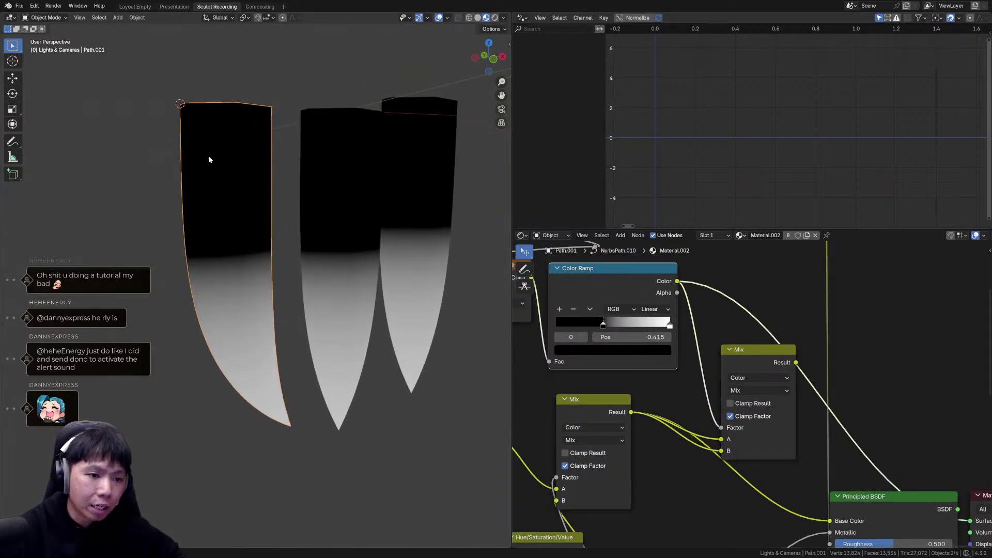
# Preview the output of the Mix node driven by the Color Ramp gradient.
pyautogui.moveTo(741, 374); pyautogui.dragTo(745, 341, button='middle')
pyautogui.click(767, 324)
pyautogui.moveTo(727, 407); pyautogui.dragTo(727, 407)
pyautogui.keyDown('ctrl'); pyautogui.keyDown('shift'); pyautogui.click(761, 319); pyautogui.keyUp('shift'); pyautogui.keyUp('ctrl')
pyautogui.scroll(2, 734, 403)
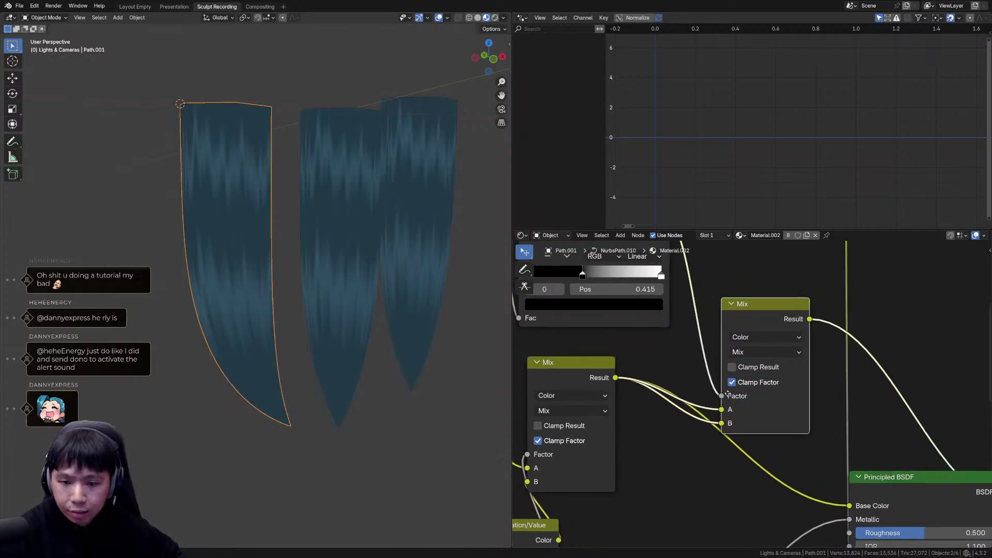
# Insert a Hue/Saturation/Value node between the first Mix result and input A of the gradient-driven Mix node.
pyautogui.hotkey('shift', 'a')
pyautogui.click(730, 357)
pyautogui.write('hue')
pyautogui.press('Return')
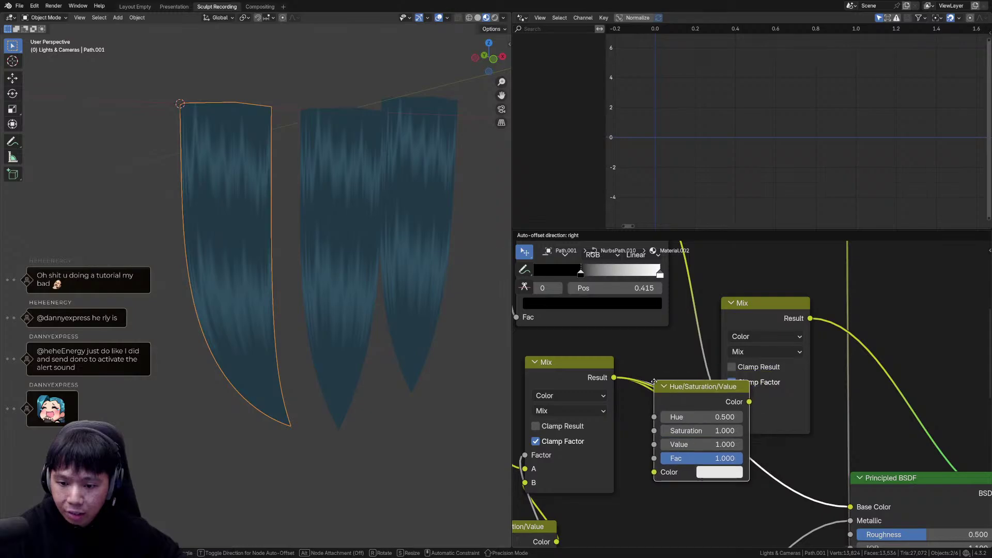
pyautogui.click(652, 390)
pyautogui.moveTo(724, 397); pyautogui.dragTo(701, 284)
pyautogui.scroll(1, 718, 362)
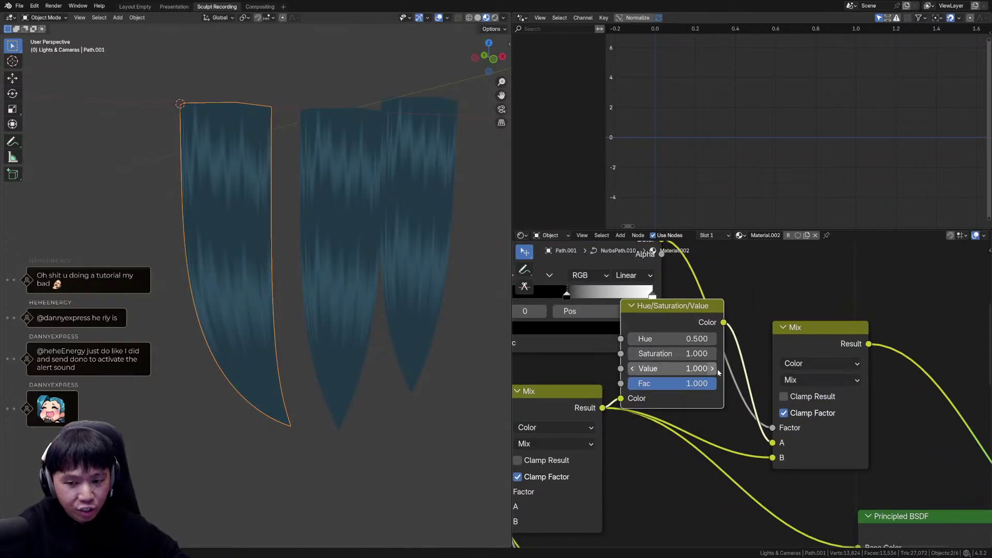
# Set the new node's hue to 0.110, saturation to 0.230 and value to 1.710, and move the Color Ramp's white stop nearer the black stop.
pyautogui.moveTo(688, 338); pyautogui.dragTo(667, 338)
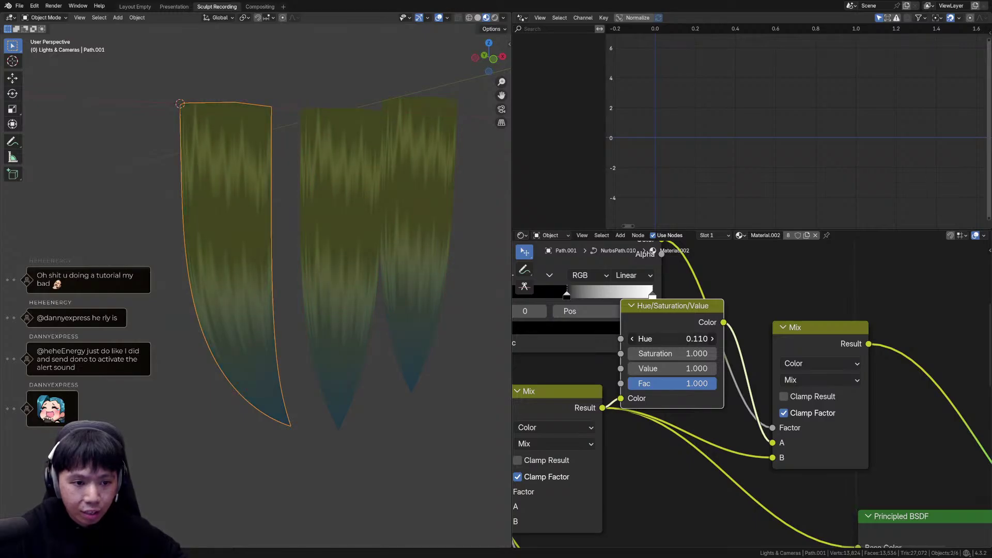
pyautogui.moveTo(734, 307); pyautogui.dragTo(801, 331, button='middle')
pyautogui.moveTo(718, 317); pyautogui.dragTo(662, 318)
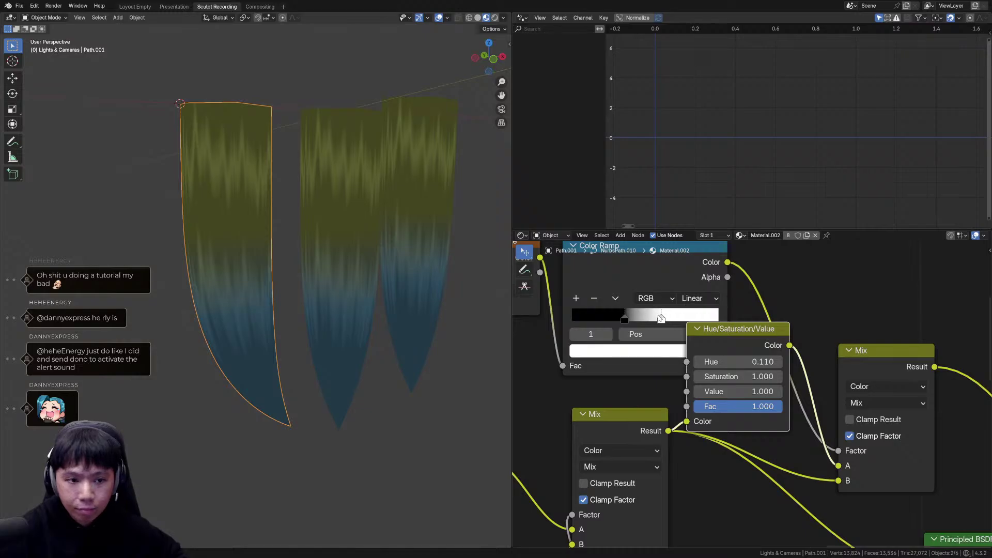
pyautogui.moveTo(812, 368); pyautogui.dragTo(749, 354, button='middle')
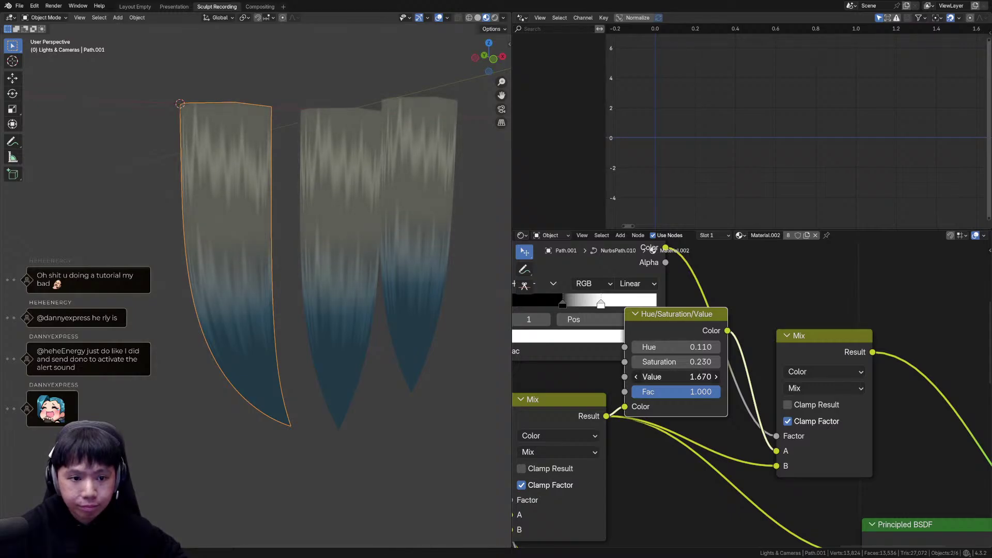
# Connect the gradient-driven Mix result to the Principled BSDF's Base Color and preview the shaded material on the strands.
pyautogui.scroll(1, 925, 457)
pyautogui.moveTo(876, 415); pyautogui.dragTo(801, 380, button='middle')
pyautogui.moveTo(779, 313); pyautogui.dragTo(762, 488)
pyautogui.moveTo(782, 529); pyautogui.dragTo(783, 529)
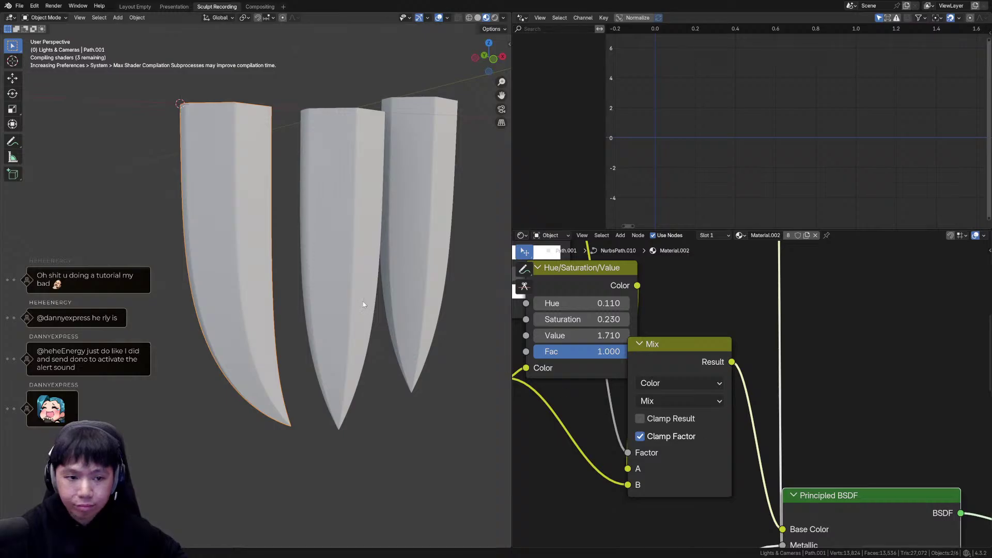
pyautogui.scroll(-1, 395, 302)
pyautogui.scroll(1, 395, 301)
pyautogui.moveTo(395, 301)
pyautogui.mouseDown(button='middle')
pyautogui.moveTo(381, 301)
pyautogui.moveTo(399, 303)
pyautogui.mouseUp(button='middle')
pyautogui.scroll(-1, 399, 303)
pyautogui.scroll(2, 401, 304)
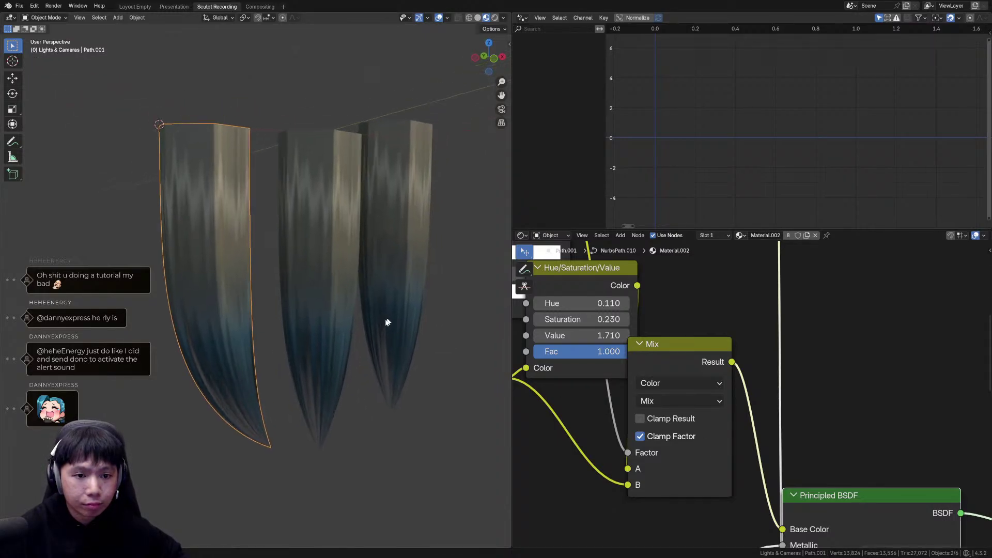
# Set the gradient branch's Hue/Saturation/Value node to saturation 0.150 and value 3.
pyautogui.moveTo(713, 409); pyautogui.dragTo(775, 444, button='middle')
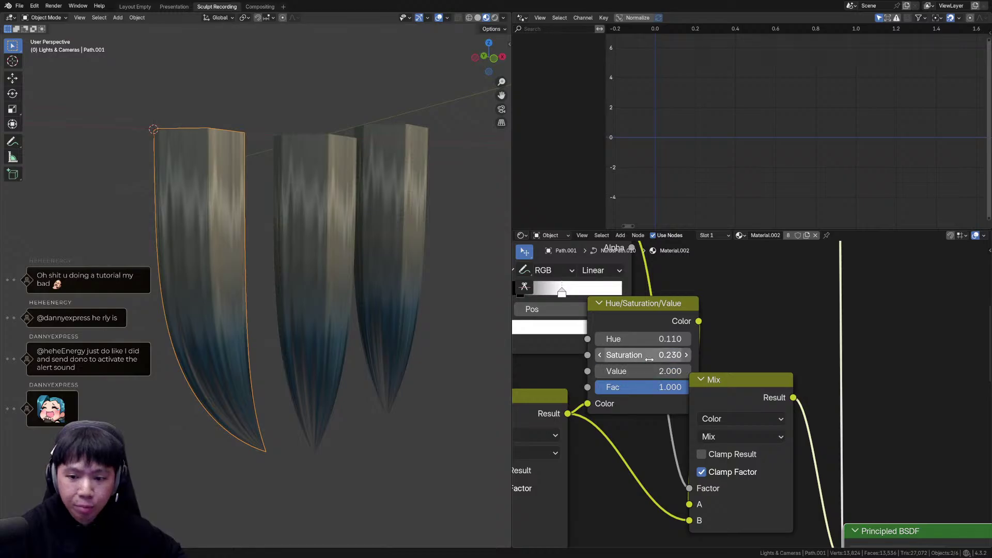
pyautogui.moveTo(653, 355); pyautogui.dragTo(665, 355)
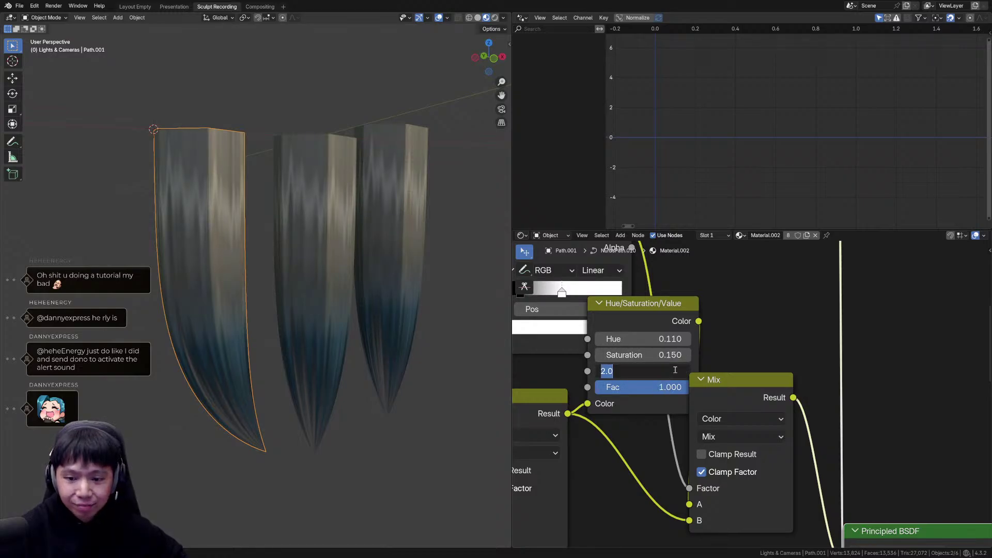
pyautogui.write('3')
pyautogui.press('Return')
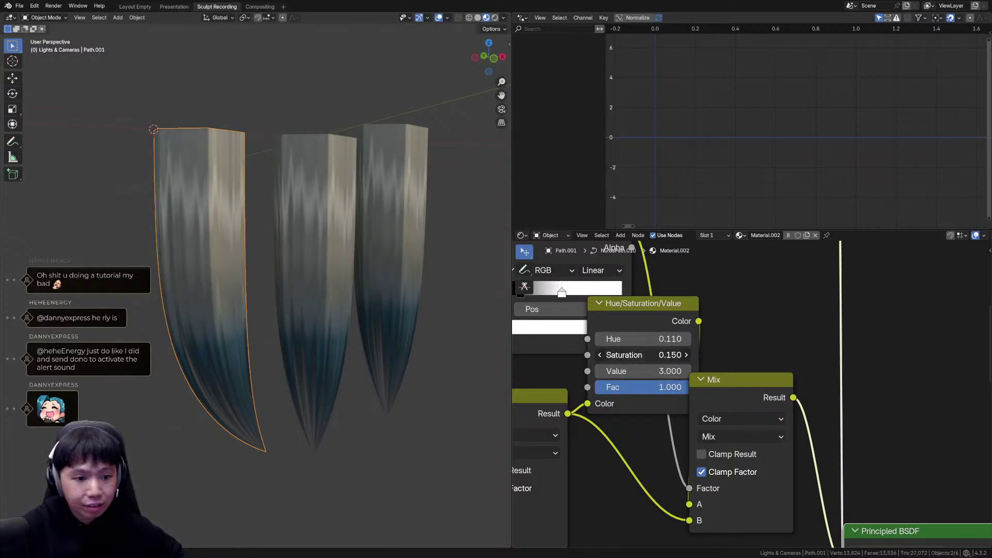
# Move the gradient Color Ramp's black stop to 0.324 and shift its white stop slightly farther away.
pyautogui.moveTo(650, 355); pyautogui.dragTo(729, 404, button='middle')
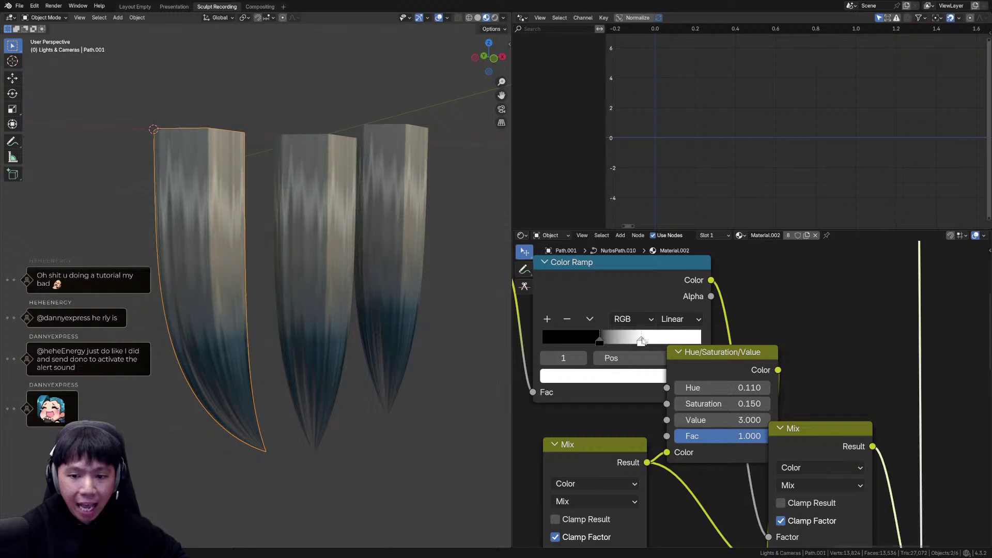
pyautogui.moveTo(599, 341); pyautogui.dragTo(587, 341)
pyautogui.moveTo(655, 341); pyautogui.dragTo(662, 344)
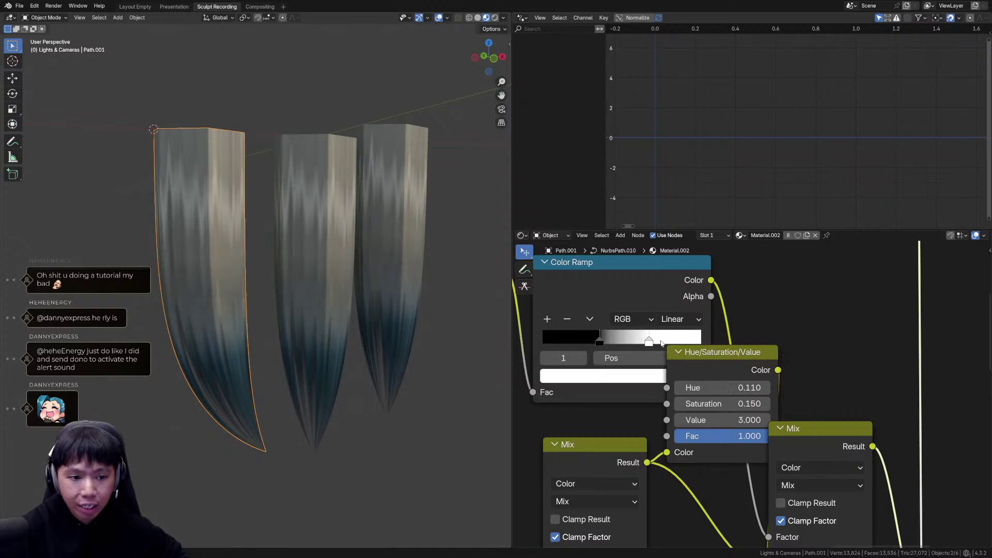
pyautogui.moveTo(600, 342); pyautogui.dragTo(594, 343)
pyautogui.scroll(-2, 613, 347)
pyautogui.moveTo(328, 327); pyautogui.dragTo(334, 326, button='middle')
pyautogui.keyDown('shift'); pyautogui.moveTo(261, 298); pyautogui.dragTo(328, 296, button='middle'); pyautogui.keyUp('shift')
# Preview the gradient Color Ramp and move the Texture Coordinate node away from the Gradient Texture to make room.
pyautogui.moveTo(656, 359); pyautogui.dragTo(851, 399, button='middle')
pyautogui.keyDown('ctrl'); pyautogui.keyDown('shift'); pyautogui.click(854, 341); pyautogui.keyUp('shift'); pyautogui.keyUp('ctrl')
pyautogui.scroll(-6, 775, 373)
pyautogui.moveTo(642, 355); pyautogui.dragTo(559, 356)
# Preview the Linear Light node's output in the Noise Strands frame.
pyautogui.moveTo(560, 359); pyautogui.dragTo(830, 361, button='middle')
pyautogui.moveTo(607, 410); pyautogui.dragTo(879, 363, button='middle')
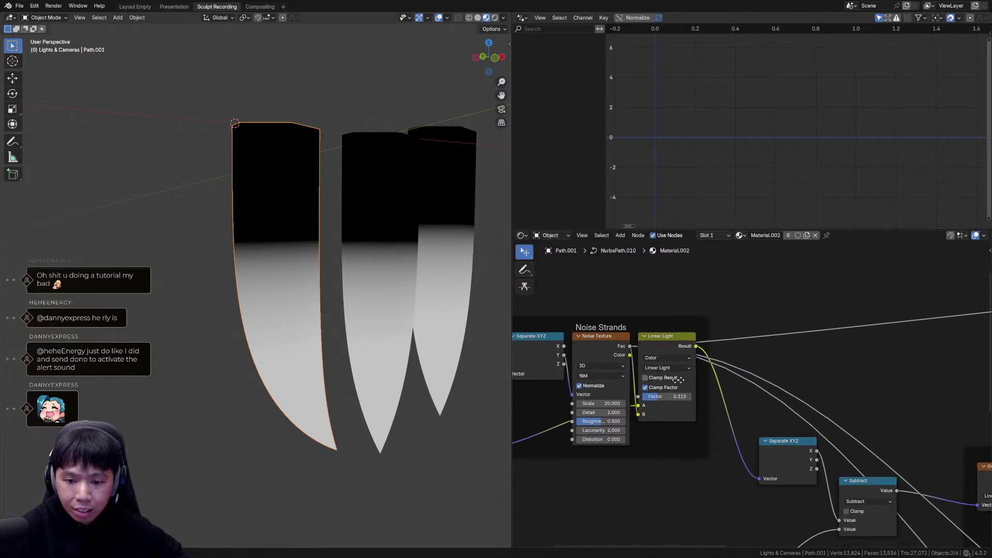
pyautogui.moveTo(672, 381); pyautogui.dragTo(693, 380, button='middle')
pyautogui.keyDown('ctrl'); pyautogui.keyDown('shift'); pyautogui.click(681, 336); pyautogui.keyUp('shift'); pyautogui.keyUp('ctrl')
pyautogui.scroll(-2, 680, 338)
pyautogui.moveTo(680, 339); pyautogui.dragTo(585, 350, button='middle')
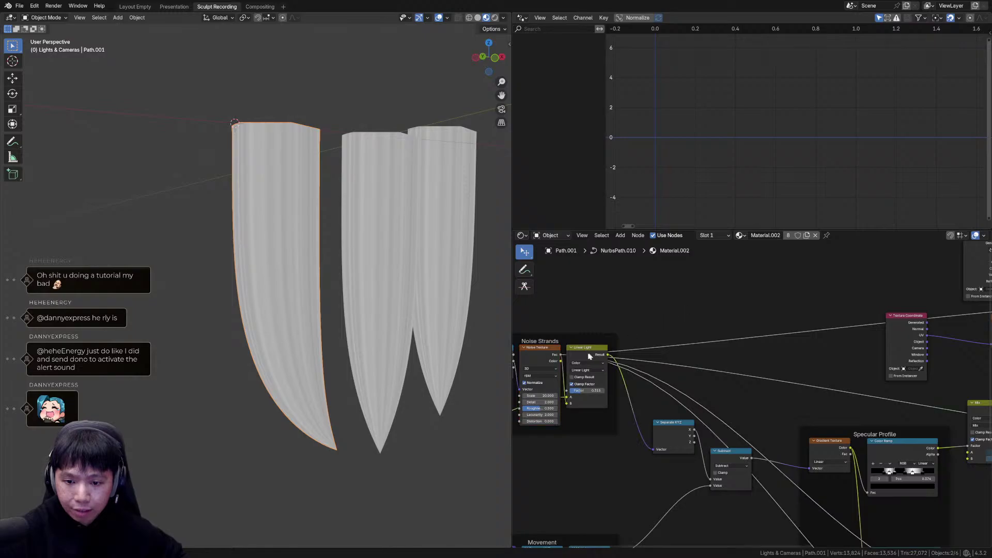
# Return to the tip gradient nodes and preview their Color Ramp output.
pyautogui.hotkey('shift', 'a')
pyautogui.scroll(6, 942, 332)
pyautogui.moveTo(942, 331); pyautogui.dragTo(879, 357, button='middle')
pyautogui.scroll(1, 806, 383)
pyautogui.moveTo(816, 375); pyautogui.dragTo(782, 362, button='middle')
pyautogui.moveTo(611, 334)
pyautogui.mouseDown()
pyautogui.moveTo(602, 335)
pyautogui.moveTo(610, 334)
pyautogui.mouseUp()
pyautogui.moveTo(789, 345); pyautogui.dragTo(762, 340, button='middle')
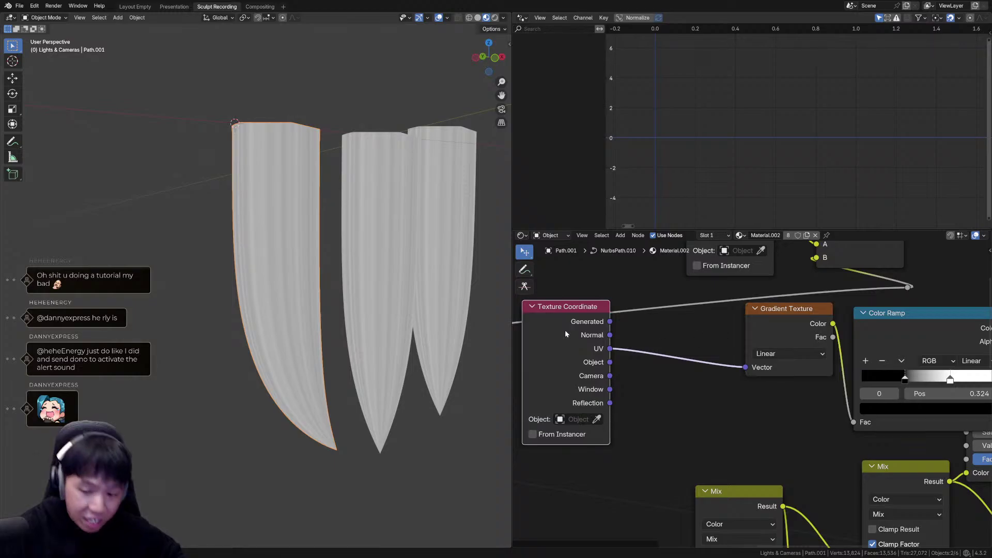
pyautogui.keyDown('ctrl'); pyautogui.keyDown('shift'); pyautogui.click(900, 328); pyautogui.keyUp('shift'); pyautogui.keyUp('ctrl')
# Insert a colour Mix node set to Linear Light between the Texture Coordinate's UV output and the Gradient Texture.
pyautogui.hotkey('shift', 'a')
pyautogui.click(698, 317)
pyautogui.write('mix')
pyautogui.click(743, 340)
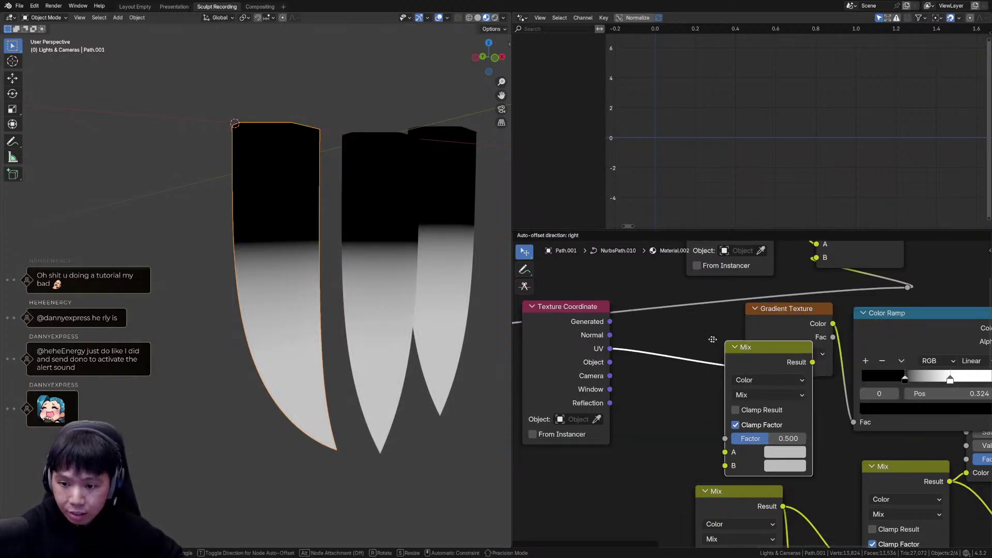
pyautogui.click(632, 324)
pyautogui.click(686, 379)
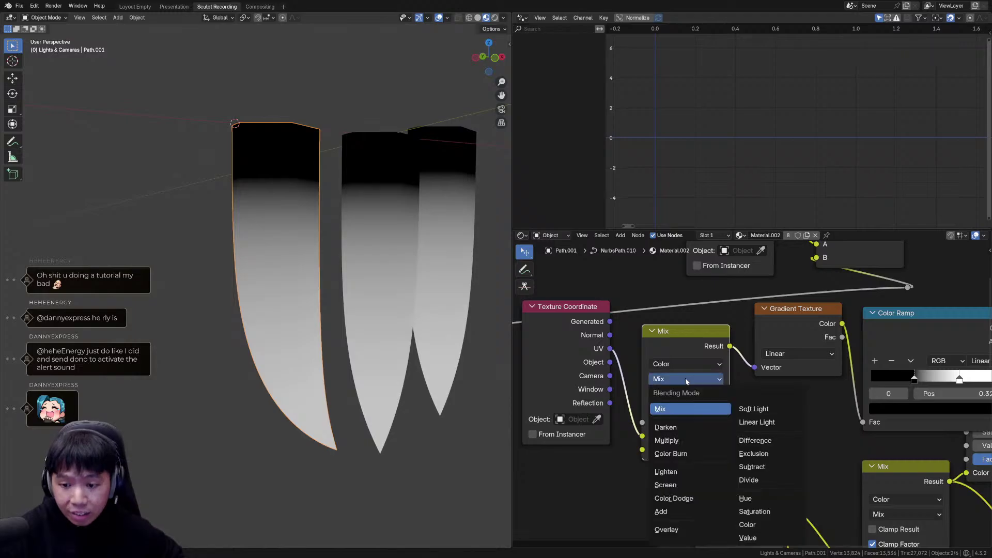
pyautogui.click(758, 422)
pyautogui.moveTo(707, 339); pyautogui.dragTo(717, 327)
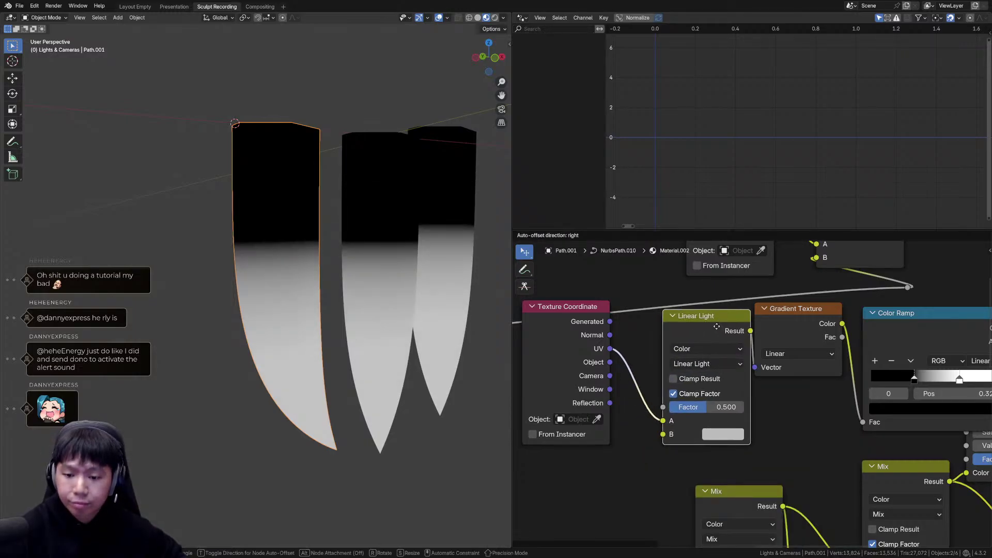
# Connect the Noise Strands result to input B of the new Linear Light node and set its factor to 0.495.
pyautogui.scroll(-5, 673, 421)
pyautogui.moveTo(617, 428); pyautogui.dragTo(788, 419, button='middle')
pyautogui.moveTo(656, 404); pyautogui.dragTo(815, 380, button='middle')
pyautogui.moveTo(684, 377); pyautogui.dragTo(897, 391)
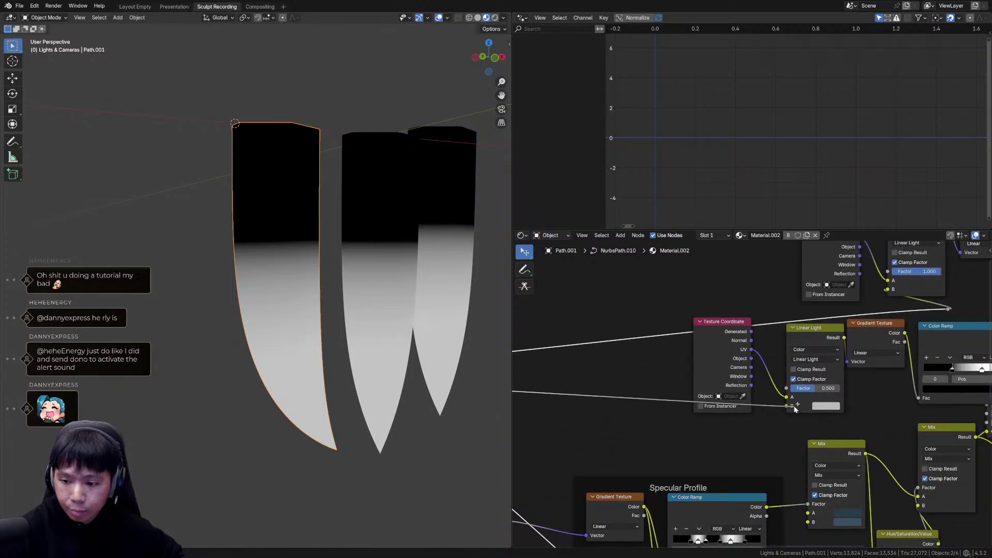
pyautogui.moveTo(788, 408); pyautogui.dragTo(787, 407)
pyautogui.moveTo(865, 403)
pyautogui.mouseDown(button='middle')
pyautogui.moveTo(671, 392)
pyautogui.moveTo(677, 372)
pyautogui.mouseUp(button='middle')
pyautogui.moveTo(677, 373); pyautogui.dragTo(777, 362, button='middle')
pyautogui.moveTo(721, 371)
pyautogui.mouseDown()
pyautogui.moveTo(693, 372)
pyautogui.moveTo(720, 372)
pyautogui.mouseUp()
# Preview the Principled BSDF and examine the noisy gradient on the shaded hair strands.
pyautogui.moveTo(916, 322); pyautogui.dragTo(766, 311, button='middle')
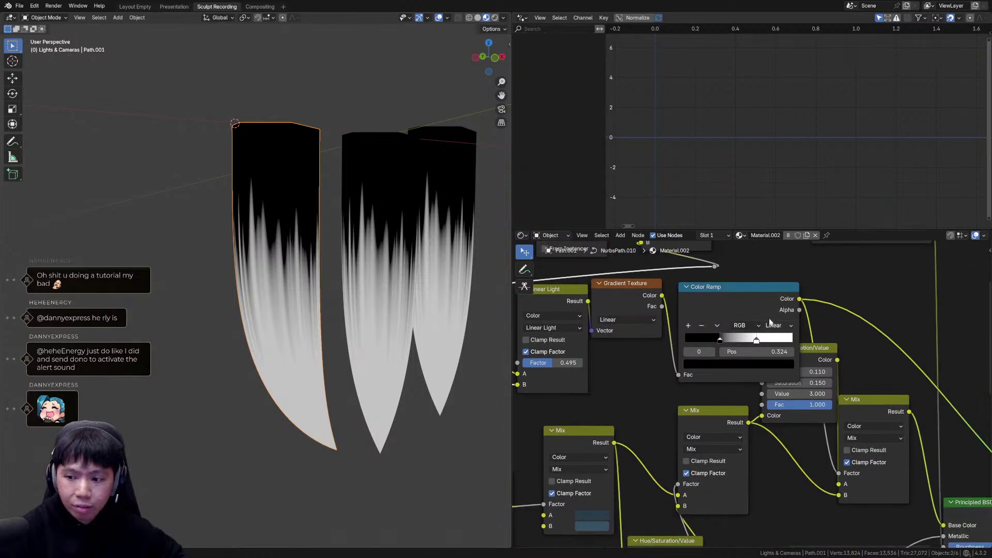
pyautogui.keyDown('ctrl'); pyautogui.keyDown('shift'); pyautogui.click(766, 311); pyautogui.keyUp('shift'); pyautogui.keyUp('ctrl')
pyautogui.moveTo(875, 439); pyautogui.dragTo(772, 396, button='middle')
pyautogui.keyDown('ctrl'); pyautogui.keyDown('shift'); pyautogui.click(891, 463); pyautogui.keyUp('shift'); pyautogui.keyUp('ctrl')
pyautogui.moveTo(743, 359); pyautogui.dragTo(828, 392, button='middle')
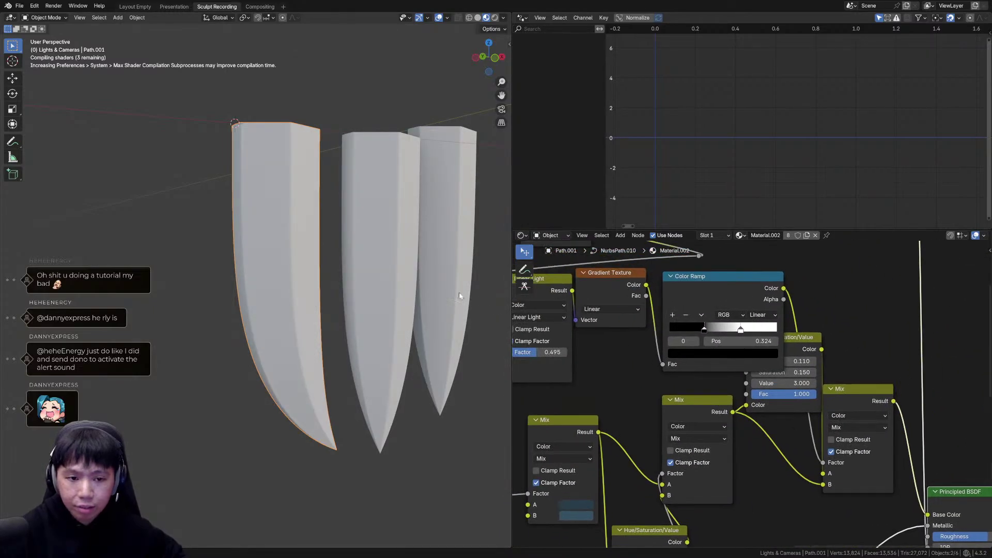
pyautogui.moveTo(651, 319); pyautogui.dragTo(664, 330, button='middle')
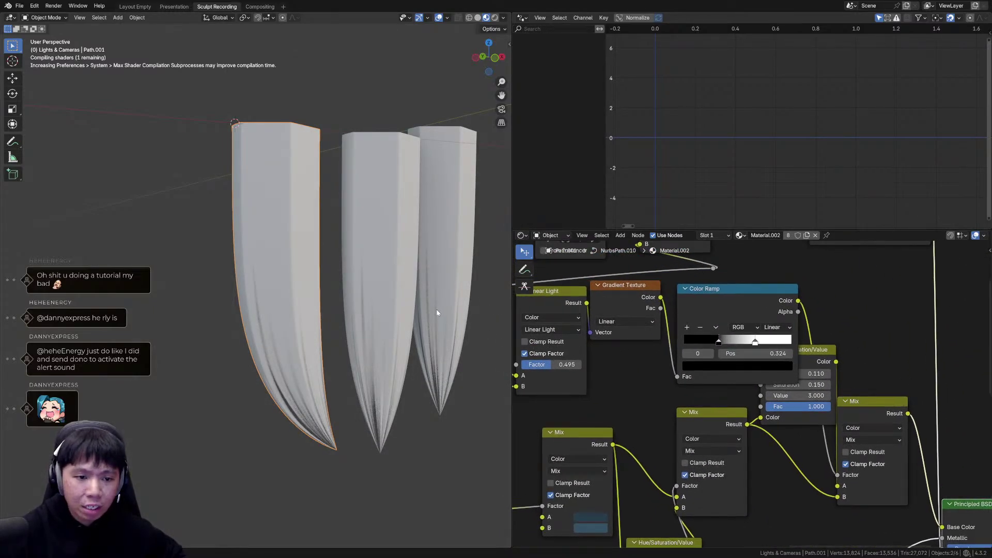
pyautogui.keyDown('shift'); pyautogui.moveTo(434, 317); pyautogui.dragTo(380, 306, button='middle'); pyautogui.keyUp('shift')
# Set the tip gradient's Linear Light factor to 0.592.
pyautogui.moveTo(617, 367); pyautogui.dragTo(673, 365, button='middle')
pyautogui.moveTo(615, 364); pyautogui.dragTo(563, 364)
pyautogui.scroll(1, 379, 334)
pyautogui.moveTo(373, 318); pyautogui.dragTo(376, 315, button='middle')
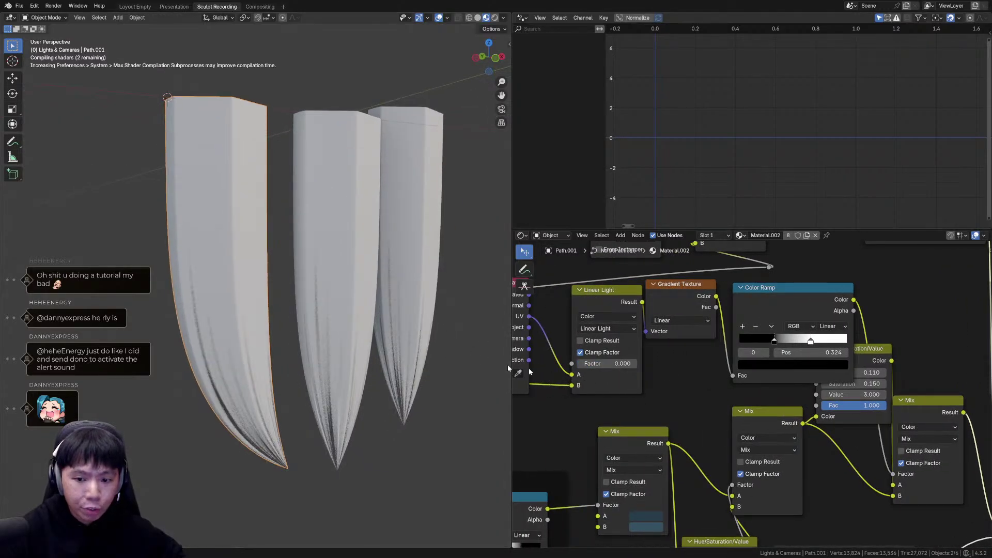
pyautogui.moveTo(607, 364); pyautogui.dragTo(591, 364)
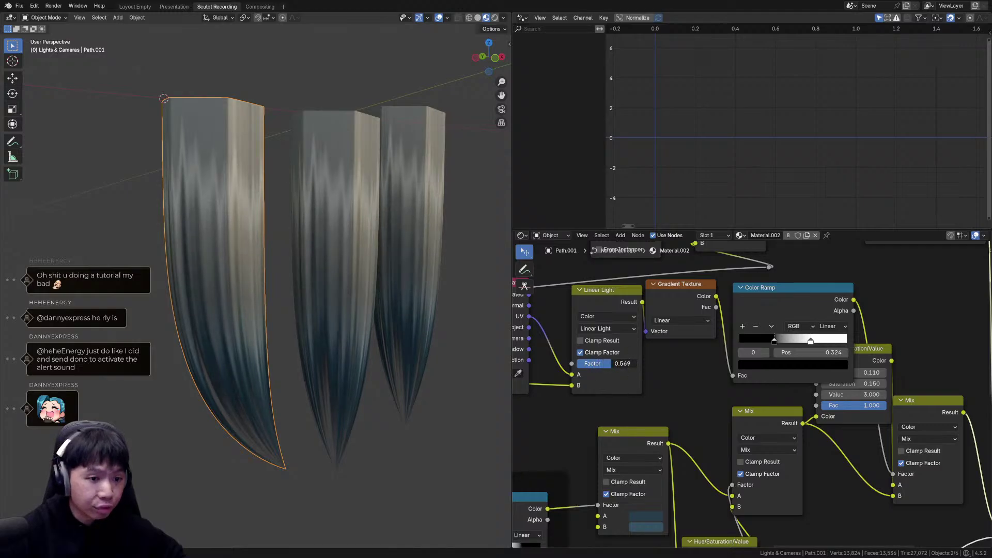
# Set the value to 3.390 on the gradient branch's Hue/Saturation/Value node and to 1.020 on the lower one.
pyautogui.moveTo(815, 379); pyautogui.dragTo(815, 401, button='middle')
pyautogui.moveTo(815, 401); pyautogui.dragTo(794, 384)
pyautogui.moveTo(860, 416)
pyautogui.mouseDown()
pyautogui.moveTo(874, 416)
pyautogui.moveTo(860, 415)
pyautogui.mouseUp()
pyautogui.moveTo(903, 440); pyautogui.dragTo(848, 357, button='middle')
pyautogui.scroll(-1, 848, 362)
pyautogui.moveTo(806, 448); pyautogui.dragTo(795, 376, button='middle')
pyautogui.moveTo(694, 440); pyautogui.dragTo(695, 441)
pyautogui.scroll(-5, 310, 243)
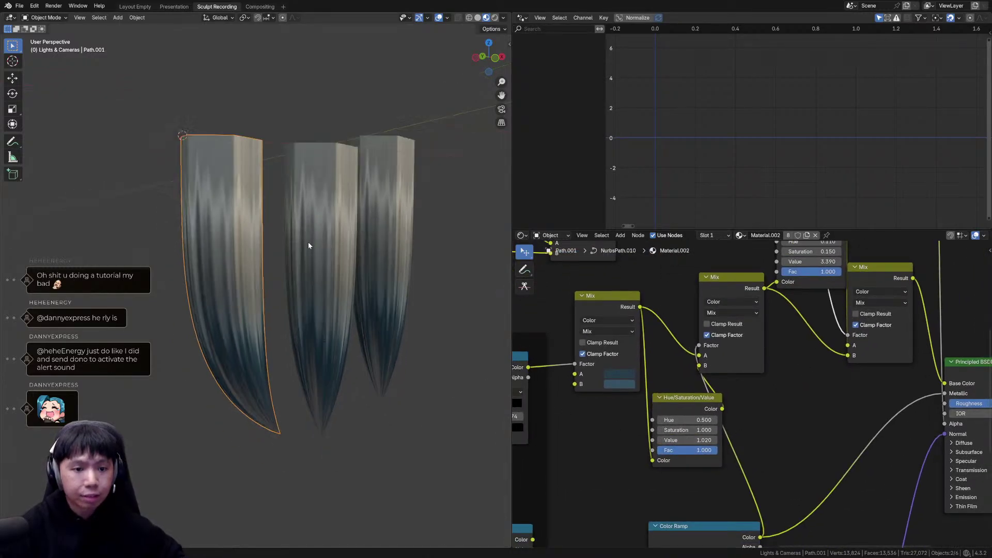
pyautogui.moveTo(314, 281)
pyautogui.mouseDown(button='middle')
pyautogui.moveTo(290, 288)
pyautogui.moveTo(336, 250)
pyautogui.moveTo(337, 314)
pyautogui.moveTo(337, 262)
pyautogui.moveTo(328, 290)
pyautogui.moveTo(331, 274)
pyautogui.mouseUp(button='middle')
pyautogui.scroll(-5, 661, 470)
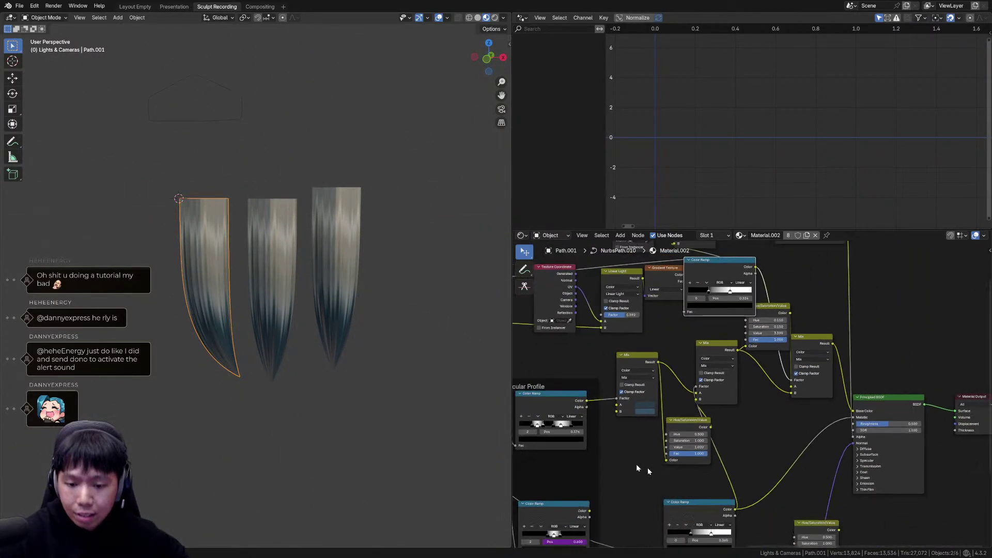
# Preview the Mix node fed by the Specular Profile and examine its two colours and the surrounding nodes.
pyautogui.moveTo(742, 412); pyautogui.dragTo(691, 367, button='middle')
pyautogui.moveTo(677, 425); pyautogui.dragTo(646, 453, button='middle')
pyautogui.moveTo(626, 369); pyautogui.dragTo(682, 421, button='middle')
pyautogui.keyDown('ctrl'); pyautogui.moveTo(685, 439); pyautogui.dragTo(733, 318, button='middle'); pyautogui.keyUp('ctrl')
pyautogui.keyDown('ctrl'); pyautogui.keyDown('shift'); pyautogui.click(695, 357); pyautogui.keyUp('shift'); pyautogui.keyUp('ctrl')
pyautogui.keyDown('ctrl'); pyautogui.moveTo(399, 342); pyautogui.dragTo(391, 267, button='middle'); pyautogui.keyUp('ctrl')
pyautogui.moveTo(391, 309)
pyautogui.mouseDown(button='middle')
pyautogui.moveTo(407, 301)
pyautogui.moveTo(377, 296)
pyautogui.mouseUp(button='middle')
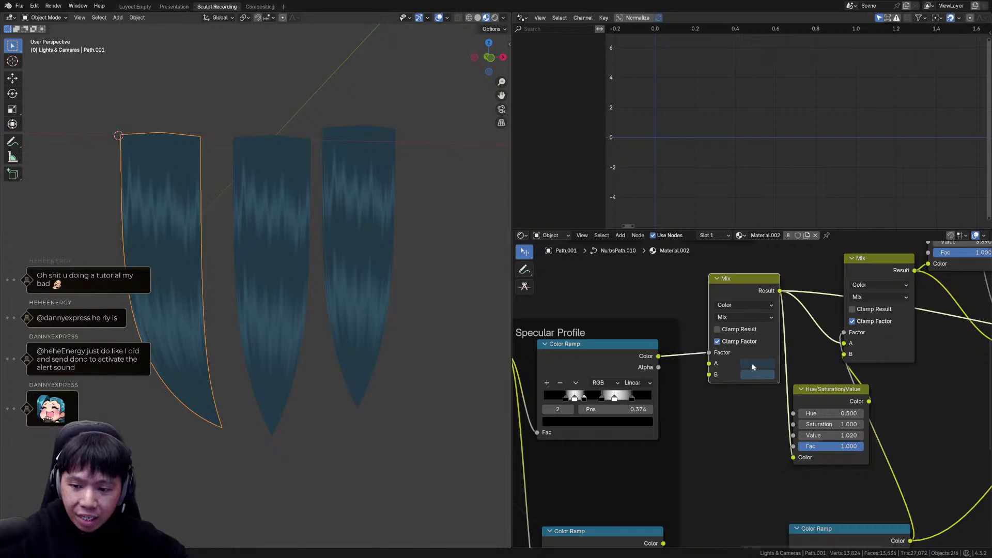
pyautogui.scroll(2, 734, 370)
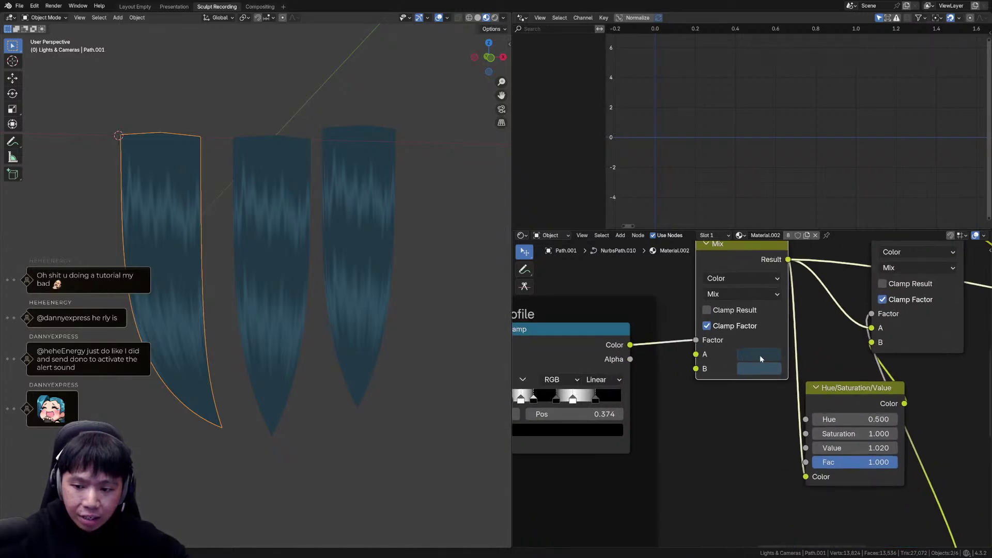
pyautogui.scroll(1, 744, 284)
pyautogui.scroll(-4, 744, 283)
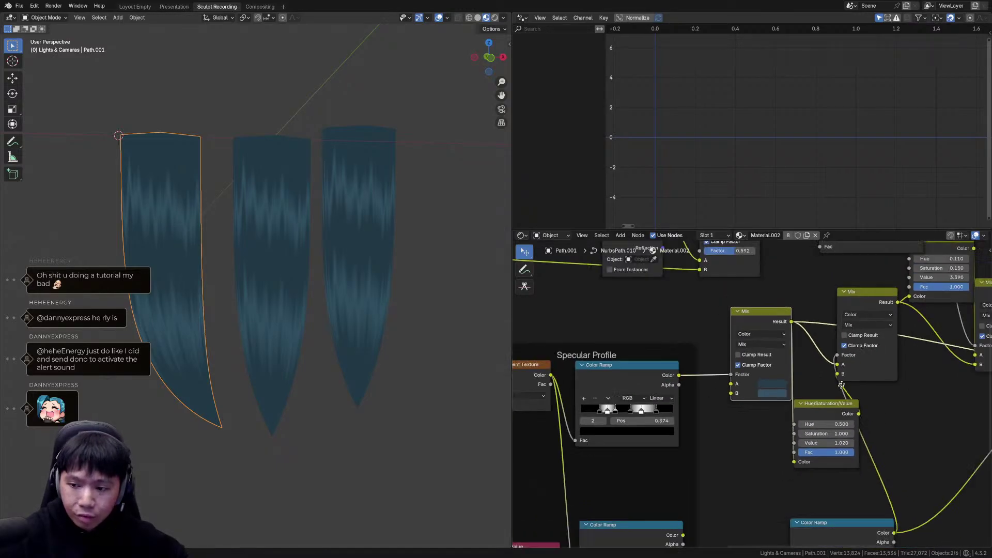
pyautogui.scroll(1, 762, 426)
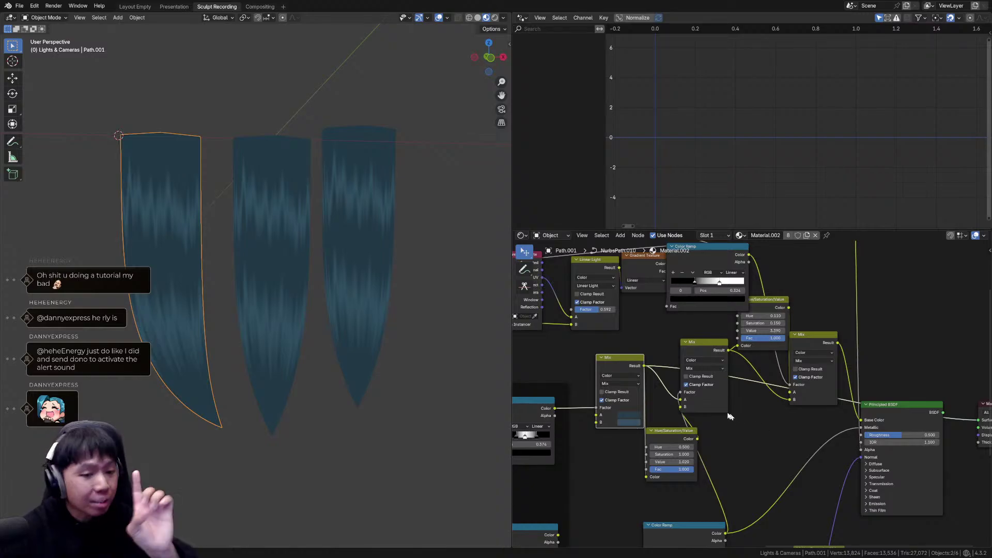
pyautogui.moveTo(746, 408); pyautogui.dragTo(778, 454, button='middle')
pyautogui.scroll(-1, 778, 454)
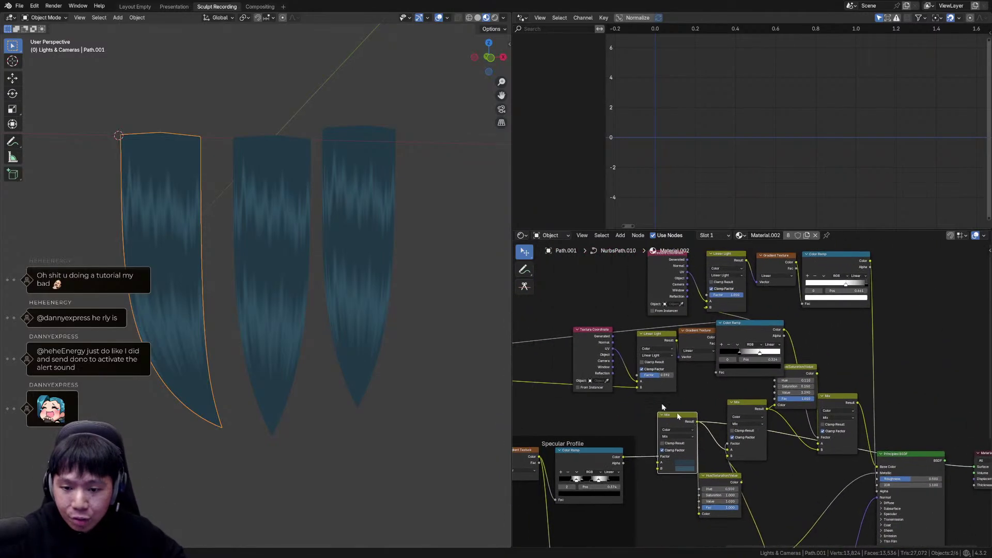
# Delete the tip gradient's Texture Coordinate, Linear Light, Gradient Texture and Color Ramp nodes along with its Hue/Saturation/Value node.
pyautogui.moveTo(577, 356); pyautogui.dragTo(806, 352)
pyautogui.press('x')
pyautogui.click(798, 373)
pyautogui.press('x')
# Dissolve the last Mix node before the Principled BSDF, keeping its link to Base Color.
pyautogui.scroll(1, 840, 419)
pyautogui.moveTo(852, 412); pyautogui.dragTo(815, 427, button='middle')
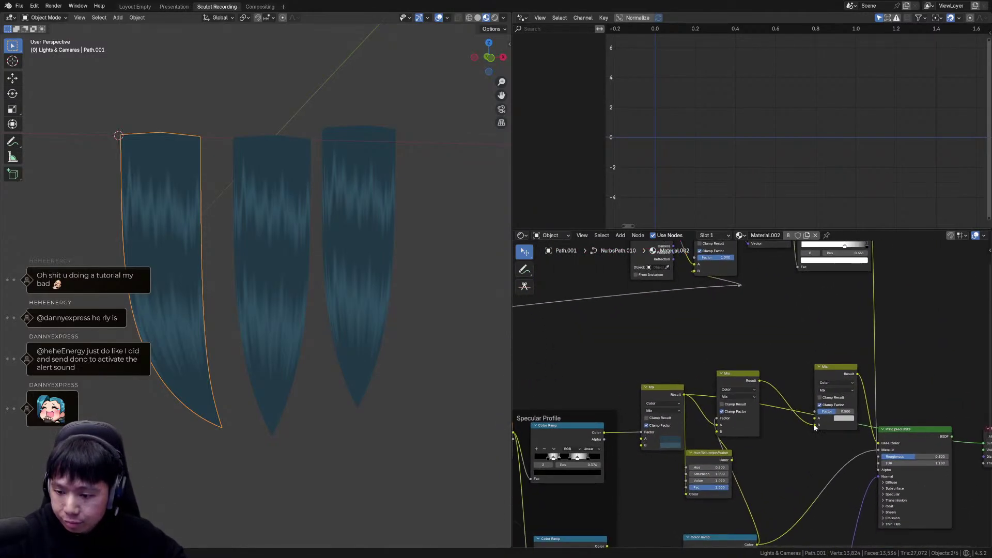
pyautogui.click(845, 373)
pyautogui.hotkey('ctrl', 'x')
# Space out the remaining colour nodes and delete the second Mix and Hue/Saturation/Value nodes, leaving the Specular Profile's Mix node.
pyautogui.moveTo(748, 383); pyautogui.dragTo(825, 398)
pyautogui.moveTo(767, 405); pyautogui.dragTo(766, 372, button='middle')
pyautogui.moveTo(672, 364); pyautogui.dragTo(722, 356)
pyautogui.moveTo(709, 425); pyautogui.dragTo(777, 396)
pyautogui.moveTo(762, 327); pyautogui.dragTo(813, 412)
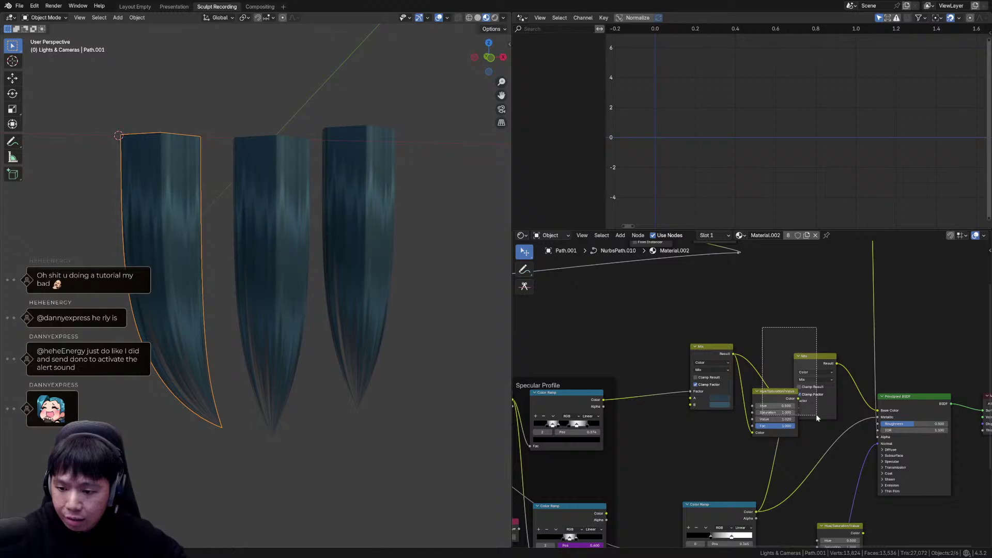
pyautogui.press('x')
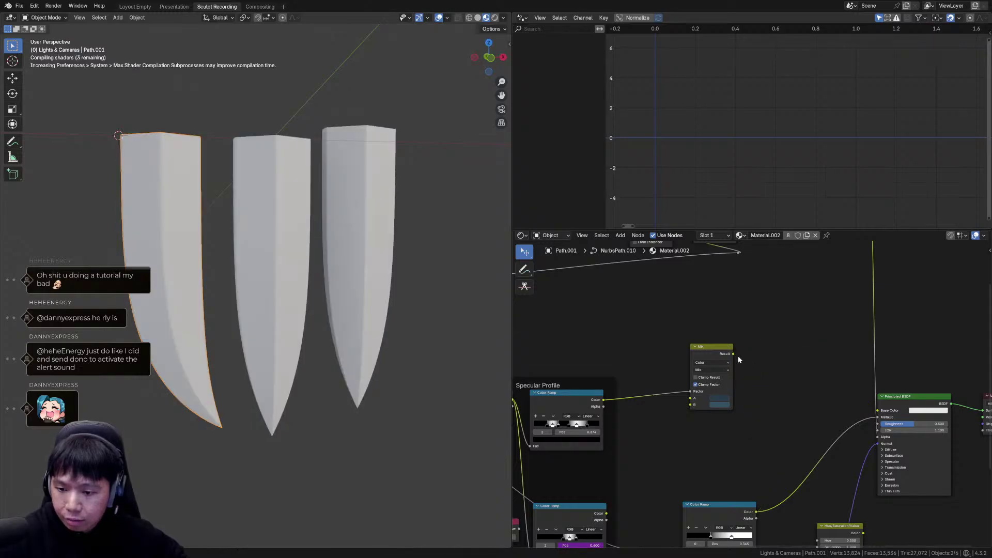
pyautogui.scroll(4, 791, 401)
pyautogui.moveTo(794, 401); pyautogui.dragTo(762, 370, button='middle')
pyautogui.hotkey('ctrl', 'z')
pyautogui.moveTo(789, 306); pyautogui.dragTo(810, 281)
pyautogui.moveTo(768, 335); pyautogui.dragTo(716, 391)
pyautogui.rightClick(716, 391)
pyautogui.moveTo(727, 291); pyautogui.dragTo(803, 361)
pyautogui.press('x')
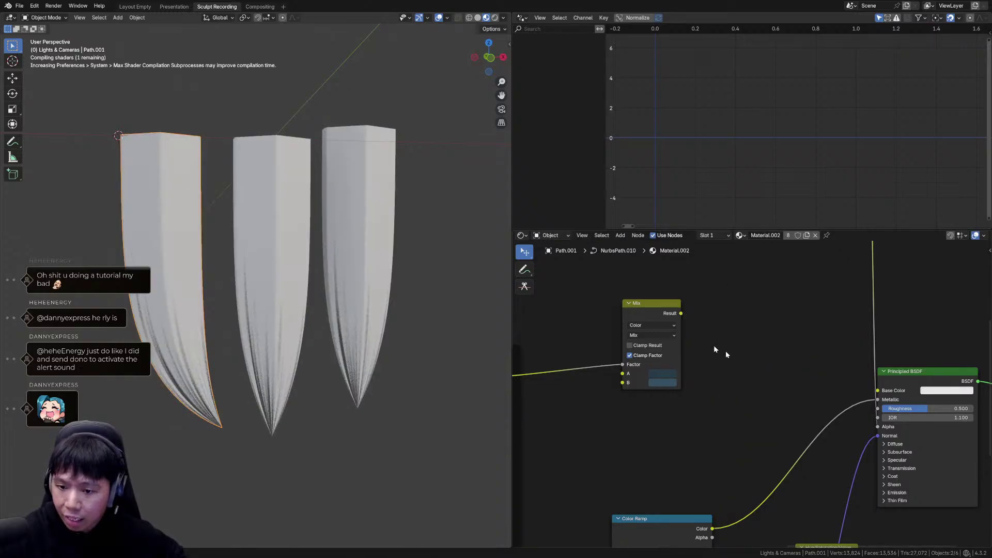
# Preview the Mix node, link its Result to the Principled BSDF's Base Color, and switch the preview back to the shader.
pyautogui.keyDown('ctrl'); pyautogui.keyDown('shift'); pyautogui.click(664, 309); pyautogui.keyUp('shift'); pyautogui.keyUp('ctrl')
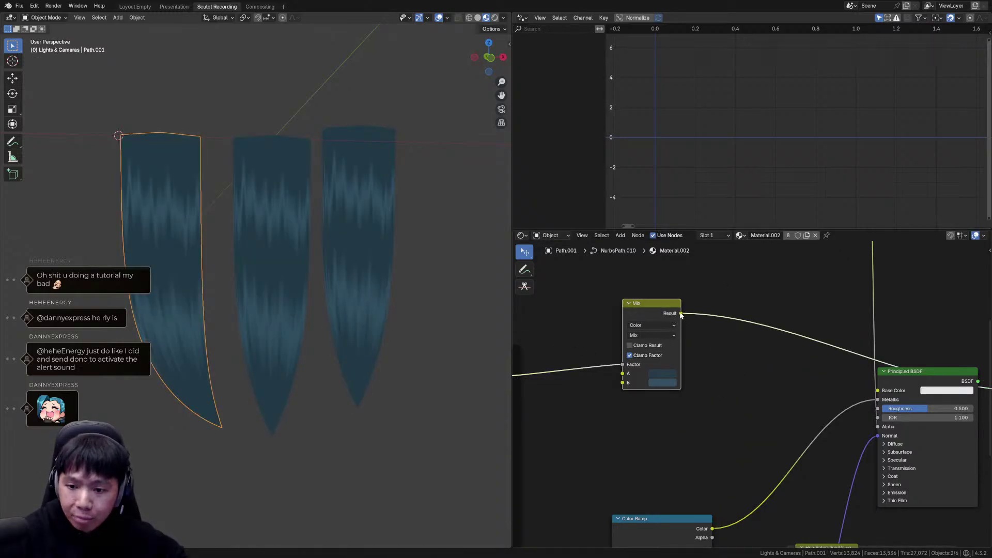
pyautogui.moveTo(800, 366); pyautogui.dragTo(877, 391)
pyautogui.keyDown('ctrl'); pyautogui.keyDown('shift'); pyautogui.click(911, 381); pyautogui.keyUp('shift'); pyautogui.keyUp('ctrl')
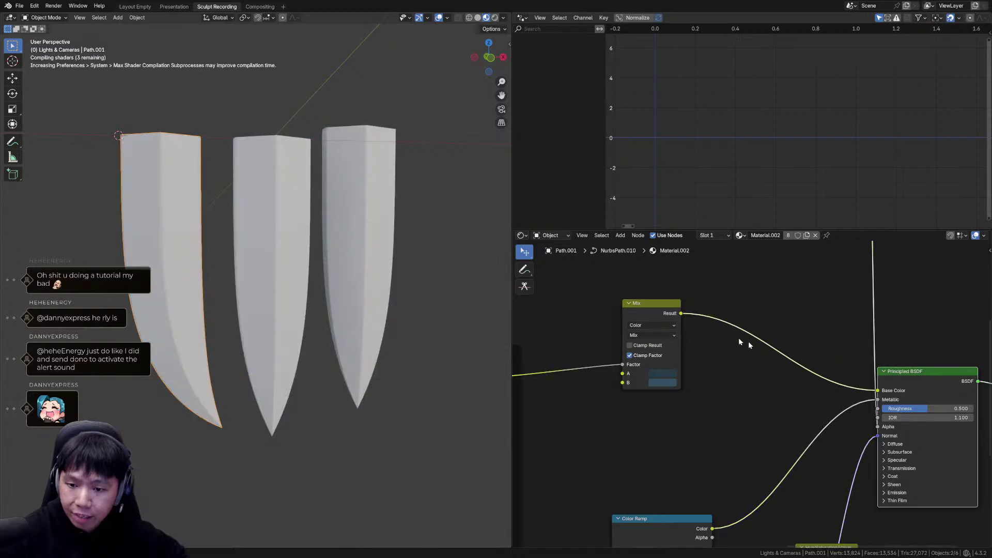
pyautogui.moveTo(658, 311); pyautogui.dragTo(748, 343)
pyautogui.moveTo(679, 369); pyautogui.dragTo(702, 362, button='middle')
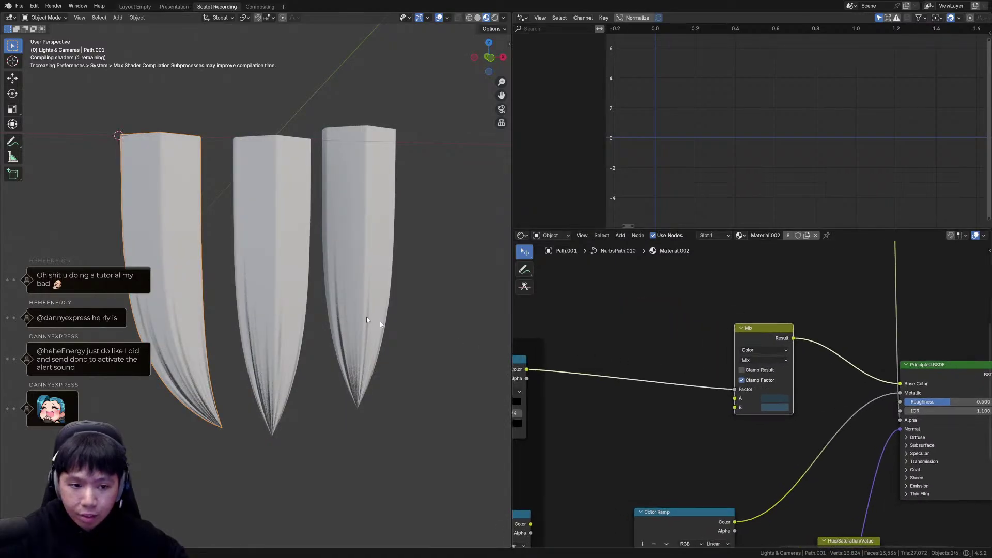
# Delete the upper Color Ramp in the Specular Profile frame and put the lower ramp with the 0.600 driven position in its place.
pyautogui.moveTo(393, 324); pyautogui.dragTo(352, 313, button='middle')
pyautogui.moveTo(413, 320); pyautogui.dragTo(399, 318, button='middle')
pyautogui.moveTo(559, 387); pyautogui.dragTo(719, 354, button='middle')
pyautogui.moveTo(671, 437); pyautogui.dragTo(678, 405, button='middle')
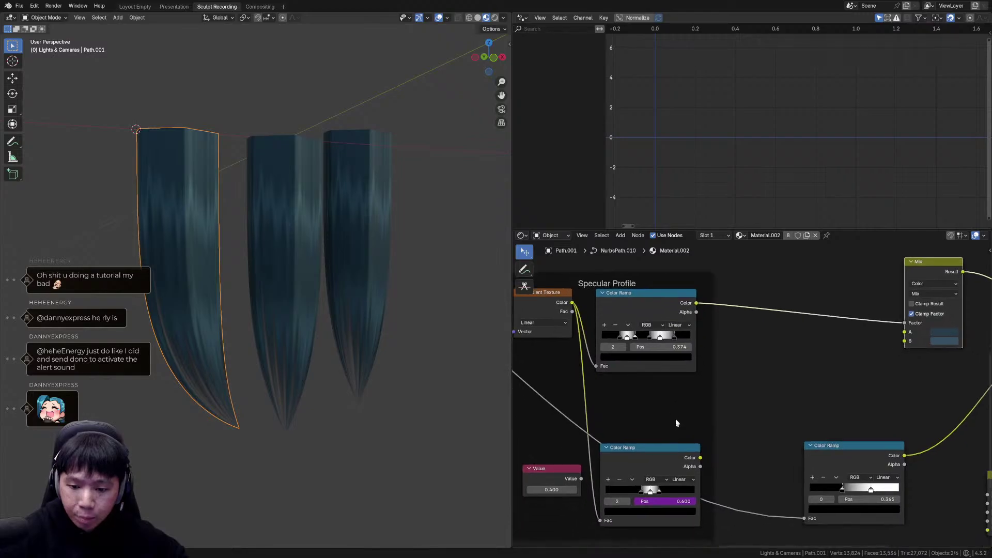
pyautogui.click(645, 307)
pyautogui.moveTo(663, 457); pyautogui.dragTo(656, 307)
pyautogui.click(665, 306)
pyautogui.press('x')
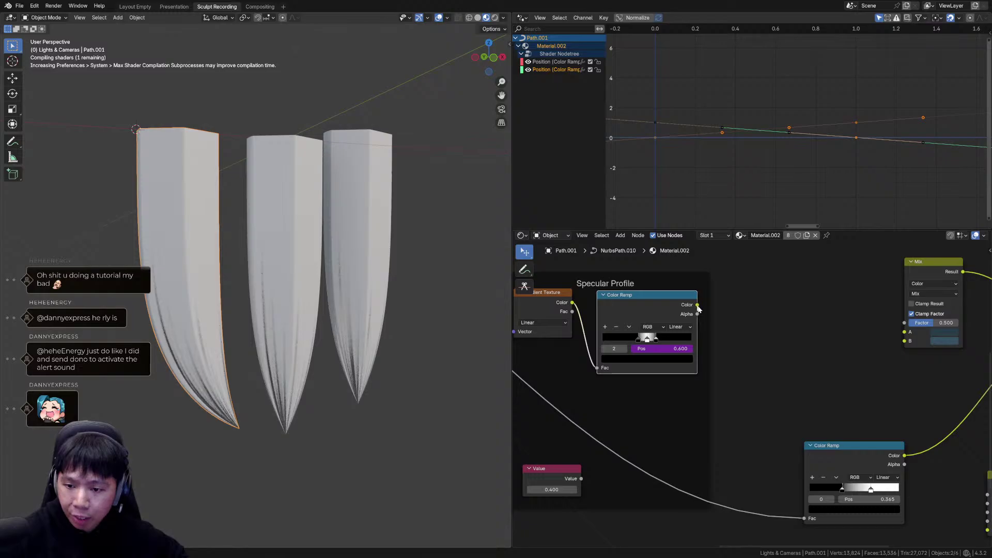
# Link the remaining Specular Profile Color Ramp's Color to the Mix node's Factor and move the Mix node closer.
pyautogui.moveTo(858, 322); pyautogui.dragTo(904, 323)
pyautogui.moveTo(918, 328); pyautogui.dragTo(779, 372, button='middle')
pyautogui.moveTo(797, 312); pyautogui.dragTo(756, 328)
pyautogui.moveTo(756, 329); pyautogui.dragTo(830, 315, button='middle')
pyautogui.scroll(1, 827, 350)
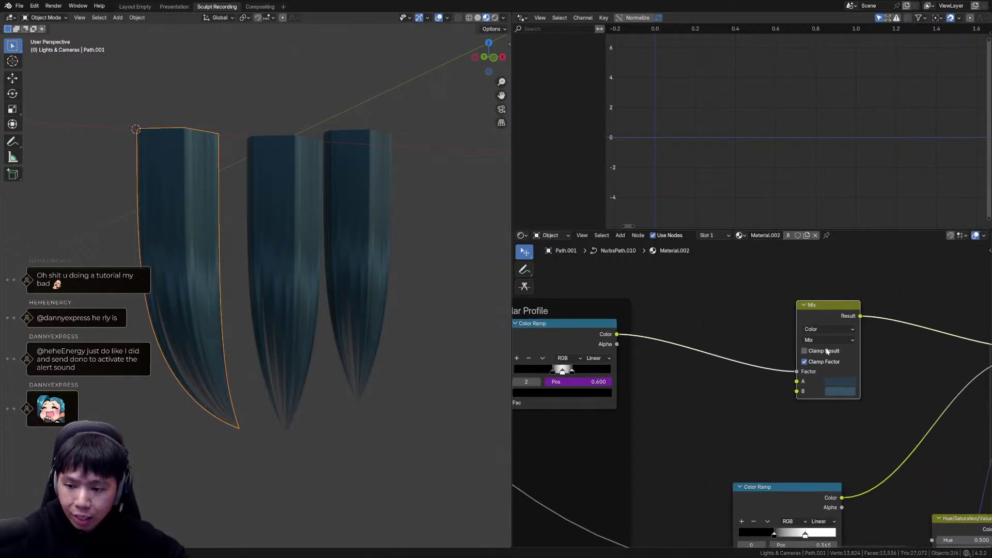
# Preview the Mix node and try darker and lighter brightness for its B colour, ending at a value of 0.121.
pyautogui.moveTo(827, 353); pyautogui.dragTo(696, 355, button='middle')
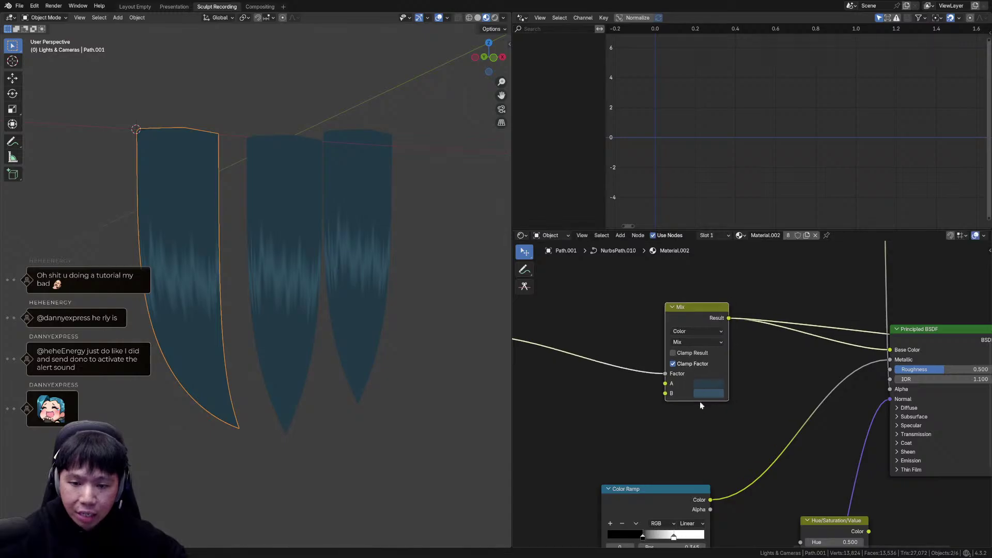
pyautogui.scroll(2, 698, 395)
pyautogui.click(712, 373)
pyautogui.moveTo(734, 318); pyautogui.dragTo(707, 318)
pyautogui.click(716, 392)
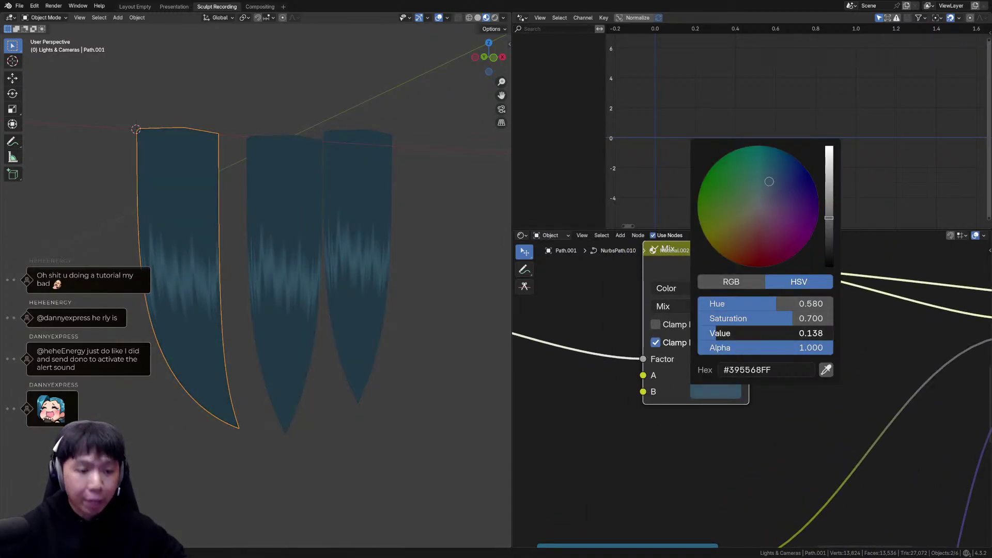
pyautogui.moveTo(721, 378)
pyautogui.mouseDown(button='middle')
pyautogui.moveTo(728, 414)
pyautogui.moveTo(721, 382)
pyautogui.mouseUp(button='middle')
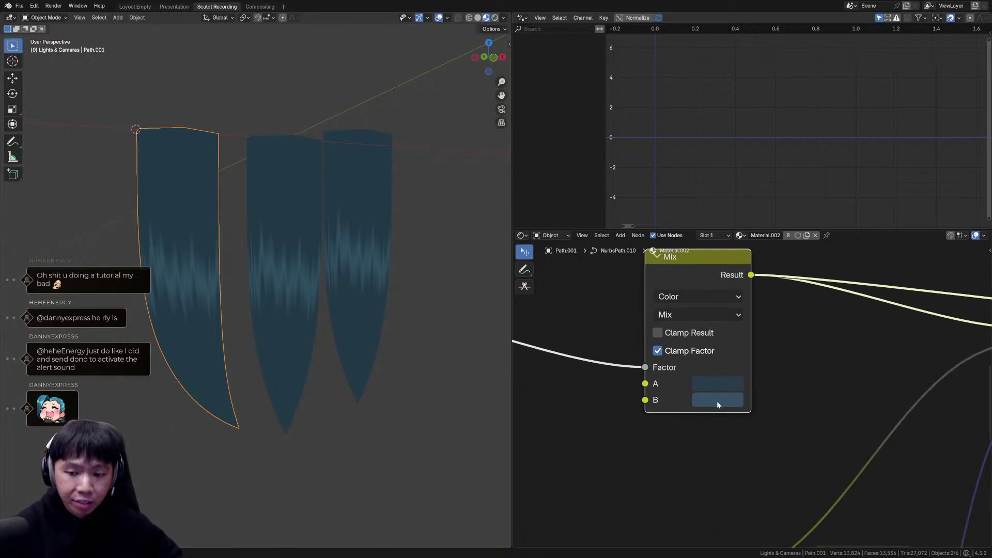
pyautogui.click(718, 400)
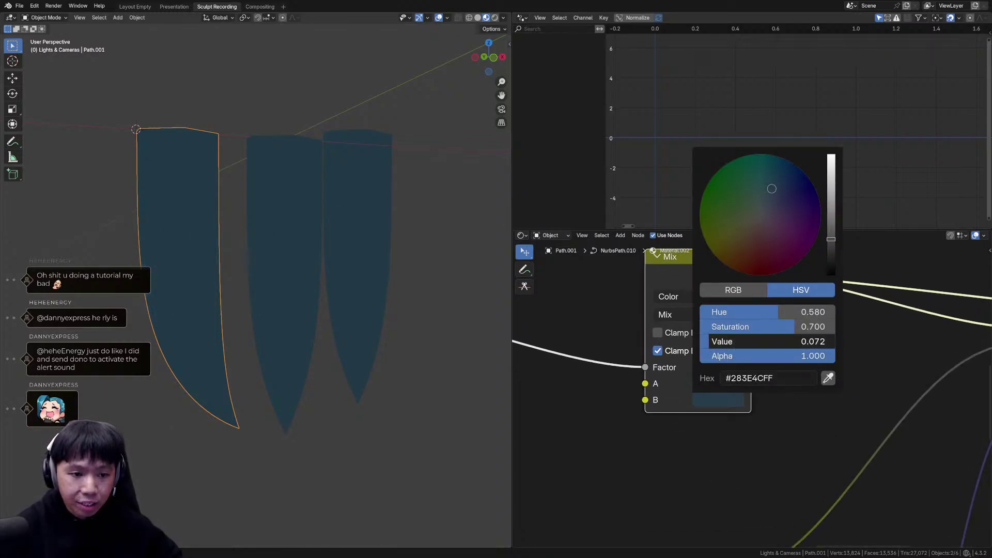
pyautogui.moveTo(714, 342); pyautogui.dragTo(717, 342)
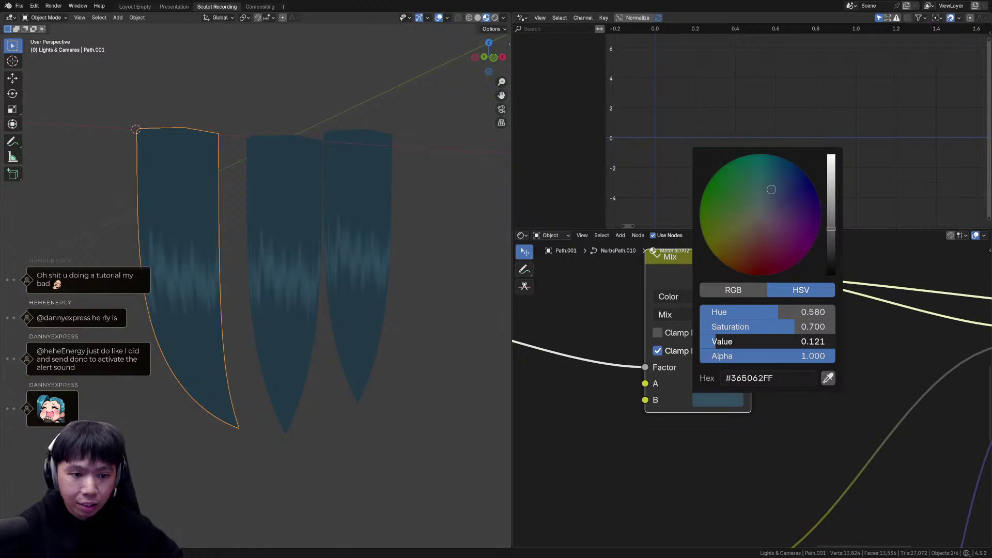
# Preview the Principled BSDF and examine how the Mix node's two colours look on the shaded strands.
pyautogui.scroll(-4, 631, 407)
pyautogui.moveTo(701, 391); pyautogui.dragTo(656, 409, button='middle')
pyautogui.rightClick(738, 344)
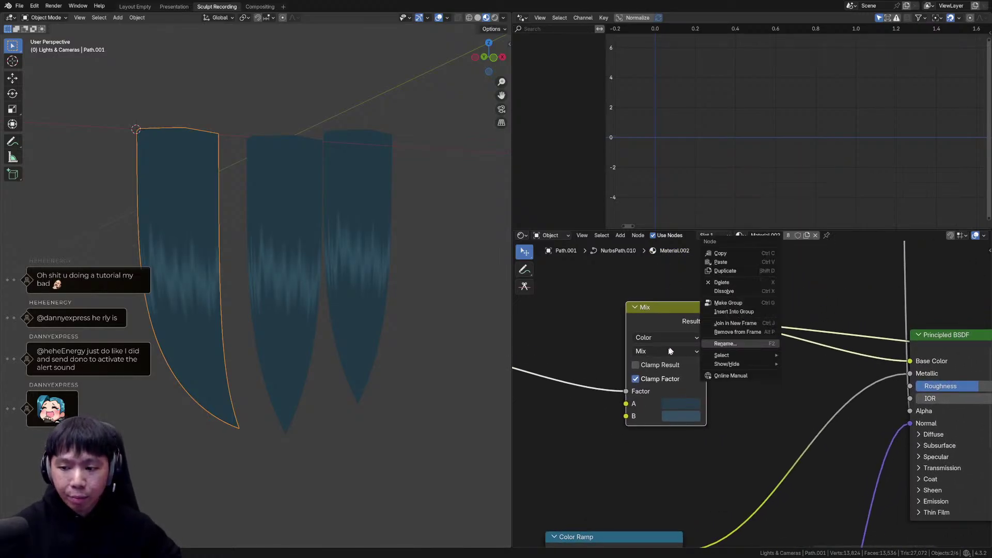
pyautogui.moveTo(812, 344); pyautogui.dragTo(703, 339, button='middle')
pyautogui.keyDown('ctrl'); pyautogui.keyDown('shift'); pyautogui.click(872, 332); pyautogui.keyUp('shift'); pyautogui.keyUp('ctrl')
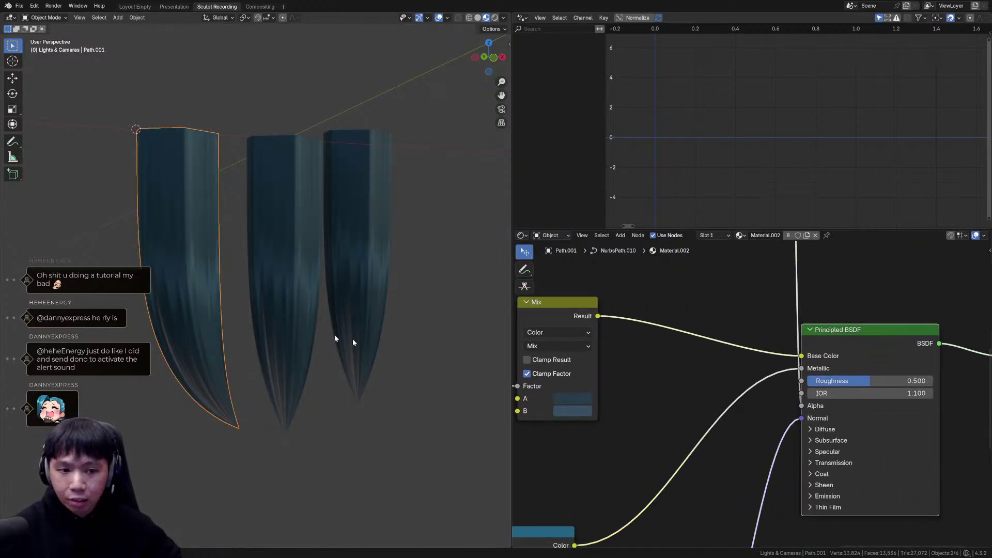
pyautogui.moveTo(645, 396); pyautogui.dragTo(801, 377, button='middle')
pyautogui.scroll(-3, 756, 396)
pyautogui.scroll(1, 745, 411)
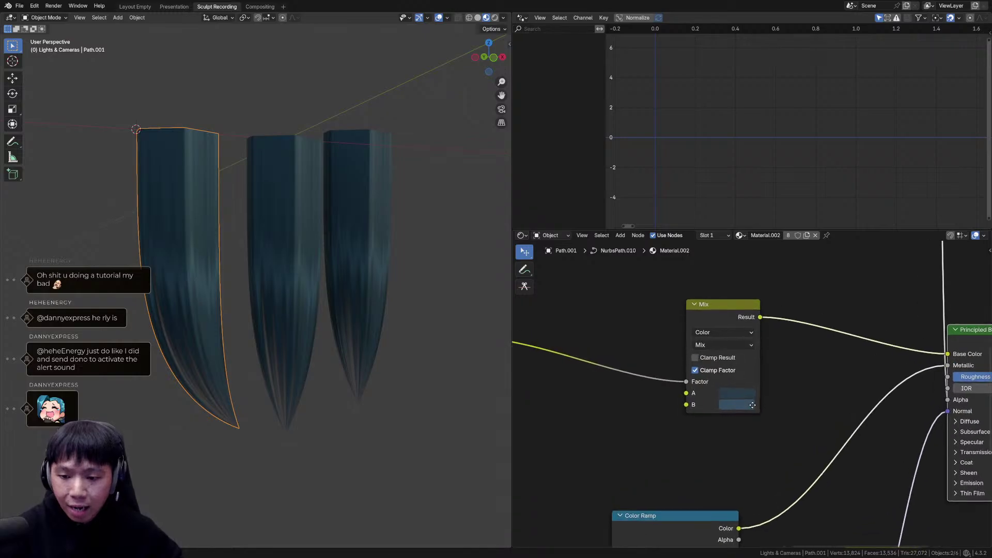
pyautogui.scroll(1, 748, 401)
pyautogui.moveTo(749, 395); pyautogui.dragTo(768, 400, button='middle')
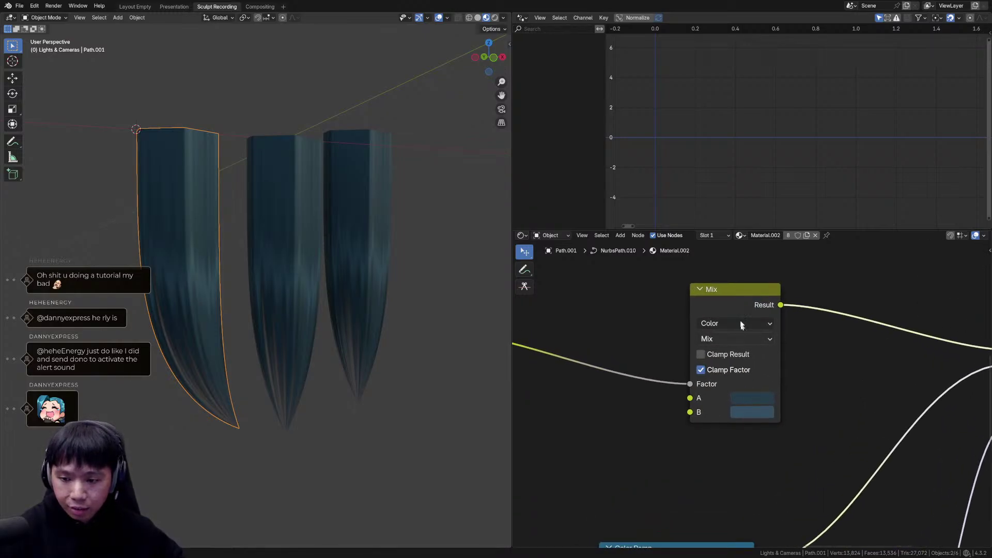
# Preview the Mix node fed by the Specular Profile and place a duplicate of it below the original.
pyautogui.keyDown('ctrl'); pyautogui.keyDown('shift'); pyautogui.click(737, 306); pyautogui.keyUp('shift'); pyautogui.keyUp('ctrl')
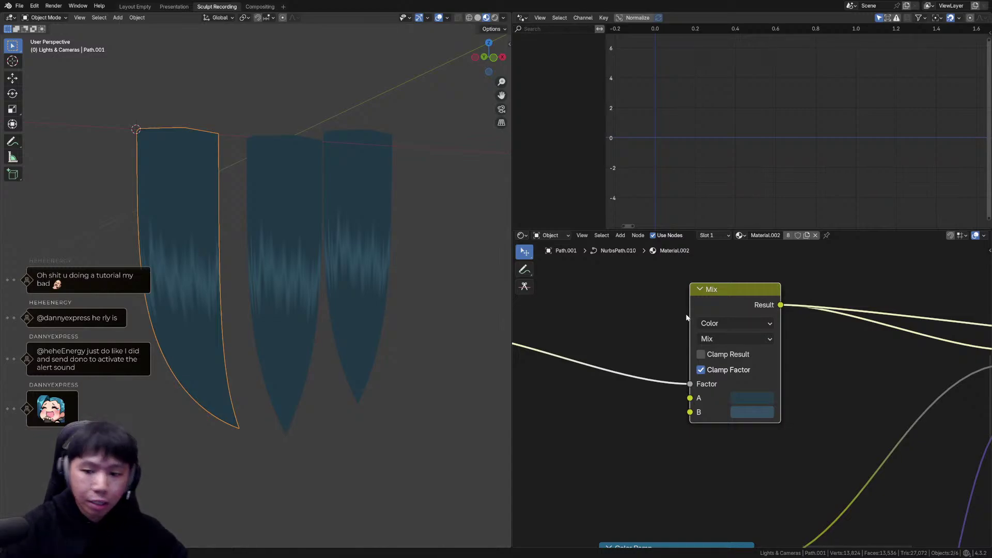
pyautogui.scroll(-2, 802, 424)
pyautogui.click(789, 402)
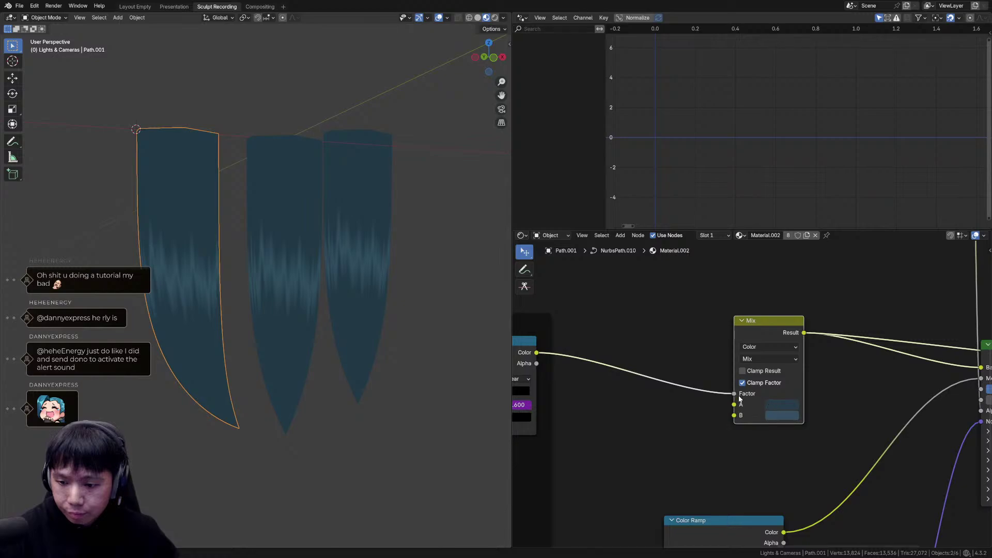
pyautogui.moveTo(739, 399); pyautogui.dragTo(721, 395, button='middle')
pyautogui.keyDown('shift'); pyautogui.scroll(1, 739, 400); pyautogui.keyUp('shift')
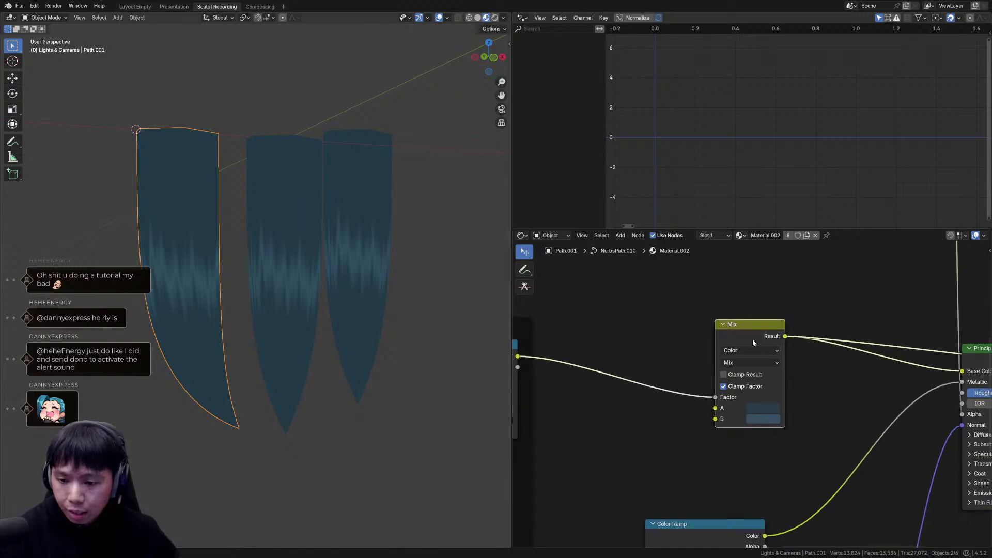
pyautogui.moveTo(753, 346); pyautogui.dragTo(814, 296, button='middle')
pyautogui.hotkey('shift', 'd')
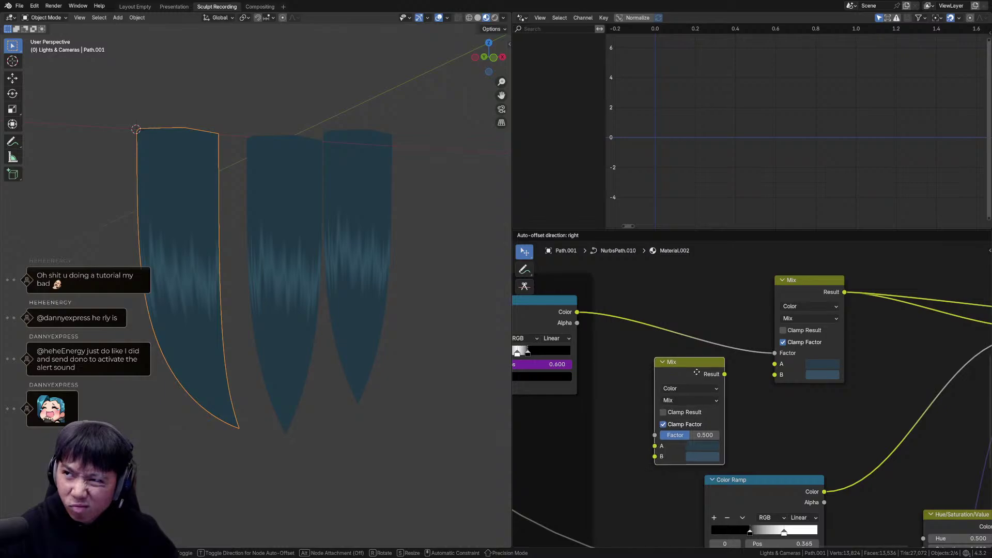
pyautogui.click(702, 367)
pyautogui.moveTo(912, 351); pyautogui.dragTo(722, 364, button='middle')
pyautogui.moveTo(582, 421); pyautogui.dragTo(756, 370, button='middle')
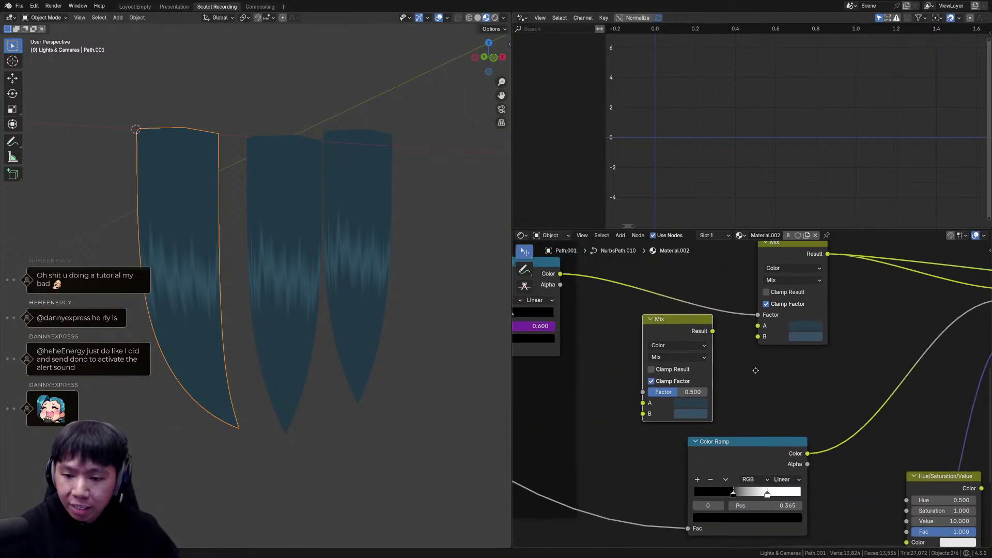
pyautogui.moveTo(662, 385); pyautogui.dragTo(683, 399, button='middle')
pyautogui.scroll(2, 686, 402)
# Preview the duplicate Mix node, set its Factor to 0 and change its A colour to light grey #8E9195.
pyautogui.keyDown('ctrl'); pyautogui.keyDown('shift'); pyautogui.click(700, 340); pyautogui.keyUp('shift'); pyautogui.keyUp('ctrl')
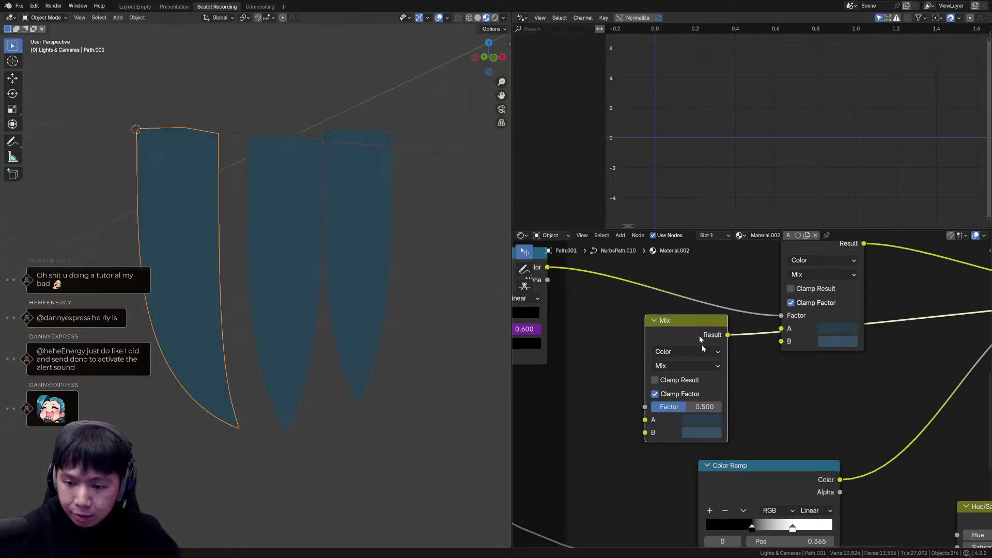
pyautogui.moveTo(705, 408); pyautogui.dragTo(671, 413)
pyautogui.scroll(2, 702, 405)
pyautogui.moveTo(718, 433); pyautogui.dragTo(762, 452, button='middle')
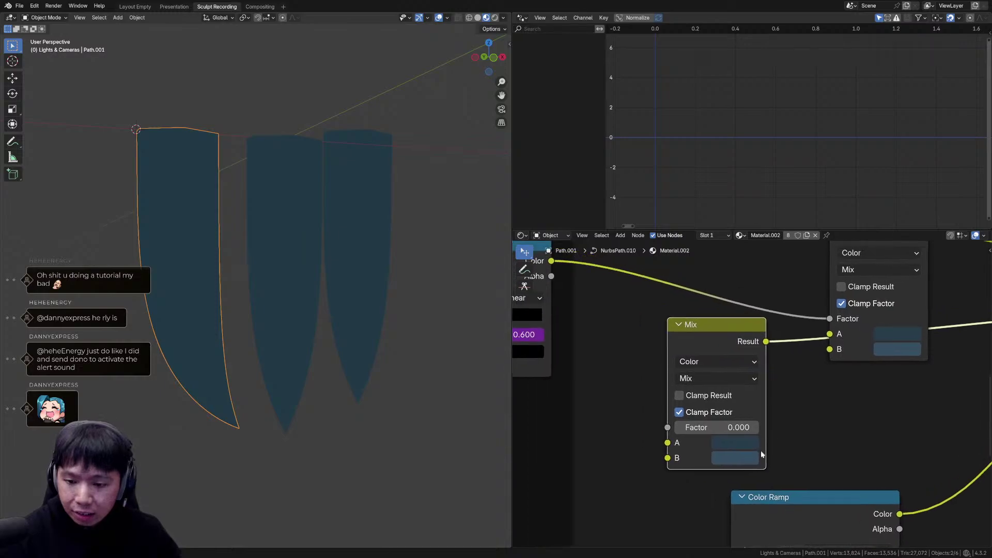
pyautogui.click(741, 446)
pyautogui.moveTo(748, 388); pyautogui.dragTo(731, 374)
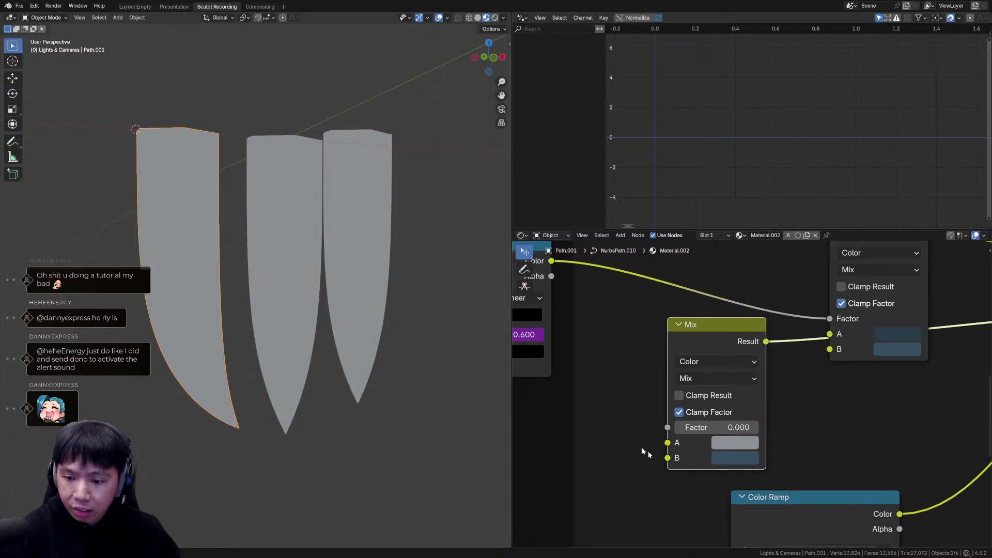
# Preview the original Mix node and change its A colour to grey to compare it with the blue B colour.
pyautogui.moveTo(814, 424); pyautogui.dragTo(749, 477, button='middle')
pyautogui.keyDown('ctrl'); pyautogui.keyDown('shift'); pyautogui.click(827, 288); pyautogui.keyUp('shift'); pyautogui.keyUp('ctrl')
pyautogui.moveTo(828, 298); pyautogui.dragTo(785, 289, button='middle')
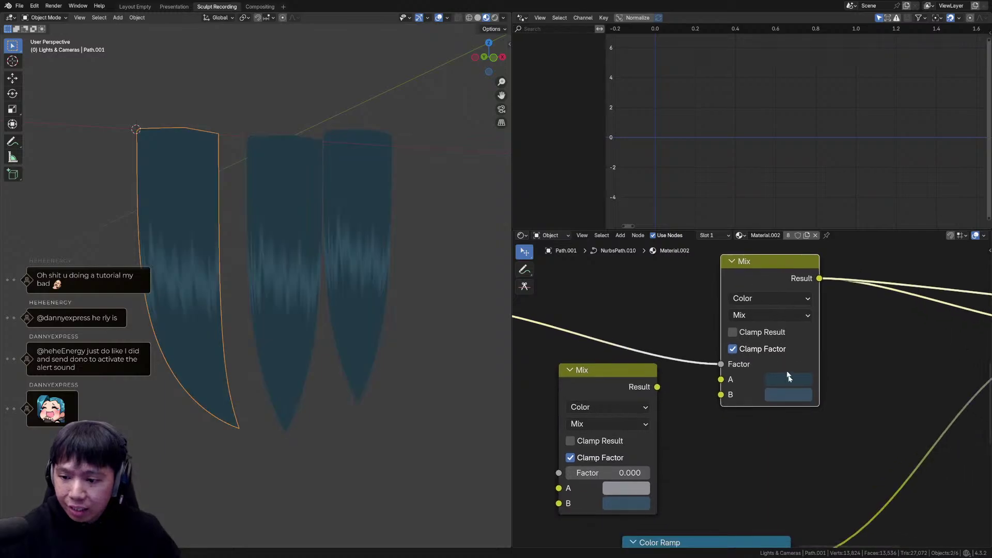
pyautogui.click(789, 378)
pyautogui.moveTo(828, 312); pyautogui.dragTo(844, 324)
pyautogui.scroll(2, 269, 261)
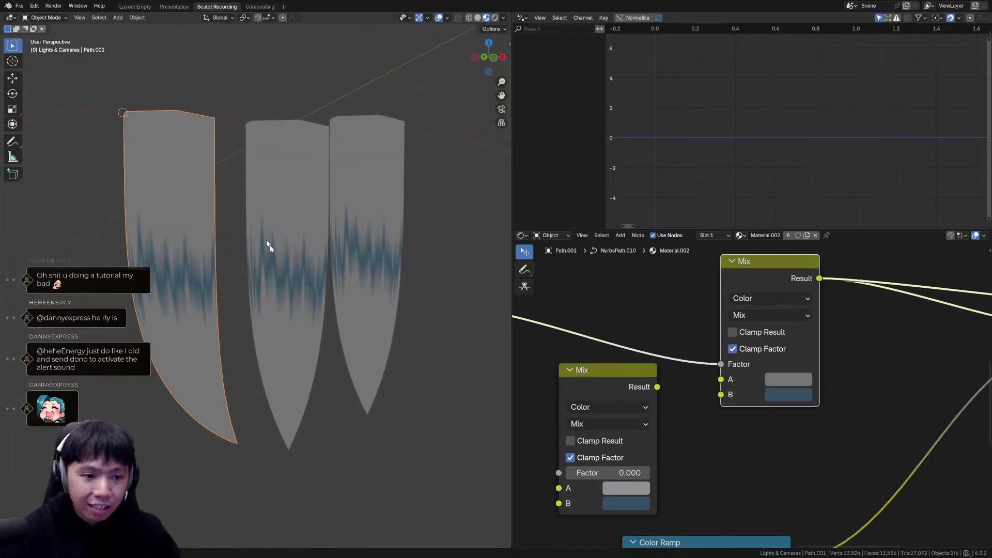
pyautogui.moveTo(293, 294); pyautogui.dragTo(282, 272, button='middle')
# Preview the duplicate Mix node and turn its A colour into a brighter beige with hue 0.08 and saturation 0.268.
pyautogui.moveTo(638, 391); pyautogui.dragTo(736, 324, button='middle')
pyautogui.keyDown('ctrl'); pyautogui.keyDown('shift'); pyautogui.click(735, 325); pyautogui.keyUp('shift'); pyautogui.keyUp('ctrl')
pyautogui.moveTo(722, 358); pyautogui.dragTo(773, 348, button='middle')
pyautogui.scroll(1, 776, 413)
pyautogui.moveTo(759, 429); pyautogui.dragTo(762, 408, button='middle')
pyautogui.scroll(2, 755, 402)
pyautogui.click(762, 402)
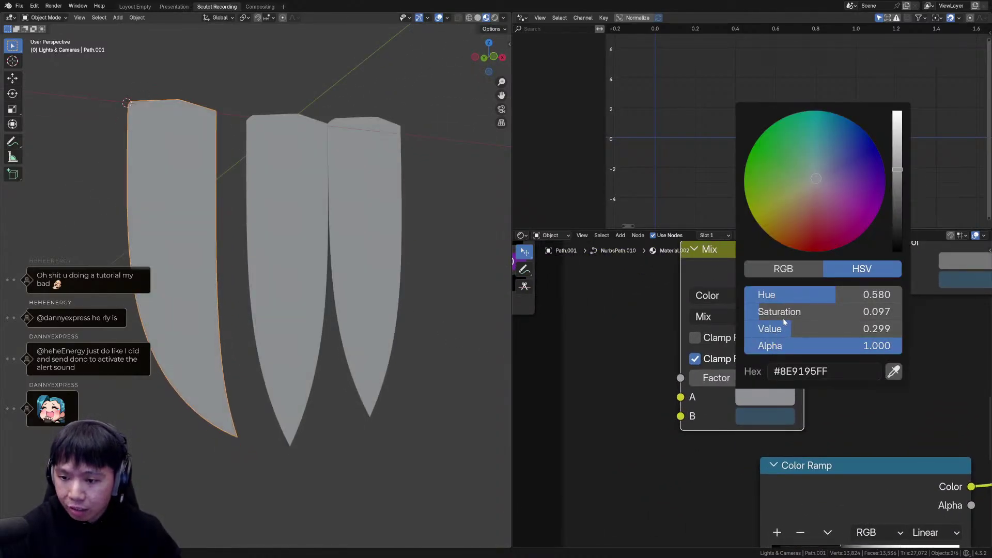
pyautogui.moveTo(787, 311); pyautogui.dragTo(785, 312)
pyautogui.click(812, 293)
pyautogui.press('BackSpace')
pyautogui.write('.08')
pyautogui.press('Return')
pyautogui.moveTo(799, 329); pyautogui.dragTo(828, 329)
# Link the duplicate Mix node's Result to Base Color, check the beige strands and place the node beside the original Mix.
pyautogui.scroll(-6, 863, 434)
pyautogui.moveTo(814, 350); pyautogui.dragTo(641, 398, button='middle')
pyautogui.moveTo(611, 361)
pyautogui.mouseDown()
pyautogui.moveTo(873, 370)
pyautogui.moveTo(936, 315)
pyautogui.mouseUp()
pyautogui.moveTo(241, 322); pyautogui.dragTo(219, 326, button='middle')
pyautogui.moveTo(879, 379)
pyautogui.mouseDown(button='middle')
pyautogui.moveTo(751, 394)
pyautogui.moveTo(879, 385)
pyautogui.mouseUp(button='middle')
pyautogui.moveTo(608, 370); pyautogui.dragTo(836, 282)
pyautogui.moveTo(916, 314); pyautogui.dragTo(753, 381, button='middle')
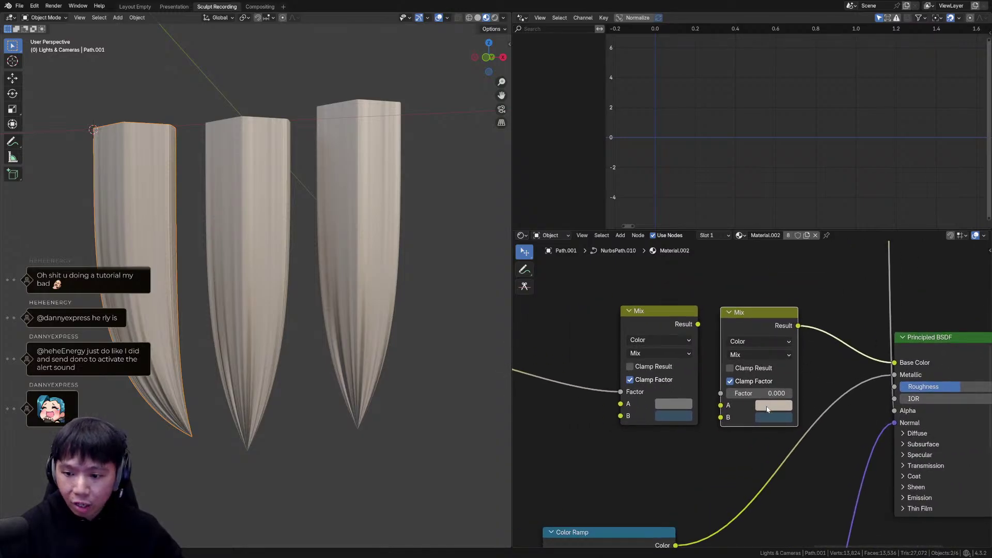
# Replace the duplicate Mix node with the original, carrying over the beige A colour and linking its Result to Base Color.
pyautogui.press('x')
pyautogui.moveTo(697, 324); pyautogui.dragTo(894, 363)
pyautogui.moveTo(425, 345); pyautogui.dragTo(448, 347, button='middle')
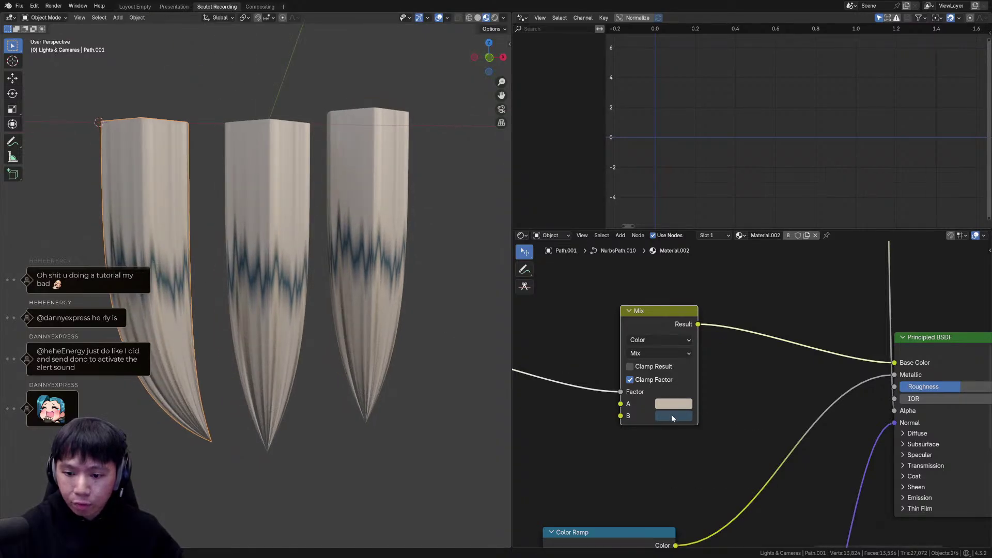
# Paste the beige colour into the Mix node's B colour and brighten it to a value of 0.673.
pyautogui.hotkey('ctrl', 'v')
pyautogui.click(673, 419)
pyautogui.moveTo(705, 373); pyautogui.dragTo(713, 373)
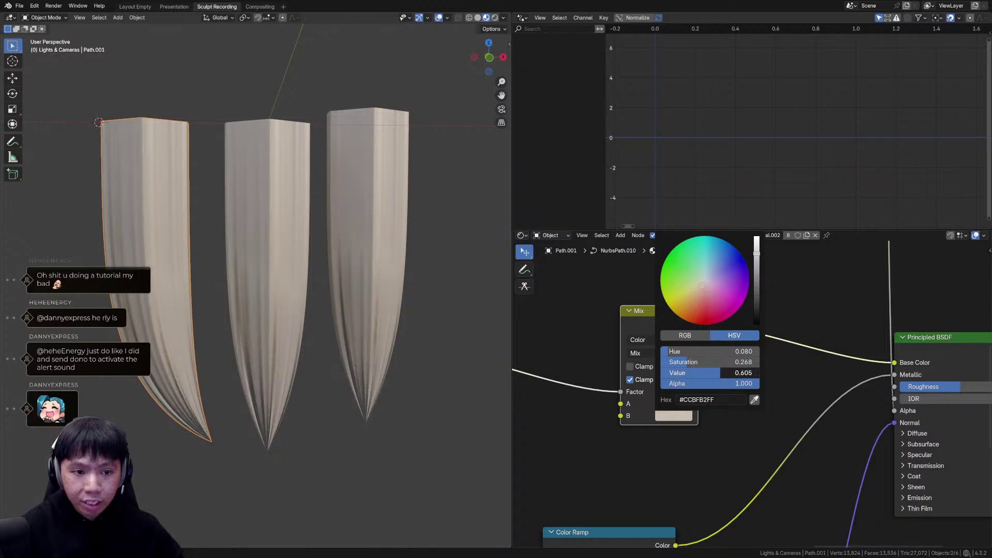
pyautogui.moveTo(368, 341); pyautogui.dragTo(339, 352, button='middle')
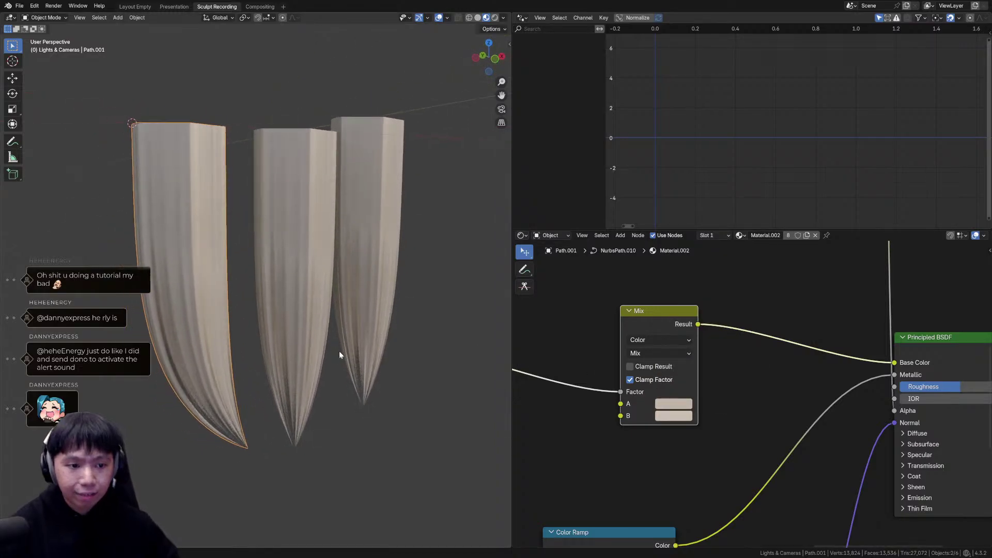
pyautogui.click(670, 418)
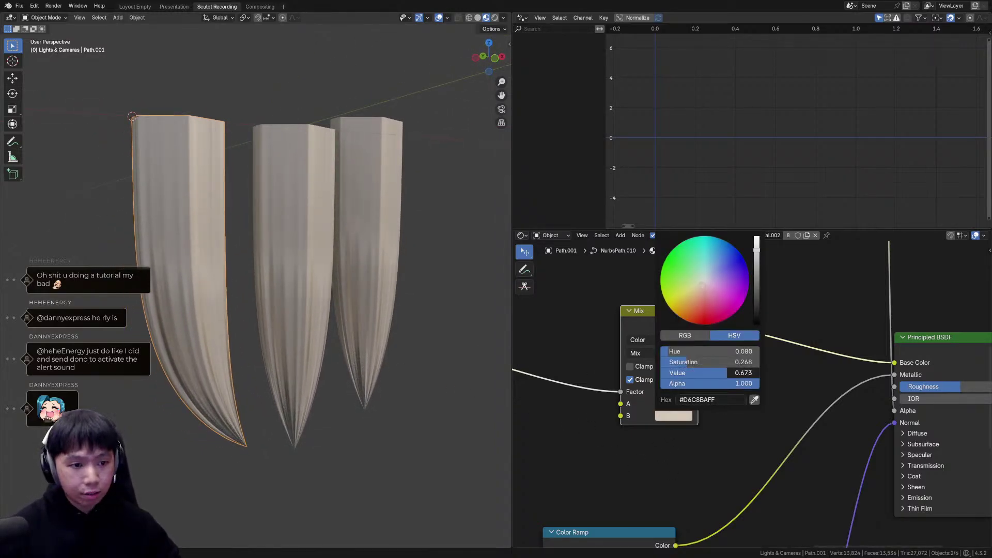
pyautogui.moveTo(435, 384); pyautogui.dragTo(458, 382, button='middle')
pyautogui.moveTo(669, 442); pyautogui.dragTo(700, 446, button='middle')
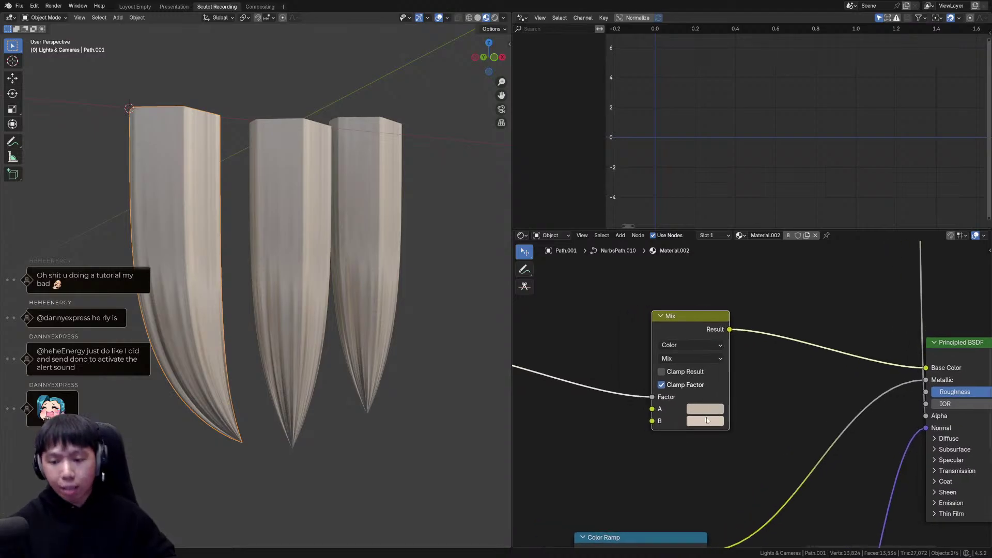
# Move the Mix node farther from the Principled BSDF and place a duplicate of it between the two.
pyautogui.keyDown('ctrl'); pyautogui.moveTo(787, 442); pyautogui.dragTo(720, 390, button='middle'); pyautogui.keyUp('ctrl')
pyautogui.moveTo(692, 342); pyautogui.dragTo(597, 326)
pyautogui.moveTo(395, 345); pyautogui.dragTo(430, 336, button='middle')
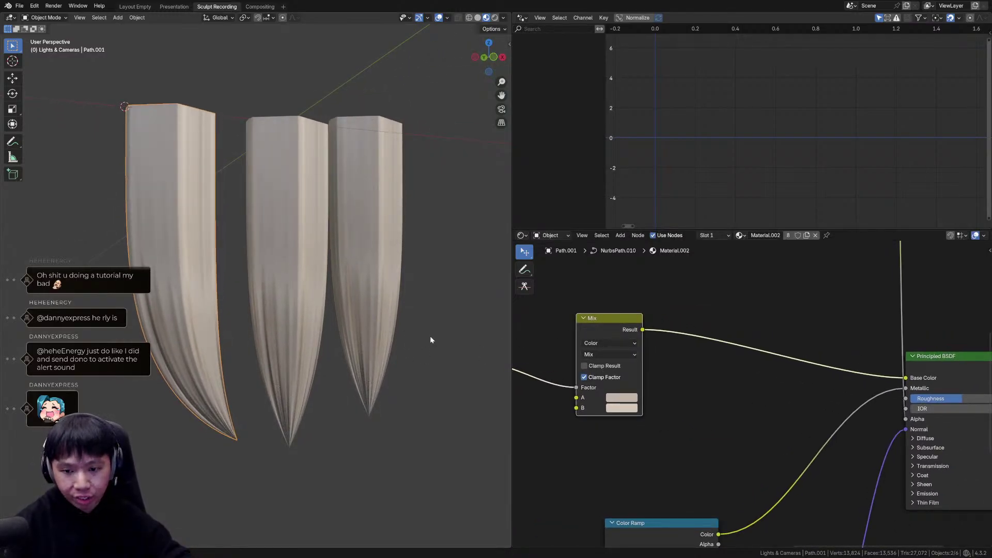
pyautogui.moveTo(683, 349); pyautogui.dragTo(689, 380, button='middle')
pyautogui.hotkey('shift', 'd')
pyautogui.click(724, 406)
pyautogui.moveTo(773, 441); pyautogui.dragTo(722, 376, button='middle')
pyautogui.keyDown('ctrl'); pyautogui.moveTo(690, 406); pyautogui.dragTo(730, 414, button='middle'); pyautogui.keyUp('ctrl')
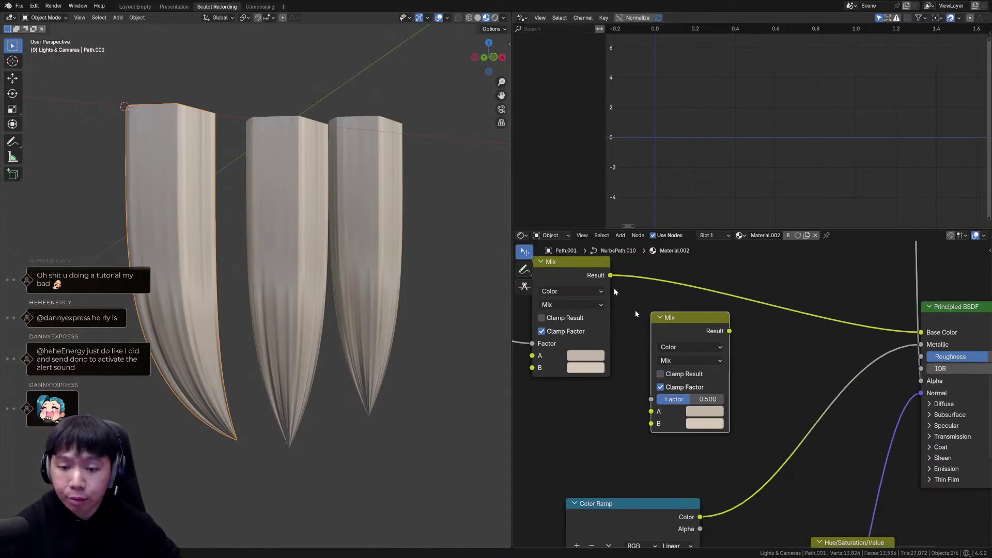
# Copy the dark blue Base Color from the NodeGroup in the other hair file into the duplicate Mix node's A colour.
pyautogui.hotkey('alt', 'Tab')
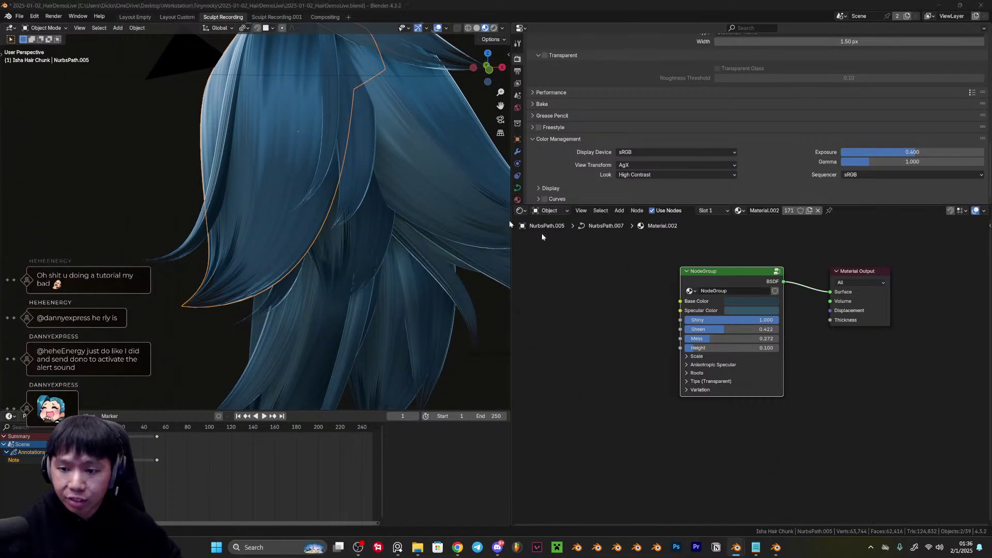
pyautogui.hotkey('alt', 'Tab')
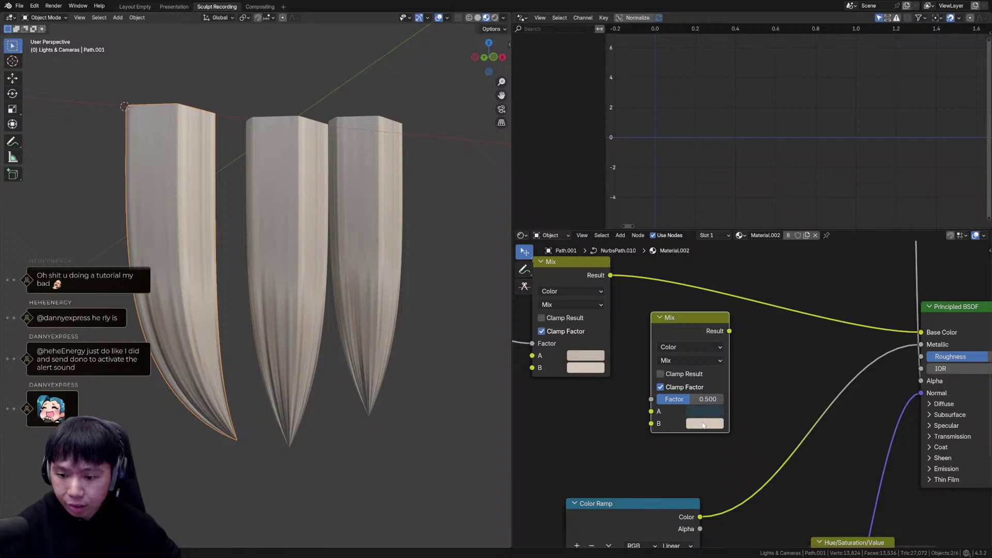
pyautogui.moveTo(677, 399); pyautogui.dragTo(818, 410, button='middle')
pyautogui.scroll(-1, 818, 410)
# Link the Specular Profile Color Ramp's Color to the duplicate Mix node's Factor and preview that node on the strands.
pyautogui.moveTo(573, 331); pyautogui.dragTo(795, 434)
pyautogui.moveTo(804, 429); pyautogui.dragTo(737, 426, button='middle')
pyautogui.keyDown('ctrl'); pyautogui.keyDown('shift'); pyautogui.click(759, 370); pyautogui.keyUp('shift'); pyautogui.keyUp('ctrl')
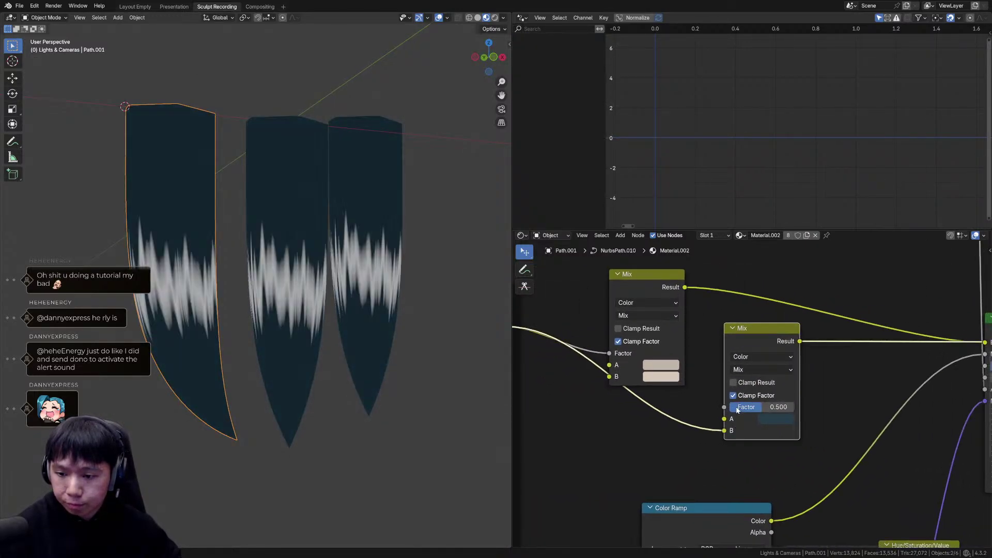
pyautogui.moveTo(769, 408); pyautogui.dragTo(731, 408)
# Place the blue Mix node directly below the beige one, copy its A colour to B and brighten B.
pyautogui.moveTo(750, 348); pyautogui.dragTo(636, 414)
pyautogui.moveTo(610, 496); pyautogui.dragTo(610, 474)
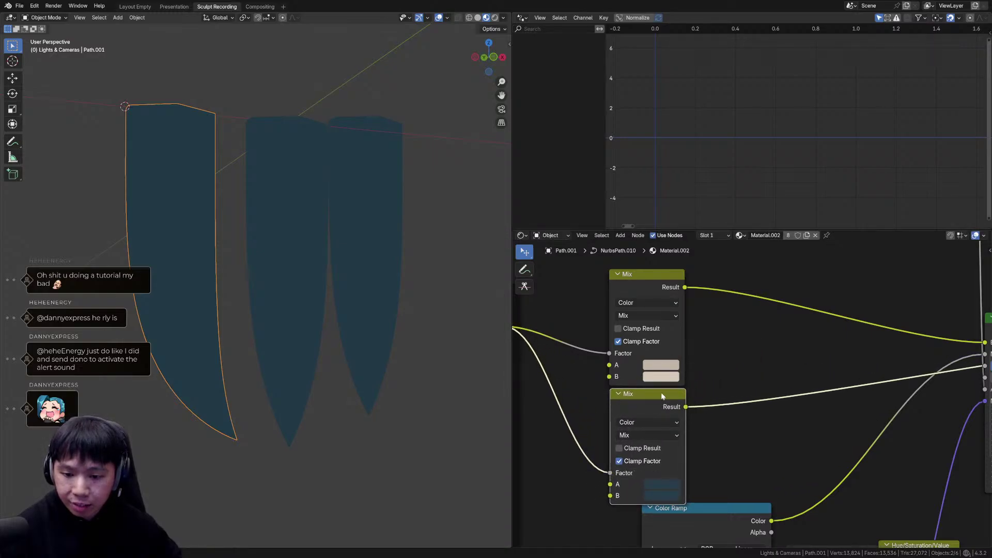
pyautogui.moveTo(686, 440); pyautogui.dragTo(709, 390, button='middle')
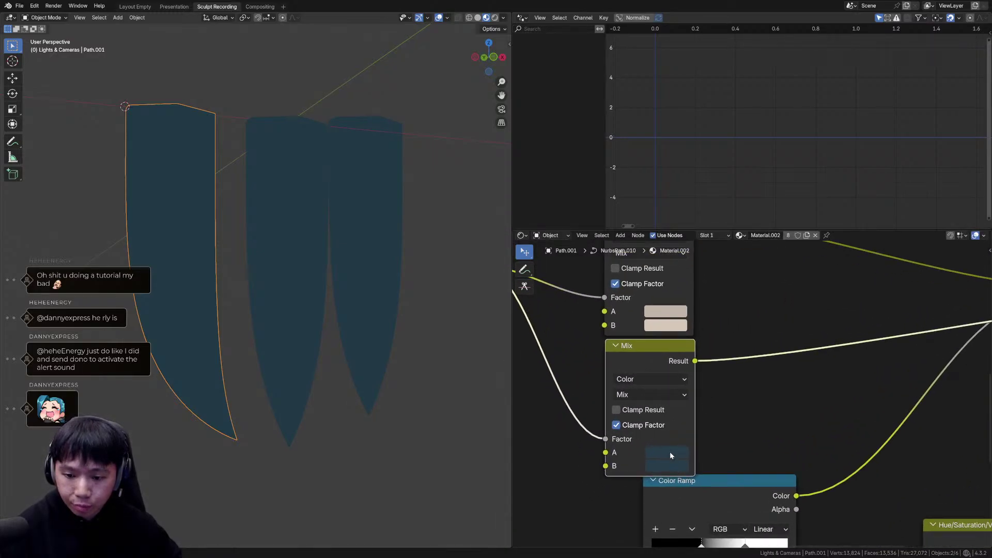
pyautogui.click(670, 467)
pyautogui.moveTo(691, 420); pyautogui.dragTo(696, 420)
pyautogui.scroll(-2, 750, 421)
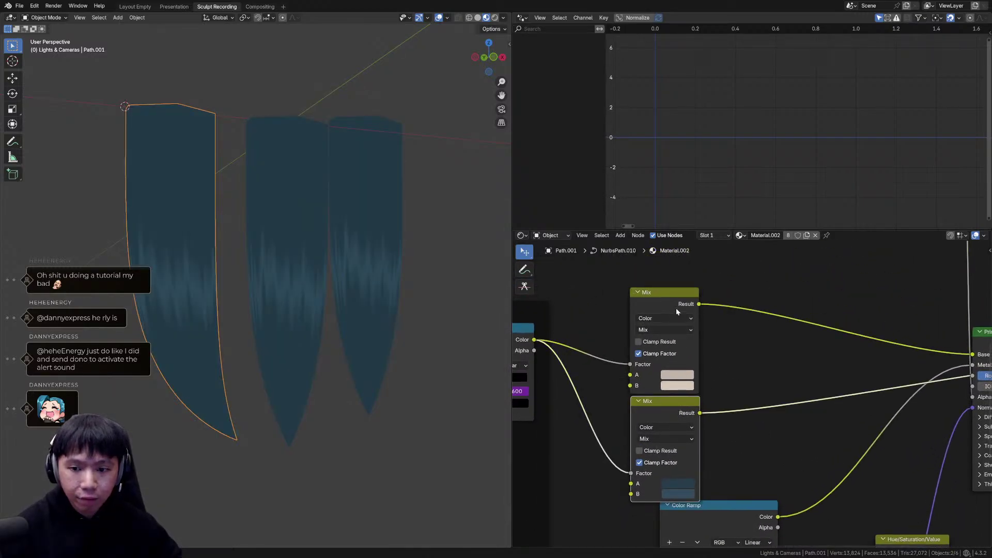
# Preview the beige and blue Mix nodes in turn and space the two nodes slightly apart.
pyautogui.keyDown('ctrl'); pyautogui.keyDown('shift'); pyautogui.click(674, 297); pyautogui.keyUp('shift'); pyautogui.keyUp('ctrl')
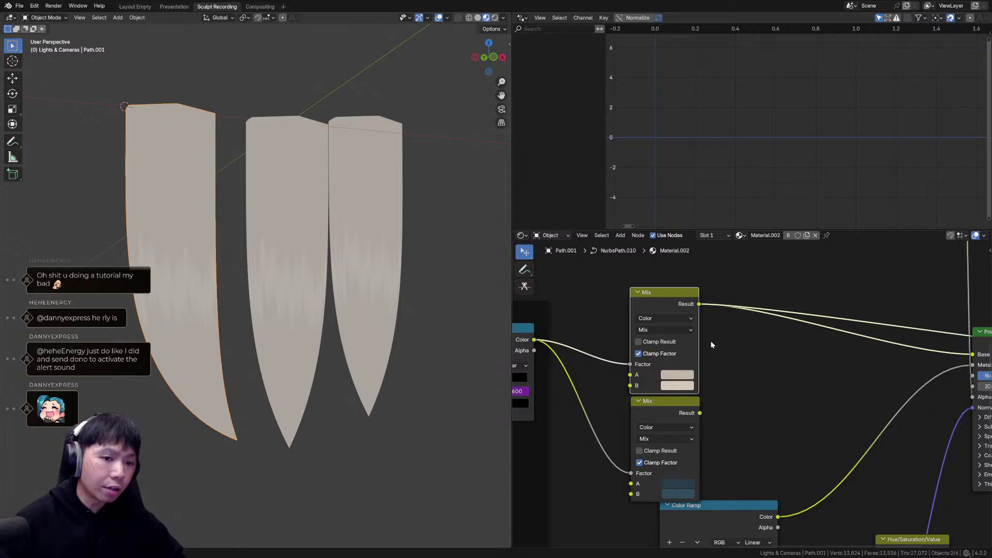
pyautogui.keyDown('ctrl'); pyautogui.keyDown('shift'); pyautogui.click(688, 414); pyautogui.keyUp('shift'); pyautogui.keyUp('ctrl')
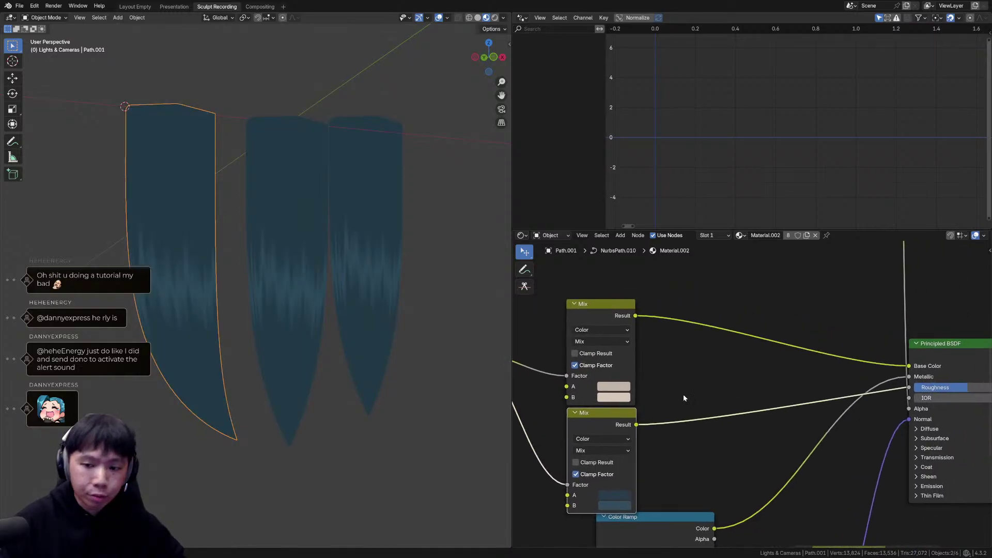
pyautogui.moveTo(715, 379); pyautogui.dragTo(719, 415, button='middle')
pyautogui.moveTo(610, 339); pyautogui.dragTo(614, 288)
pyautogui.moveTo(627, 457); pyautogui.dragTo(628, 423)
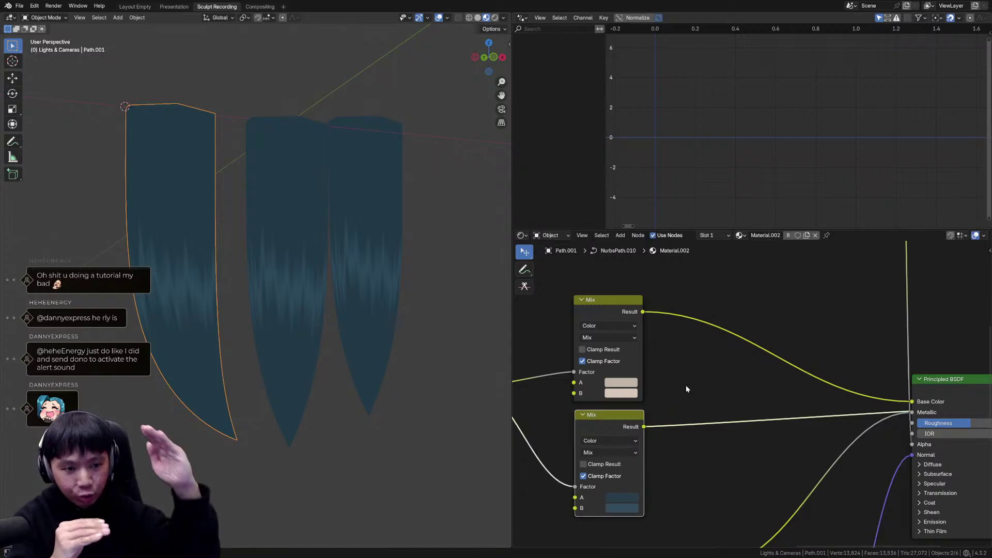
# Insert a new colour Mix node into the link between the beige Mix and Base Color.
pyautogui.moveTo(687, 386); pyautogui.dragTo(736, 374, button='middle')
pyautogui.hotkey('shift', 'a')
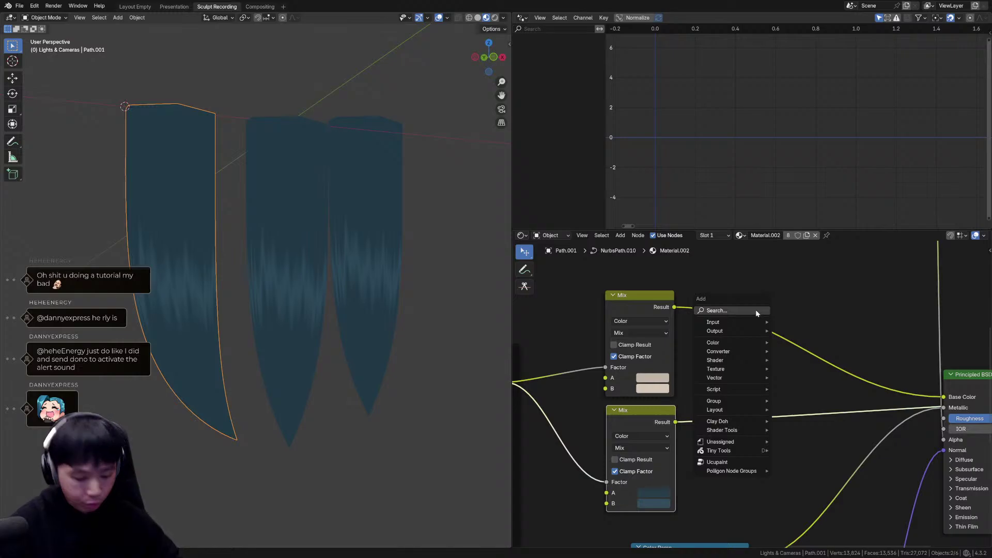
pyautogui.write('mi')
pyautogui.click(789, 336)
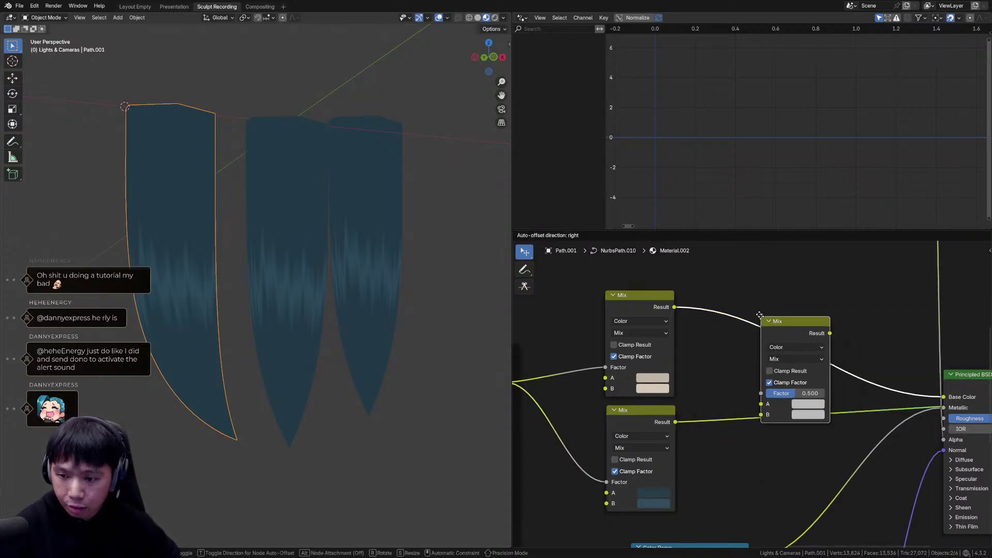
pyautogui.click(779, 304)
pyautogui.moveTo(774, 367); pyautogui.dragTo(770, 383, button='middle')
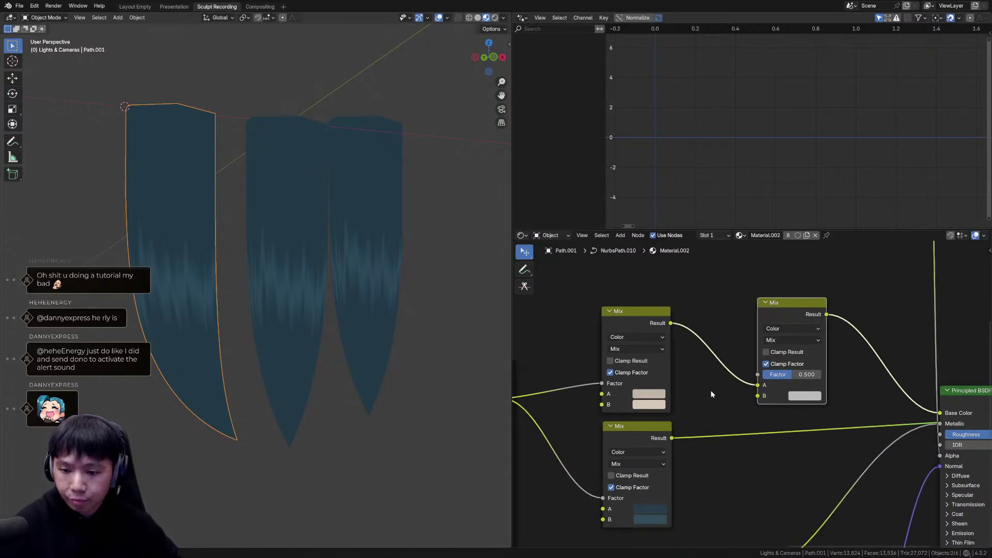
# Set the new Mix node's Factor to 1.000 and link the blue Mix's Result to its B input.
pyautogui.moveTo(711, 392); pyautogui.dragTo(707, 415, button='middle')
pyautogui.moveTo(693, 323); pyautogui.dragTo(726, 445, button='middle')
pyautogui.scroll(-4, 697, 446)
pyautogui.moveTo(716, 388)
pyautogui.mouseDown(button='middle')
pyautogui.moveTo(698, 445)
pyautogui.moveTo(693, 370)
pyautogui.mouseUp(button='middle')
pyautogui.scroll(4, 740, 375)
pyautogui.moveTo(745, 373); pyautogui.dragTo(803, 376)
pyautogui.moveTo(622, 450); pyautogui.dragTo(710, 410)
# Add a Gradient Texture node above the Mix nodes and preview it on the strands.
pyautogui.moveTo(714, 349); pyautogui.dragTo(716, 450, button='middle')
pyautogui.scroll(-2, 703, 451)
pyautogui.moveTo(689, 417); pyautogui.dragTo(684, 425, button='middle')
pyautogui.hotkey('shift', 'a')
pyautogui.write('grad')
pyautogui.click(741, 368)
pyautogui.click(675, 342)
pyautogui.keyDown('ctrl'); pyautogui.moveTo(732, 366); pyautogui.dragTo(729, 358, button='middle'); pyautogui.keyUp('ctrl')
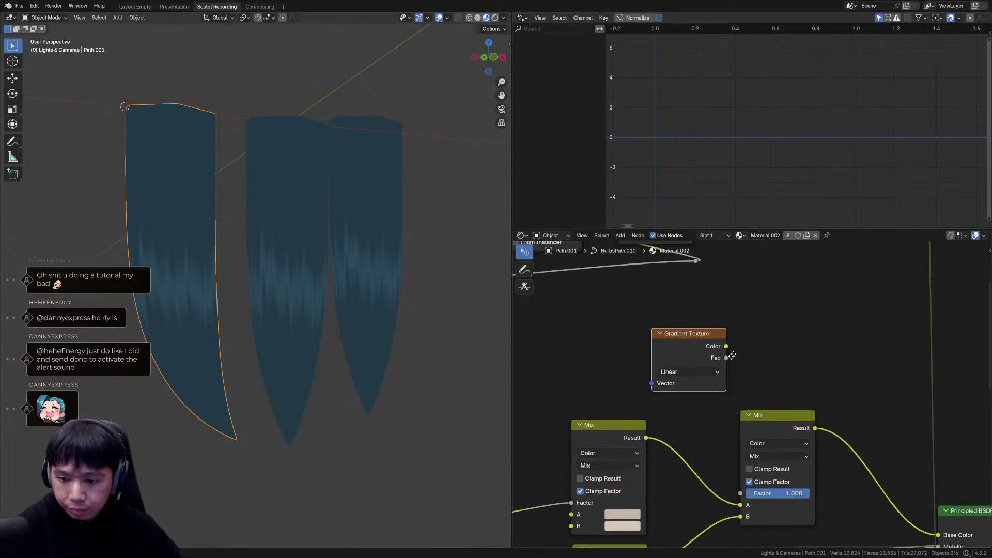
pyautogui.keyDown('ctrl'); pyautogui.keyDown('shift'); pyautogui.click(716, 362); pyautogui.keyUp('shift'); pyautogui.keyUp('ctrl')
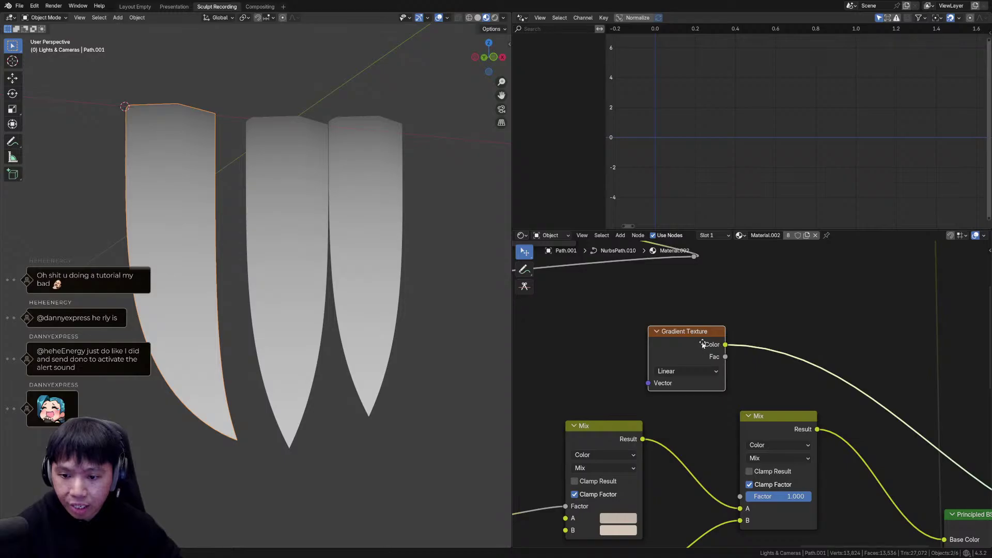
# Drive the Gradient Texture directly with a Texture Coordinate node's UV, remove the Mapping node and collapse the Texture Coordinate node.
pyautogui.hotkey('ctrl', 't')
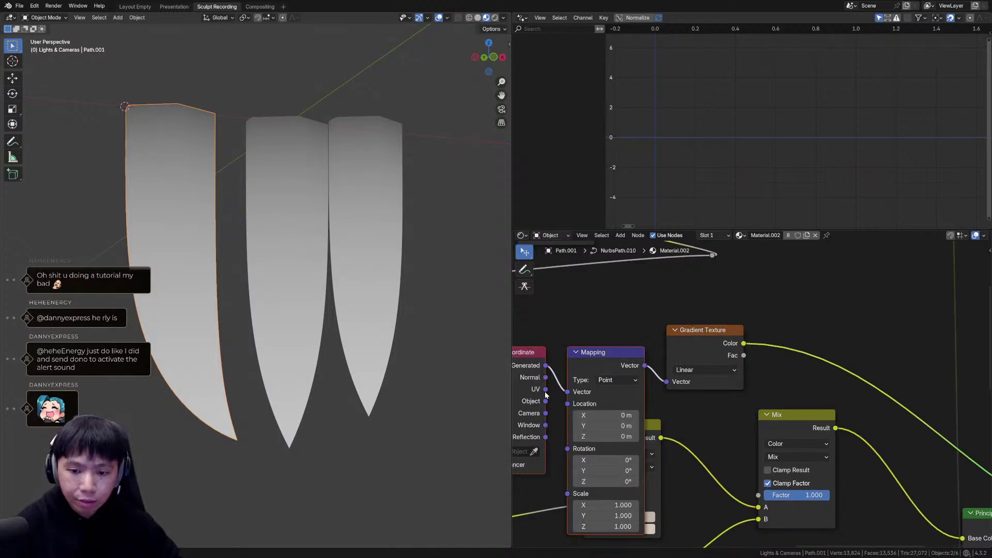
pyautogui.moveTo(549, 387); pyautogui.dragTo(579, 381, button='middle')
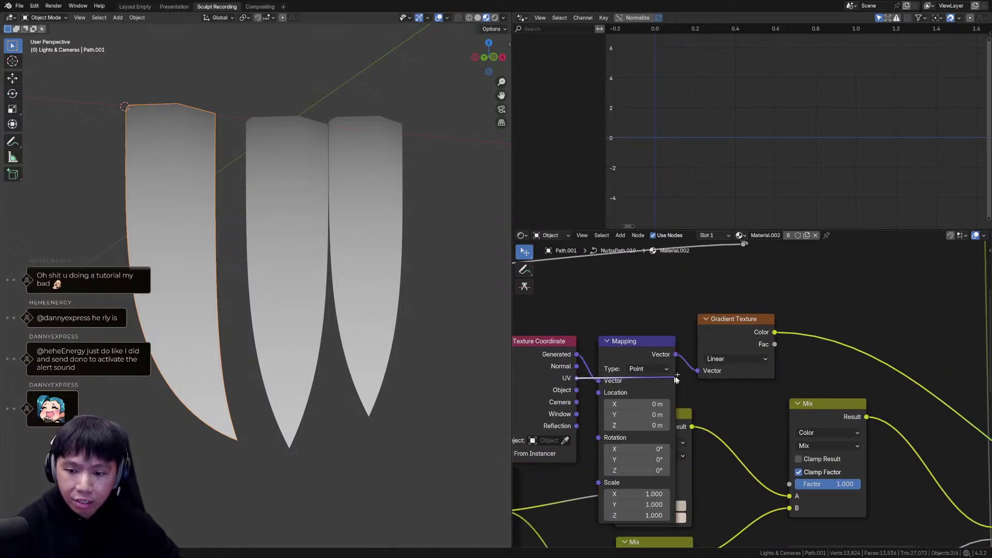
pyautogui.moveTo(701, 372); pyautogui.dragTo(700, 371)
pyautogui.click(660, 345)
pyautogui.press('x')
pyautogui.moveTo(549, 355); pyautogui.dragTo(644, 334)
pyautogui.moveTo(669, 356); pyautogui.dragTo(594, 339, button='middle')
pyautogui.press('h')
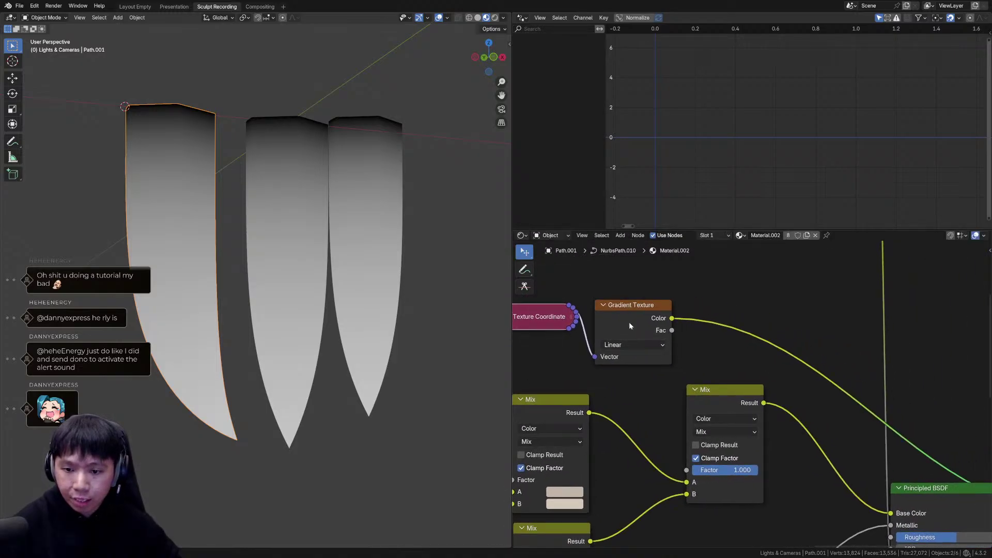
# Insert a Color Ramp after the Gradient Texture and move its black stop to position 0.396.
pyautogui.scroll(-2, 629, 322)
pyautogui.hotkey('shift', 'a')
pyautogui.write('ra')
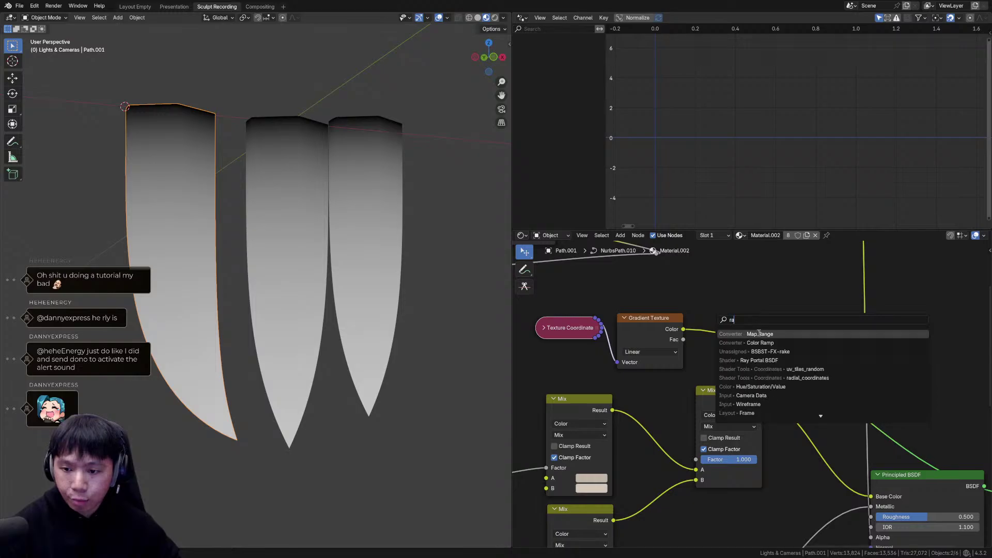
pyautogui.press('Return')
pyautogui.click(698, 311)
pyautogui.moveTo(723, 367)
pyautogui.mouseDown()
pyautogui.moveTo(798, 369)
pyautogui.moveTo(753, 367)
pyautogui.mouseUp()
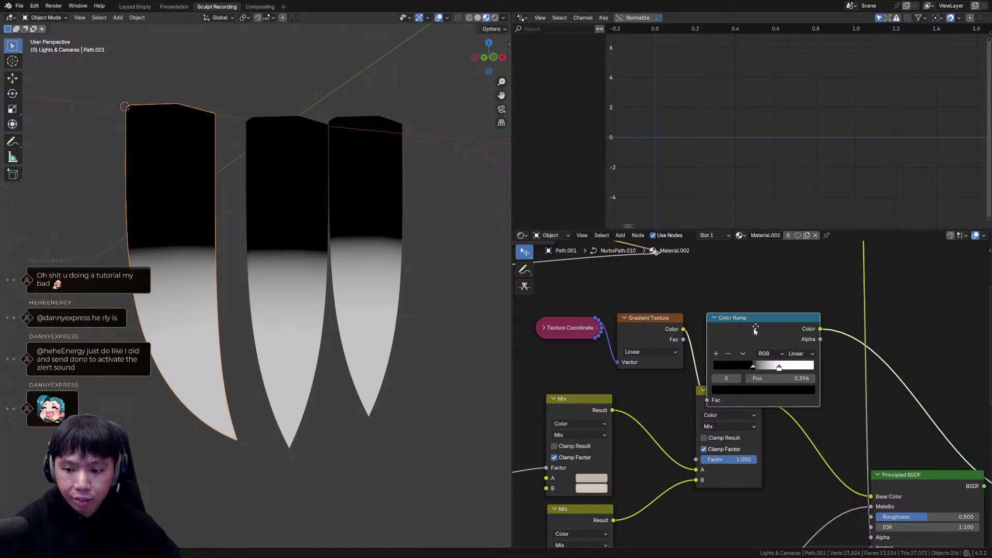
# Link the new Color Ramp's Color to the combining Mix's Factor, preview the blend and place the Mix below the ramp.
pyautogui.scroll(1, 711, 439)
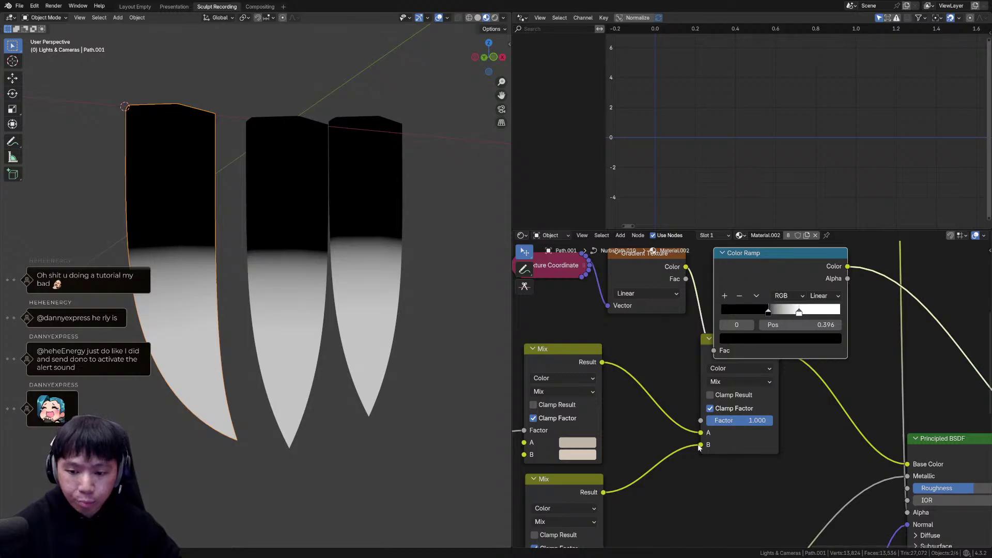
pyautogui.moveTo(848, 266); pyautogui.dragTo(710, 418)
pyautogui.moveTo(781, 288); pyautogui.dragTo(768, 319, button='middle')
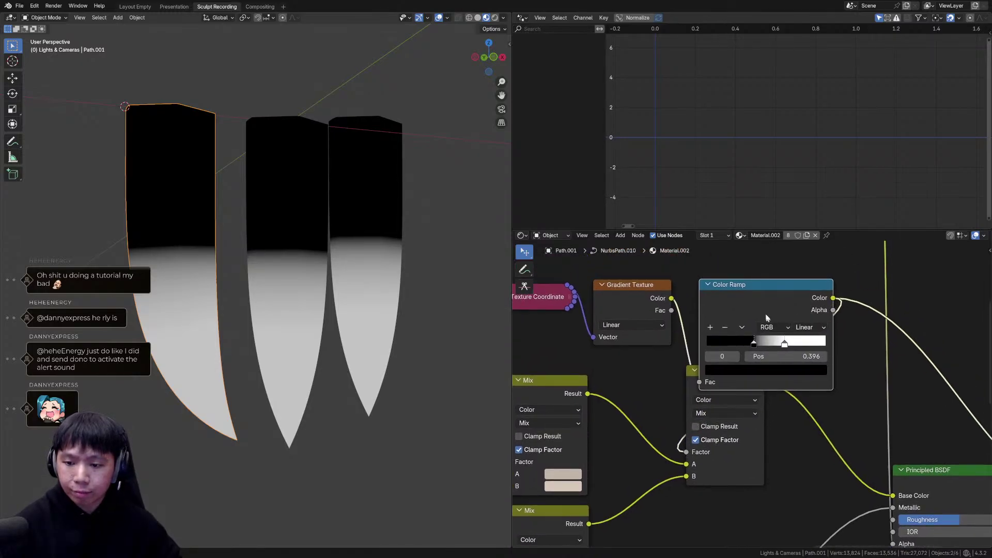
pyautogui.moveTo(746, 298); pyautogui.dragTo(731, 293)
pyautogui.moveTo(765, 393); pyautogui.dragTo(773, 415, button='middle')
pyautogui.keyDown('ctrl'); pyautogui.keyDown('shift'); pyautogui.click(748, 412); pyautogui.keyUp('shift'); pyautogui.keyUp('ctrl')
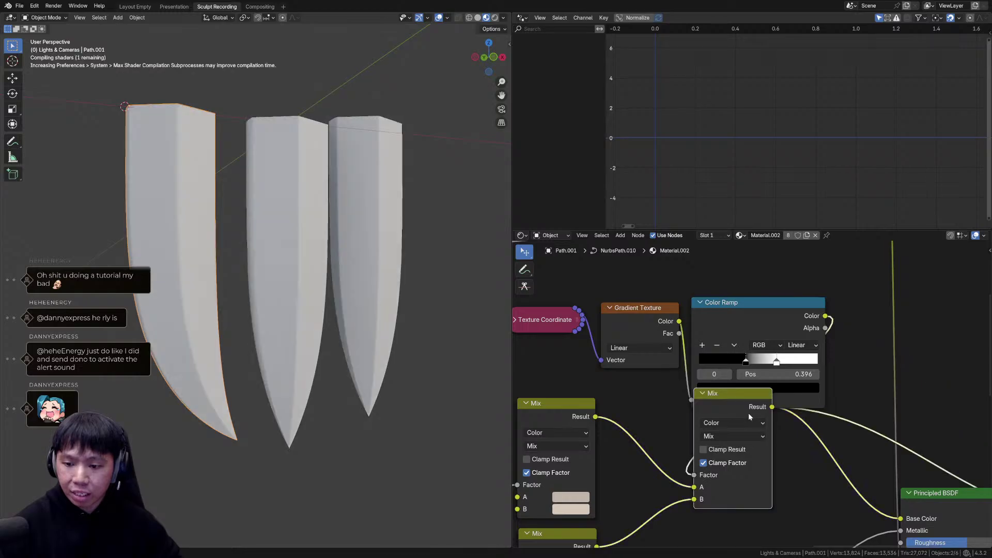
pyautogui.moveTo(754, 409); pyautogui.dragTo(748, 462)
# Set the gradient ramp's white stop to position 0.575 and move the Texture Coordinate node farther from the Gradient Texture.
pyautogui.moveTo(243, 290); pyautogui.dragTo(279, 269, button='middle')
pyautogui.moveTo(746, 360)
pyautogui.mouseDown()
pyautogui.moveTo(721, 360)
pyautogui.moveTo(772, 363)
pyautogui.mouseUp()
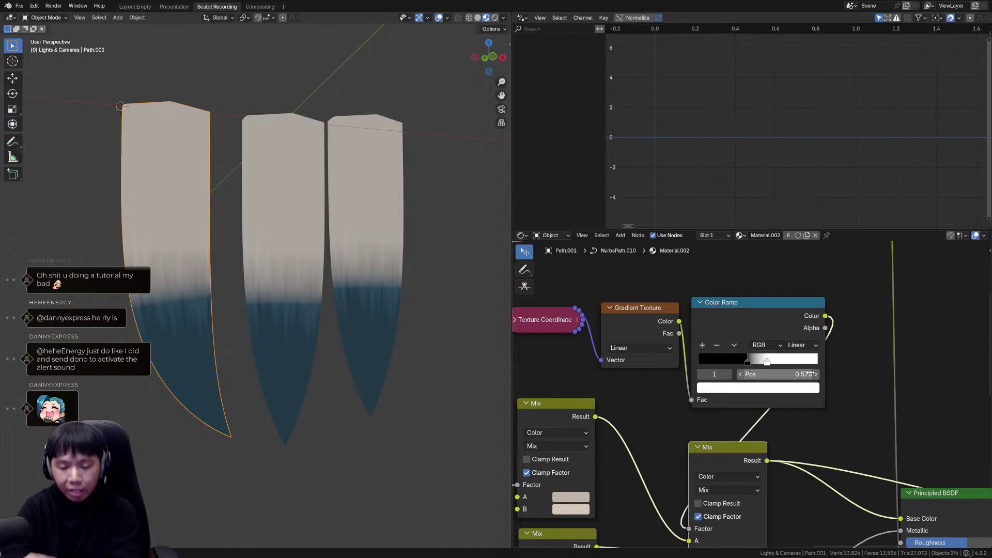
pyautogui.scroll(-3, 810, 365)
pyautogui.moveTo(659, 349); pyautogui.dragTo(597, 349)
pyautogui.scroll(2, 646, 354)
pyautogui.moveTo(687, 369)
pyautogui.mouseDown()
pyautogui.moveTo(678, 370)
pyautogui.moveTo(689, 370)
pyautogui.mouseUp()
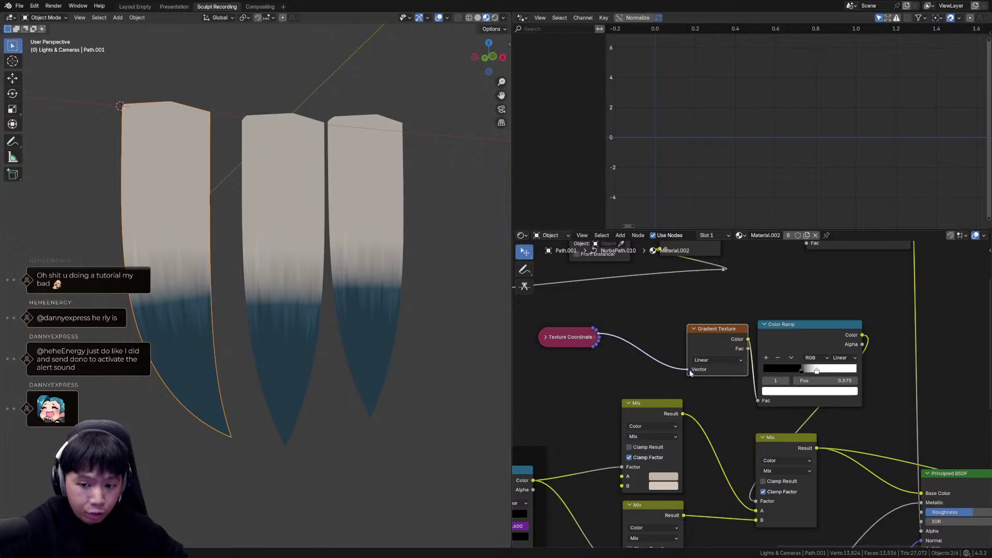
pyautogui.moveTo(629, 353); pyautogui.dragTo(696, 381, button='middle')
pyautogui.moveTo(618, 375); pyautogui.dragTo(680, 418, button='middle')
pyautogui.scroll(-3, 681, 416)
pyautogui.moveTo(594, 431); pyautogui.dragTo(942, 344, button='middle')
pyautogui.moveTo(647, 362); pyautogui.dragTo(670, 357, button='middle')
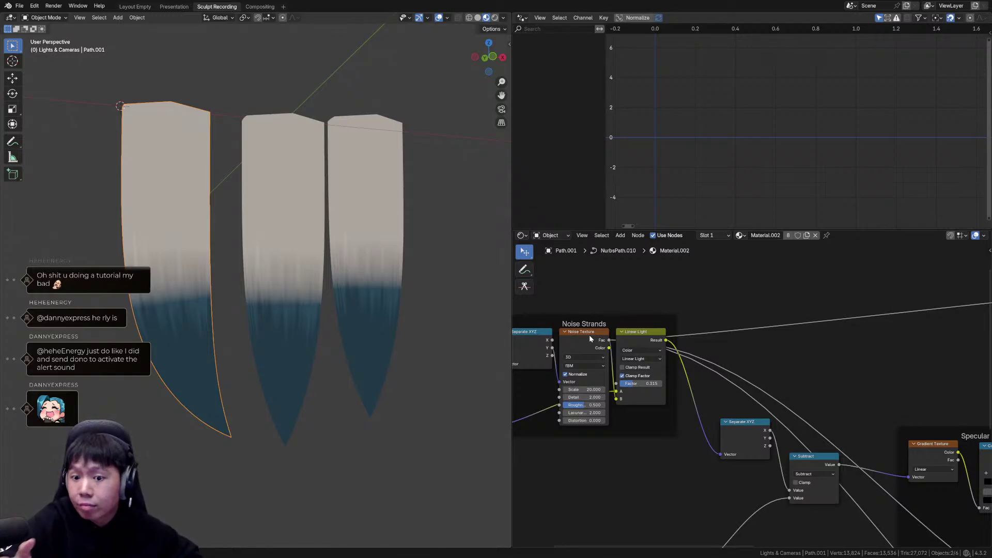
pyautogui.hotkey('shift', 'd')
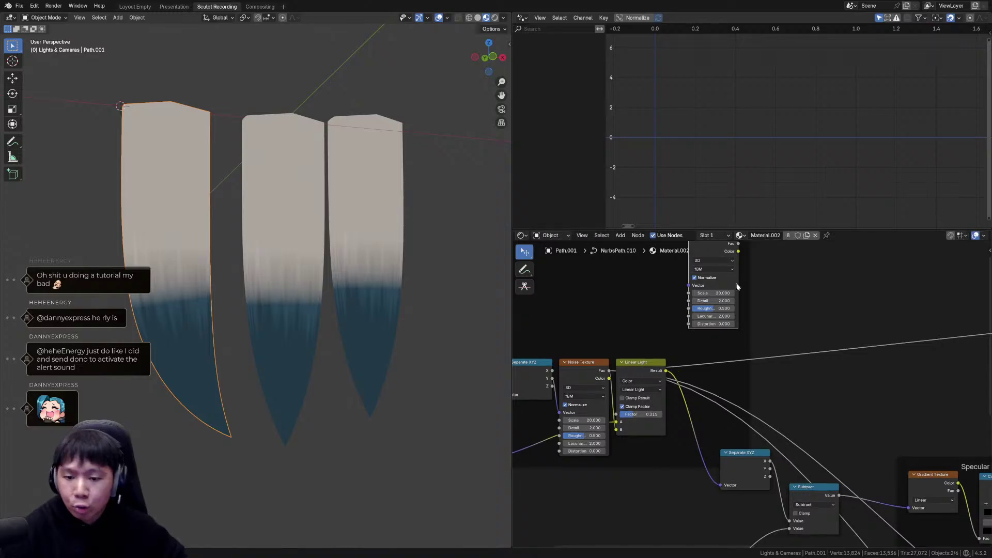
pyautogui.press('Escape')
pyautogui.moveTo(568, 386); pyautogui.dragTo(547, 350)
pyautogui.rightClick(543, 353)
# Try to feed the Noise Strands Noise Texture's Fac into a new Color-blend Mix node near the collapsed Texture Coordinate.
pyautogui.moveTo(535, 360); pyautogui.dragTo(664, 325, button='middle')
pyautogui.scroll(4, 667, 333)
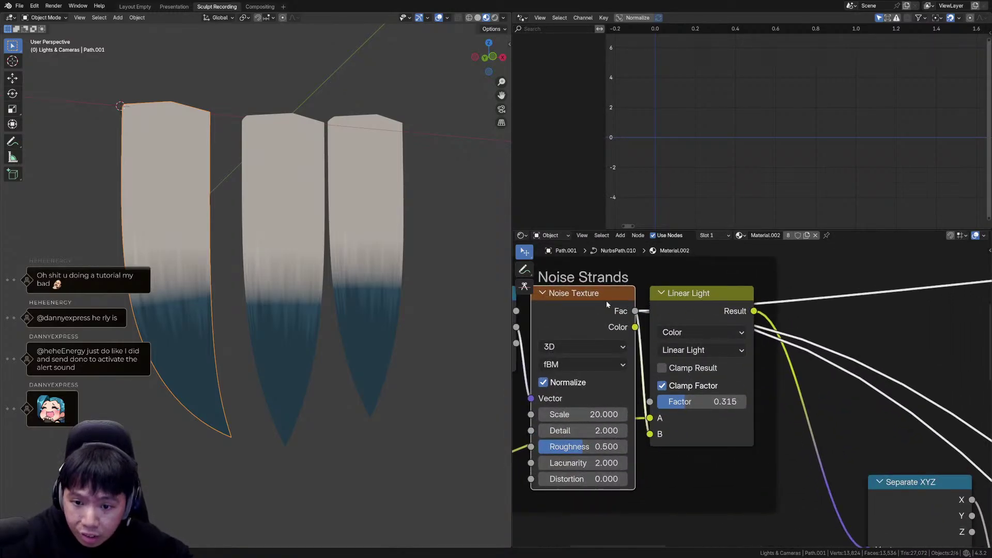
pyautogui.scroll(-5, 607, 304)
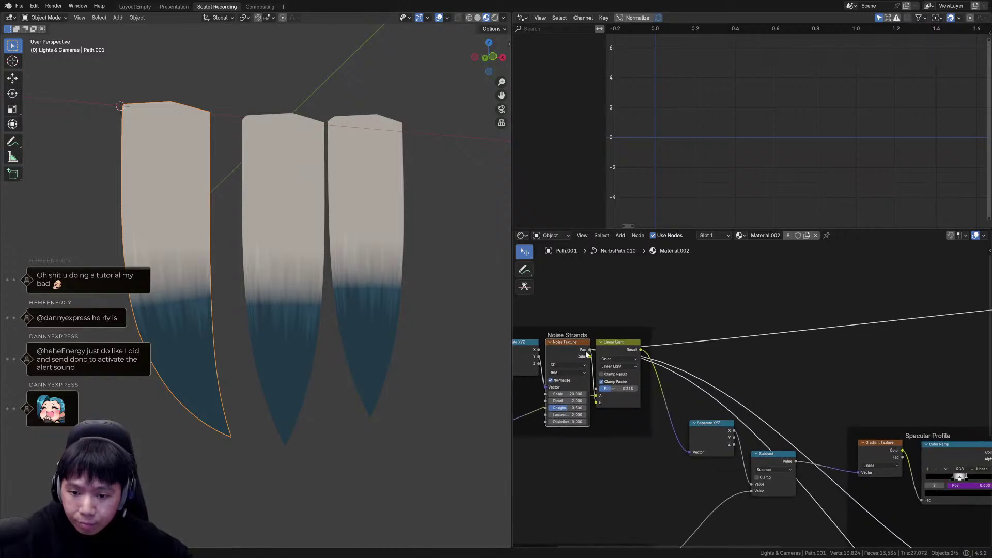
pyautogui.moveTo(590, 350); pyautogui.dragTo(669, 333)
pyautogui.write('mix')
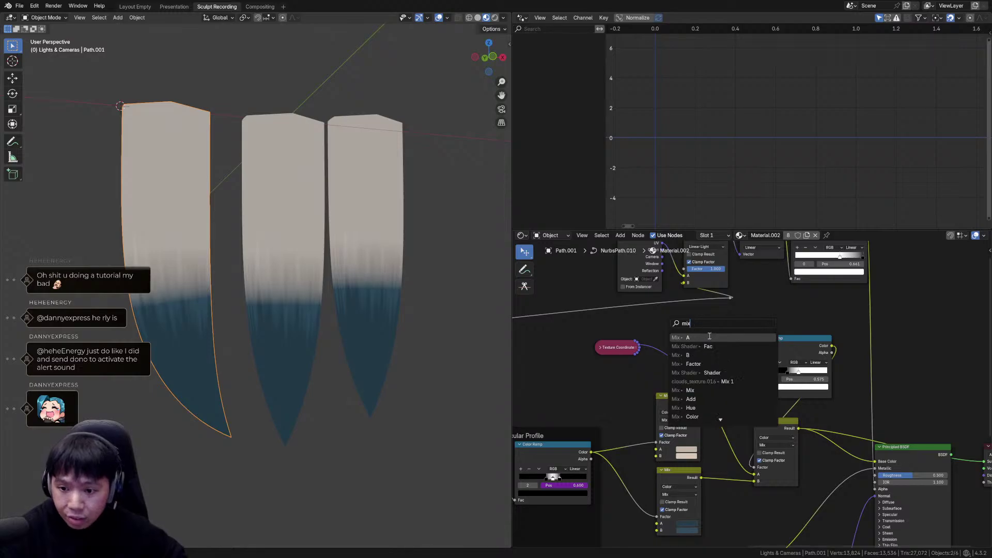
pyautogui.click(716, 416)
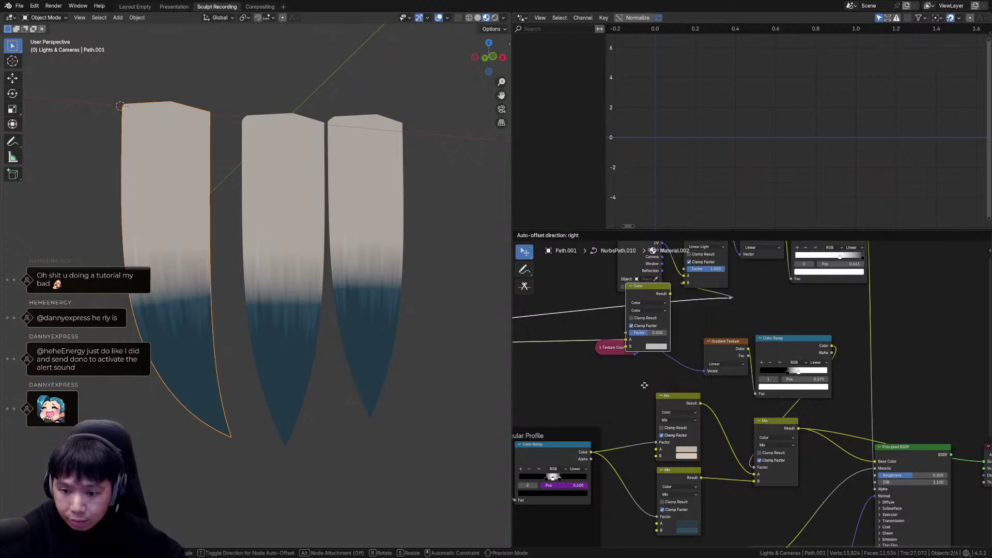
pyautogui.scroll(2, 616, 336)
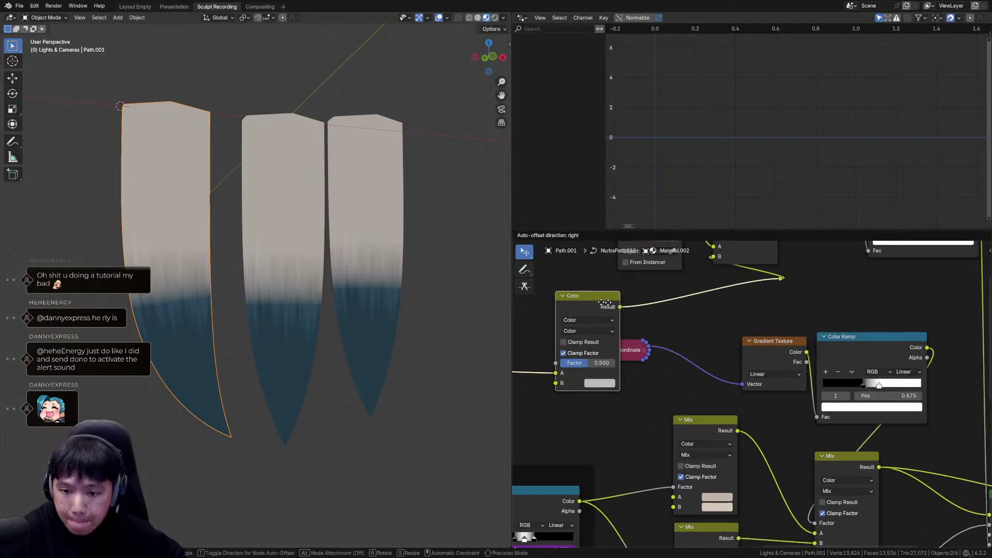
pyautogui.click(576, 301)
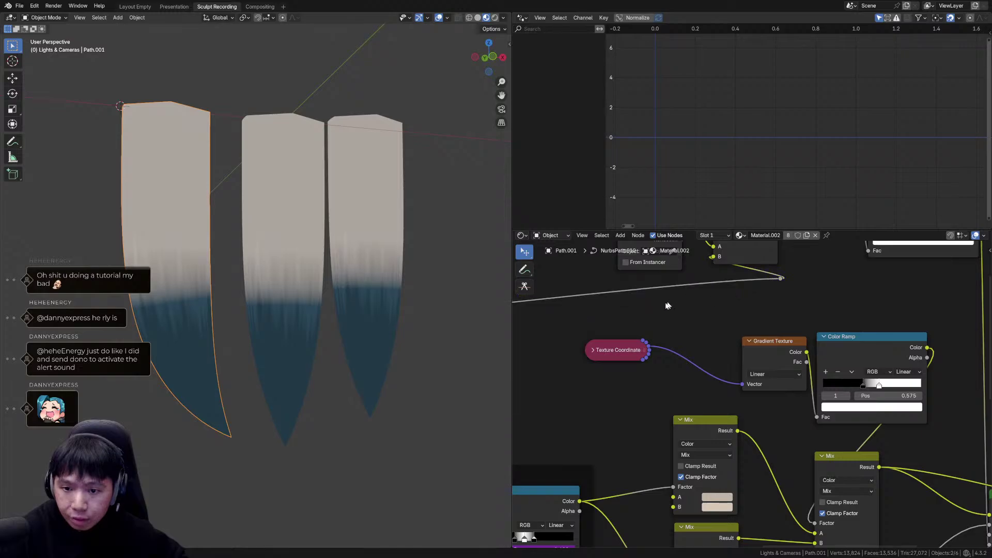
# Add a Color-blend Mix node above the Noise Strands frame and link the Noise Texture's Fac to its Factor.
pyautogui.scroll(-5, 677, 300)
pyautogui.moveTo(607, 386); pyautogui.dragTo(801, 378, button='middle')
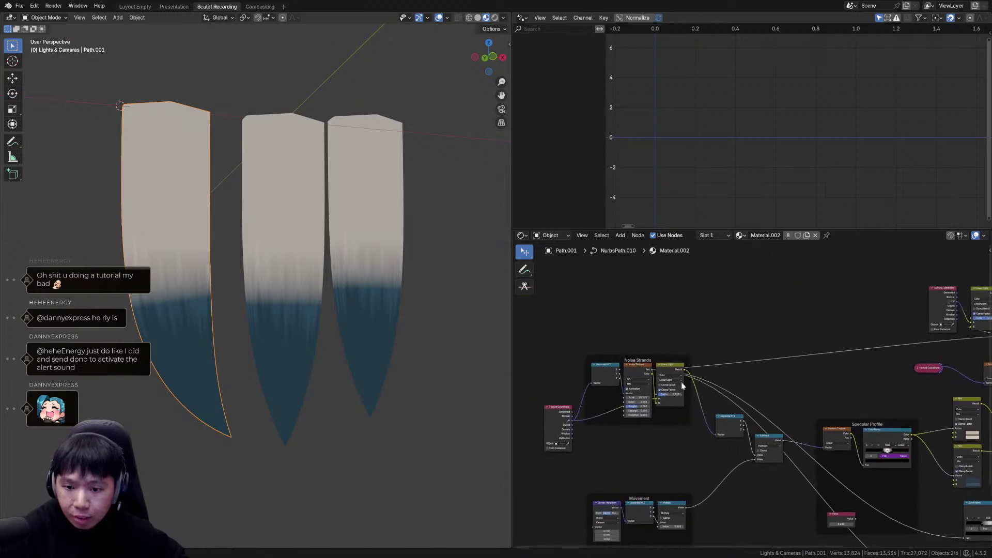
pyautogui.scroll(3, 682, 381)
pyautogui.hotkey('shift', 'a')
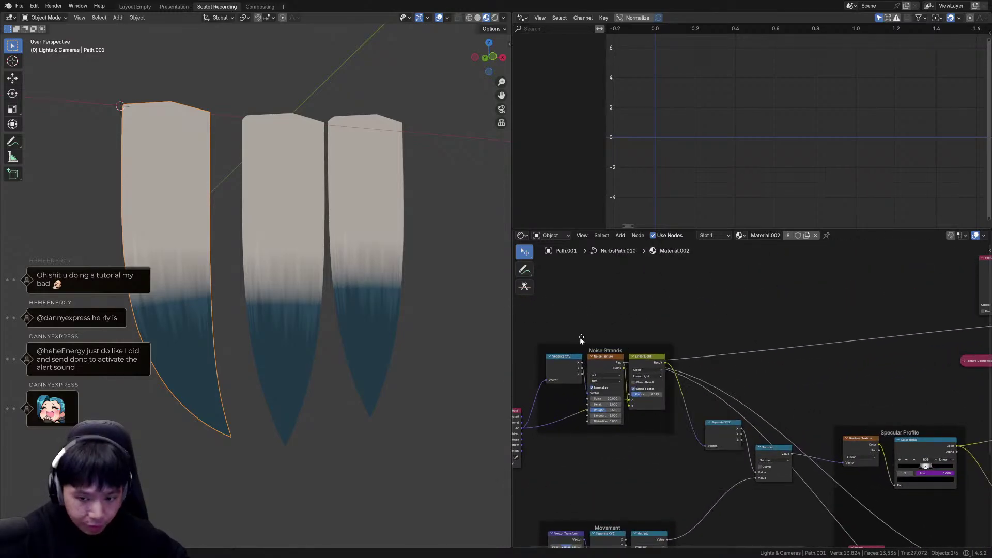
pyautogui.moveTo(600, 344); pyautogui.dragTo(691, 372, button='middle')
pyautogui.scroll(8, 696, 372)
pyautogui.hotkey('shift', 'a')
pyautogui.click(702, 318)
pyautogui.write('mix')
pyautogui.click(721, 345)
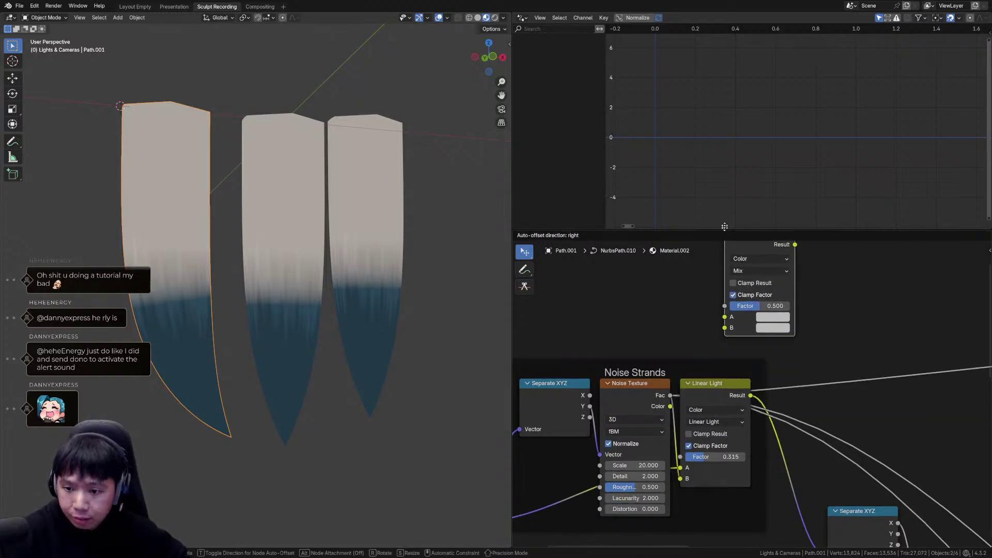
pyautogui.click(718, 247)
pyautogui.moveTo(672, 432); pyautogui.dragTo(718, 321)
pyautogui.scroll(-2, 749, 331)
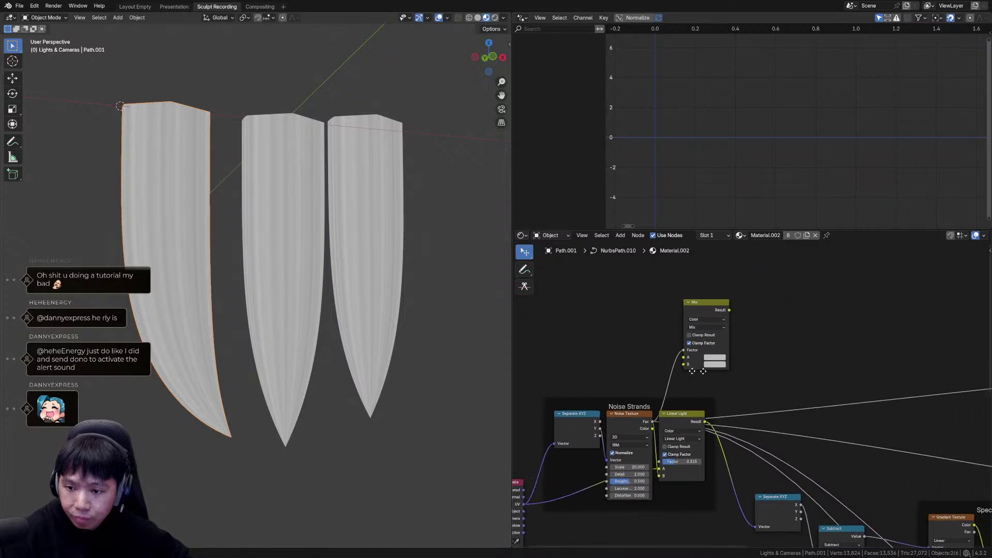
# Move the new Mix node between the collapsed Texture Coordinate and the Gradient Texture.
pyautogui.moveTo(665, 303); pyautogui.dragTo(684, 395)
pyautogui.scroll(5, 712, 374)
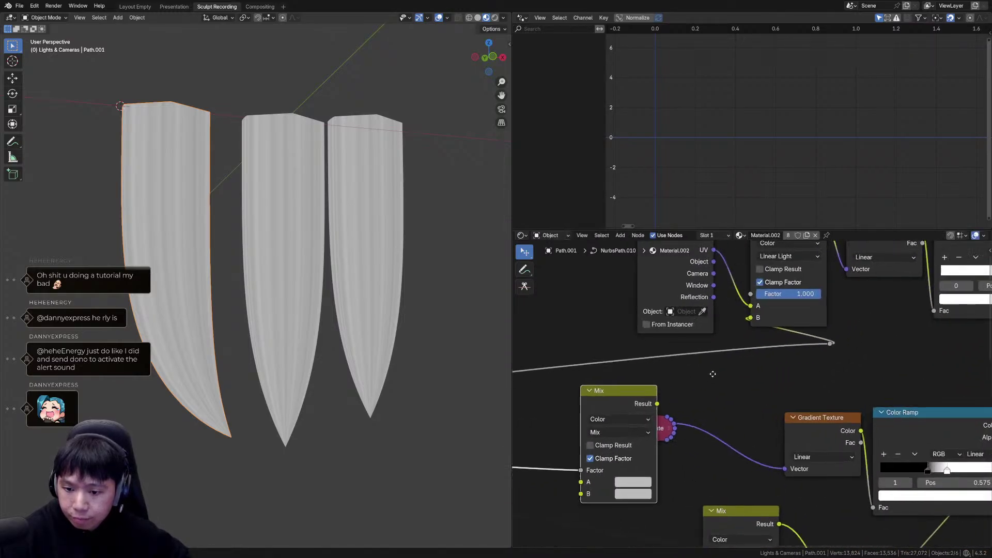
pyautogui.moveTo(711, 373); pyautogui.dragTo(729, 340, button='middle')
pyautogui.moveTo(648, 355); pyautogui.dragTo(759, 336)
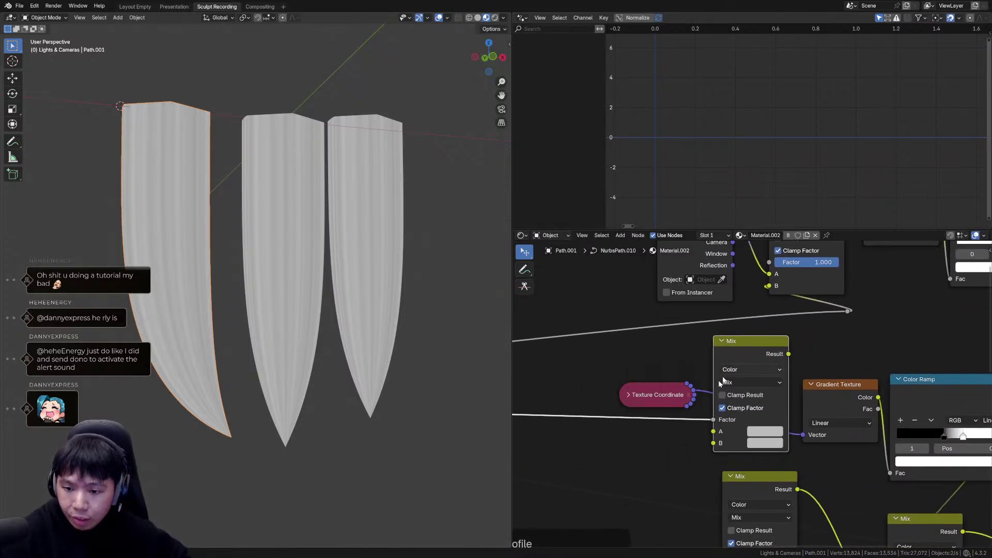
# Expand the Texture Coordinate, wire UV to the Mix's A and the noise to B, and feed its Result into the Gradient Texture's Vector.
pyautogui.click(627, 396)
pyautogui.moveTo(720, 453); pyautogui.dragTo(728, 374, button='middle')
pyautogui.moveTo(678, 319); pyautogui.dragTo(625, 282)
pyautogui.moveTo(665, 329); pyautogui.dragTo(722, 364)
pyautogui.moveTo(744, 368); pyautogui.dragTo(673, 387, button='middle')
pyautogui.moveTo(724, 291); pyautogui.dragTo(740, 372)
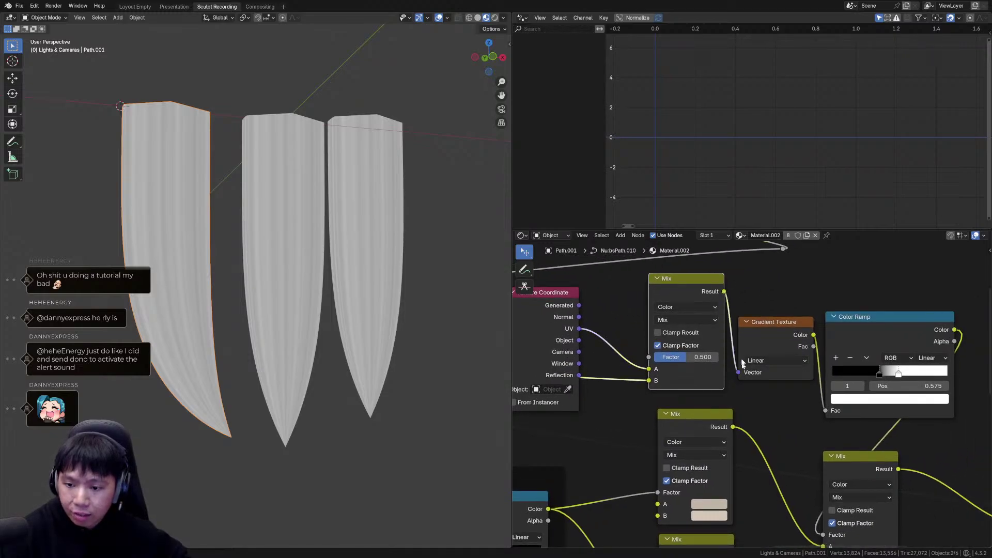
# Change the new Mix to Linear Light, preview the gradient Color Ramp, and set the Linear Light Factor to 0.474.
pyautogui.click(694, 319)
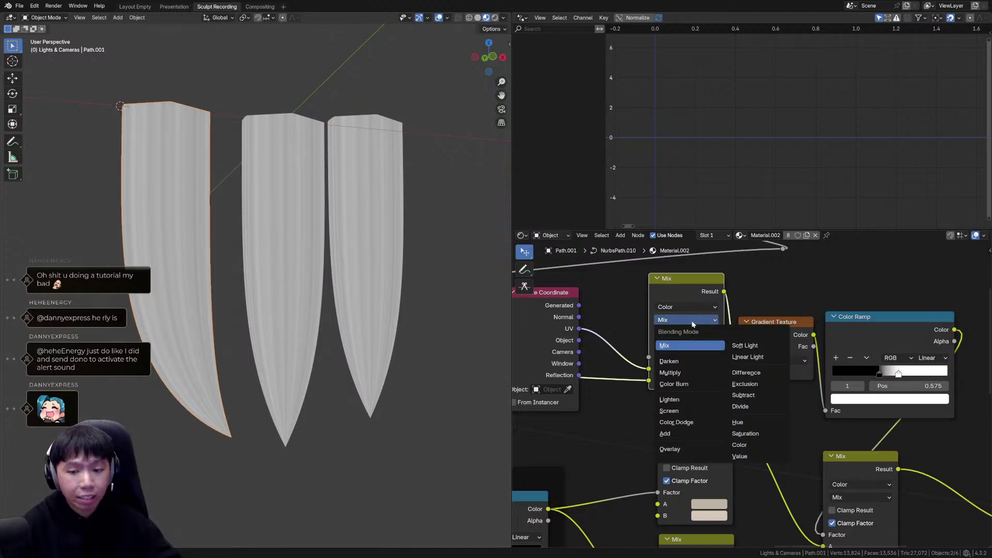
pyautogui.click(758, 358)
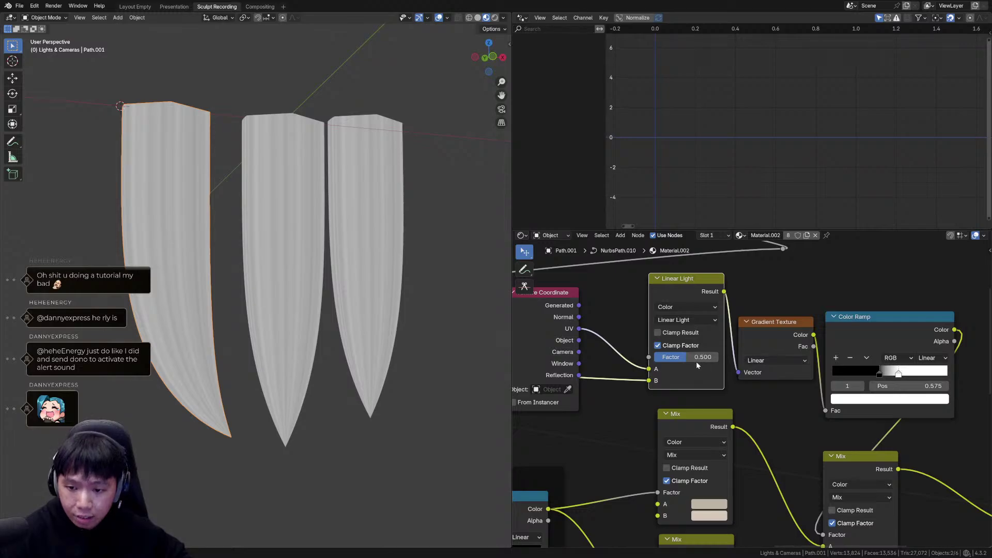
pyautogui.keyDown('ctrl'); pyautogui.keyDown('shift'); pyautogui.click(678, 281); pyautogui.keyUp('shift'); pyautogui.keyUp('ctrl')
pyautogui.keyDown('ctrl'); pyautogui.keyDown('shift'); pyautogui.click(923, 331); pyautogui.keyUp('shift'); pyautogui.keyUp('ctrl')
pyautogui.moveTo(691, 372); pyautogui.dragTo(671, 370, button='middle')
pyautogui.moveTo(672, 355); pyautogui.dragTo(696, 355)
pyautogui.moveTo(890, 470); pyautogui.dragTo(790, 424, button='middle')
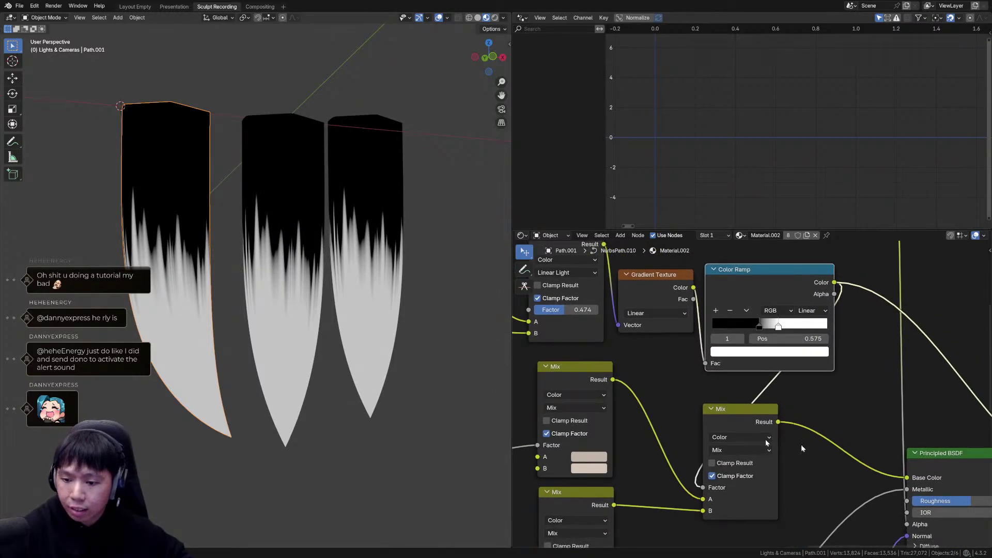
# Preview the beige-blue combining Mix, raise the Linear Light Factor to 0.564, and restore the Principled BSDF as the output.
pyautogui.keyDown('ctrl'); pyautogui.keyDown('shift'); pyautogui.click(743, 417); pyautogui.keyUp('shift'); pyautogui.keyUp('ctrl')
pyautogui.moveTo(520, 366); pyautogui.dragTo(527, 380, button='middle')
pyautogui.moveTo(594, 325); pyautogui.dragTo(574, 324)
pyautogui.moveTo(909, 479); pyautogui.dragTo(864, 457, button='middle')
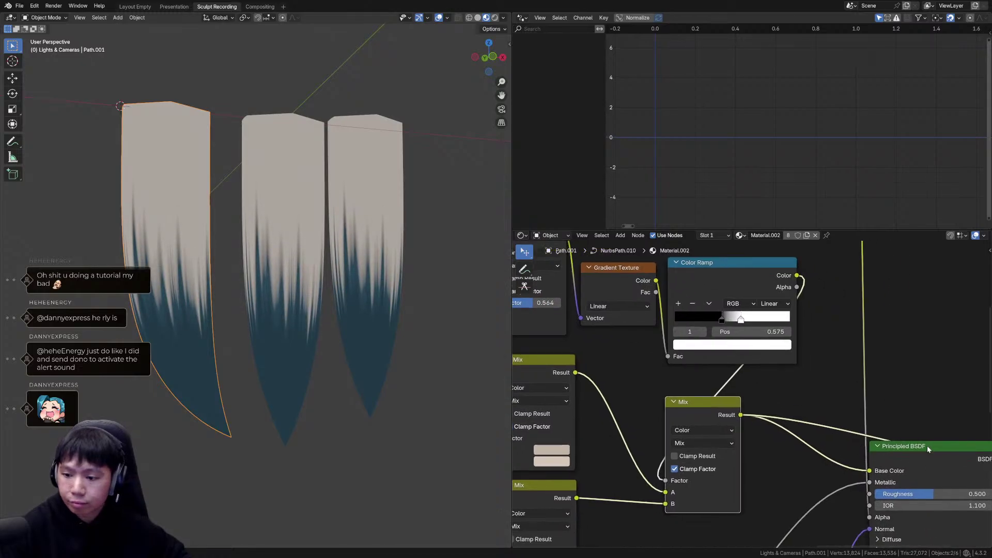
pyautogui.keyDown('ctrl'); pyautogui.keyDown('shift'); pyautogui.click(927, 445); pyautogui.keyUp('shift'); pyautogui.keyUp('ctrl')
pyautogui.moveTo(328, 308); pyautogui.dragTo(368, 352, button='middle')
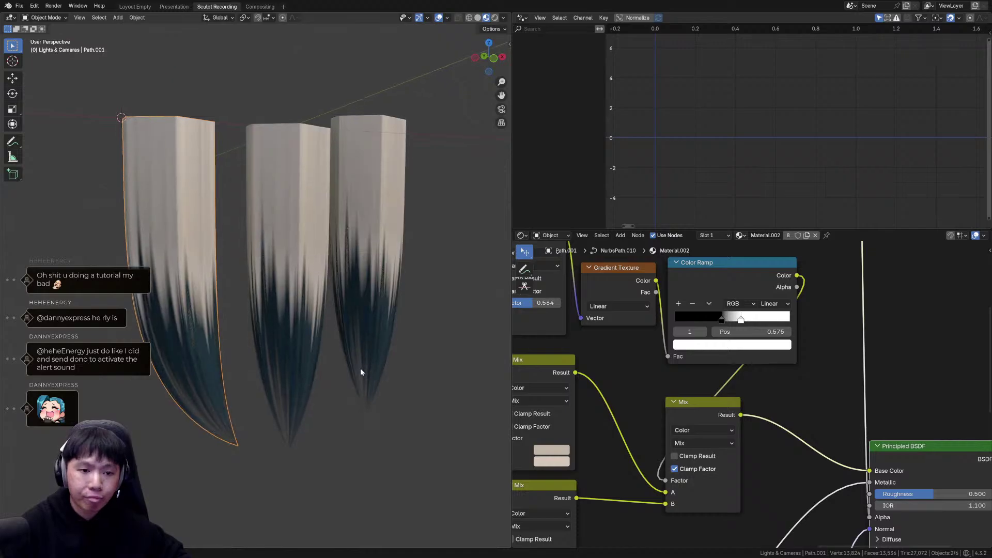
# Move the gradient ramp's black stop to position 0.272 and save the file.
pyautogui.moveTo(747, 319)
pyautogui.mouseDown()
pyautogui.moveTo(767, 319)
pyautogui.moveTo(706, 318)
pyautogui.mouseUp()
pyautogui.scroll(-3, 348, 326)
pyautogui.moveTo(853, 482); pyautogui.dragTo(833, 470, button='middle')
pyautogui.scroll(-3, 834, 470)
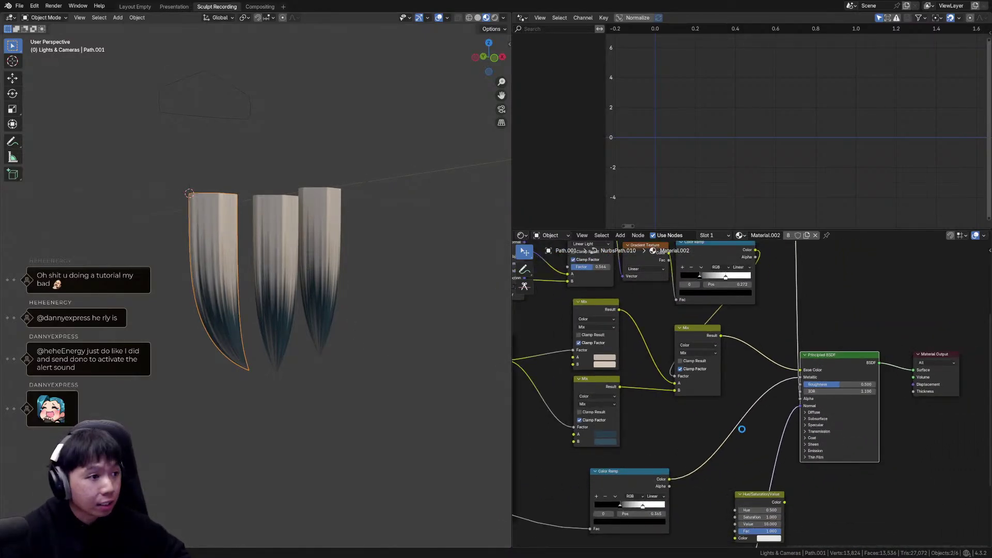
pyautogui.hotkey('ctrl', 's')
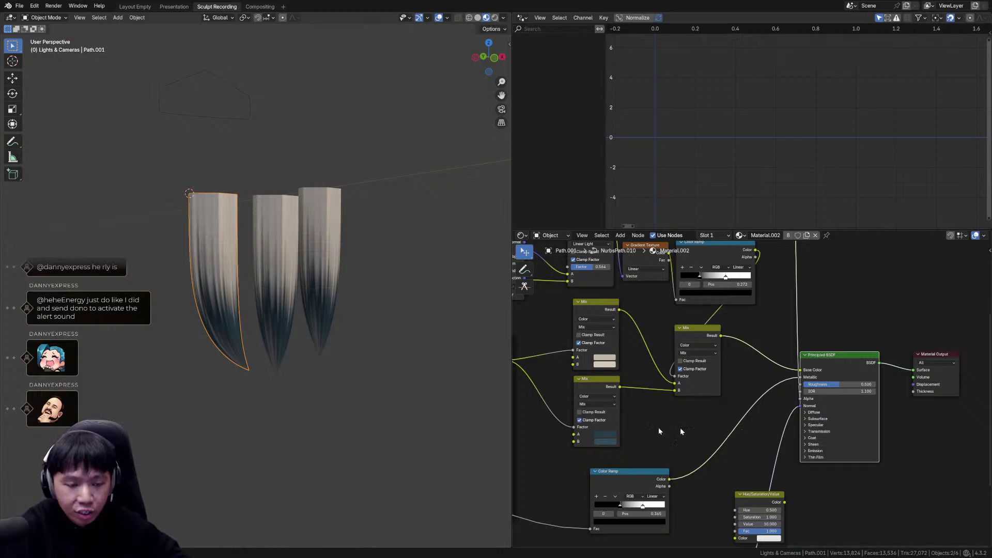
pyautogui.scroll(3, 321, 367)
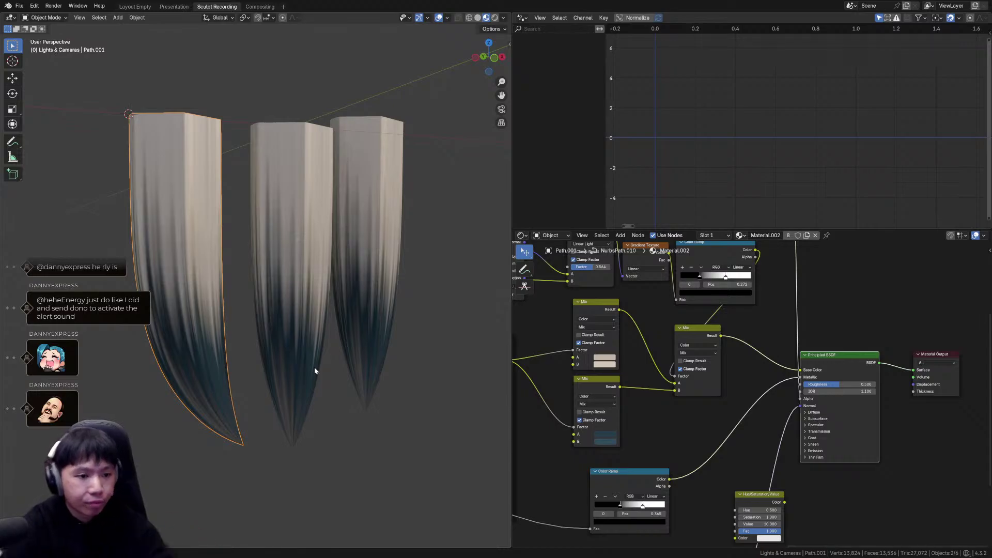
pyautogui.scroll(-3, 275, 388)
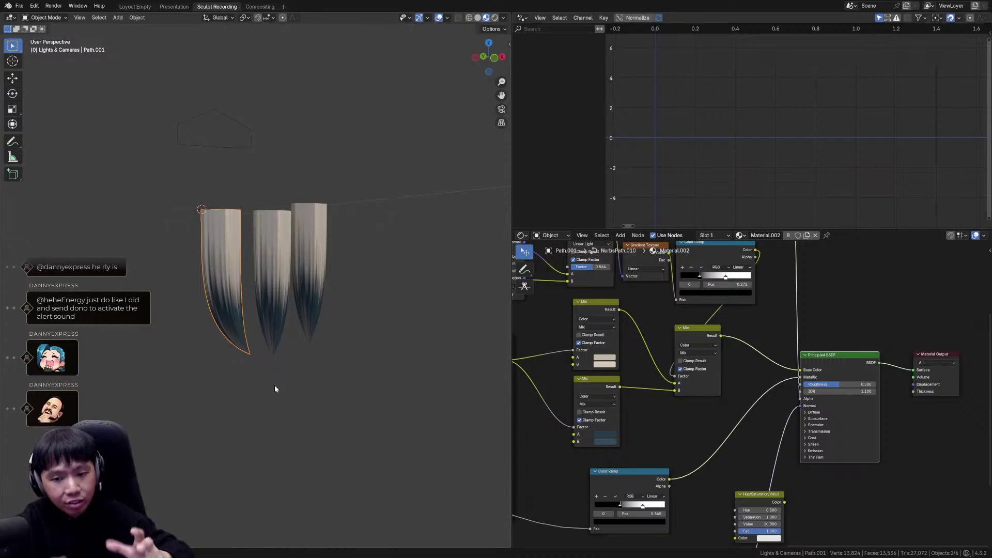
pyautogui.moveTo(638, 372); pyautogui.dragTo(667, 453, button='middle')
pyautogui.scroll(2, 674, 454)
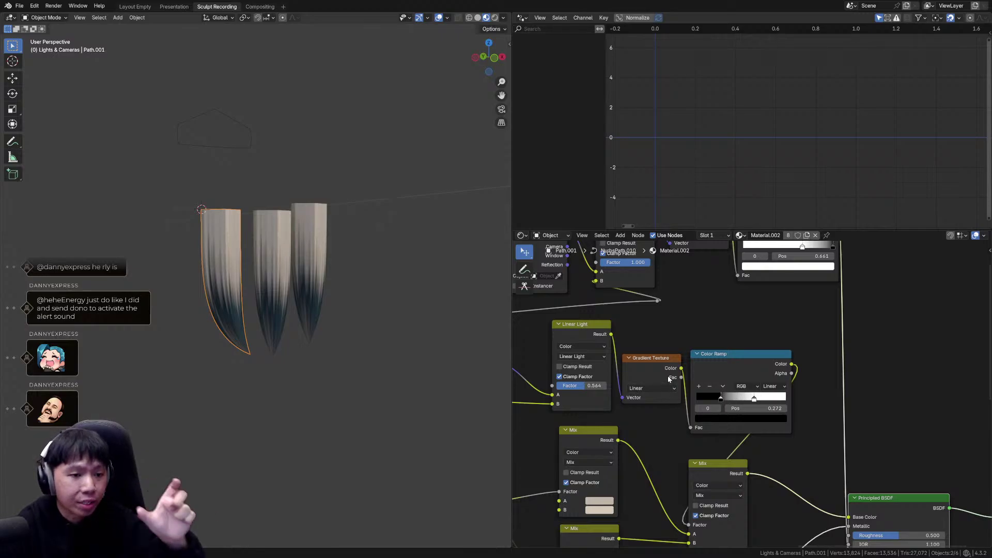
pyautogui.moveTo(646, 467); pyautogui.dragTo(687, 455, button='middle')
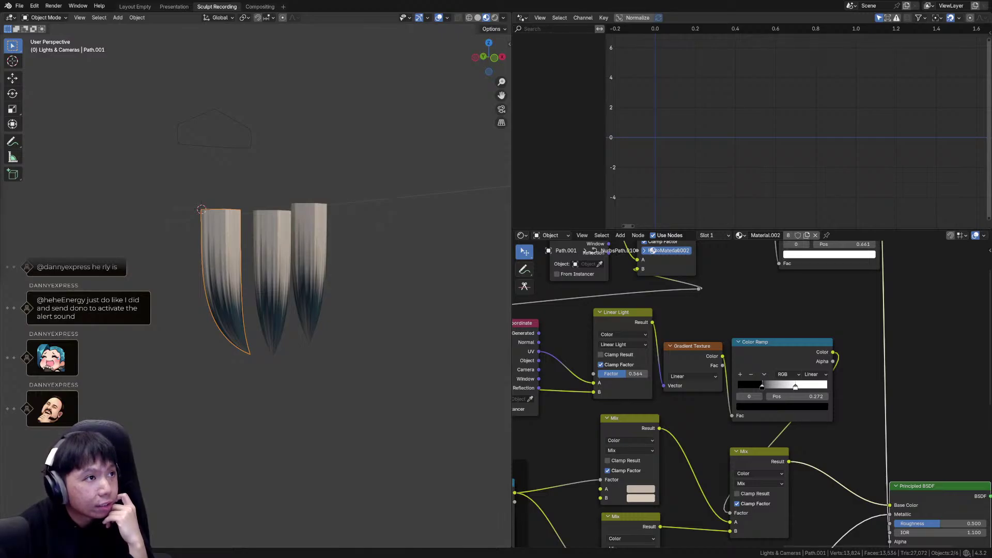
# Bring the YouTube live chat pop-out over the viewport to read the messages, and move it off screen again.
pyautogui.moveTo(0, 147); pyautogui.dragTo(347, 107)
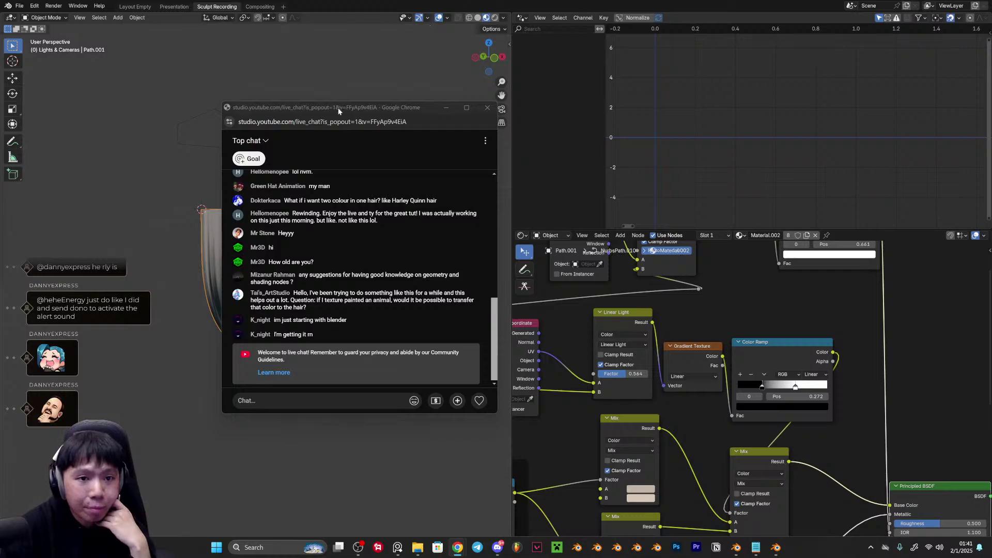
pyautogui.moveTo(338, 111); pyautogui.dragTo(0, 110)
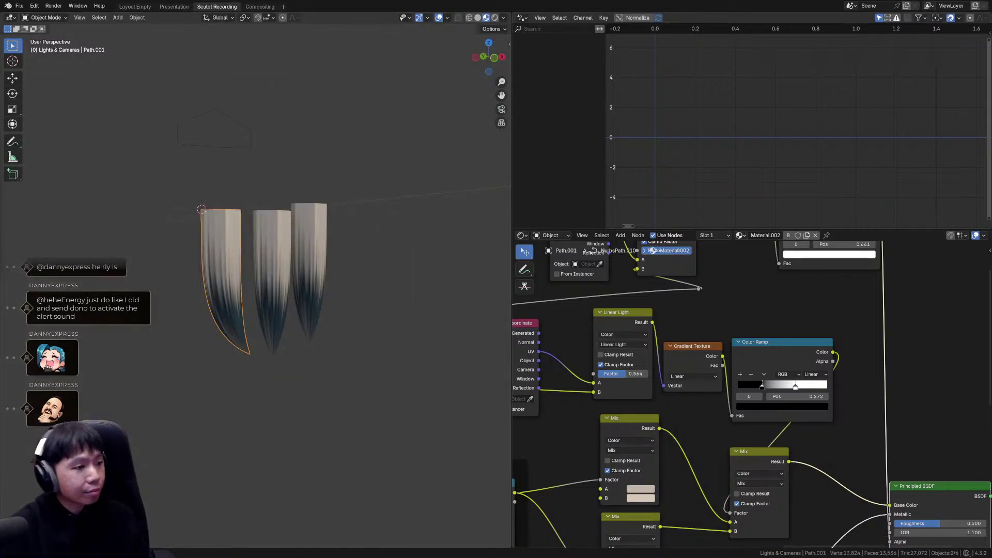
# Deselect the hair strand and link the blue Mix's Result directly to the Principled BSDF's Base Color.
pyautogui.click(316, 371)
pyautogui.scroll(3, 271, 325)
pyautogui.scroll(1, 273, 325)
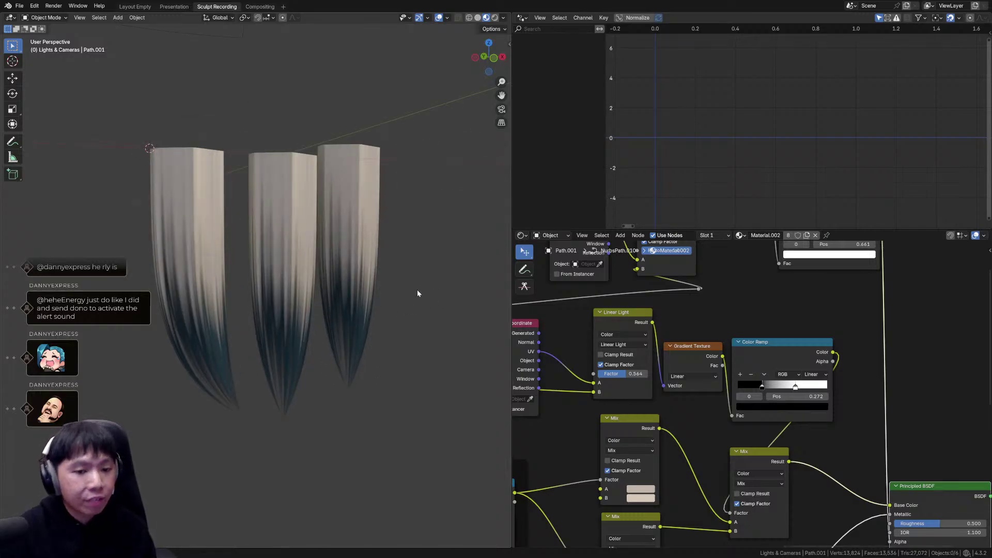
pyautogui.moveTo(417, 293); pyautogui.dragTo(412, 305, button='middle')
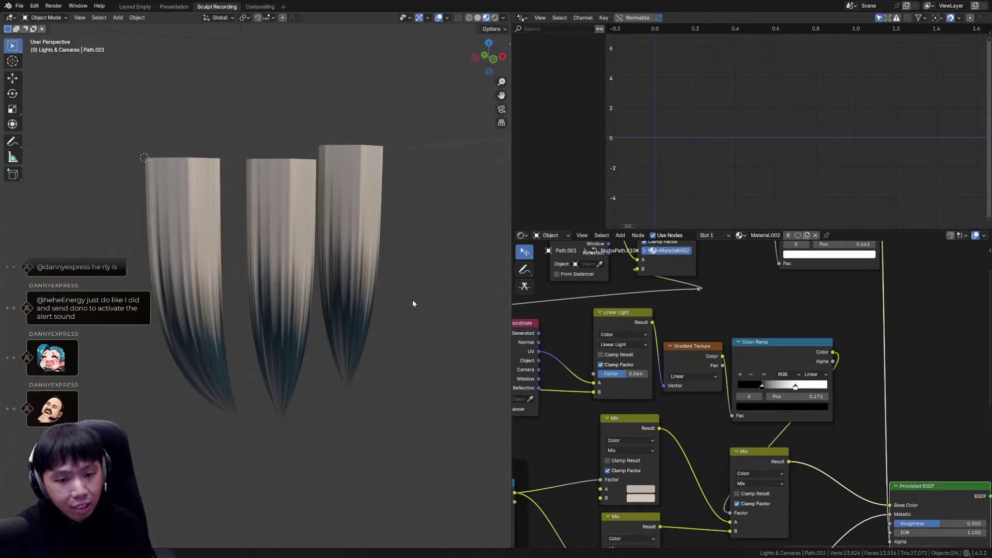
pyautogui.moveTo(790, 474); pyautogui.dragTo(753, 391, button='middle')
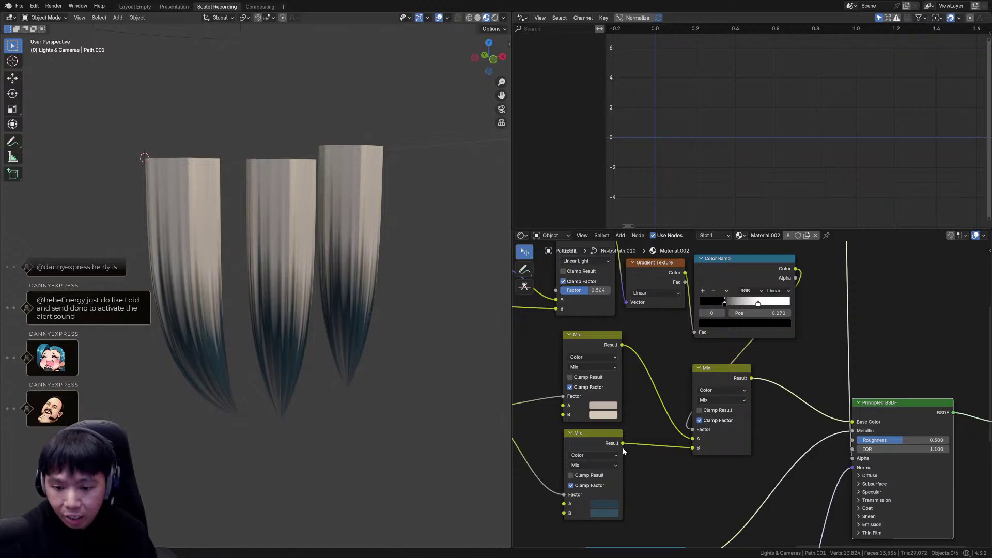
pyautogui.moveTo(623, 443); pyautogui.dragTo(853, 422)
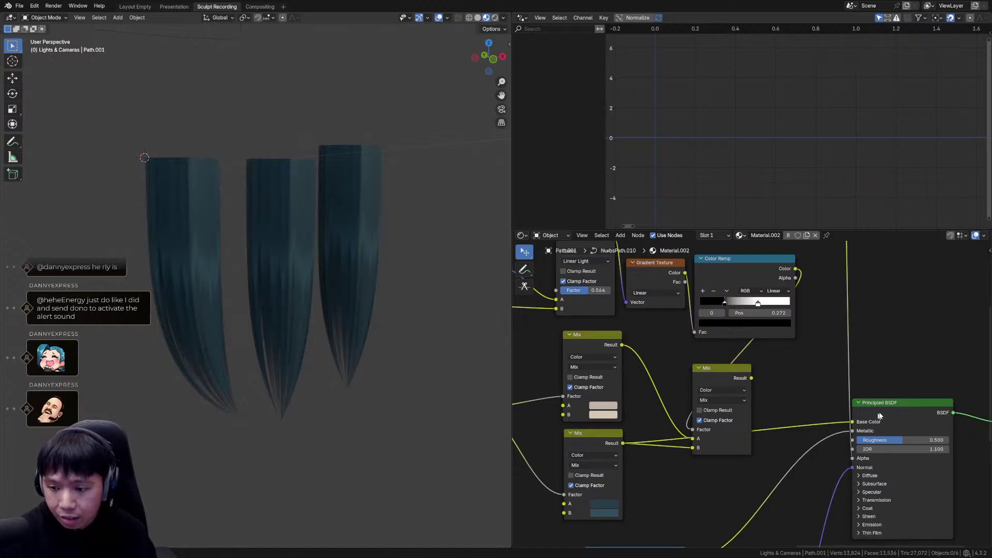
pyautogui.moveTo(401, 343); pyautogui.dragTo(393, 336, button='middle')
pyautogui.moveTo(727, 483); pyautogui.dragTo(727, 471, button='middle')
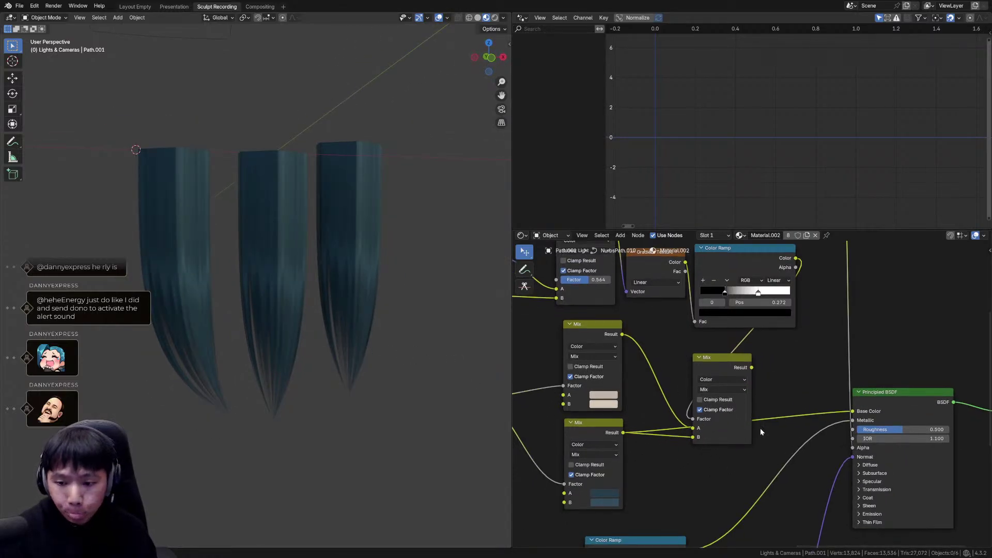
pyautogui.scroll(1, 734, 419)
pyautogui.moveTo(305, 343)
pyautogui.mouseDown(button='middle')
pyautogui.moveTo(294, 355)
pyautogui.moveTo(294, 347)
pyautogui.mouseUp(button='middle')
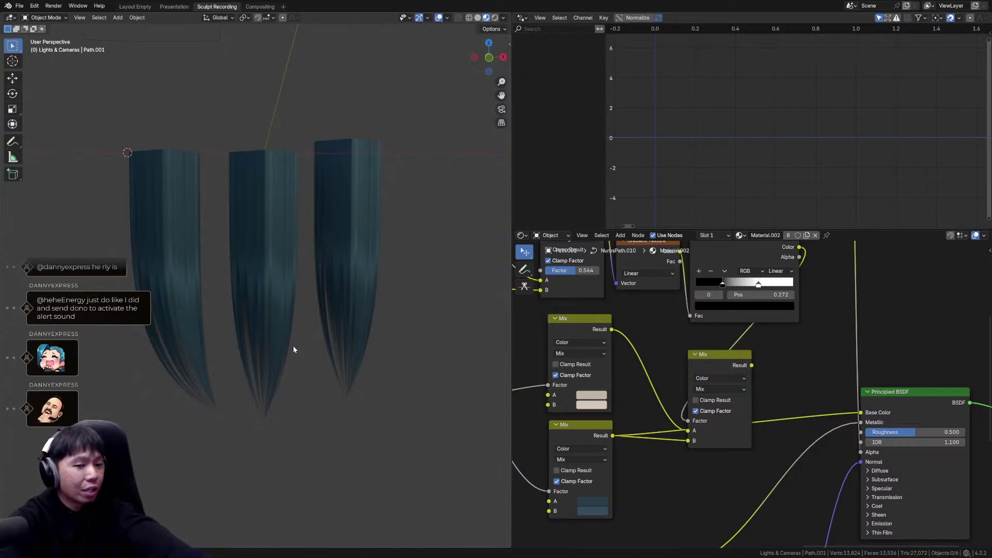
# Examine the Movement frame's Vector Transform, Separate XYZ and Multiply nodes and their effect on the strands.
pyautogui.scroll(-8, 672, 403)
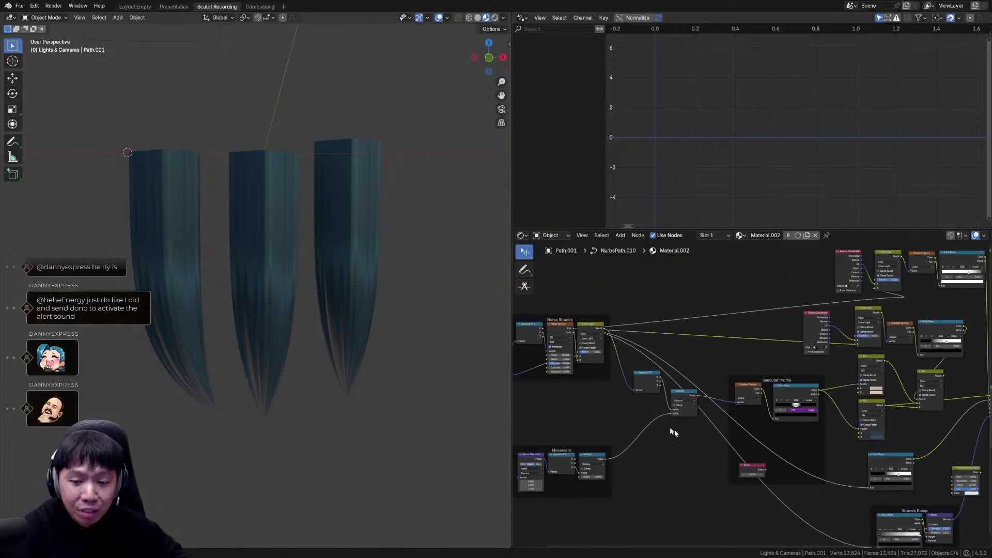
pyautogui.scroll(3, 693, 409)
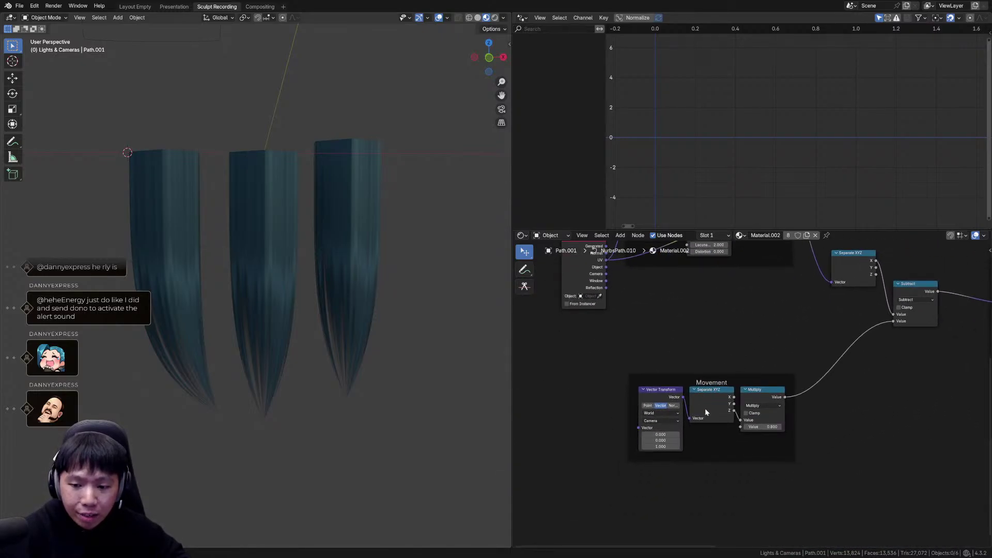
pyautogui.scroll(1, 749, 391)
pyautogui.click(664, 402)
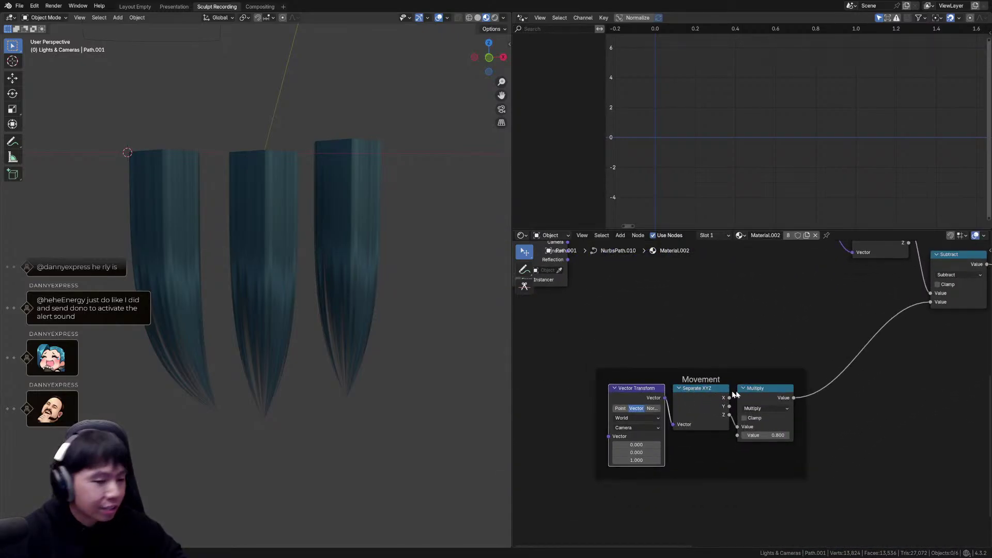
pyautogui.moveTo(744, 390); pyautogui.dragTo(720, 391, button='middle')
pyautogui.moveTo(348, 301); pyautogui.dragTo(349, 307, button='middle')
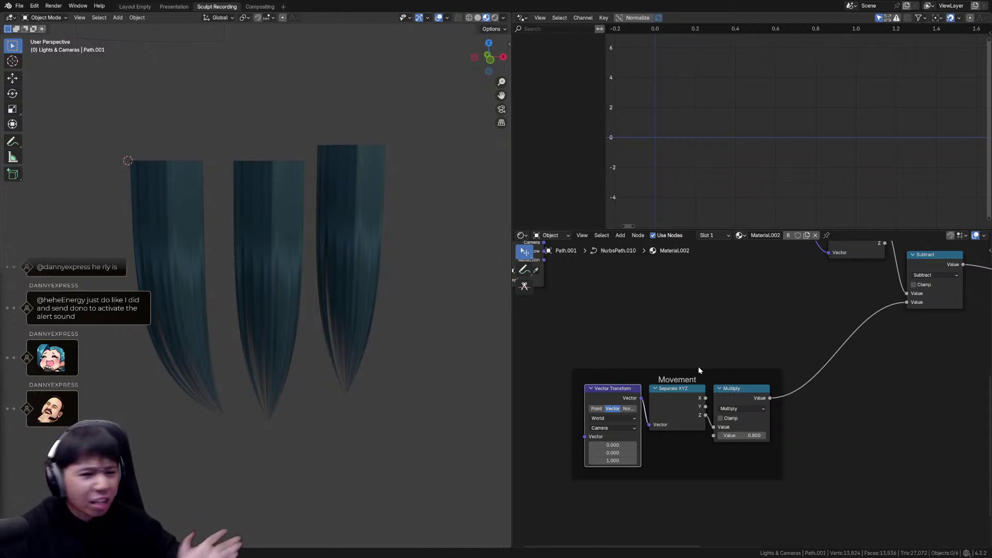
pyautogui.moveTo(855, 369); pyautogui.dragTo(809, 394, button='middle')
pyautogui.scroll(-7, 808, 395)
pyautogui.moveTo(957, 378); pyautogui.dragTo(718, 409, button='middle')
pyautogui.moveTo(830, 407); pyautogui.dragTo(750, 431, button='middle')
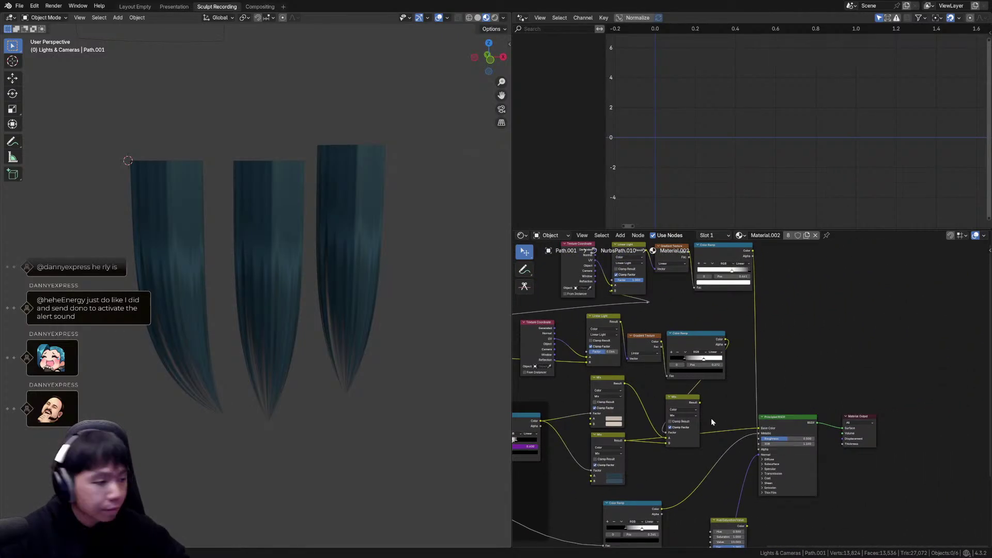
# Switch to the 2025-01-02_HairDemoLive.blend window, inspect the full hair model, and set the viewport shading to Solid with nothing selected.
pyautogui.hotkey('alt', 'Tab')
pyautogui.scroll(-3, 320, 297)
pyautogui.moveTo(321, 297); pyautogui.dragTo(222, 253, button='middle')
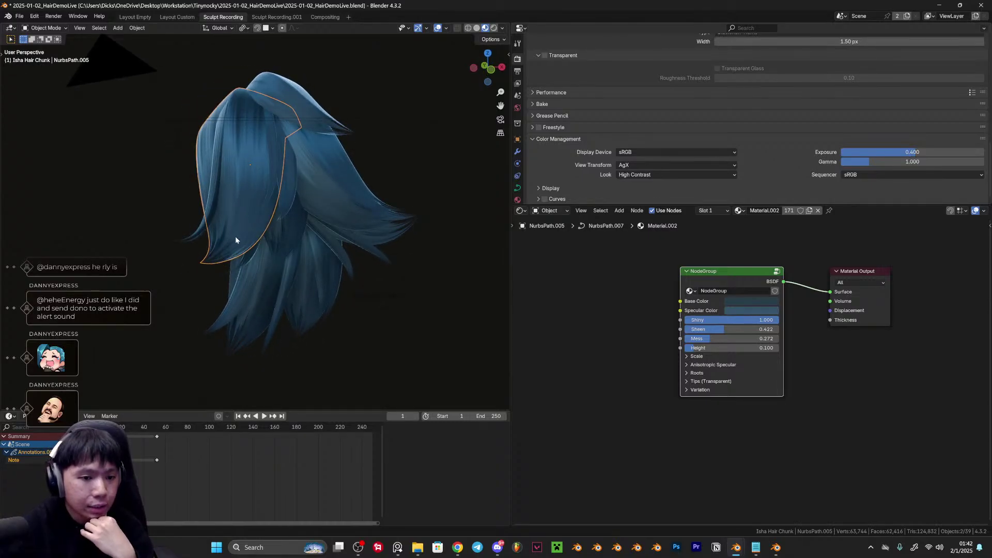
pyautogui.moveTo(230, 240); pyautogui.dragTo(328, 228, button='middle')
pyautogui.click(327, 223)
pyautogui.click(476, 28)
pyautogui.moveTo(409, 191); pyautogui.dragTo(392, 200, button='middle')
pyautogui.click(413, 204)
pyautogui.scroll(-2, 410, 221)
pyautogui.scroll(1, 434, 191)
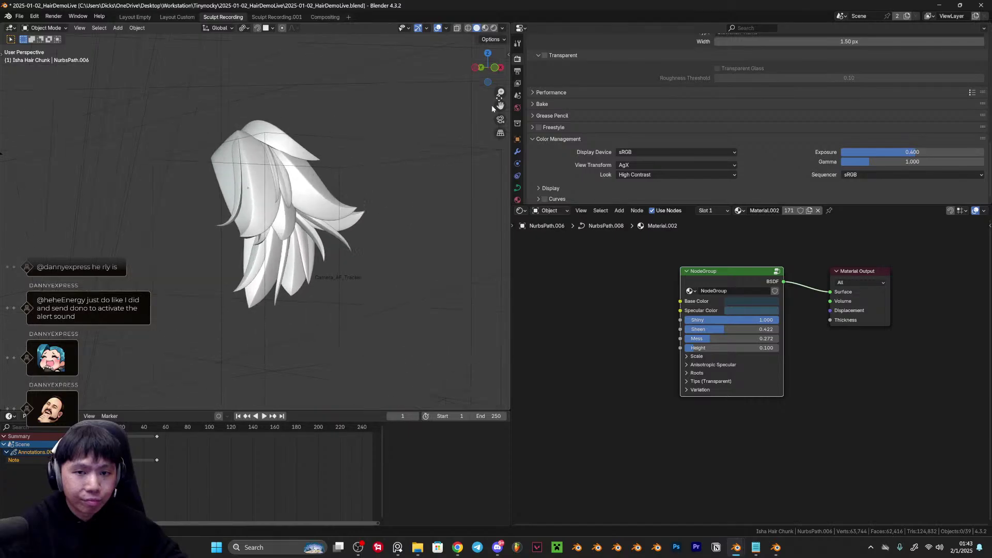
# Change the Properties editor to an Outliner and browse to the Isha Hair Chunk collection.
pyautogui.click(521, 28)
pyautogui.click(820, 51)
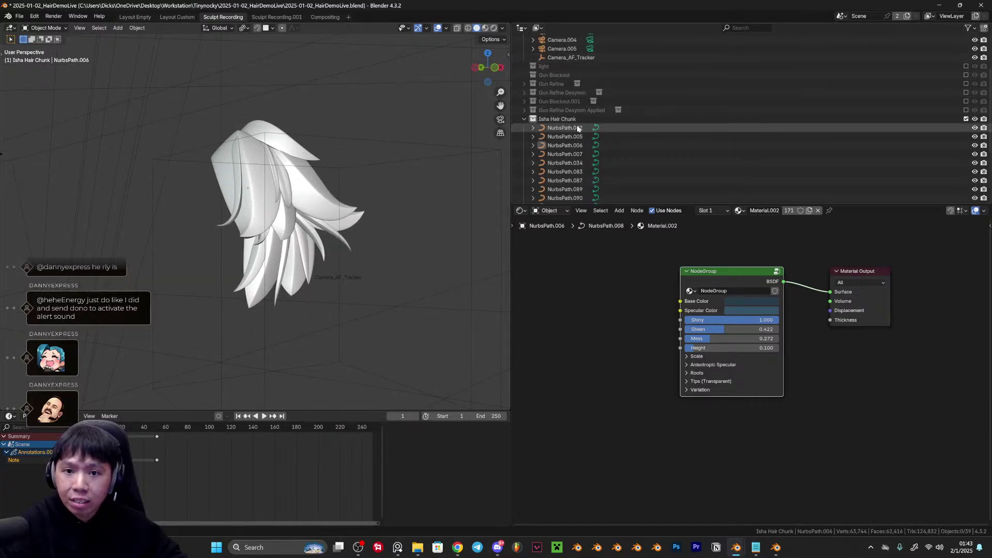
pyautogui.scroll(-5, 859, 146)
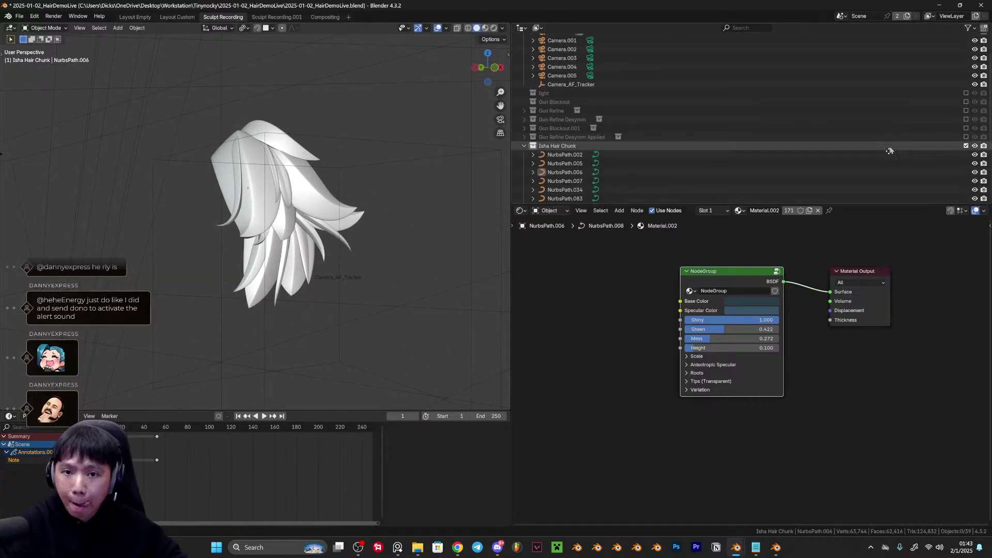
# Enable the 5. Refine collection, set the viewport shading to Material Preview, and inspect the full character's hair up close.
pyautogui.scroll(-2, 847, 138)
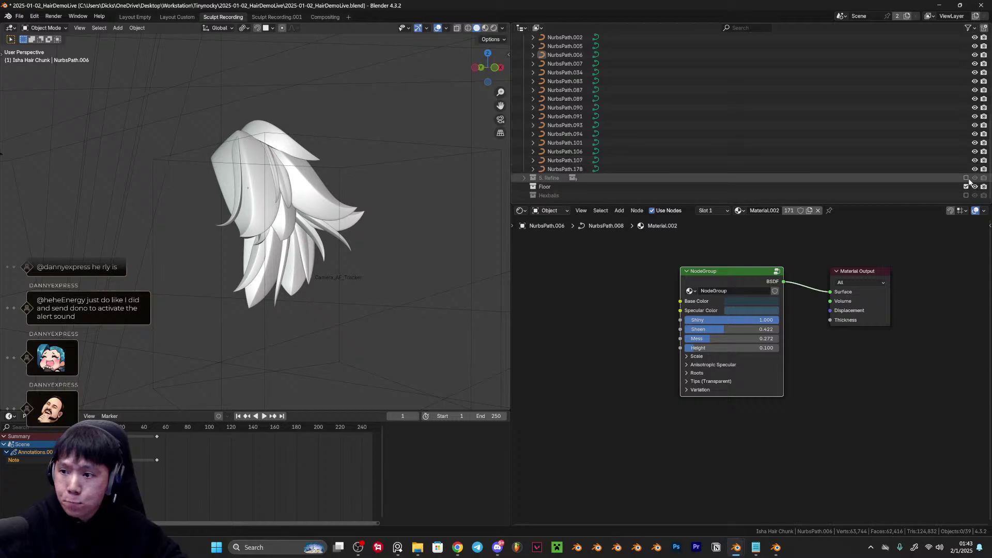
pyautogui.moveTo(219, 326); pyautogui.dragTo(228, 336, button='middle')
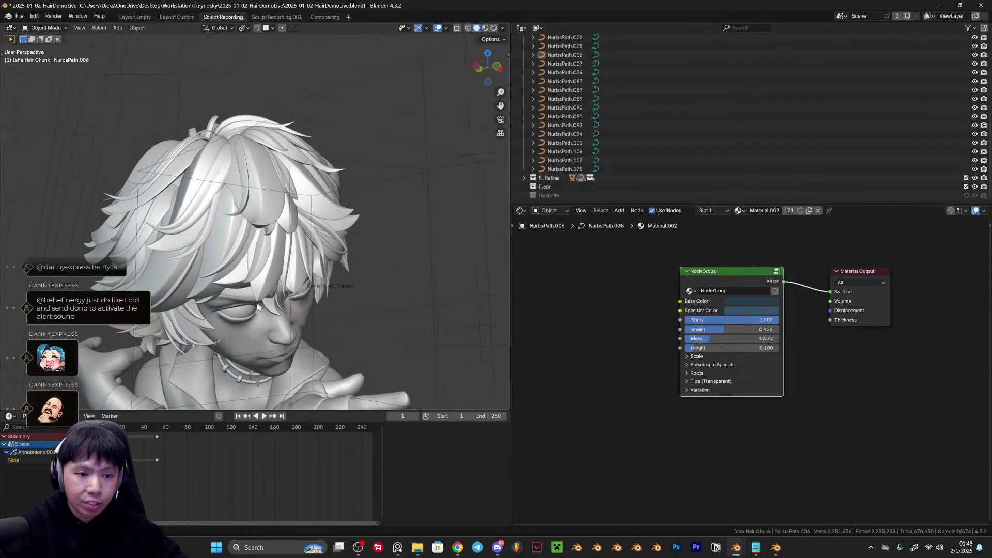
pyautogui.scroll(-2, 228, 336)
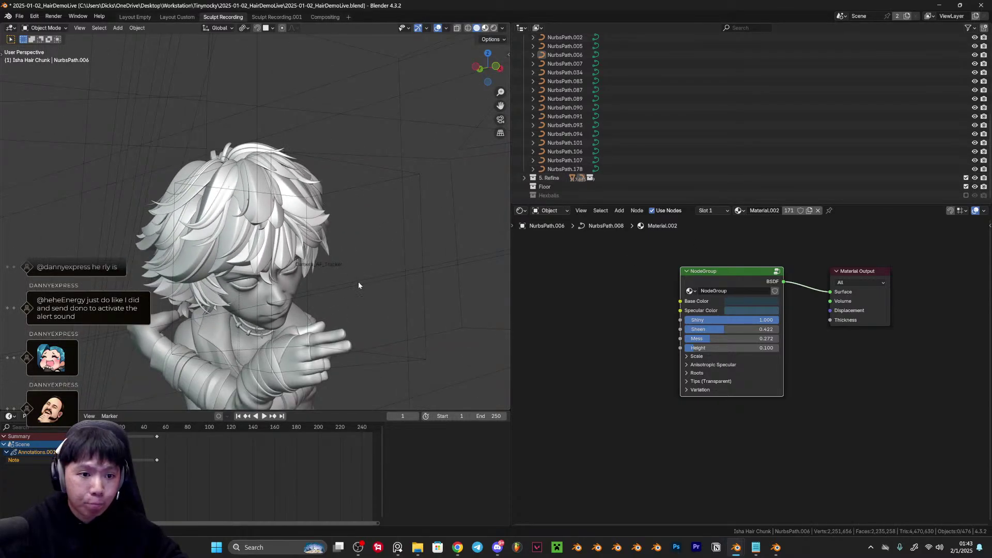
pyautogui.press('z')
pyautogui.press('2')
pyautogui.moveTo(367, 289)
pyautogui.mouseDown(button='middle')
pyautogui.moveTo(333, 295)
pyautogui.moveTo(377, 288)
pyautogui.moveTo(343, 295)
pyautogui.moveTo(293, 241)
pyautogui.moveTo(279, 282)
pyautogui.moveTo(238, 300)
pyautogui.mouseUp(button='middle')
pyautogui.scroll(3, 293, 242)
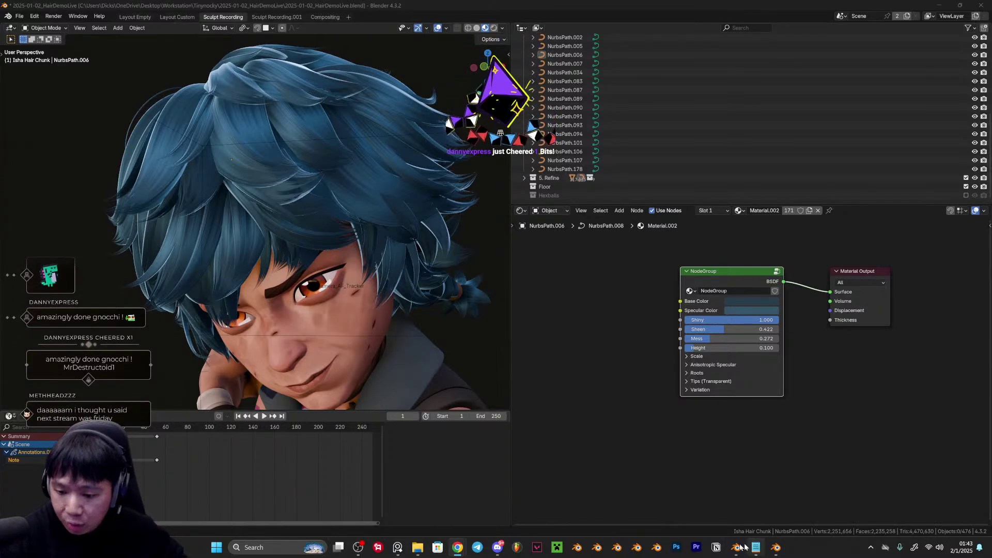
# Switch back to the hair-strand file's window and, in front view, place a copy of the middle strand at the far left of the row.
pyautogui.moveTo(736, 547)
pyautogui.click(682, 501)
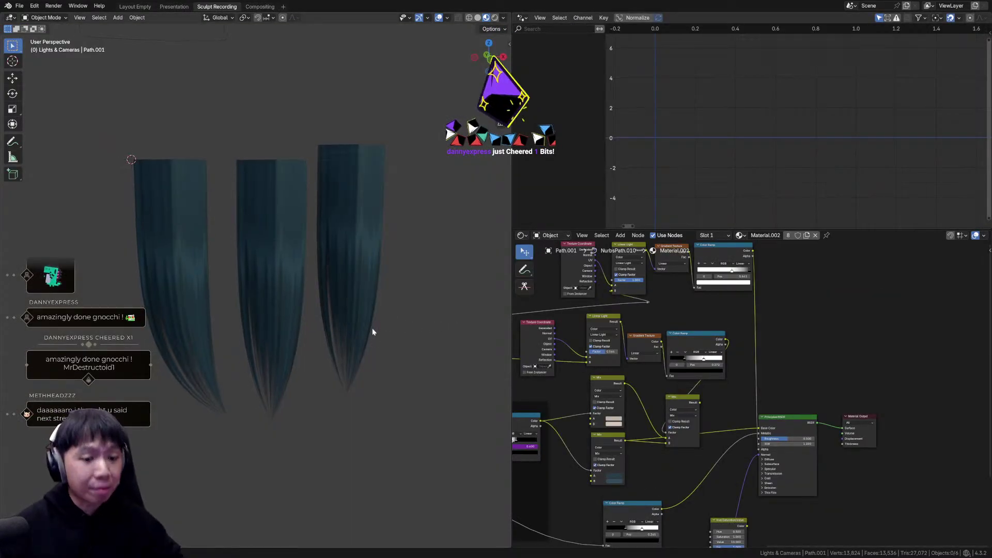
pyautogui.scroll(1, 377, 336)
pyautogui.scroll(-3, 390, 326)
pyautogui.press('KP_1')
pyautogui.click(252, 277)
pyautogui.hotkey('shift', 'd')
pyautogui.click(126, 282)
# Duplicate the curved strand four times, placing one copy beside the original and three in a row below.
pyautogui.click(194, 265)
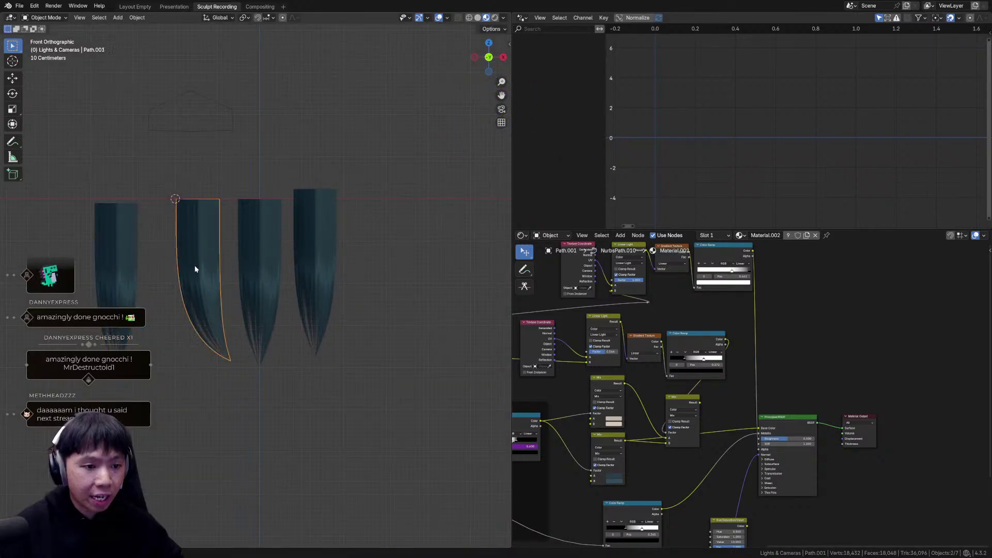
pyautogui.hotkey('shift', 'd')
pyautogui.click(193, 407)
pyautogui.click(201, 268)
pyautogui.hotkey('shift', 'd')
pyautogui.click(168, 286)
pyautogui.hotkey('shift', 'd')
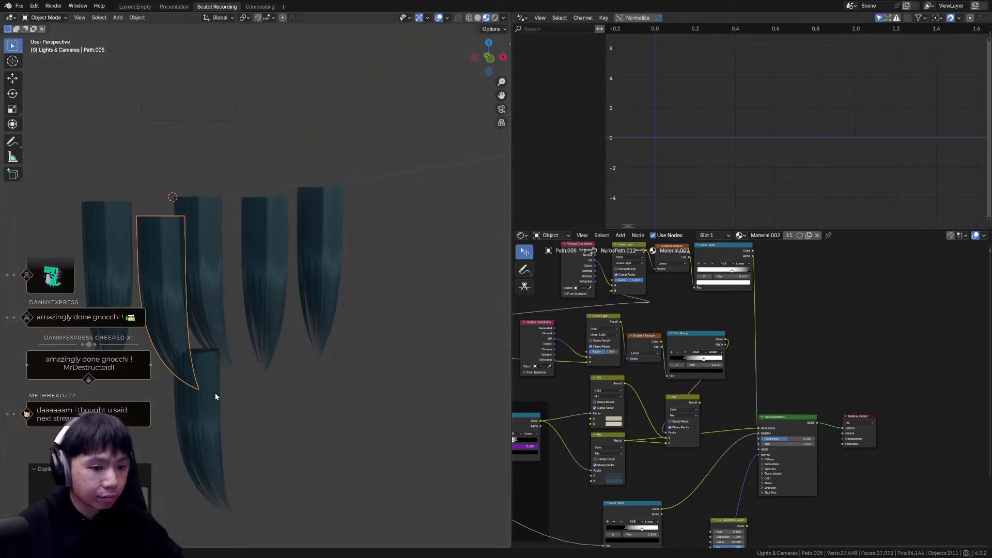
pyautogui.click(214, 378)
pyautogui.hotkey('shift', 'd')
pyautogui.click(129, 381)
# Add an Object Info node in the empty space above the uppermost gradient and Color Ramp nodes.
pyautogui.keyDown('shift'); pyautogui.moveTo(234, 378); pyautogui.dragTo(384, 334, button='middle'); pyautogui.keyUp('shift')
pyautogui.scroll(1, 384, 335)
pyautogui.keyDown('shift'); pyautogui.moveTo(376, 330); pyautogui.dragTo(301, 302, button='middle'); pyautogui.keyUp('shift')
pyautogui.scroll(-3, 746, 433)
pyautogui.moveTo(738, 389); pyautogui.dragTo(743, 401, button='middle')
pyautogui.moveTo(243, 376); pyautogui.dragTo(290, 368, button='middle')
pyautogui.scroll(2, 281, 361)
pyautogui.scroll(-1, 290, 368)
pyautogui.scroll(5, 745, 368)
pyautogui.moveTo(742, 301); pyautogui.dragTo(781, 477, button='middle')
pyautogui.scroll(5, 760, 365)
pyautogui.scroll(2, 675, 365)
pyautogui.hotkey('shift', 'a')
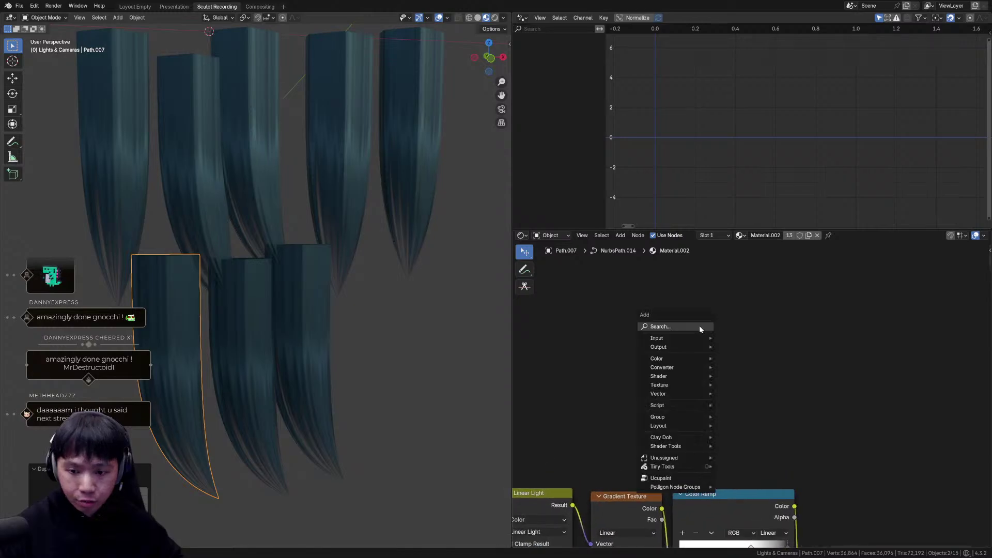
pyautogui.click(699, 326)
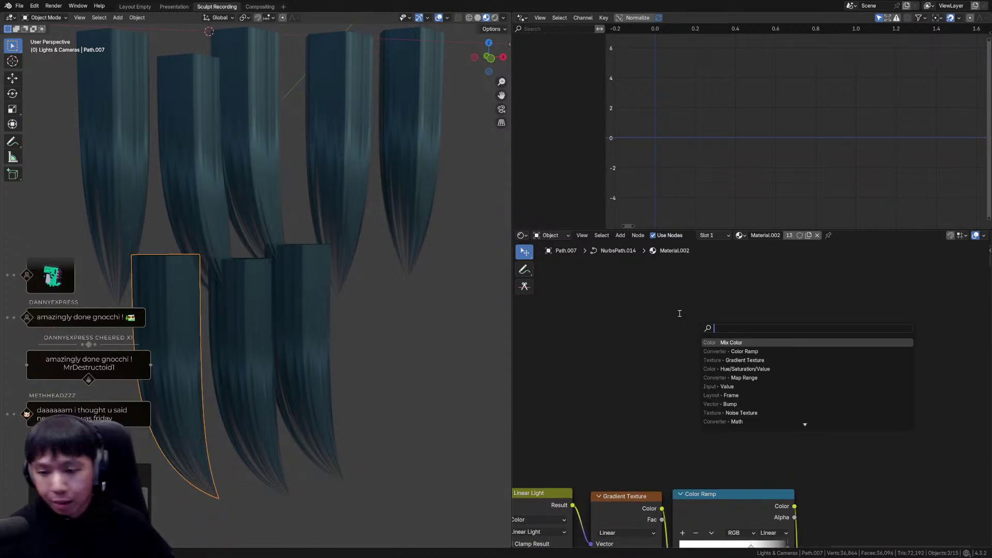
pyautogui.write('object info')
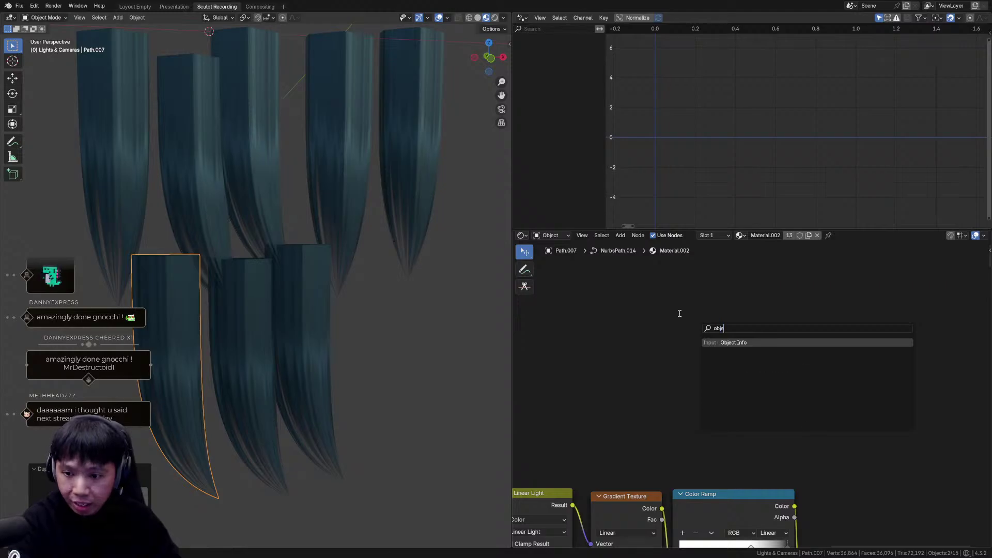
pyautogui.press('Return')
pyautogui.click(632, 324)
pyautogui.moveTo(666, 347)
pyautogui.mouseDown()
pyautogui.moveTo(657, 337)
pyautogui.moveTo(668, 342)
pyautogui.mouseUp()
# Preview the Object Info node's outputs one after another on the strands, ending with Random.
pyautogui.keyDown('ctrl'); pyautogui.keyDown('shift'); pyautogui.click(690, 366); pyautogui.keyUp('shift'); pyautogui.keyUp('ctrl')
pyautogui.keyDown('ctrl'); pyautogui.keyDown('shift'); pyautogui.click(695, 379); pyautogui.keyUp('shift'); pyautogui.keyUp('ctrl')
pyautogui.keyDown('ctrl'); pyautogui.keyDown('shift'); pyautogui.click(696, 385); pyautogui.keyUp('shift'); pyautogui.keyUp('ctrl')
pyautogui.keyDown('ctrl'); pyautogui.keyDown('shift'); pyautogui.click(698, 389); pyautogui.keyUp('shift'); pyautogui.keyUp('ctrl')
pyautogui.keyDown('ctrl'); pyautogui.keyDown('shift'); pyautogui.click(697, 390); pyautogui.keyUp('shift'); pyautogui.keyUp('ctrl')
pyautogui.keyDown('ctrl'); pyautogui.keyDown('shift'); pyautogui.click(698, 389); pyautogui.keyUp('shift'); pyautogui.keyUp('ctrl')
# Add three more copies of the curved strand to show more per-object random values.
pyautogui.moveTo(341, 369); pyautogui.dragTo(355, 354, button='middle')
pyautogui.click(301, 331)
pyautogui.hotkey('shift', 'd')
pyautogui.click(389, 323)
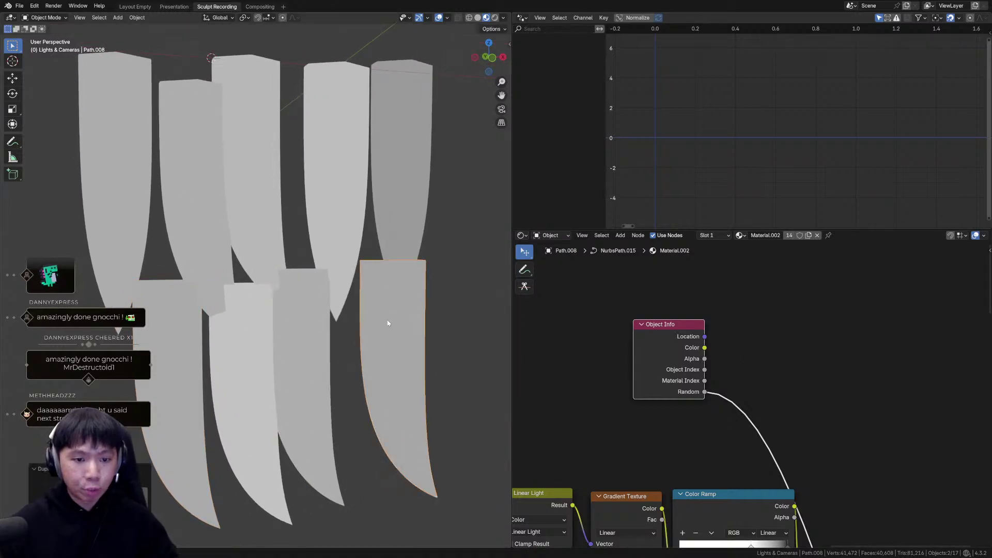
pyautogui.scroll(-1, 390, 323)
pyautogui.hotkey('shift', 'd')
pyautogui.click(437, 222)
pyautogui.hotkey('shift', 'd')
pyautogui.click(335, 386)
pyautogui.scroll(-1, 382, 370)
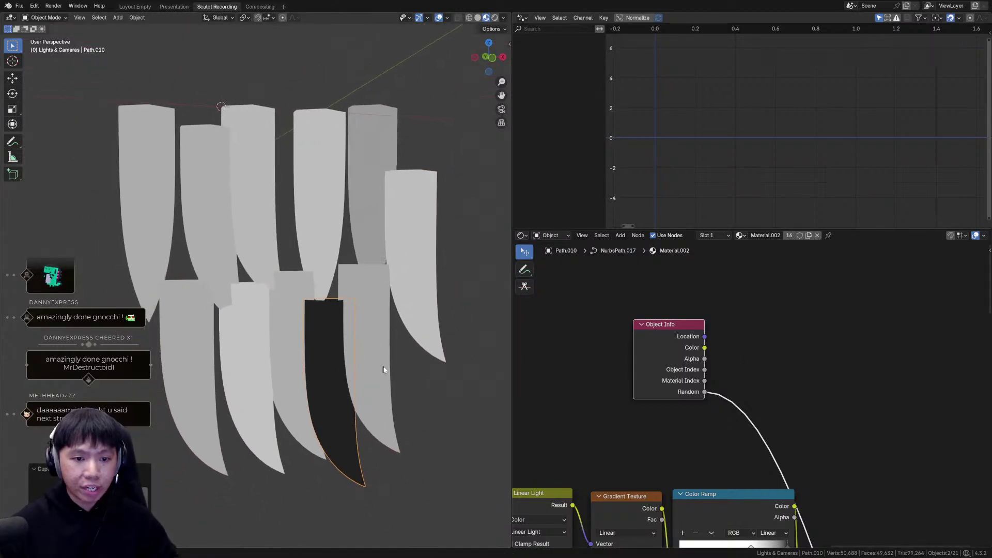
# Make seven more copies of the curved strand, six spread around the group and the last left in place.
pyautogui.hotkey('shift', 'd')
pyautogui.click(169, 353)
pyautogui.hotkey('shift', 'd')
pyautogui.click(160, 212)
pyautogui.hotkey('shift', 'd')
pyautogui.click(230, 389)
pyautogui.hotkey('shift', 'd')
pyautogui.click(313, 211)
pyautogui.hotkey('shift', 'd')
pyautogui.click(454, 101)
pyautogui.keyDown('shift'); pyautogui.moveTo(427, 154); pyautogui.dragTo(432, 210, button='middle'); pyautogui.keyUp('shift')
pyautogui.hotkey('shift', 'd')
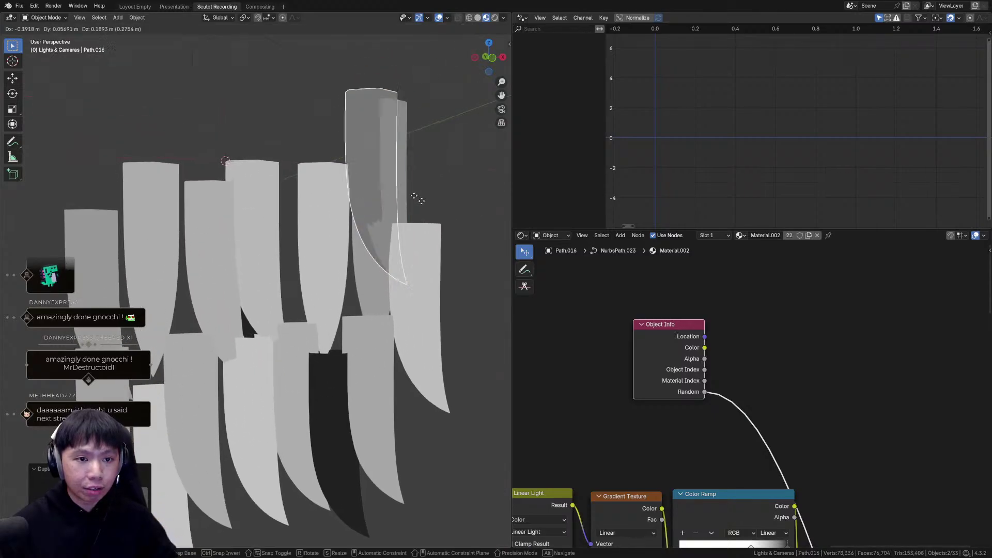
pyautogui.click(331, 142)
pyautogui.scroll(-2, 321, 176)
pyautogui.hotkey('shift', 'd')
pyautogui.rightClick(310, 222)
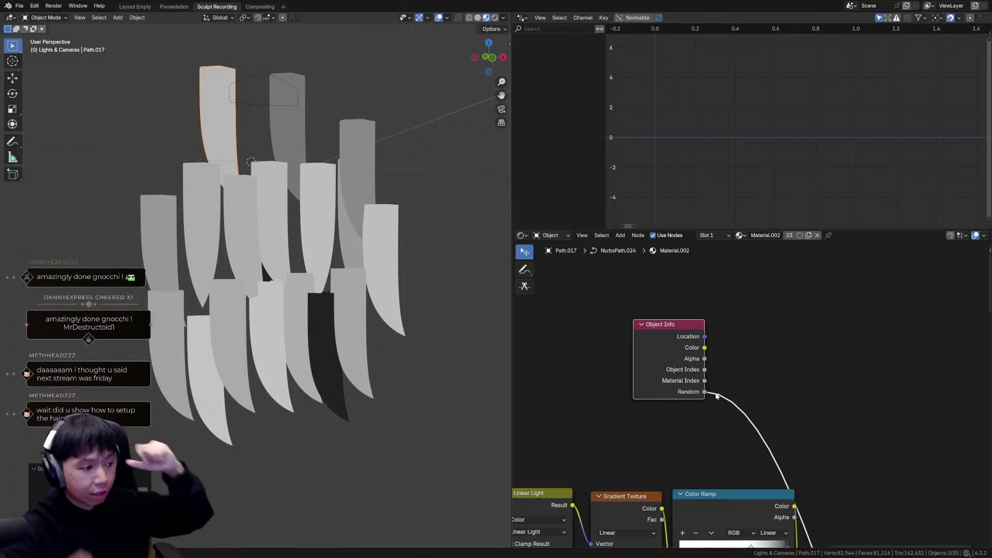
pyautogui.moveTo(716, 396); pyautogui.dragTo(626, 375, button='middle')
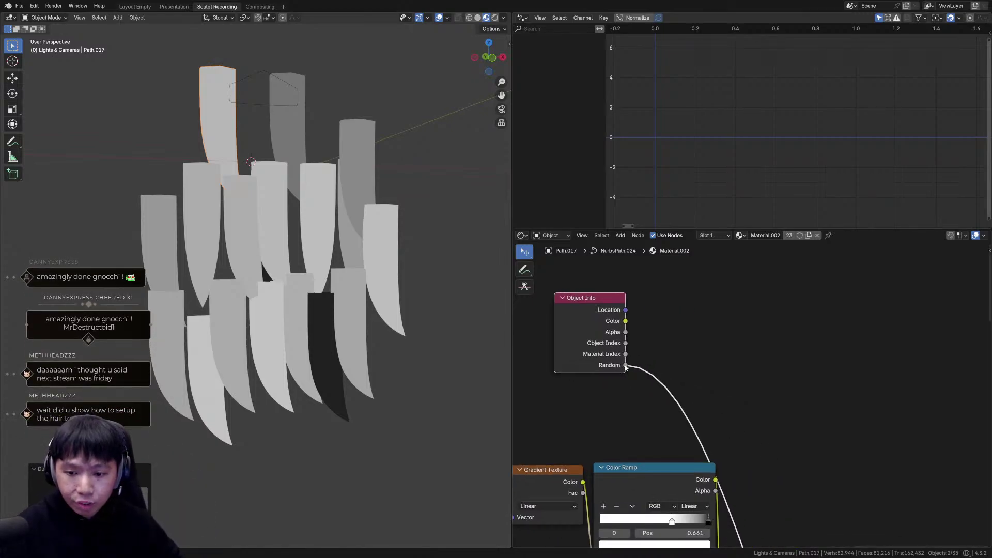
pyautogui.moveTo(755, 300); pyautogui.dragTo(755, 301)
pyautogui.write('ra')
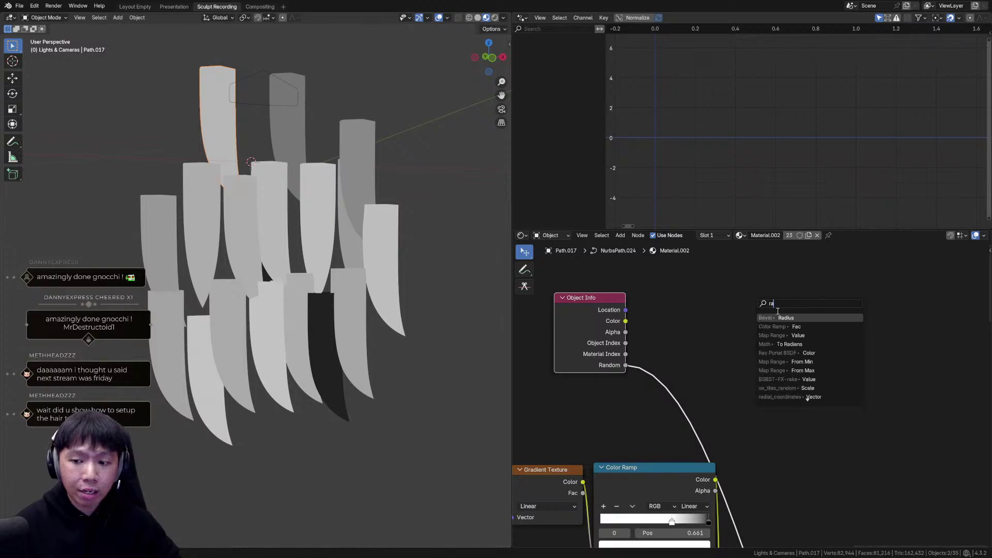
pyautogui.write('m')
pyautogui.press('BackSpace')
pyautogui.write('ng')
pyautogui.click(780, 317)
pyautogui.click(753, 315)
pyautogui.moveTo(767, 314); pyautogui.dragTo(741, 381, button='middle')
pyautogui.scroll(1, 726, 349)
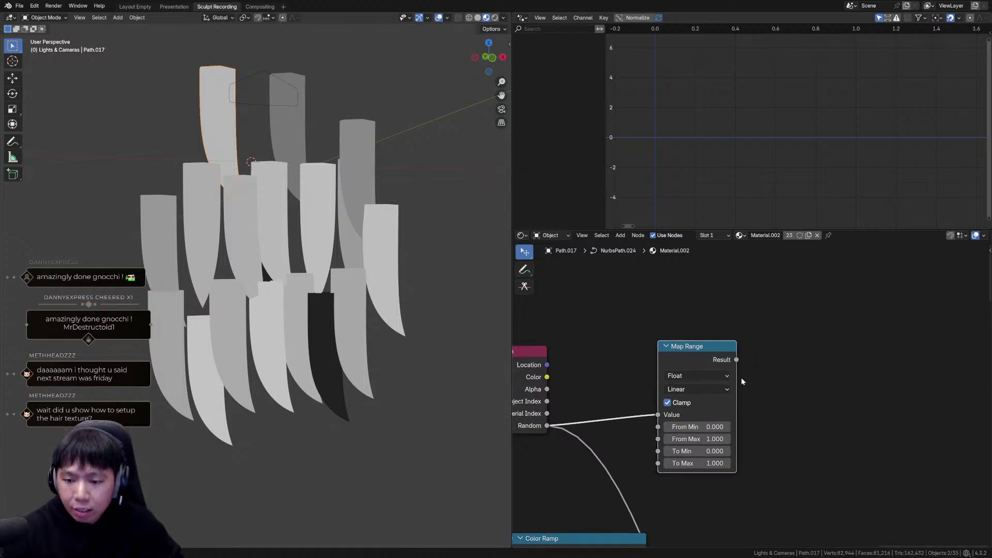
pyautogui.press('x')
# Add a Color Ramp node next to the Object Info node.
pyautogui.hotkey('shift', 'a')
pyautogui.write('ra')
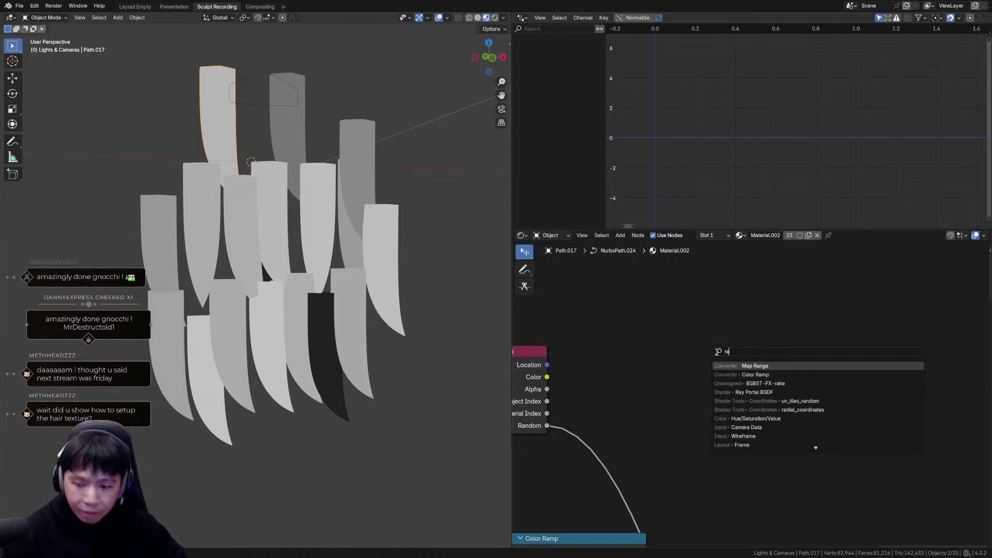
pyautogui.write('mp')
pyautogui.press('Return')
pyautogui.click(650, 356)
pyautogui.moveTo(618, 361); pyautogui.dragTo(627, 354, button='middle')
# Link Object Info's Random to the new Color Ramp's Fac with the nodes close together, and move the black stop to about 0.352.
pyautogui.moveTo(556, 420); pyautogui.dragTo(658, 436)
pyautogui.moveTo(531, 344); pyautogui.dragTo(619, 342)
pyautogui.keyDown('ctrl'); pyautogui.keyDown('shift'); pyautogui.click(683, 363); pyautogui.keyUp('shift'); pyautogui.keyUp('ctrl')
pyautogui.moveTo(681, 393)
pyautogui.mouseDown()
pyautogui.moveTo(808, 406)
pyautogui.moveTo(696, 392)
pyautogui.mouseUp()
# Preview the final beige-to-blue Mix node's Result and examine the tip colours across the duplicated strands.
pyautogui.moveTo(714, 484); pyautogui.dragTo(715, 403, button='middle')
pyautogui.scroll(-4, 715, 402)
pyautogui.moveTo(711, 505); pyautogui.dragTo(724, 394, button='middle')
pyautogui.moveTo(726, 488); pyautogui.dragTo(760, 307, button='middle')
pyautogui.keyDown('ctrl'); pyautogui.keyDown('shift'); pyautogui.click(619, 401); pyautogui.keyUp('shift'); pyautogui.keyUp('ctrl')
pyautogui.moveTo(683, 400); pyautogui.dragTo(673, 419, button='middle')
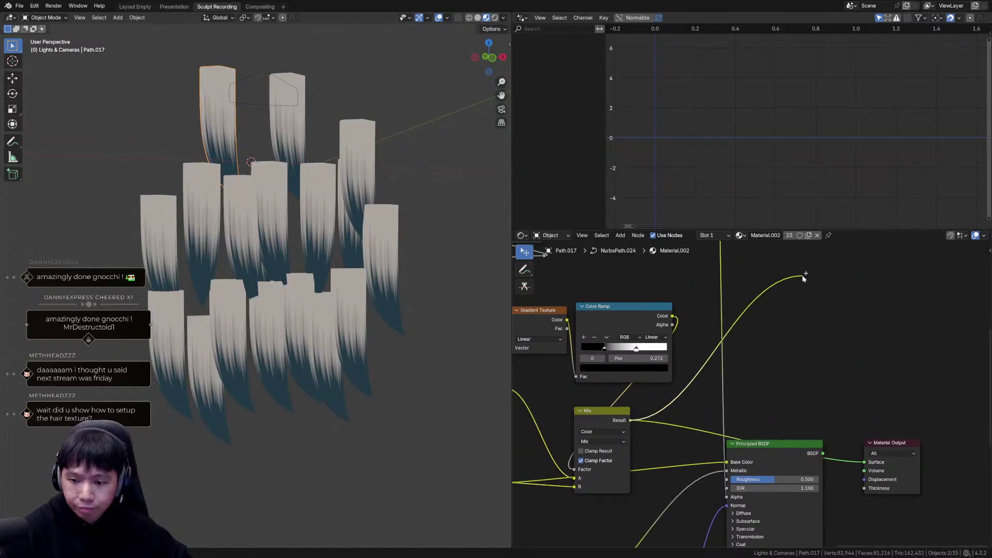
pyautogui.moveTo(802, 277); pyautogui.dragTo(803, 276)
pyautogui.rightClick(802, 276)
pyautogui.moveTo(726, 367); pyautogui.dragTo(722, 463, button='middle')
pyautogui.scroll(-4, 859, 401)
pyautogui.moveTo(752, 393); pyautogui.dragTo(739, 359, button='middle')
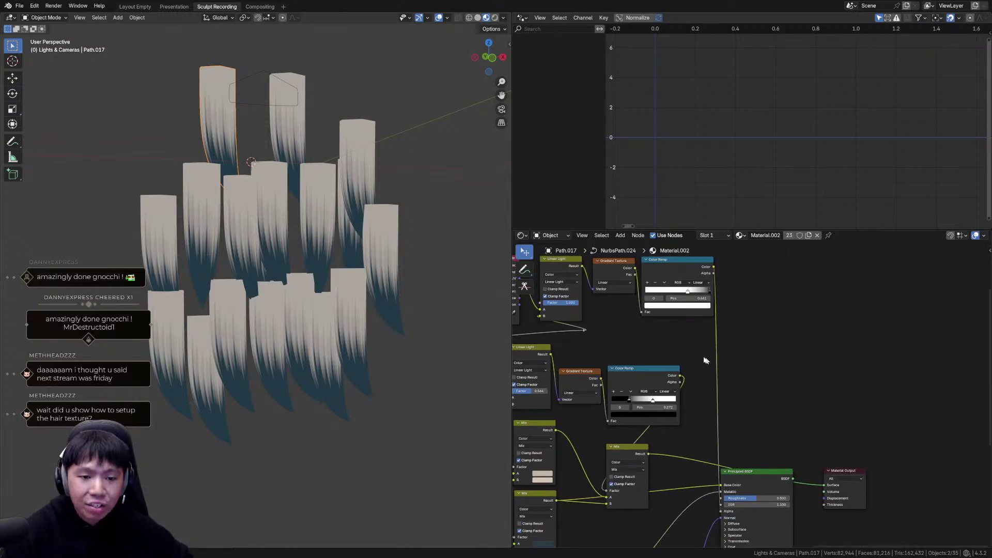
pyautogui.scroll(1, 420, 323)
pyautogui.scroll(1, 421, 324)
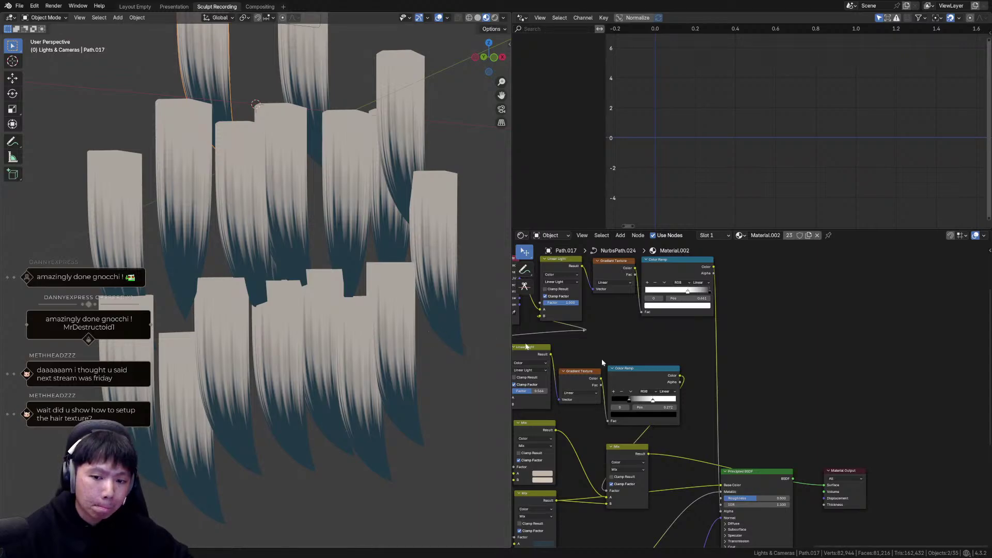
pyautogui.moveTo(711, 374); pyautogui.dragTo(743, 407, button='middle')
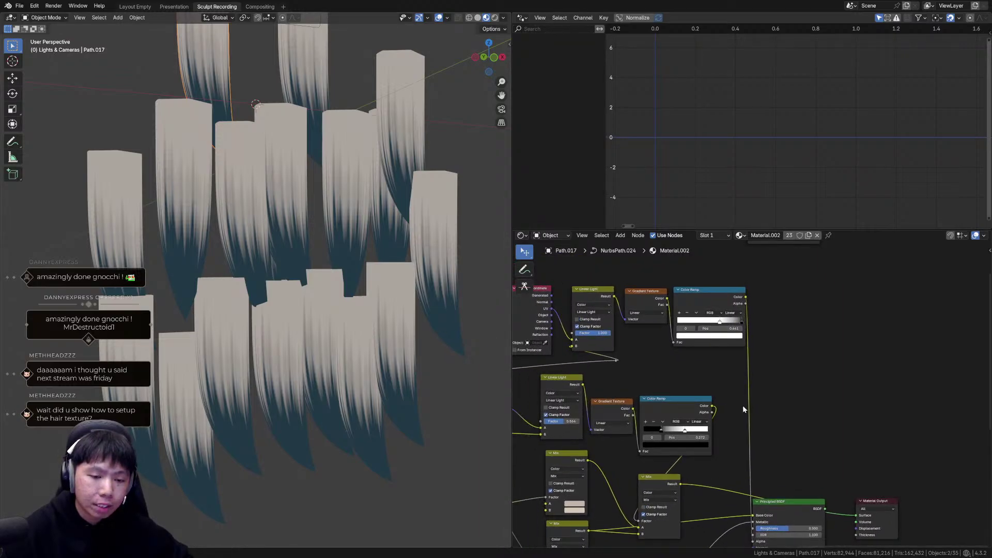
pyautogui.moveTo(336, 328); pyautogui.dragTo(336, 325, button='middle')
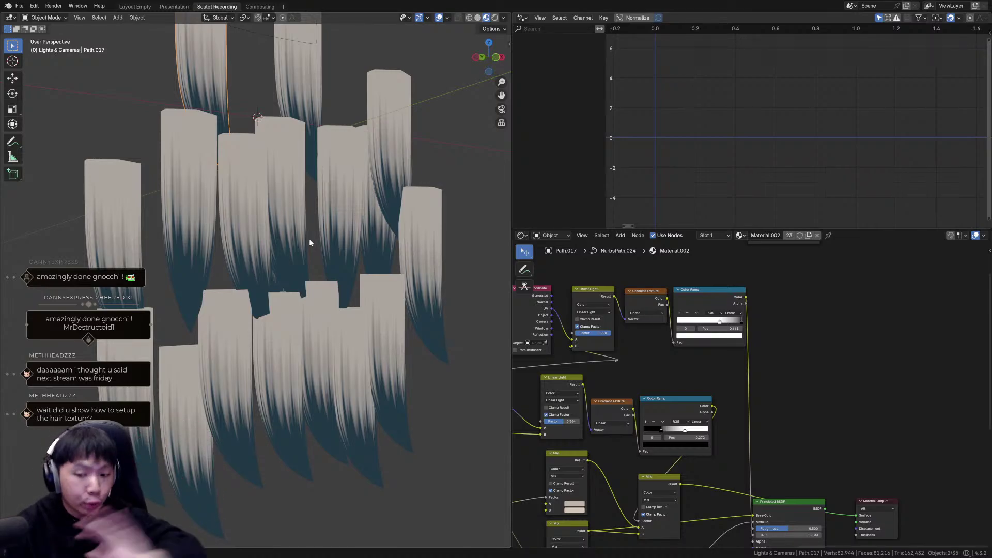
# Move the upstream texture and Specular Profile nodes further left to make room in the node tree.
pyautogui.moveTo(648, 401); pyautogui.dragTo(676, 371, button='middle')
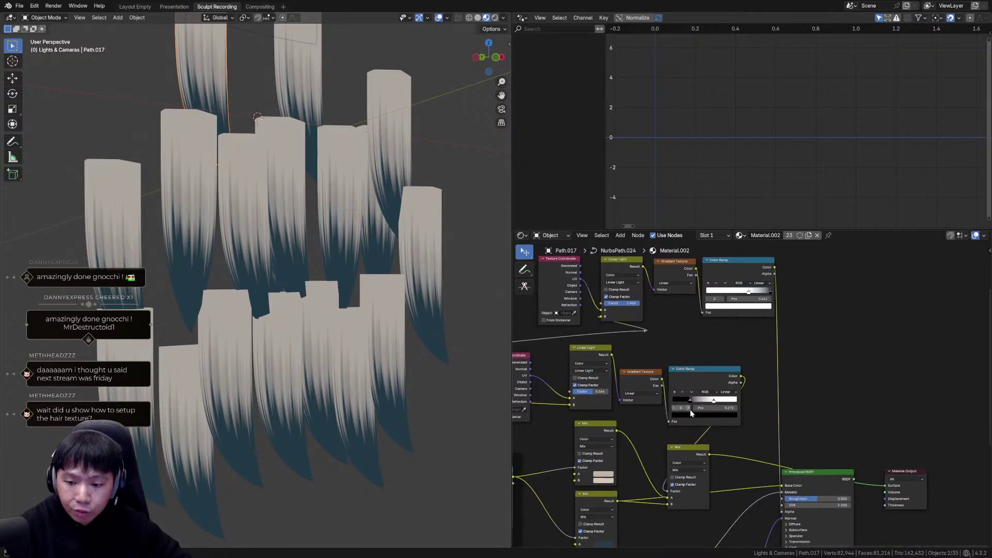
pyautogui.moveTo(694, 415); pyautogui.dragTo(726, 366, button='middle')
pyautogui.scroll(-2, 742, 384)
pyautogui.scroll(-6, 763, 352)
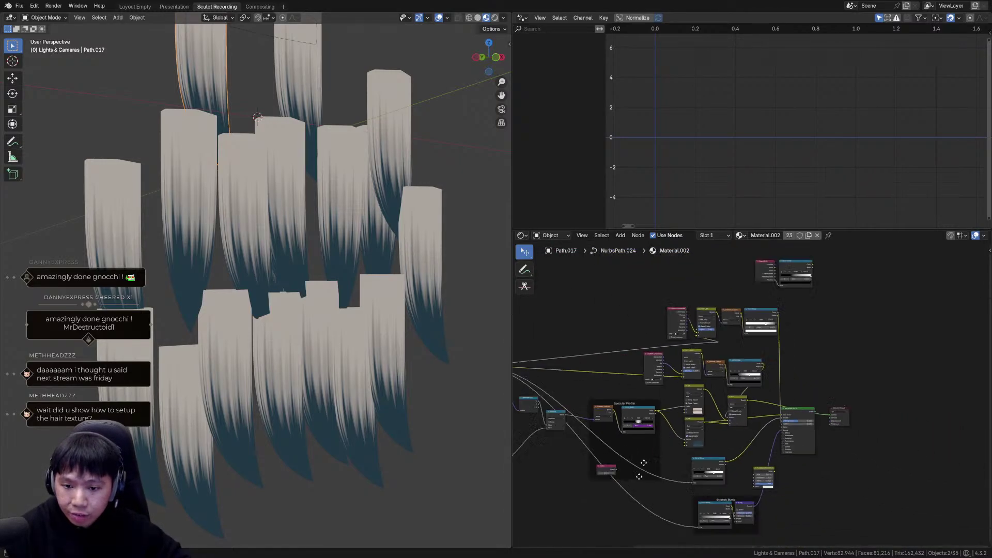
pyautogui.moveTo(555, 338); pyautogui.dragTo(675, 470)
pyautogui.press('g')
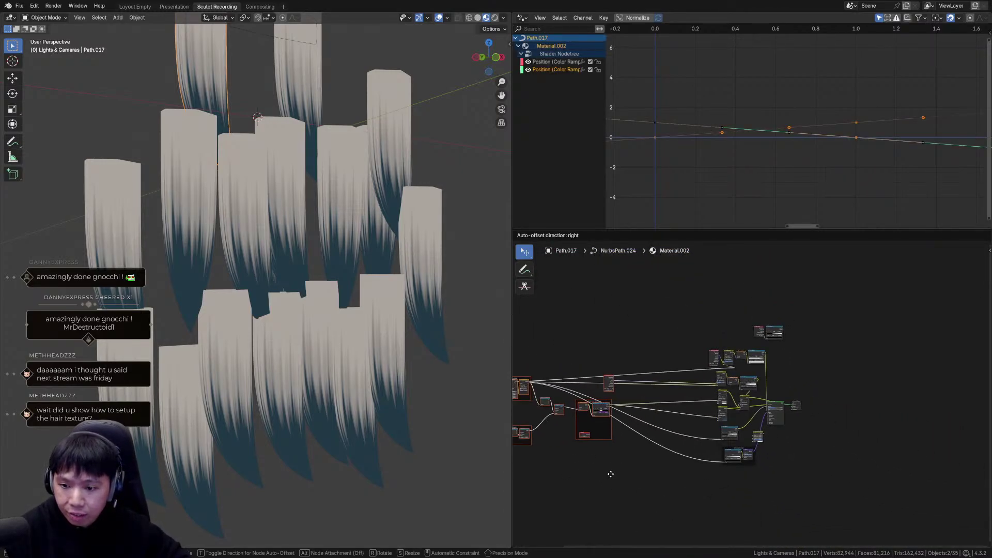
pyautogui.click(592, 473)
pyautogui.scroll(5, 786, 434)
pyautogui.moveTo(771, 441); pyautogui.dragTo(697, 502)
pyautogui.press('g')
pyautogui.click(694, 541)
# Shift the tip gradient's Linear Light, Gradient Texture and Color Ramp nodes left and the final Mix node right.
pyautogui.keyDown('ctrl'); pyautogui.moveTo(698, 532); pyautogui.dragTo(782, 400, button='middle'); pyautogui.keyUp('ctrl')
pyautogui.scroll(3, 782, 400)
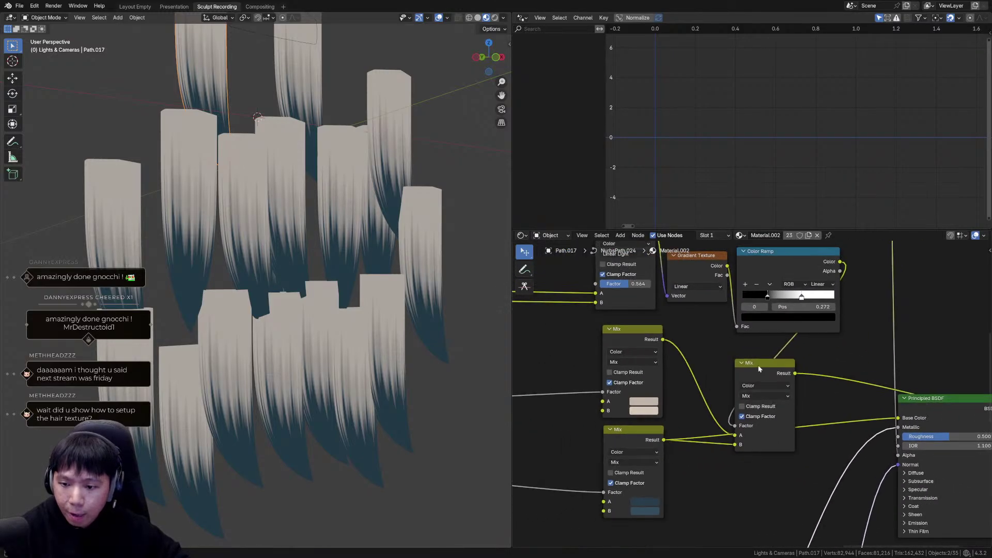
pyautogui.moveTo(760, 367); pyautogui.dragTo(755, 380, button='middle')
pyautogui.moveTo(568, 266); pyautogui.dragTo(764, 331)
pyautogui.press('g')
pyautogui.click(698, 326)
pyautogui.moveTo(704, 333); pyautogui.dragTo(706, 344, button='middle')
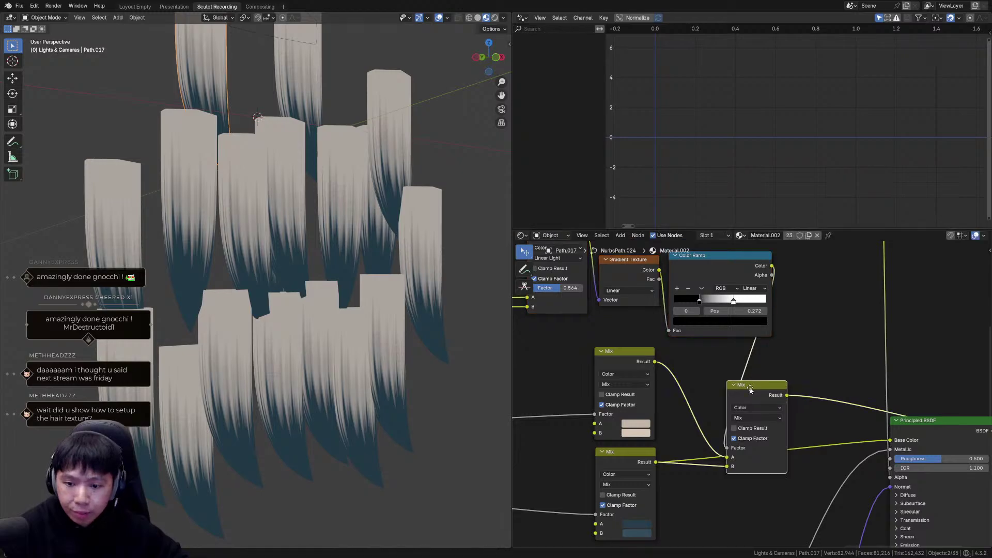
pyautogui.moveTo(749, 387); pyautogui.dragTo(788, 386)
# Preview the beige Mix, the blue Mix and the tip gradient's Color Ramp separately on the strands.
pyautogui.keyDown('ctrl'); pyautogui.keyDown('shift'); pyautogui.click(626, 352); pyautogui.keyUp('shift'); pyautogui.keyUp('ctrl')
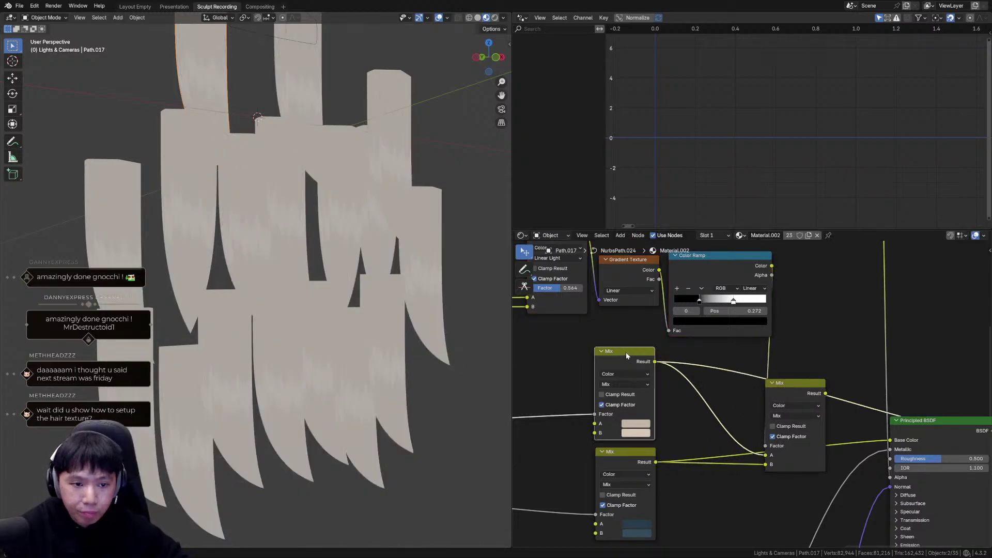
pyautogui.keyDown('ctrl'); pyautogui.keyDown('shift'); pyautogui.click(634, 461); pyautogui.keyUp('shift'); pyautogui.keyUp('ctrl')
pyautogui.moveTo(786, 396); pyautogui.dragTo(742, 433, button='middle')
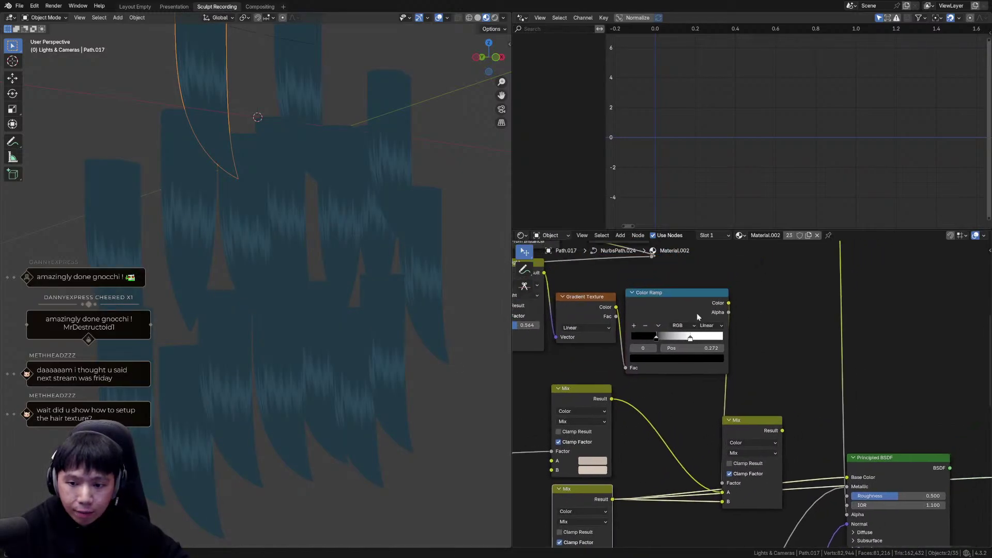
pyautogui.keyDown('ctrl'); pyautogui.keyDown('shift'); pyautogui.click(681, 293); pyautogui.keyUp('shift'); pyautogui.keyUp('ctrl')
pyautogui.scroll(-2, 749, 447)
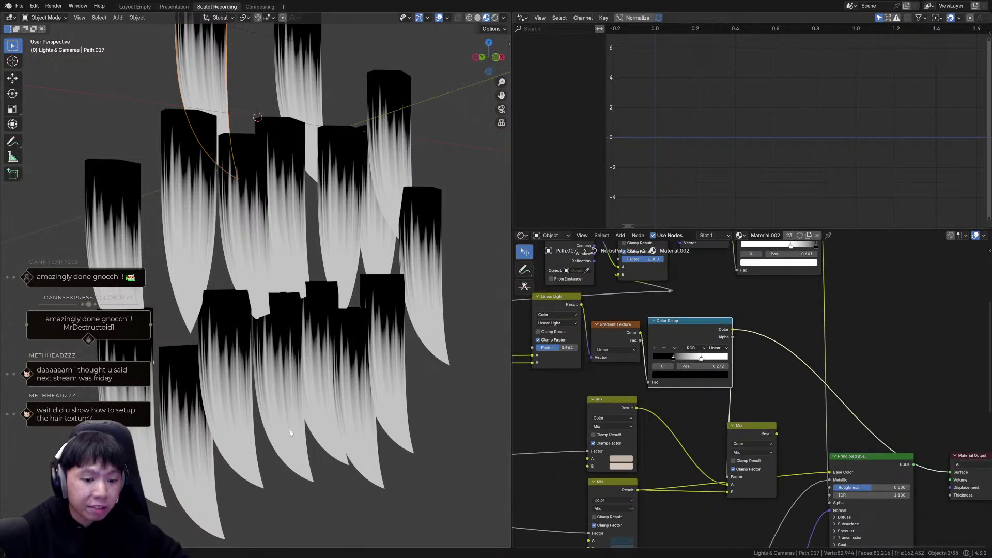
pyautogui.keyDown('ctrl'); pyautogui.keyDown('shift'); pyautogui.click(615, 486); pyautogui.keyUp('shift'); pyautogui.keyUp('ctrl')
pyautogui.moveTo(763, 402); pyautogui.dragTo(718, 434, button='middle')
pyautogui.keyDown('ctrl'); pyautogui.keyDown('shift'); pyautogui.click(663, 363); pyautogui.keyUp('shift'); pyautogui.keyUp('ctrl')
# Preview the Color Ramp driven by Object Info's Random and move its black stop to about 0.539.
pyautogui.moveTo(714, 347); pyautogui.dragTo(663, 525, button='middle')
pyautogui.keyDown('ctrl'); pyautogui.keyDown('shift'); pyautogui.click(768, 303); pyautogui.keyUp('shift'); pyautogui.keyUp('ctrl')
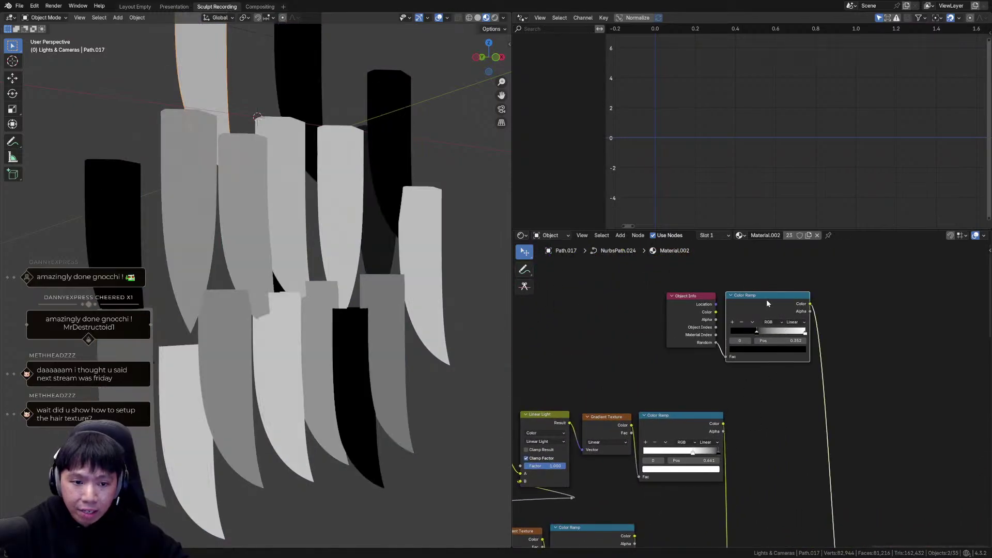
pyautogui.moveTo(761, 336); pyautogui.dragTo(771, 335)
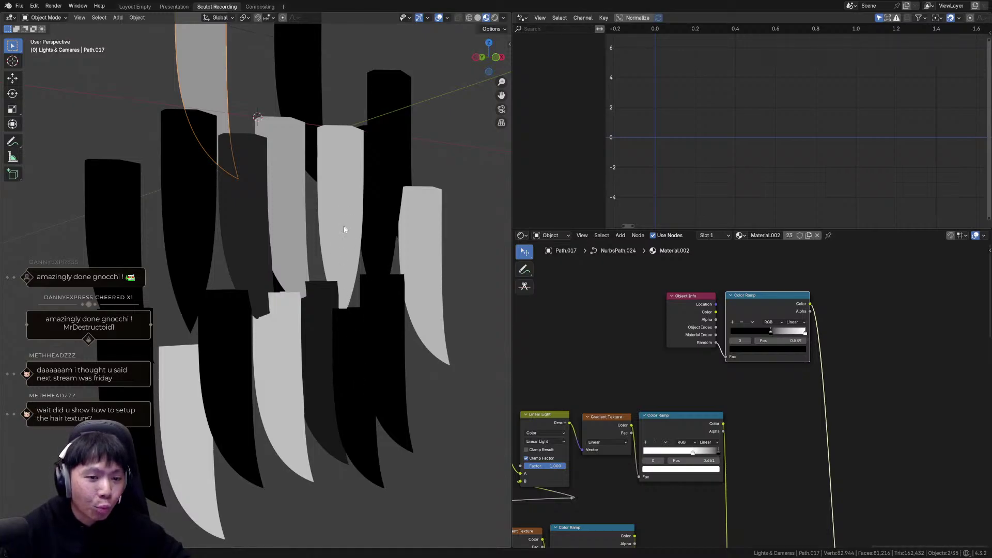
# Preview the two tip-gradient Color Ramps one after the other on the strands.
pyautogui.moveTo(796, 373); pyautogui.dragTo(799, 333, button='middle')
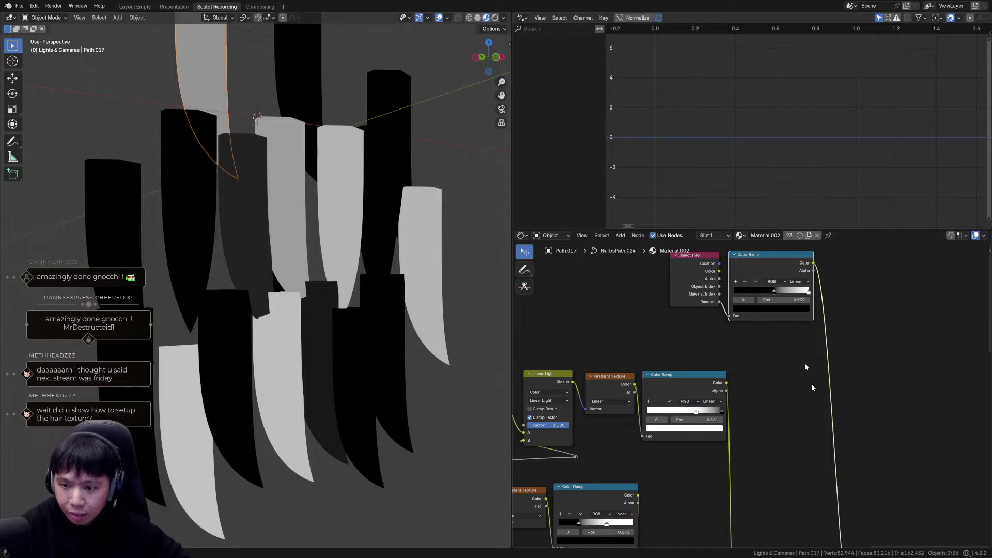
pyautogui.moveTo(807, 377); pyautogui.dragTo(816, 305, button='middle')
pyautogui.keyDown('ctrl'); pyautogui.keyDown('shift'); pyautogui.click(701, 309); pyautogui.keyUp('shift'); pyautogui.keyUp('ctrl')
pyautogui.moveTo(701, 309); pyautogui.dragTo(744, 247, button='middle')
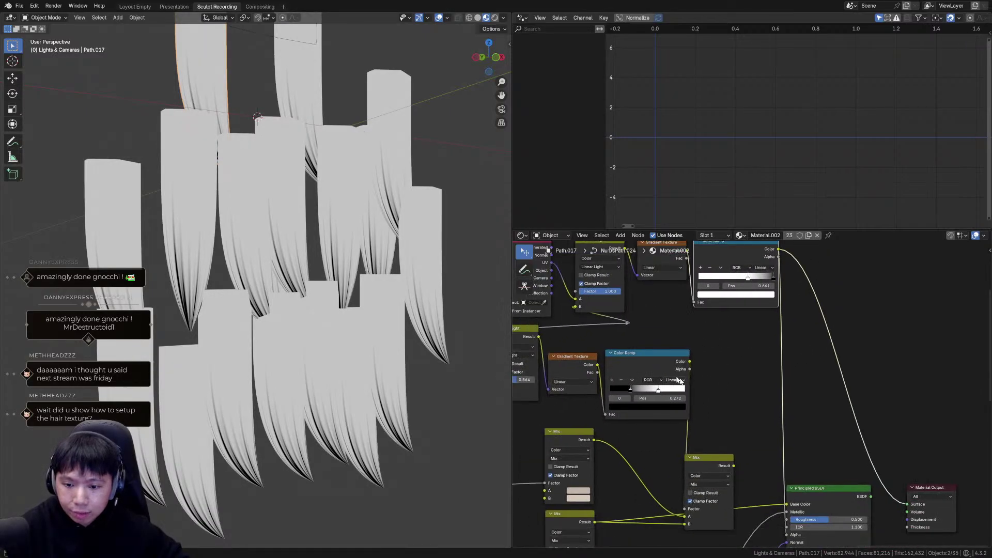
pyautogui.keyDown('ctrl'); pyautogui.keyDown('shift'); pyautogui.click(666, 363); pyautogui.keyUp('shift'); pyautogui.keyUp('ctrl')
# Move the upper gradient's Texture Coordinate, Linear Light, Gradient Texture and Color Ramp nodes up and left, clear of the tip-colour nodes.
pyautogui.moveTo(583, 293); pyautogui.dragTo(645, 348, button='middle')
pyautogui.scroll(-2, 644, 348)
pyautogui.moveTo(587, 302); pyautogui.dragTo(810, 374)
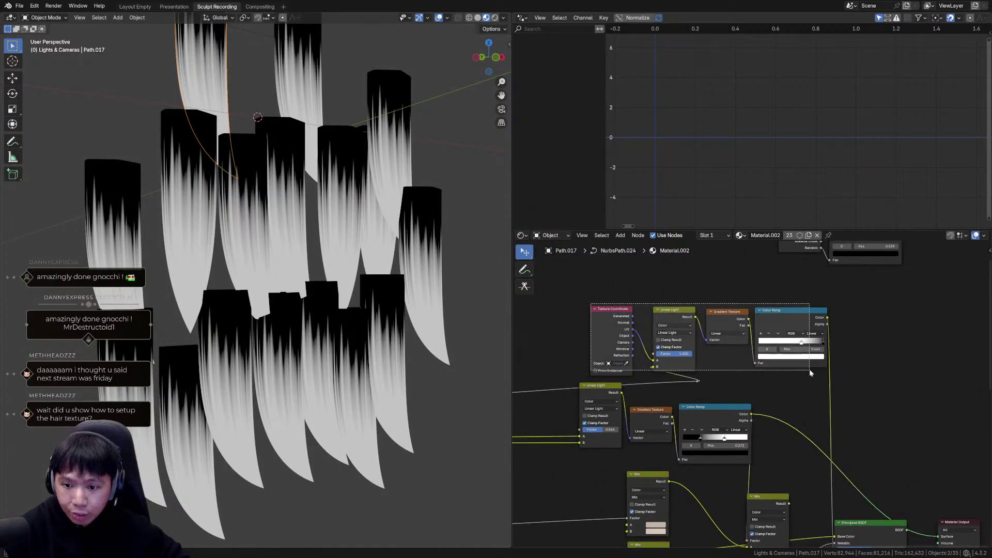
pyautogui.press('g')
pyautogui.click(713, 320)
pyautogui.moveTo(779, 411); pyautogui.dragTo(744, 395, button='middle')
pyautogui.moveTo(657, 361); pyautogui.dragTo(734, 377, button='middle')
pyautogui.press('g')
pyautogui.click(644, 260)
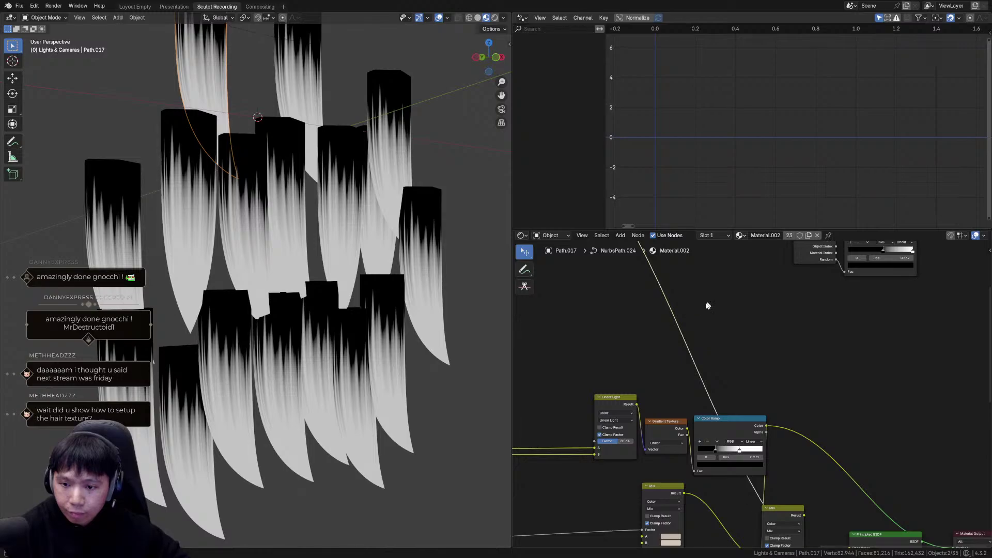
# Add two reroute points to the upper Color Ramp's link and route it below the nodes to the Principled BSDF's Alpha.
pyautogui.scroll(-6, 706, 341)
pyautogui.rightClick(724, 336)
pyautogui.keyDown('shift'); pyautogui.moveTo(739, 319); pyautogui.dragTo(637, 347, button='right'); pyautogui.keyUp('shift')
pyautogui.press('g')
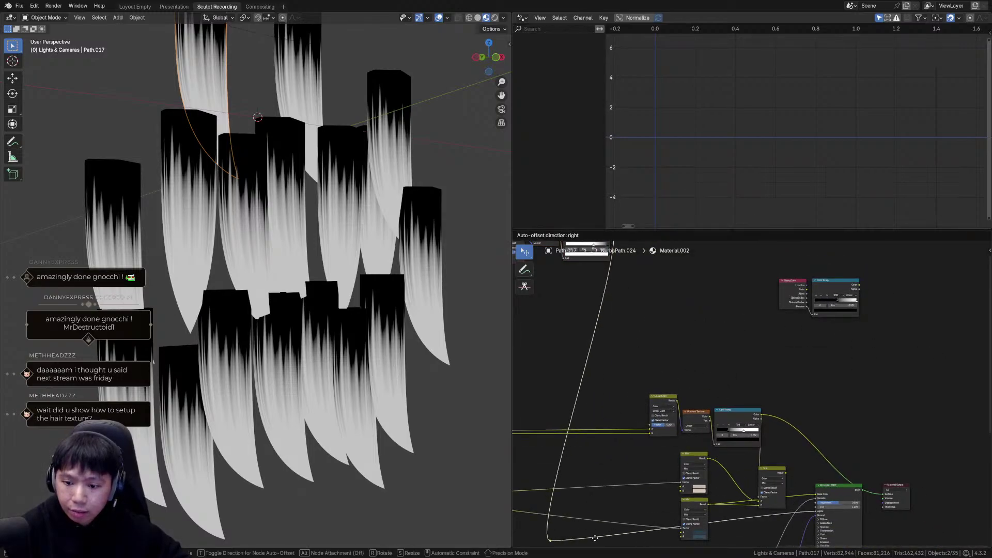
pyautogui.click(549, 545)
pyautogui.keyDown('shift'); pyautogui.moveTo(713, 388); pyautogui.dragTo(755, 425, button='right'); pyautogui.keyUp('shift')
pyautogui.press('g')
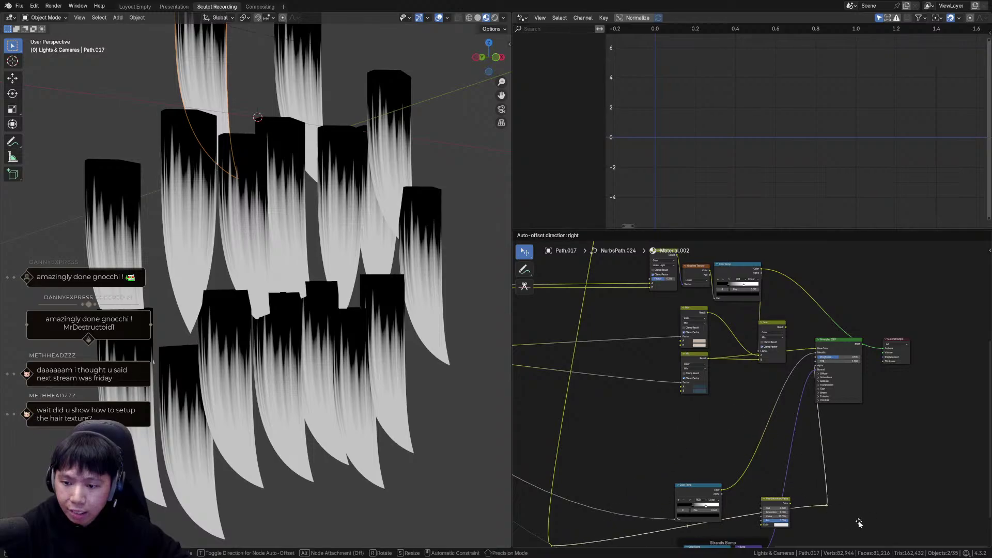
pyautogui.click(860, 523)
# Preview the Color output of the blue tip gradient's Color Ramp on the strands.
pyautogui.scroll(8, 760, 359)
pyautogui.scroll(-4, 818, 423)
pyautogui.moveTo(817, 343); pyautogui.dragTo(809, 412, button='middle')
pyautogui.scroll(2, 803, 400)
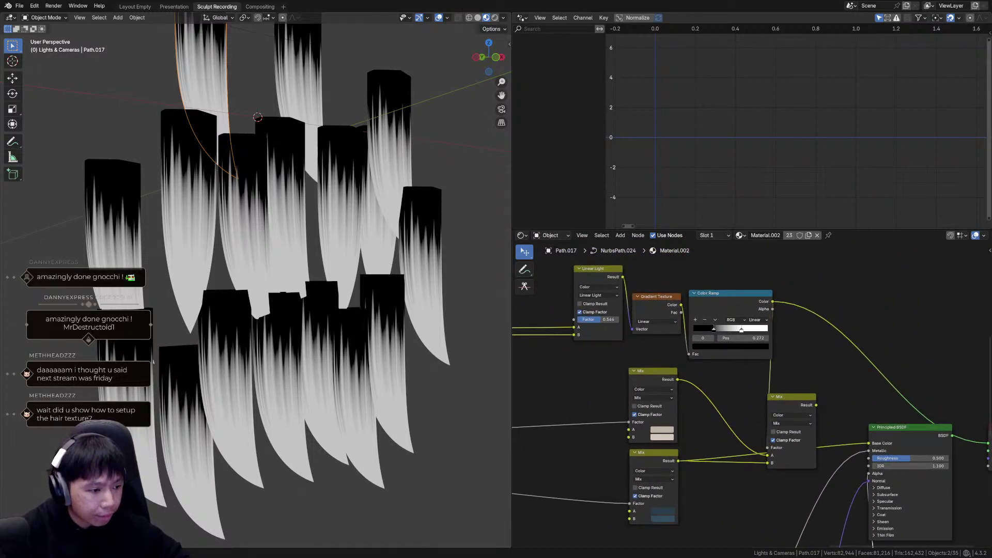
pyautogui.keyDown('ctrl'); pyautogui.keyDown('shift'); pyautogui.click(753, 305); pyautogui.keyUp('shift'); pyautogui.keyUp('ctrl')
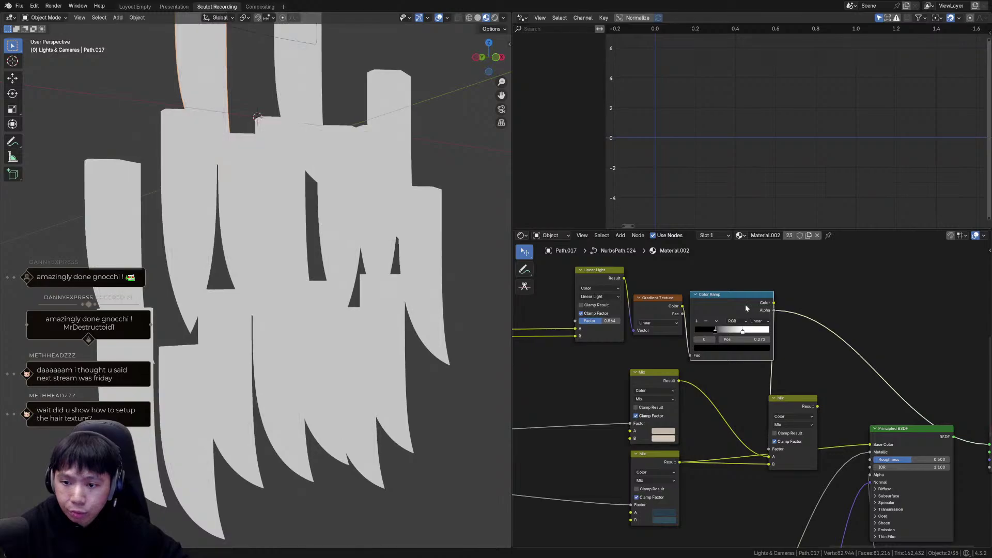
pyautogui.keyDown('ctrl'); pyautogui.keyDown('shift'); pyautogui.click(754, 308); pyautogui.keyUp('shift'); pyautogui.keyUp('ctrl')
pyautogui.moveTo(755, 308); pyautogui.dragTo(766, 326, button='middle')
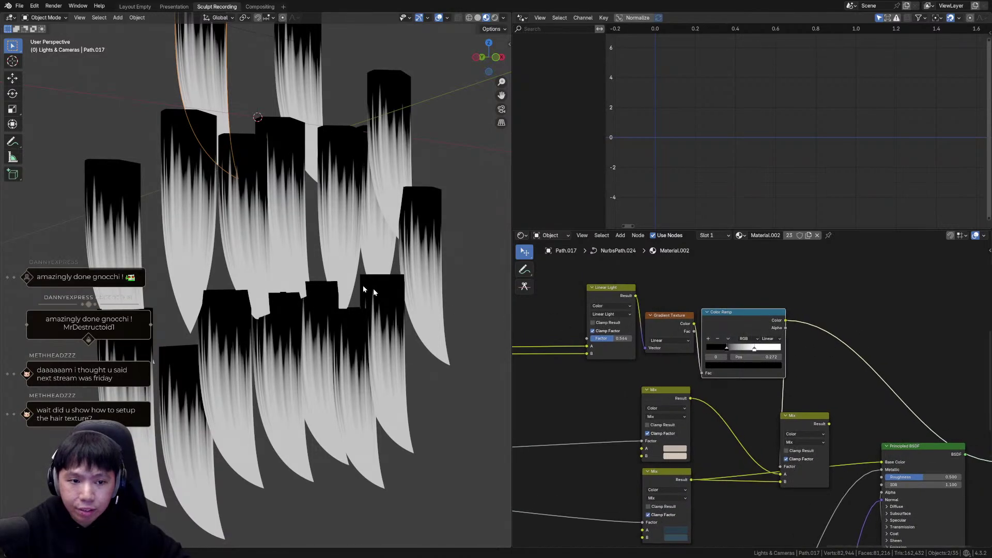
# Add a Mix Color node after the tip gradient's Color Ramp, fed by the ramp's Color through input A.
pyautogui.hotkey('shift', 'a')
pyautogui.click(904, 301)
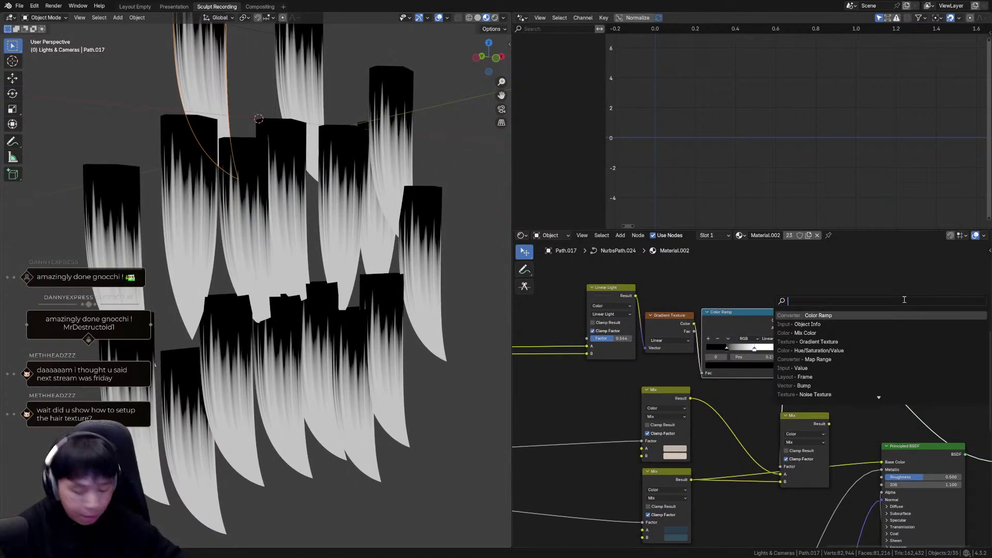
pyautogui.write('mix')
pyautogui.click(890, 325)
pyautogui.click(836, 300)
# Move the Object Info node and its Color Ramp down to just above the new Mix node.
pyautogui.moveTo(782, 323); pyautogui.dragTo(765, 337, button='middle')
pyautogui.moveTo(838, 342); pyautogui.dragTo(789, 388, button='middle')
pyautogui.scroll(-5, 801, 354)
pyautogui.moveTo(800, 321); pyautogui.dragTo(788, 391, button='middle')
pyautogui.moveTo(715, 272); pyautogui.dragTo(825, 325)
pyautogui.press('g')
pyautogui.click(748, 409)
pyautogui.scroll(5, 748, 403)
# Compare the previews of Object Info's Color Ramp and the tip gradient's Color Ramp on the strands.
pyautogui.moveTo(793, 351); pyautogui.dragTo(789, 305, button='middle')
pyautogui.keyDown('ctrl'); pyautogui.keyDown('shift'); pyautogui.click(760, 305); pyautogui.keyUp('shift'); pyautogui.keyUp('ctrl')
pyautogui.scroll(-1, 807, 373)
pyautogui.moveTo(810, 374); pyautogui.dragTo(798, 320, button='middle')
pyautogui.scroll(-1, 797, 320)
pyautogui.moveTo(783, 268); pyautogui.dragTo(789, 297)
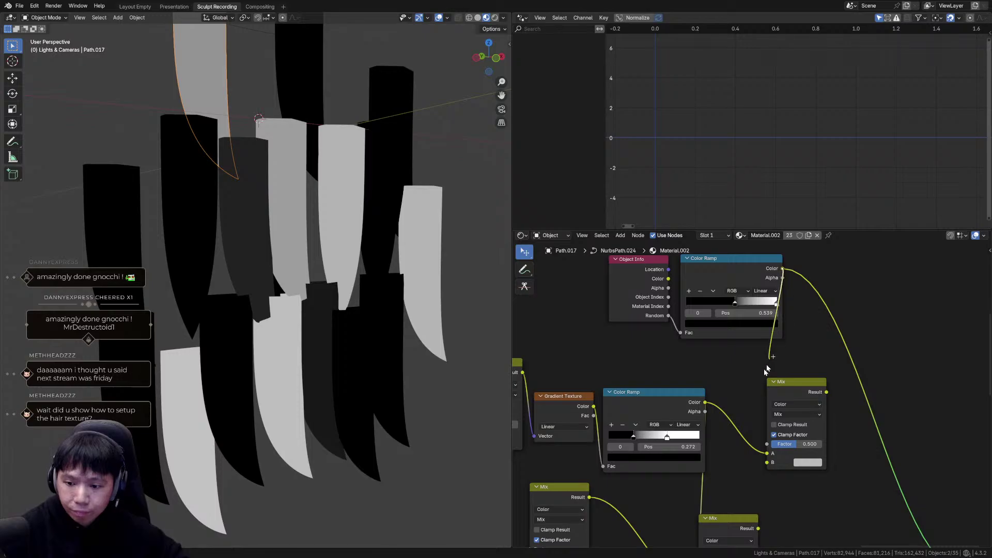
pyautogui.keyDown('ctrl'); pyautogui.keyDown('shift'); pyautogui.click(693, 404); pyautogui.keyUp('shift'); pyautogui.keyUp('ctrl')
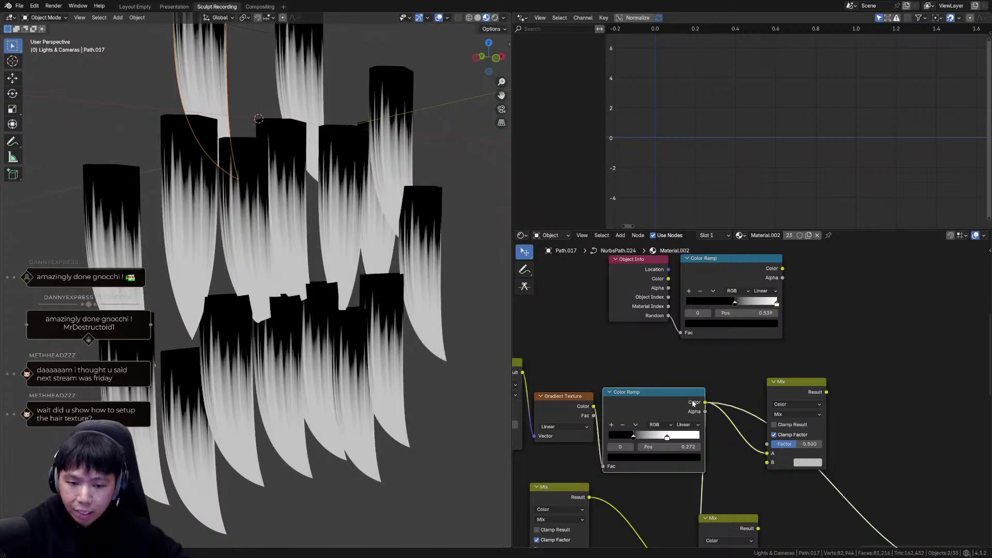
pyautogui.keyDown('ctrl'); pyautogui.keyDown('shift'); pyautogui.click(753, 287); pyautogui.keyUp('shift'); pyautogui.keyUp('ctrl')
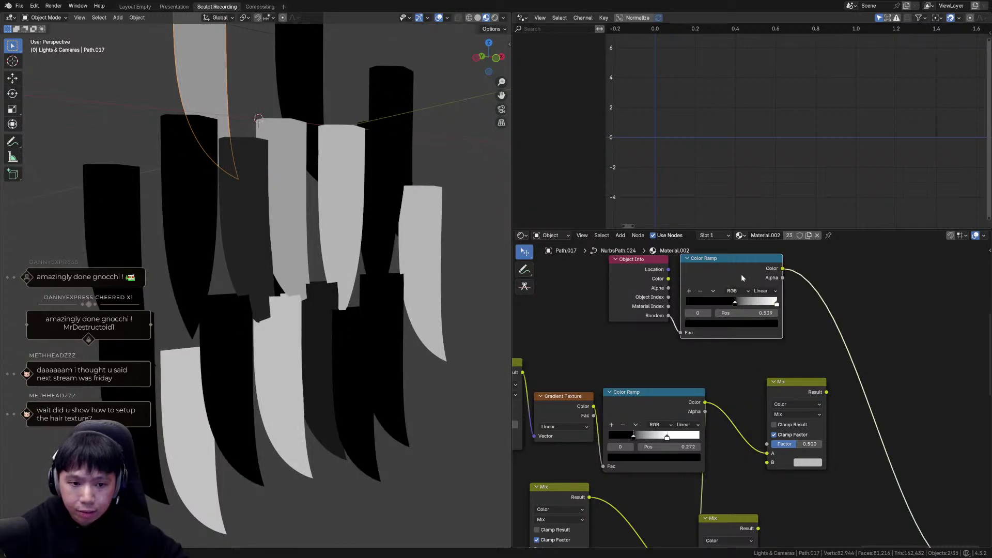
# Move the black stop of Object Info's Color Ramp to position 0.000.
pyautogui.moveTo(745, 311); pyautogui.dragTo(751, 328, button='middle')
pyautogui.moveTo(758, 362)
pyautogui.mouseDown(button='middle')
pyautogui.moveTo(759, 344)
pyautogui.moveTo(759, 379)
pyautogui.mouseUp(button='middle')
pyautogui.moveTo(723, 291); pyautogui.dragTo(723, 290)
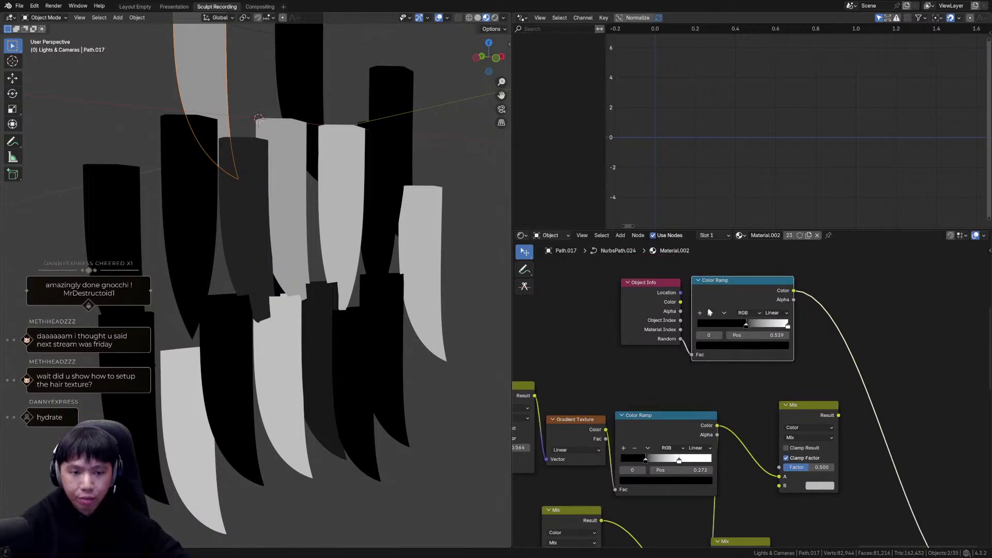
pyautogui.moveTo(766, 325)
pyautogui.mouseDown()
pyautogui.moveTo(730, 324)
pyautogui.moveTo(783, 320)
pyautogui.moveTo(686, 324)
pyautogui.mouseUp()
pyautogui.moveTo(737, 290)
pyautogui.mouseDown()
pyautogui.moveTo(810, 290)
pyautogui.moveTo(738, 293)
pyautogui.mouseUp()
# Add a Math node set to Greater Than on the output of Object Info's Color Ramp.
pyautogui.hotkey('shift', 'a')
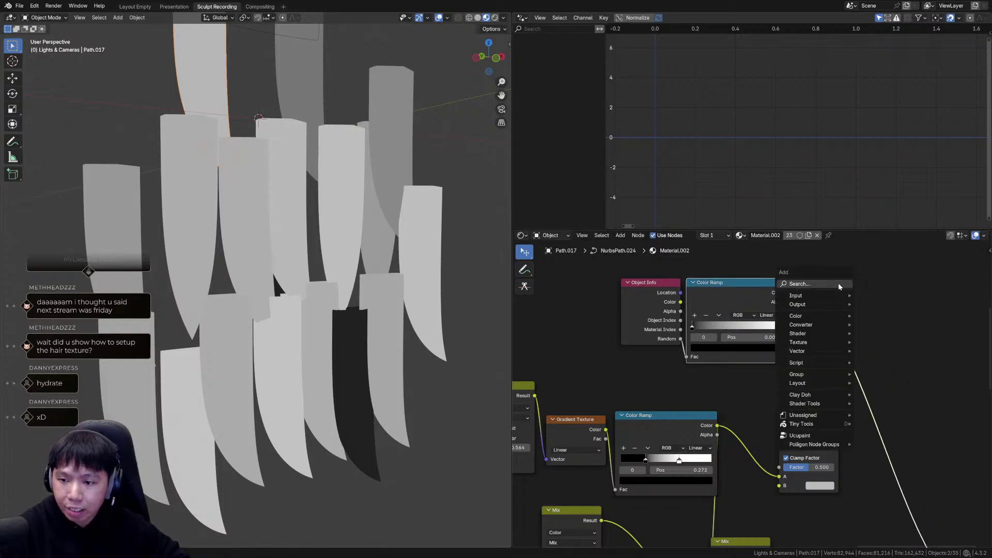
pyautogui.write('mat')
pyautogui.click(839, 299)
pyautogui.click(861, 260)
pyautogui.moveTo(885, 291); pyautogui.dragTo(792, 319, button='middle')
pyautogui.scroll(2, 792, 320)
pyautogui.click(789, 309)
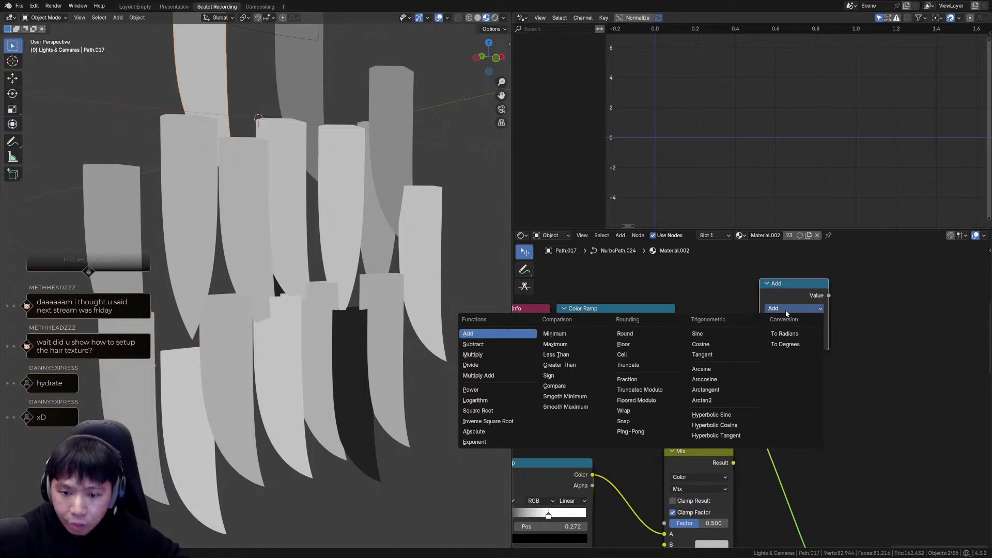
pyautogui.click(588, 365)
pyautogui.moveTo(806, 296)
pyautogui.mouseDown()
pyautogui.moveTo(760, 302)
pyautogui.moveTo(743, 317)
pyautogui.mouseUp()
# Try different threshold values on the Greater Than node.
pyautogui.moveTo(682, 359); pyautogui.dragTo(711, 350, button='middle')
pyautogui.moveTo(752, 354)
pyautogui.mouseDown()
pyautogui.moveTo(781, 355)
pyautogui.moveTo(750, 354)
pyautogui.mouseUp()
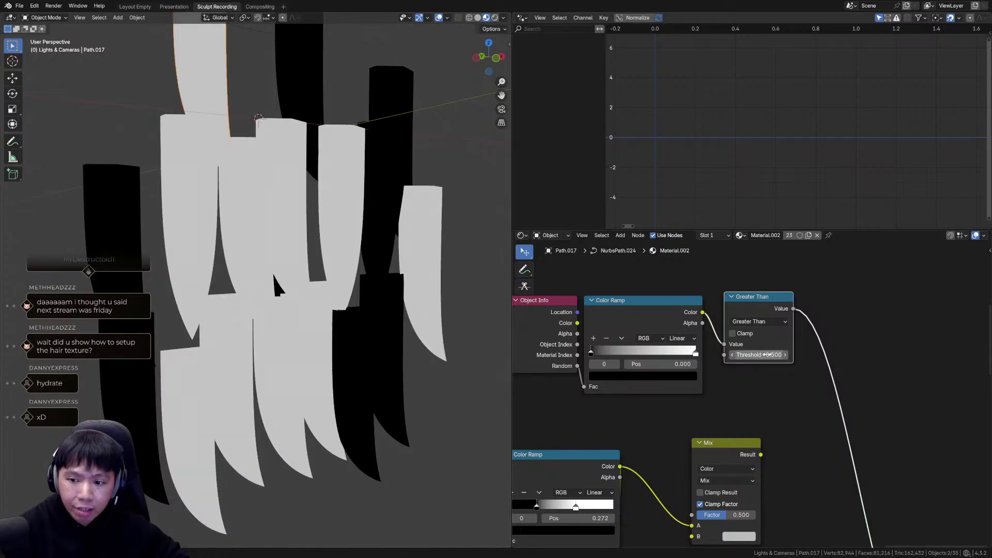
pyautogui.moveTo(760, 359); pyautogui.dragTo(776, 364, button='middle')
pyautogui.moveTo(775, 364)
pyautogui.mouseDown()
pyautogui.moveTo(825, 360)
pyautogui.moveTo(787, 357)
pyautogui.mouseUp()
pyautogui.rightClick(778, 361)
pyautogui.moveTo(796, 356); pyautogui.dragTo(842, 359, button='middle')
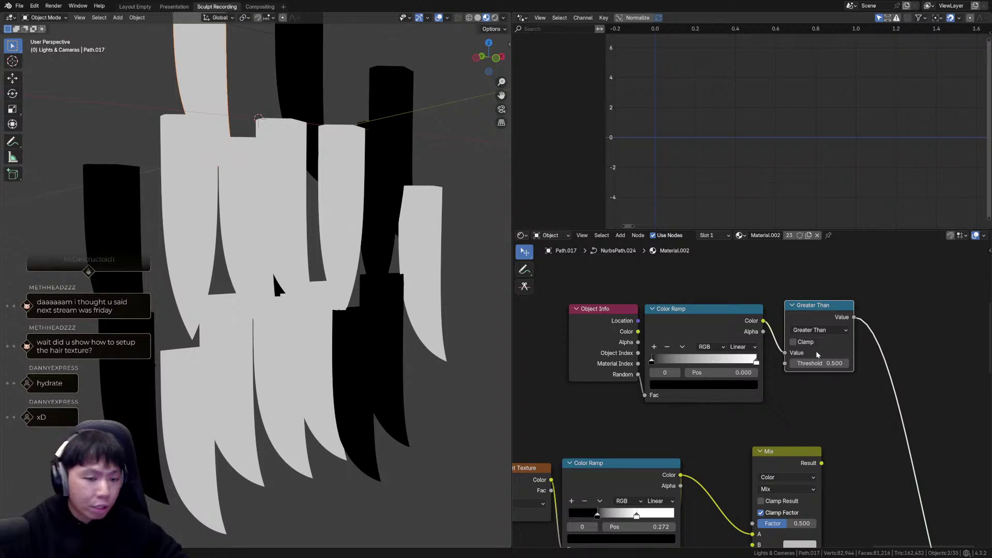
# Remove Object Info's Color Ramp so Random feeds Greater Than directly, and place Greater Than beside Object Info.
pyautogui.moveTo(818, 354); pyautogui.dragTo(798, 355, button='middle')
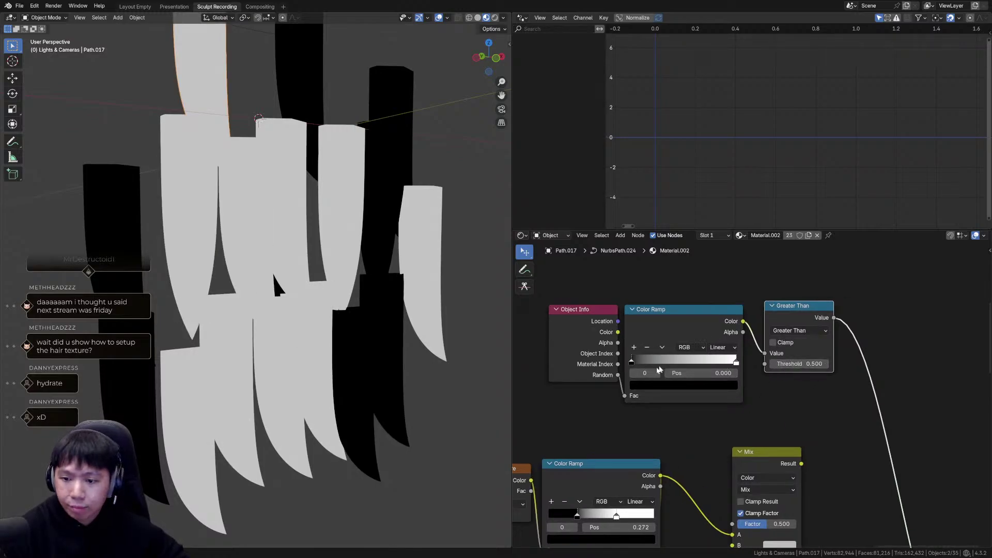
pyautogui.click(674, 321)
pyautogui.press('x')
pyautogui.moveTo(696, 362); pyautogui.dragTo(667, 327)
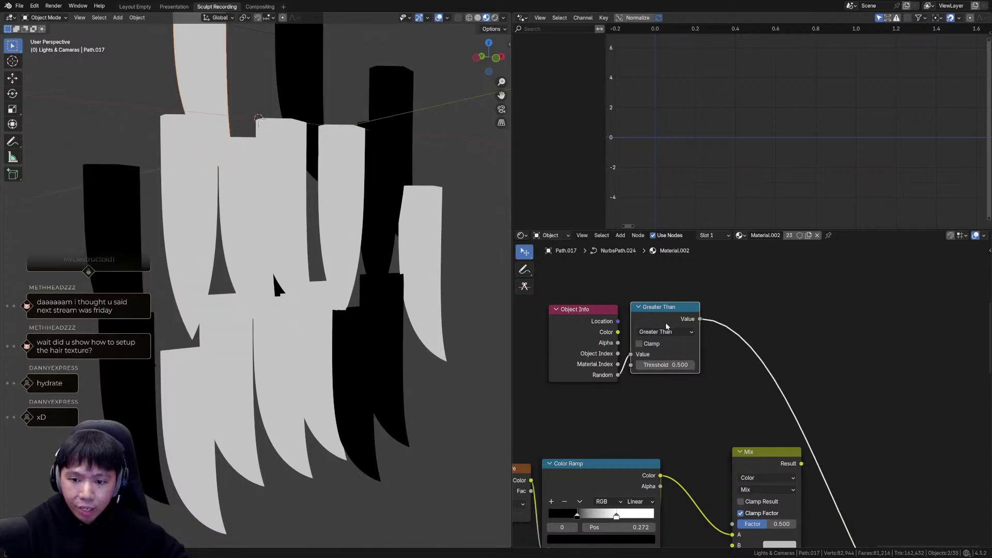
# Set the Greater Than threshold to 0.720 and compare its preview with the tip gradient's Color Ramp.
pyautogui.moveTo(667, 365); pyautogui.dragTo(675, 378)
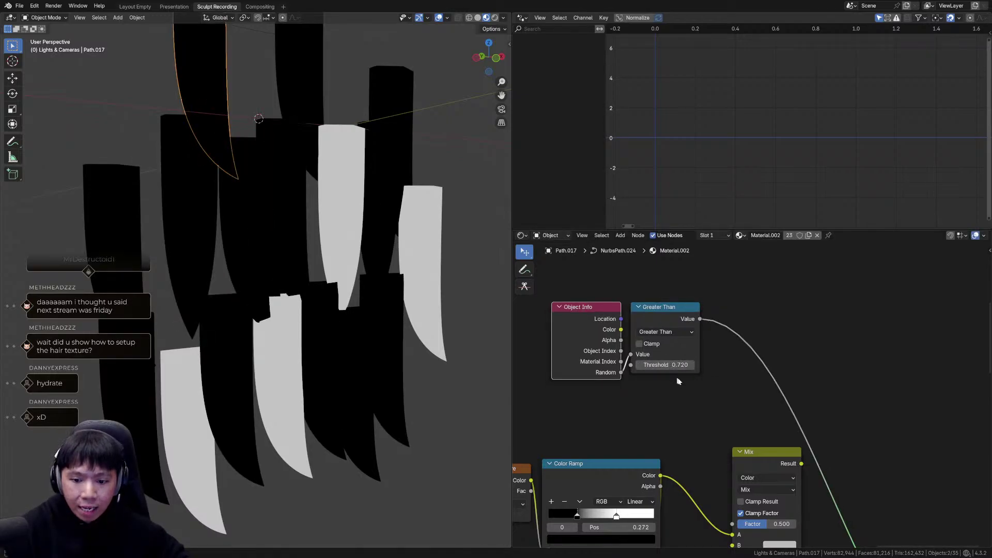
pyautogui.moveTo(740, 398); pyautogui.dragTo(786, 339, button='middle')
pyautogui.scroll(-3, 745, 386)
pyautogui.keyDown('ctrl'); pyautogui.keyDown('shift'); pyautogui.click(685, 401); pyautogui.keyUp('shift'); pyautogui.keyUp('ctrl')
pyautogui.moveTo(767, 408)
pyautogui.mouseDown(button='middle')
pyautogui.moveTo(765, 370)
pyautogui.moveTo(755, 383)
pyautogui.moveTo(765, 410)
pyautogui.mouseUp(button='middle')
pyautogui.keyDown('ctrl'); pyautogui.keyDown('shift'); pyautogui.click(711, 277); pyautogui.keyUp('shift'); pyautogui.keyUp('ctrl')
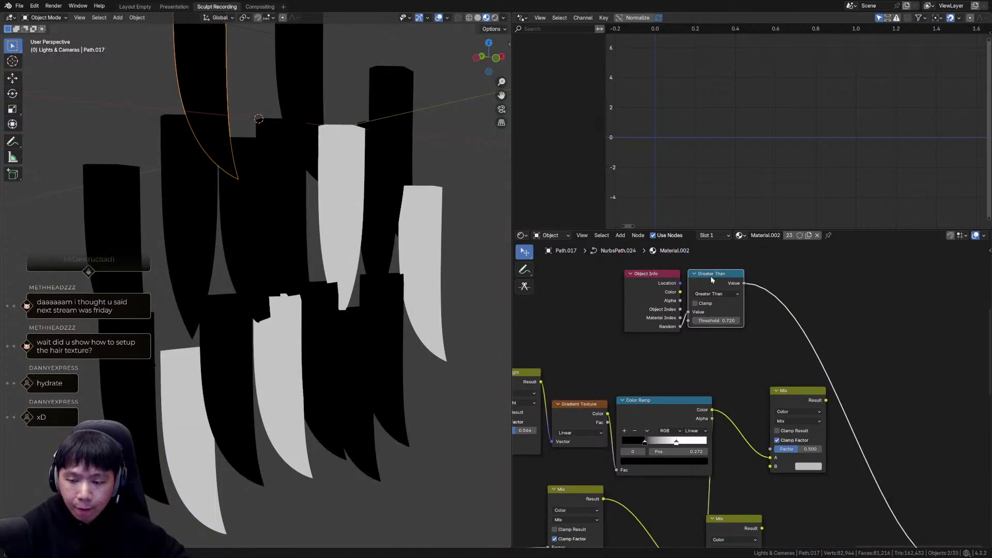
# Connect the Greater Than node's Value to the Factor of the new Mix node.
pyautogui.click(796, 403)
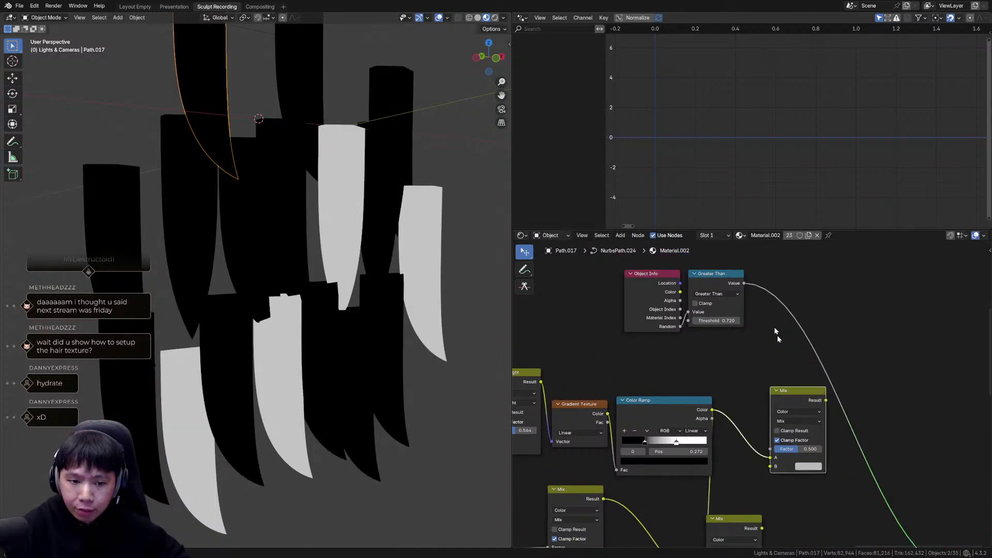
pyautogui.moveTo(747, 286); pyautogui.dragTo(763, 323)
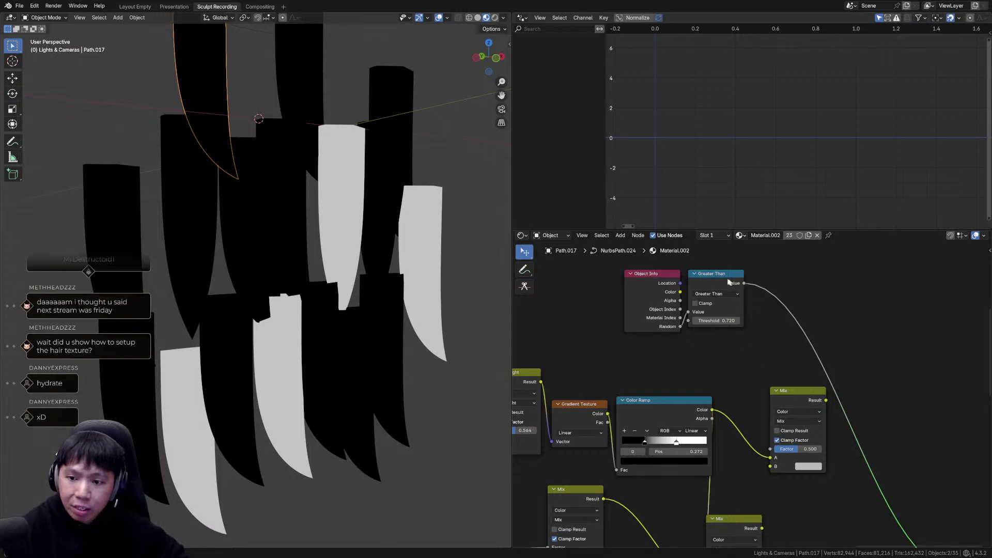
pyautogui.moveTo(744, 283); pyautogui.dragTo(770, 449)
pyautogui.scroll(2, 766, 448)
pyautogui.moveTo(772, 401); pyautogui.dragTo(765, 381, button='middle')
pyautogui.moveTo(709, 354); pyautogui.dragTo(716, 377, button='middle')
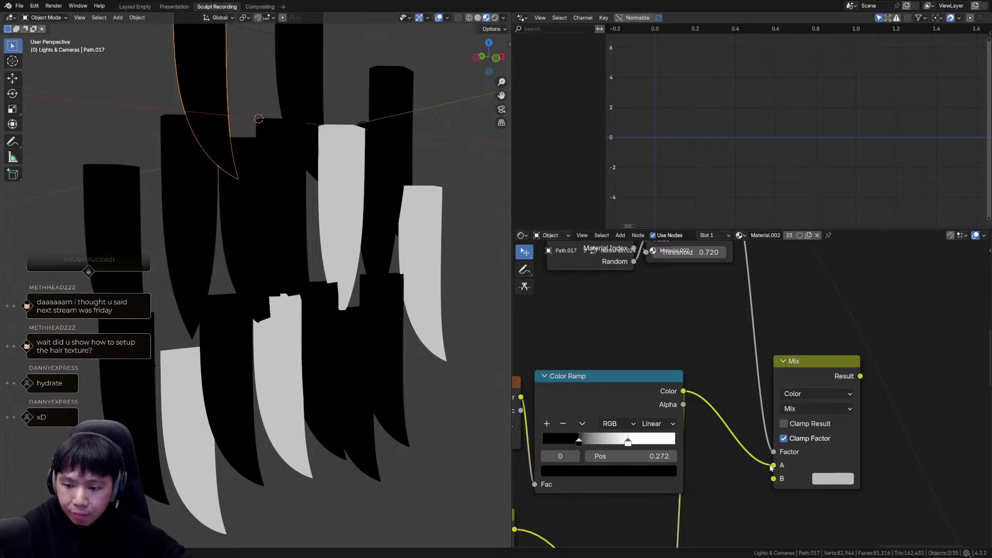
# Switch the tip gradient's Color Ramp to the new Mix node's B input and set color A to black.
pyautogui.moveTo(772, 466); pyautogui.dragTo(772, 479)
pyautogui.click(829, 466)
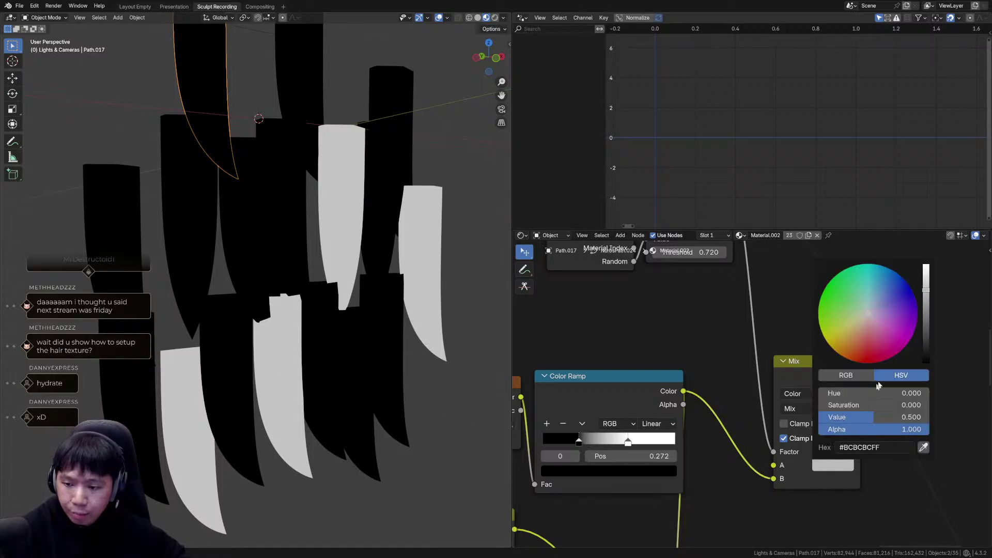
pyautogui.moveTo(925, 354); pyautogui.dragTo(926, 365)
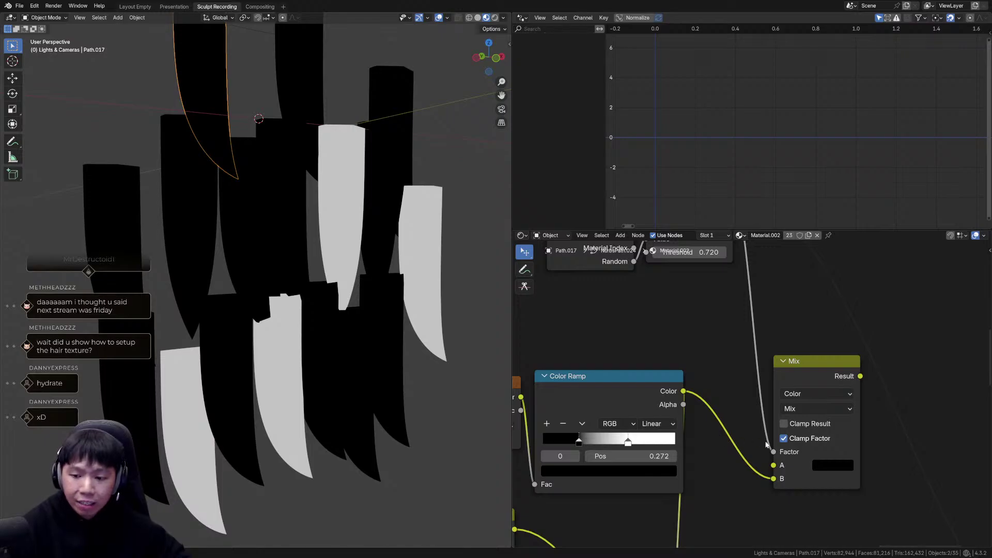
pyautogui.keyDown('ctrl'); pyautogui.keyDown('shift'); pyautogui.click(603, 381); pyautogui.keyUp('shift'); pyautogui.keyUp('ctrl')
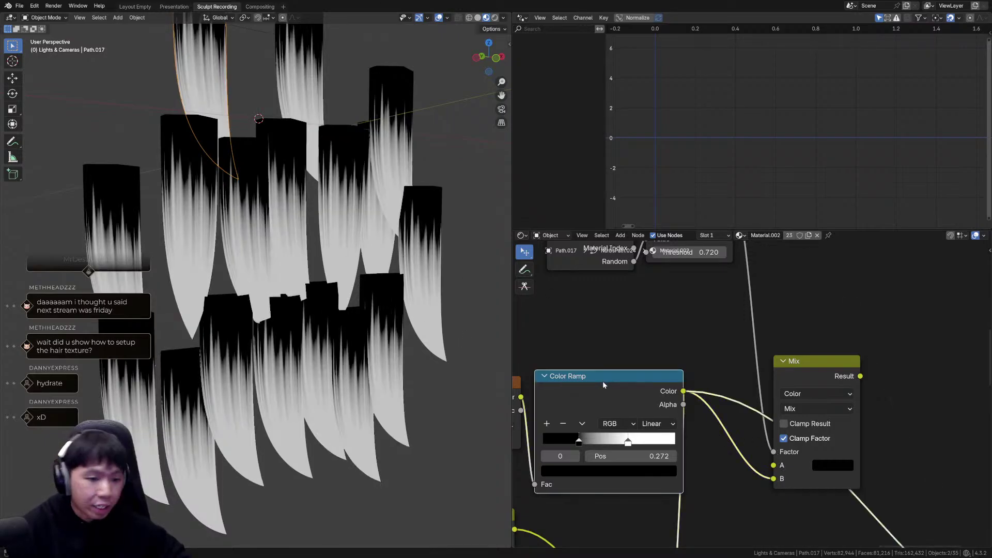
# Connect the random-masked Mix's Result to the Factor of the beige-blue Mix, shifting that node right and previewing it.
pyautogui.moveTo(926, 390); pyautogui.dragTo(894, 329, button='middle')
pyautogui.scroll(-4, 817, 377)
pyautogui.moveTo(817, 377); pyautogui.dragTo(832, 350, button='middle')
pyautogui.moveTo(798, 309); pyautogui.dragTo(697, 496)
pyautogui.moveTo(688, 448); pyautogui.dragTo(750, 402, button='middle')
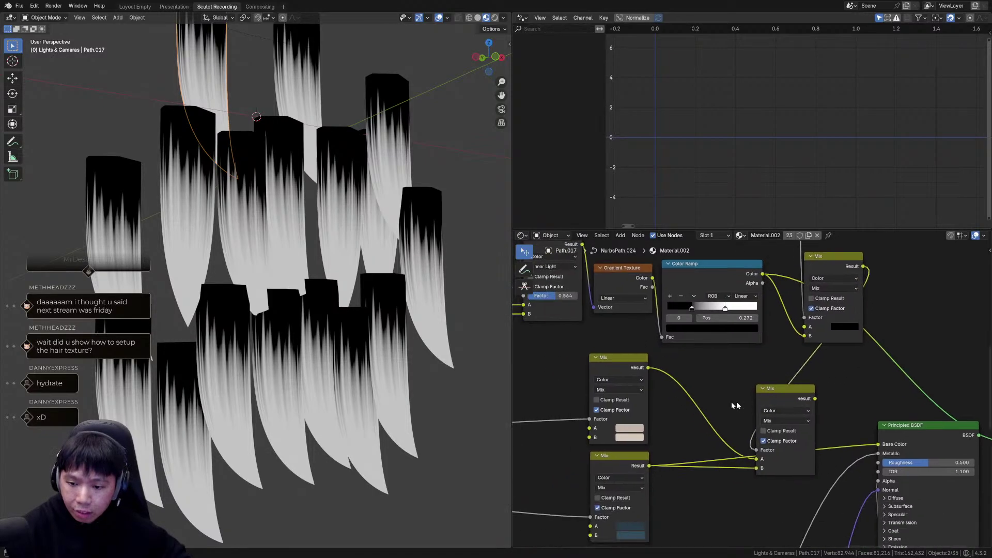
pyautogui.scroll(5, 750, 395)
pyautogui.keyDown('ctrl'); pyautogui.keyDown('shift'); pyautogui.click(797, 397); pyautogui.keyUp('shift'); pyautogui.keyUp('ctrl')
pyautogui.moveTo(795, 408); pyautogui.dragTo(846, 403)
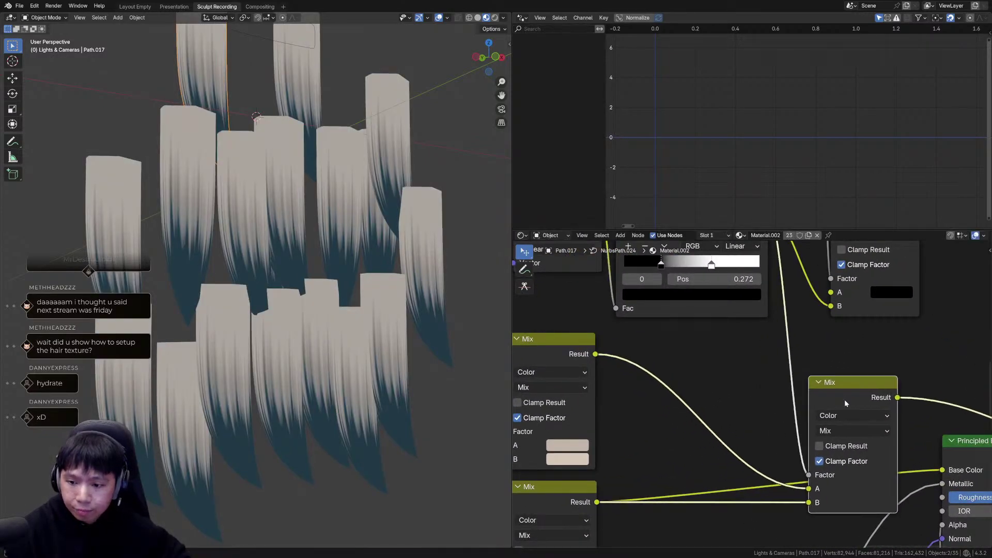
pyautogui.scroll(-4, 912, 396)
pyautogui.moveTo(912, 396); pyautogui.dragTo(870, 410, button='middle')
pyautogui.moveTo(874, 264); pyautogui.dragTo(790, 474)
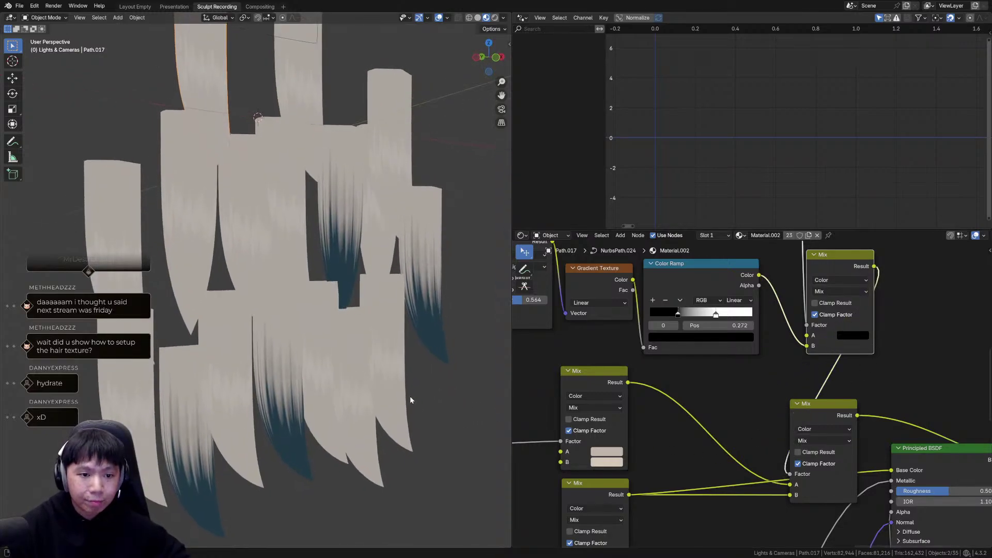
# Connect the beige-blue Mix's Result to the Principled BSDF's Base Color and preview the full shader on the strands.
pyautogui.moveTo(856, 416); pyautogui.dragTo(883, 467)
pyautogui.keyDown('ctrl'); pyautogui.keyDown('shift'); pyautogui.click(920, 461); pyautogui.keyUp('shift'); pyautogui.keyUp('ctrl')
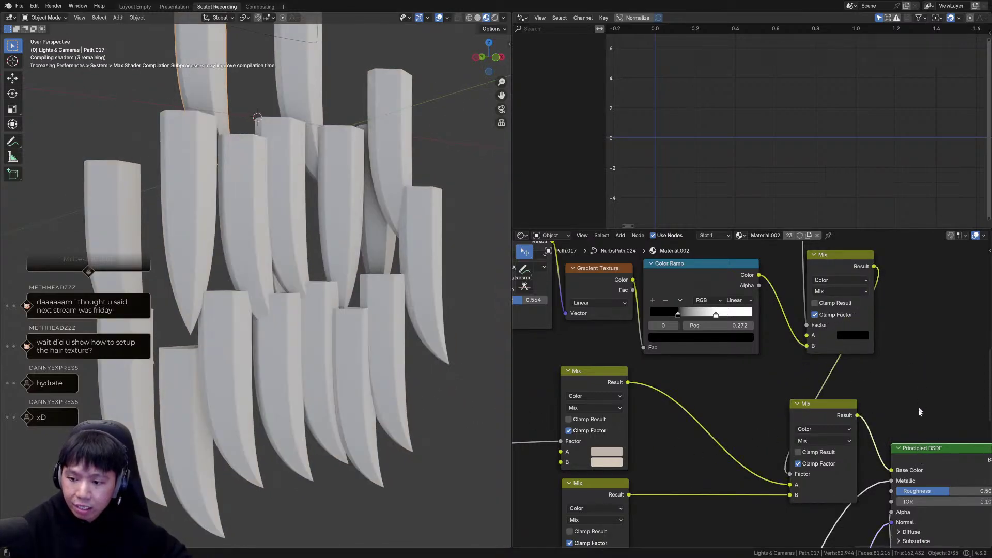
pyautogui.moveTo(911, 362); pyautogui.dragTo(895, 504, button='middle')
pyautogui.moveTo(857, 428); pyautogui.dragTo(866, 439, button='middle')
pyautogui.keyDown('shift'); pyautogui.scroll(2, 856, 428); pyautogui.keyUp('shift')
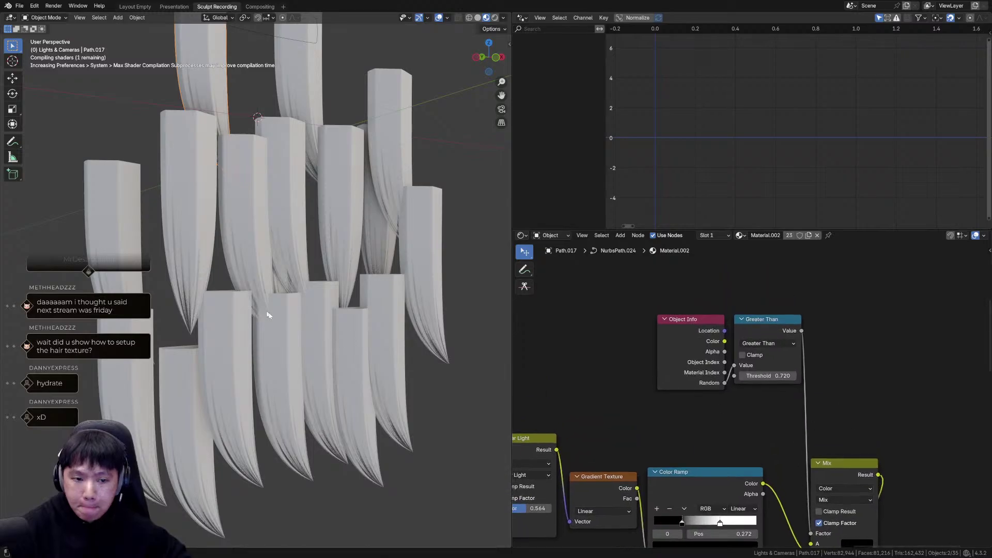
pyautogui.moveTo(280, 312); pyautogui.dragTo(287, 314, button='middle')
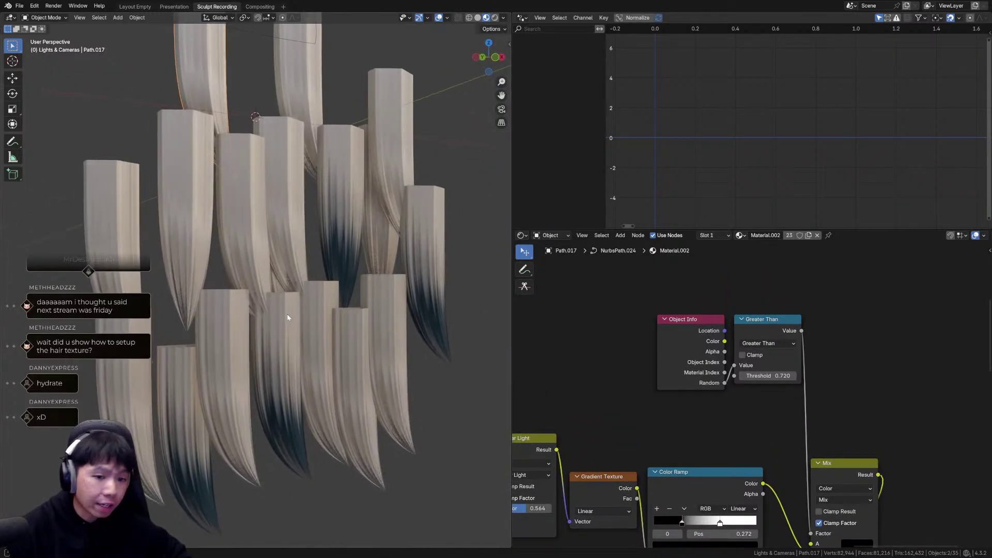
# Lower the Greater Than node's Threshold to 0.460 so more strands get blue tips.
pyautogui.moveTo(767, 376)
pyautogui.mouseDown()
pyautogui.moveTo(742, 375)
pyautogui.moveTo(768, 380)
pyautogui.mouseUp()
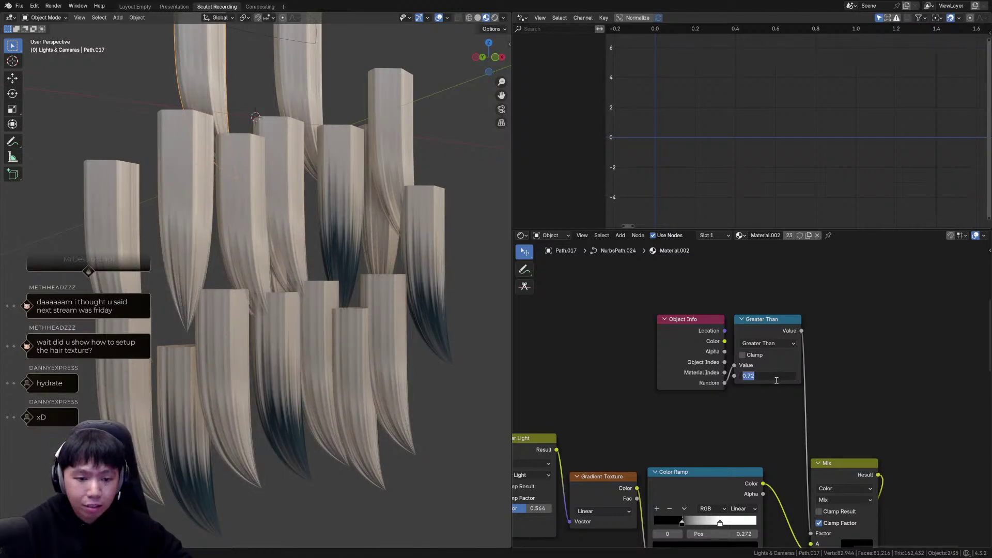
pyautogui.moveTo(774, 376); pyautogui.dragTo(775, 384)
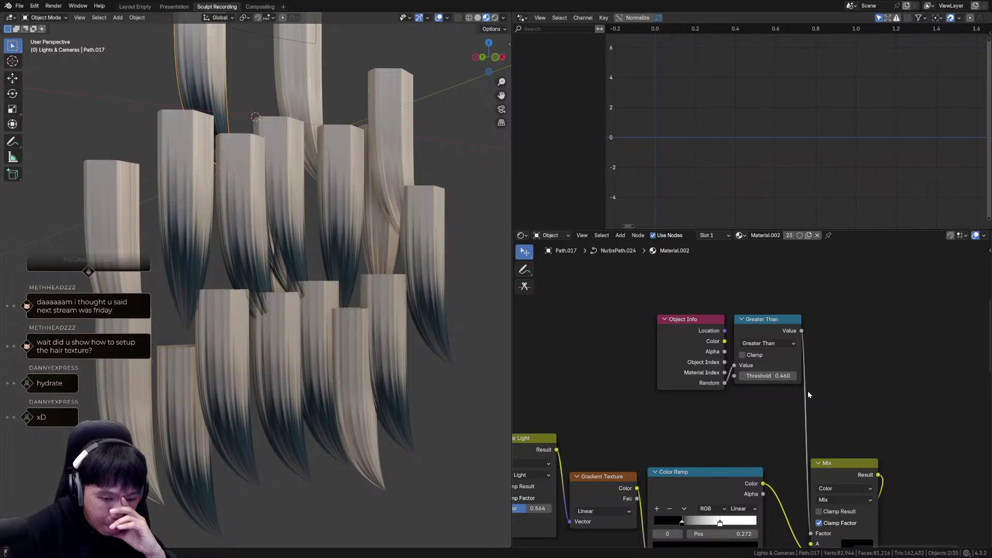
pyautogui.moveTo(808, 390); pyautogui.dragTo(776, 340, button='middle')
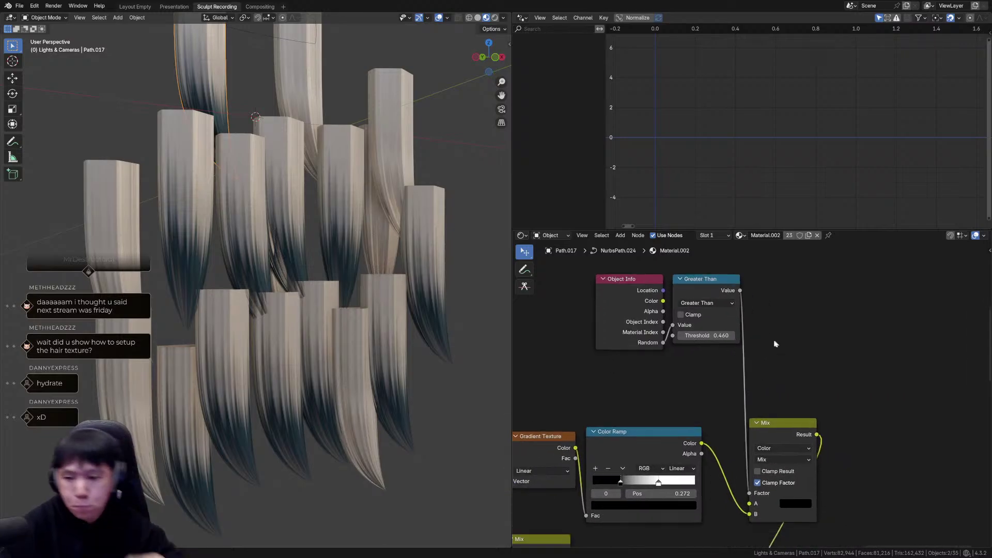
# Move the Object Info node away from the Greater Than node and preview its Random output on the strands.
pyautogui.moveTo(691, 350); pyautogui.dragTo(704, 371, button='middle')
pyautogui.moveTo(658, 366); pyautogui.dragTo(568, 327)
pyautogui.keyDown('ctrl'); pyautogui.keyDown('shift'); pyautogui.click(578, 326); pyautogui.keyUp('shift'); pyautogui.keyUp('ctrl')
pyautogui.keyDown('ctrl'); pyautogui.keyDown('shift'); pyautogui.click(579, 326); pyautogui.keyUp('shift'); pyautogui.keyUp('ctrl')
pyautogui.keyDown('ctrl'); pyautogui.keyDown('shift'); pyautogui.click(580, 328); pyautogui.keyUp('shift'); pyautogui.keyUp('ctrl')
pyautogui.keyDown('ctrl'); pyautogui.keyDown('shift'); pyautogui.click(580, 327); pyautogui.keyUp('shift'); pyautogui.keyUp('ctrl')
pyautogui.keyDown('ctrl'); pyautogui.keyDown('shift'); pyautogui.click(582, 328); pyautogui.keyUp('shift'); pyautogui.keyUp('ctrl')
pyautogui.keyDown('ctrl'); pyautogui.keyDown('shift'); pyautogui.click(584, 329); pyautogui.keyUp('shift'); pyautogui.keyUp('ctrl')
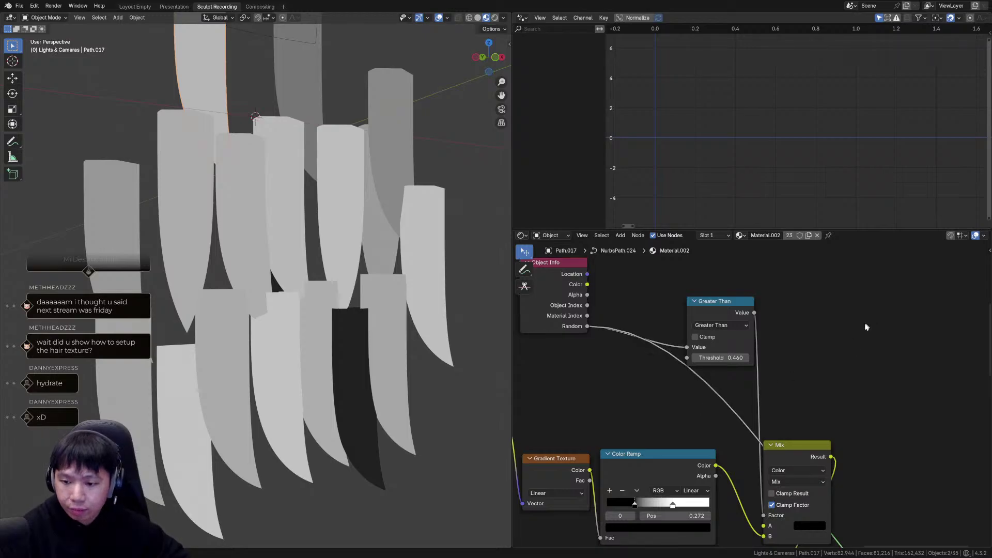
# Exit window fullscreen and switch to the Blender window with the 2025-01-02_HairDemoLive file.
pyautogui.moveTo(854, 329); pyautogui.dragTo(797, 332, button='middle')
pyautogui.hotkey('shift', 'a')
pyautogui.click(786, 324)
pyautogui.press('F3')
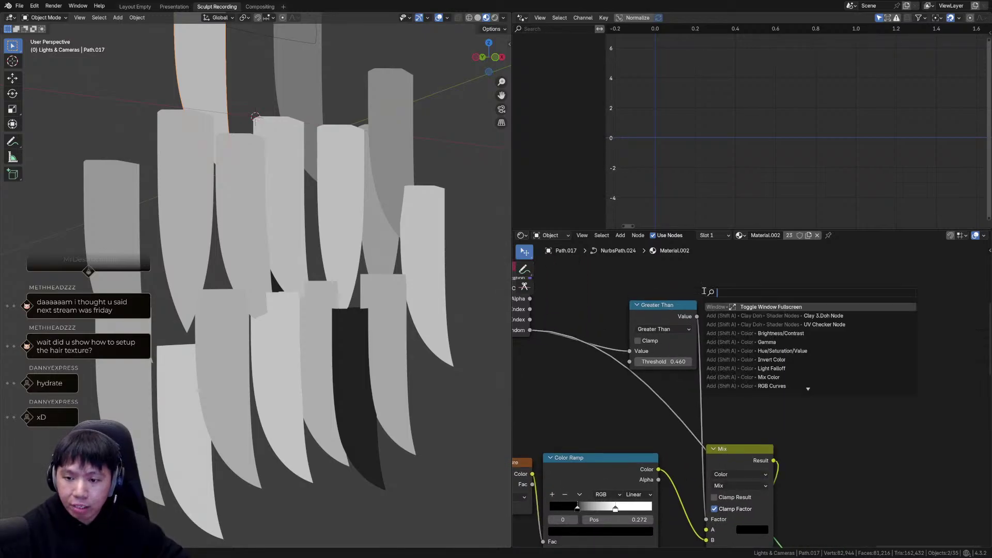
pyautogui.press('F3')
pyautogui.press('Return')
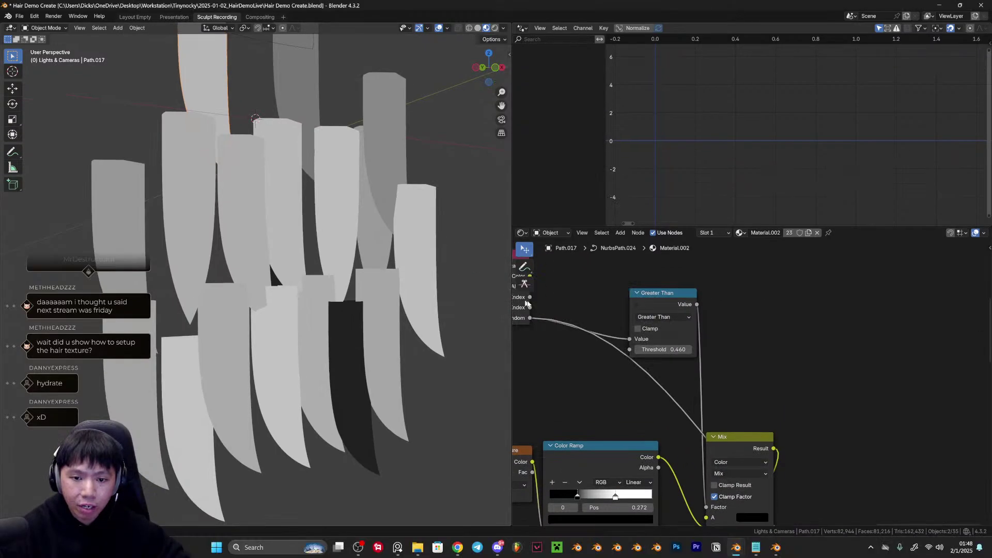
pyautogui.click(775, 547)
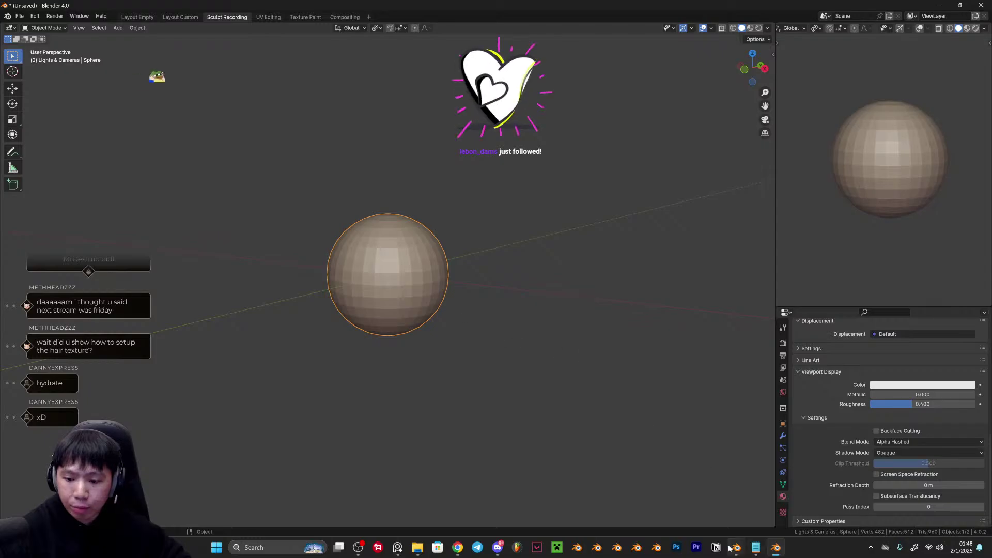
pyautogui.moveTo(734, 548)
pyautogui.click(776, 498)
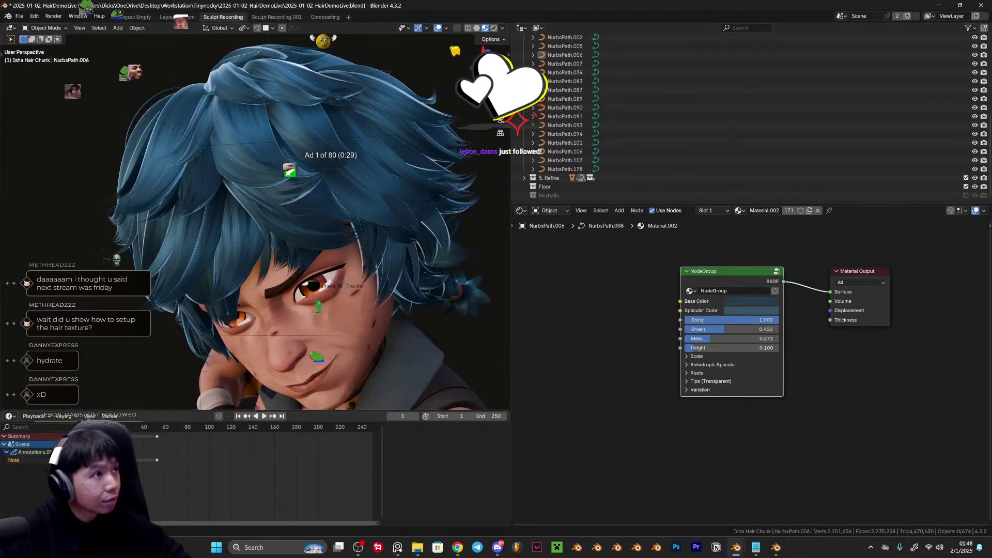
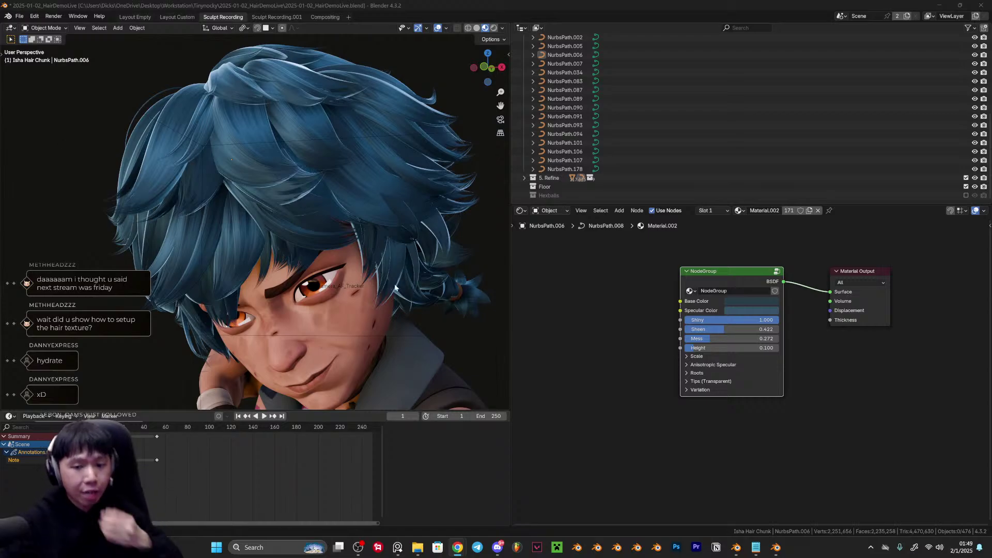
# Select a hair strand on the character's fringe and examine its hair shader NodeGroup settings.
pyautogui.moveTo(291, 269); pyautogui.dragTo(301, 187, button='middle')
pyautogui.click(302, 187)
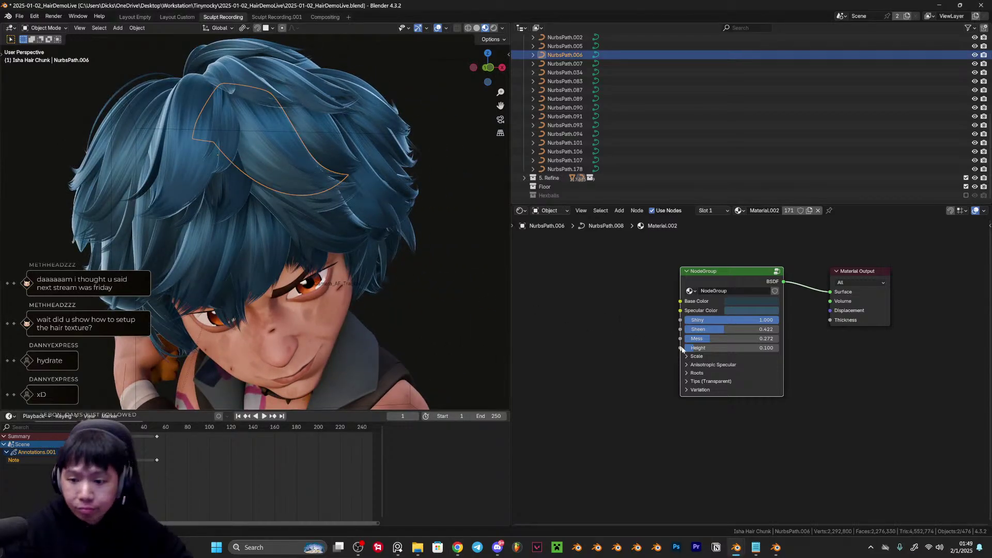
pyautogui.moveTo(674, 383); pyautogui.dragTo(620, 378, button='middle')
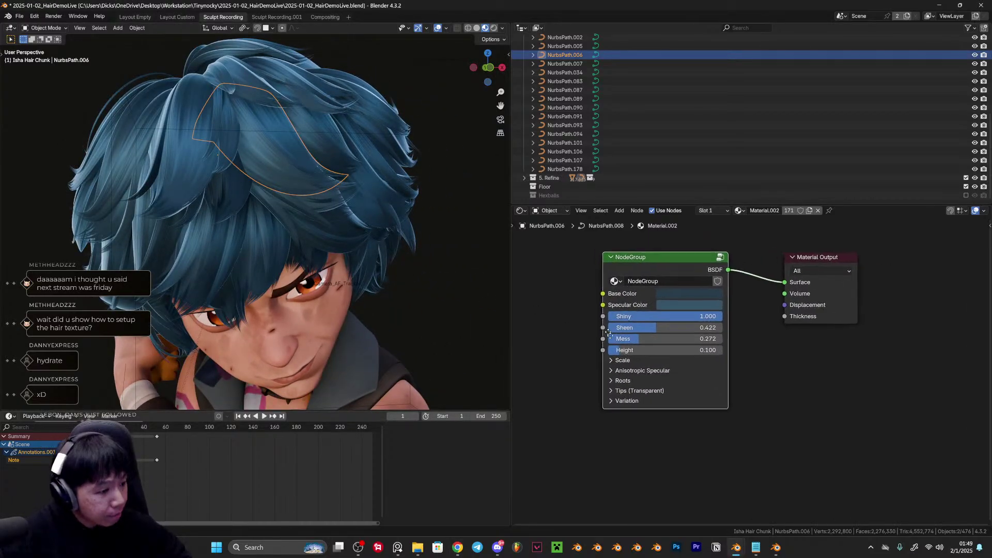
pyautogui.moveTo(678, 320); pyautogui.dragTo(698, 349, button='middle')
pyautogui.moveTo(652, 286); pyautogui.dragTo(677, 299)
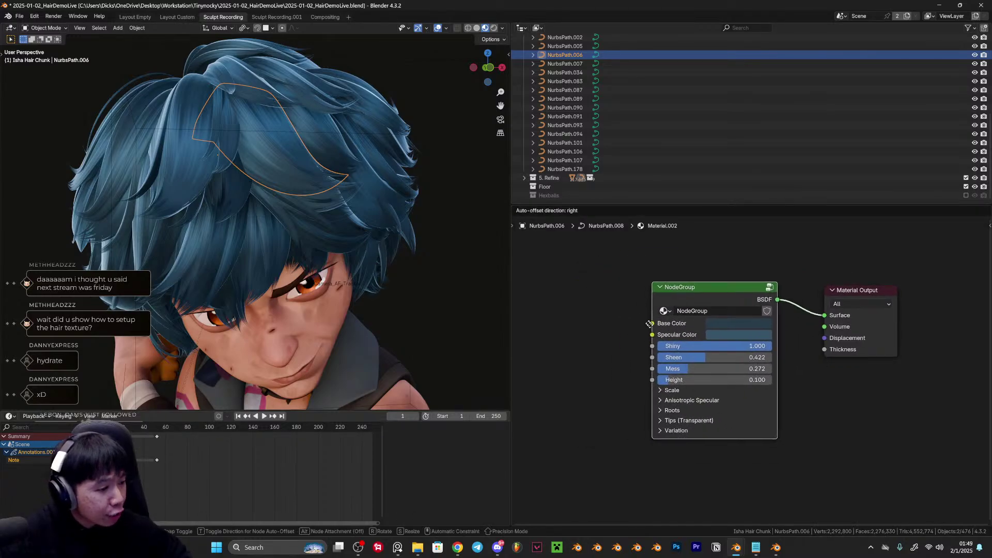
pyautogui.scroll(2, 698, 392)
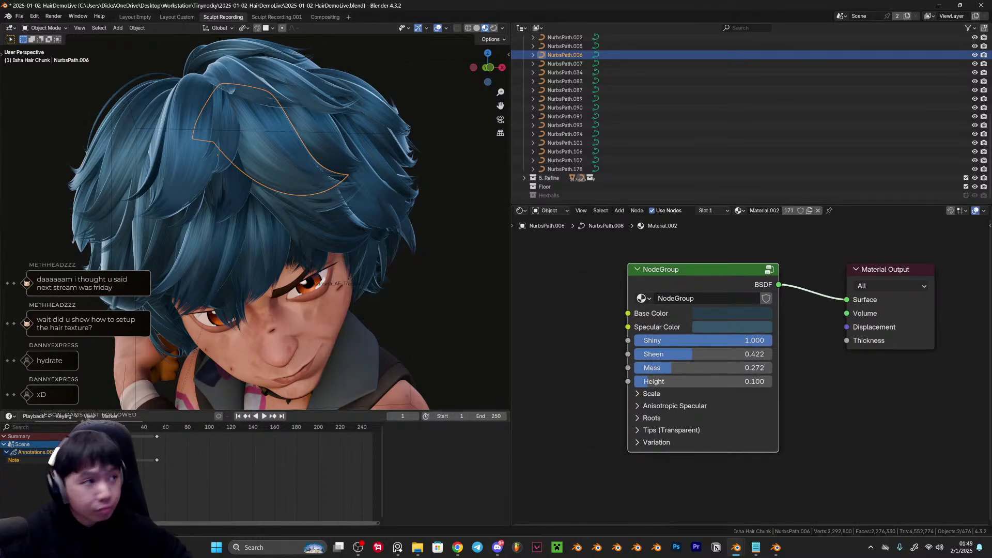
pyautogui.moveTo(729, 373); pyautogui.dragTo(753, 356, button='middle')
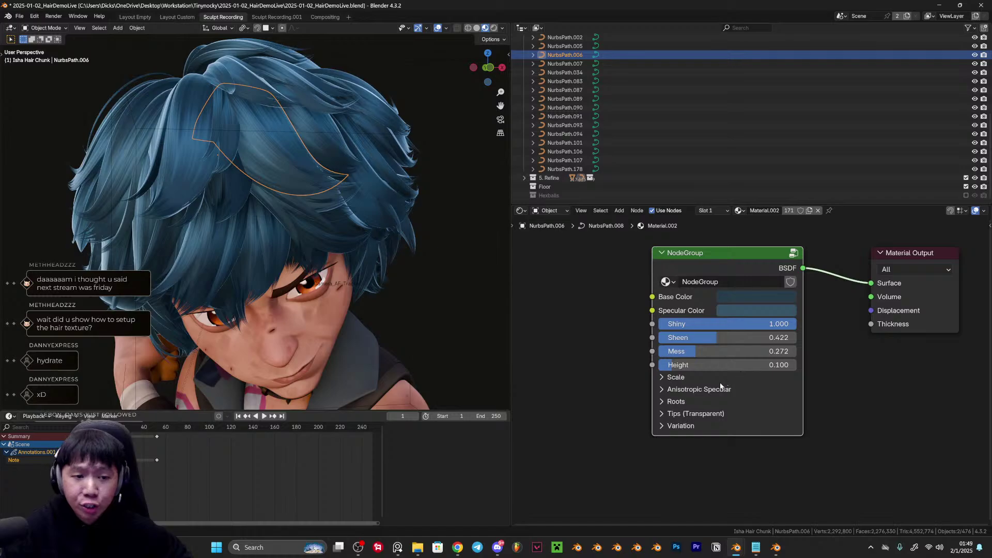
pyautogui.moveTo(416, 336); pyautogui.dragTo(429, 332, button='middle')
pyautogui.click(690, 428)
pyautogui.click(681, 427)
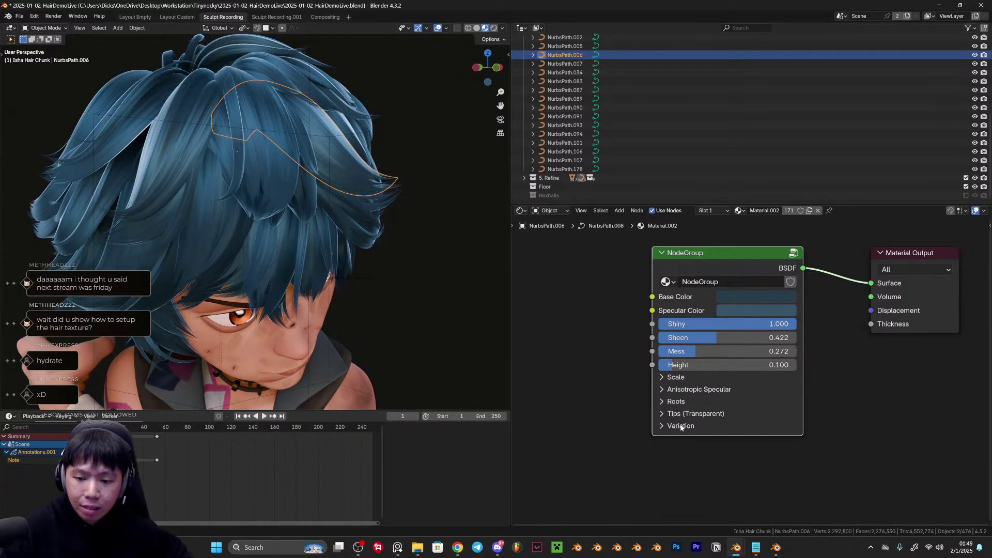
pyautogui.click(676, 403)
pyautogui.moveTo(395, 326); pyautogui.dragTo(374, 305, button='middle')
pyautogui.click(686, 404)
pyautogui.moveTo(697, 270); pyautogui.dragTo(689, 280)
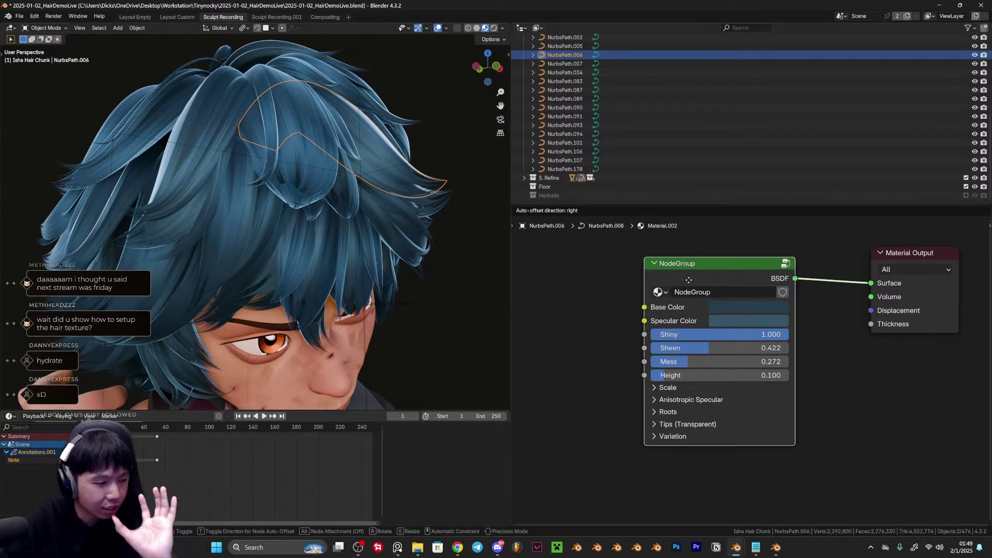
pyautogui.rightClick(689, 280)
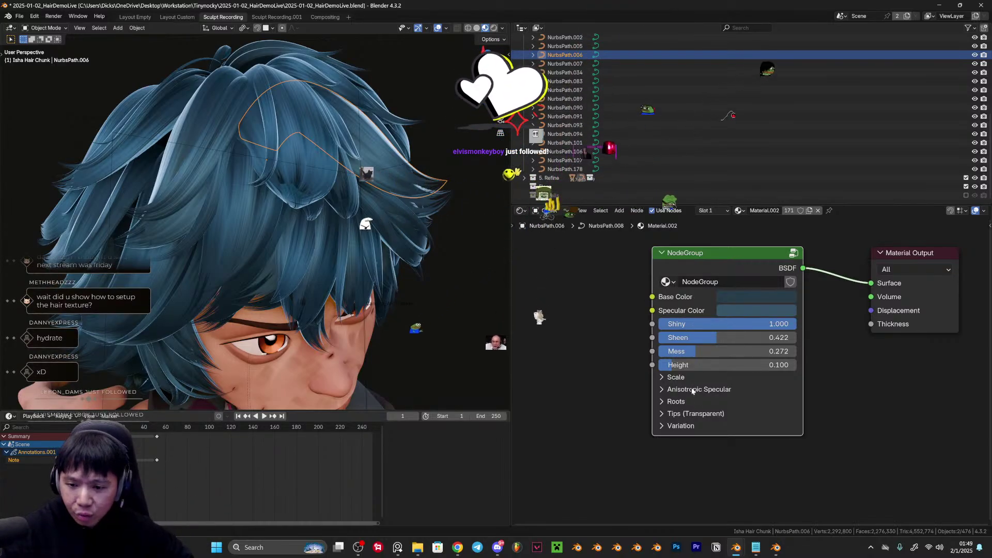
# Expand the NodeGroup's Variation settings and try out Object Hue on the hair, ending at 0.000.
pyautogui.click(679, 426)
pyautogui.moveTo(679, 426); pyautogui.dragTo(732, 397, button='middle')
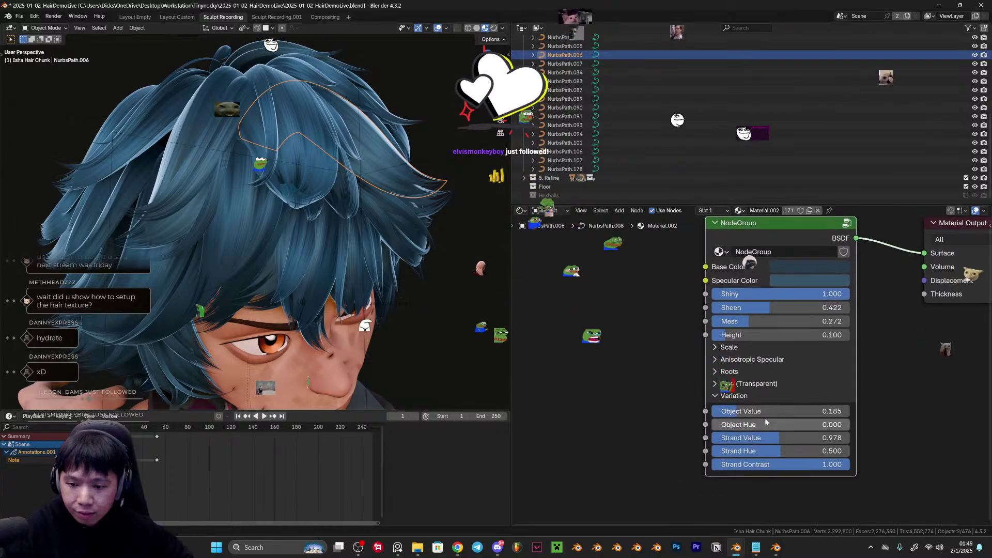
pyautogui.moveTo(751, 425); pyautogui.dragTo(711, 424)
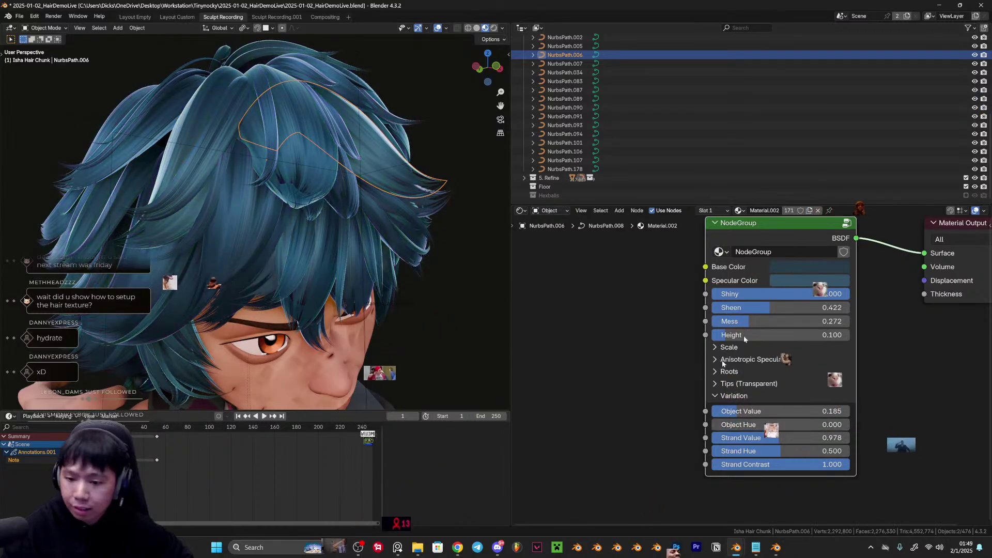
# Open the NodeGroup and examine the Variation frame's Object Info, Screen, Map Range, Mix and Hue/Saturation/Value nodes.
pyautogui.press('Tab')
pyautogui.keyDown('ctrl'); pyautogui.moveTo(670, 371); pyautogui.dragTo(709, 411, button='middle'); pyautogui.keyUp('ctrl')
pyautogui.moveTo(748, 264); pyautogui.dragTo(730, 496, button='middle')
pyautogui.moveTo(726, 409)
pyautogui.keyDown('ctrl'); pyautogui.mouseDown(button='middle')
pyautogui.moveTo(717, 428)
pyautogui.moveTo(724, 409)
pyautogui.mouseUp(button='middle'); pyautogui.keyUp('ctrl')
pyautogui.moveTo(744, 357); pyautogui.dragTo(786, 422, button='middle')
pyautogui.moveTo(676, 320); pyautogui.dragTo(816, 303, button='middle')
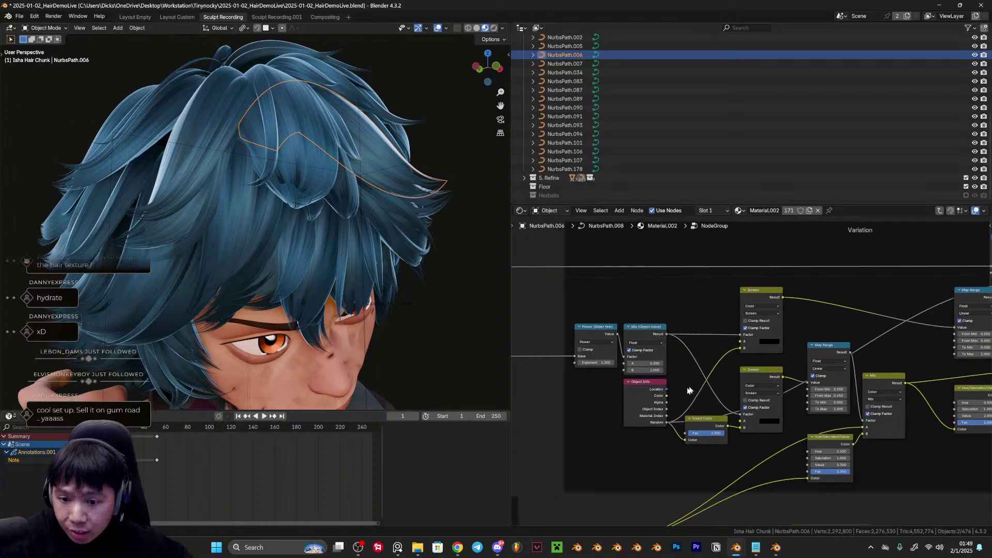
pyautogui.moveTo(643, 408); pyautogui.dragTo(634, 413)
pyautogui.moveTo(765, 402); pyautogui.dragTo(699, 395, button='middle')
pyautogui.moveTo(705, 366)
pyautogui.mouseDown()
pyautogui.moveTo(697, 371)
pyautogui.moveTo(704, 366)
pyautogui.mouseUp()
pyautogui.moveTo(772, 413); pyautogui.dragTo(725, 399, button='middle')
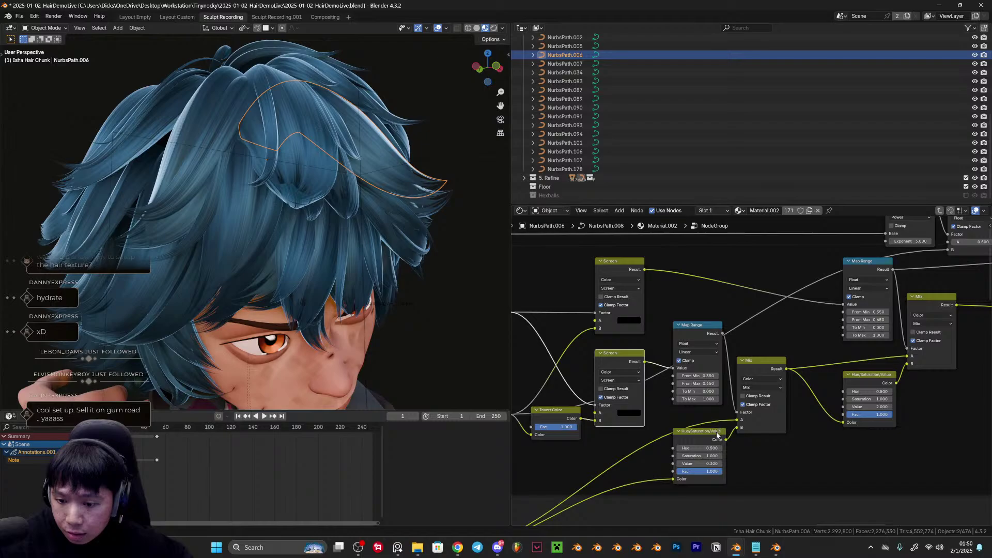
pyautogui.moveTo(717, 436); pyautogui.dragTo(785, 414, button='middle')
pyautogui.moveTo(879, 380); pyautogui.dragTo(678, 427, button='middle')
pyautogui.keyDown('ctrl'); pyautogui.moveTo(781, 414); pyautogui.dragTo(842, 394, button='middle'); pyautogui.keyUp('ctrl')
pyautogui.scroll(-2, 776, 413)
pyautogui.moveTo(697, 423); pyautogui.dragTo(762, 418, button='middle')
pyautogui.moveTo(583, 433); pyautogui.dragTo(646, 425, button='middle')
pyautogui.moveTo(583, 428); pyautogui.dragTo(716, 380, button='middle')
pyautogui.moveTo(548, 406); pyautogui.dragTo(605, 404, button='middle')
pyautogui.moveTo(598, 394)
pyautogui.mouseDown()
pyautogui.moveTo(597, 403)
pyautogui.moveTo(598, 393)
pyautogui.mouseUp()
pyautogui.moveTo(710, 367); pyautogui.dragTo(675, 392, button='middle')
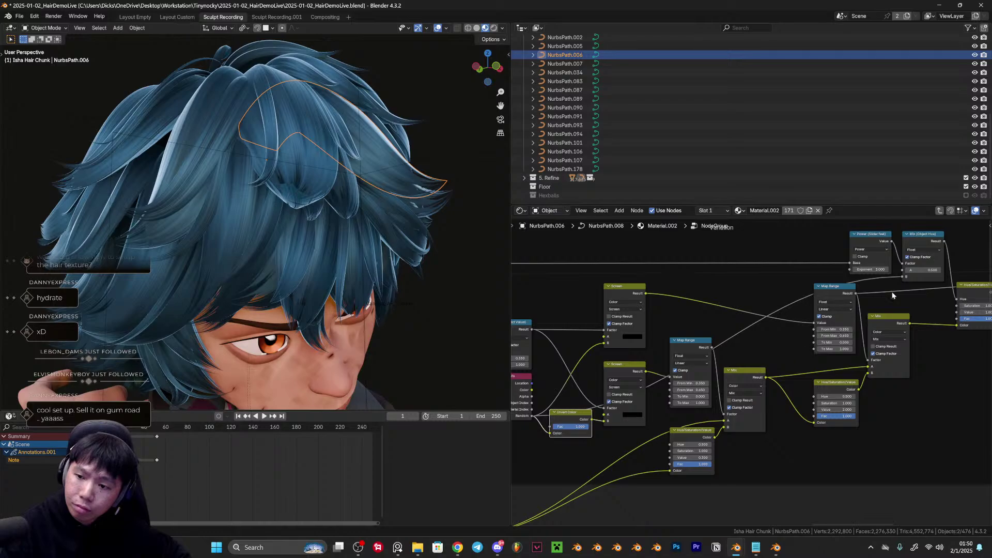
pyautogui.moveTo(950, 352); pyautogui.dragTo(750, 392, button='middle')
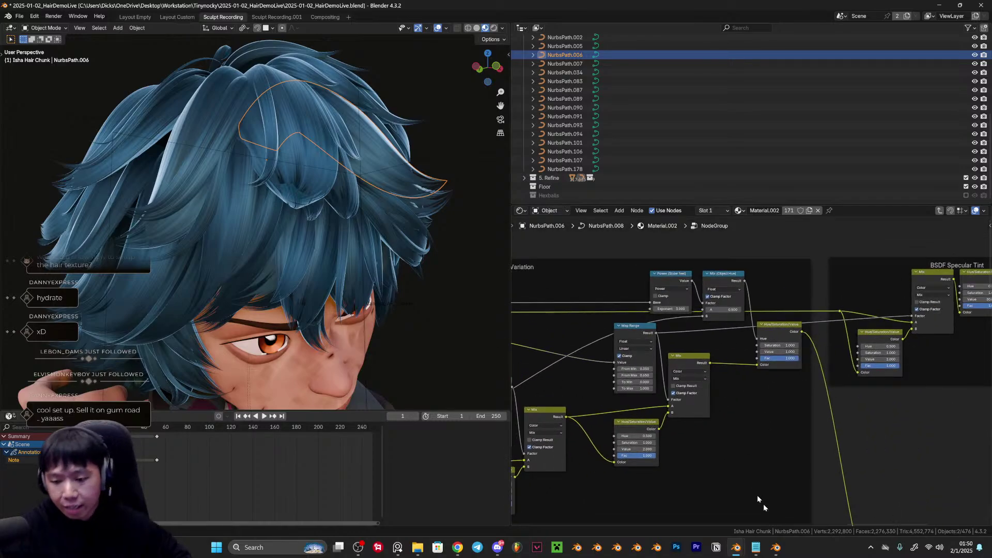
pyautogui.moveTo(739, 547)
pyautogui.click(693, 498)
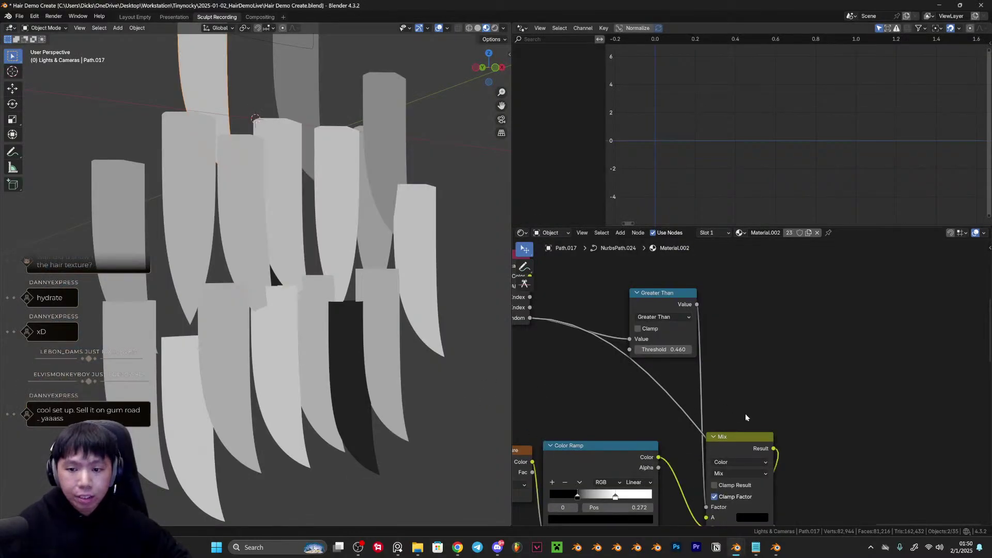
pyautogui.scroll(-1, 747, 417)
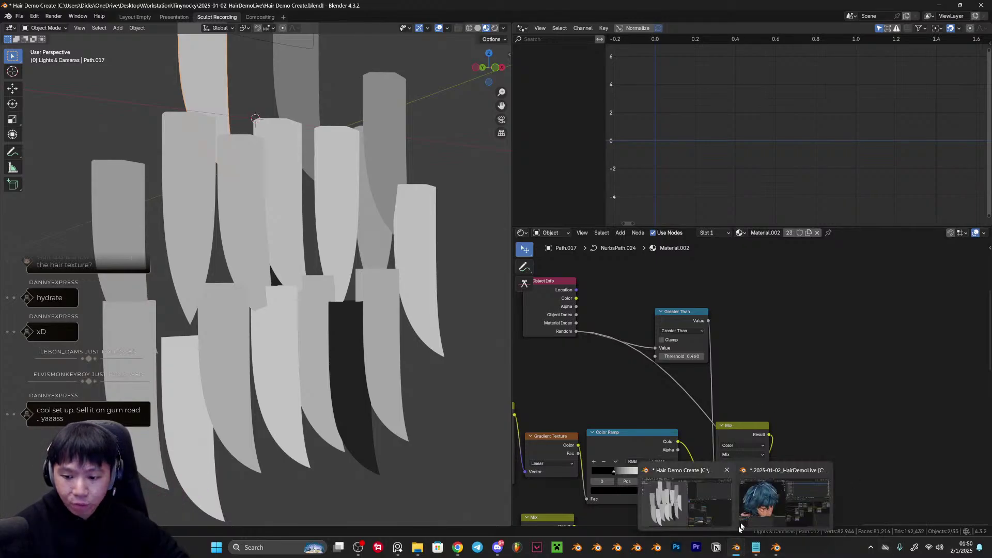
pyautogui.click(747, 494)
# Leave the NodeGroup's interior and set its Object Hue variation to 0.078.
pyautogui.moveTo(694, 374); pyautogui.dragTo(708, 362, button='middle')
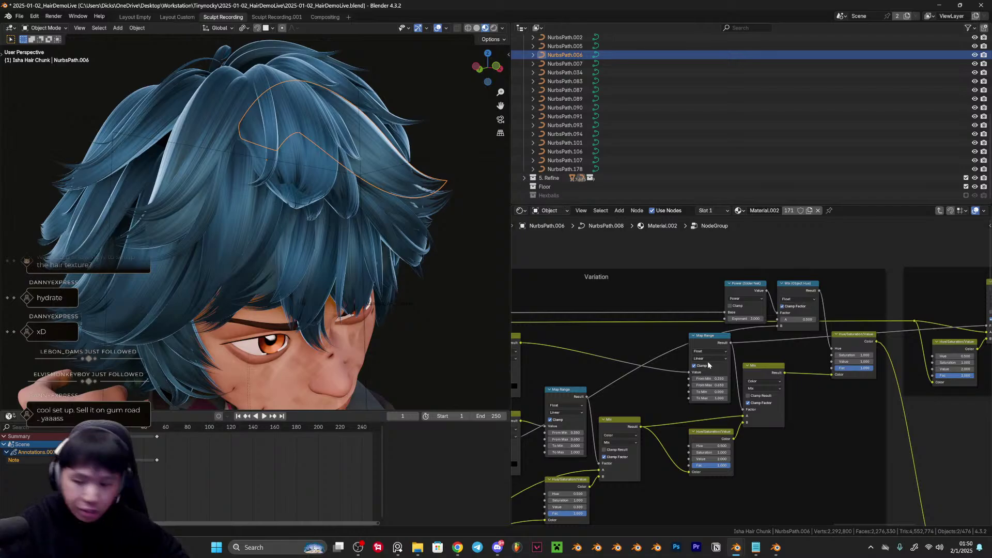
pyautogui.press('Tab')
pyautogui.scroll(4, 708, 425)
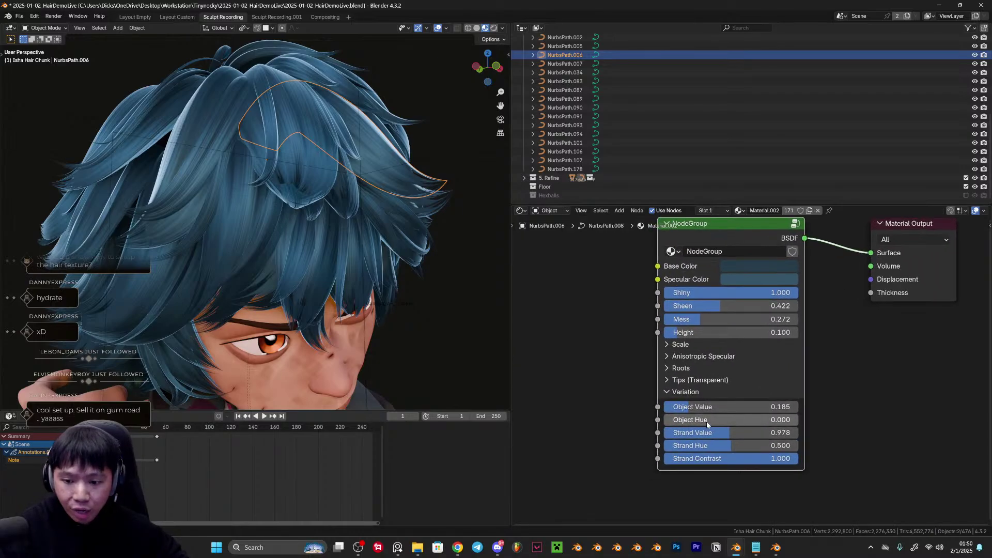
pyautogui.moveTo(693, 419)
pyautogui.mouseDown()
pyautogui.moveTo(724, 419)
pyautogui.moveTo(680, 420)
pyautogui.mouseUp()
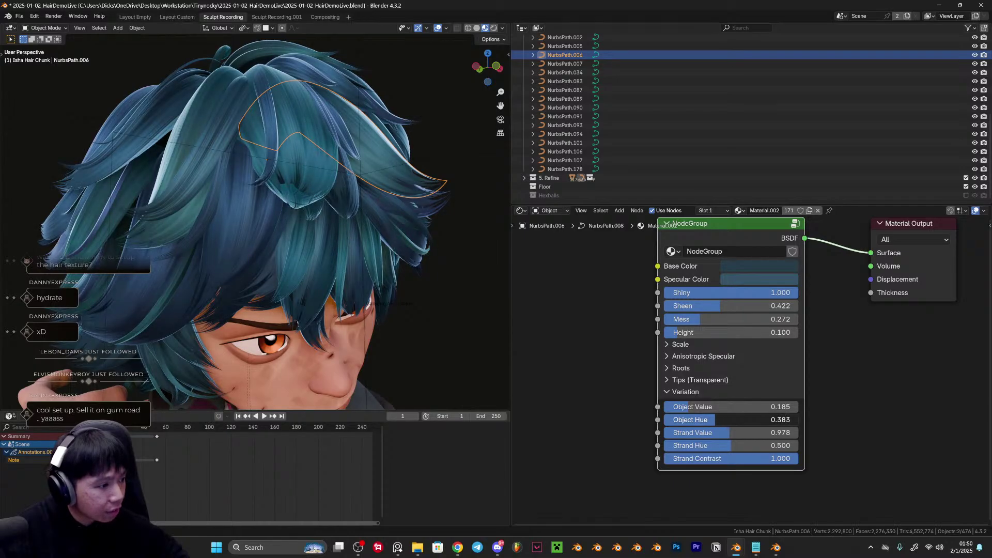
# Switch to the Hair Demo Create window and delete the random-mask, tip-gradient and beige Mix nodes, keeping the blue Mix.
pyautogui.moveTo(737, 547)
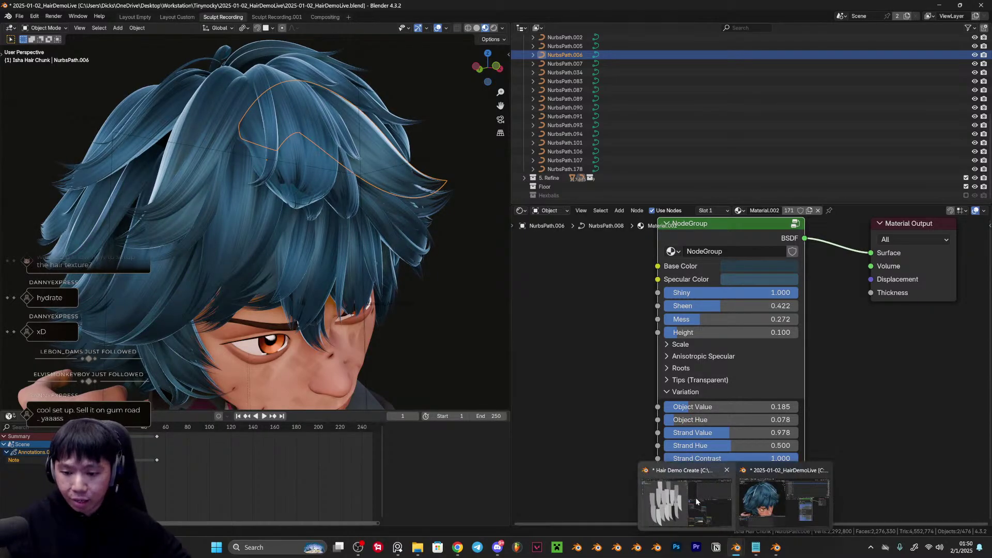
pyautogui.click(697, 498)
pyautogui.moveTo(715, 445); pyautogui.dragTo(770, 315, button='middle')
pyautogui.scroll(-2, 763, 434)
pyautogui.scroll(-3, 703, 423)
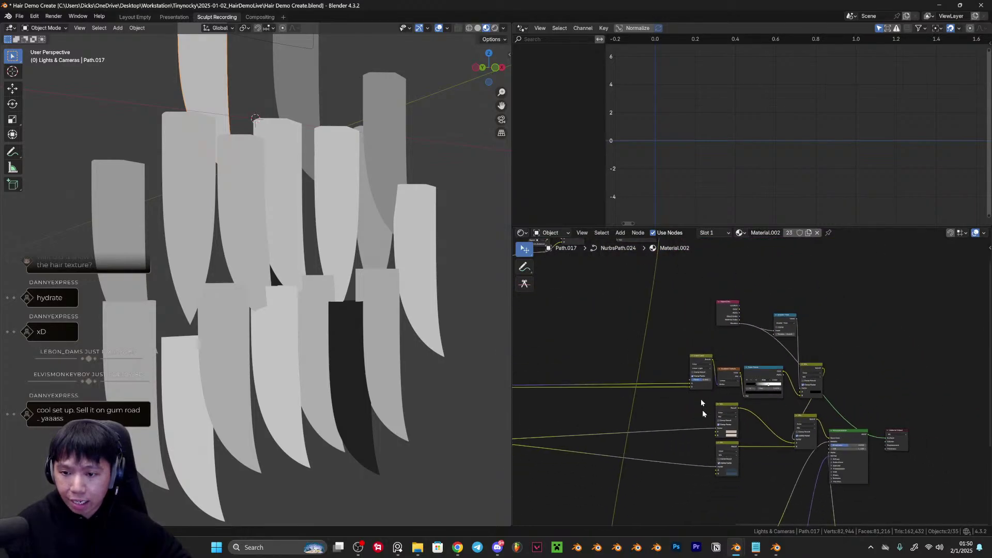
pyautogui.moveTo(671, 286); pyautogui.dragTo(812, 429)
pyautogui.press('x')
# Shift the remaining blue Mix node left, preview it on the strands, and return the window to fullscreen.
pyautogui.scroll(3, 801, 452)
pyautogui.moveTo(764, 429); pyautogui.dragTo(764, 359, button='middle')
pyautogui.moveTo(764, 359); pyautogui.dragTo(656, 351)
pyautogui.keyDown('ctrl'); pyautogui.keyDown('shift'); pyautogui.click(656, 351); pyautogui.keyUp('shift'); pyautogui.keyUp('ctrl')
pyautogui.moveTo(323, 309)
pyautogui.mouseDown(button='middle')
pyautogui.moveTo(337, 310)
pyautogui.moveTo(318, 309)
pyautogui.mouseUp(button='middle')
pyautogui.press('F3')
pyautogui.press('Escape')
pyautogui.press('F3')
pyautogui.click(424, 343)
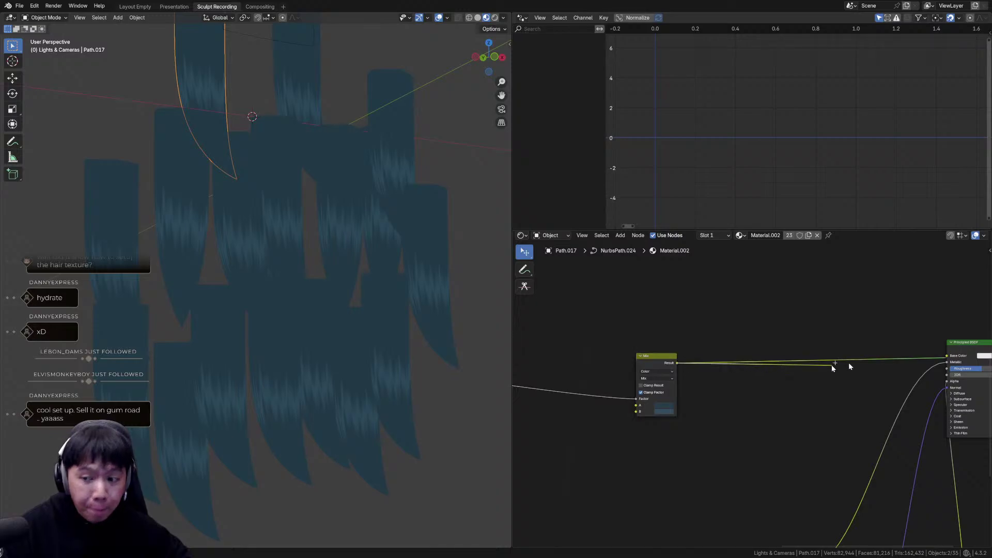
# Connect the blue Mix's Result to the Principled BSDF's Base Color and preview the full shader on the strands.
pyautogui.keyDown('ctrl'); pyautogui.keyDown('shift'); pyautogui.click(964, 342); pyautogui.keyUp('shift'); pyautogui.keyUp('ctrl')
pyautogui.moveTo(304, 331)
pyautogui.mouseDown(button='middle')
pyautogui.moveTo(291, 333)
pyautogui.moveTo(282, 311)
pyautogui.moveTo(287, 350)
pyautogui.moveTo(262, 328)
pyautogui.moveTo(279, 321)
pyautogui.mouseUp(button='middle')
pyautogui.scroll(4, 689, 377)
pyautogui.moveTo(750, 339); pyautogui.dragTo(757, 356, button='middle')
pyautogui.moveTo(616, 330); pyautogui.dragTo(688, 304)
pyautogui.moveTo(750, 329); pyautogui.dragTo(705, 370, button='middle')
pyautogui.scroll(-2, 718, 370)
pyautogui.scroll(1, 713, 380)
pyautogui.moveTo(703, 404); pyautogui.dragTo(685, 413, button='middle')
# Add a Hue/Saturation/Value node above the link between the blue Mix and the Principled BSDF.
pyautogui.moveTo(766, 304); pyautogui.dragTo(761, 306)
pyautogui.hotkey('shift', 'a')
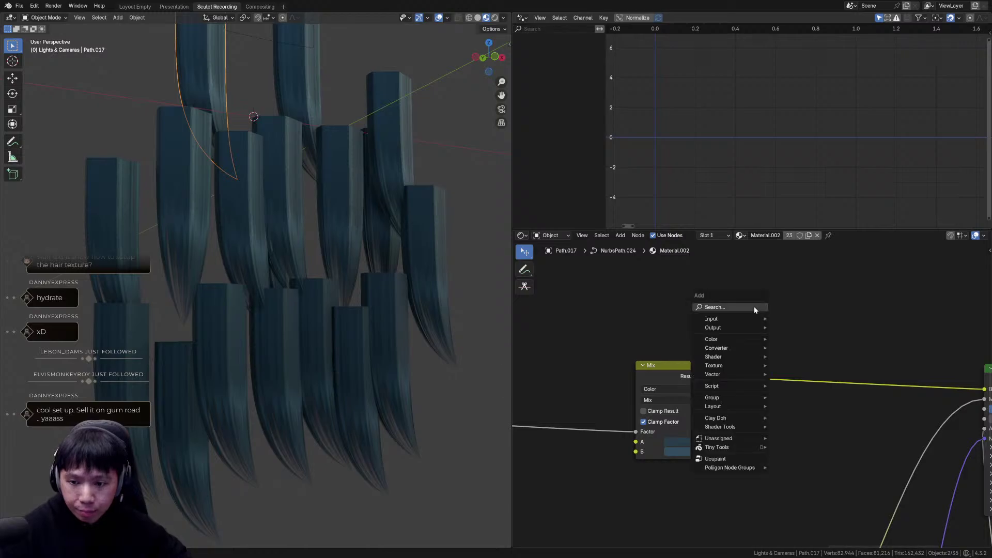
pyautogui.click(755, 309)
pyautogui.write('h')
pyautogui.click(805, 321)
pyautogui.click(805, 265)
# Move the blue Mix left and insert a duplicate of it on its link to the Principled BSDF.
pyautogui.moveTo(759, 332); pyautogui.dragTo(732, 315, button='middle')
pyautogui.moveTo(638, 362); pyautogui.dragTo(545, 330)
pyautogui.moveTo(598, 327); pyautogui.dragTo(621, 328, button='middle')
pyautogui.hotkey('shift', 'd')
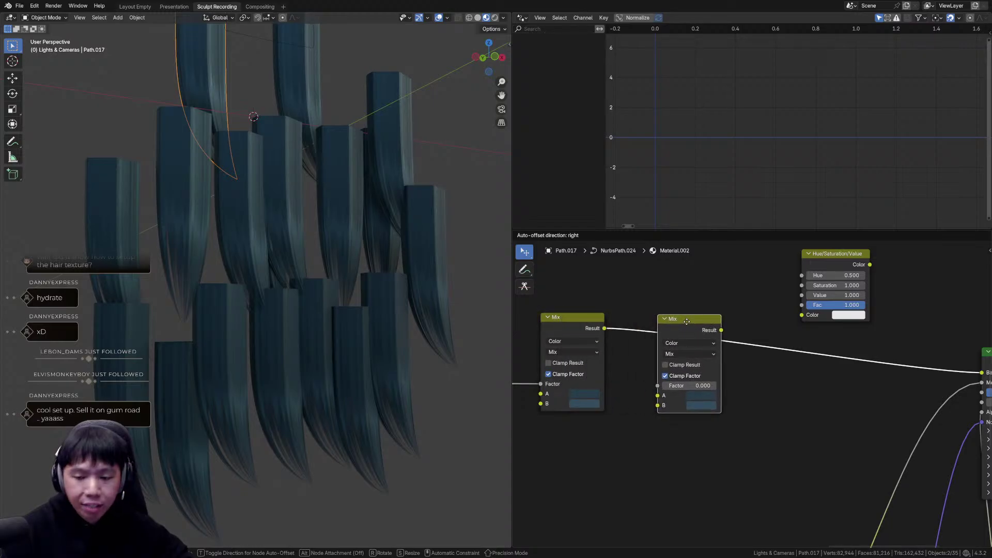
pyautogui.click(687, 326)
# Connect the first Mix's Result to both A and B of the duplicated Mix, move the duplicate right, and set its Factor to 1.000.
pyautogui.moveTo(684, 347); pyautogui.dragTo(704, 336, button='middle')
pyautogui.click(601, 313)
pyautogui.moveTo(595, 311); pyautogui.dragTo(580, 310)
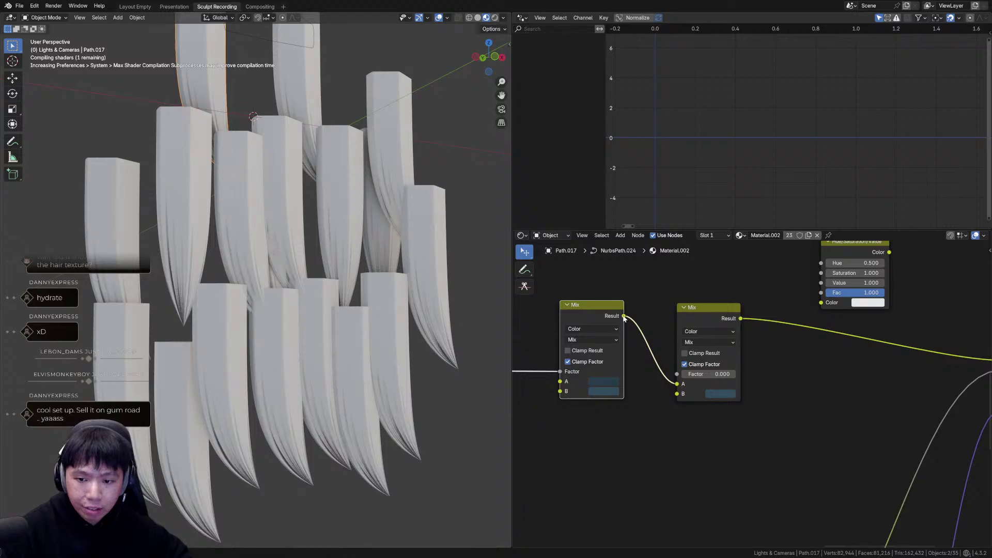
pyautogui.moveTo(624, 316); pyautogui.dragTo(677, 394)
pyautogui.moveTo(727, 353); pyautogui.dragTo(803, 382)
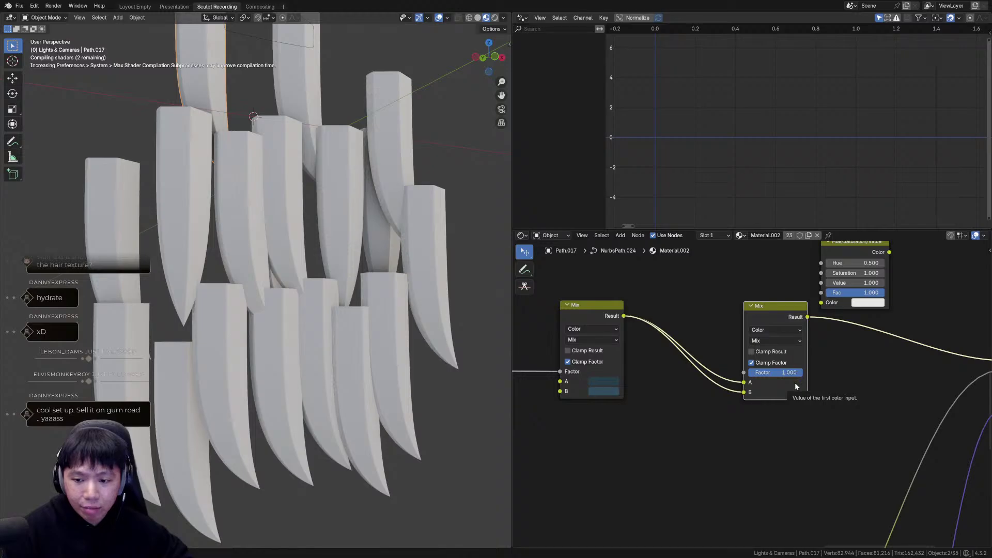
# Insert the Hue/Saturation/Value node on the link into the second Mix's B input and place it below the two Mix nodes.
pyautogui.scroll(2, 652, 310)
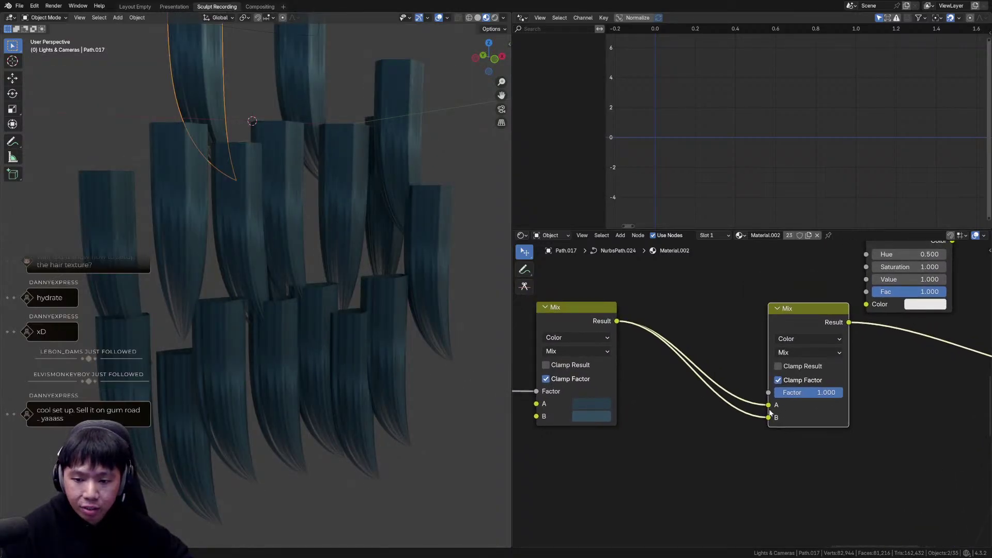
pyautogui.moveTo(568, 324); pyautogui.dragTo(547, 321)
pyautogui.rightClick(547, 321)
pyautogui.moveTo(801, 331); pyautogui.dragTo(728, 358, button='middle')
pyautogui.moveTo(852, 266); pyautogui.dragTo(656, 421)
pyautogui.moveTo(678, 447); pyautogui.dragTo(705, 398, button='middle')
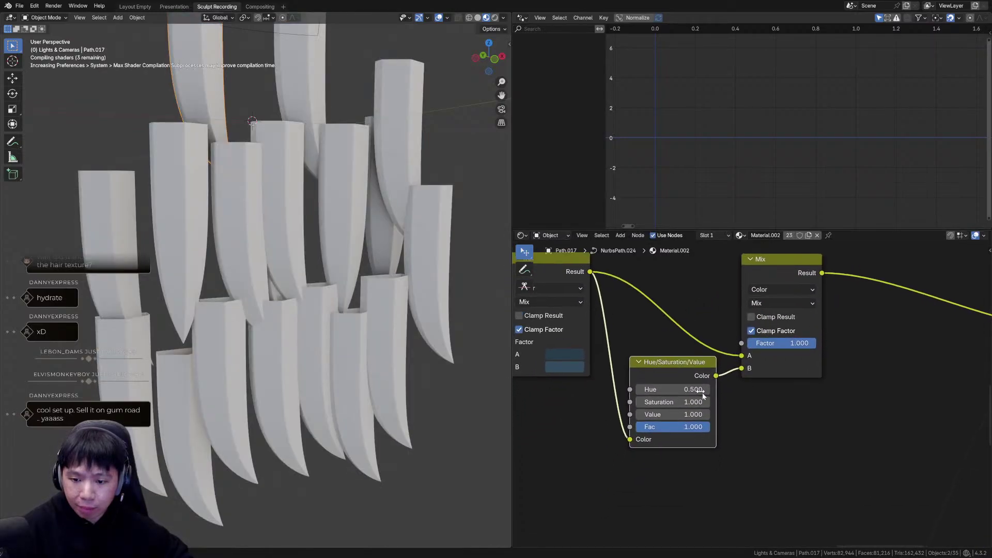
pyautogui.moveTo(687, 365); pyautogui.dragTo(697, 366)
pyautogui.moveTo(710, 401)
pyautogui.mouseDown(button='middle')
pyautogui.moveTo(718, 394)
pyautogui.moveTo(717, 413)
pyautogui.mouseUp(button='middle')
pyautogui.moveTo(700, 378); pyautogui.dragTo(699, 388)
pyautogui.moveTo(729, 404); pyautogui.dragTo(753, 385, button='middle')
# Try different Hue values on the Hue/Saturation/Value node to preview the color shift on the strands.
pyautogui.moveTo(722, 391); pyautogui.dragTo(866, 391)
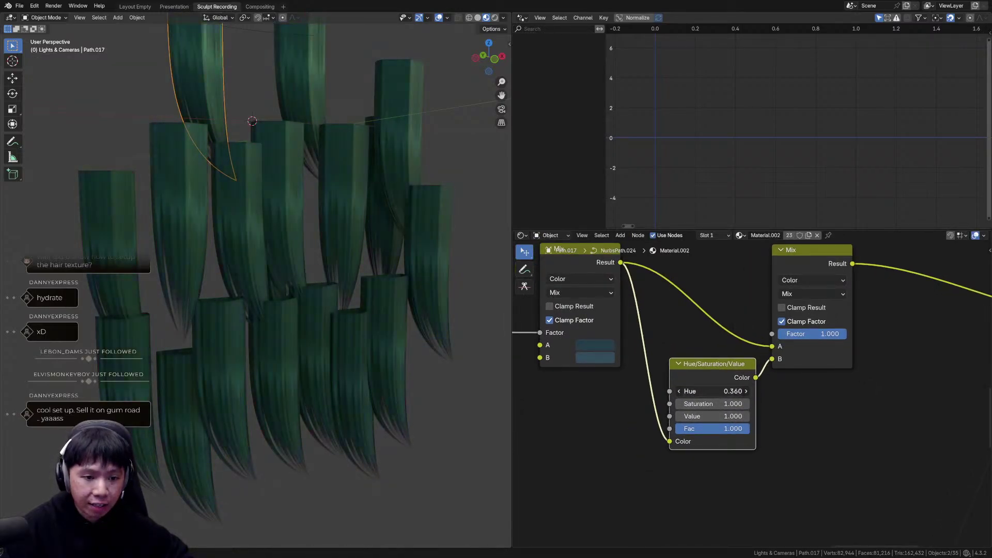
pyautogui.moveTo(579, 391); pyautogui.dragTo(866, 391)
pyautogui.rightClick(723, 392)
pyautogui.moveTo(315, 352); pyautogui.dragTo(336, 376, button='middle')
pyautogui.moveTo(711, 392)
pyautogui.mouseDown()
pyautogui.moveTo(866, 392)
pyautogui.moveTo(729, 391)
pyautogui.mouseUp()
pyautogui.rightClick(723, 392)
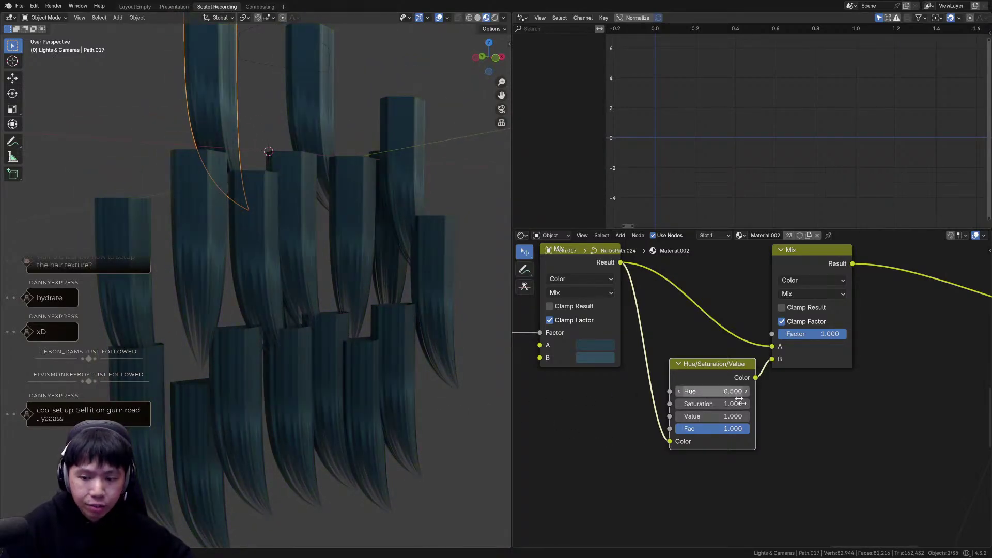
# Add an Object Info node before the Hue/Saturation/Value node, below the first blue Mix.
pyautogui.moveTo(726, 403); pyautogui.dragTo(779, 370, button='middle')
pyautogui.moveTo(759, 341); pyautogui.dragTo(743, 368)
pyautogui.moveTo(631, 385); pyautogui.dragTo(679, 357, button='middle')
pyautogui.hotkey('shift', 'a')
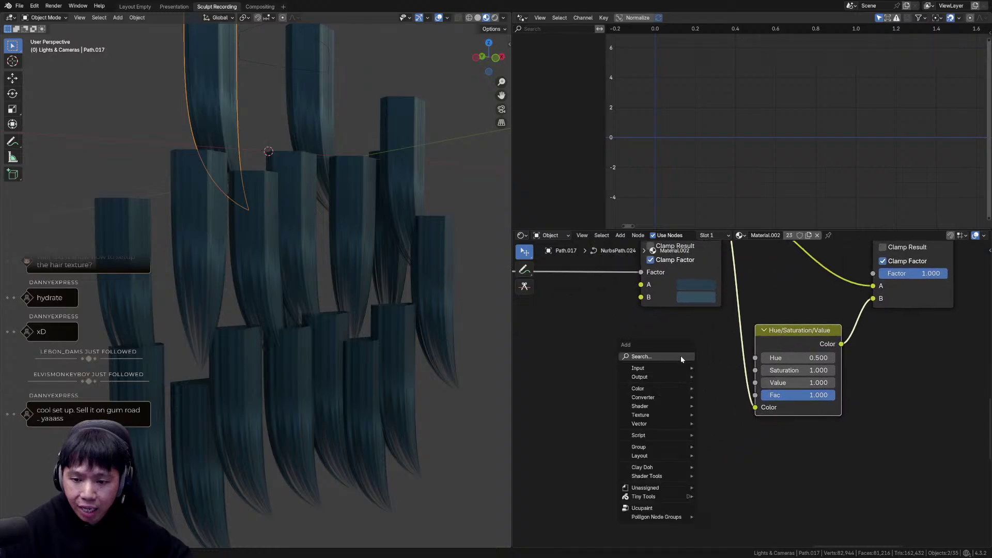
pyautogui.click(679, 357)
pyautogui.write('ob')
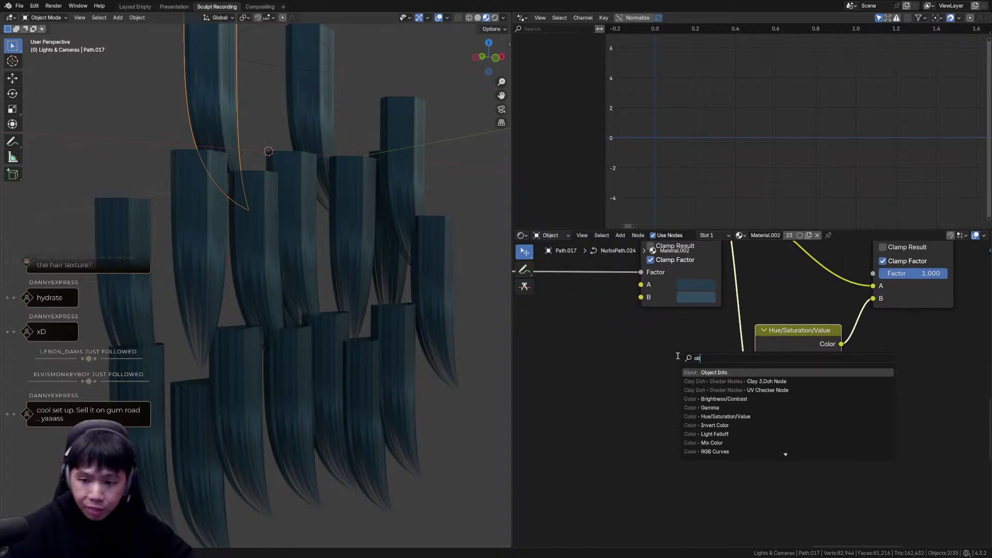
pyautogui.click(707, 372)
pyautogui.click(637, 429)
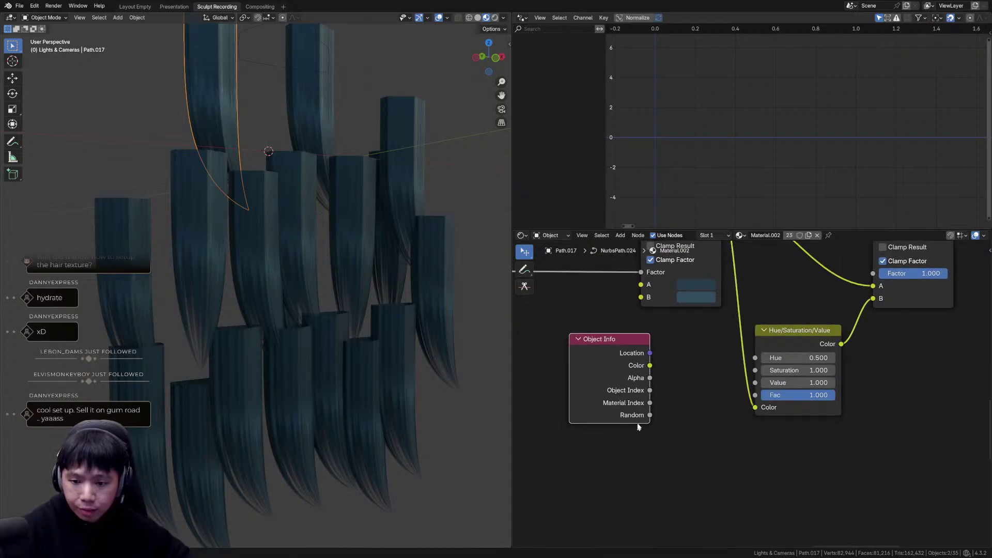
# Try driving the Hue input directly with Object Info's Random output, view the strands, and disconnect it.
pyautogui.moveTo(651, 415); pyautogui.dragTo(755, 358)
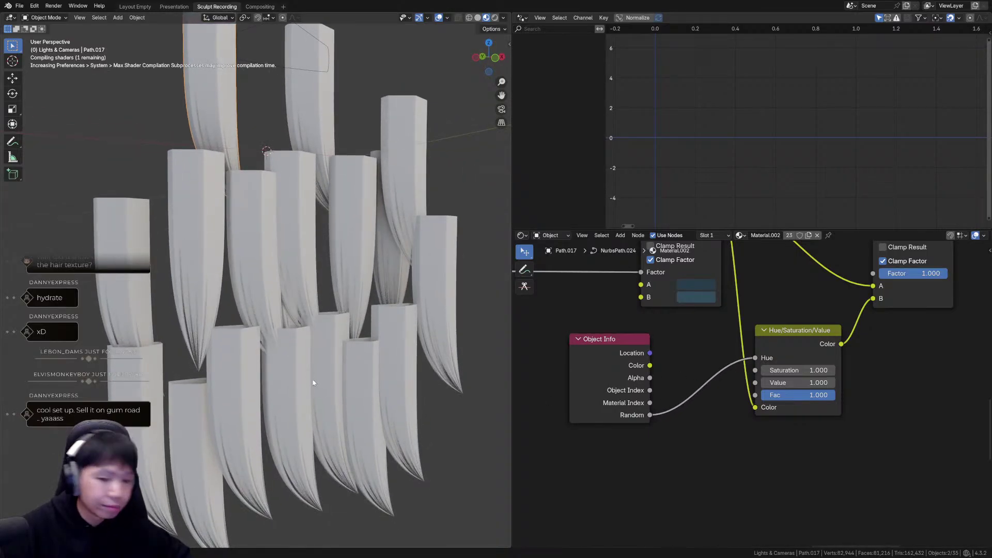
pyautogui.scroll(-1, 313, 380)
pyautogui.scroll(2, 312, 380)
pyautogui.scroll(-2, 312, 381)
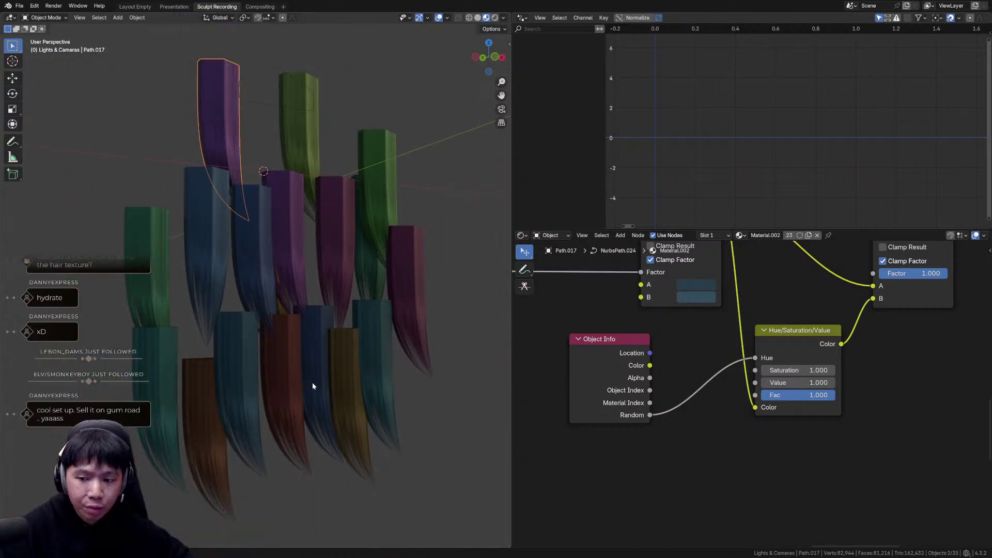
pyautogui.scroll(1, 313, 387)
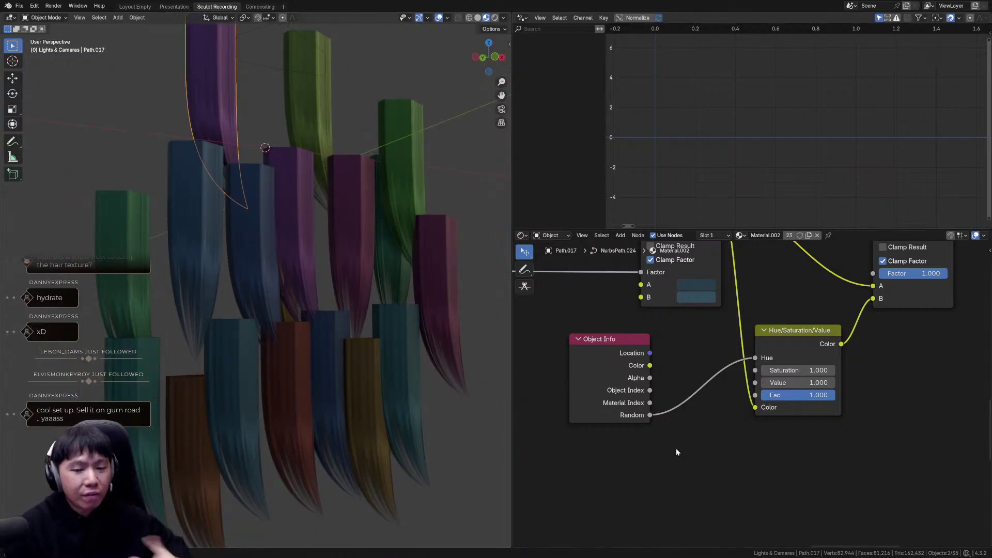
pyautogui.moveTo(693, 425); pyautogui.dragTo(707, 406, button='middle')
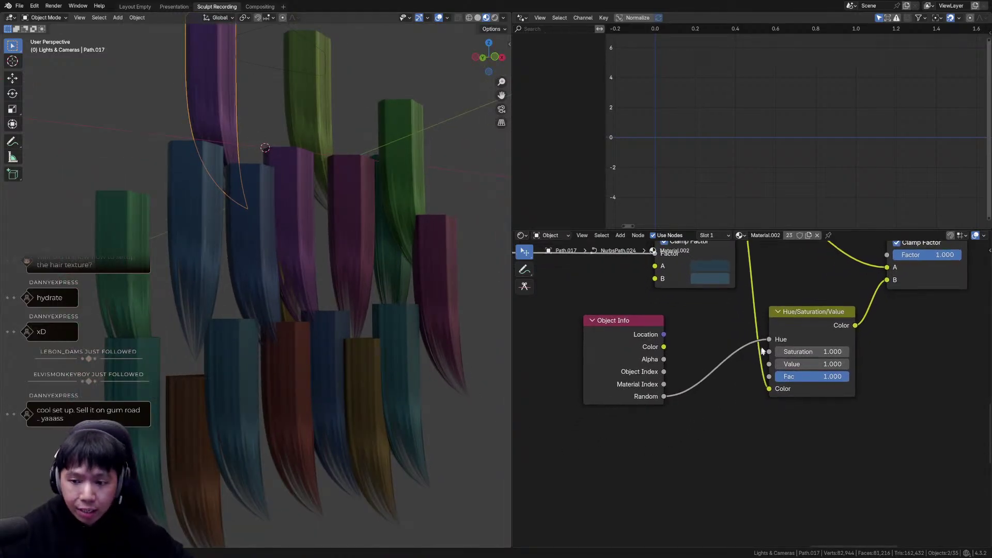
pyautogui.moveTo(770, 340); pyautogui.dragTo(715, 362)
# Move Object Info aside and add a float Mix node between it and the Hue/Saturation/Value node.
pyautogui.moveTo(635, 349); pyautogui.dragTo(586, 346)
pyautogui.hotkey('shift', 'a')
pyautogui.click(681, 334)
pyautogui.write('mi')
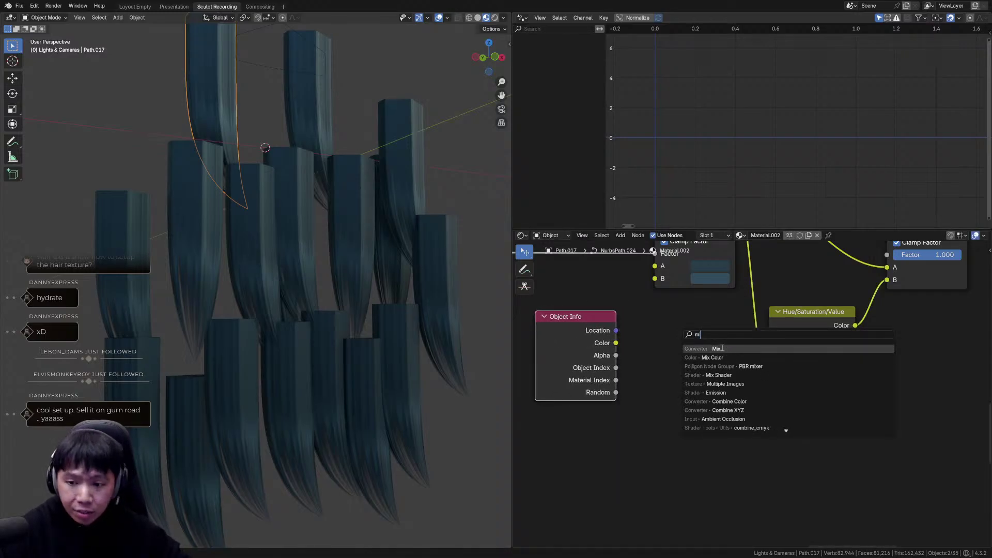
pyautogui.click(723, 349)
pyautogui.click(701, 380)
pyautogui.scroll(2, 702, 380)
pyautogui.moveTo(701, 380); pyautogui.dragTo(639, 380)
pyautogui.moveTo(809, 349); pyautogui.dragTo(715, 401, button='middle')
pyautogui.scroll(3, 714, 399)
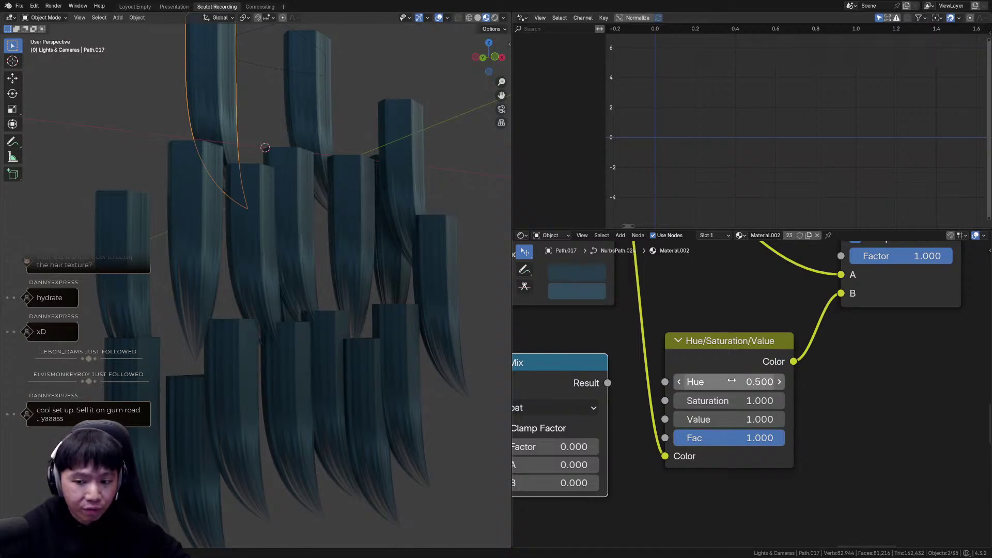
# Set the float Mix's A to 0.500, connect Object Info's Random to B, and move Object Info next to the Mix.
pyautogui.moveTo(646, 436); pyautogui.dragTo(805, 392, button='middle')
pyautogui.moveTo(710, 403); pyautogui.dragTo(659, 402)
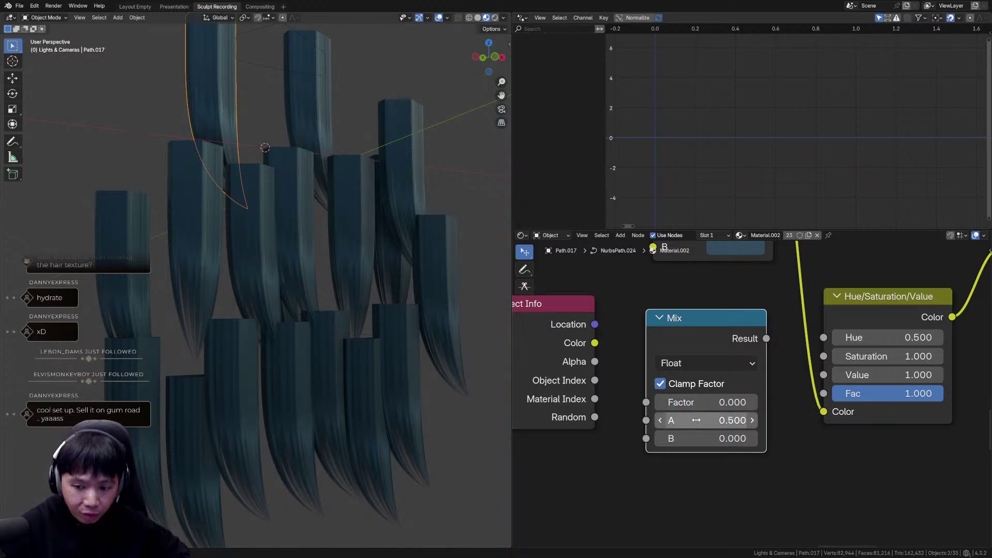
pyautogui.moveTo(614, 422); pyautogui.dragTo(636, 398, button='middle')
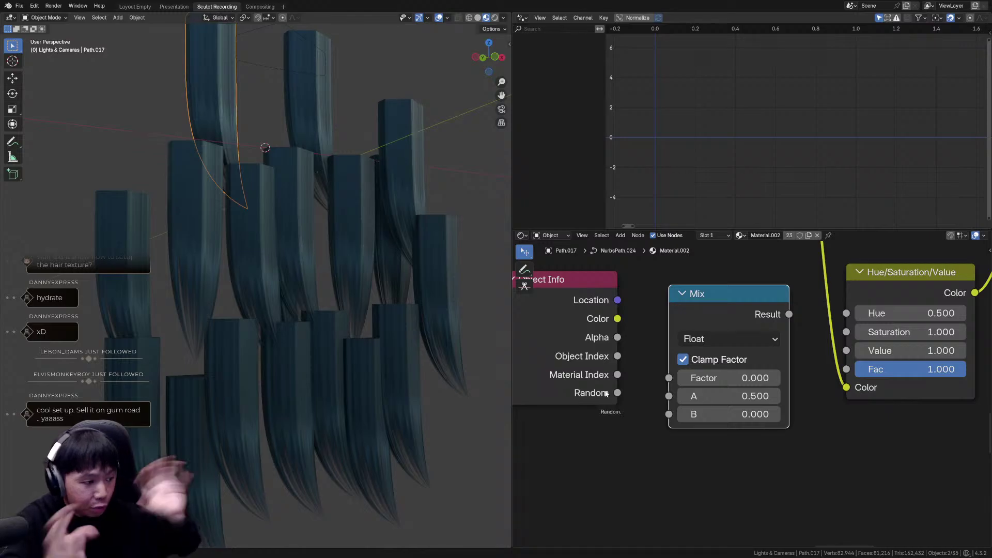
pyautogui.moveTo(618, 393); pyautogui.dragTo(625, 391)
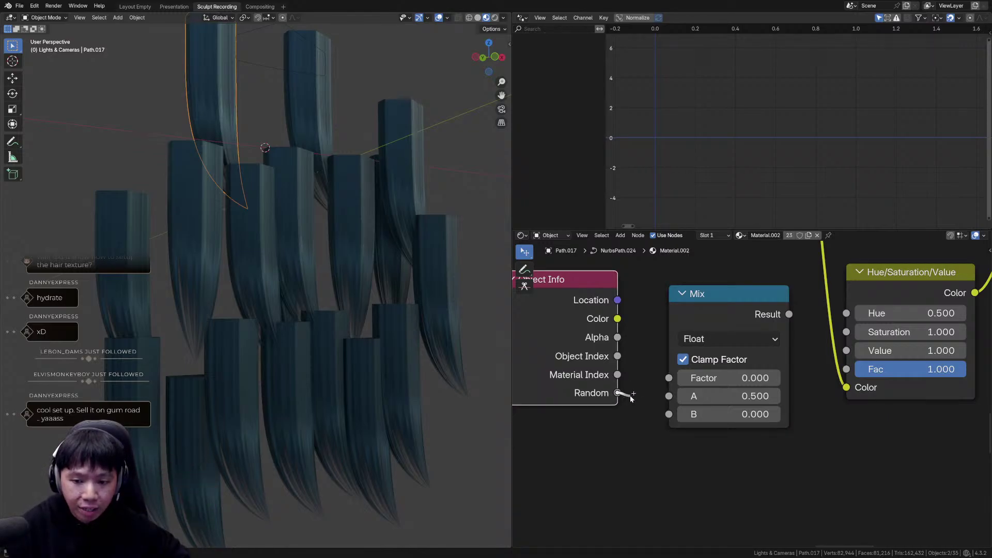
pyautogui.moveTo(667, 415); pyautogui.dragTo(667, 415)
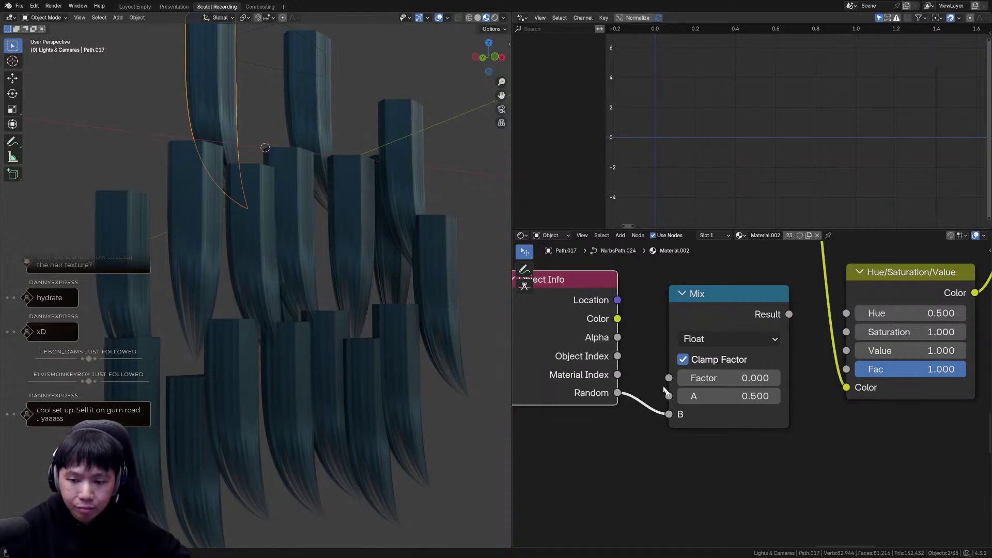
pyautogui.moveTo(595, 330); pyautogui.dragTo(633, 343)
pyautogui.moveTo(696, 359); pyautogui.dragTo(651, 370, button='middle')
pyautogui.scroll(-1, 667, 375)
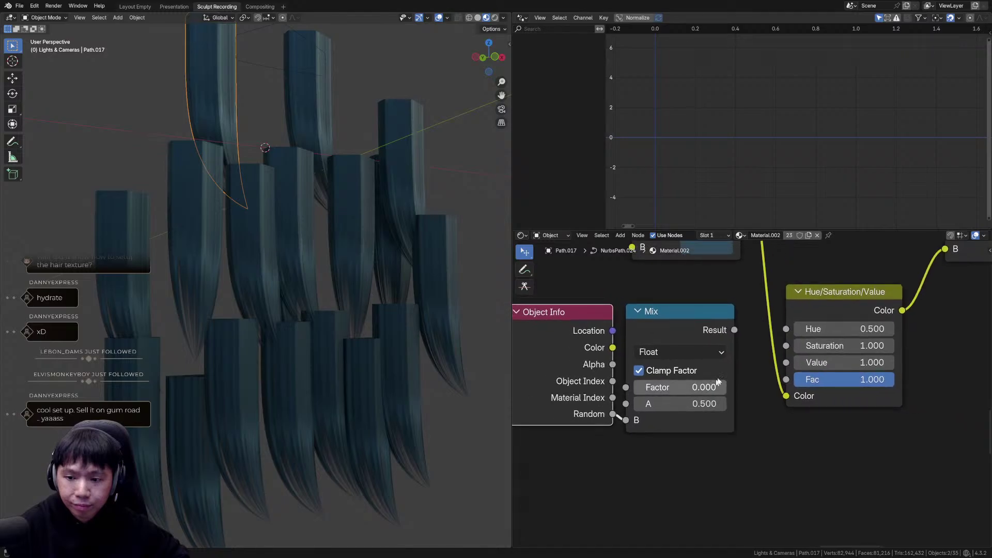
# Connect the float Mix's Result to Hue and preview the second color Mix's output on the strands.
pyautogui.keyDown('ctrl'); pyautogui.keyDown('shift'); pyautogui.click(700, 329); pyautogui.keyUp('shift'); pyautogui.keyUp('ctrl')
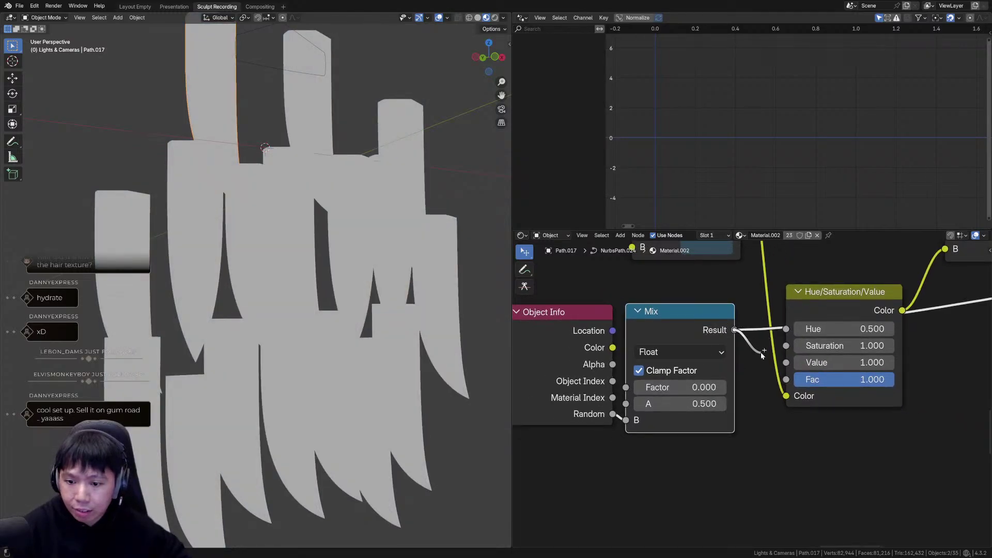
pyautogui.moveTo(793, 335); pyautogui.dragTo(790, 331)
pyautogui.moveTo(794, 334); pyautogui.dragTo(627, 456, button='middle')
pyautogui.keyDown('ctrl'); pyautogui.keyDown('shift'); pyautogui.click(831, 258); pyautogui.keyUp('shift'); pyautogui.keyUp('ctrl')
pyautogui.moveTo(649, 501)
pyautogui.mouseDown(button='middle')
pyautogui.moveTo(732, 434)
pyautogui.moveTo(780, 417)
pyautogui.mouseUp(button='middle')
pyautogui.scroll(1, 675, 459)
pyautogui.moveTo(671, 455); pyautogui.dragTo(685, 440, button='middle')
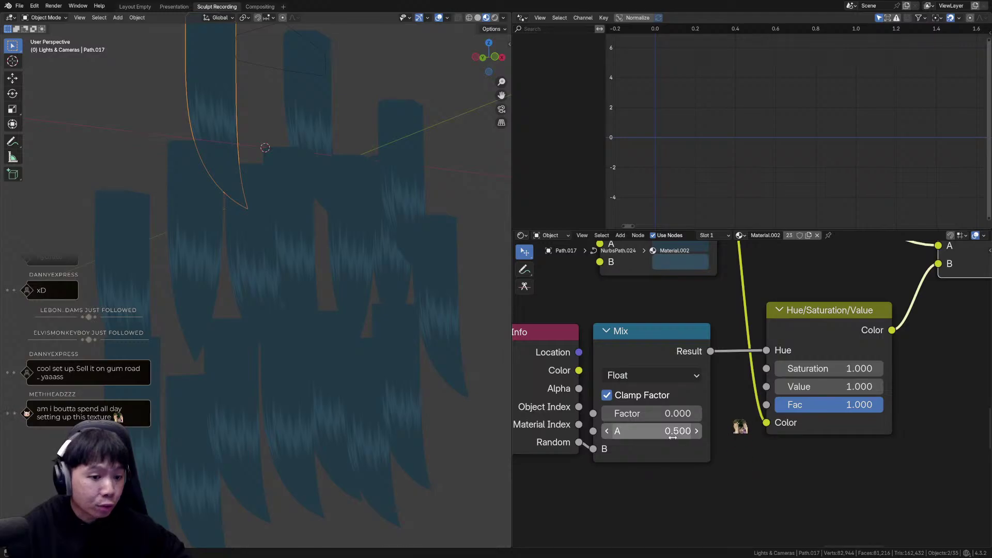
pyautogui.moveTo(766, 351); pyautogui.dragTo(762, 360)
pyautogui.hotkey('ctrl', 'z')
# Try raising the float Mix's Factor to 0.654 to exaggerate the per-strand hue variation.
pyautogui.moveTo(724, 447); pyautogui.dragTo(743, 435, button='middle')
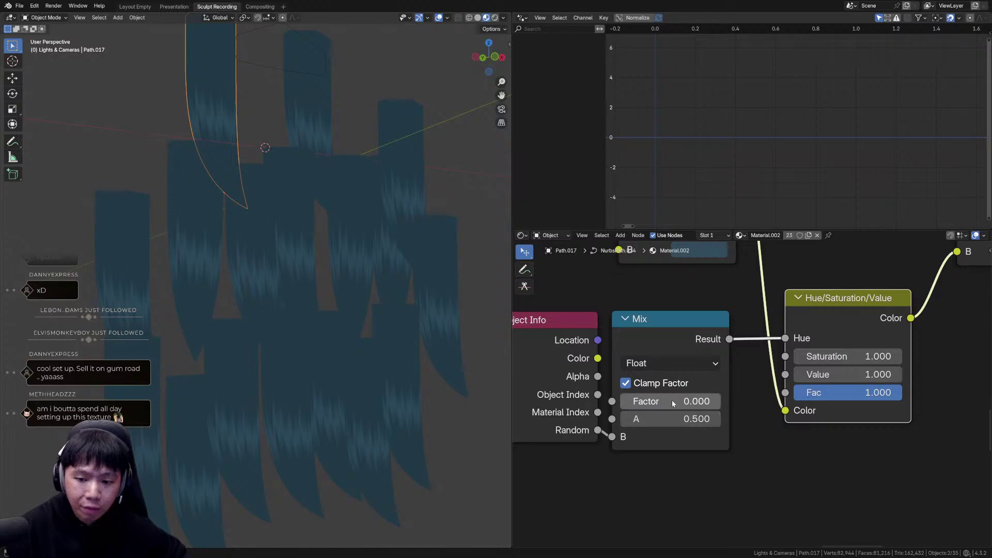
pyautogui.moveTo(625, 402); pyautogui.dragTo(628, 402)
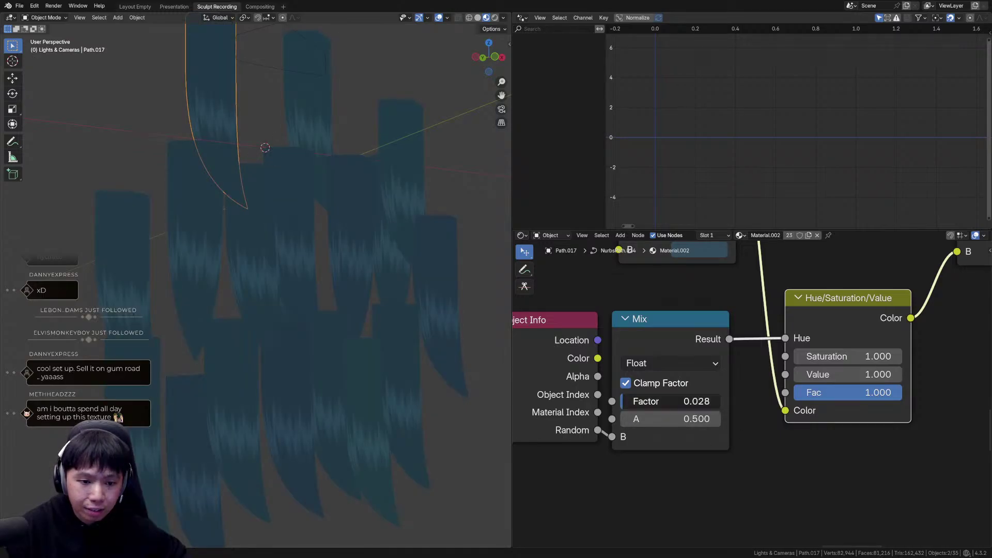
pyautogui.moveTo(742, 403)
pyautogui.mouseDown()
pyautogui.moveTo(777, 403)
pyautogui.moveTo(728, 403)
pyautogui.moveTo(757, 403)
pyautogui.mouseUp()
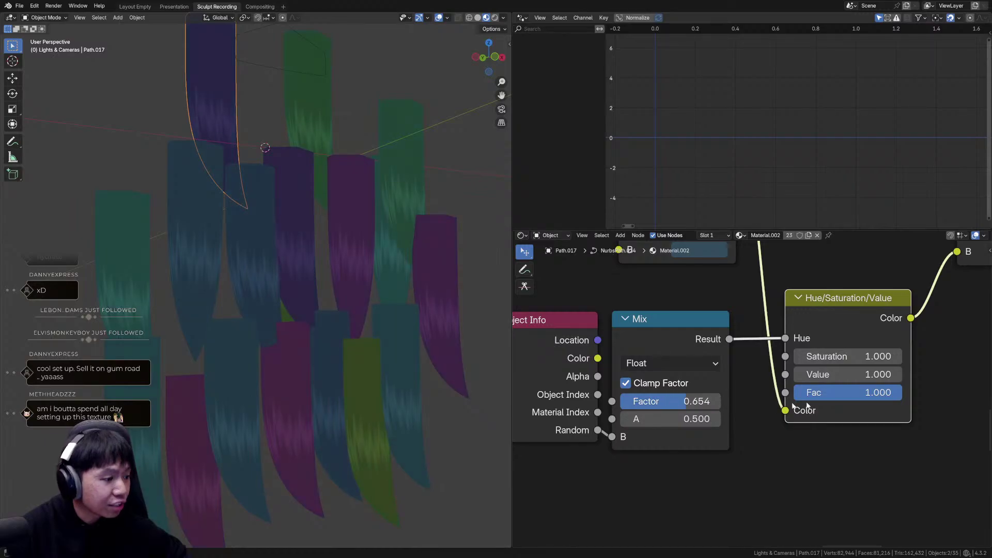
# Preview the Principled BSDF's full shader on the strands.
pyautogui.moveTo(964, 362); pyautogui.dragTo(840, 392, button='middle')
pyautogui.moveTo(934, 319); pyautogui.dragTo(749, 433, button='middle')
pyautogui.scroll(-8, 749, 434)
pyautogui.moveTo(847, 409); pyautogui.dragTo(766, 401, button='middle')
pyautogui.keyDown('ctrl'); pyautogui.keyDown('shift'); pyautogui.click(928, 340); pyautogui.keyUp('shift'); pyautogui.keyUp('ctrl')
pyautogui.moveTo(928, 341); pyautogui.dragTo(669, 297, button='middle')
# Lower the float Mix's Factor to 0.076 for a subtle per-strand hue variation.
pyautogui.scroll(8, 698, 417)
pyautogui.moveTo(684, 431); pyautogui.dragTo(683, 436)
pyautogui.moveTo(701, 442); pyautogui.dragTo(707, 434, button='middle')
pyautogui.moveTo(690, 425); pyautogui.dragTo(638, 425)
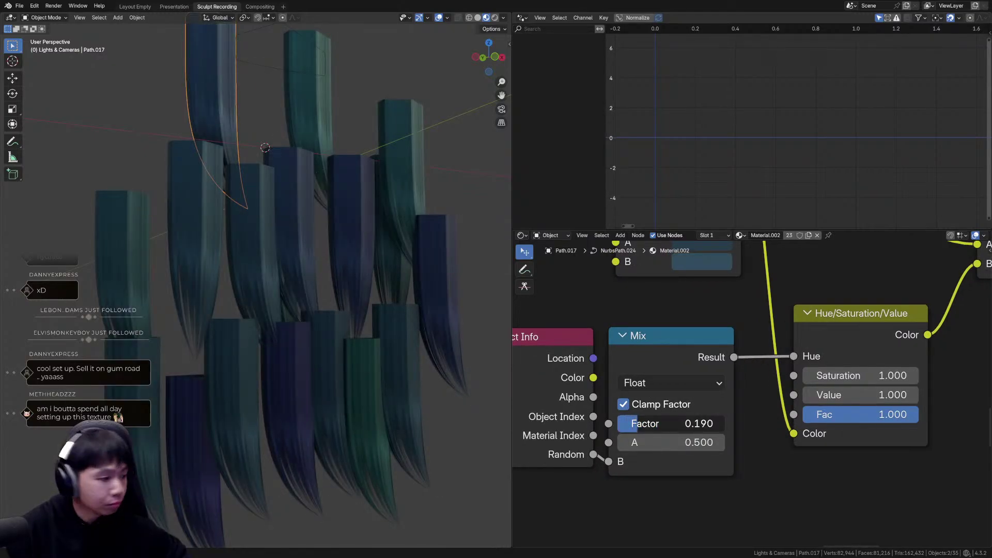
pyautogui.moveTo(639, 424); pyautogui.dragTo(639, 424)
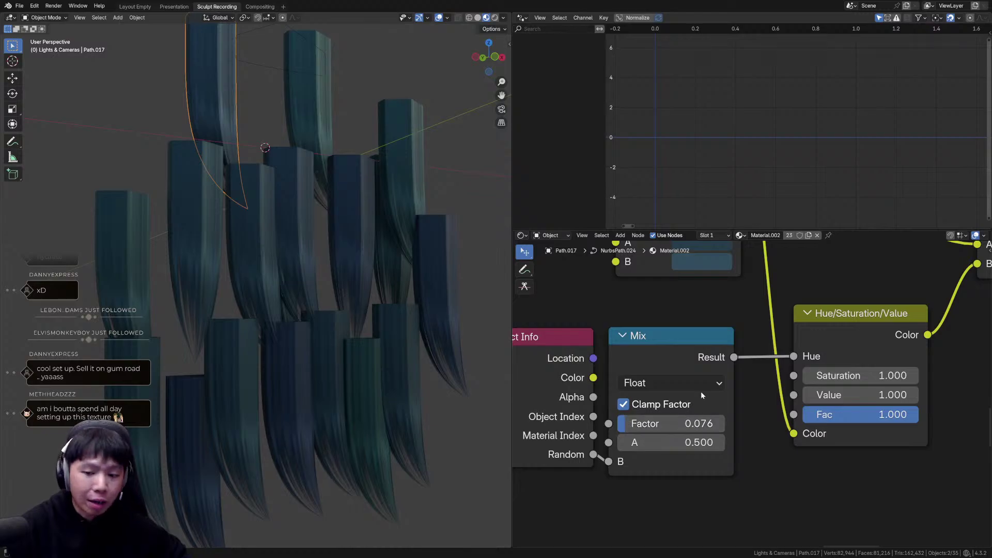
# Try moving the float Mix's Result link to the other Hue/Saturation/Value inputs and return it to Hue.
pyautogui.moveTo(701, 398); pyautogui.dragTo(701, 429, button='middle')
pyautogui.scroll(-7, 722, 460)
pyautogui.moveTo(723, 465); pyautogui.dragTo(693, 444, button='middle')
pyautogui.scroll(5, 734, 413)
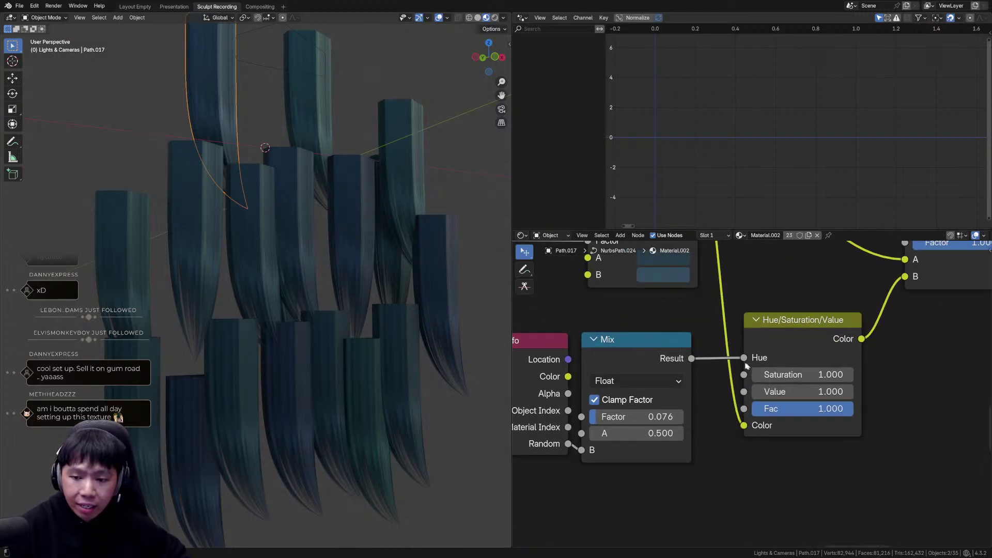
pyautogui.moveTo(748, 366); pyautogui.dragTo(717, 363)
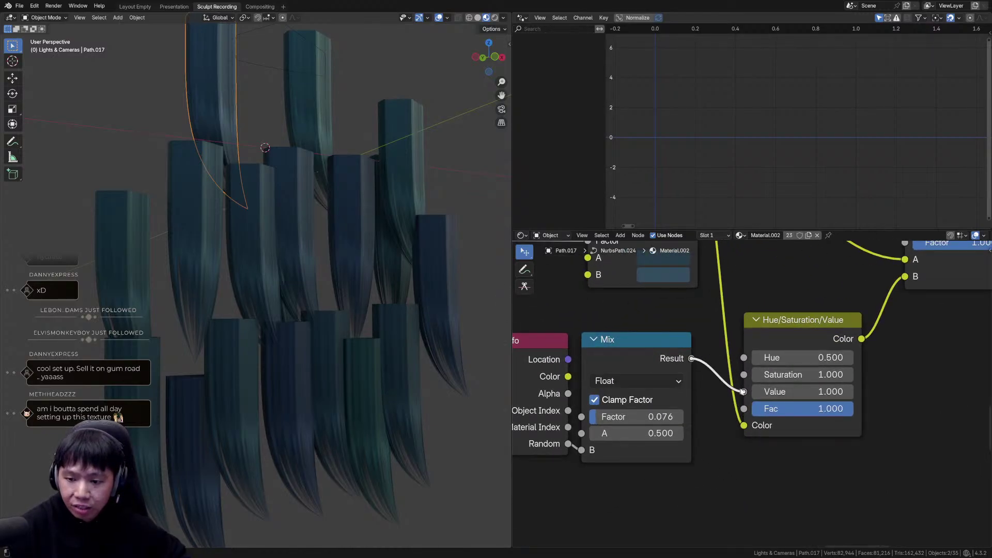
pyautogui.moveTo(746, 376)
pyautogui.mouseDown()
pyautogui.moveTo(714, 380)
pyautogui.moveTo(746, 358)
pyautogui.mouseUp()
# Set the float Mix's Factor to 0.000.
pyautogui.scroll(-2, 754, 396)
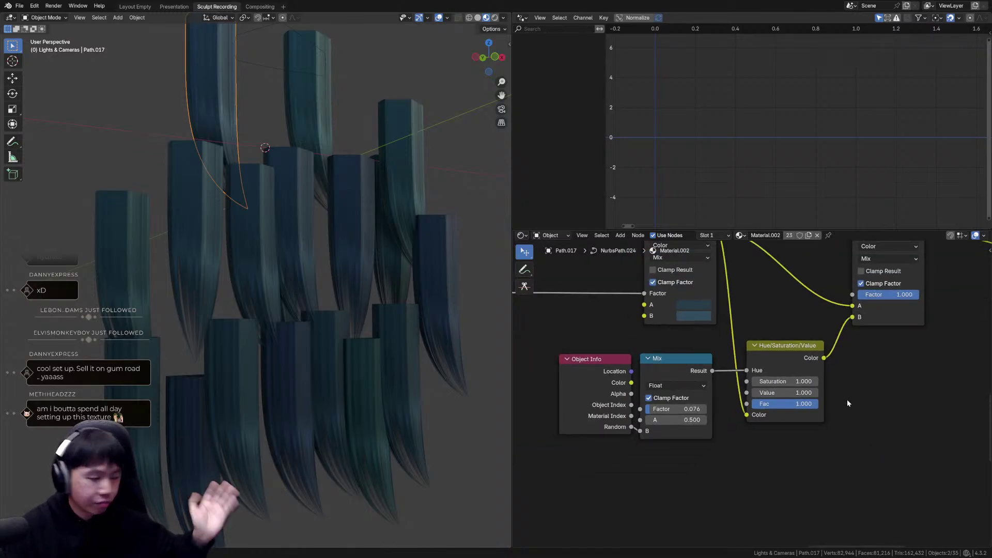
pyautogui.scroll(-3, 848, 399)
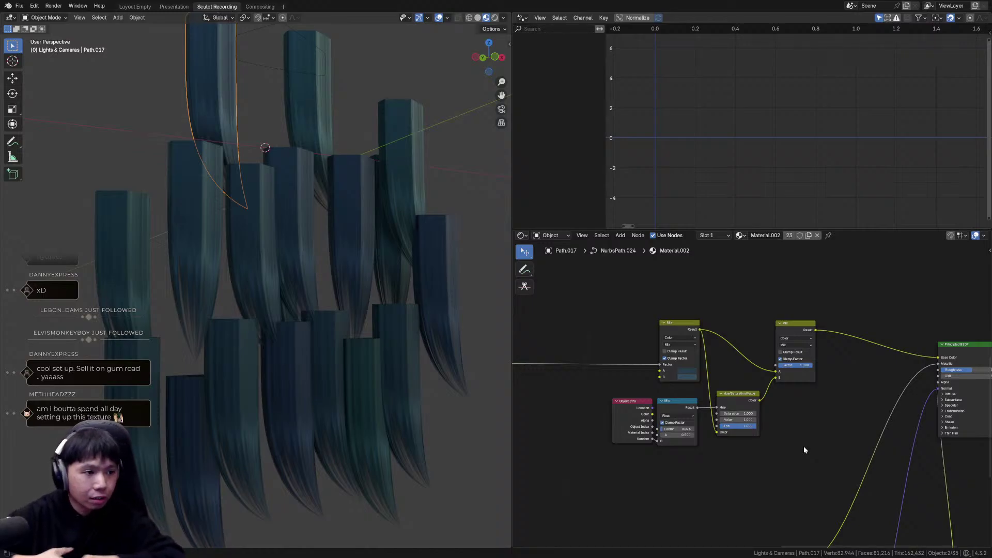
pyautogui.scroll(4, 742, 463)
pyautogui.moveTo(741, 389); pyautogui.dragTo(818, 352, button='middle')
pyautogui.moveTo(690, 412); pyautogui.dragTo(777, 419)
pyautogui.scroll(2, 708, 461)
# Switch to the 2025-01-02_HairDemoLive Blender window, try Object Hue at 0.847 in its hair node group, cancel, and return.
pyautogui.hotkey('alt', 'Tab')
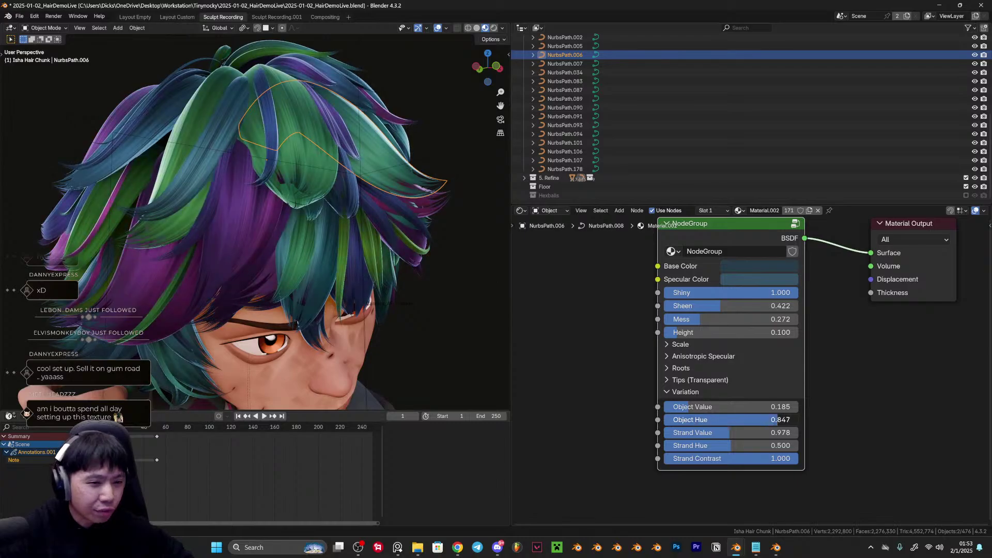
pyautogui.rightClick(778, 420)
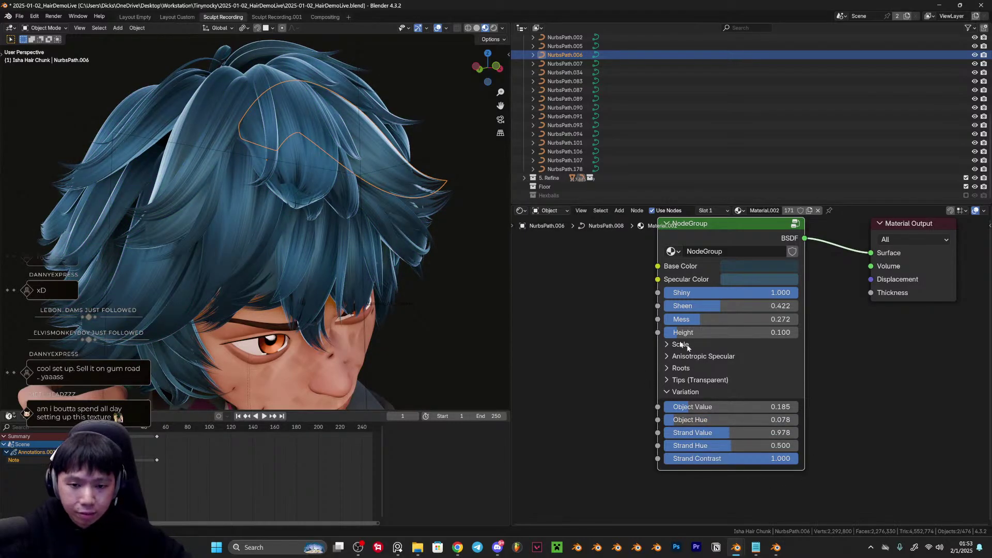
pyautogui.hotkey('alt', 'Tab')
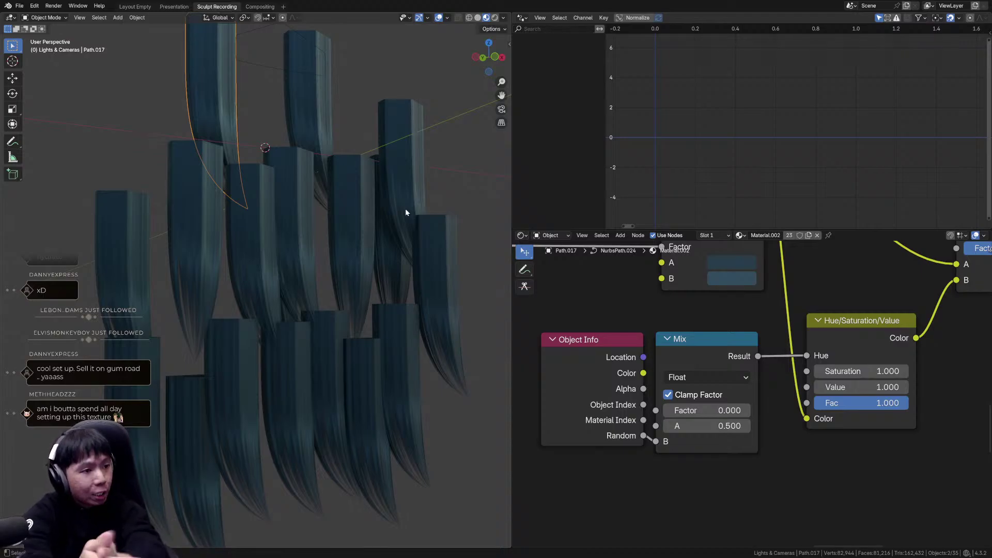
# Dissolve the reroute point on the link running from the upper node chain to the Principled BSDF.
pyautogui.press('Home')
pyautogui.moveTo(741, 444); pyautogui.dragTo(771, 445, button='middle')
pyautogui.scroll(-4, 766, 486)
pyautogui.scroll(3, 755, 444)
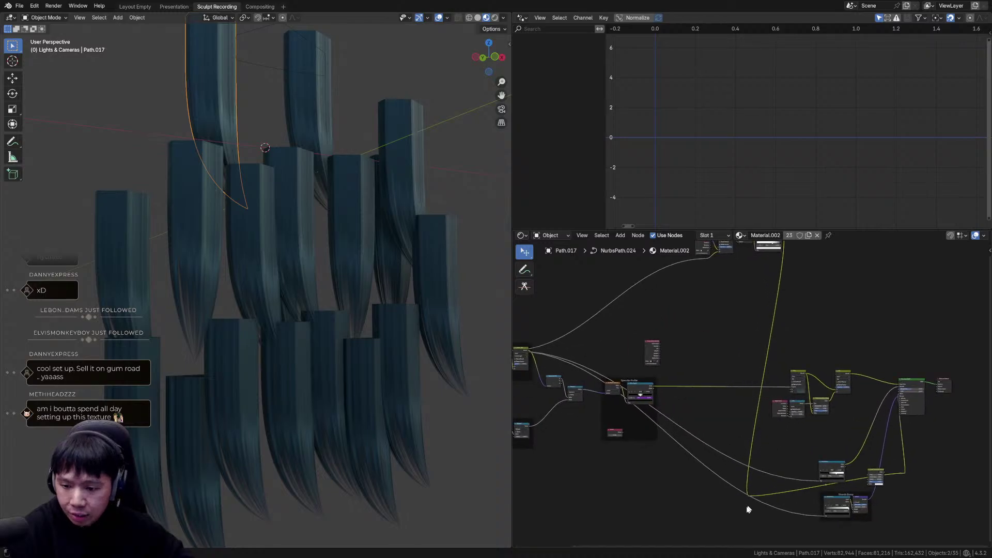
pyautogui.moveTo(765, 503); pyautogui.dragTo(755, 508, button='middle')
pyautogui.hotkey('ctrl', 'z')
pyautogui.hotkey('ctrl', 'z')
pyautogui.moveTo(788, 451); pyautogui.dragTo(750, 474, button='middle')
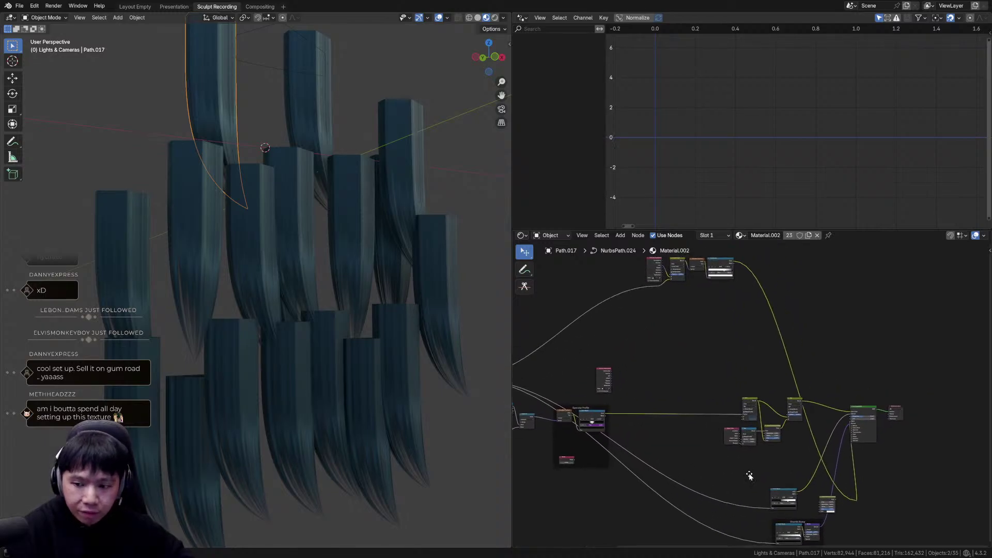
pyautogui.moveTo(851, 505); pyautogui.dragTo(850, 506)
pyautogui.hotkey('ctrl', 'x')
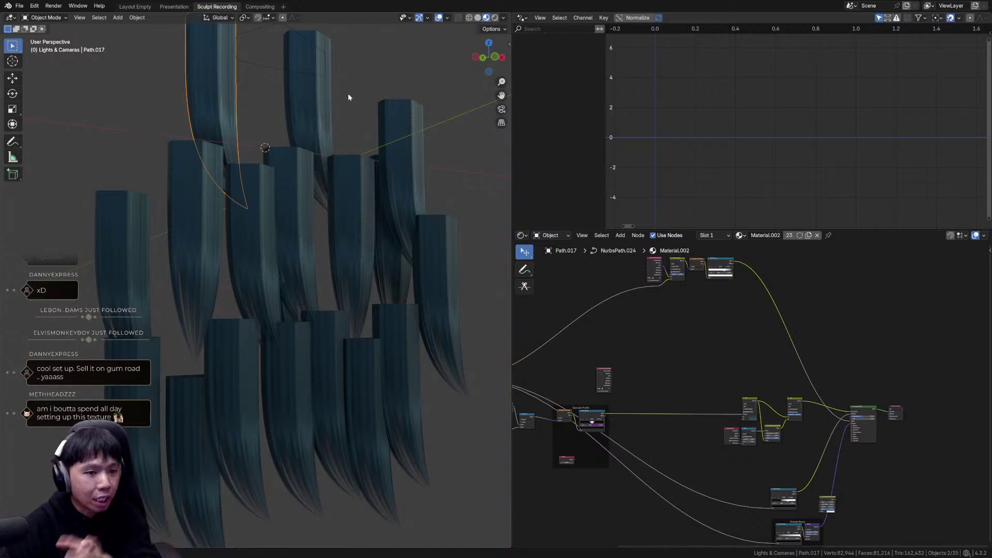
# Clear the strand selection in the viewport to view all strands without outlines.
pyautogui.click(403, 131)
pyautogui.moveTo(481, 131); pyautogui.dragTo(469, 150)
pyautogui.scroll(-1, 459, 203)
pyautogui.moveTo(449, 220); pyautogui.dragTo(424, 219, button='middle')
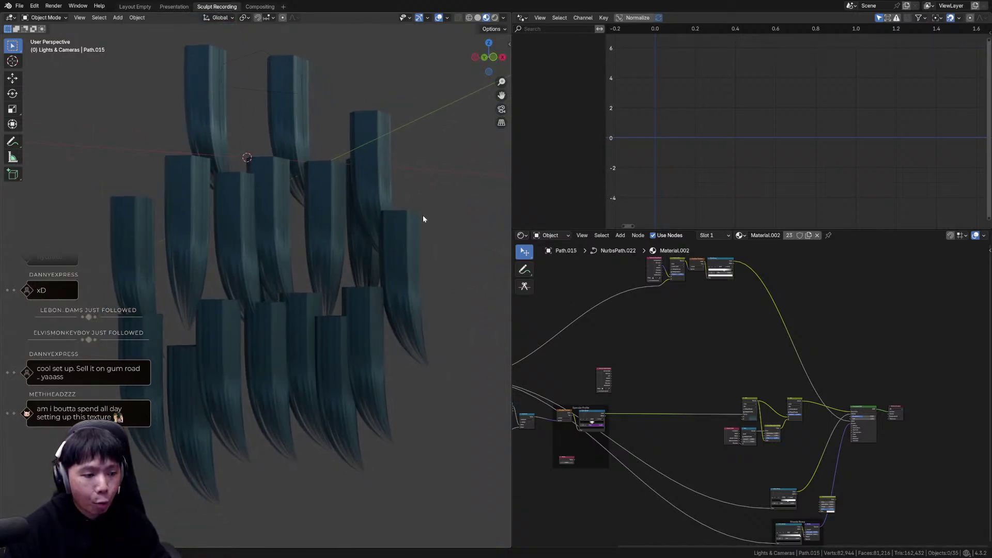